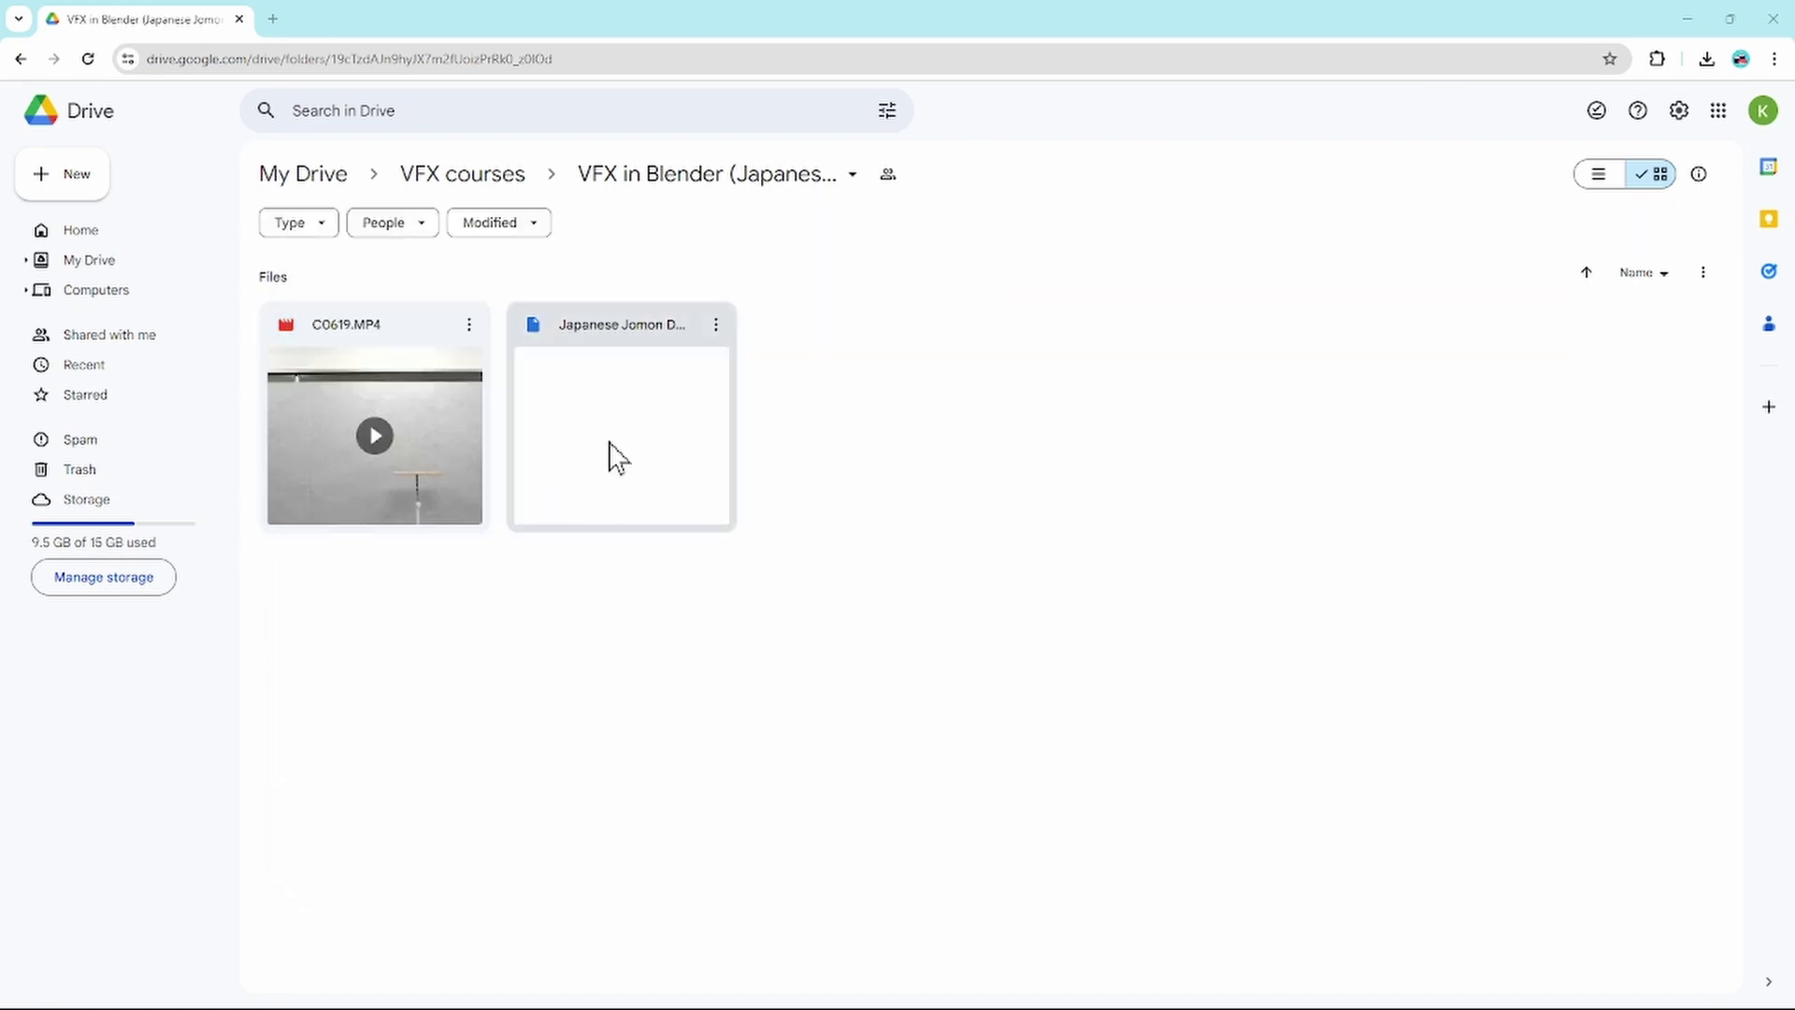
Step: Get the Japanese Jomon Dogu model file from the Drive folder and open Japanese Jomon Dogu model.blend from the Desktop folder in Blender
click(714, 327)
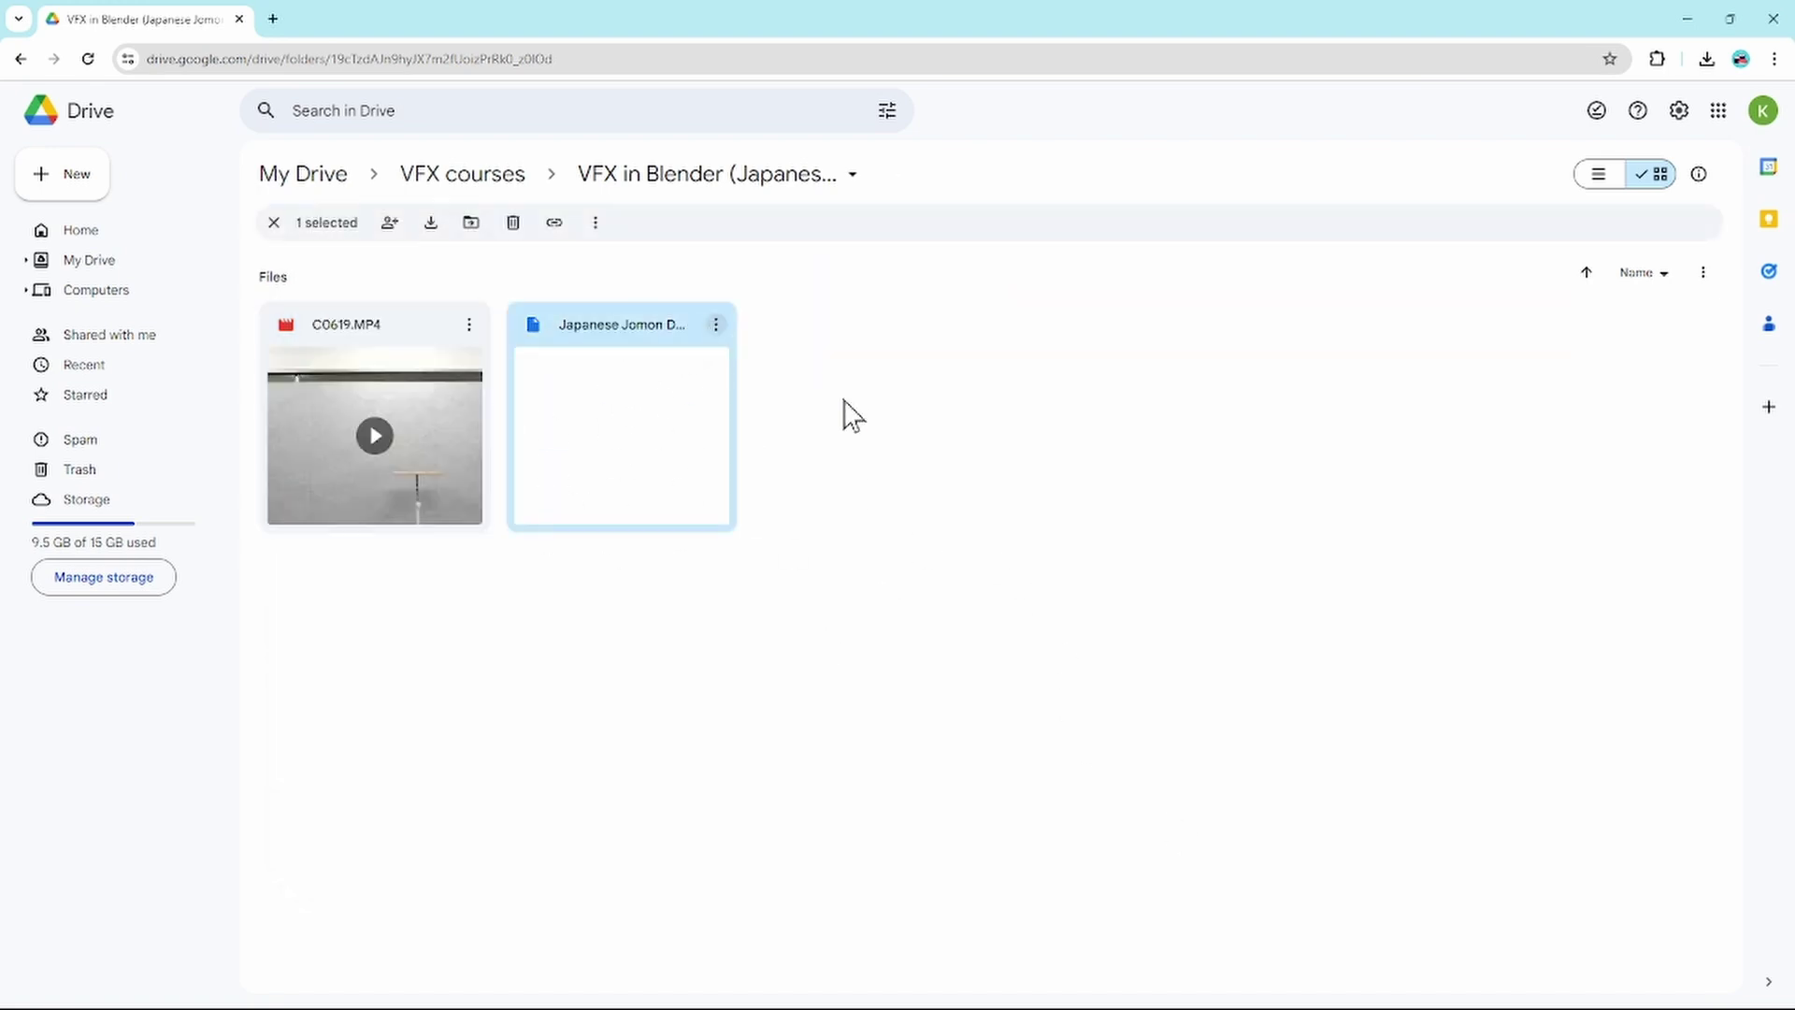
click(718, 329)
click(772, 403)
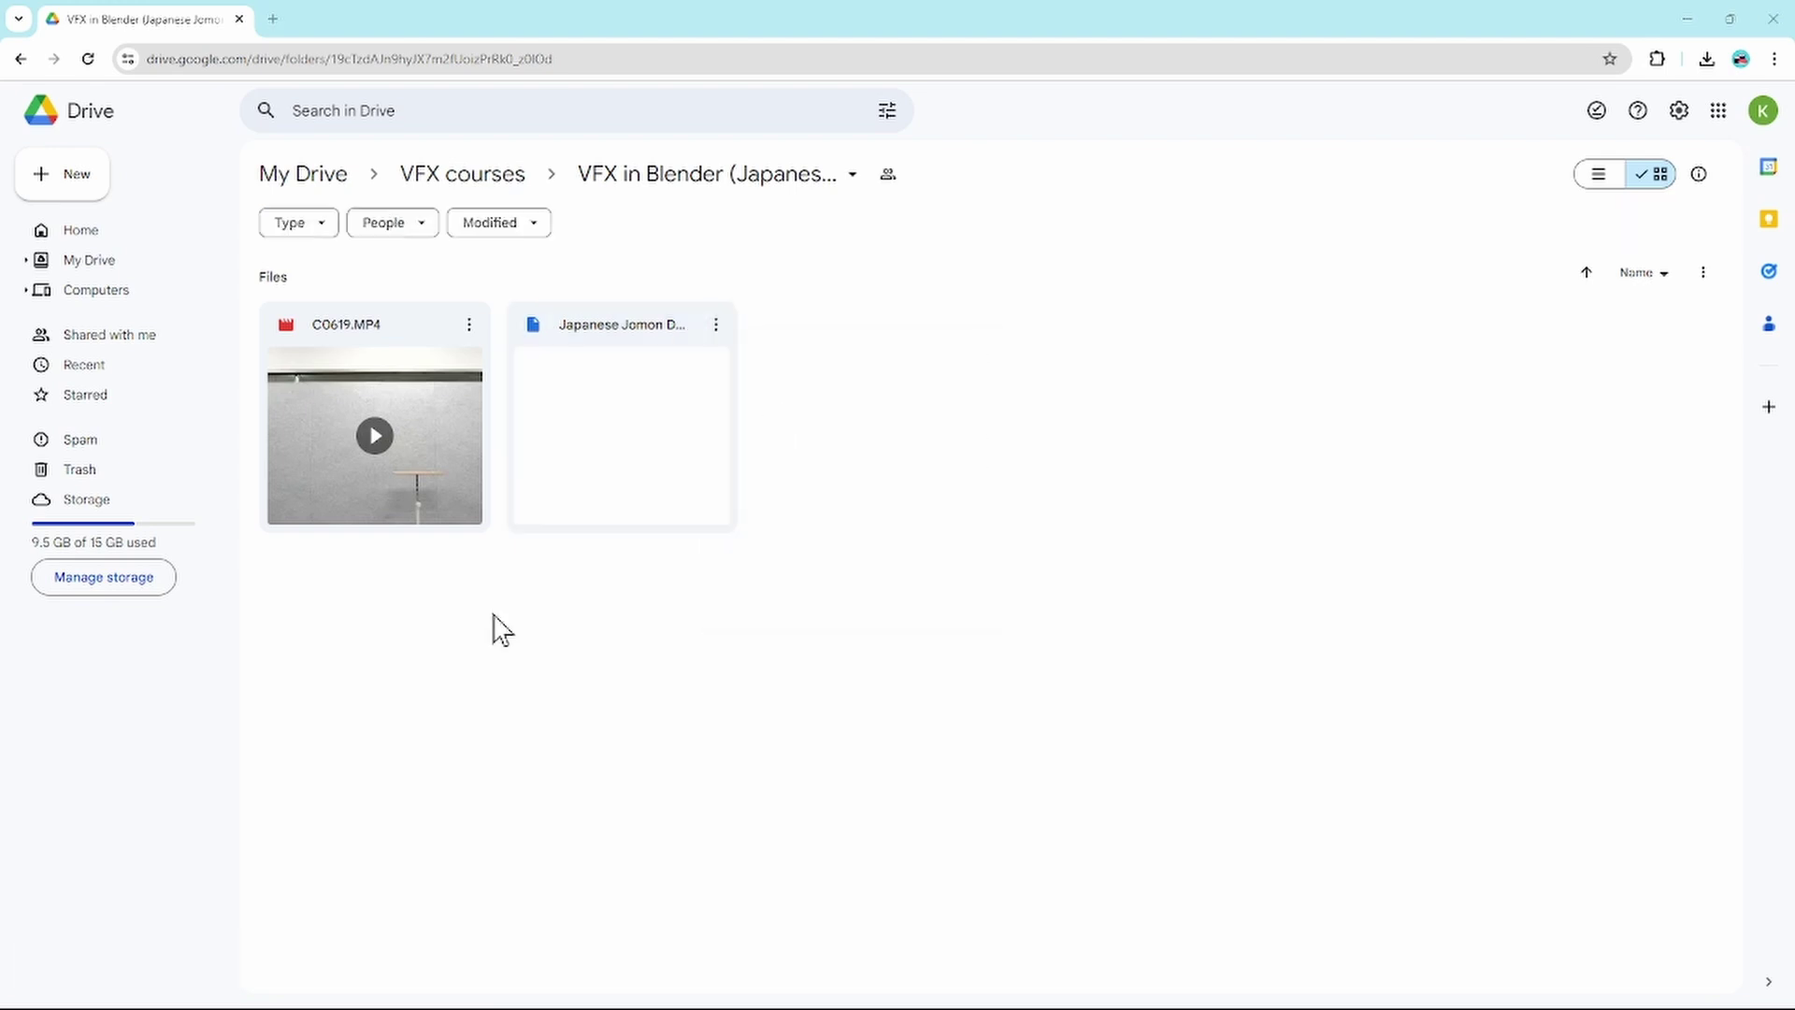
key(alt+Tab)
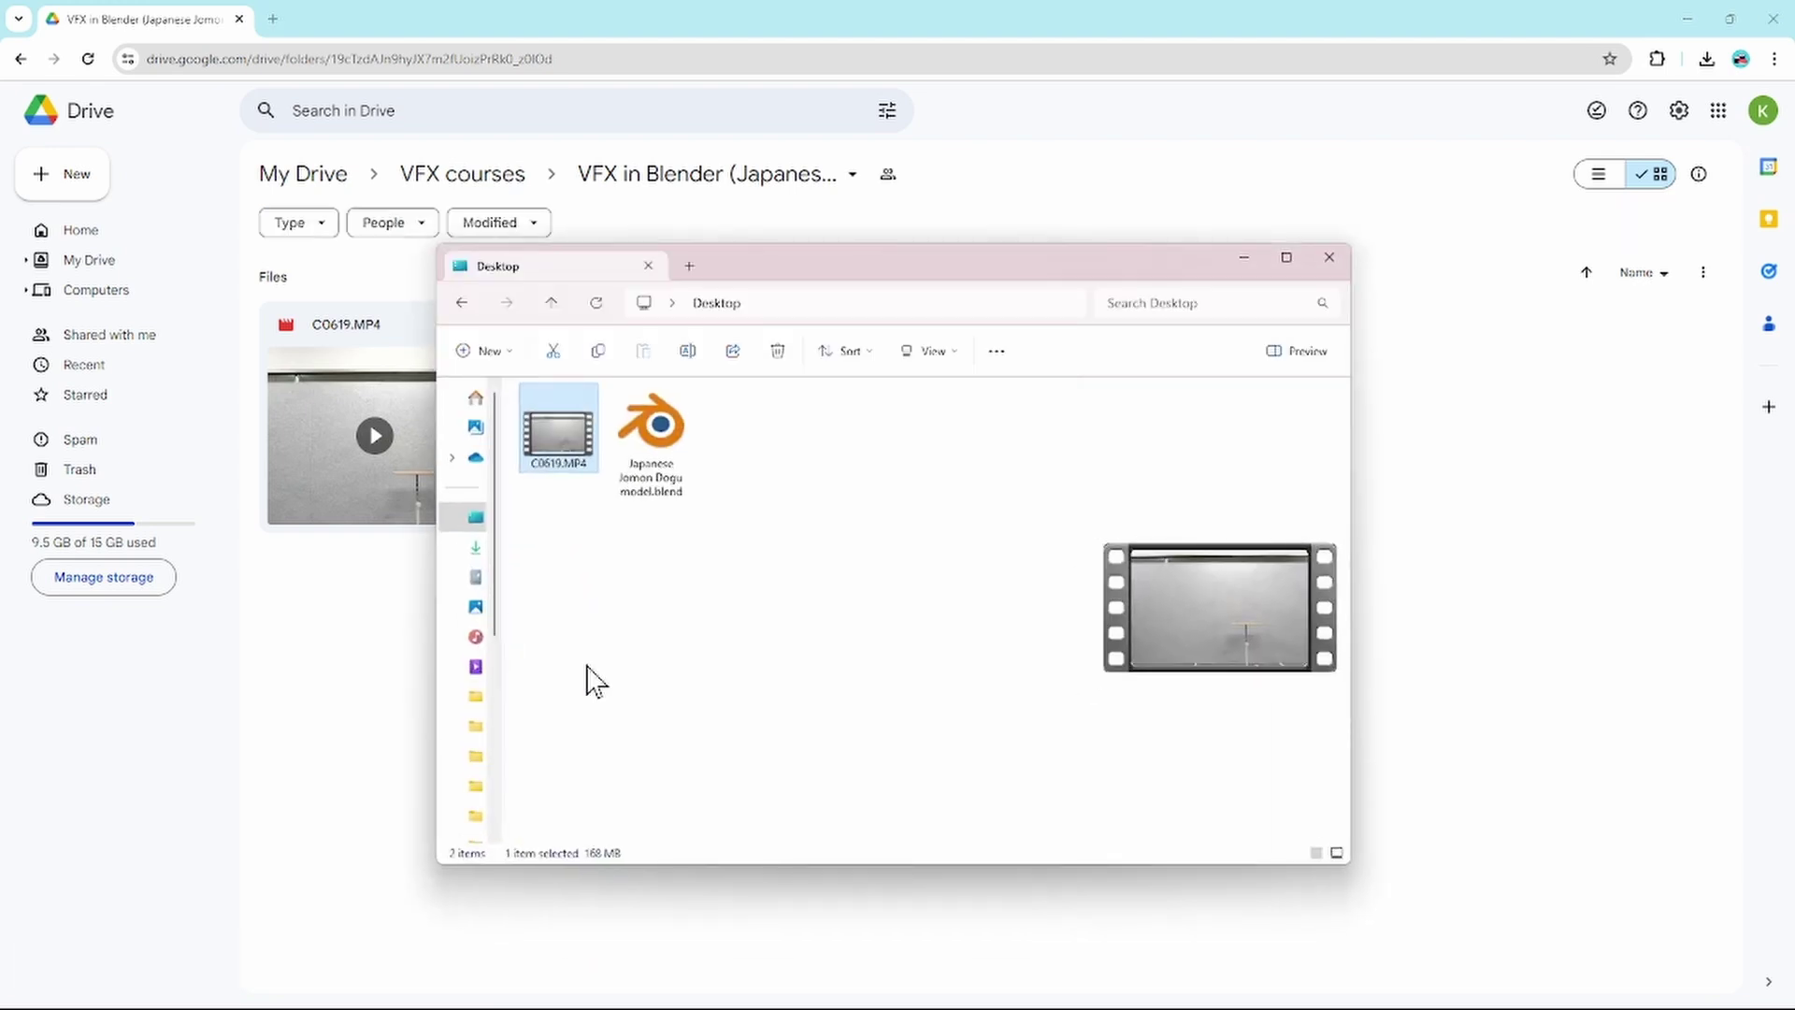
double_click(681, 463)
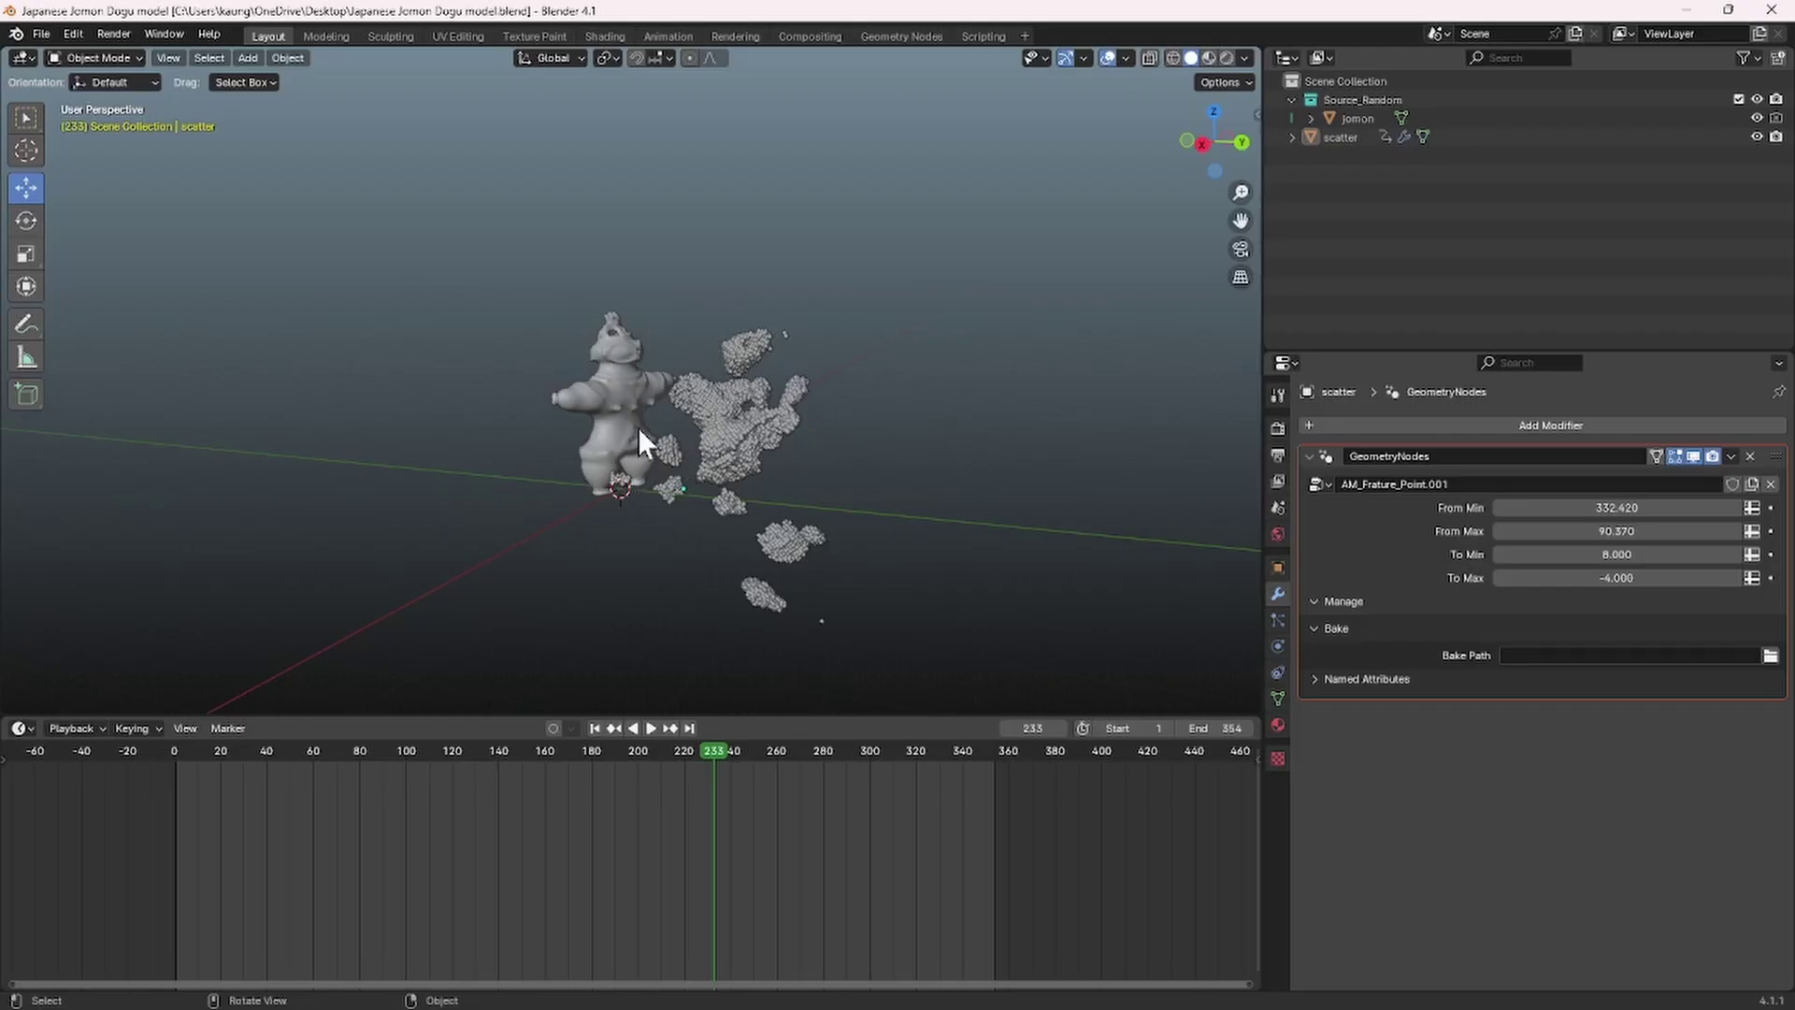
Step: Inspect the jomon and scatter objects and play the scatter animation from frame 111
click(621, 383)
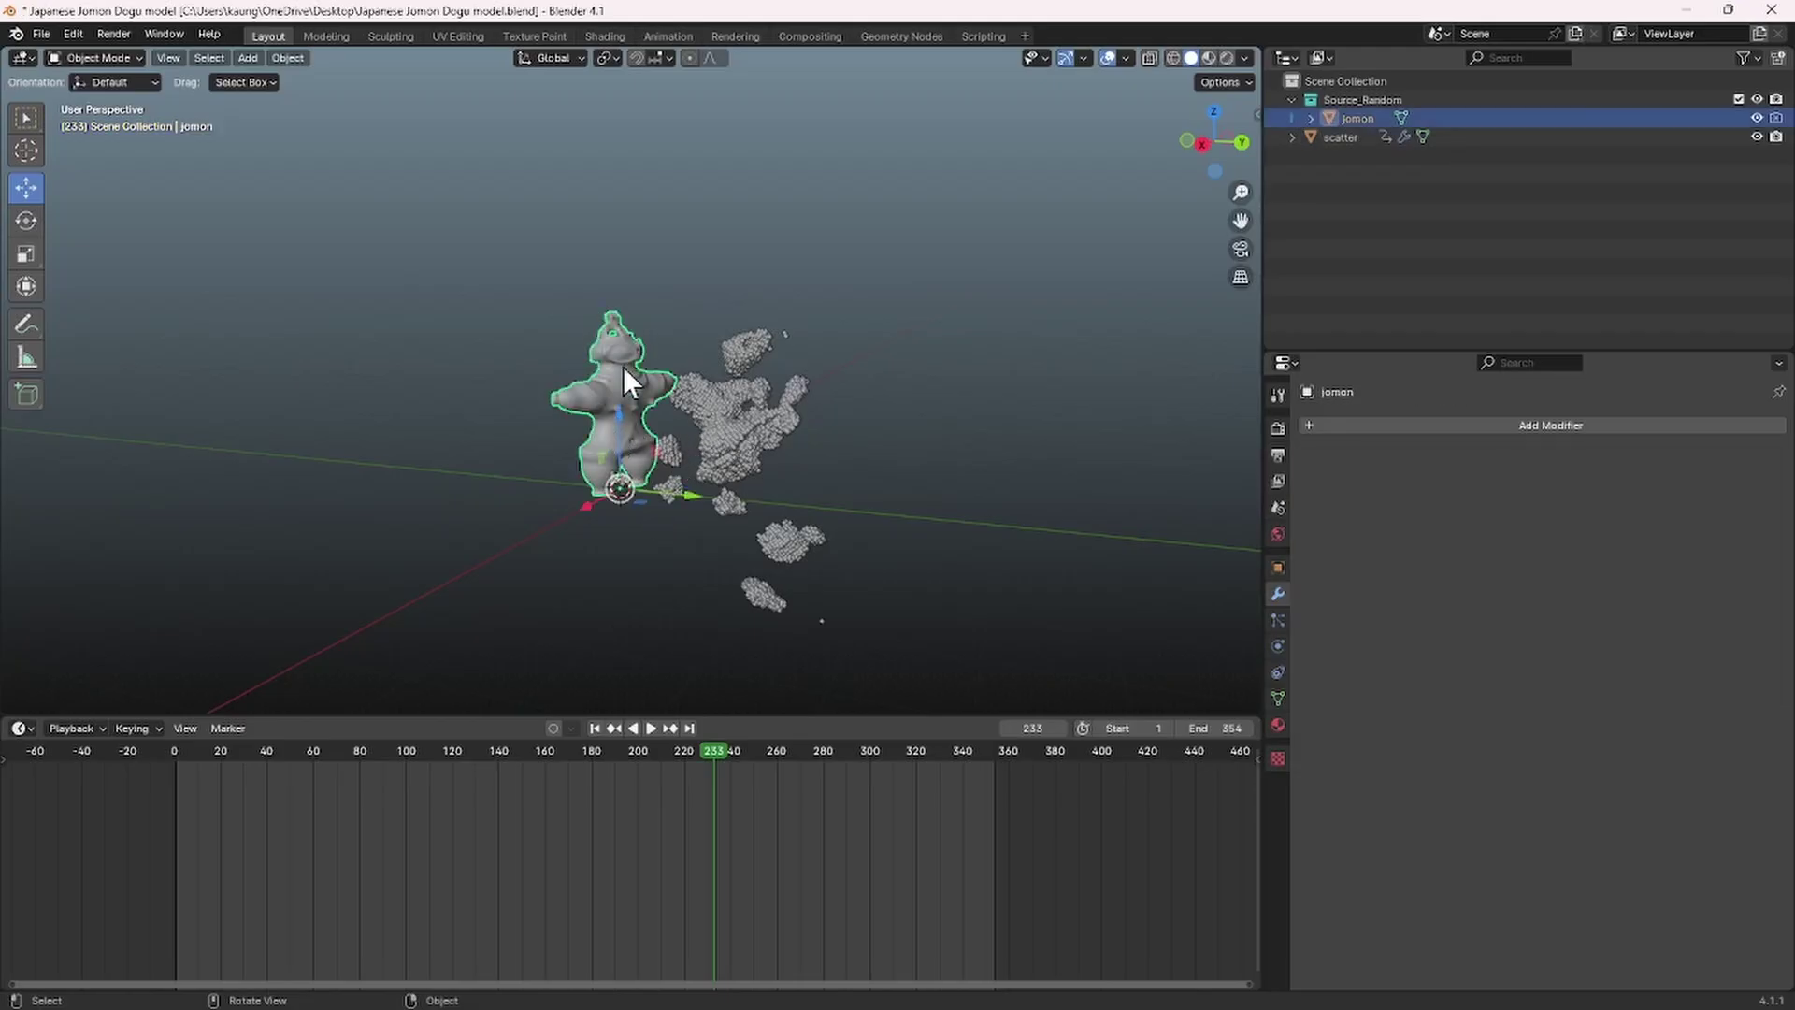
click(692, 413)
click(428, 748)
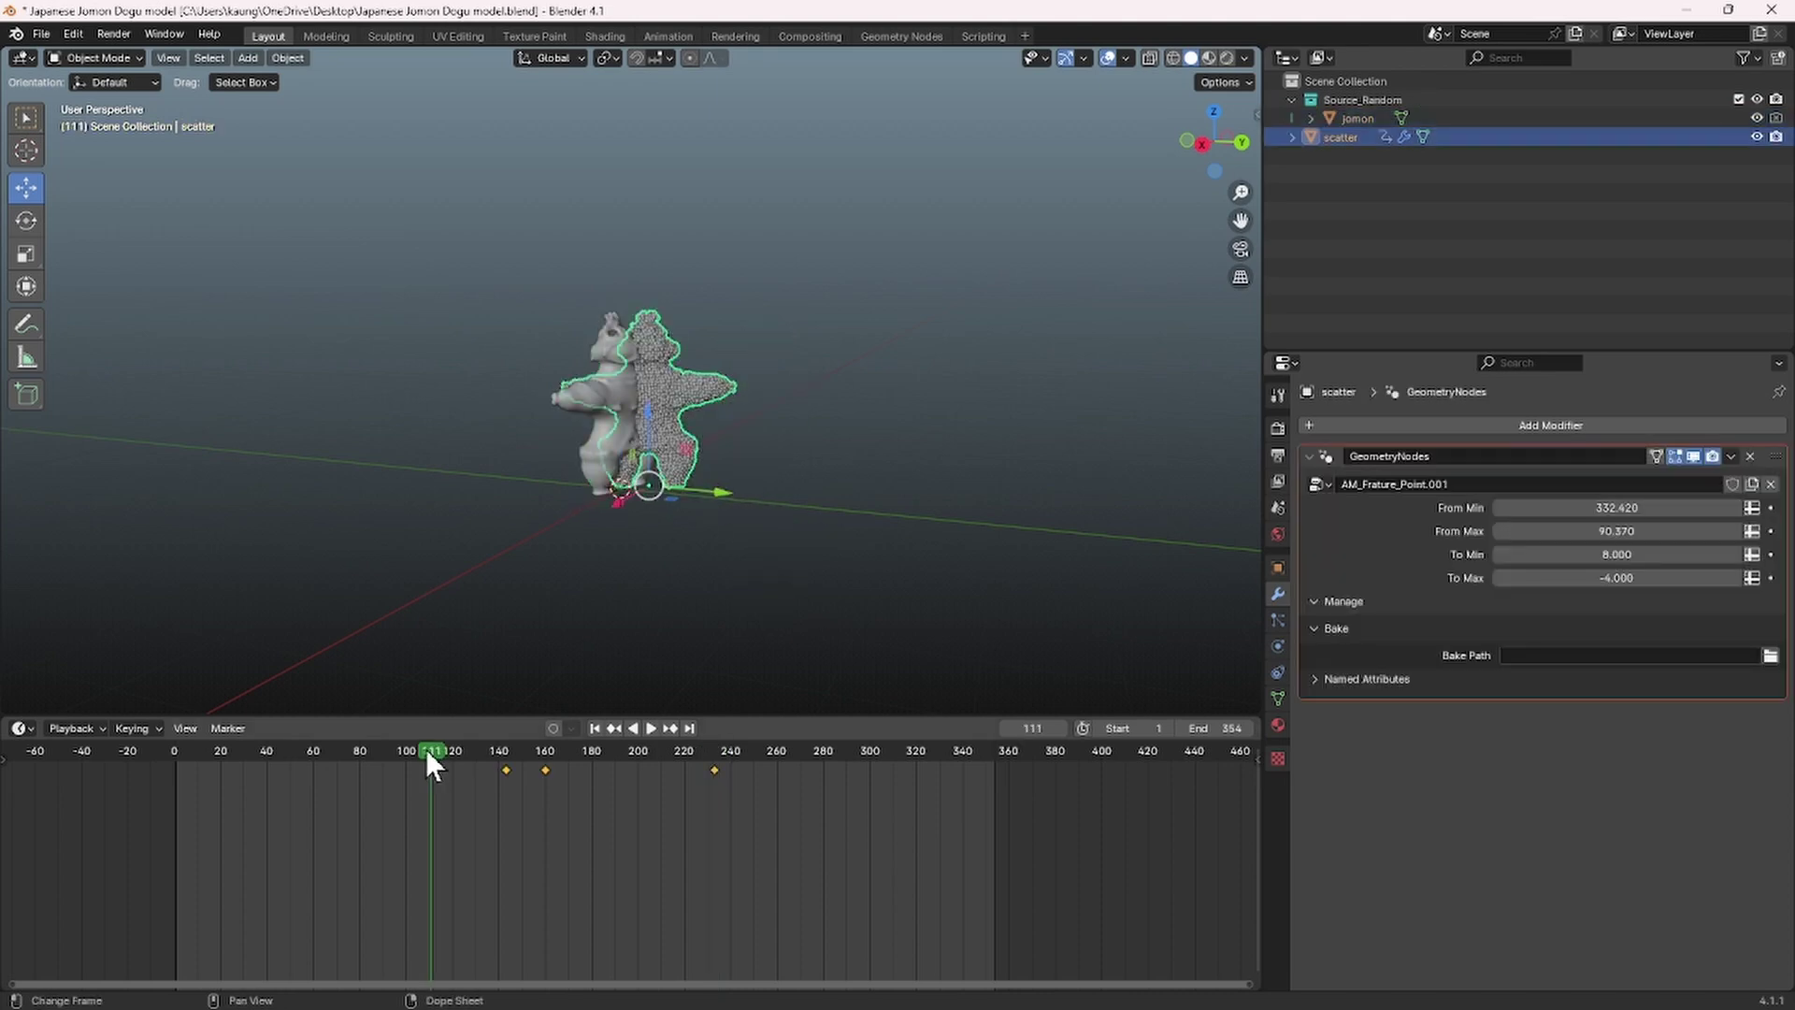
key(space)
drag(523, 769, 432, 787)
key(space)
Step: Select the solid jomon figure and hide it in the viewport
click(578, 450)
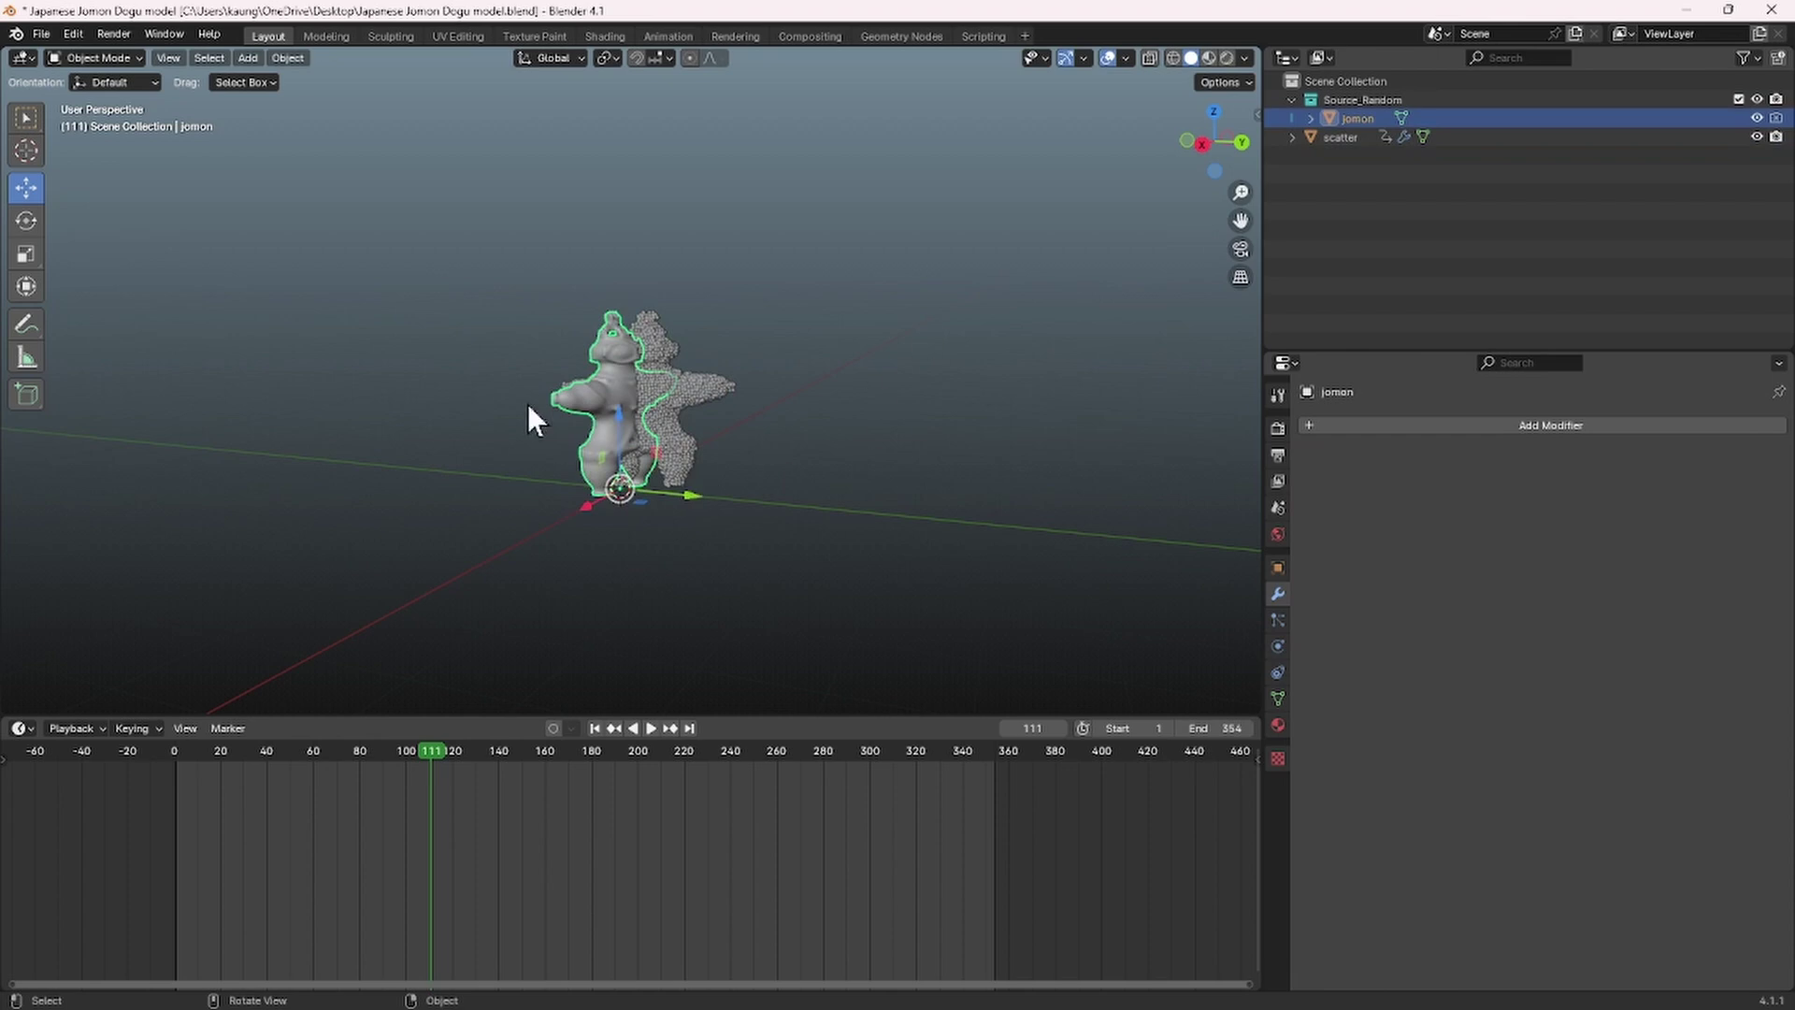
click(1757, 118)
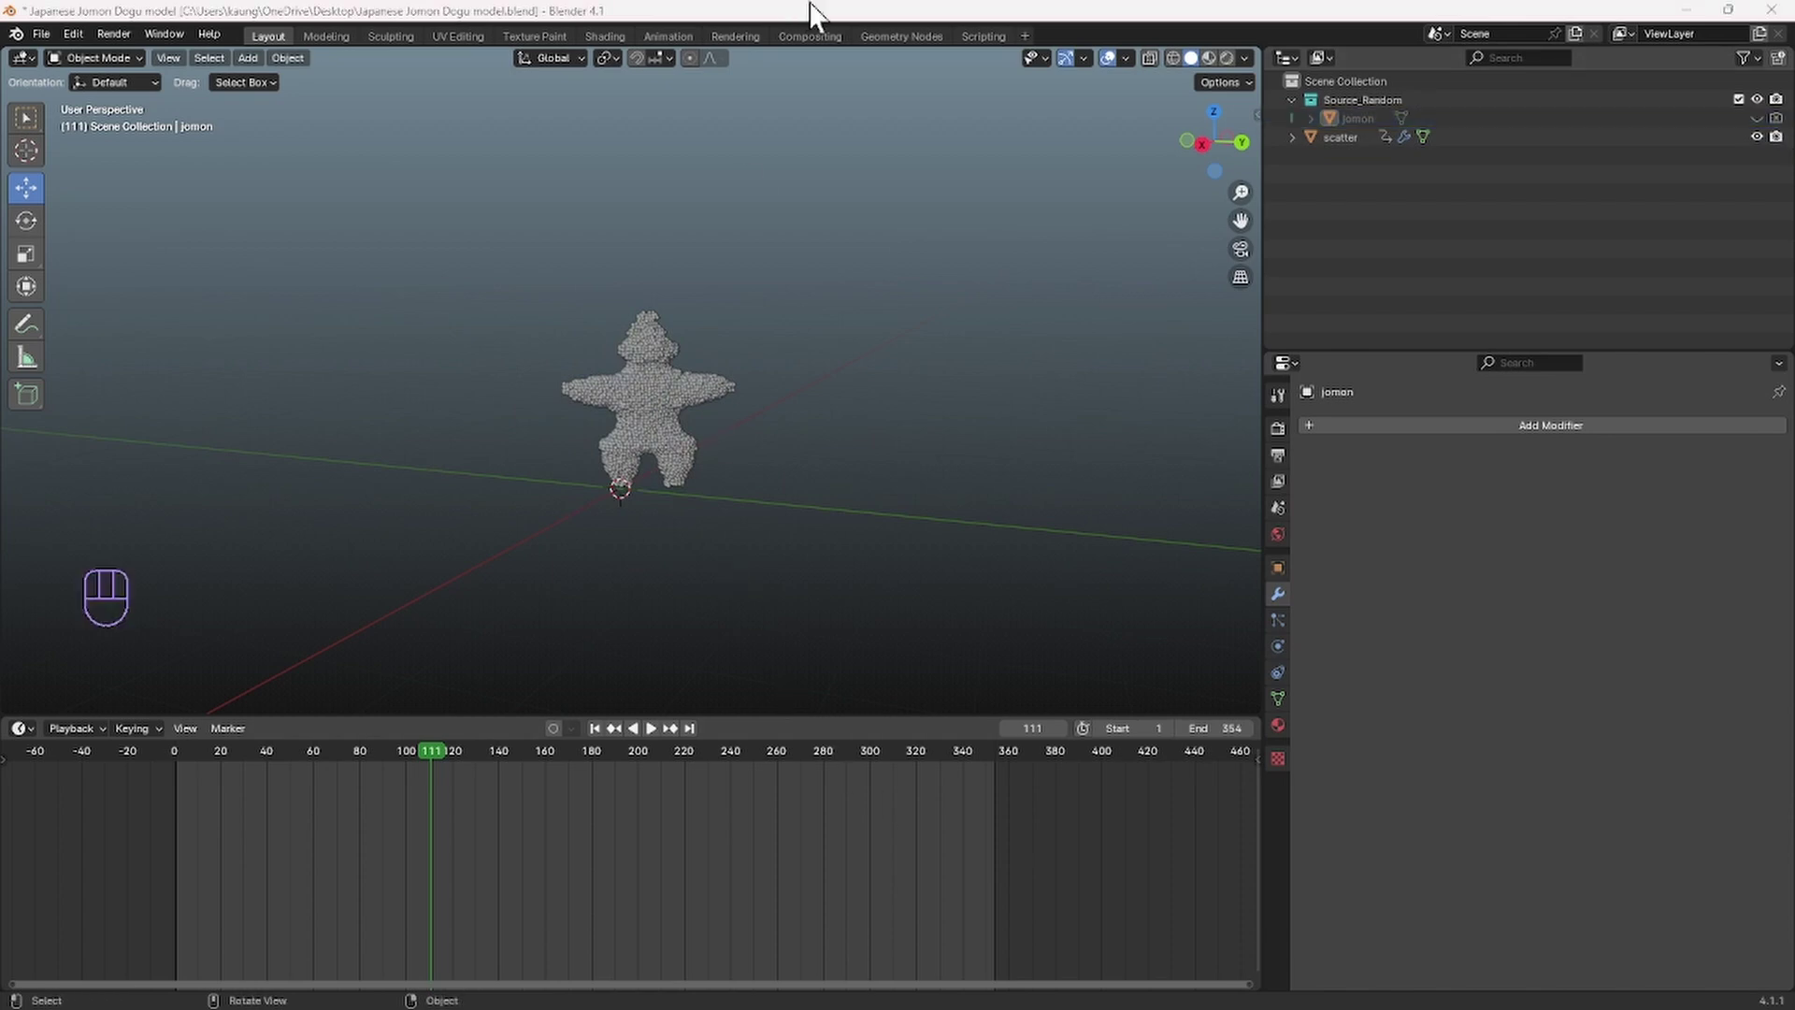
key(shift+a)
mouse_move(811, 346)
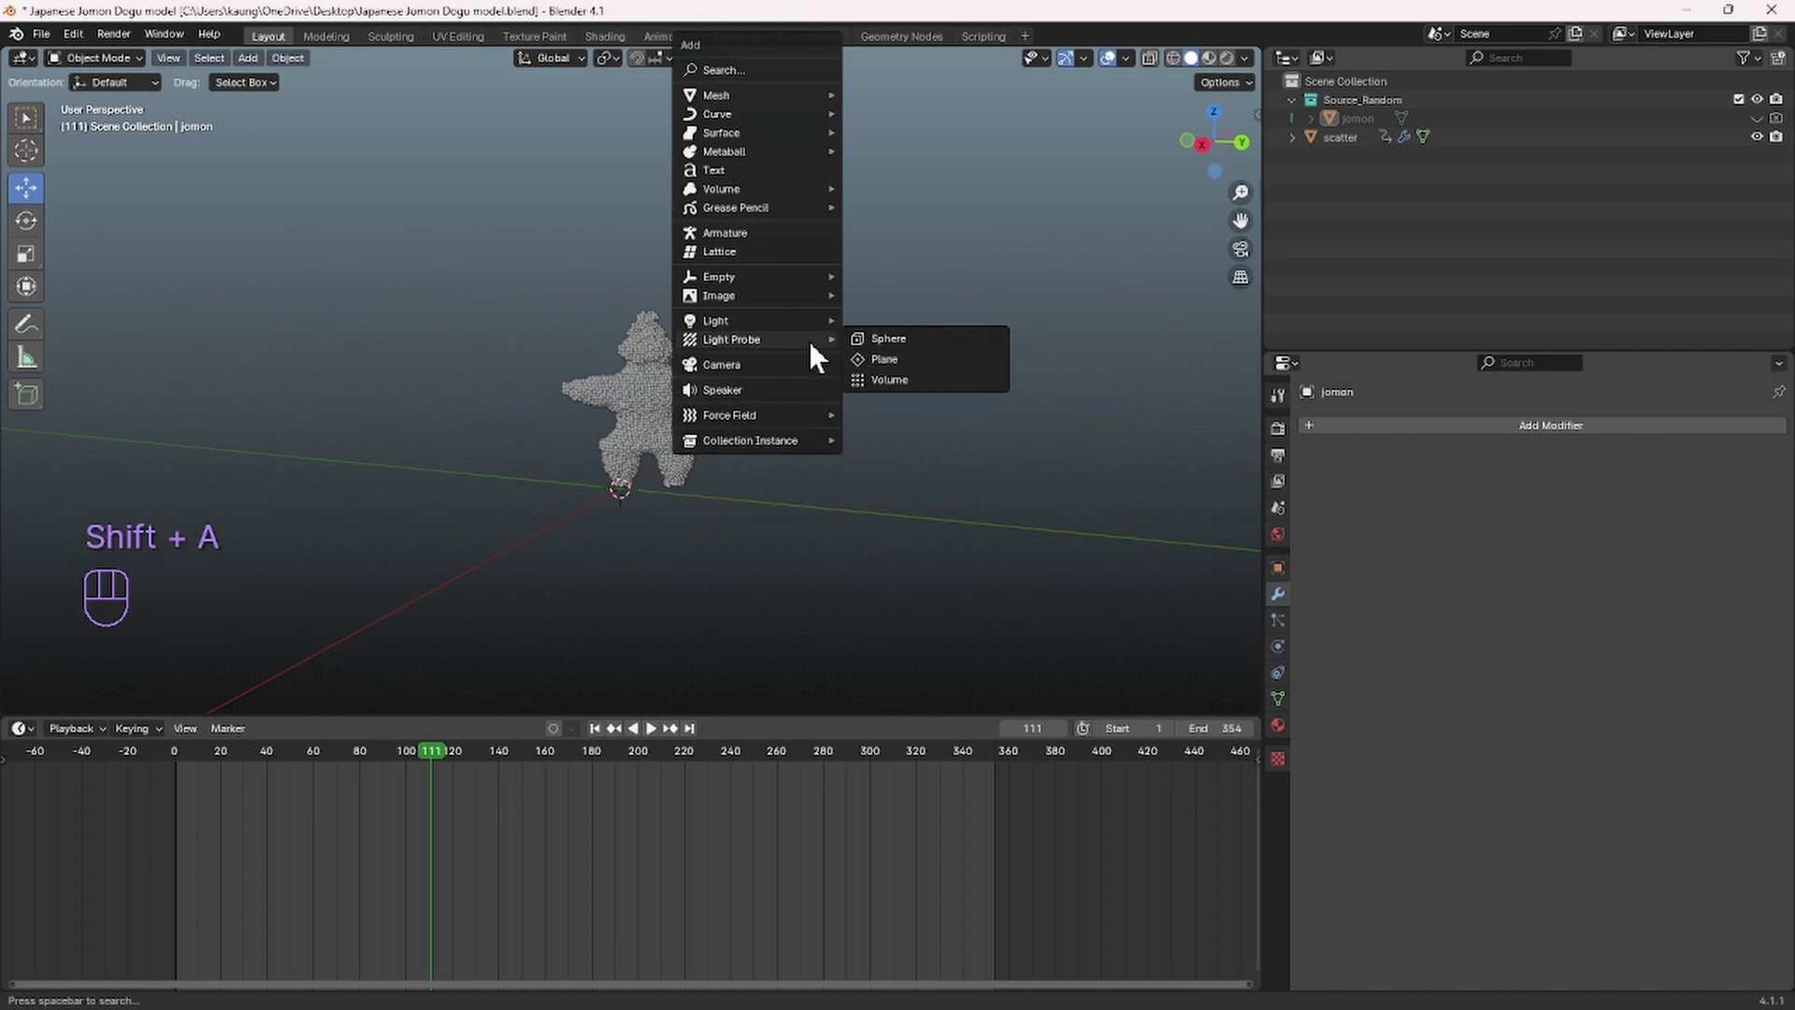
click(755, 365)
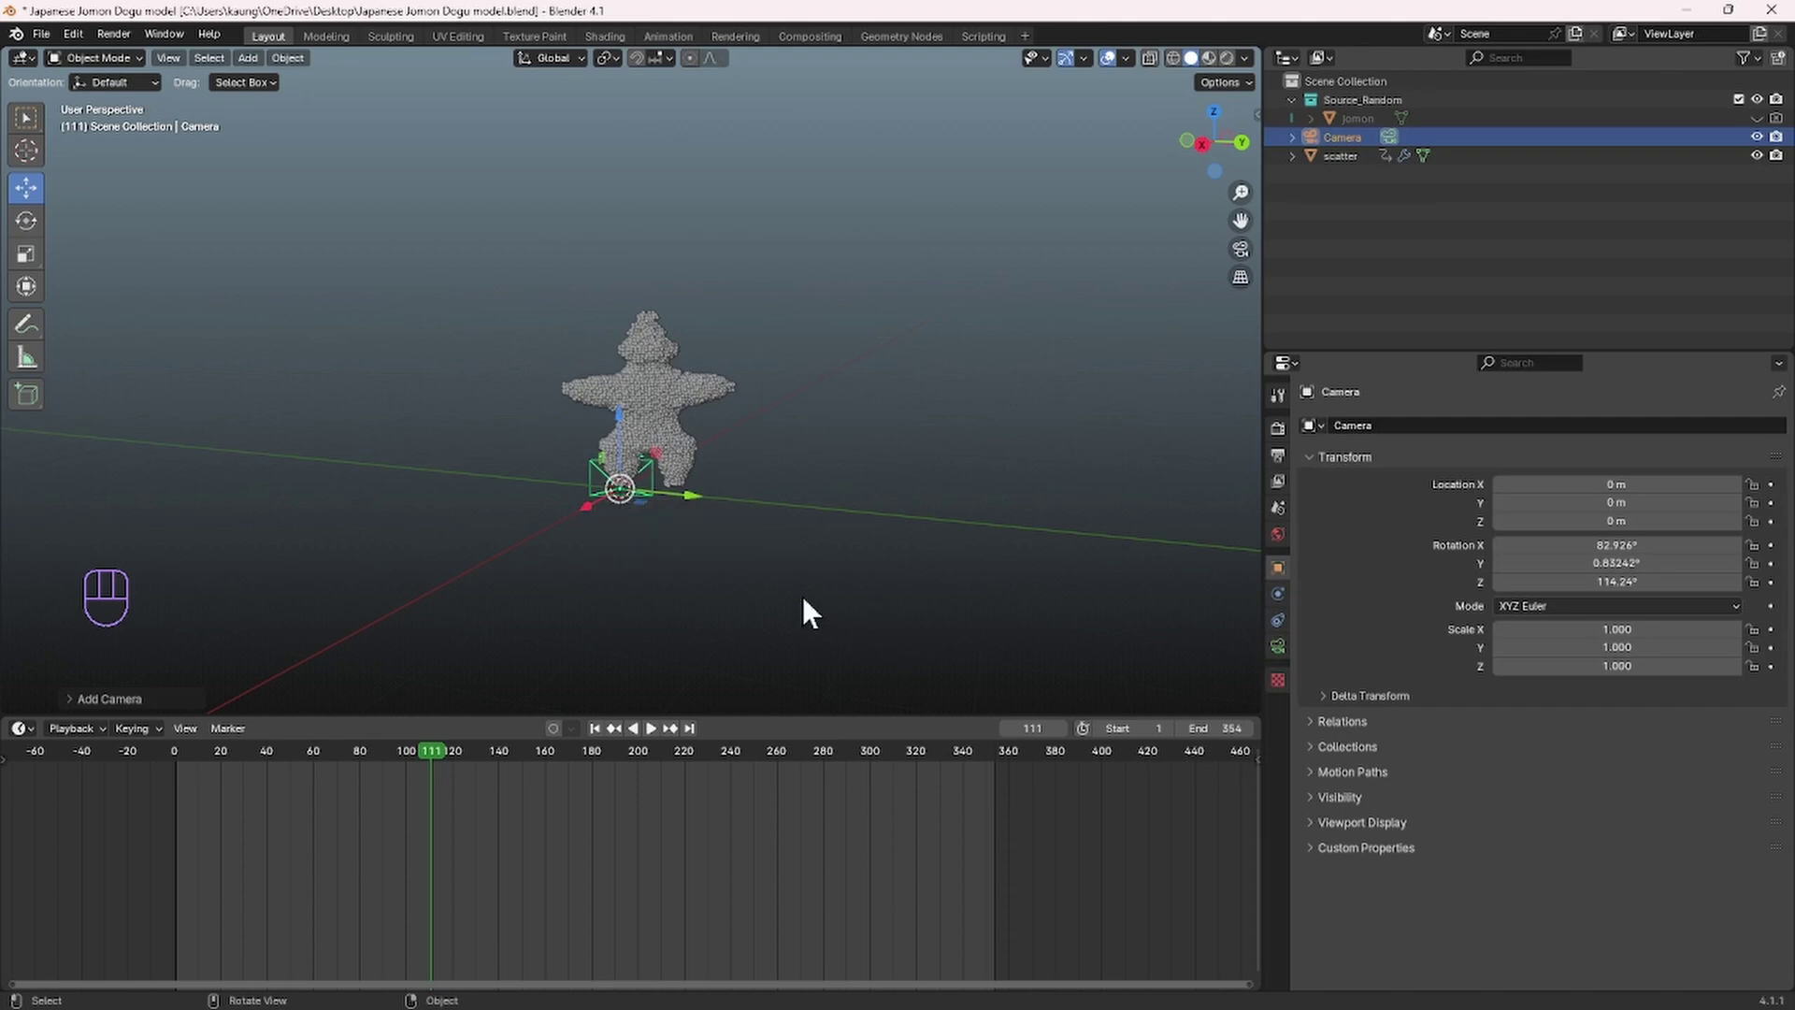
key(ctrl+alt+KP_0)
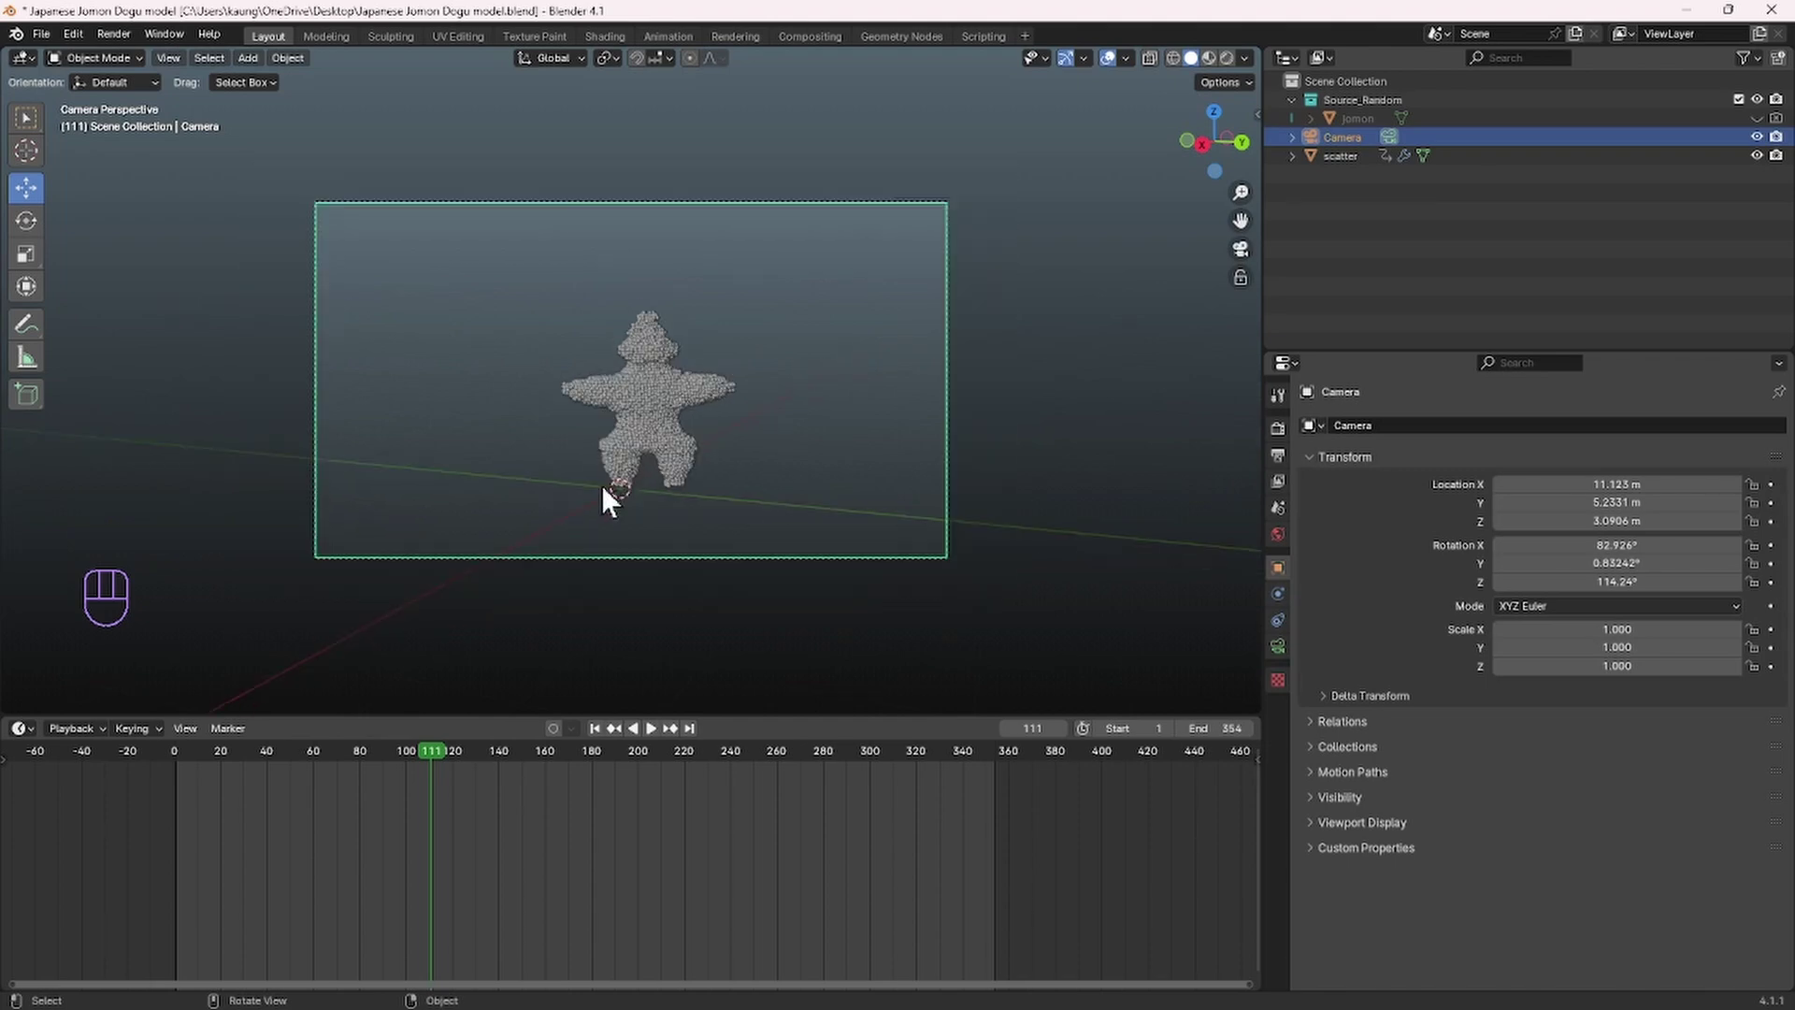
key(ctrl+z)
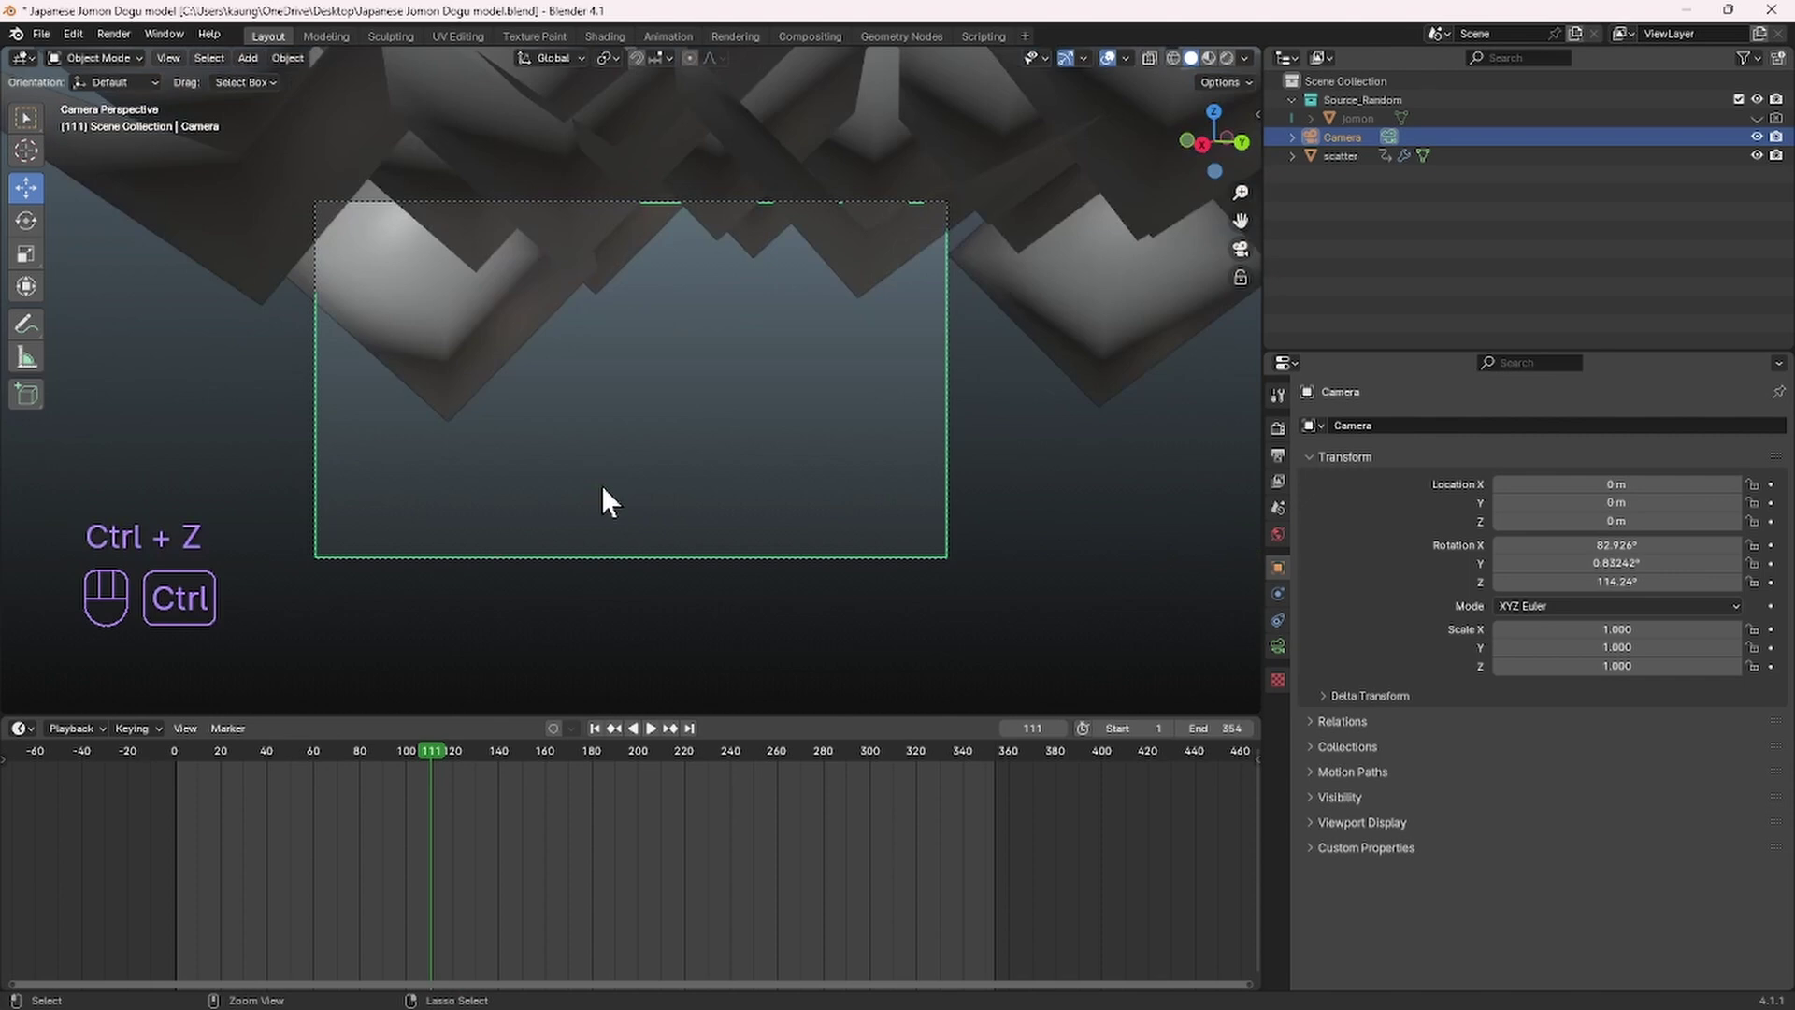
key(ctrl+z)
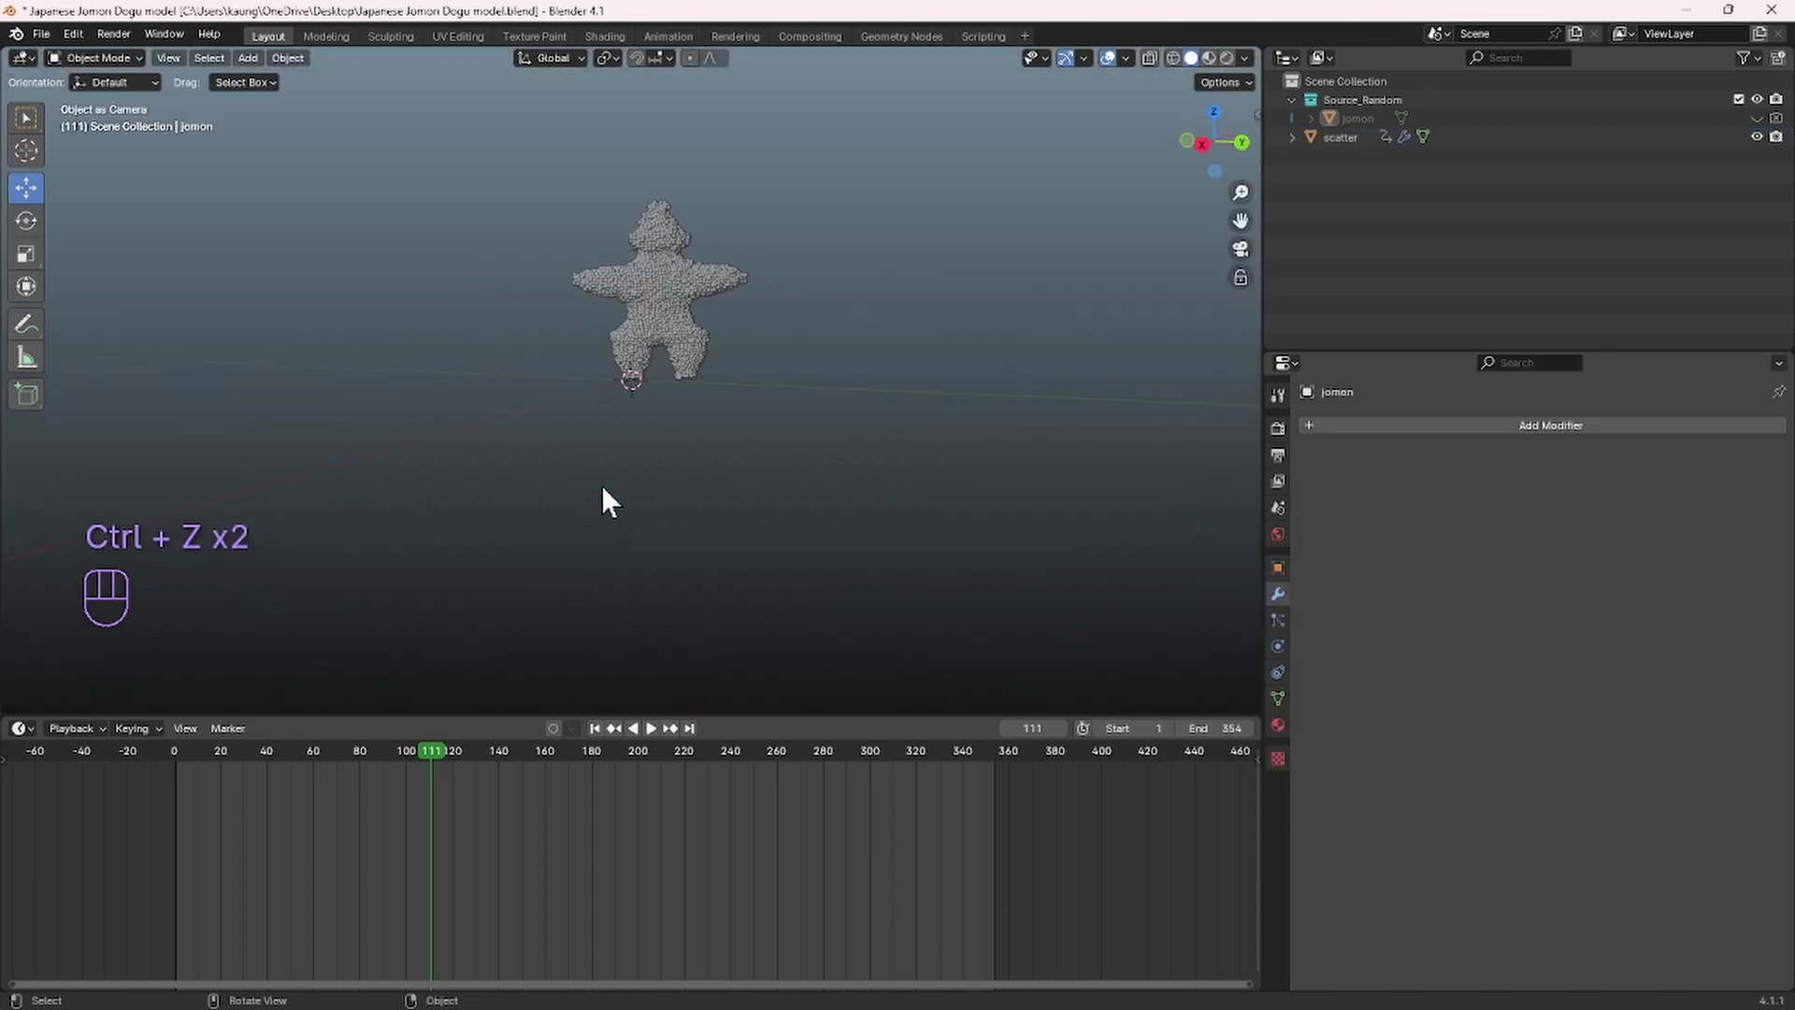
Step: Add a camera to the scene and lock the camera to the view
shift+middle_drag(664, 389, 691, 415)
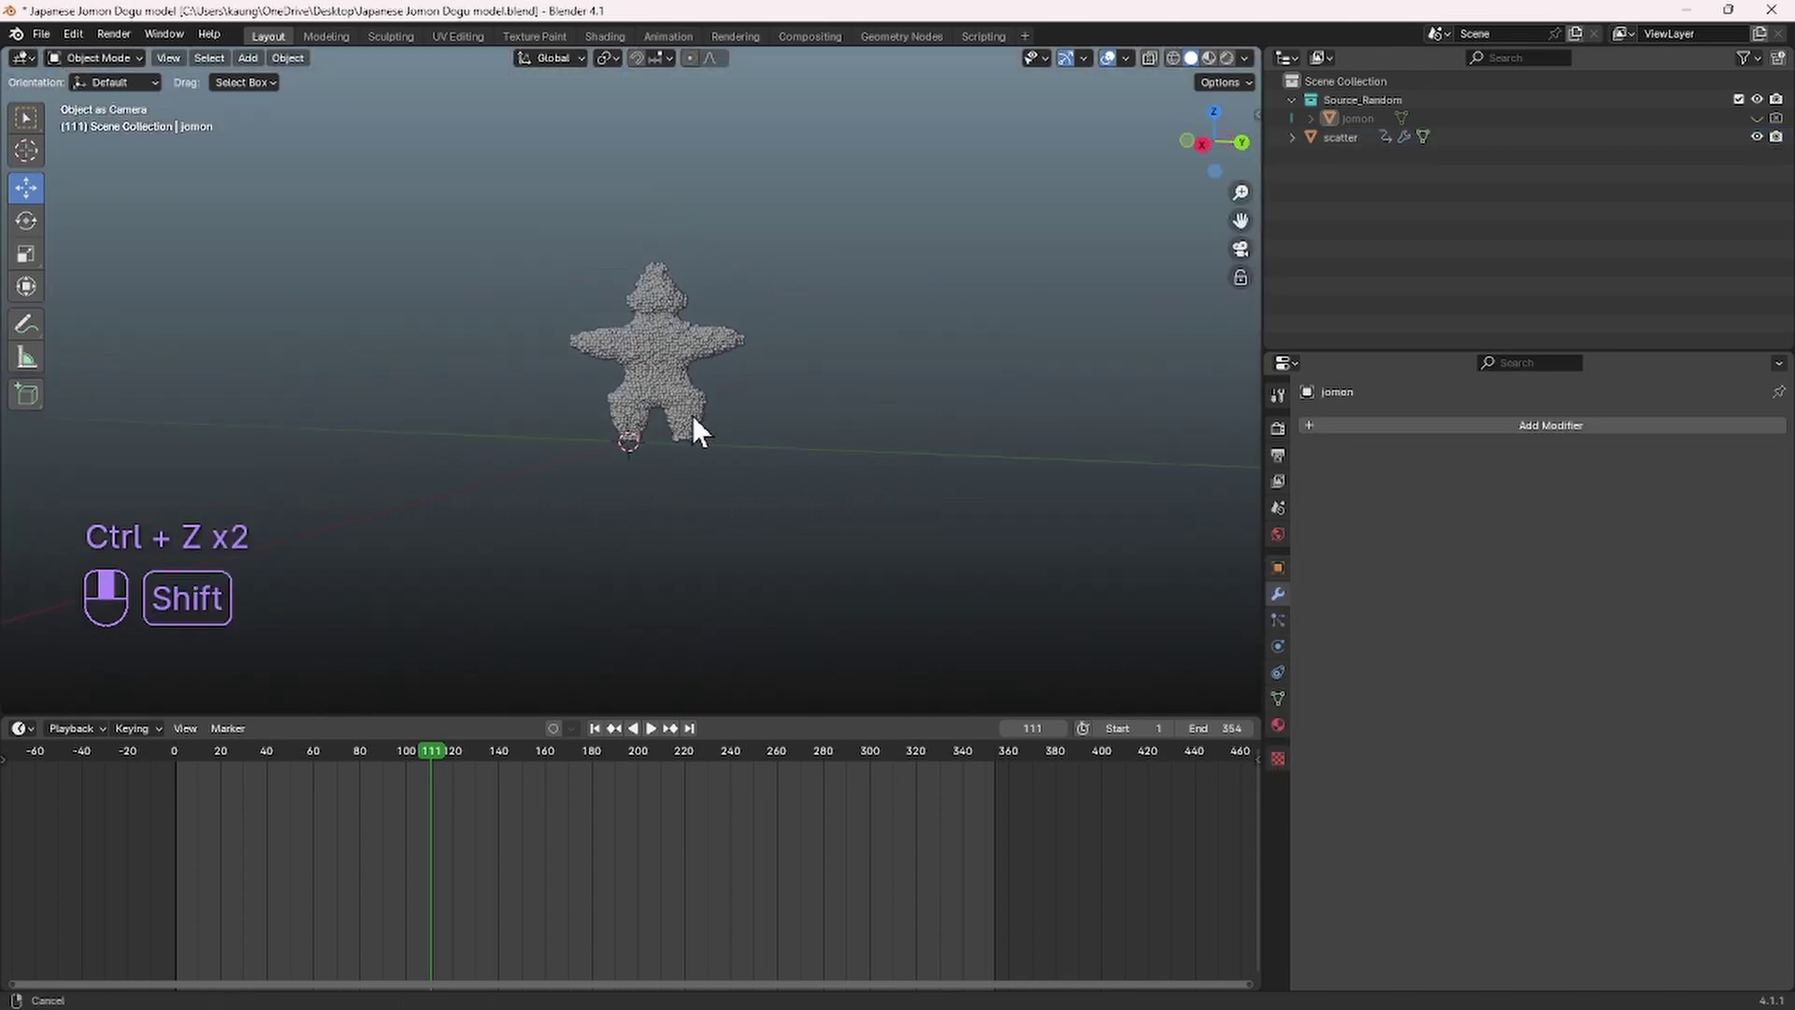
key(shift+a)
click(697, 415)
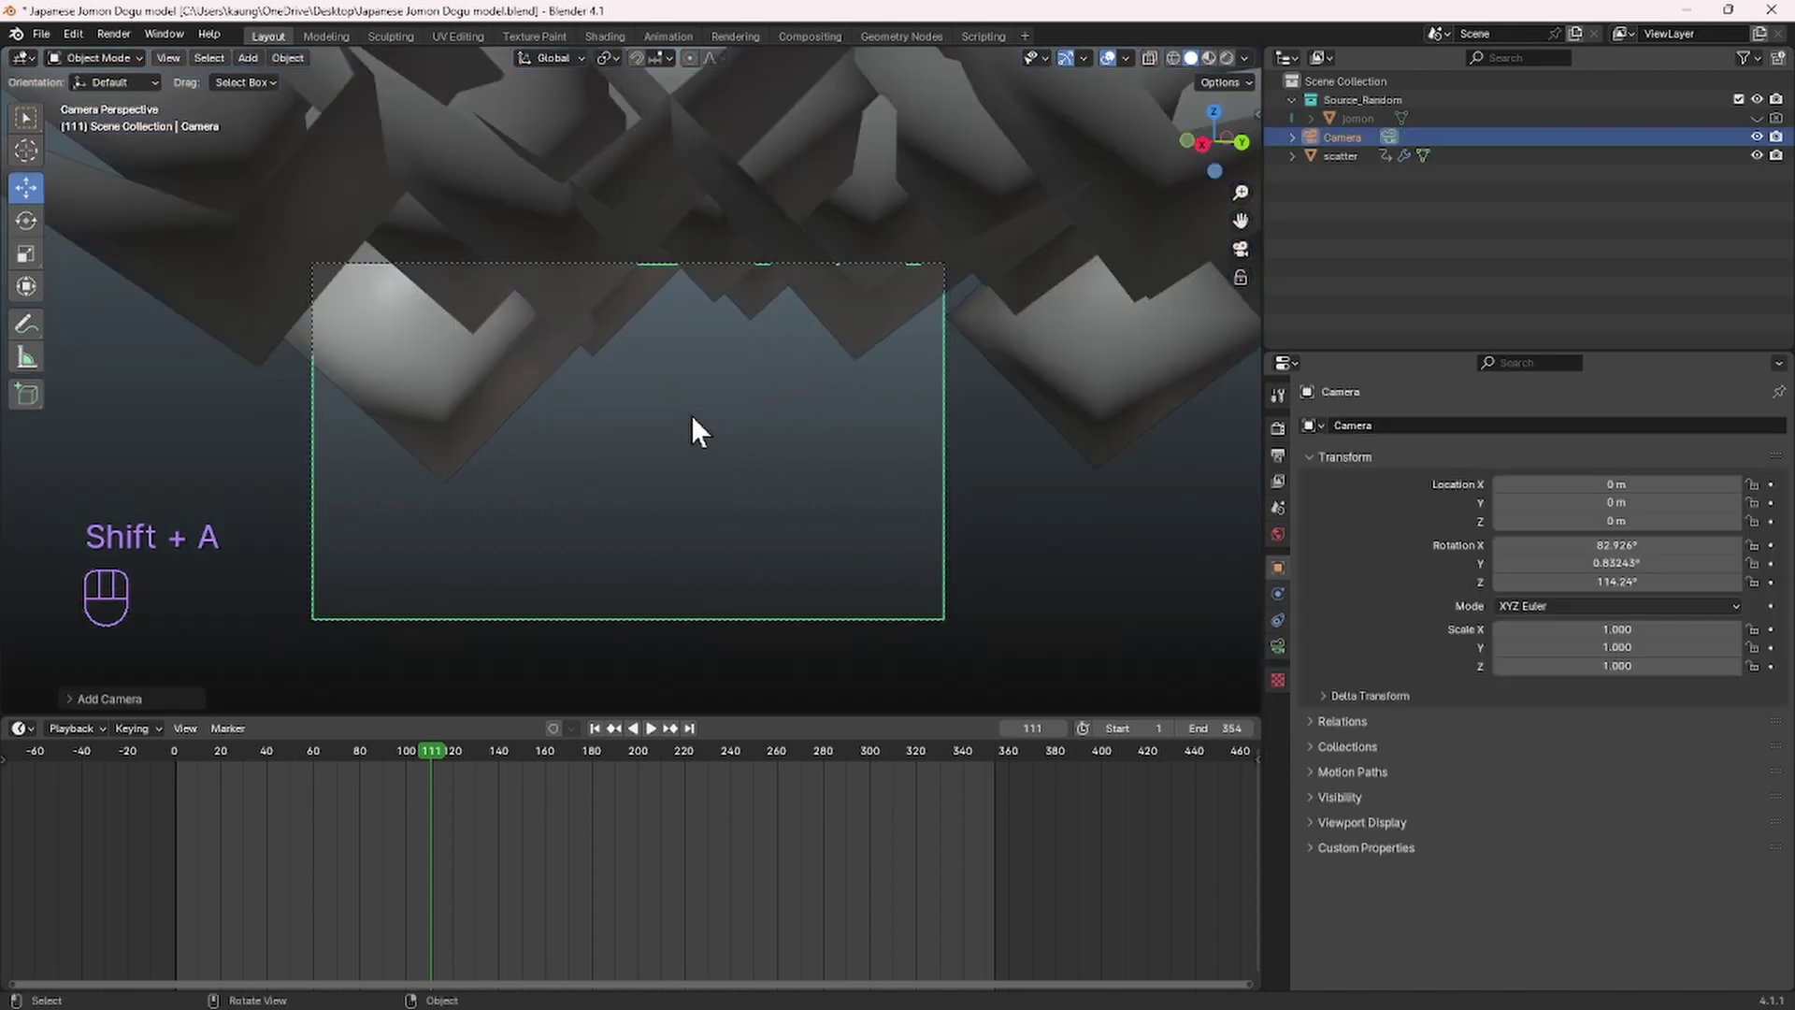
key(n)
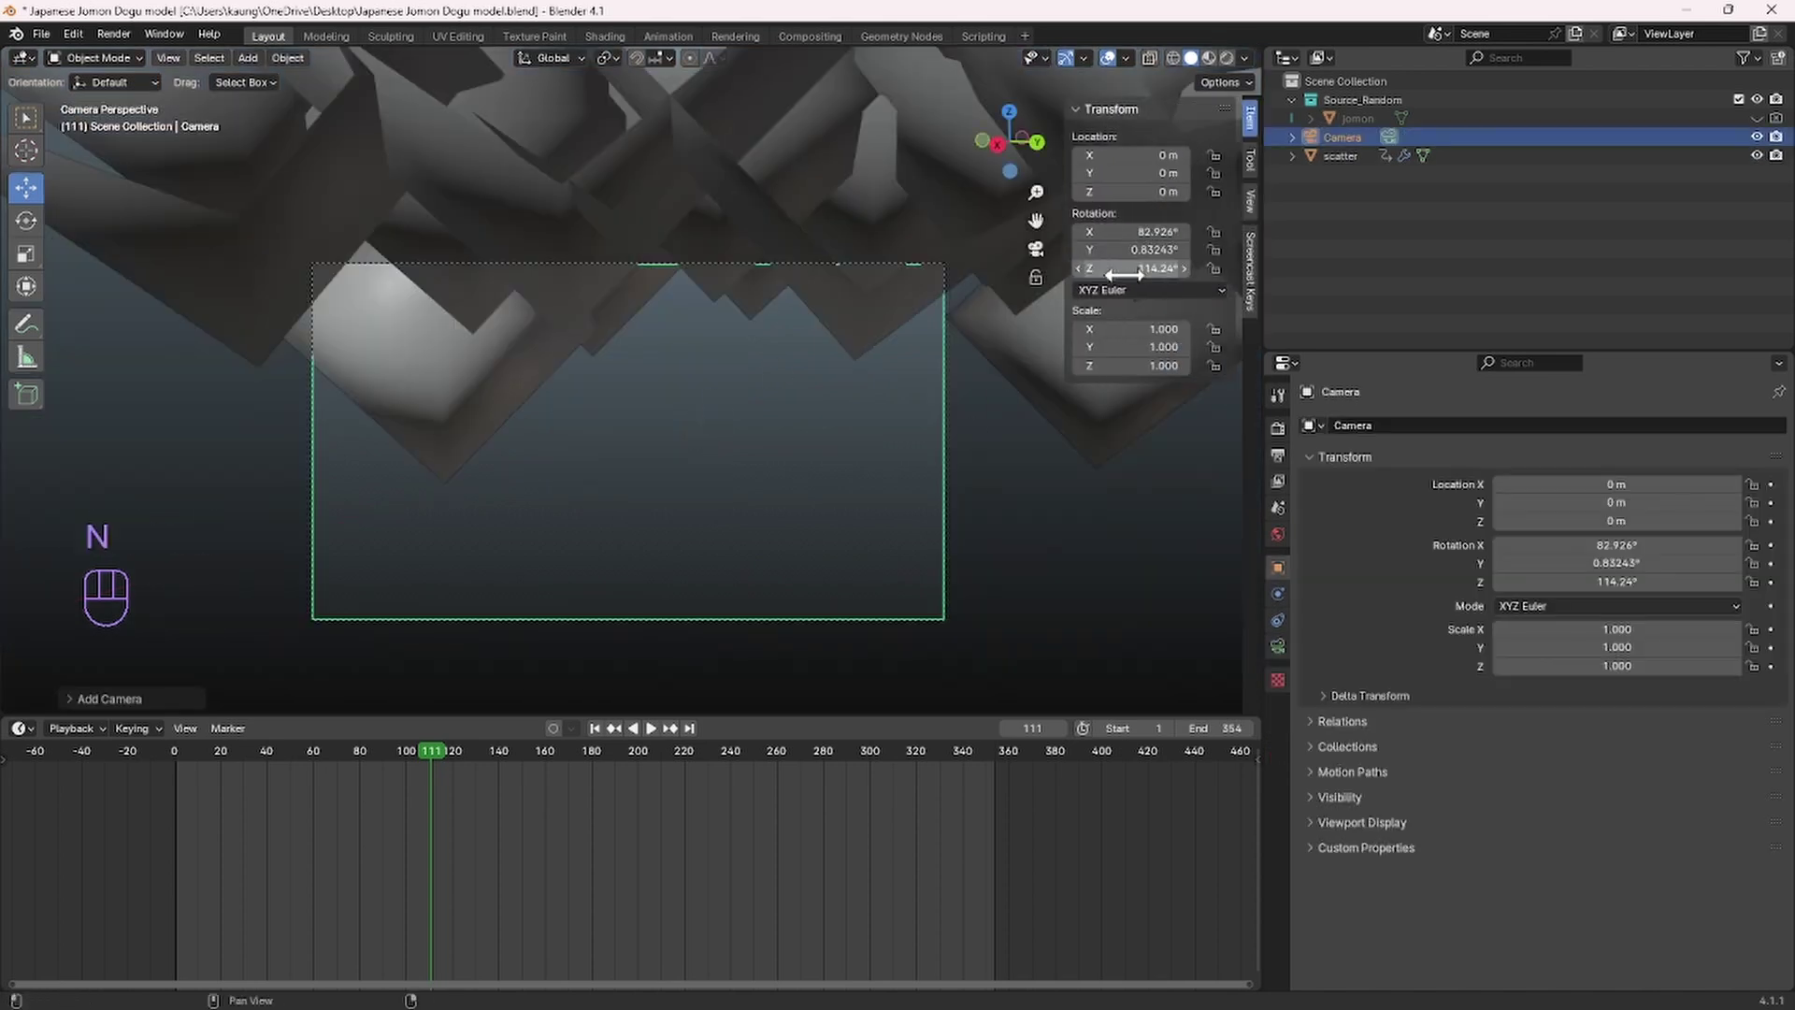
click(1252, 202)
click(1146, 343)
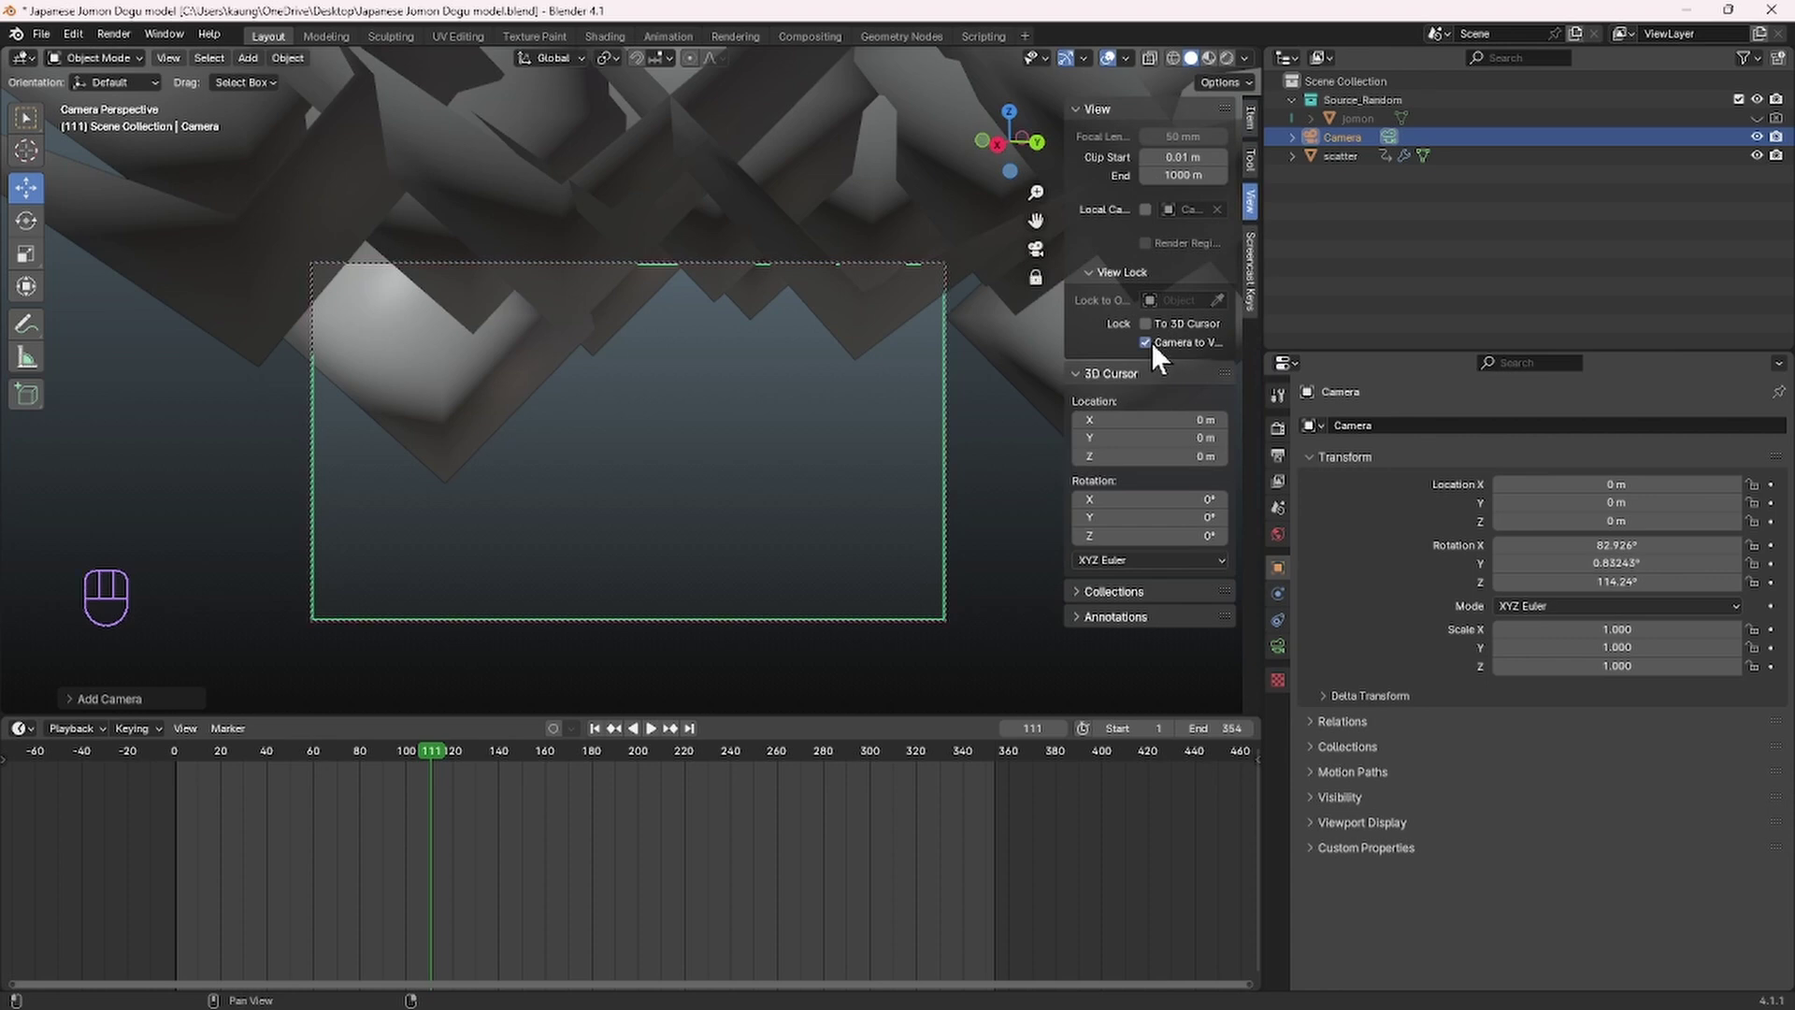
drag(1065, 318, 1009, 318)
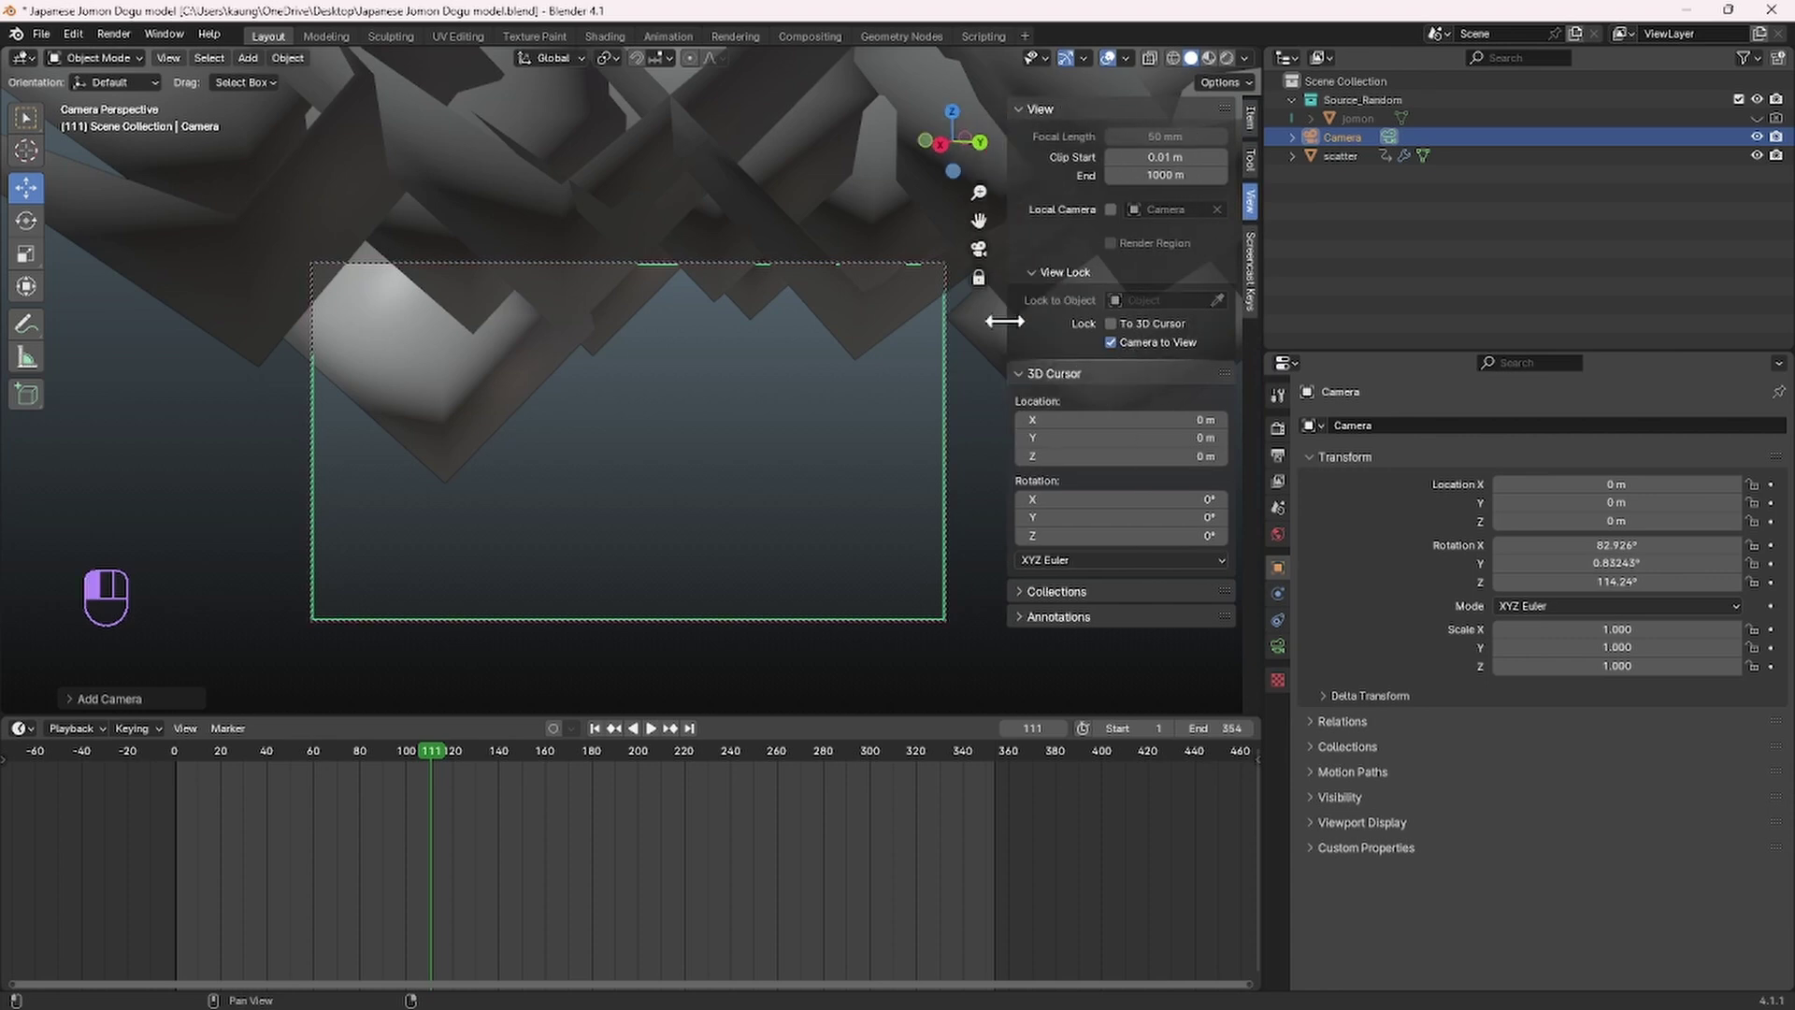
Step: Move the camera back and shift it so the whole scatter figure sits near the centre of the frame
scroll(568, 421, down, 10)
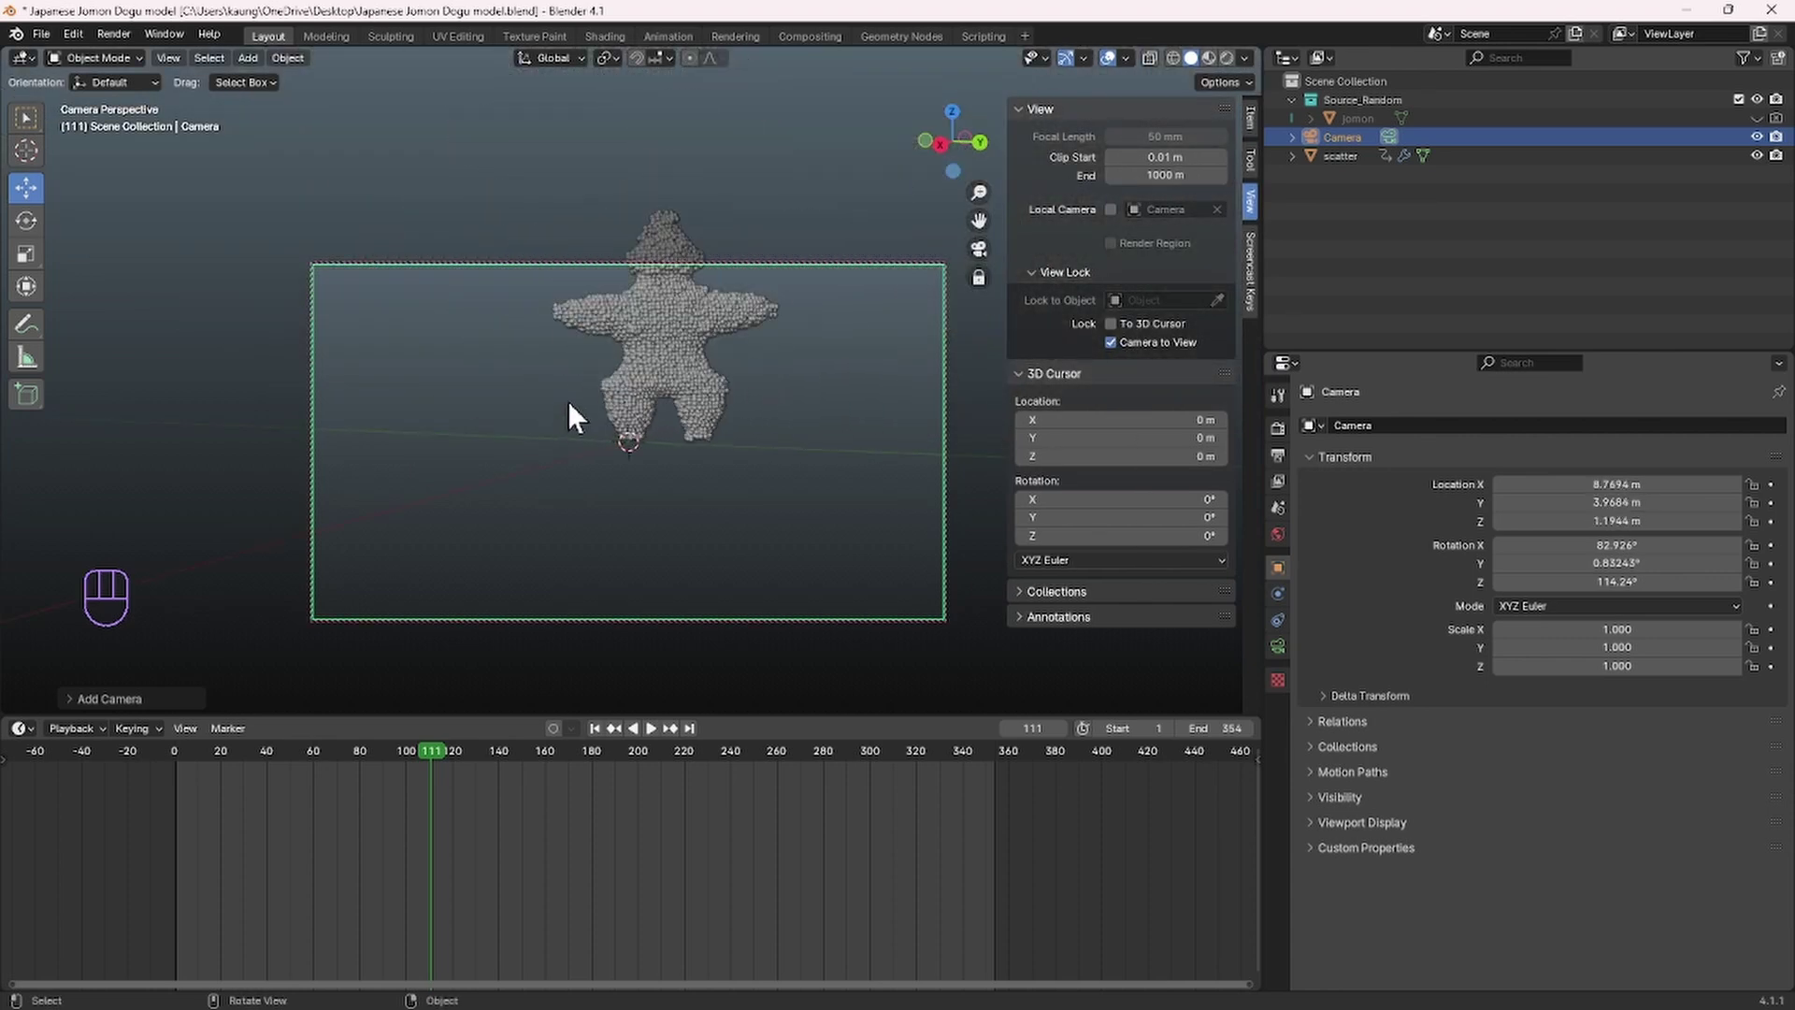
shift+middle_drag(568, 401, 659, 479)
scroll(658, 478, down, 2)
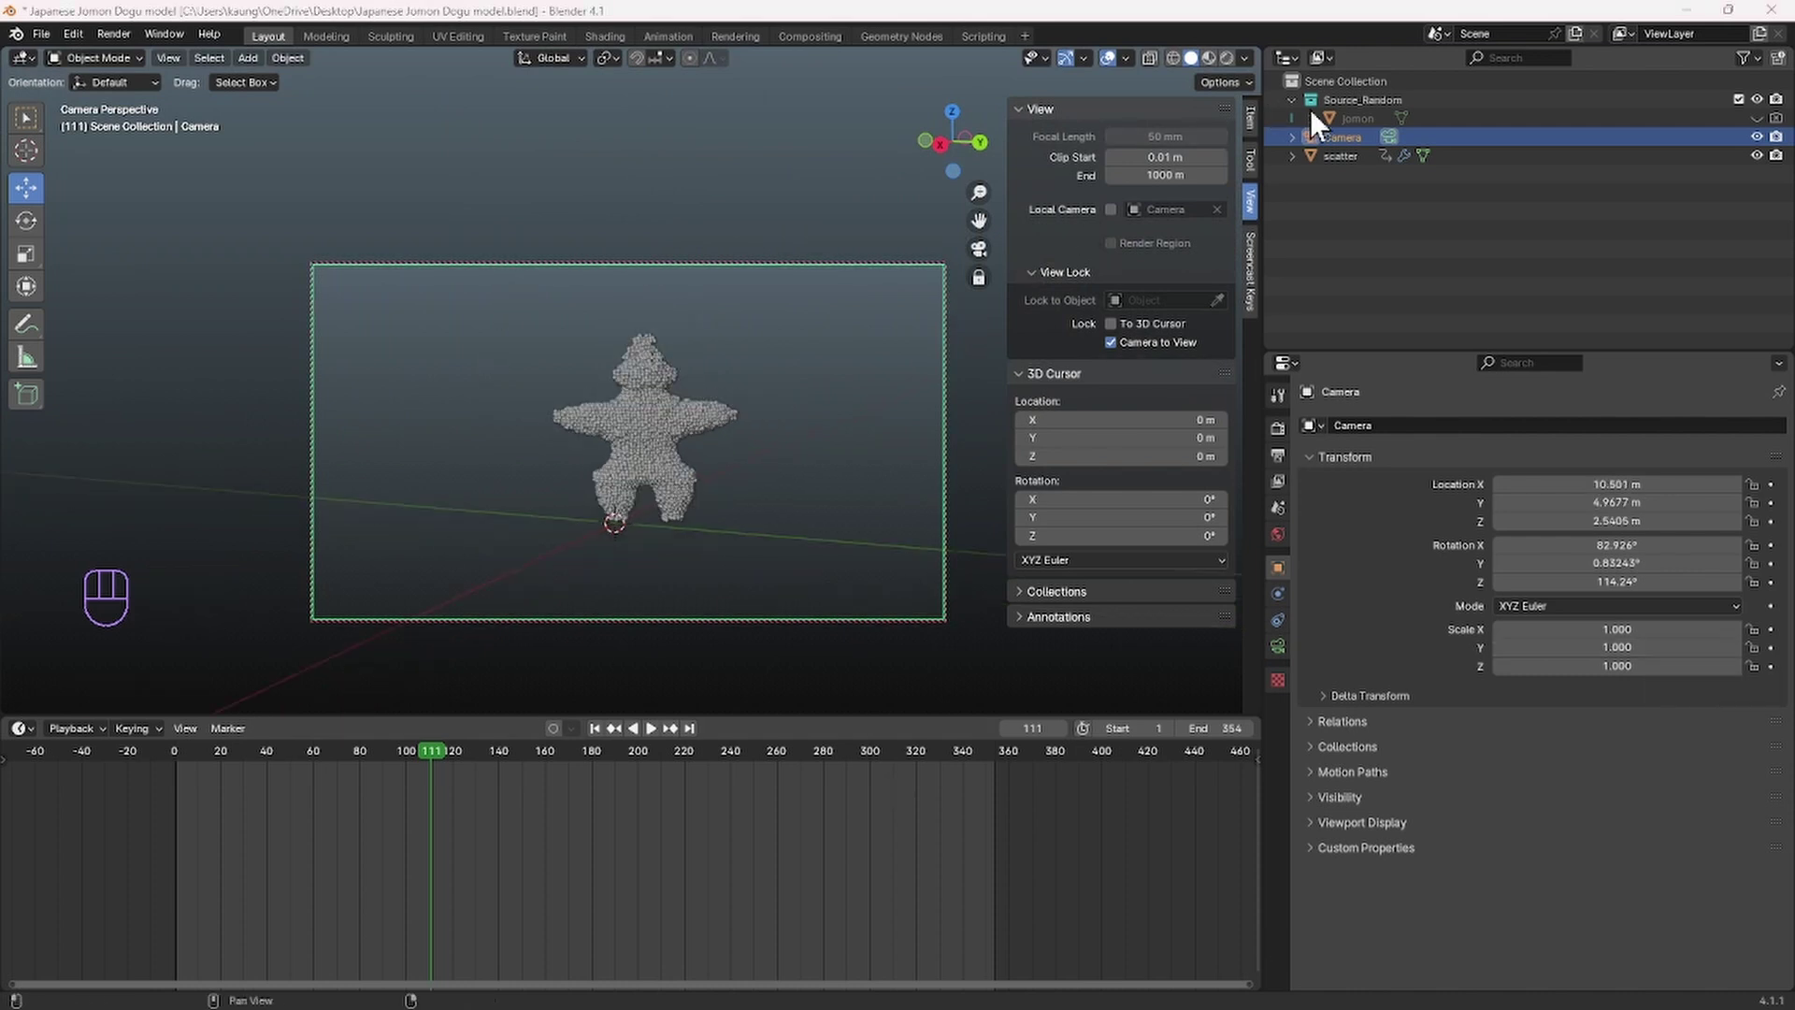
Step: Enable background images on the camera and load C0619.MP4 as a movie clip background
click(1388, 138)
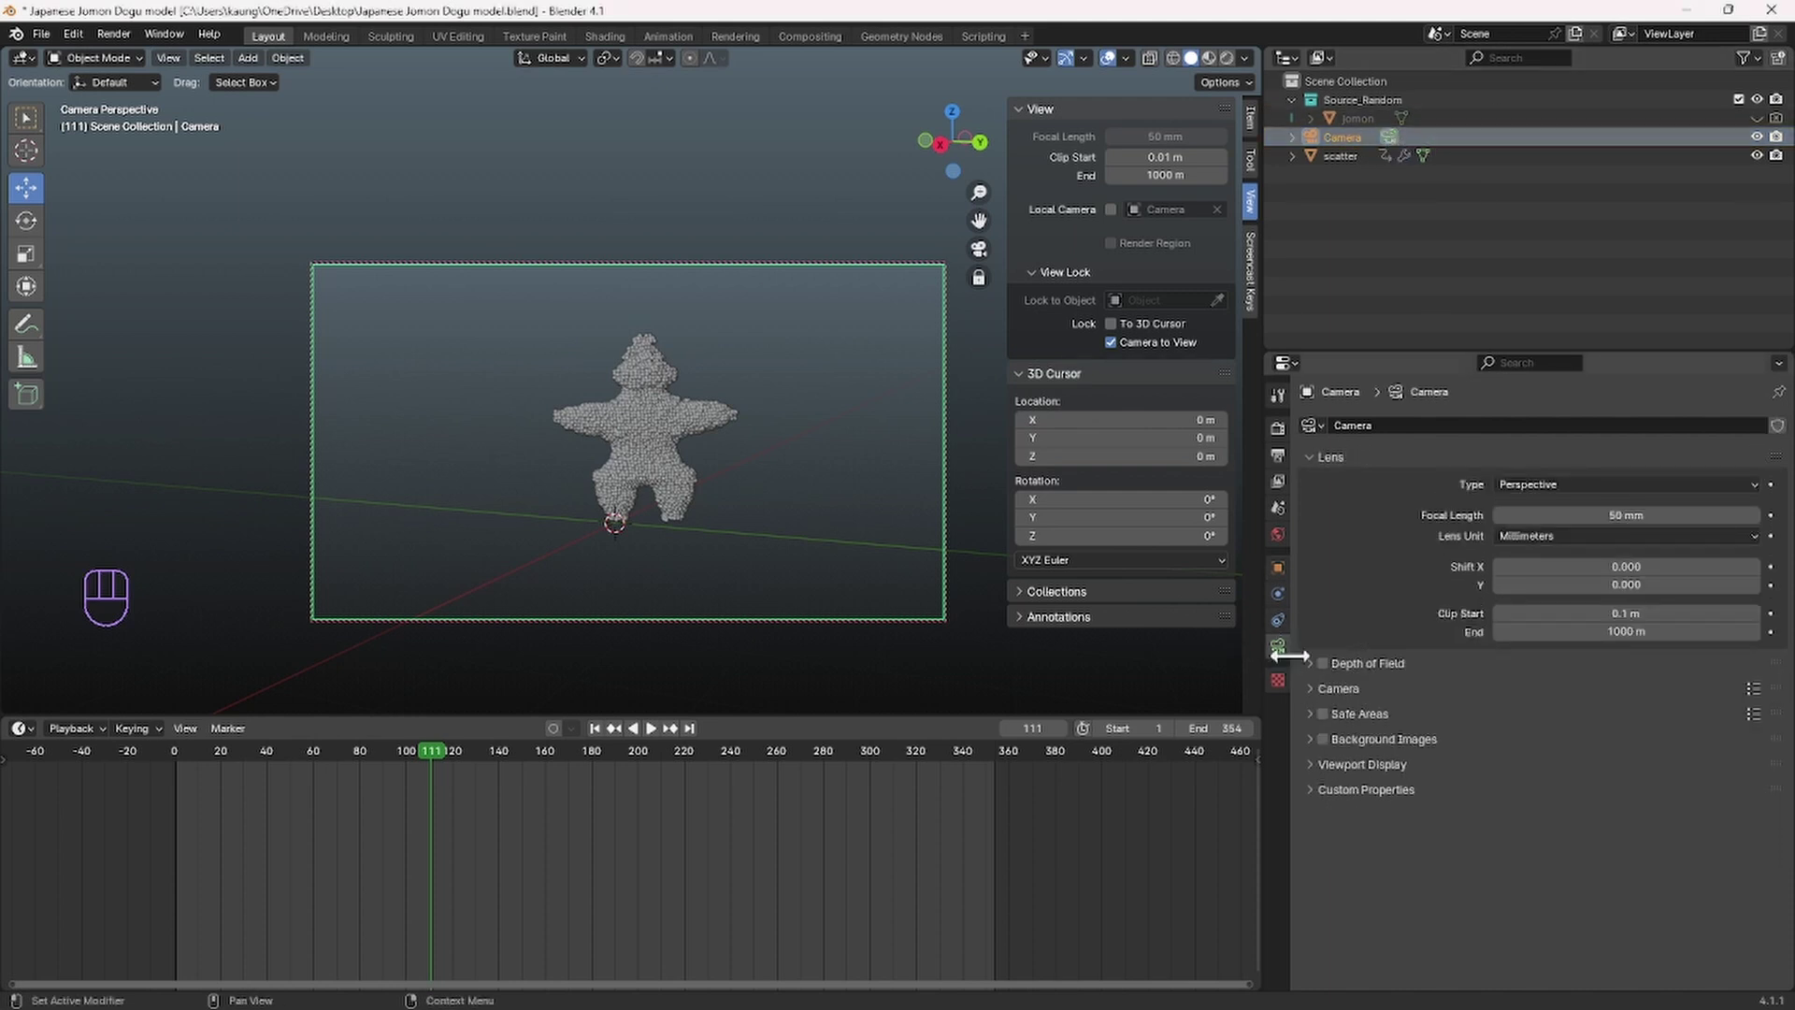
click(1310, 739)
click(1528, 765)
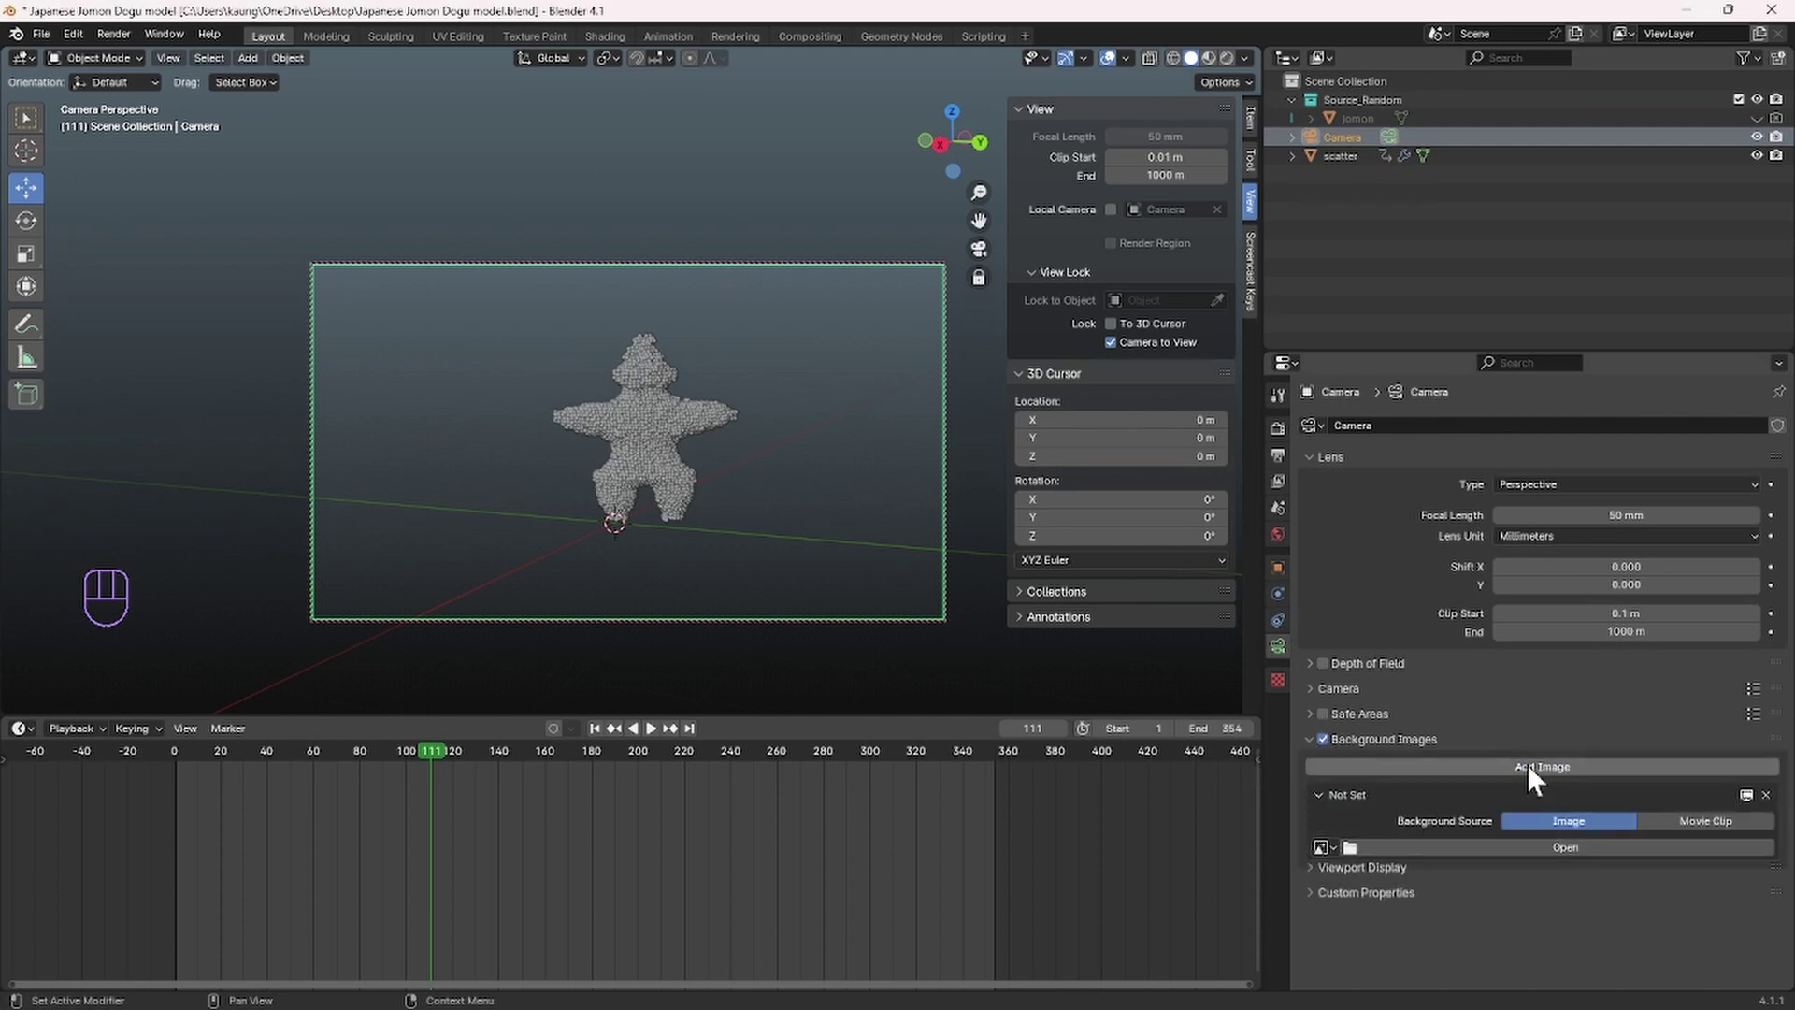
click(1675, 818)
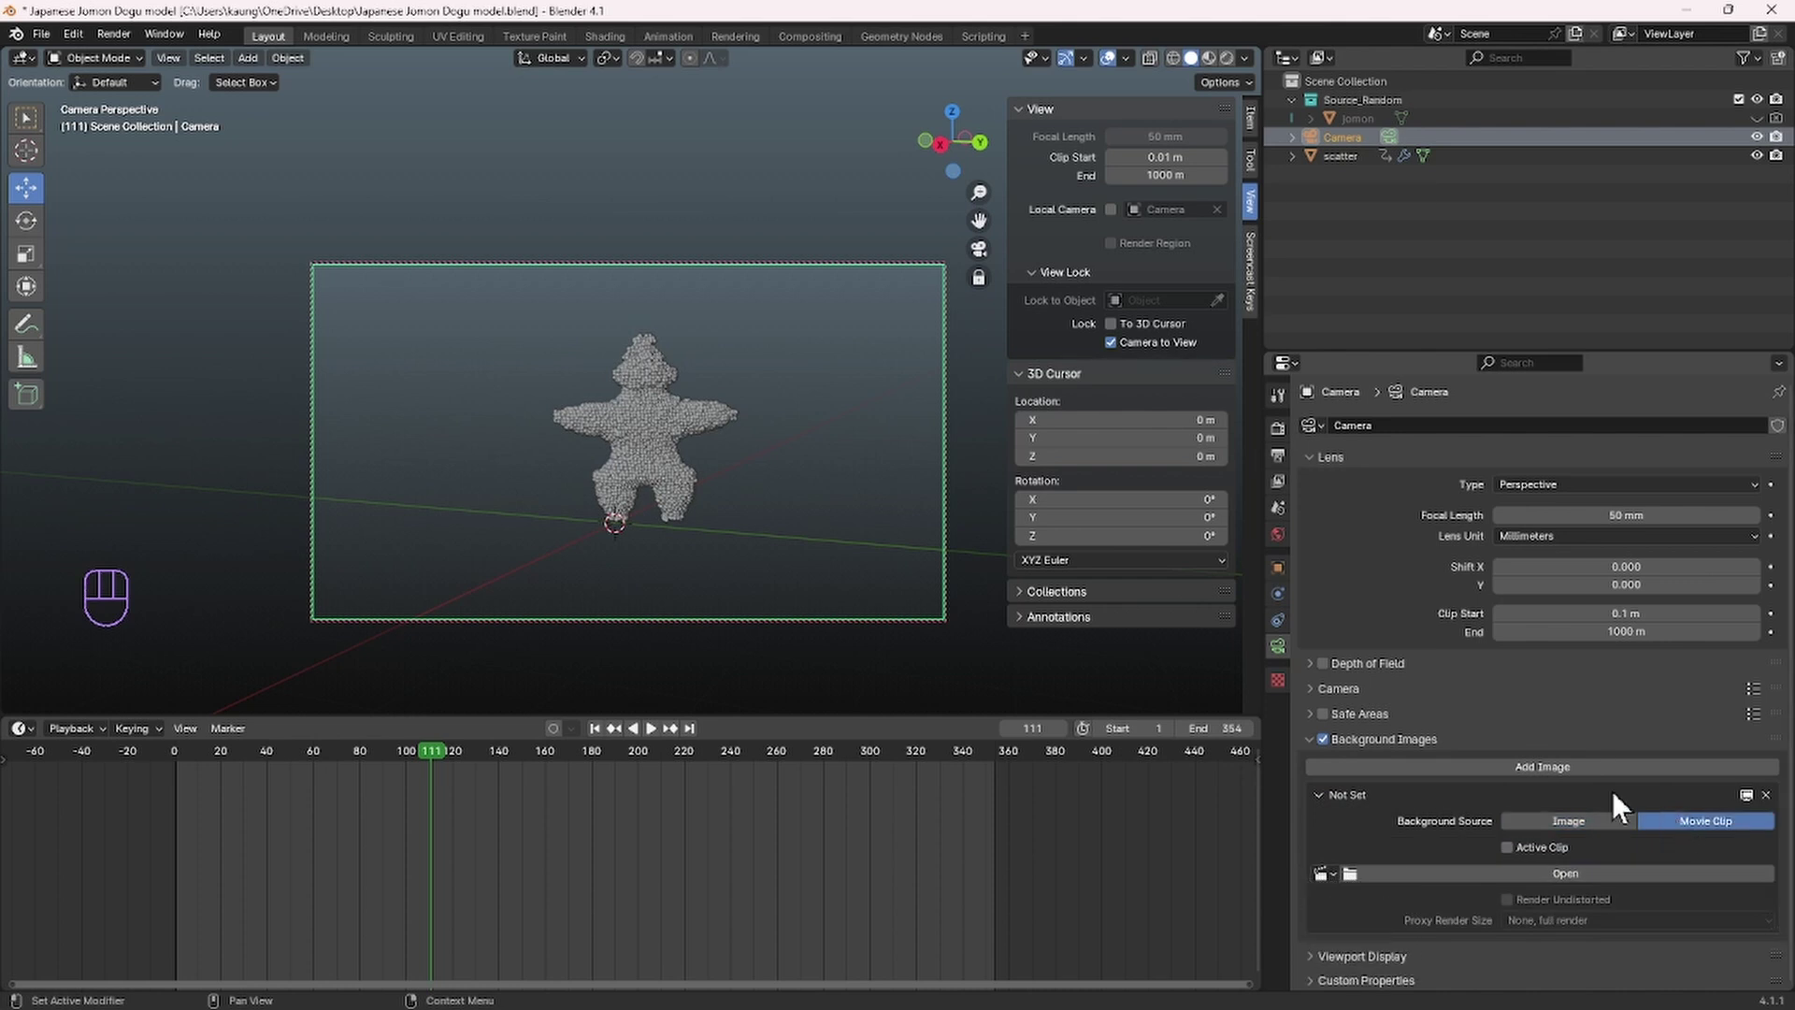
scroll(1593, 781, down, 1)
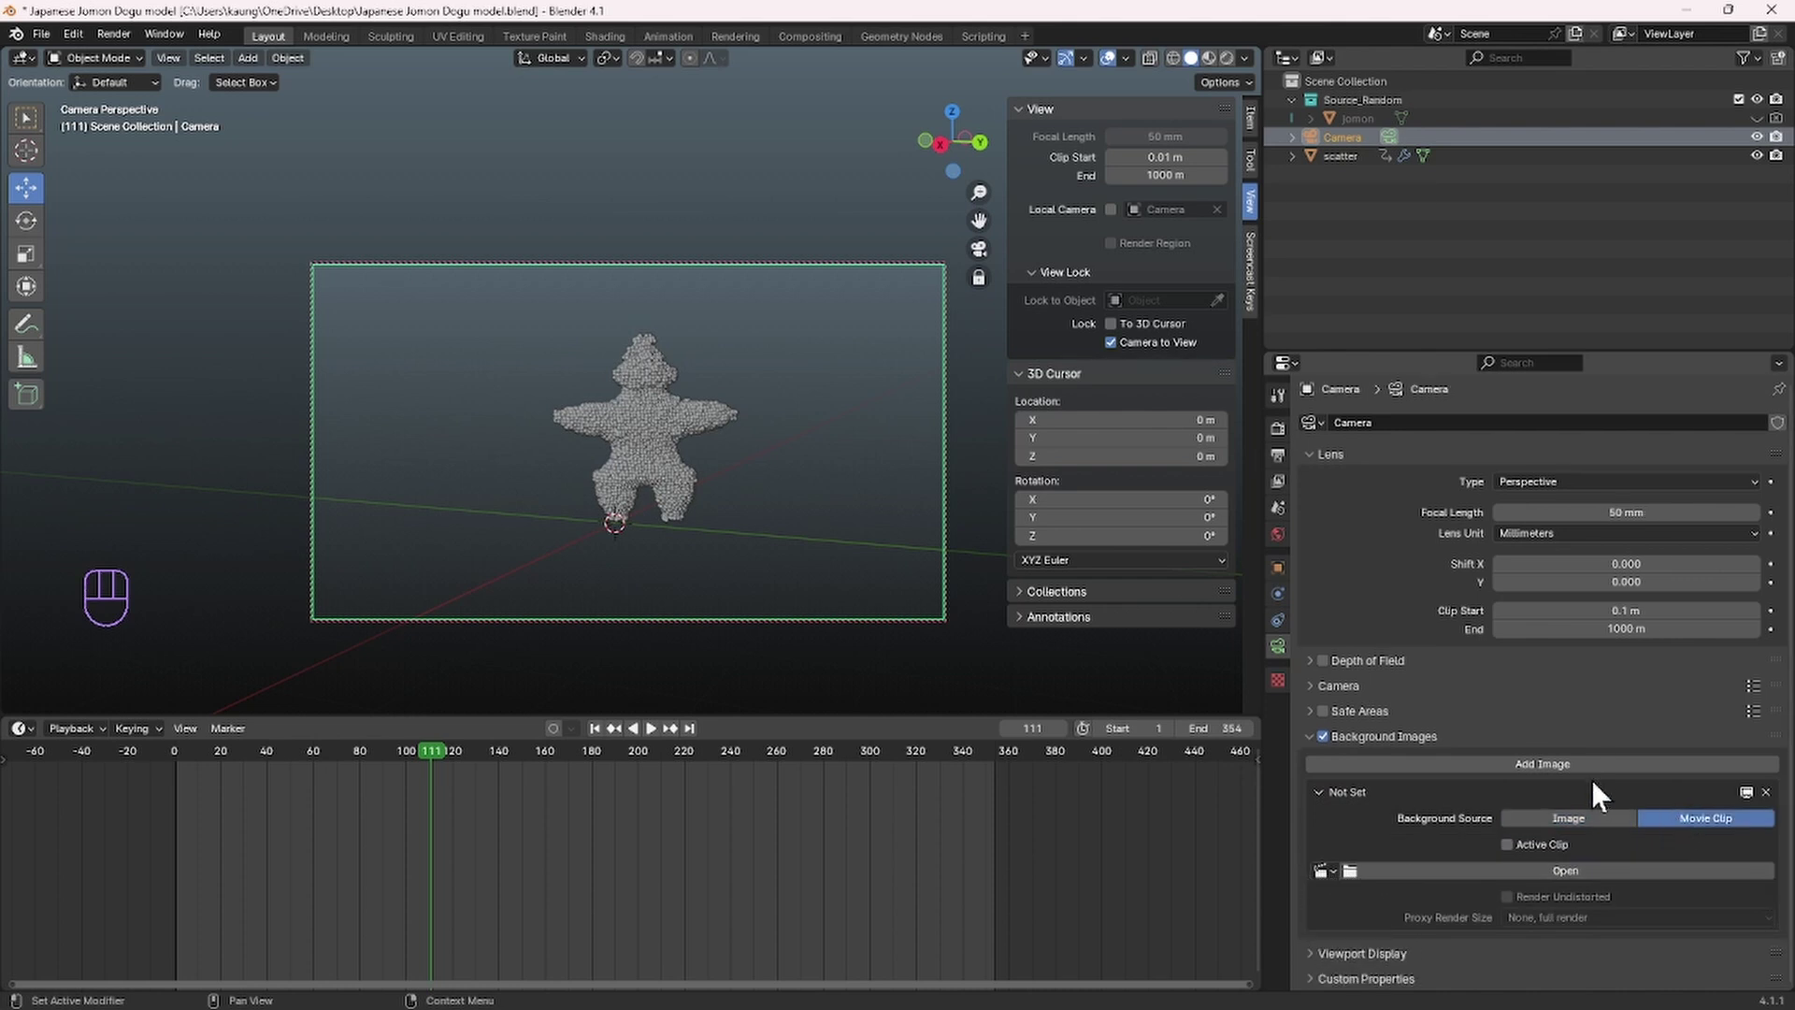
click(1546, 876)
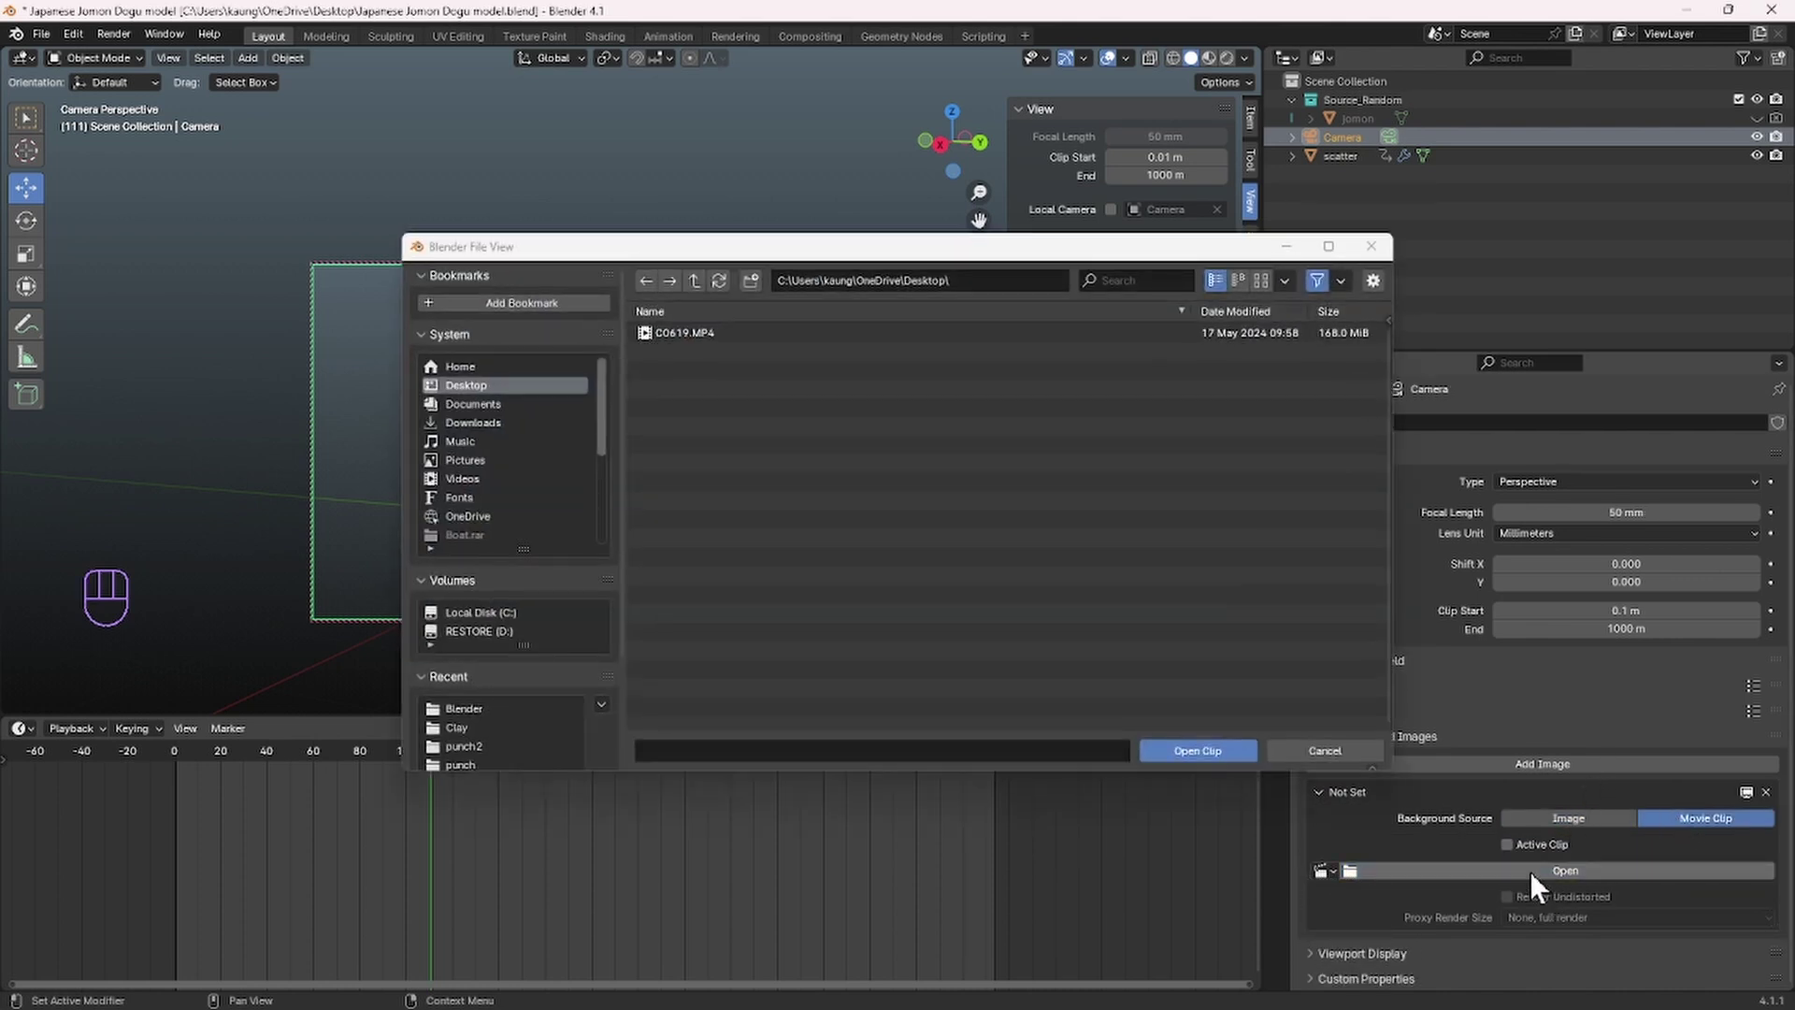
click(682, 334)
click(1177, 751)
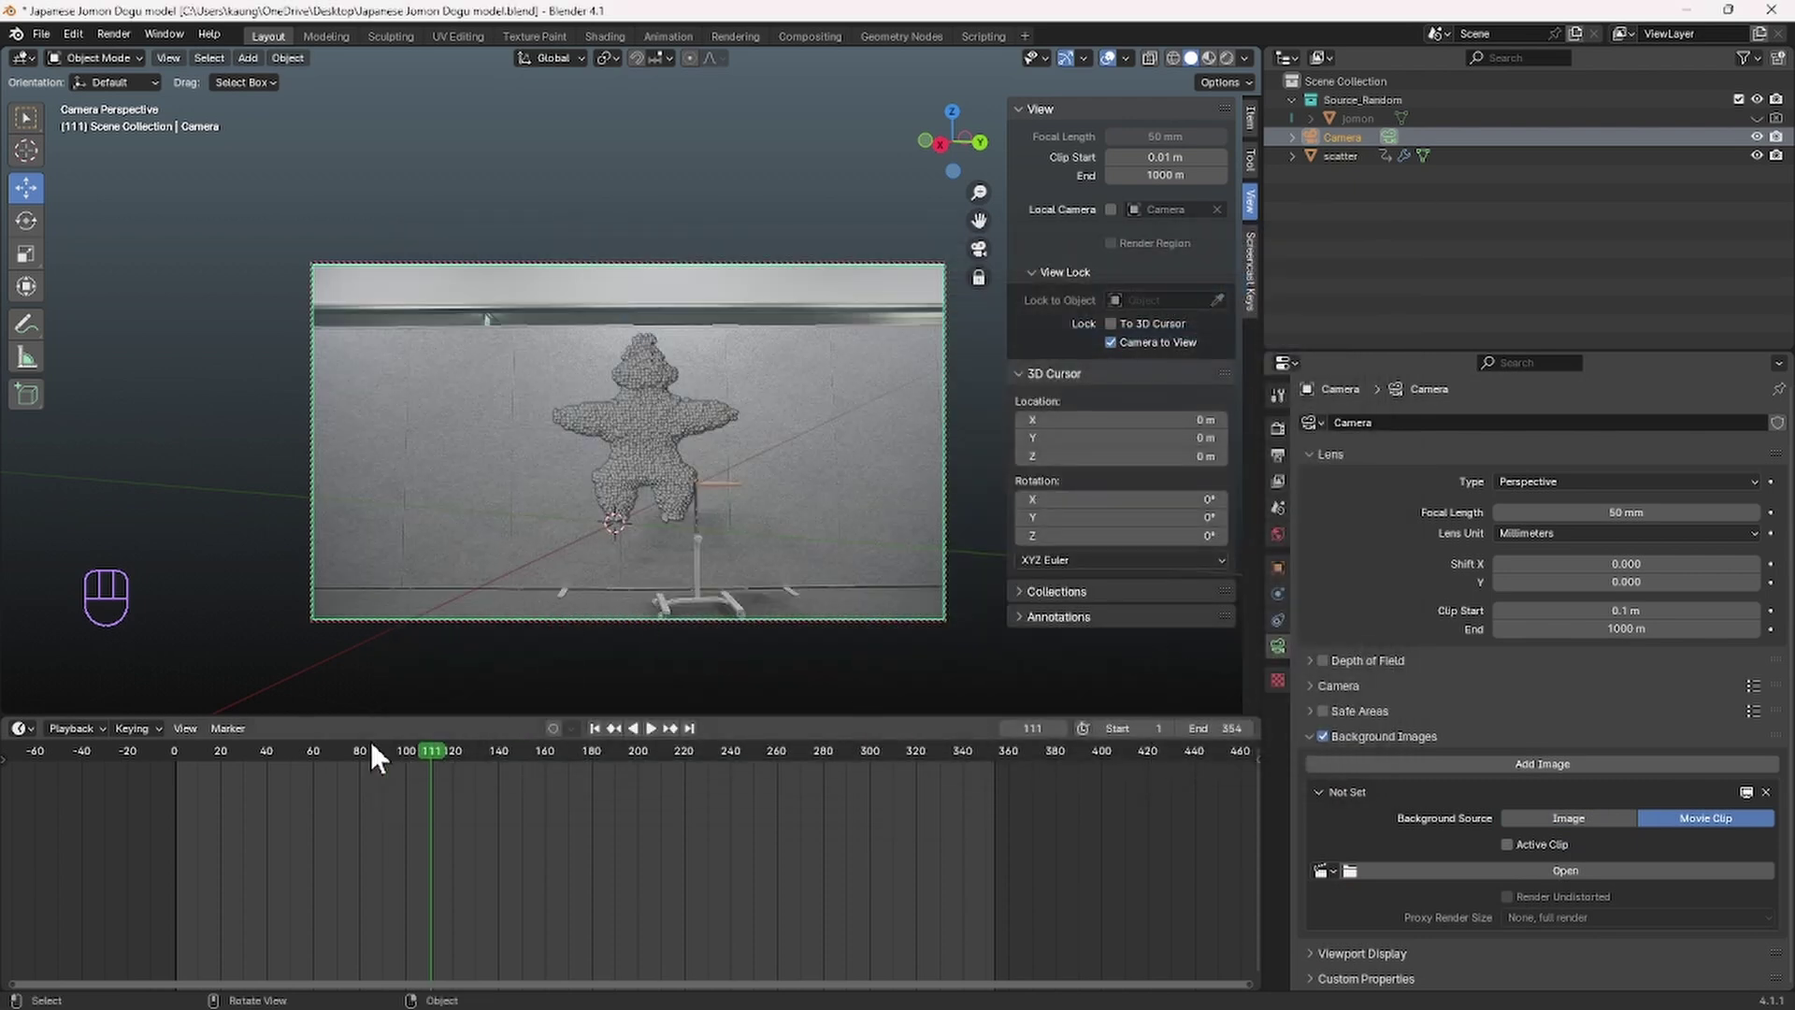
Step: Go to frame 640 in the footage and set the camera's focal length to 16 mm
drag(235, 756, 400, 767)
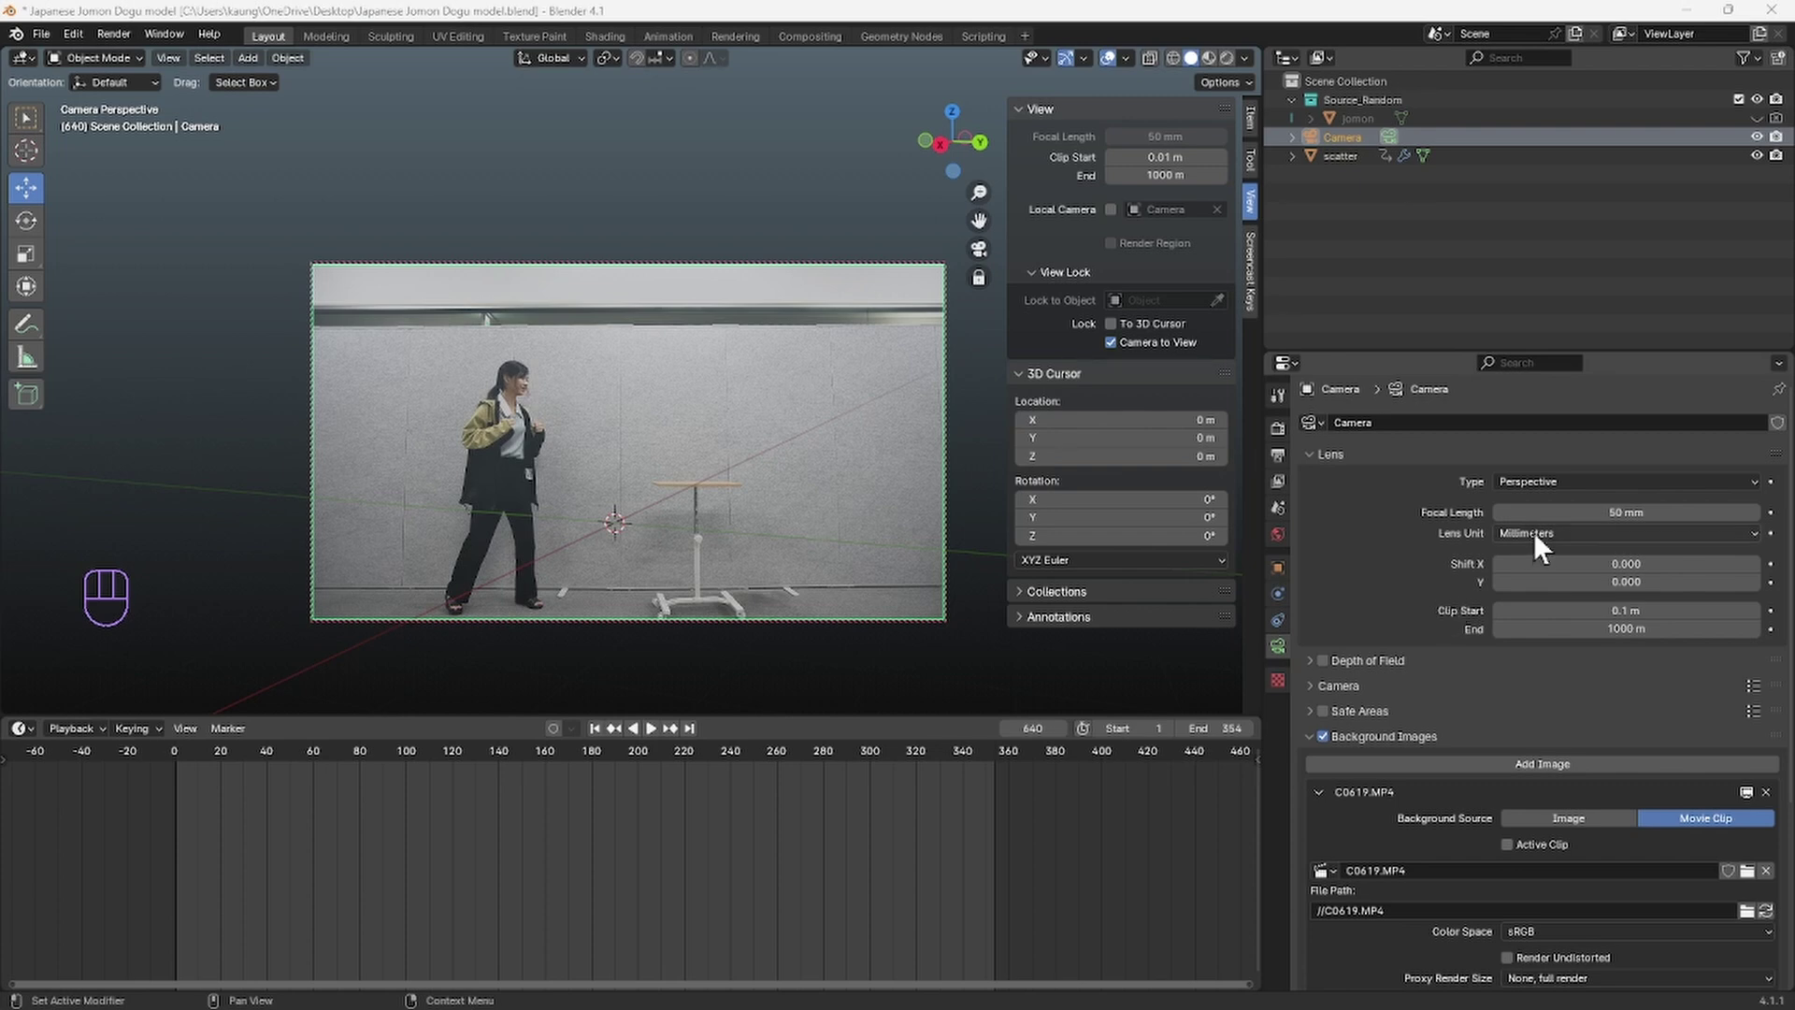
click(1622, 516)
text(16)
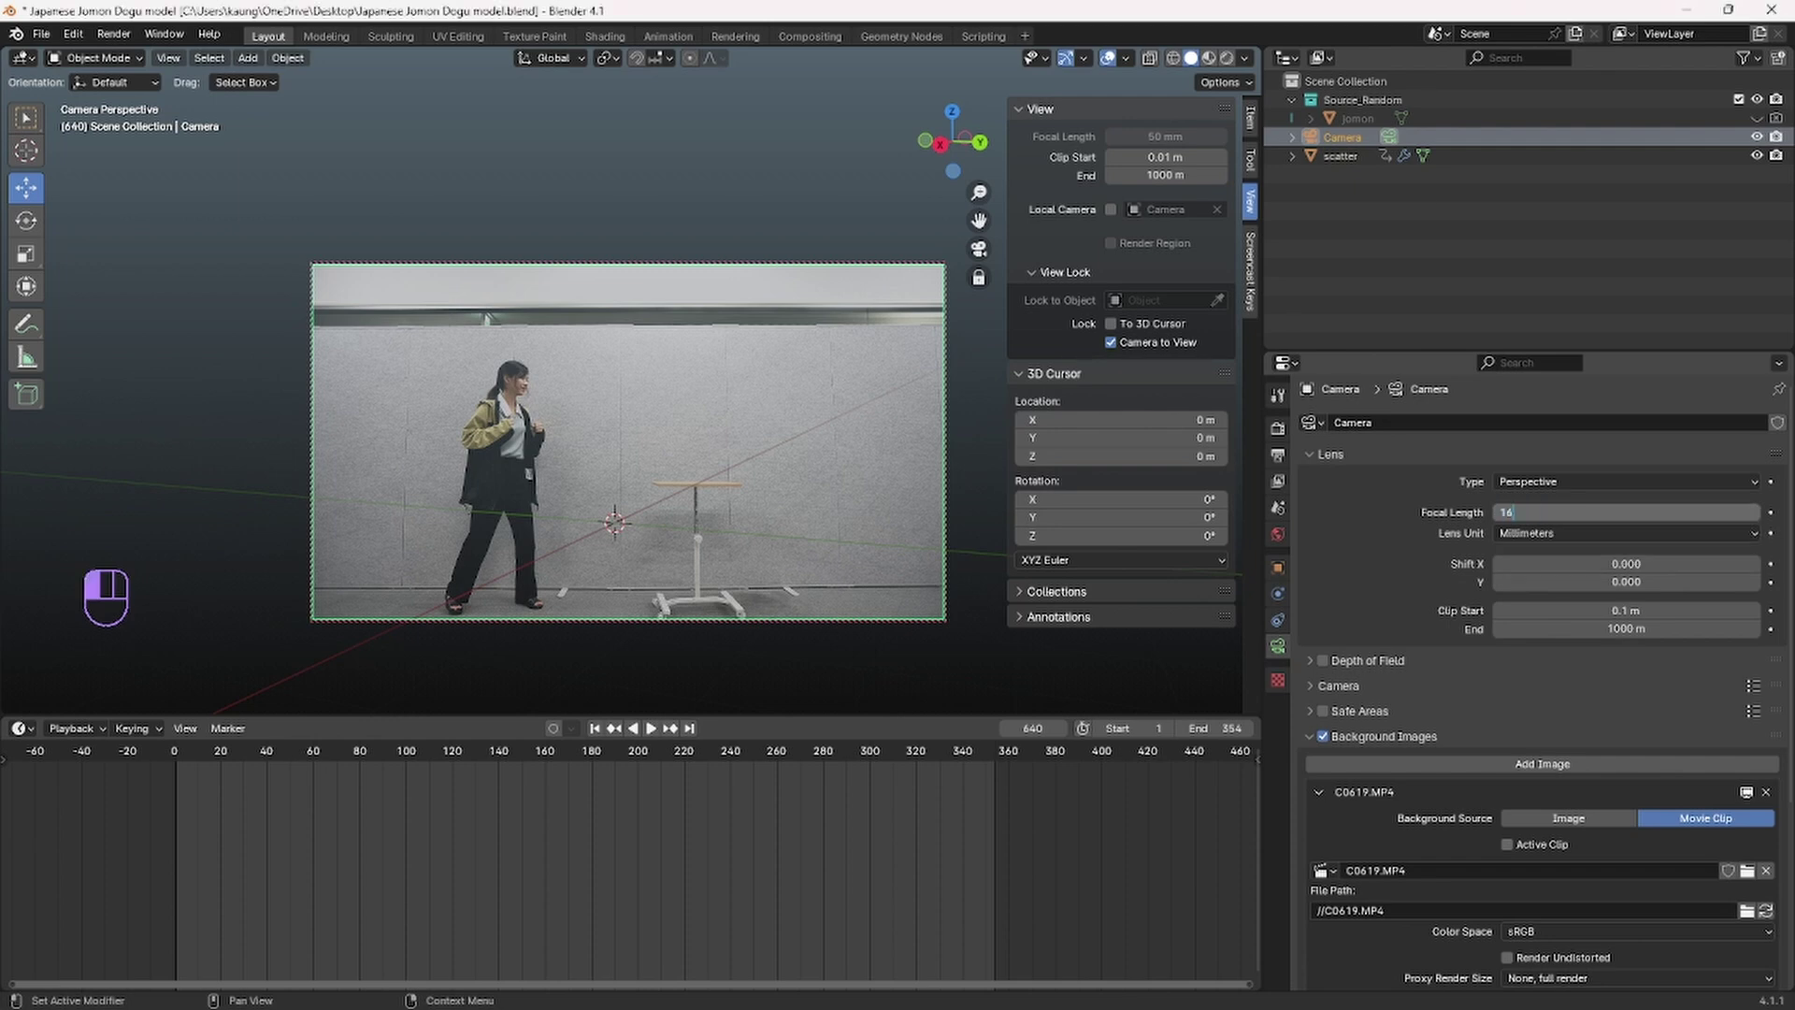
key(Return)
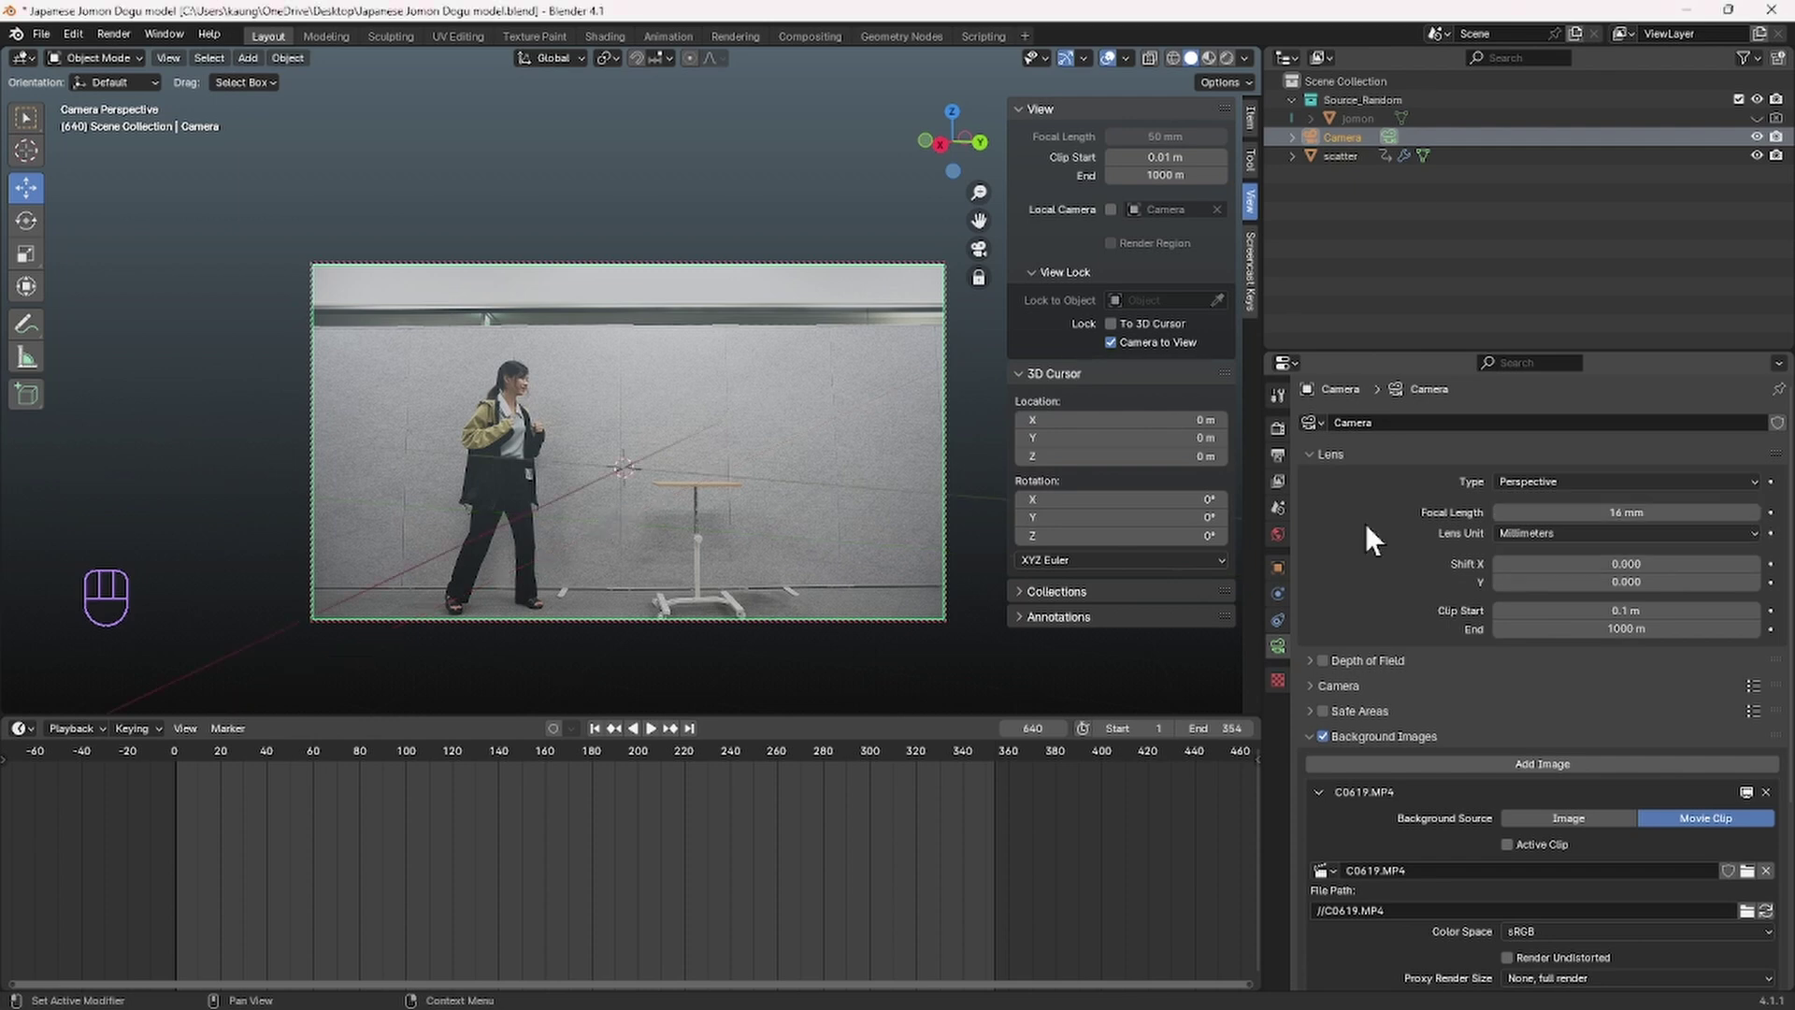
Step: Set the scene's output frame rate to 59.94 fps
click(1281, 460)
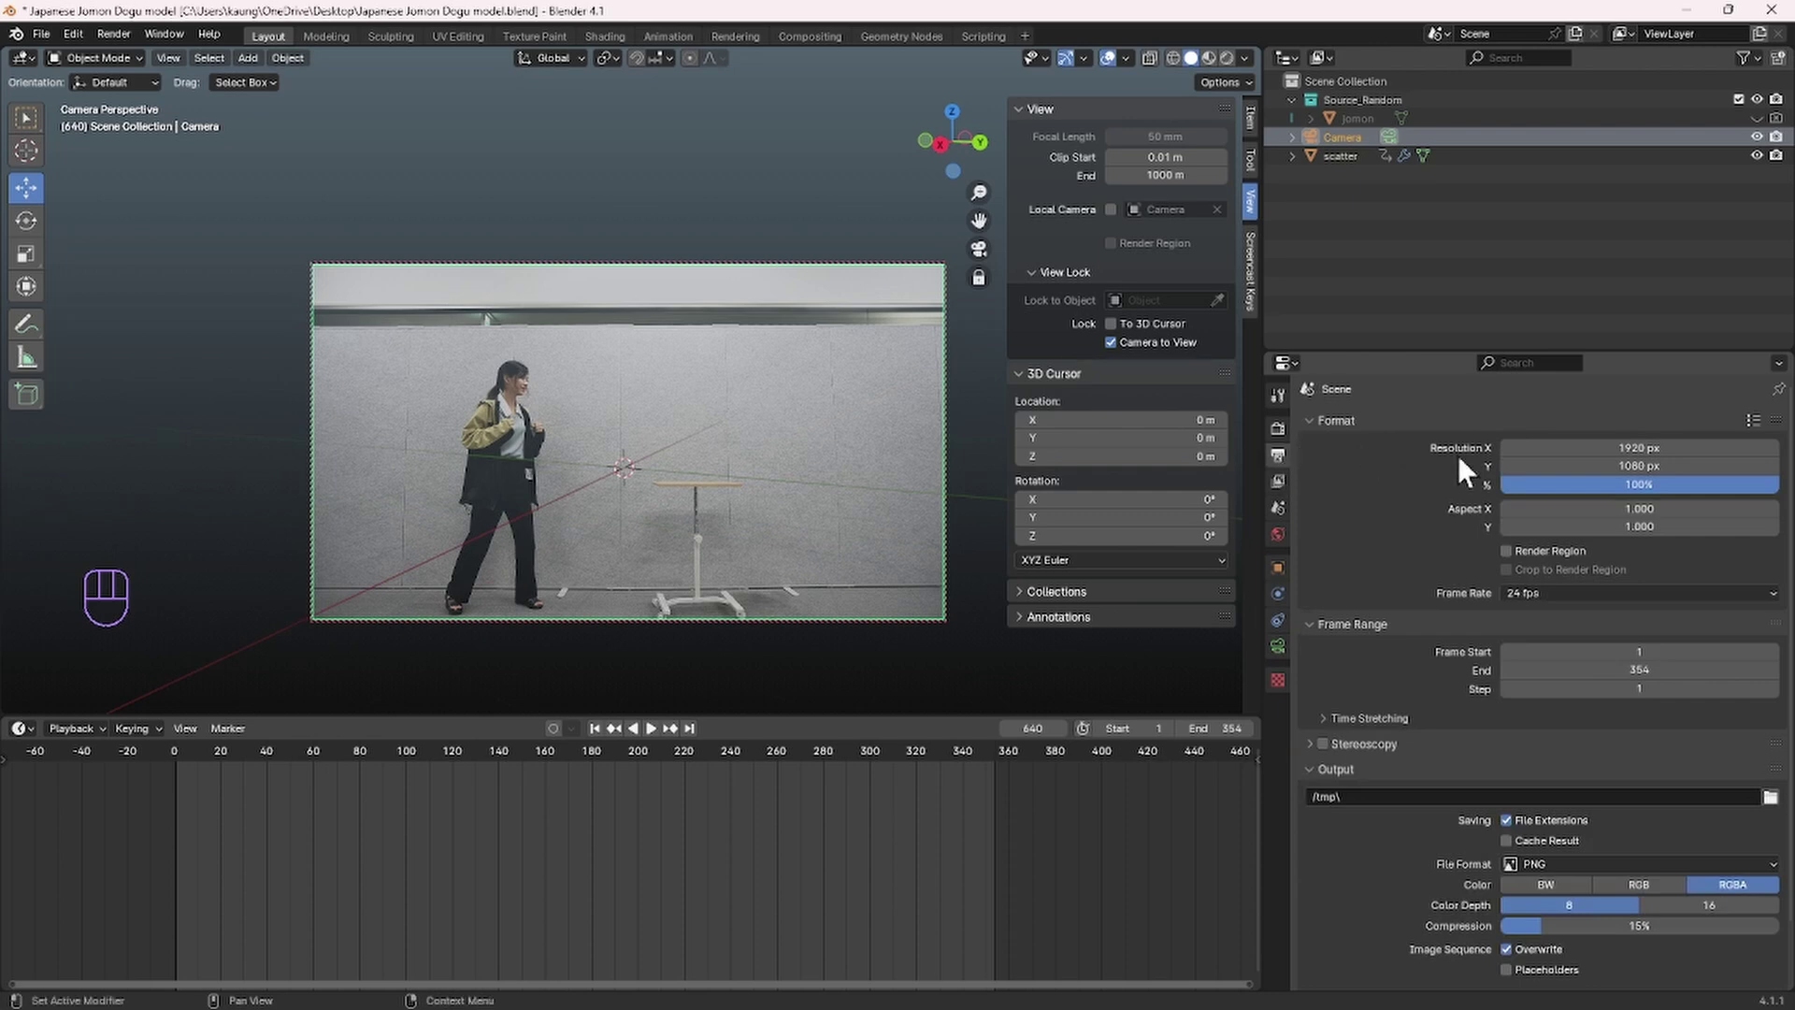
click(1655, 595)
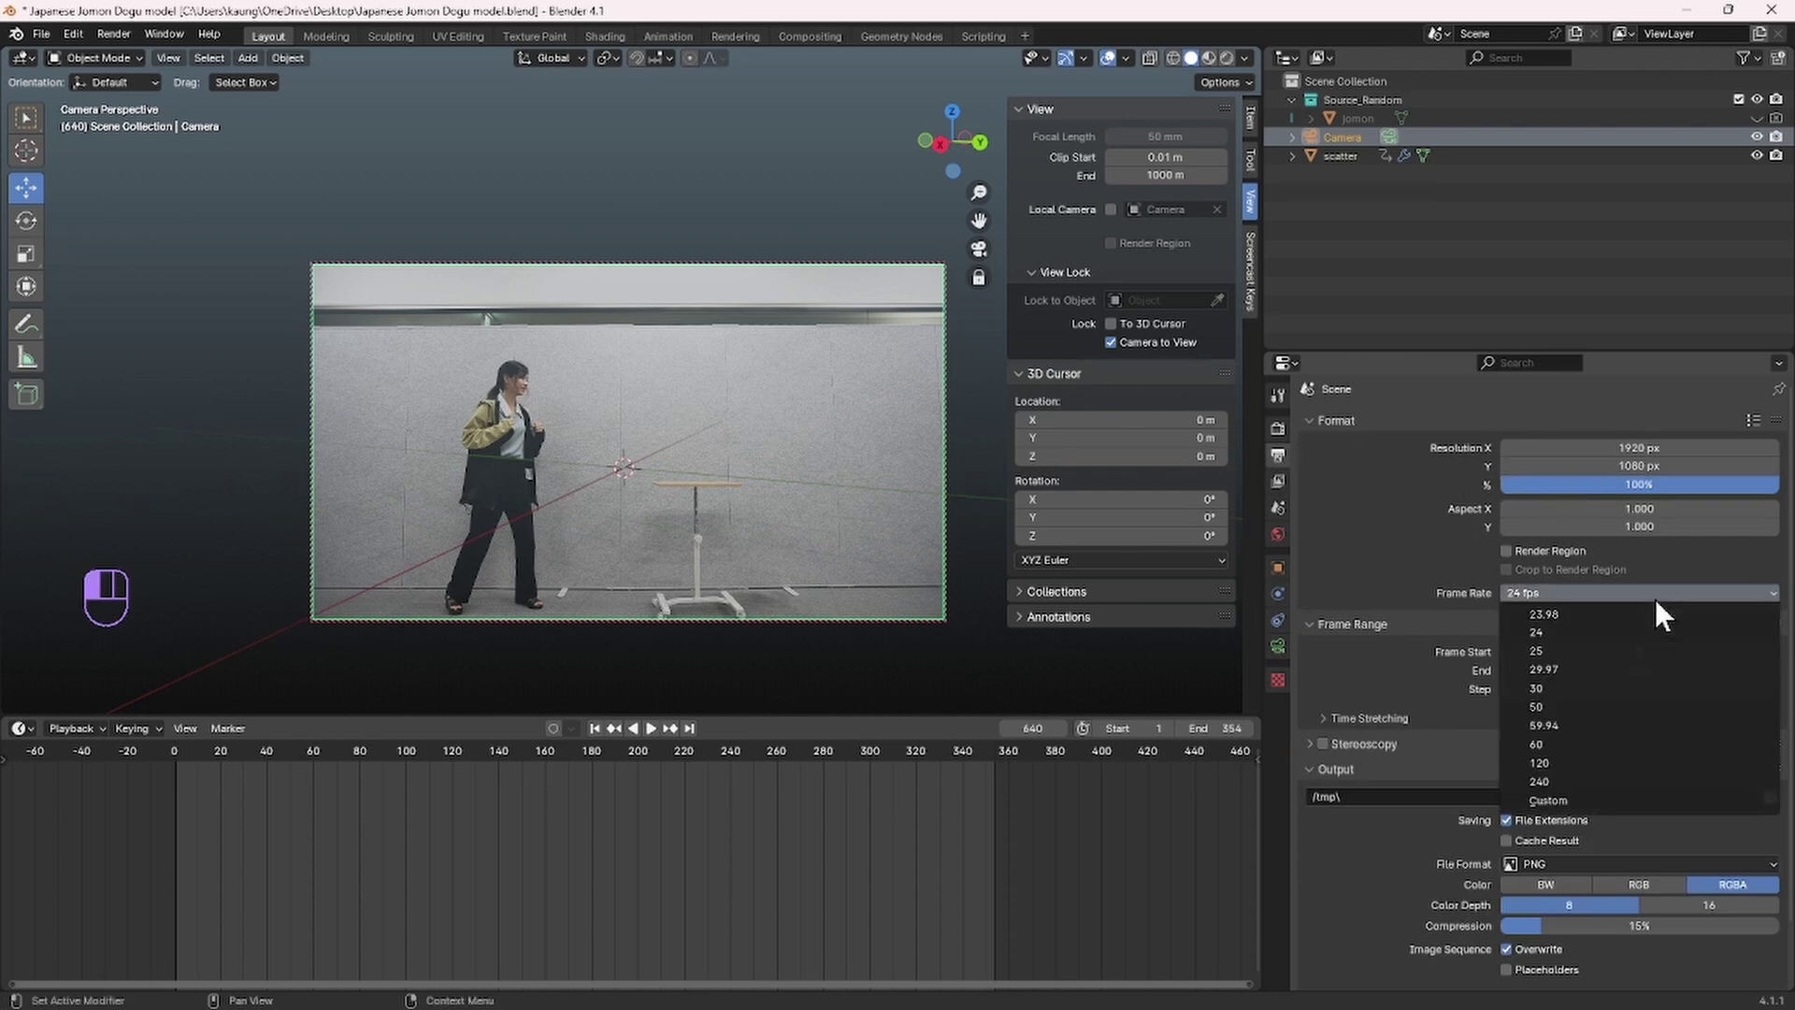
click(1578, 725)
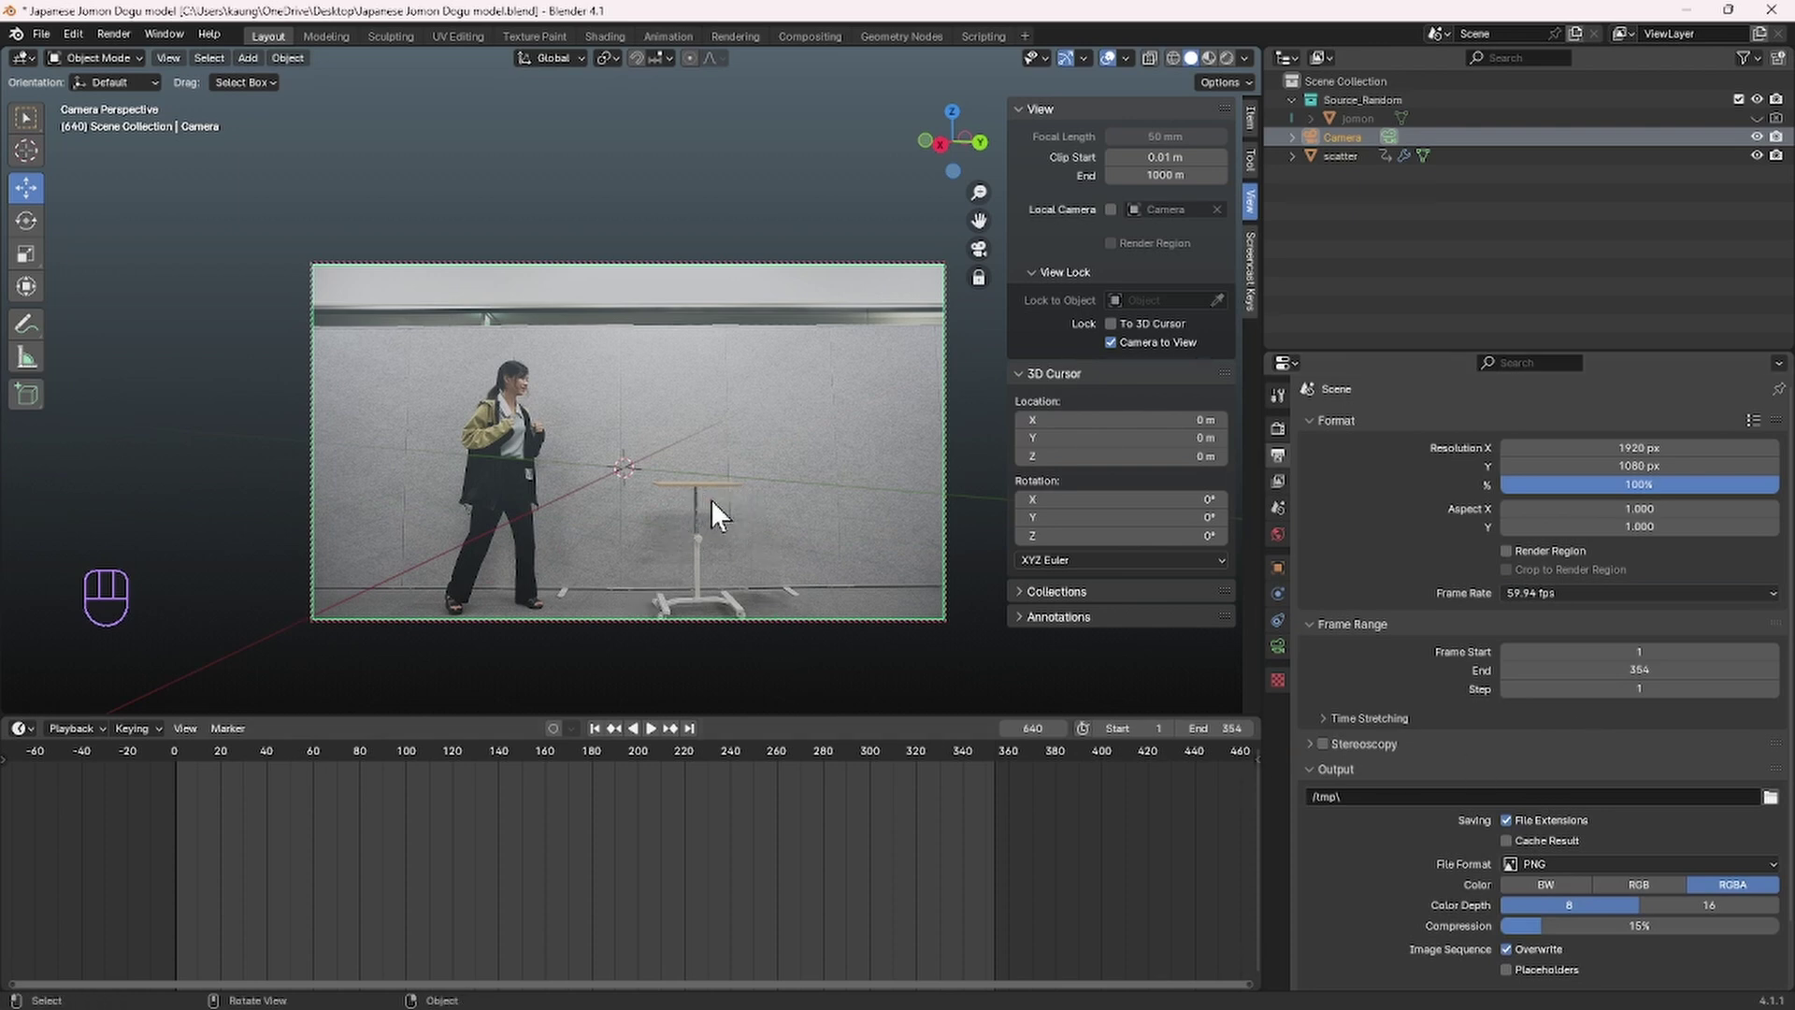
Step: Rotate and shift the camera to align the ground axis with the footage's floor edge, and unlock the camera from the view
middle_drag(711, 500, 765, 495)
shift+middle_drag(774, 434, 783, 480)
shift+middle_drag(746, 499, 752, 548)
shift+middle_drag(753, 552, 755, 542)
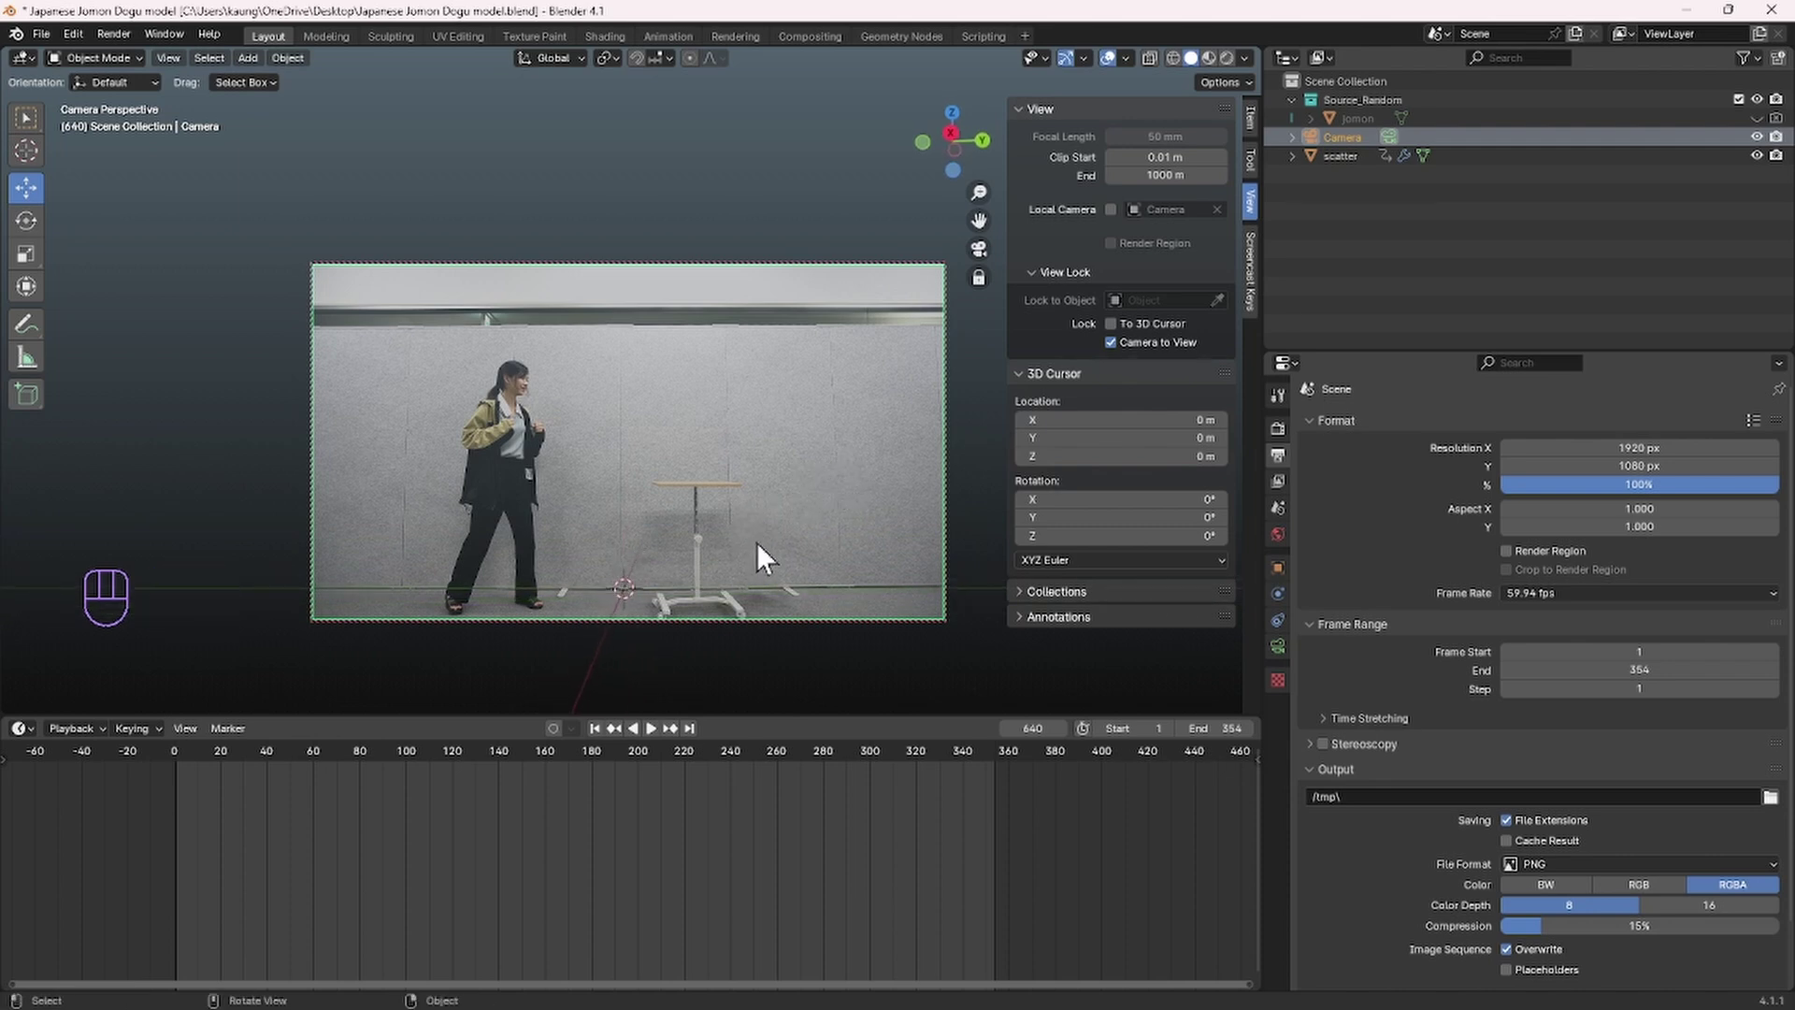
click(1110, 344)
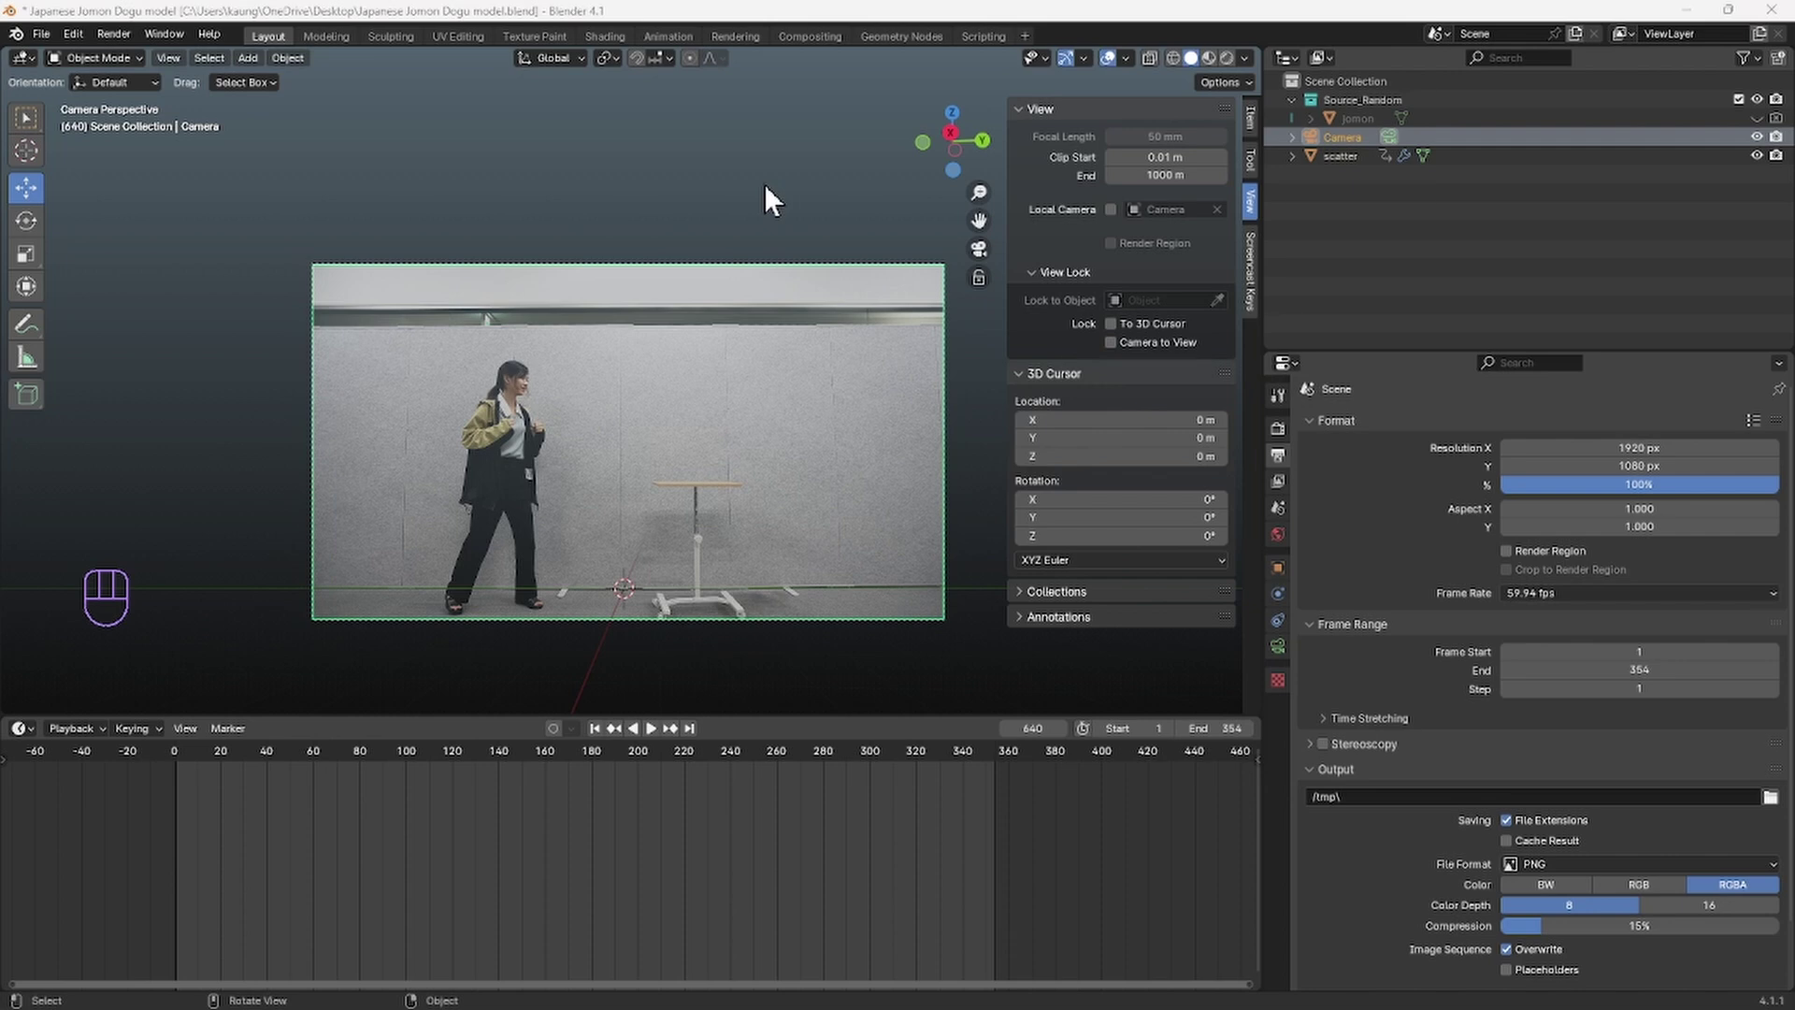
Step: Add a plane, scale it up with extra length along Y, and position it over the floor on the table side of the footage
click(516, 411)
key(shift+a)
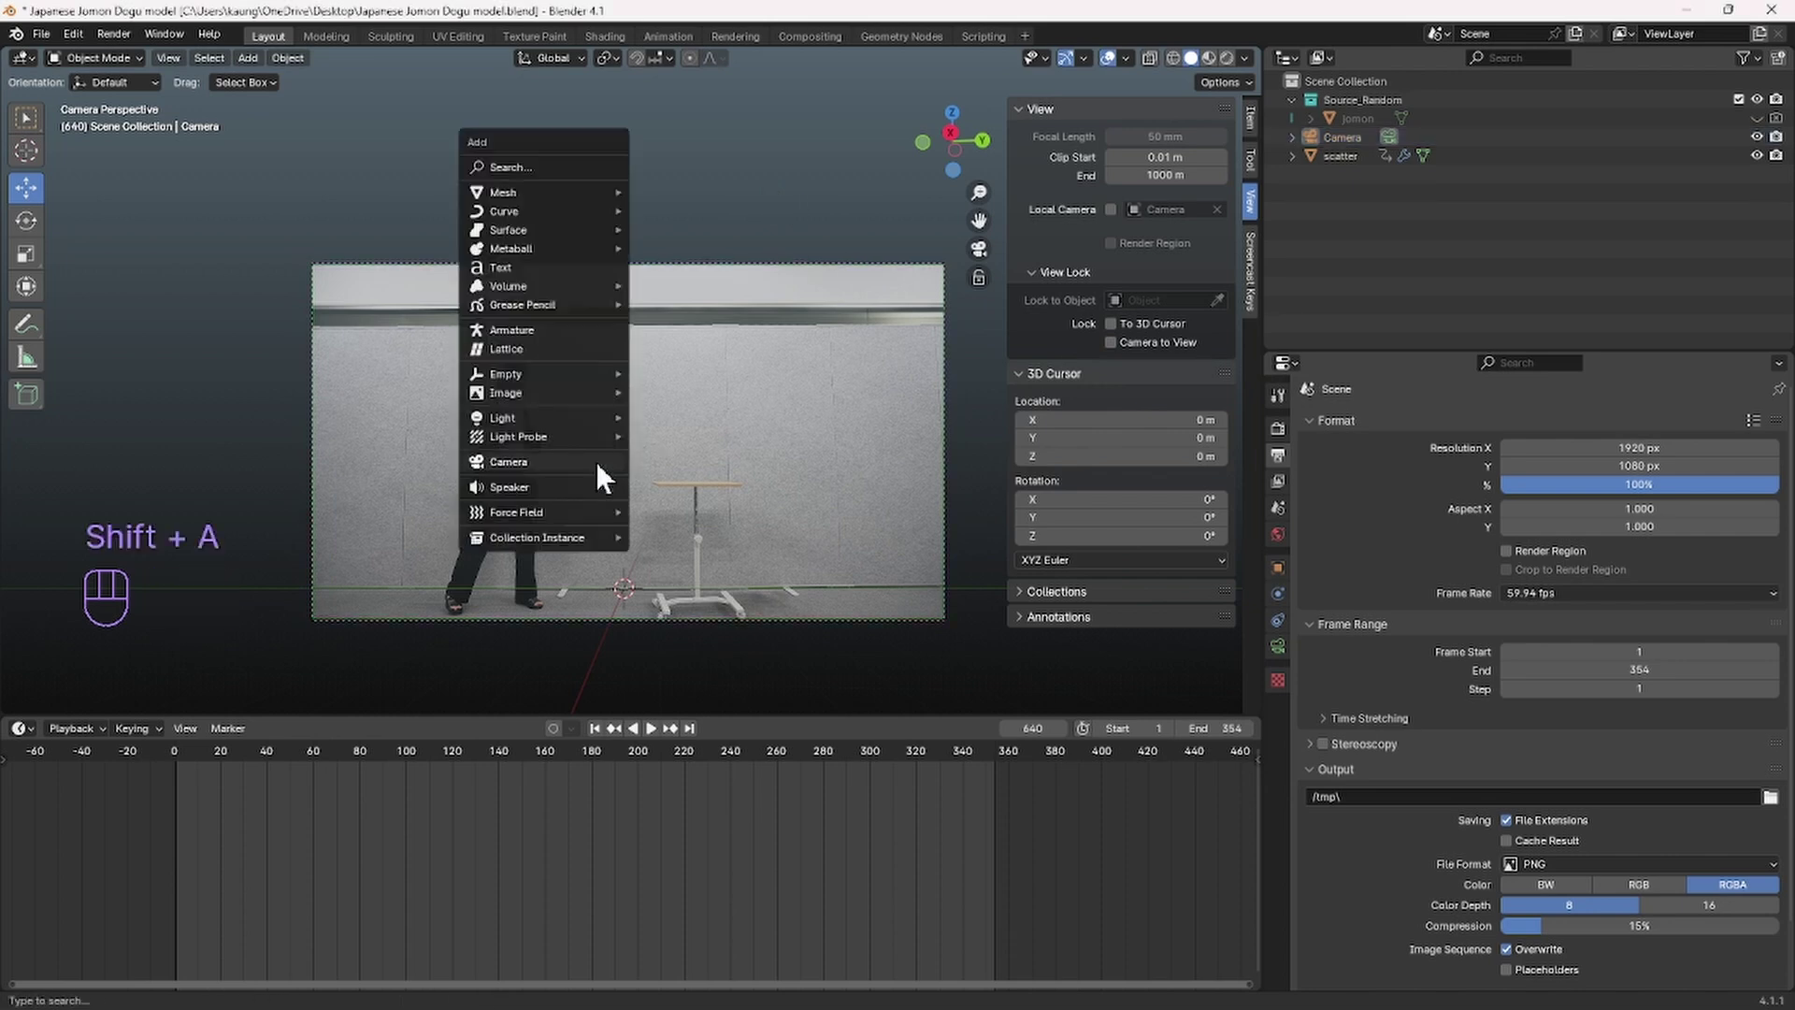
mouse_move(578, 192)
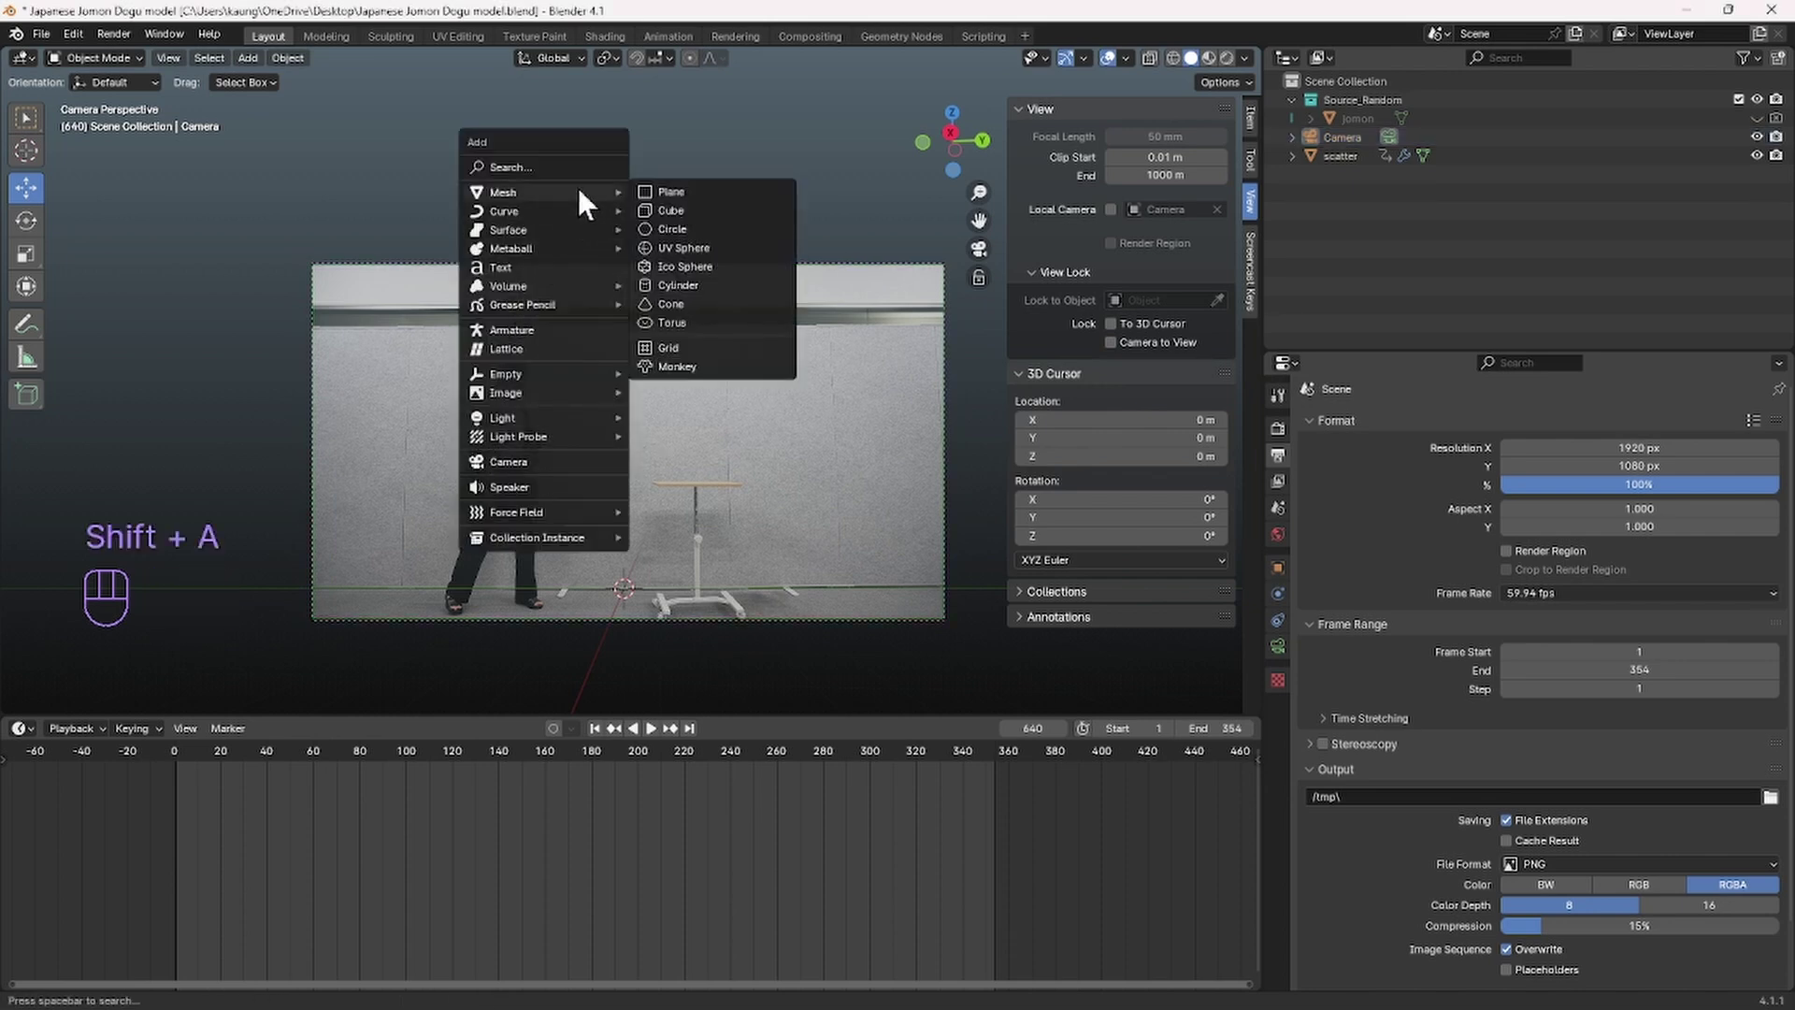
click(674, 188)
key(s)
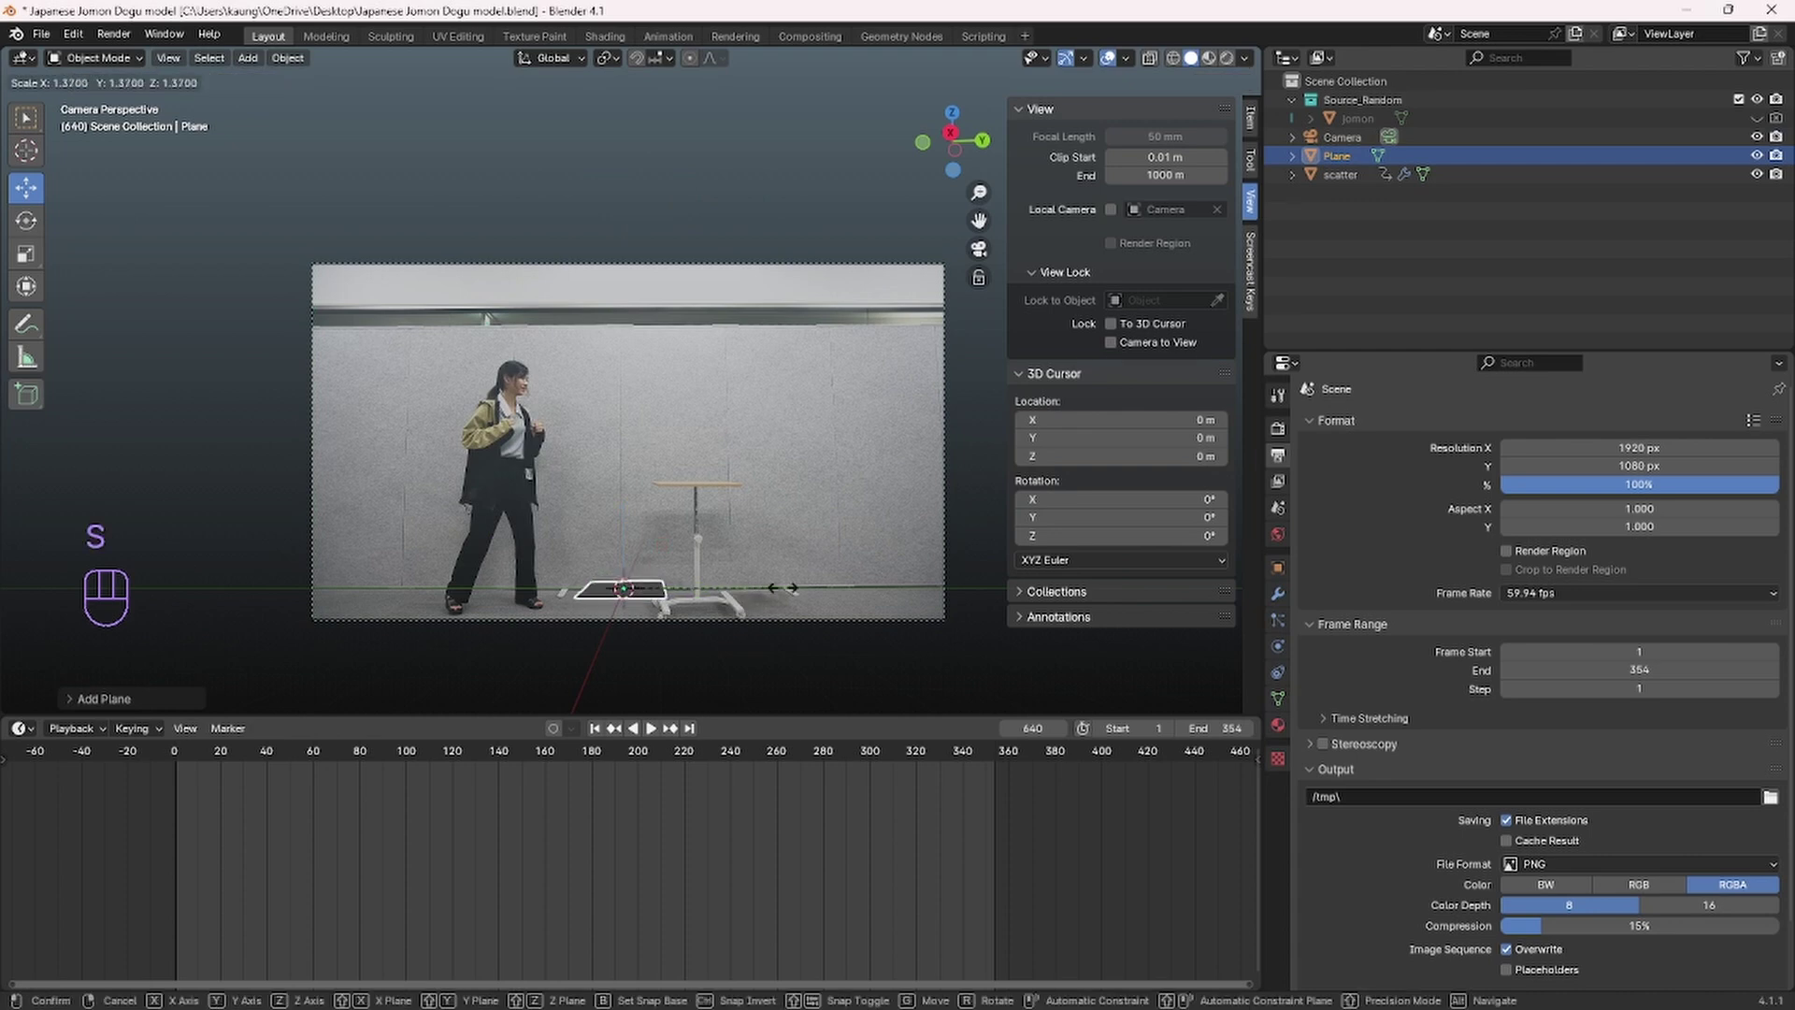
key(y)
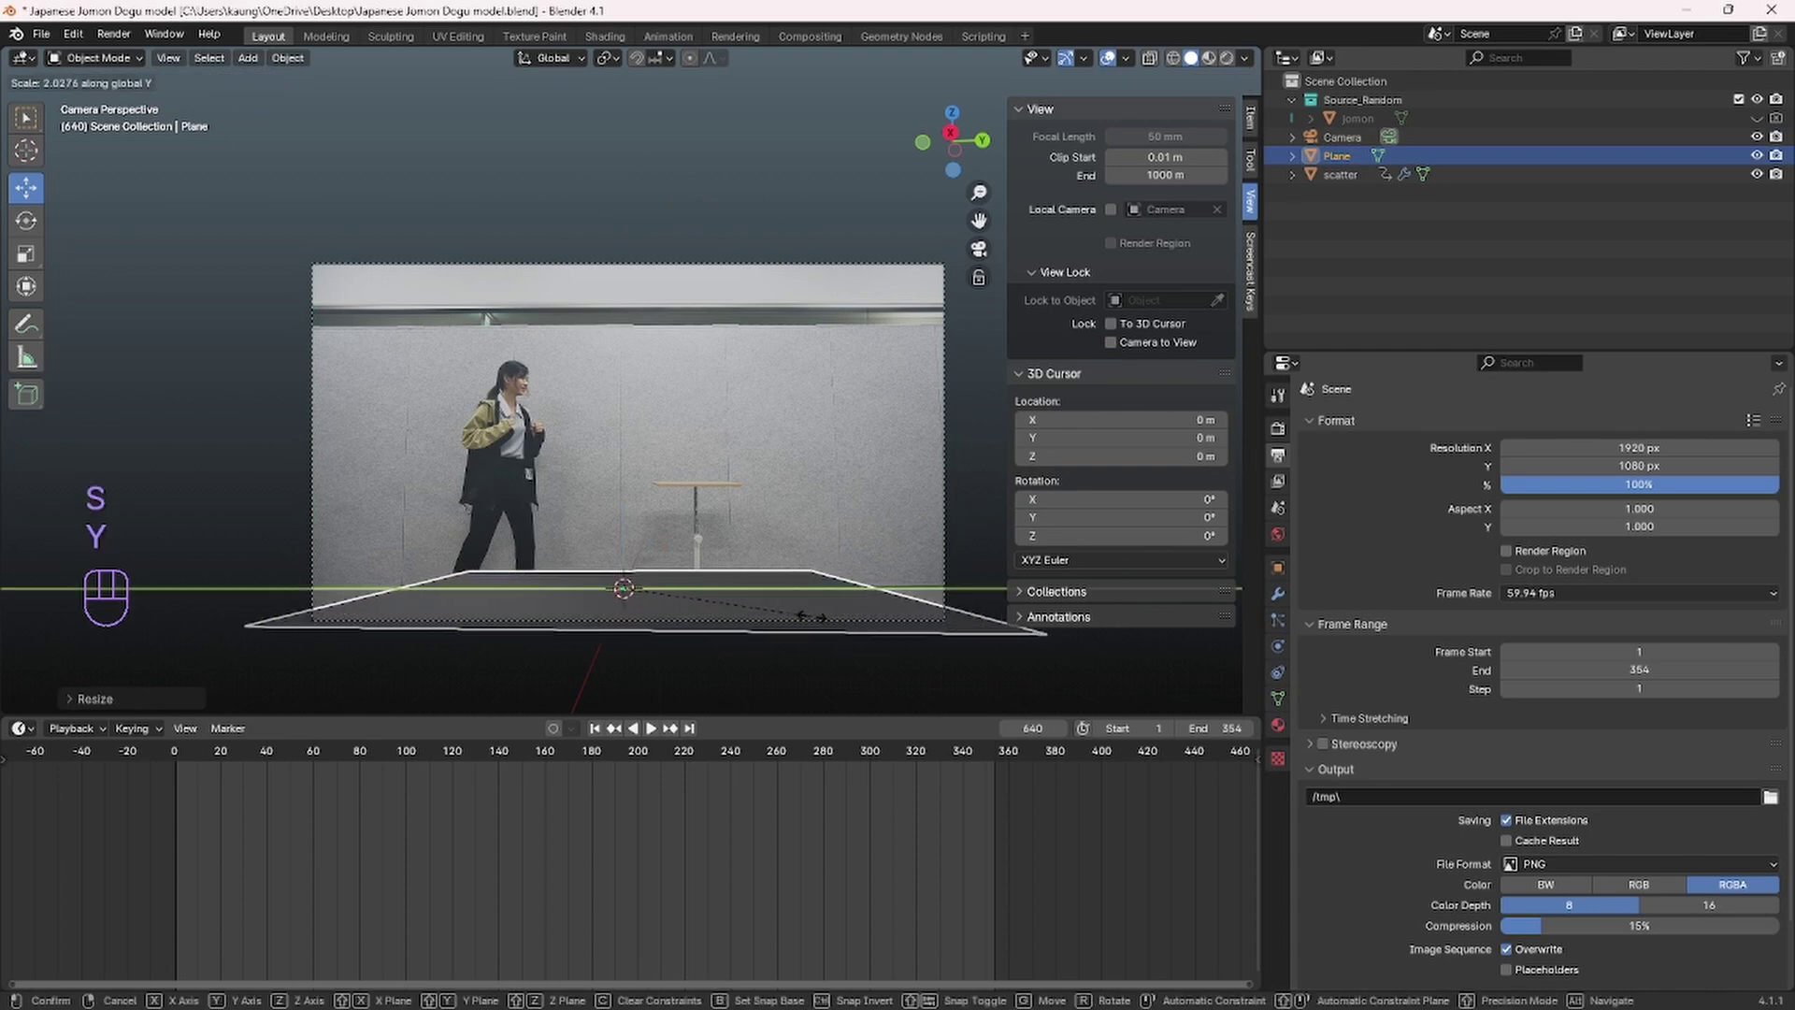
click(757, 593)
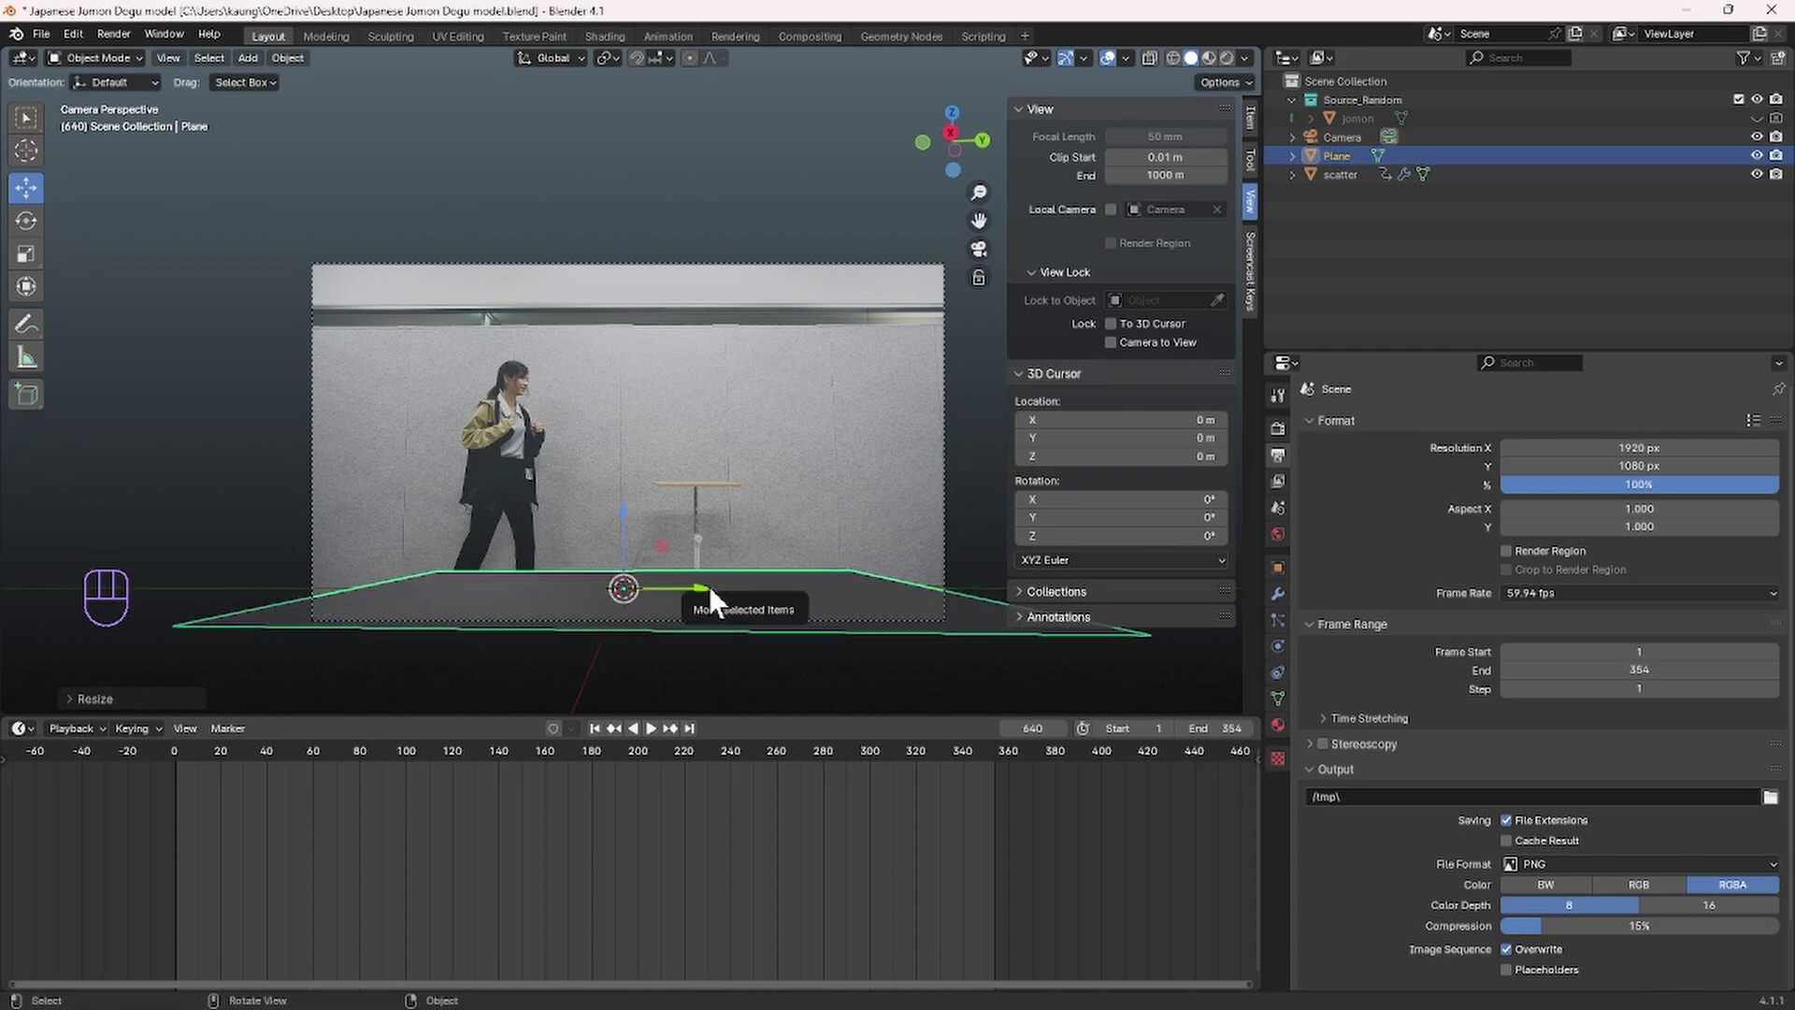
drag(709, 587, 936, 625)
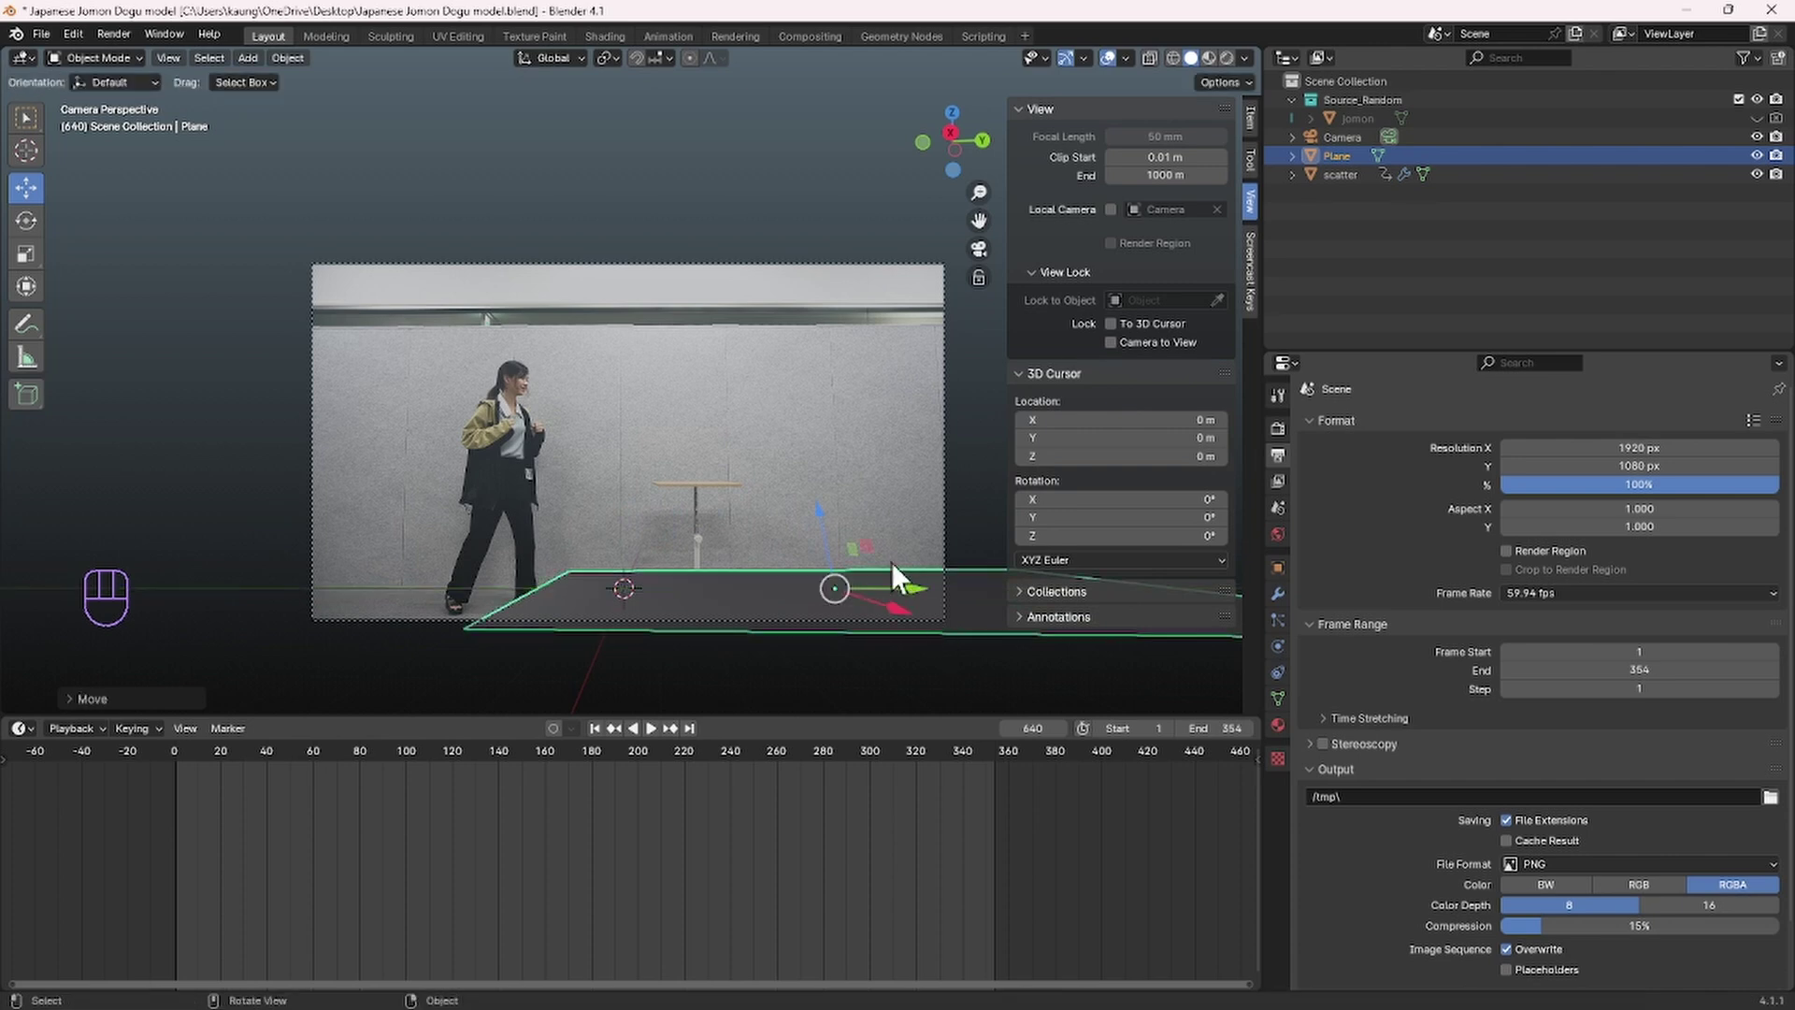
drag(821, 512, 827, 540)
Step: Extrude the plane's back edge upward along Z to form a wall matching the wall in the footage
key(Tab)
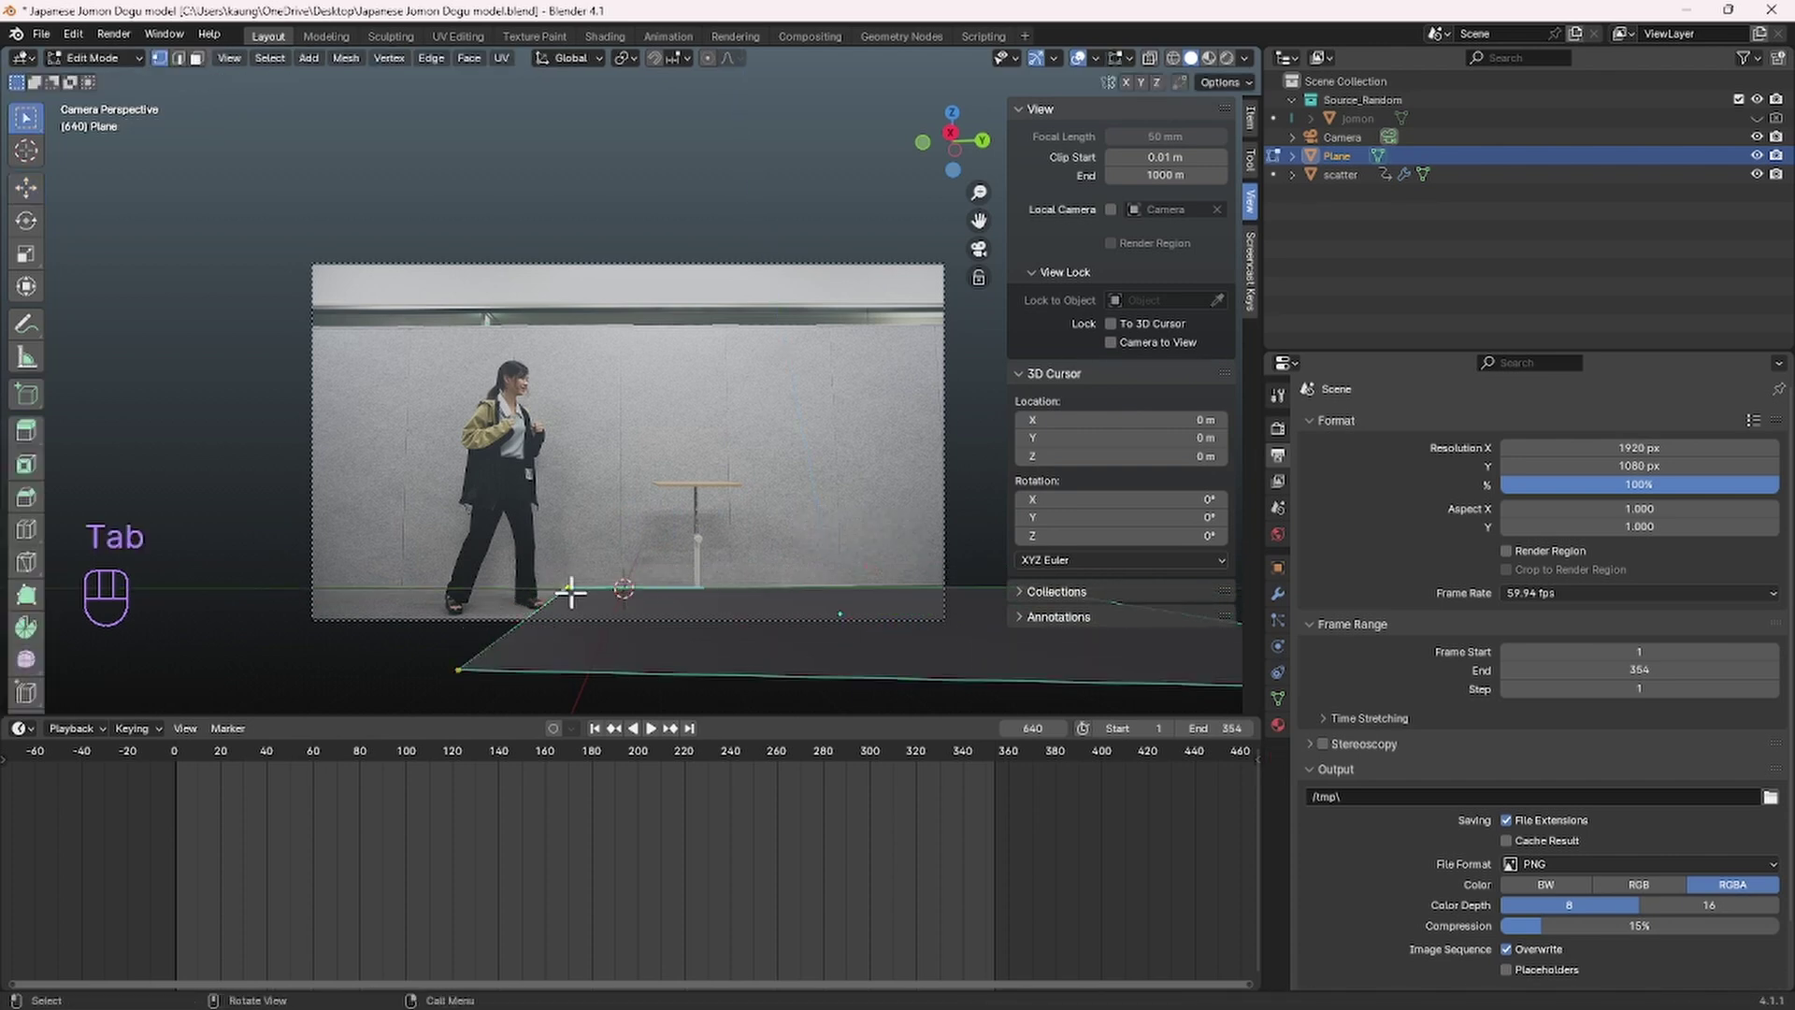
scroll(953, 365, down, 3)
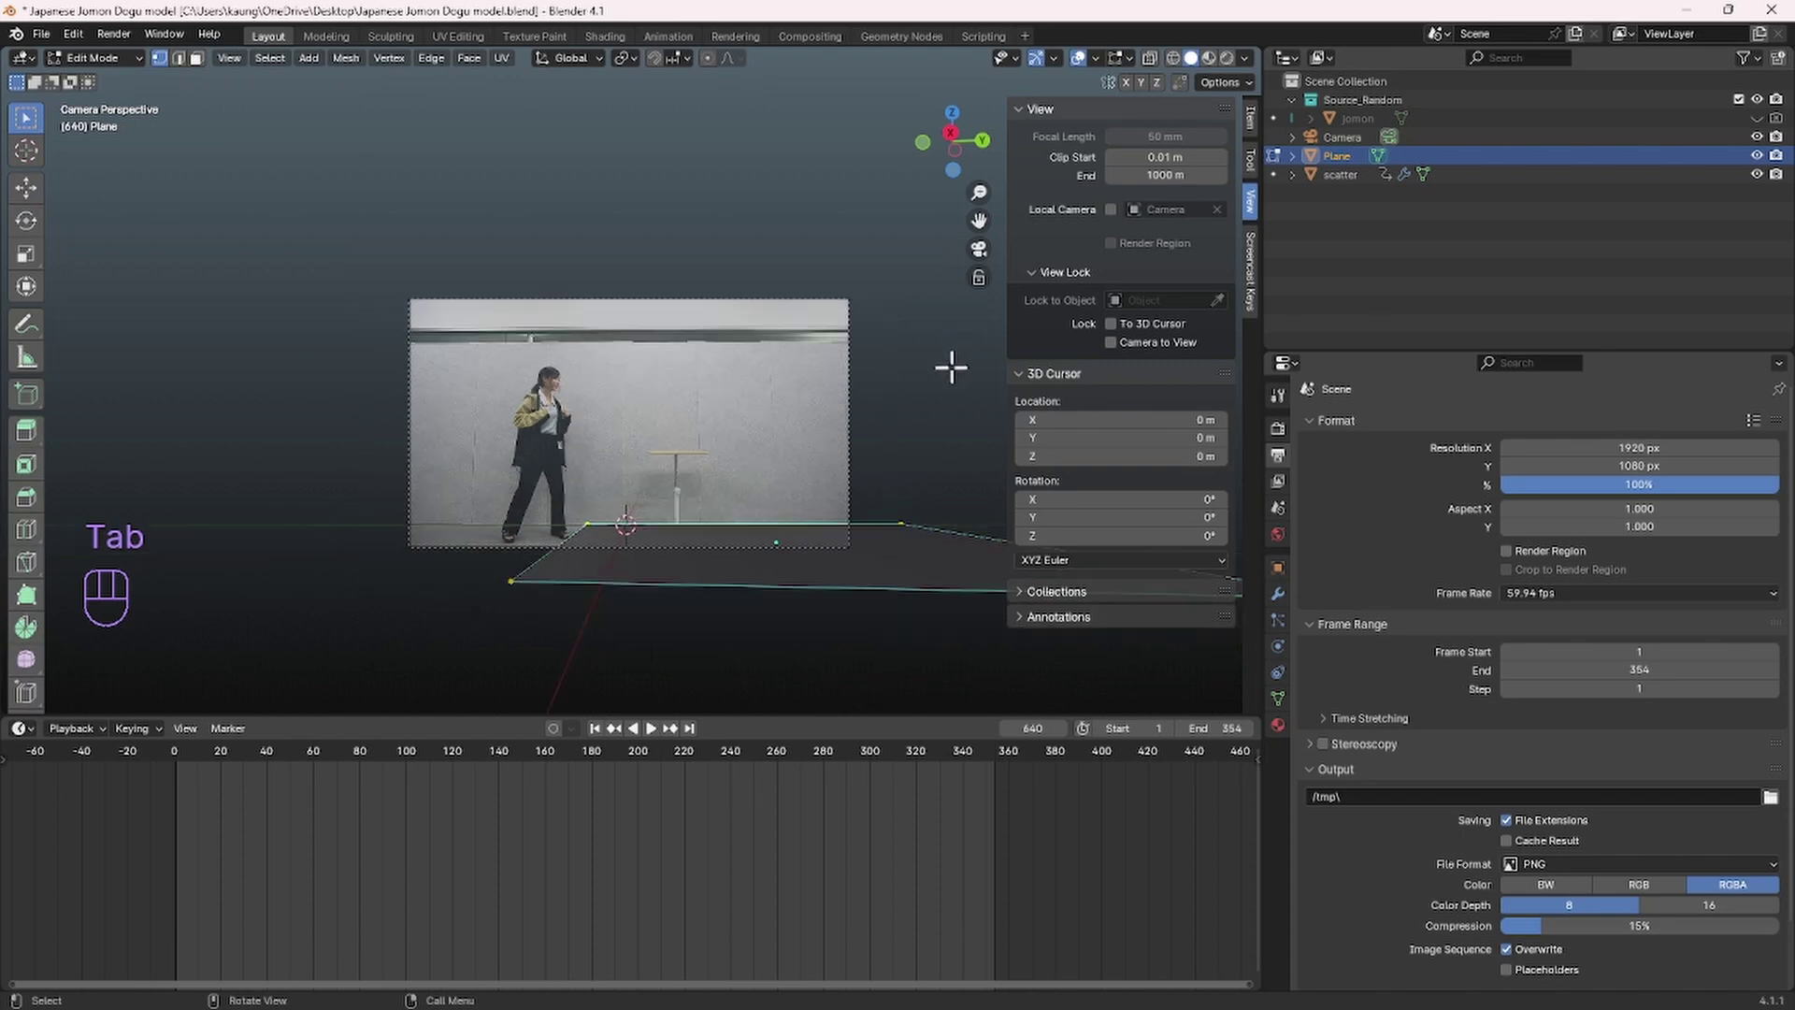
click(903, 521)
shift+click(586, 527)
key(e)
key(g)
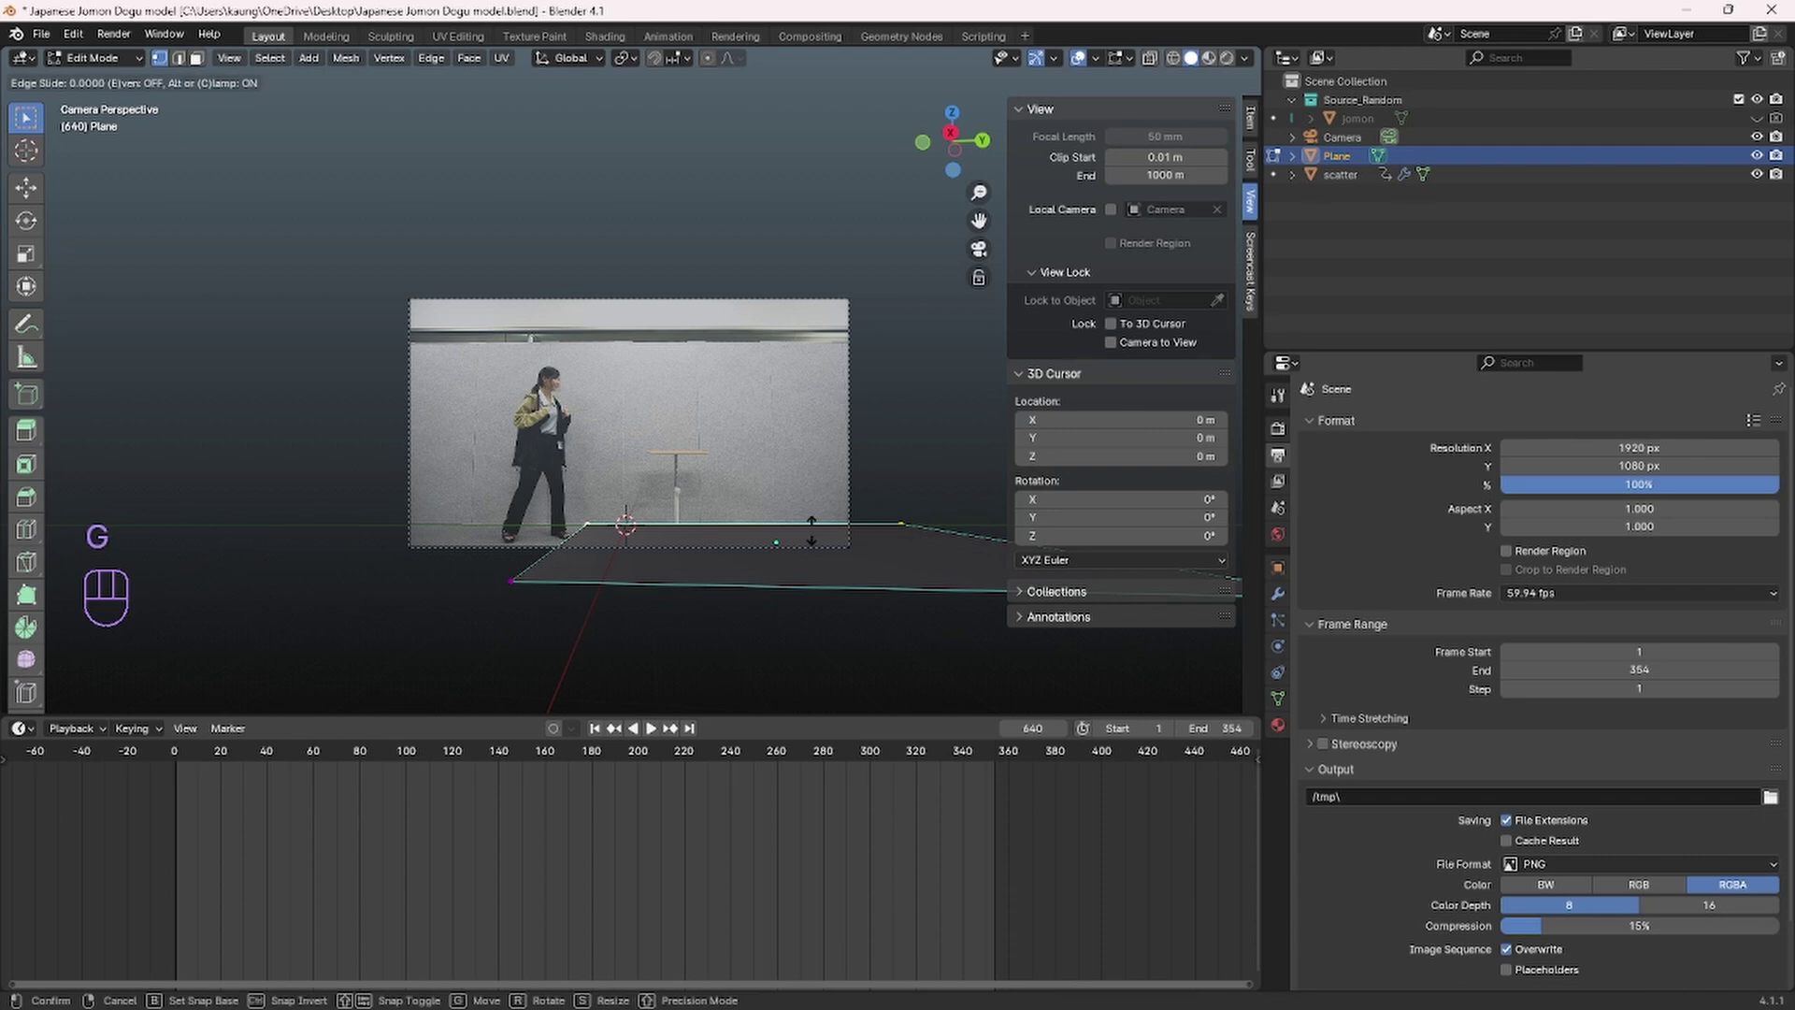
key(z)
click(815, 531)
key(g)
key(y)
key(x)
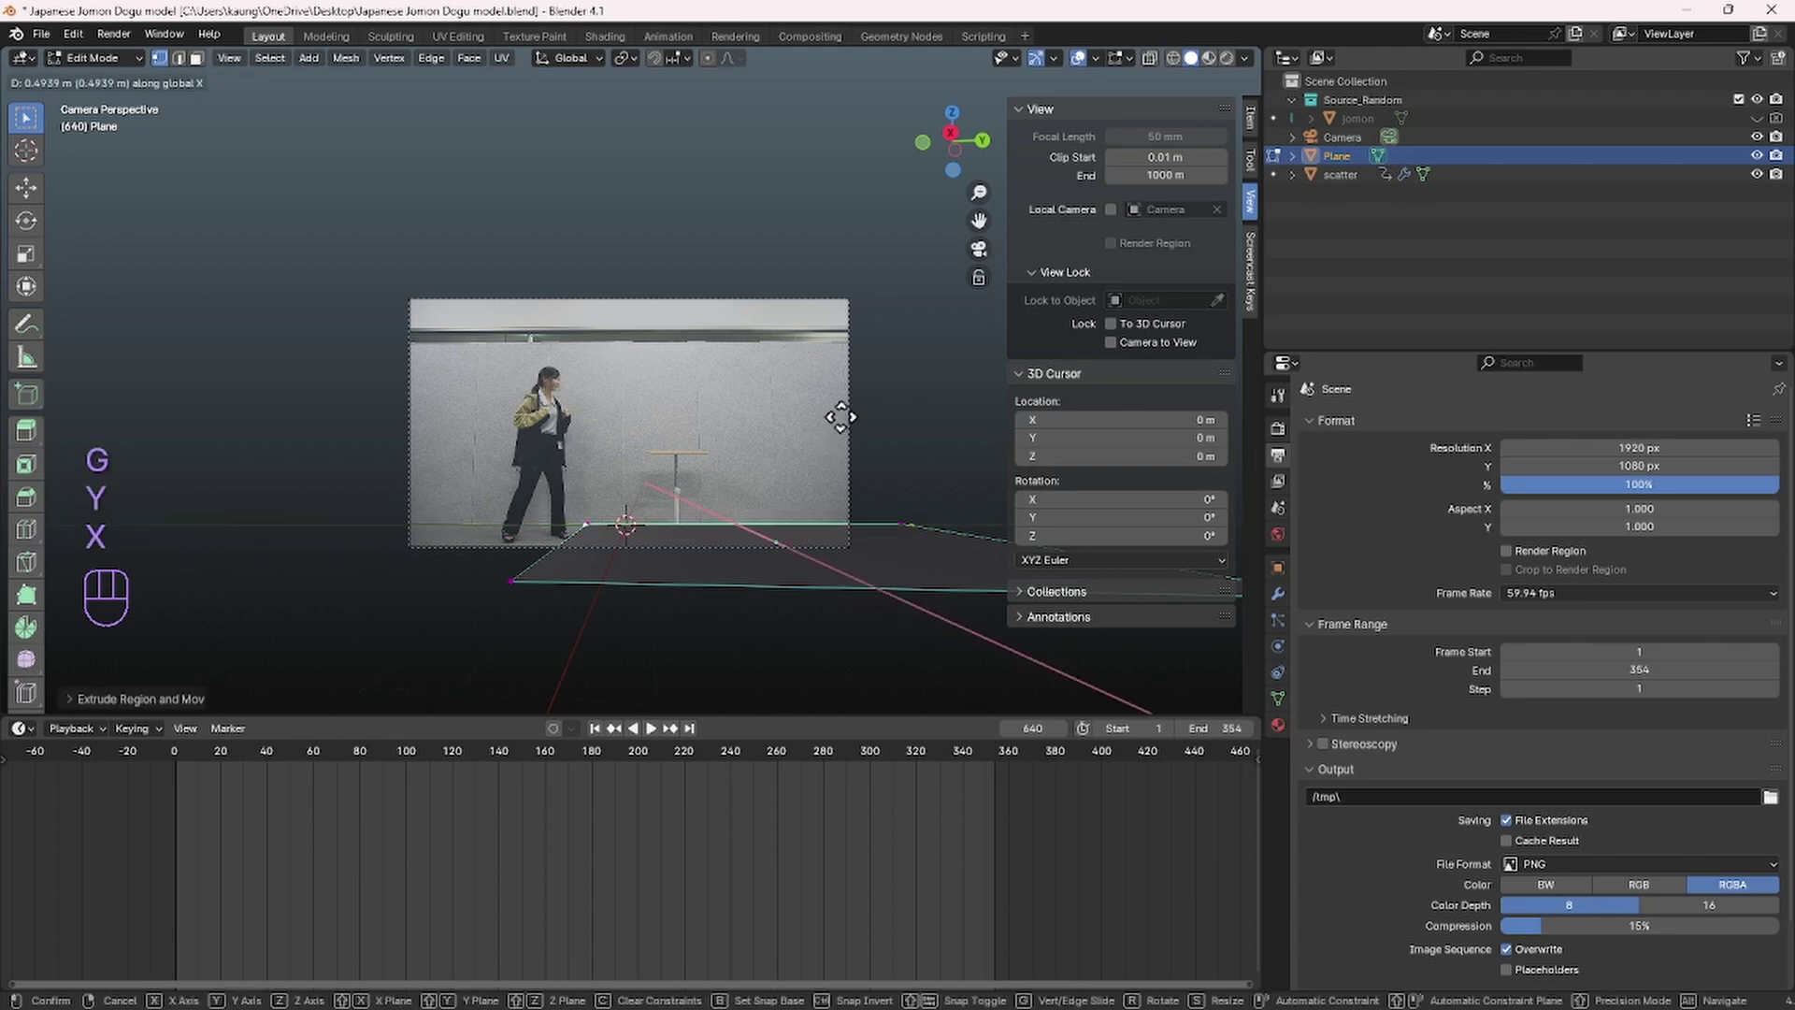
key(z)
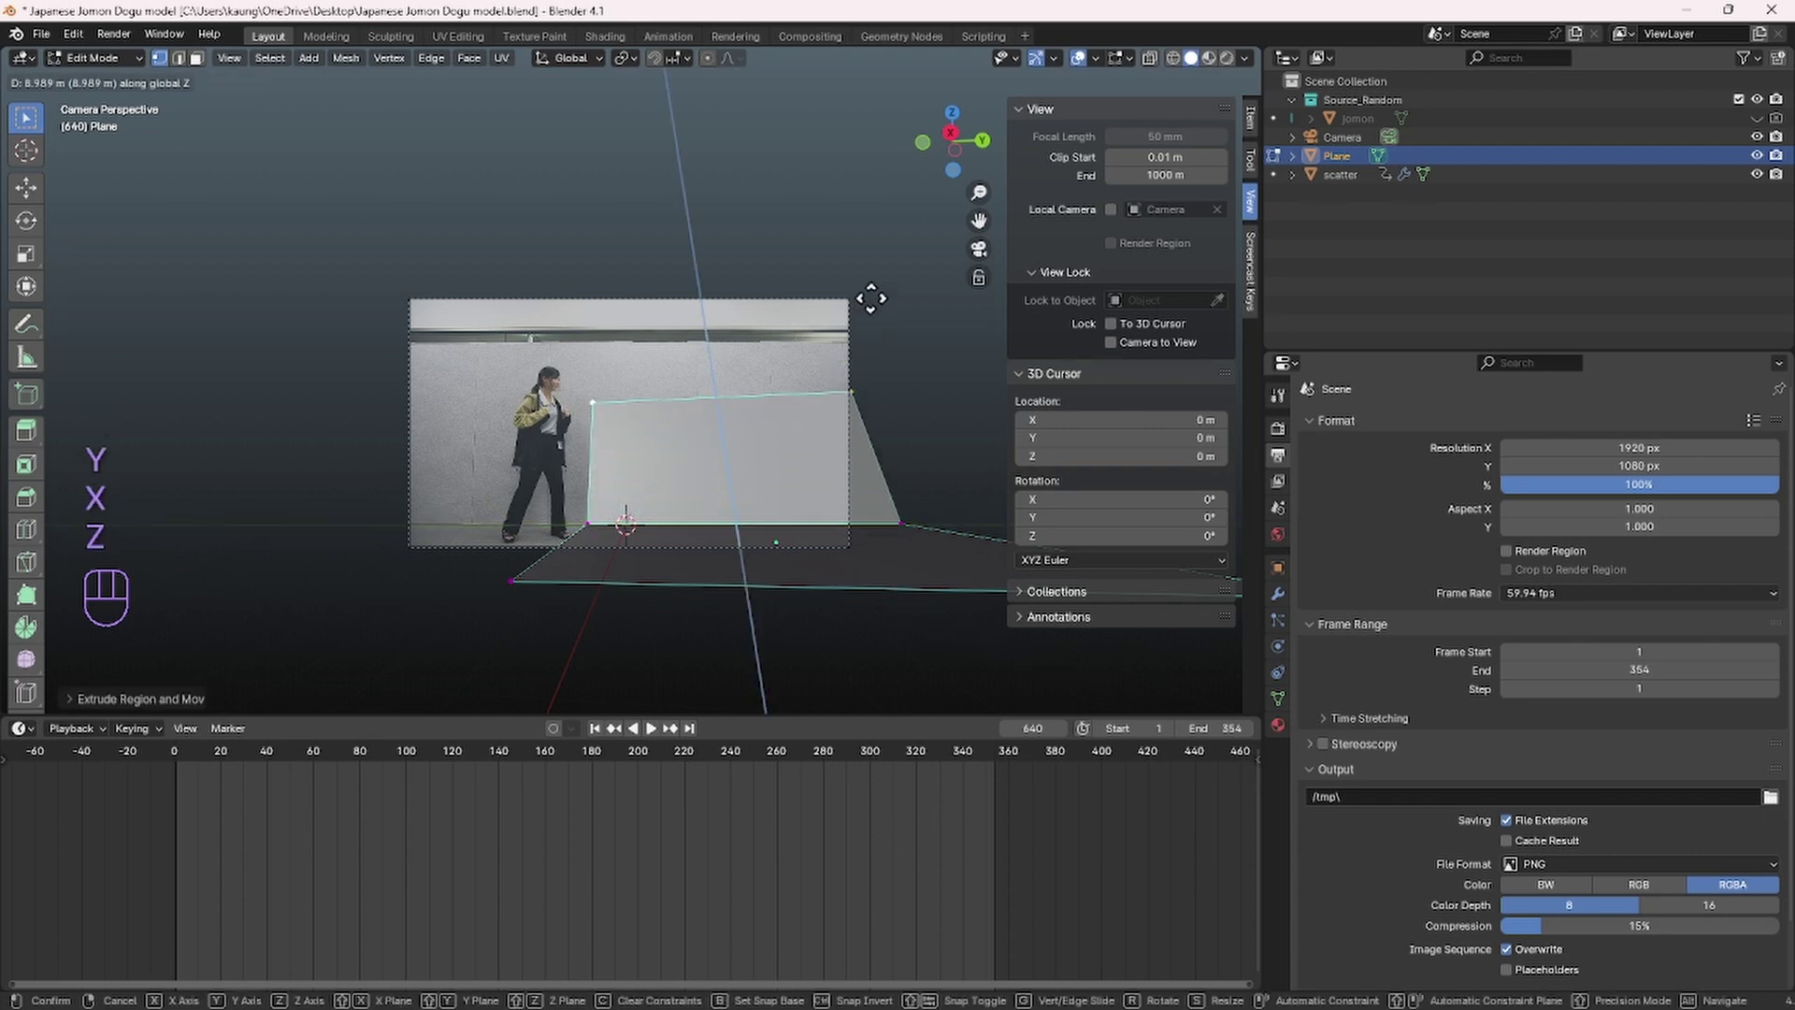
click(886, 237)
key(Tab)
Step: Orbit the second viewport to show the whole plane and shift the wall's top edge along X
scroll(798, 475, up, 2)
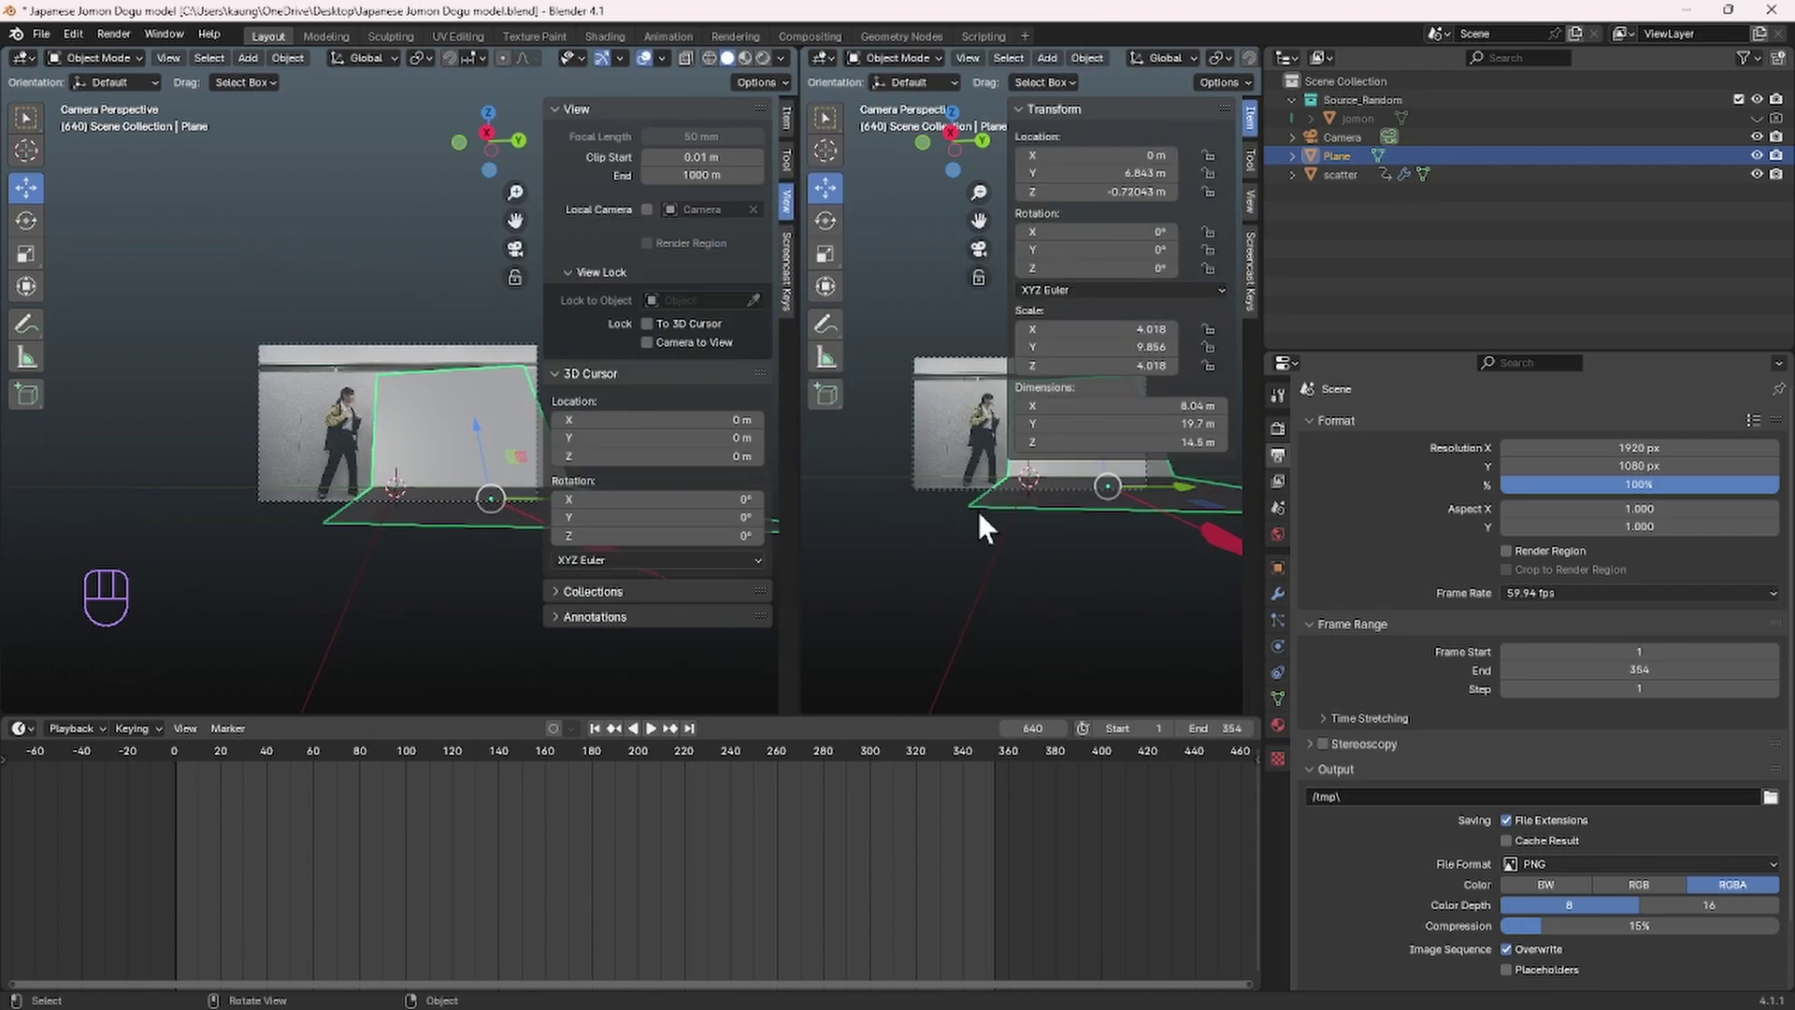
key(n)
key(n)
middle_drag(978, 511, 1168, 599)
scroll(1101, 546, down, 3)
key(Tab)
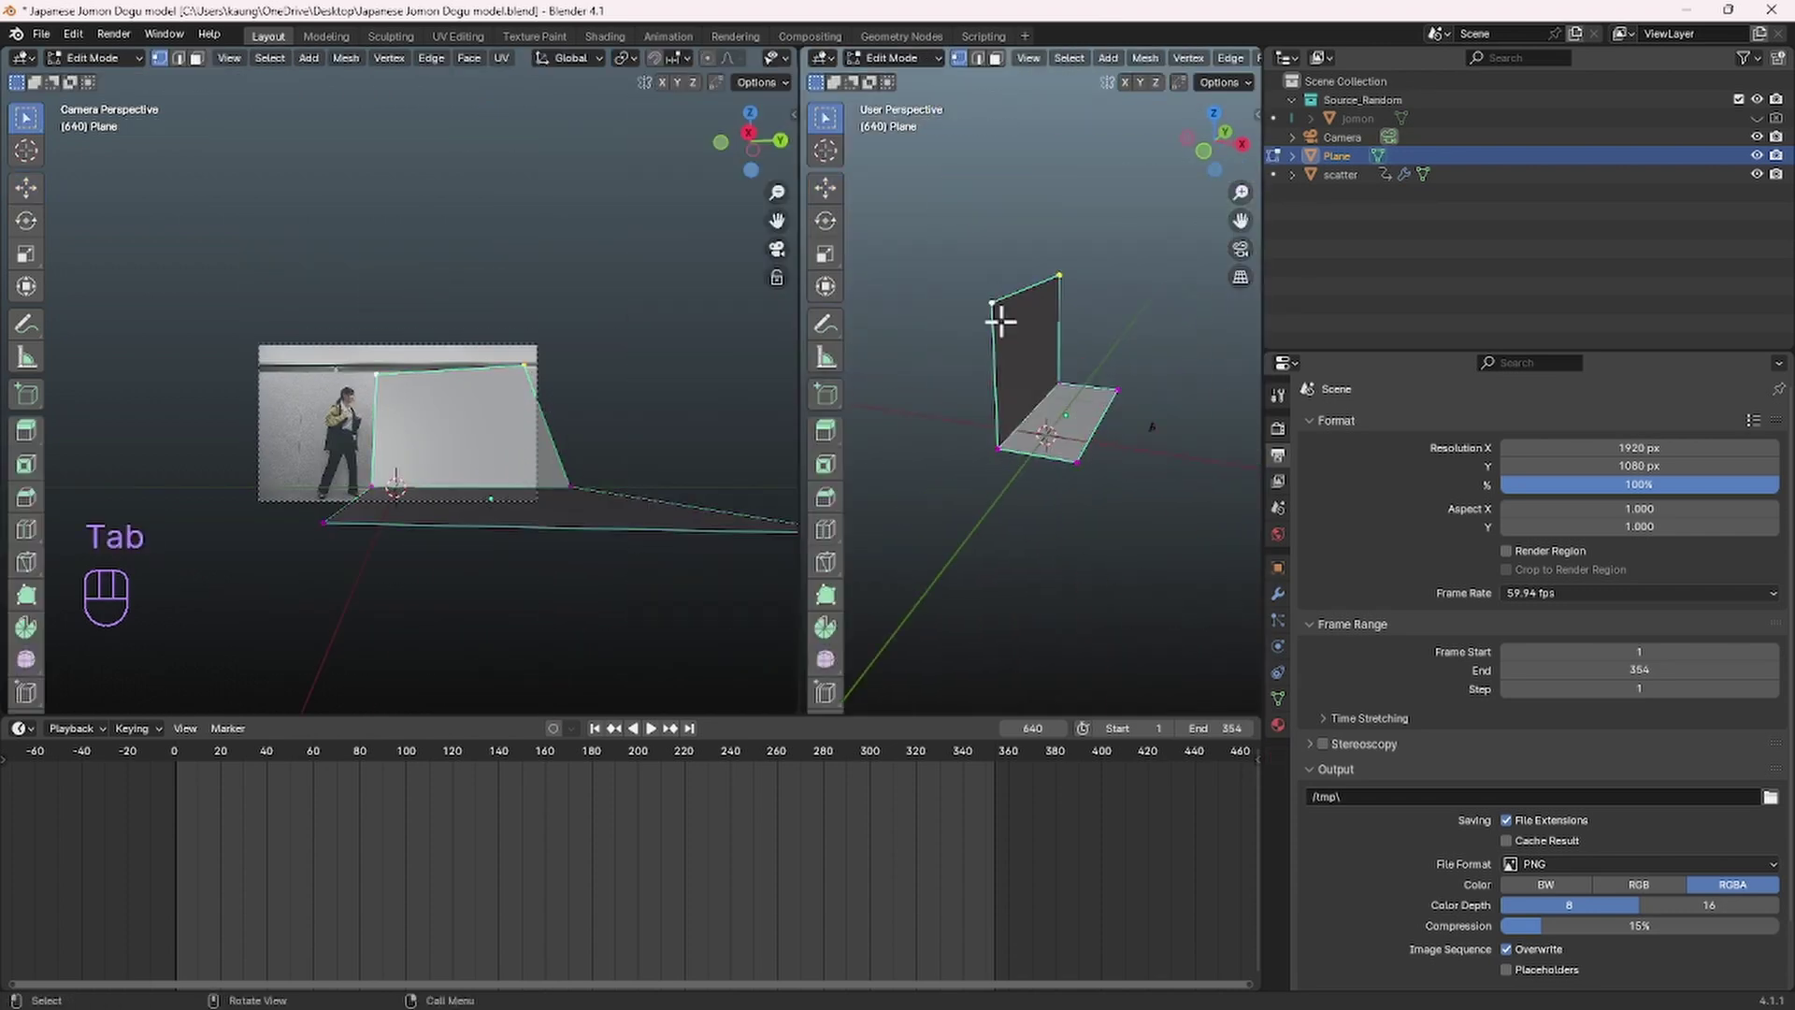
key(g)
key(x)
click(1084, 410)
key(Tab)
key(r)
key(z)
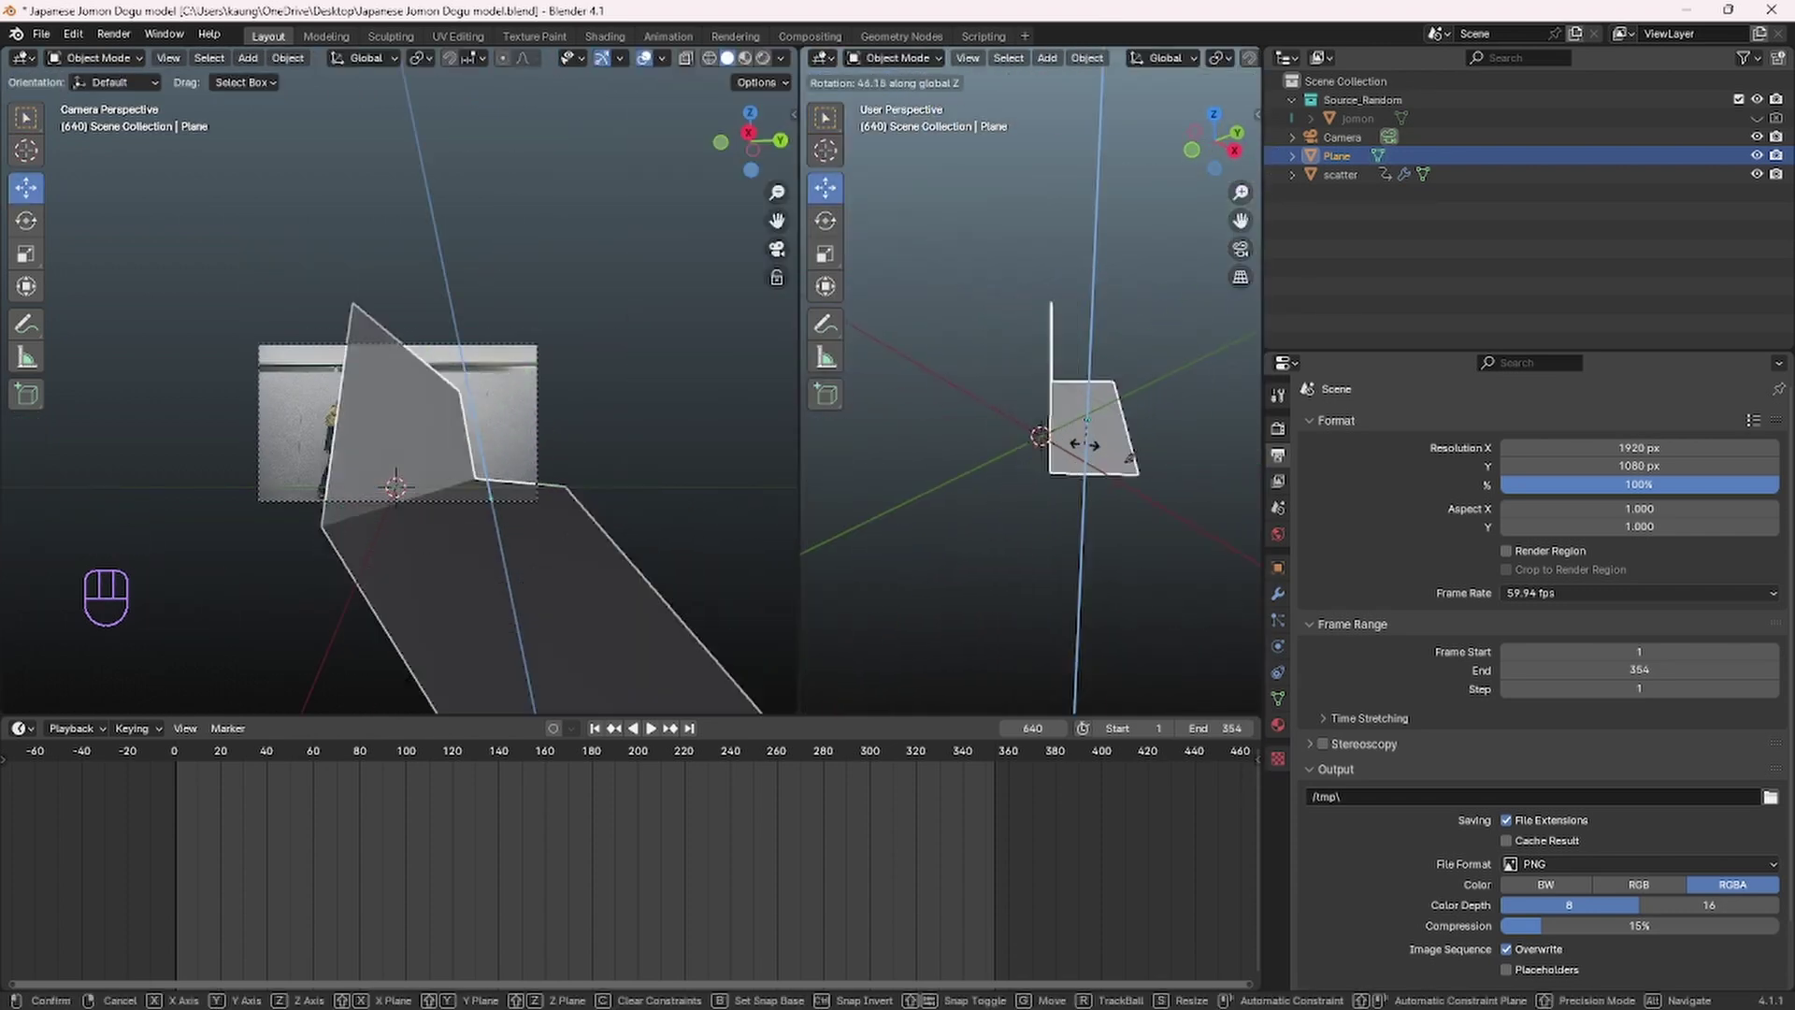
right_click(1084, 440)
Step: Rotate the plane about Z and Y and lower it slightly so its fold follows the footage's floor edge
key(r)
key(z)
middle_drag(1121, 444, 1029, 485)
click(1154, 376)
scroll(598, 412, up, 5)
key(r)
key(y)
click(1169, 458)
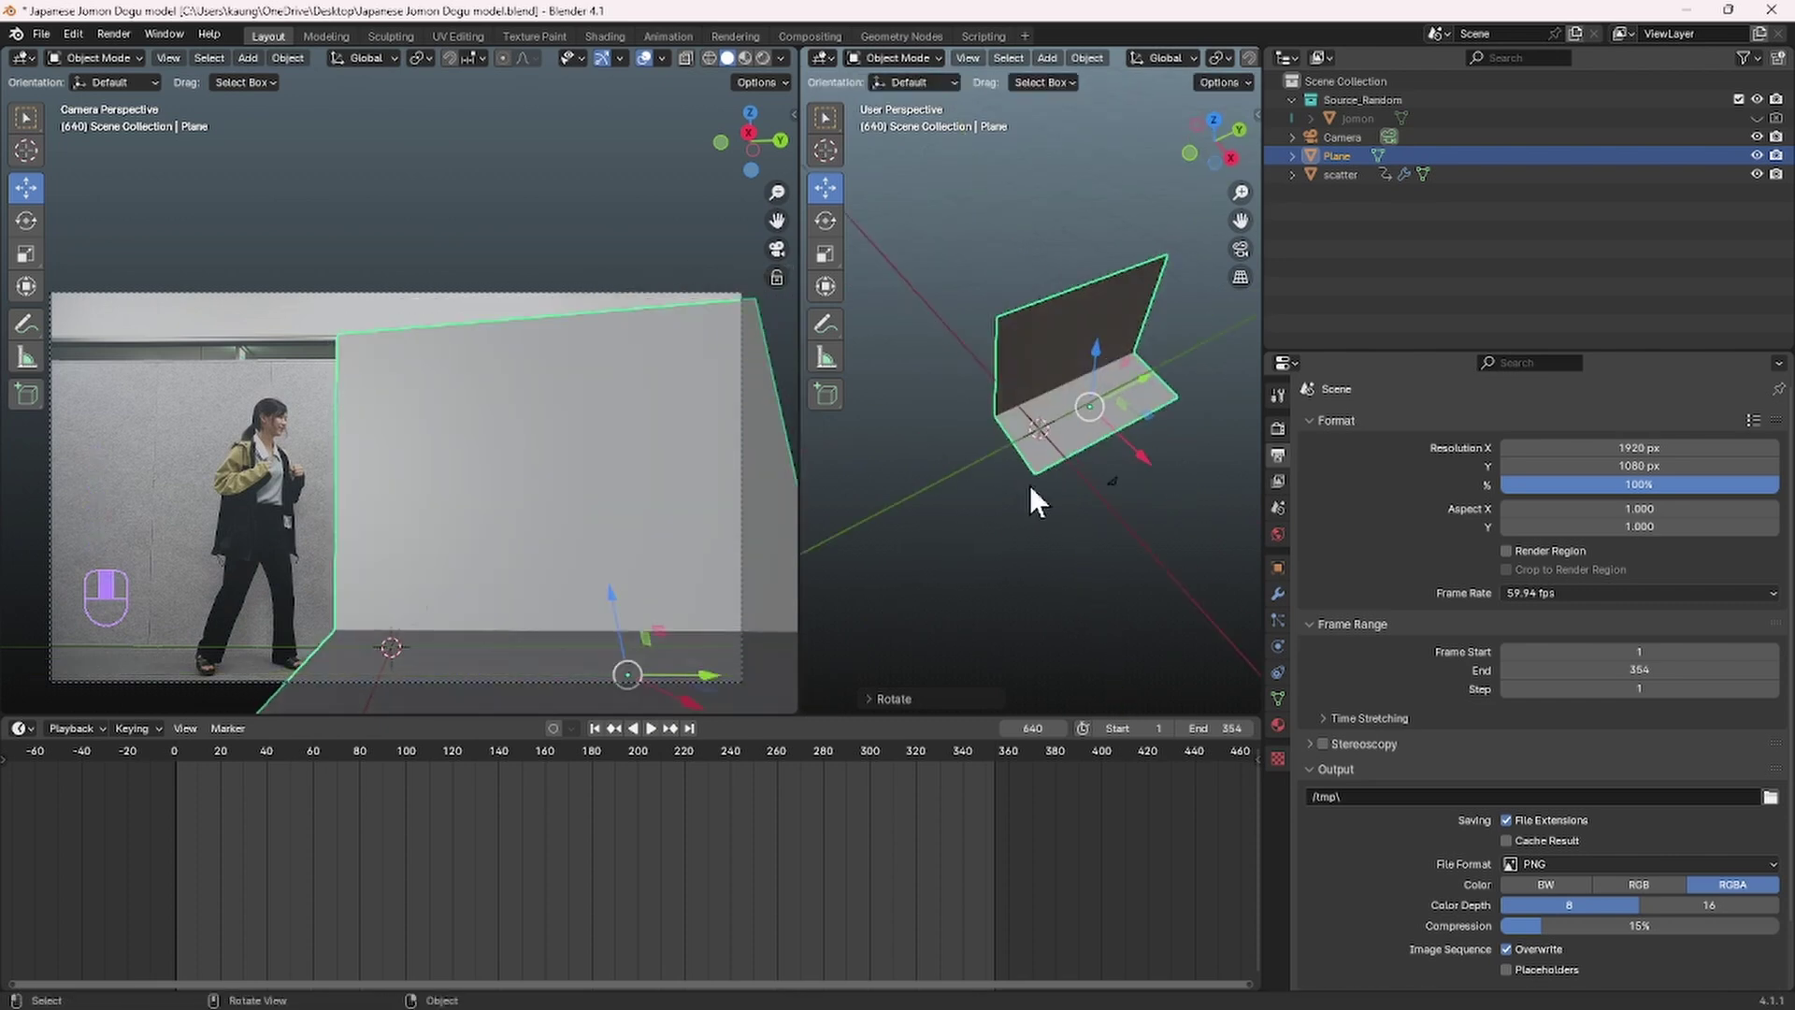
key(r)
key(x)
key(z)
click(1113, 449)
drag(610, 599, 615, 622)
Step: Set the transform orientation to Local and move the floor's front edge along local X toward the wall
scroll(614, 598, down, 1)
middle_drag(1045, 537, 1120, 494)
scroll(495, 626, down, 1)
key(Tab)
key(g)
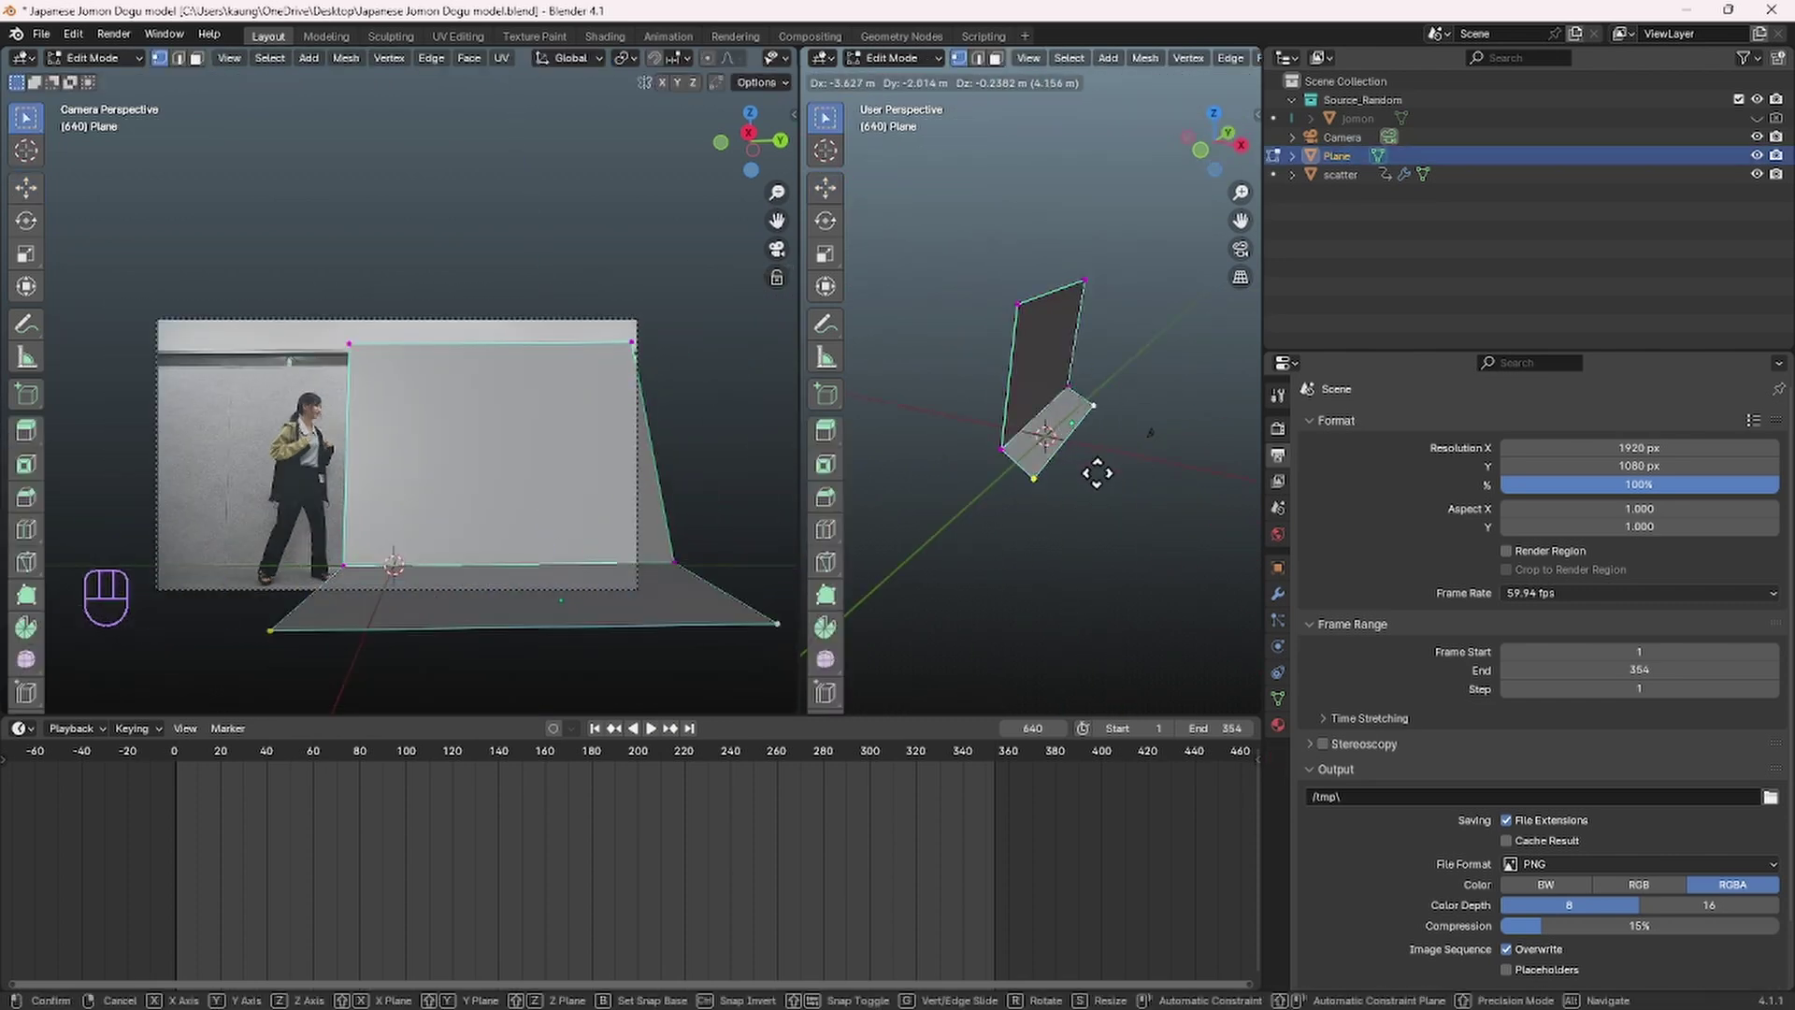
key(y)
right_click(1089, 467)
click(576, 57)
click(569, 132)
key(g)
key(y)
key(x)
click(1092, 391)
key(Tab)
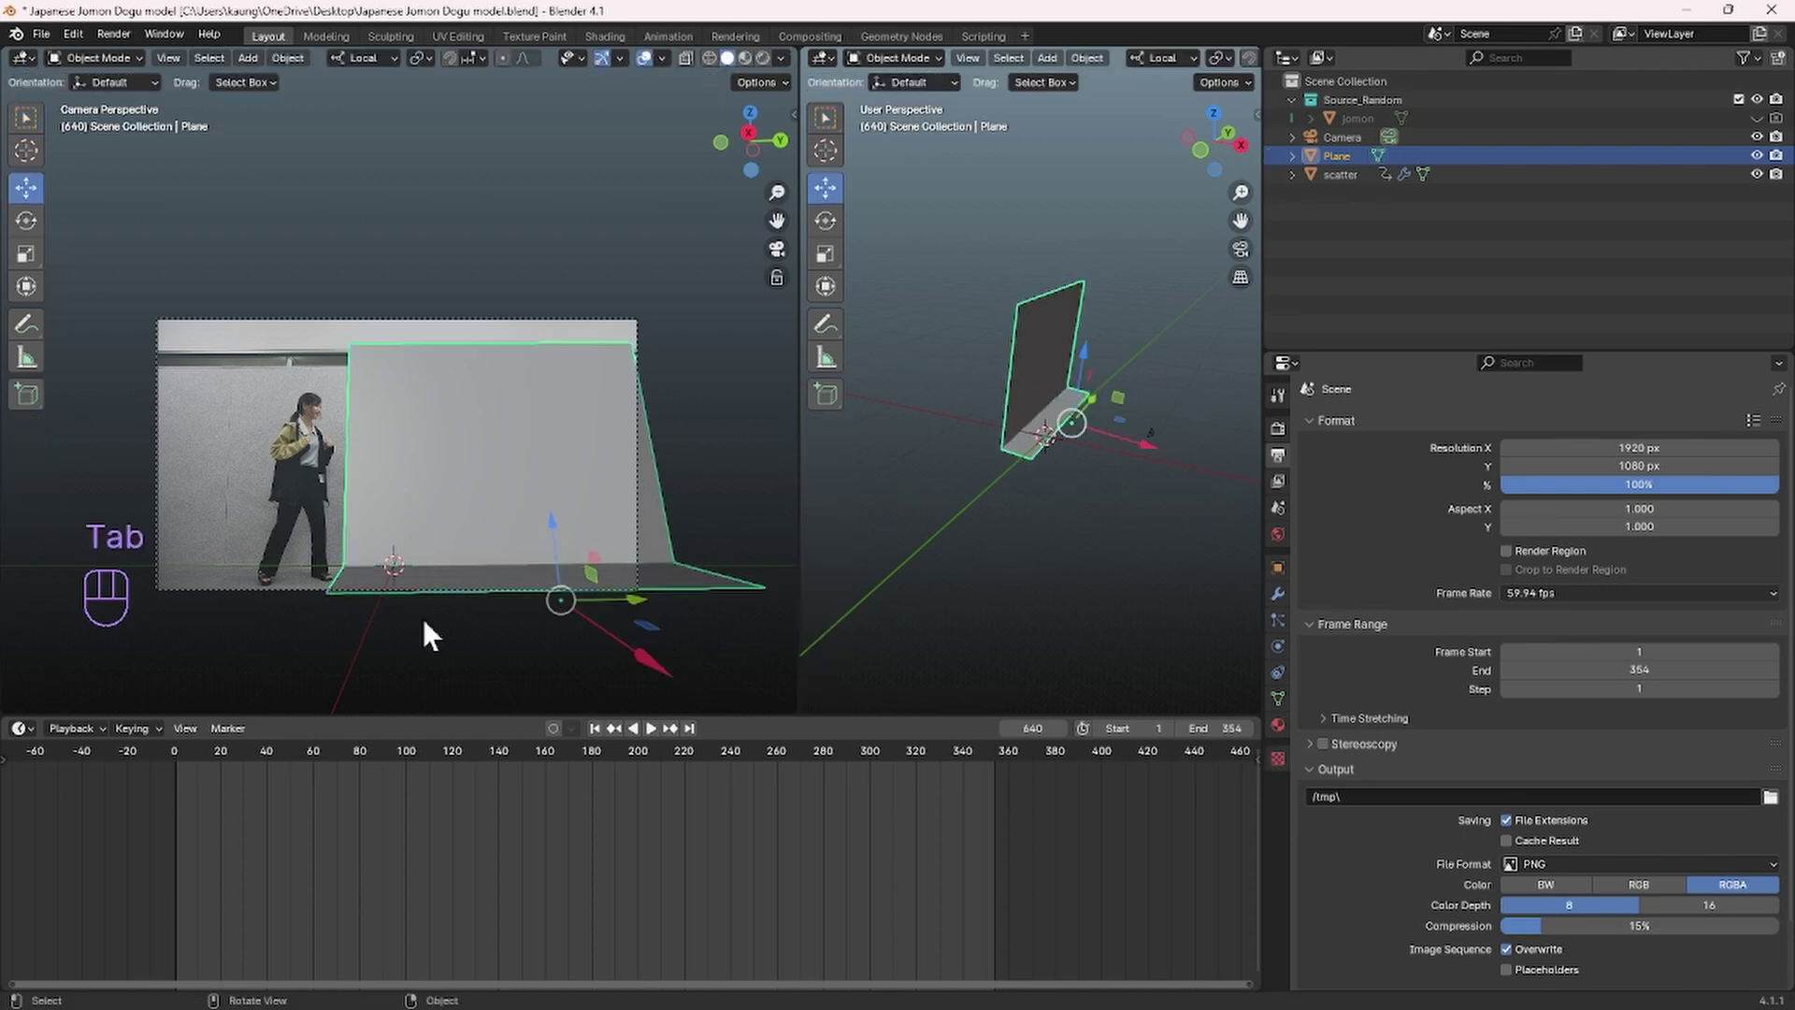
Step: Clear the plane's rotation and, with the camera locked to the view, widen the camera viewport and realign the camera to the footage
scroll(449, 599, up, 1)
key(n)
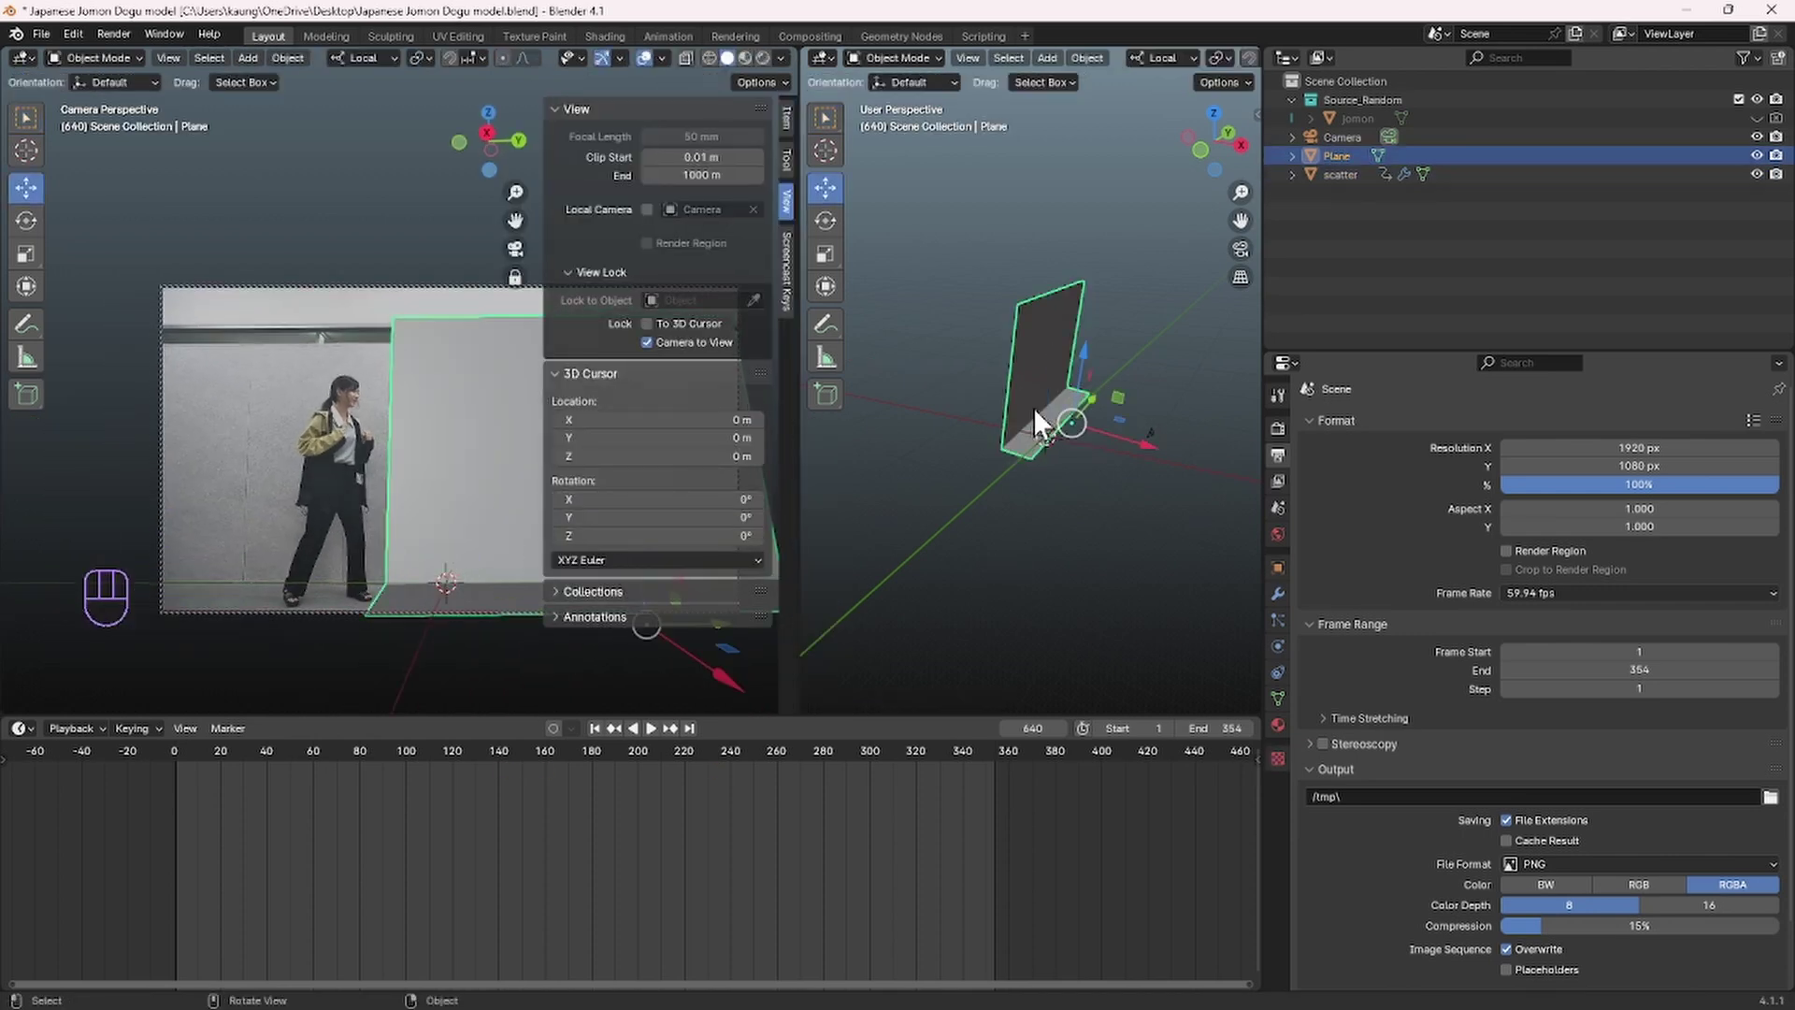
key(alt+r)
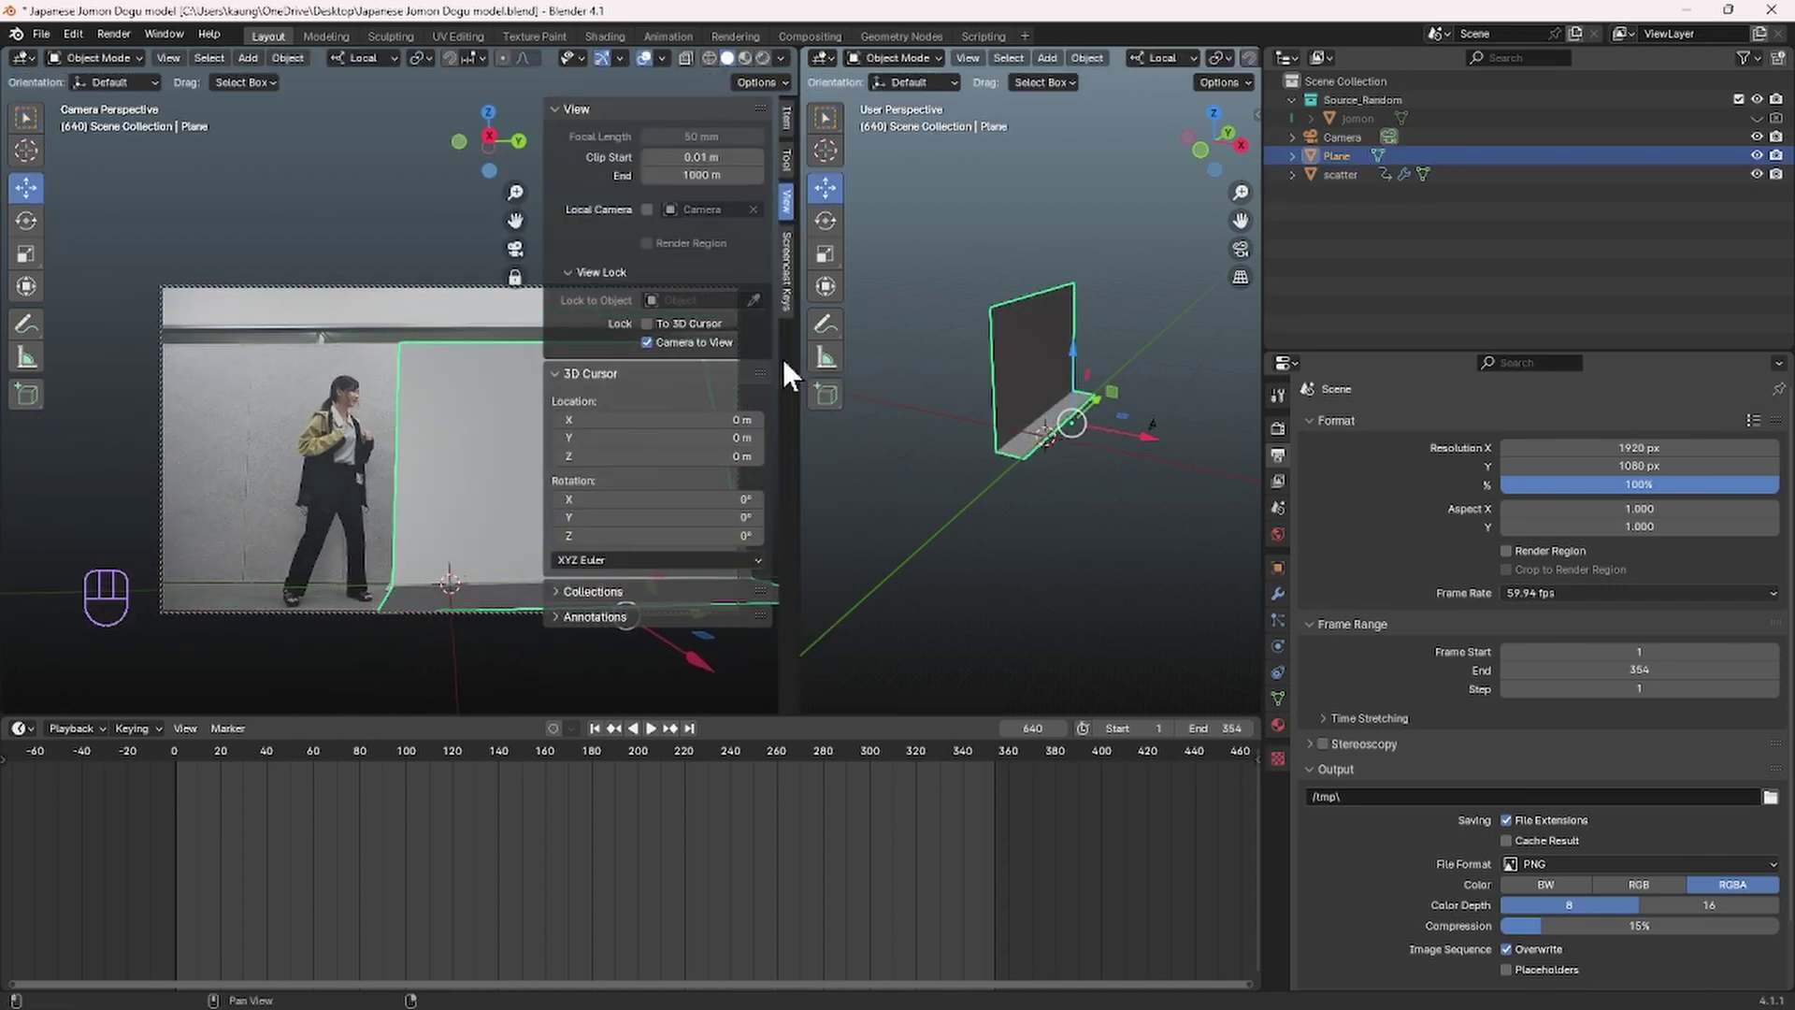
drag(794, 360, 1053, 361)
middle_drag(572, 410, 660, 394)
key(alt+r)
key(alt+r)
key(shift+space)
Step: Return the transform orientation to Global and reposition the plane so its fold meets the footage's floor edge
click(456, 58)
click(453, 112)
drag(603, 472, 603, 494)
drag(669, 624, 656, 608)
drag(600, 478, 601, 487)
middle_drag(1180, 533, 1238, 510)
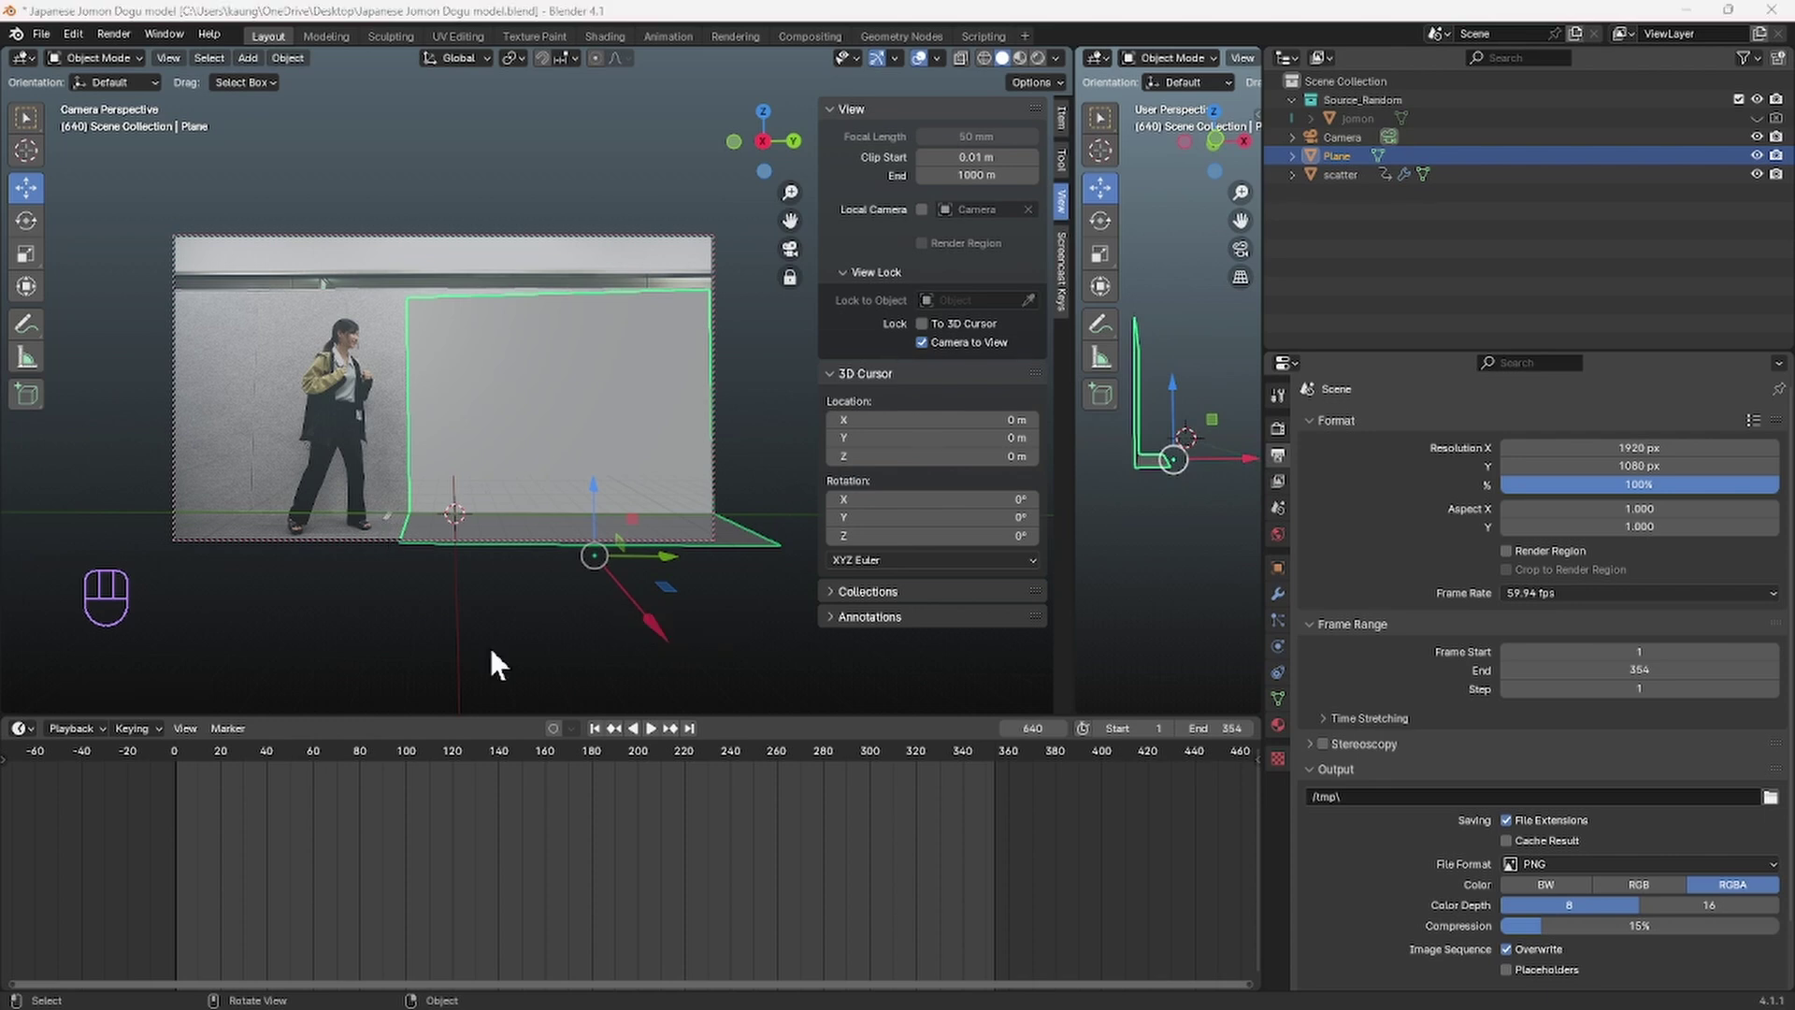
key(shift+a)
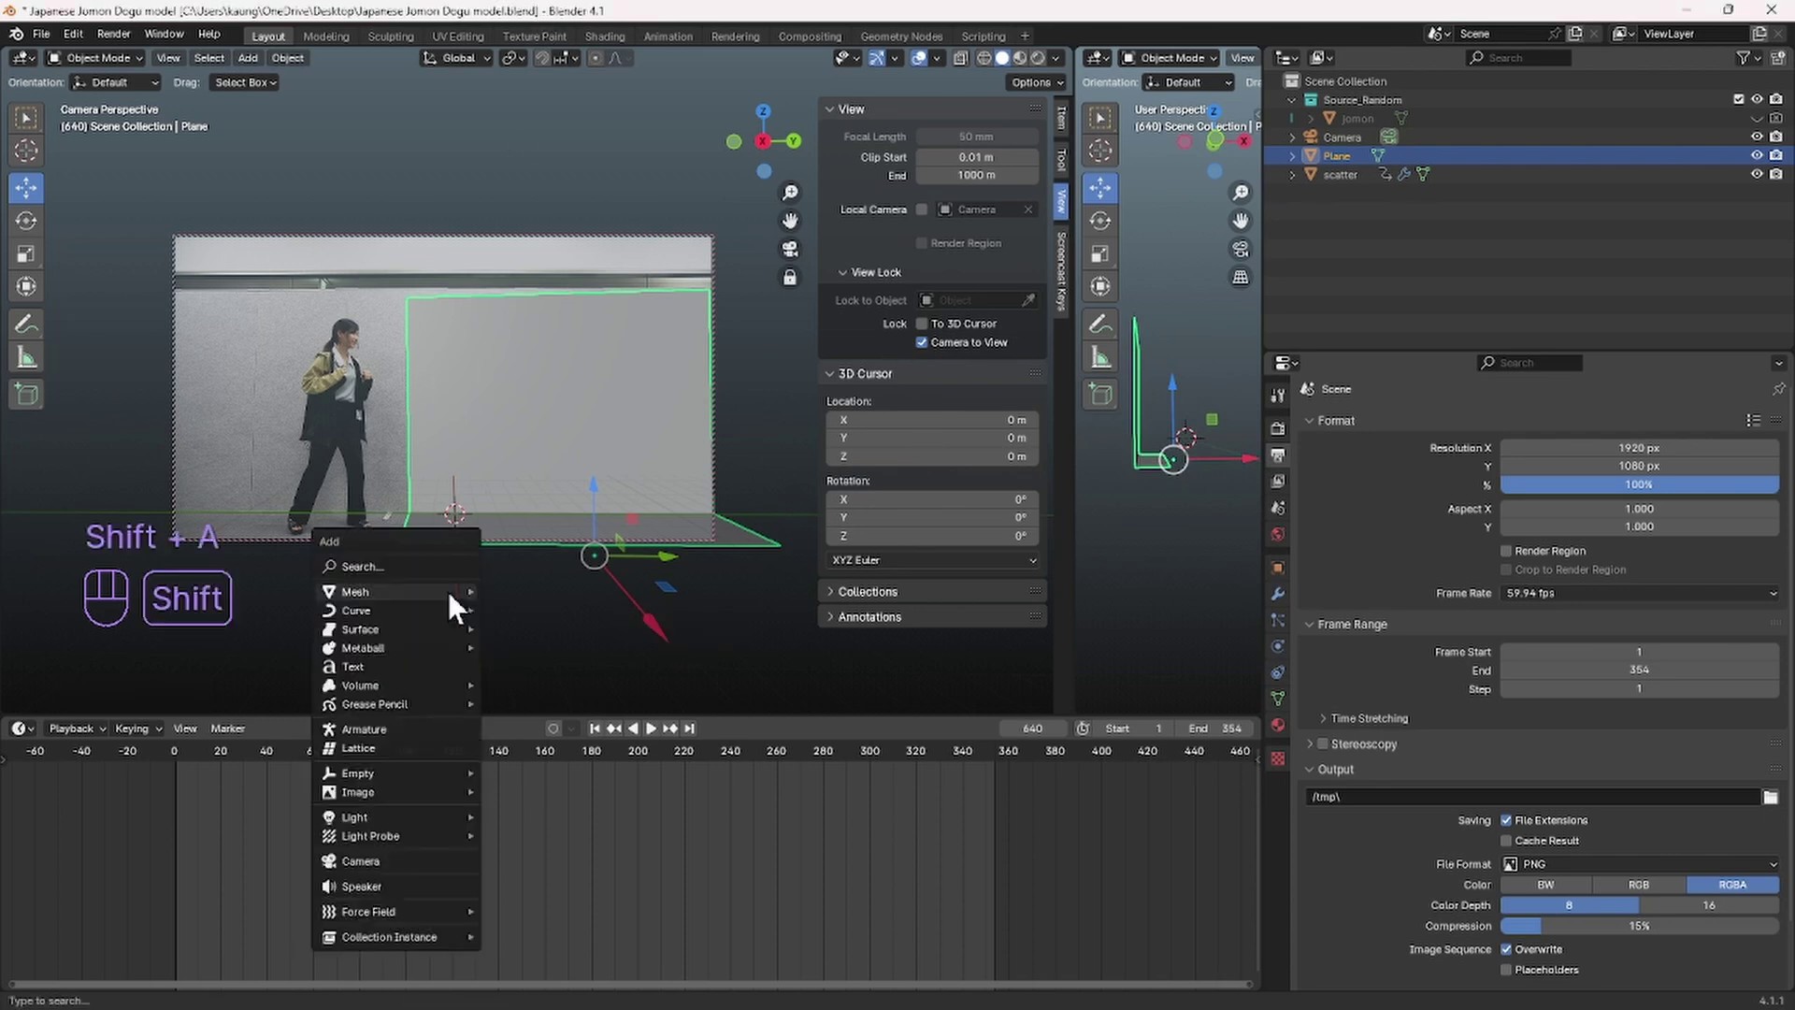
mouse_move(449, 596)
mouse_move(414, 791)
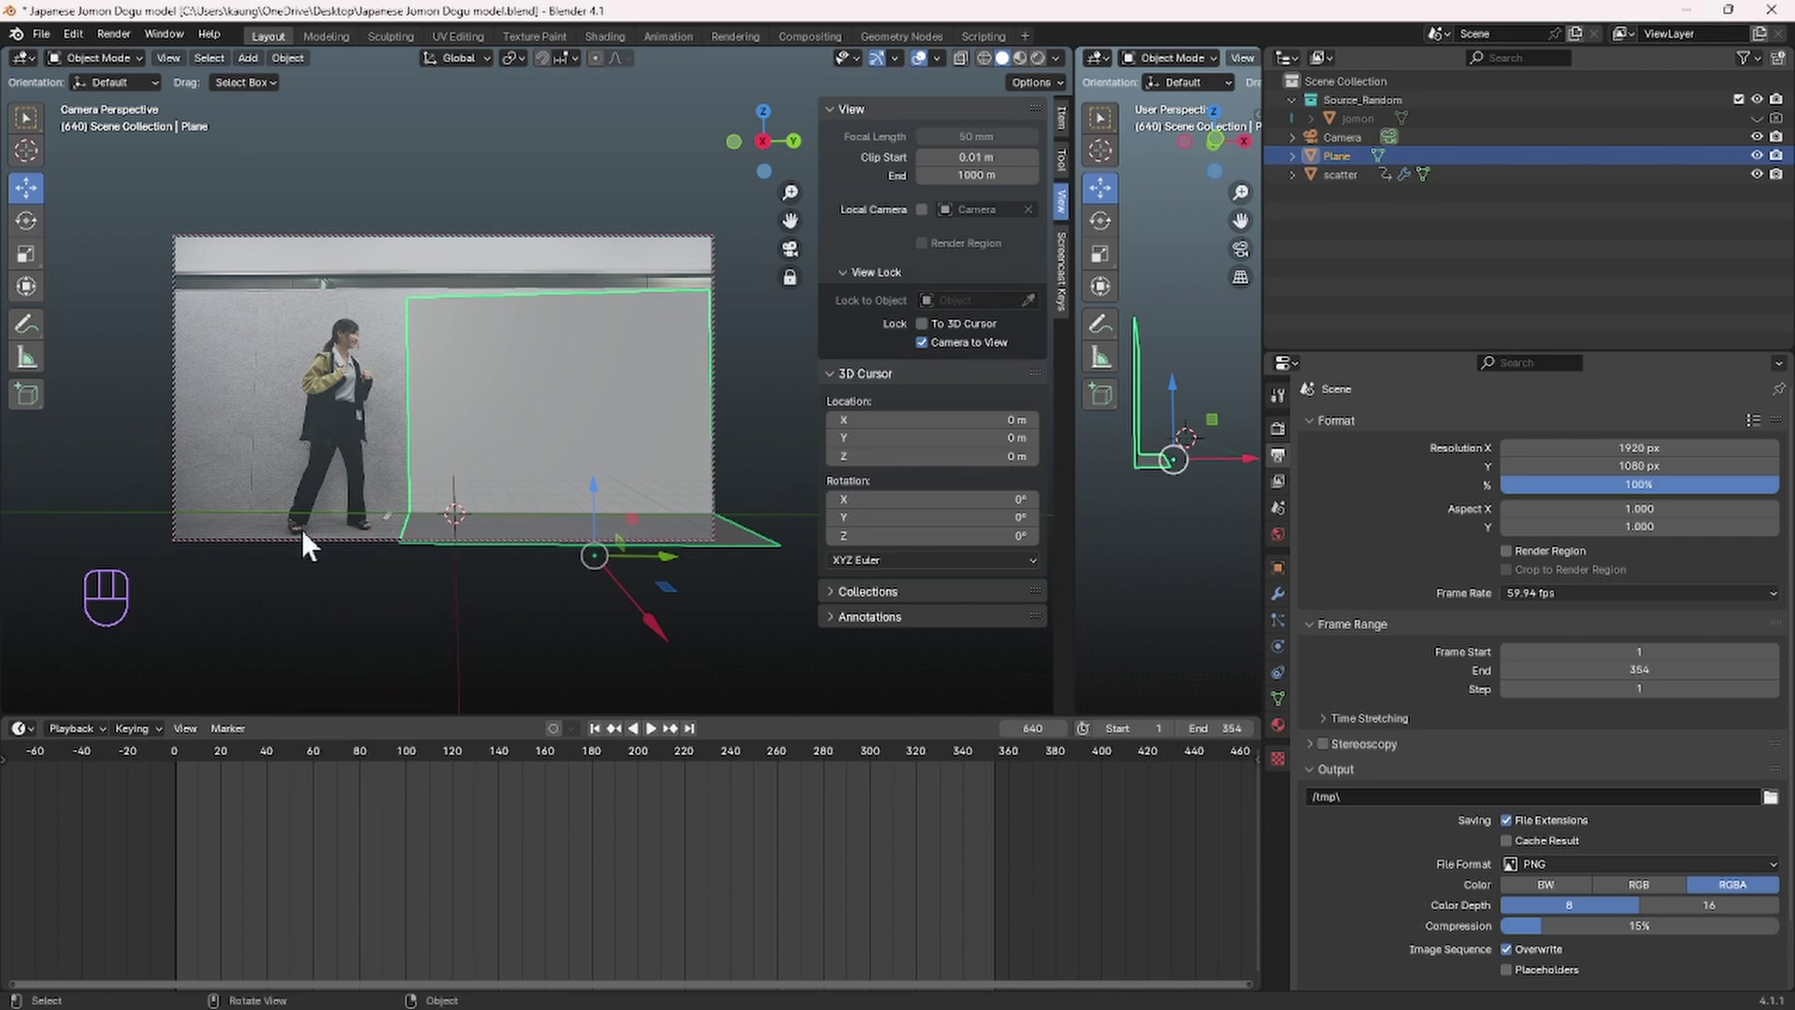
Step: Enable the Import-Export: Import Images as Planes add-on in the preferences
click(60, 35)
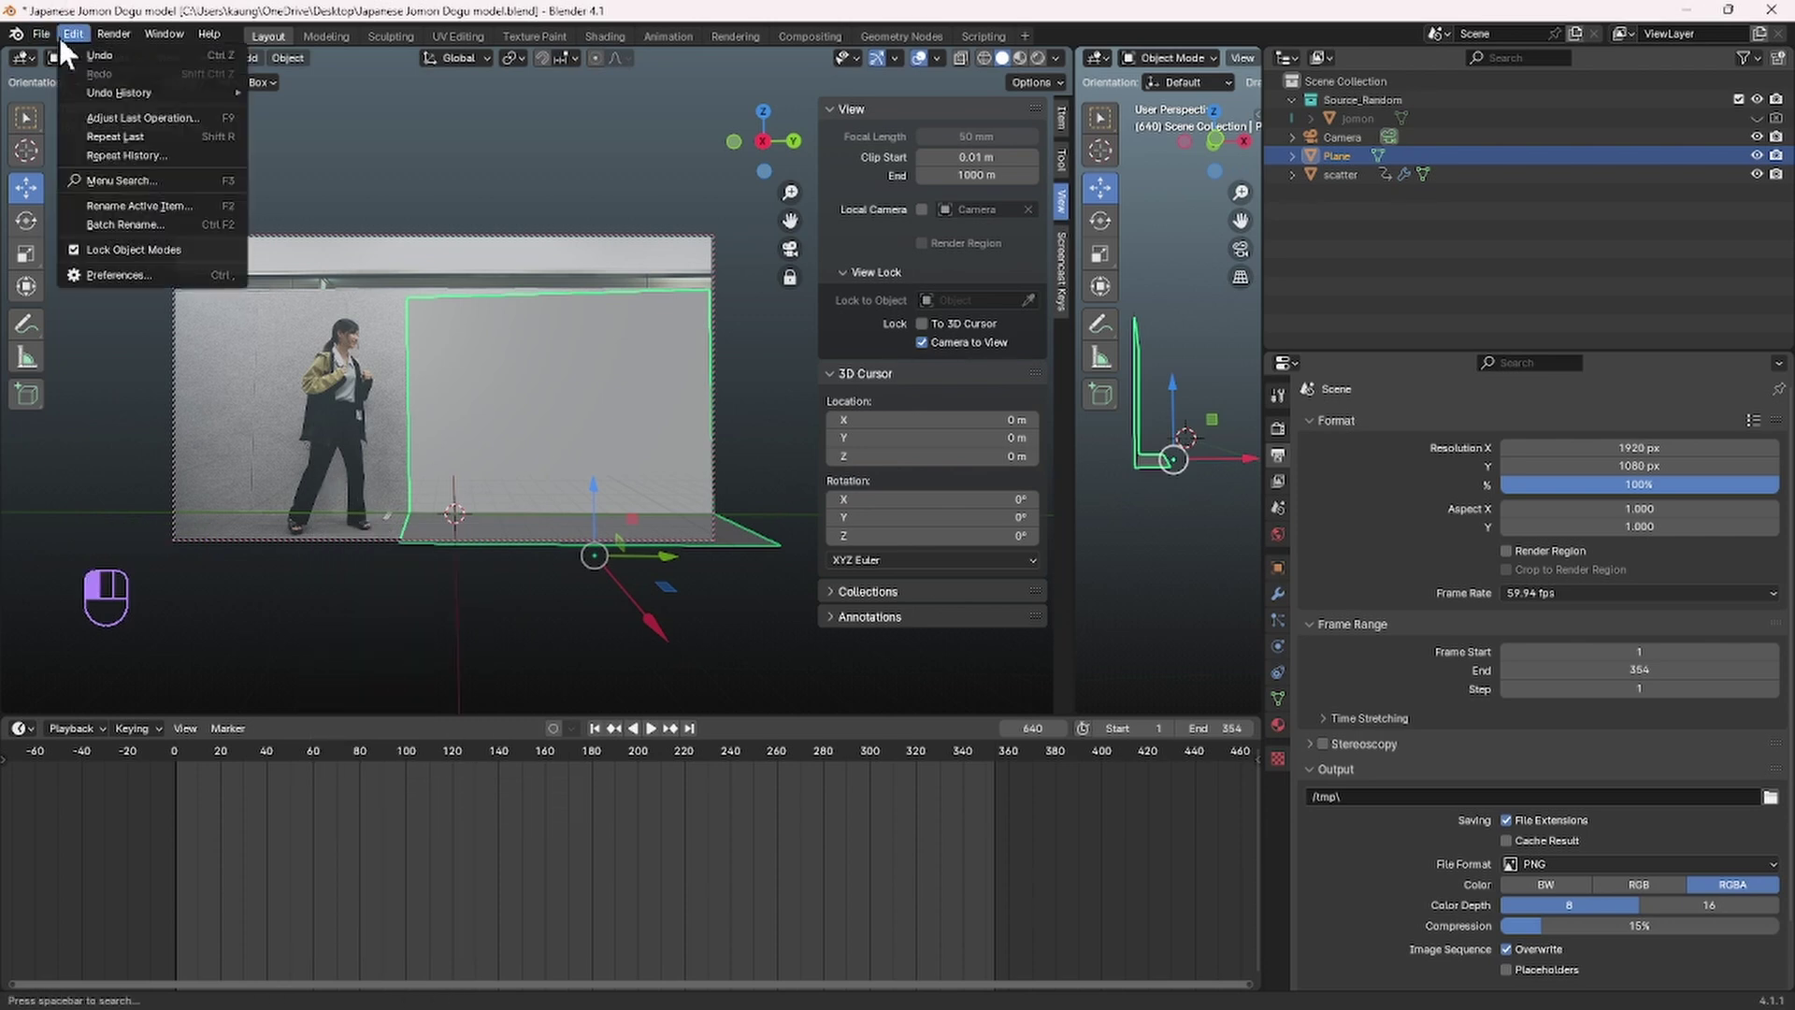
click(82, 273)
click(475, 70)
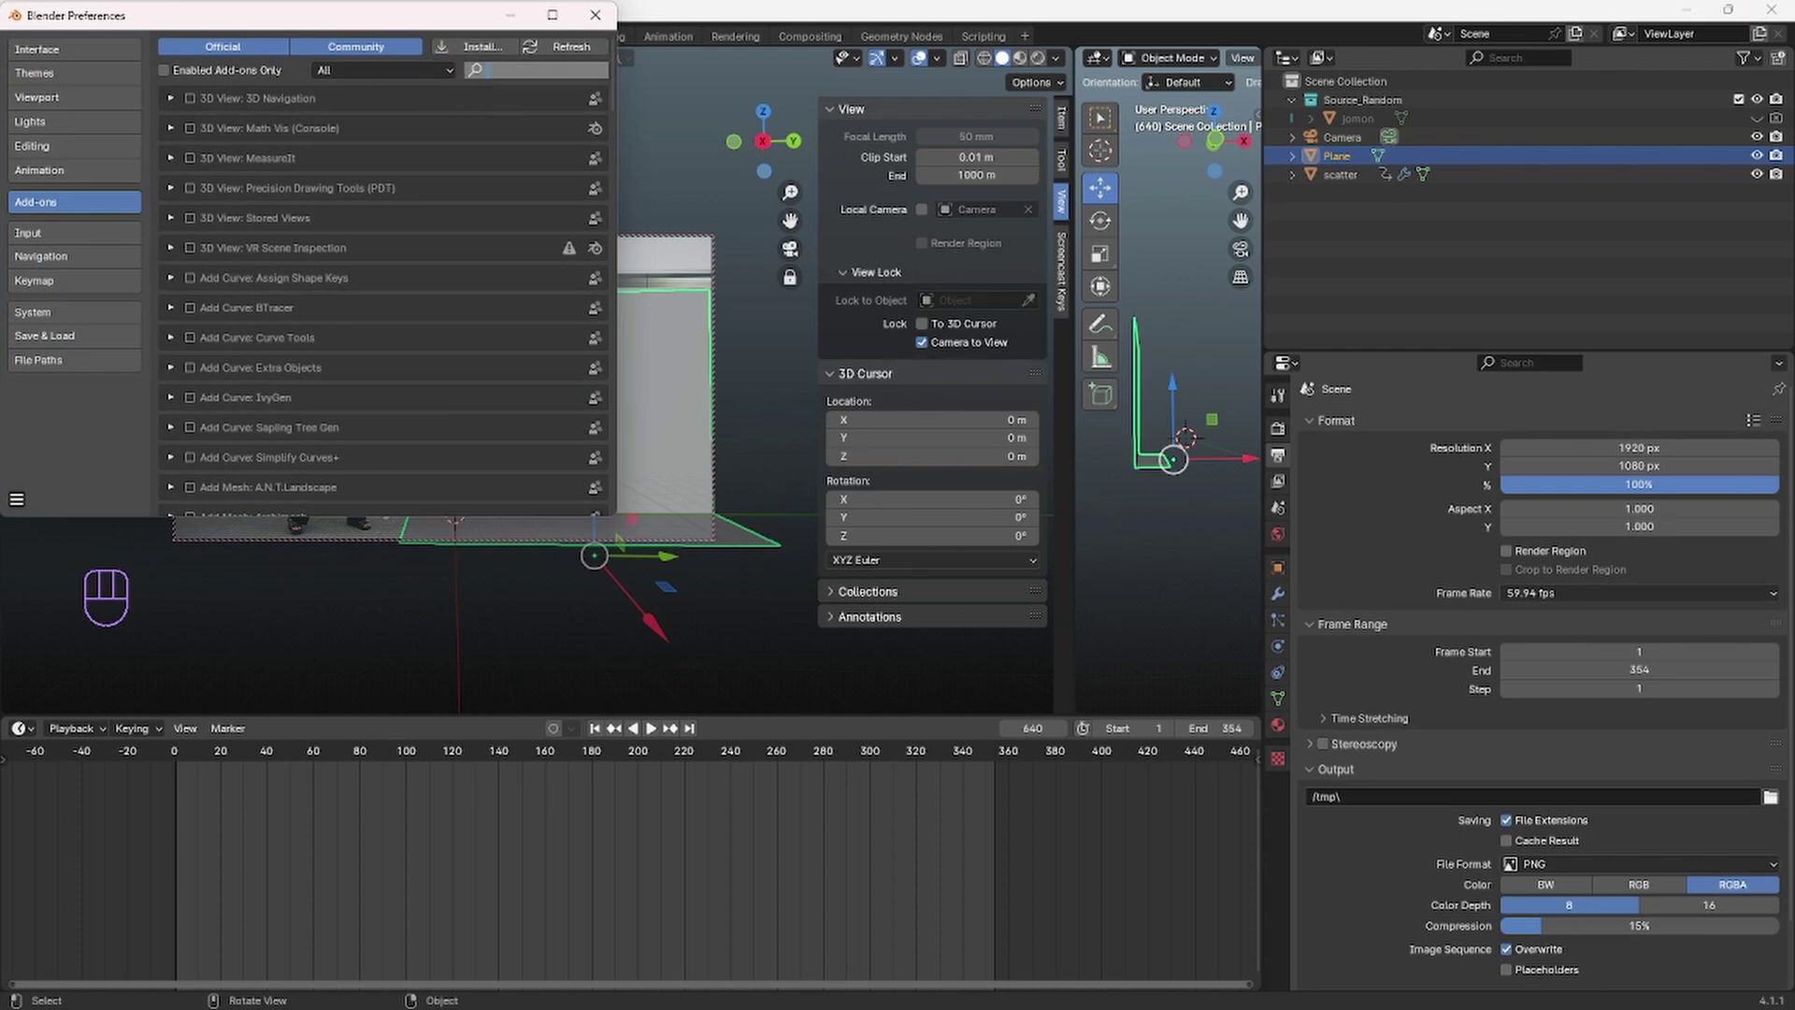
text(image)
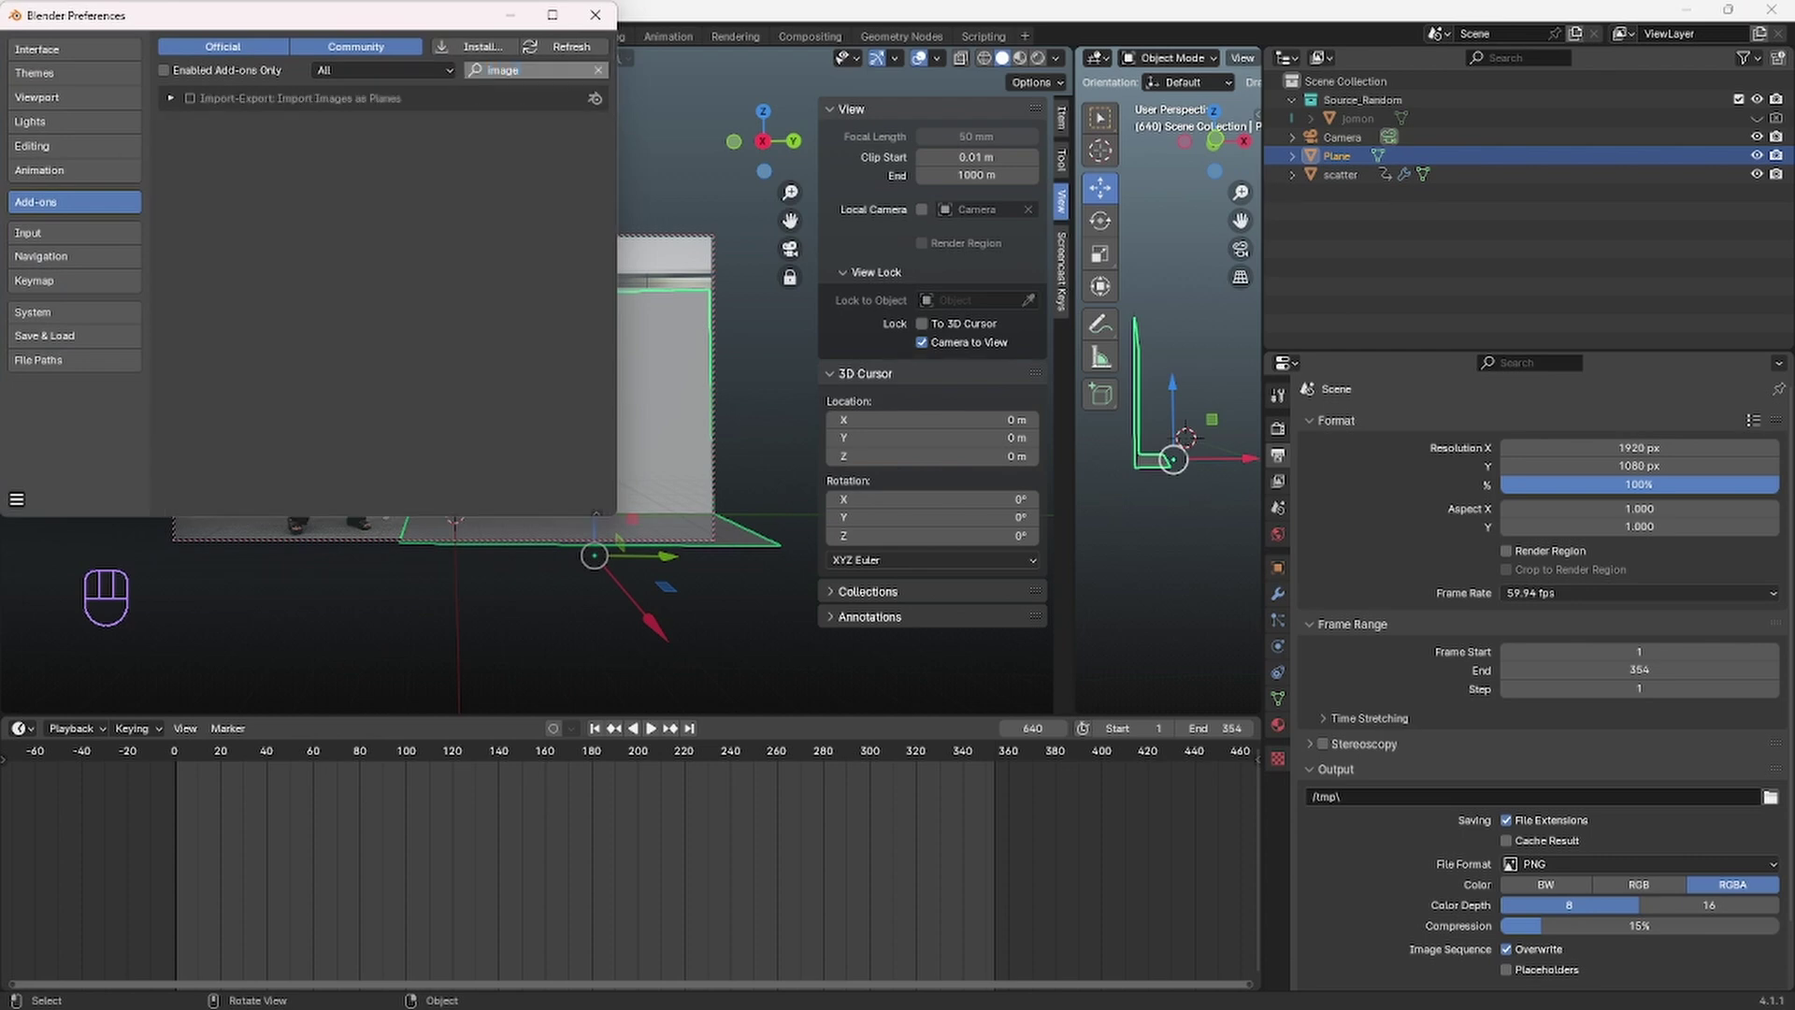
key(Return)
click(191, 99)
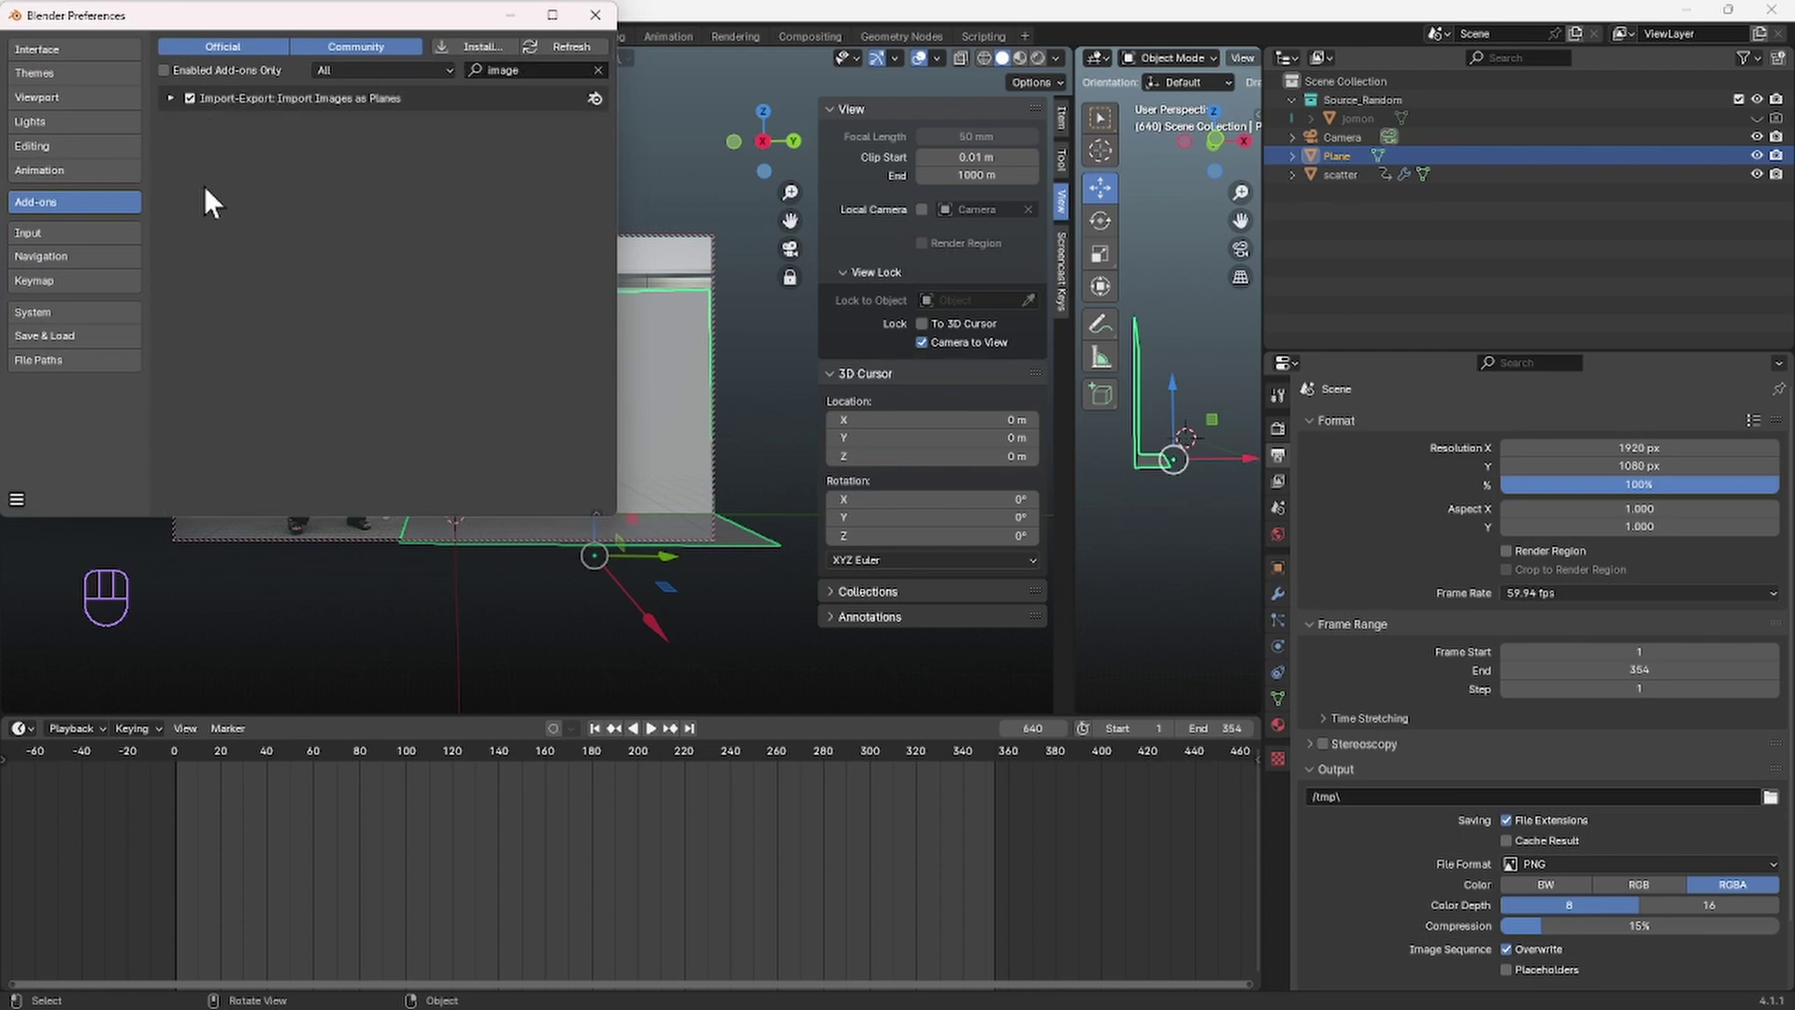
click(601, 24)
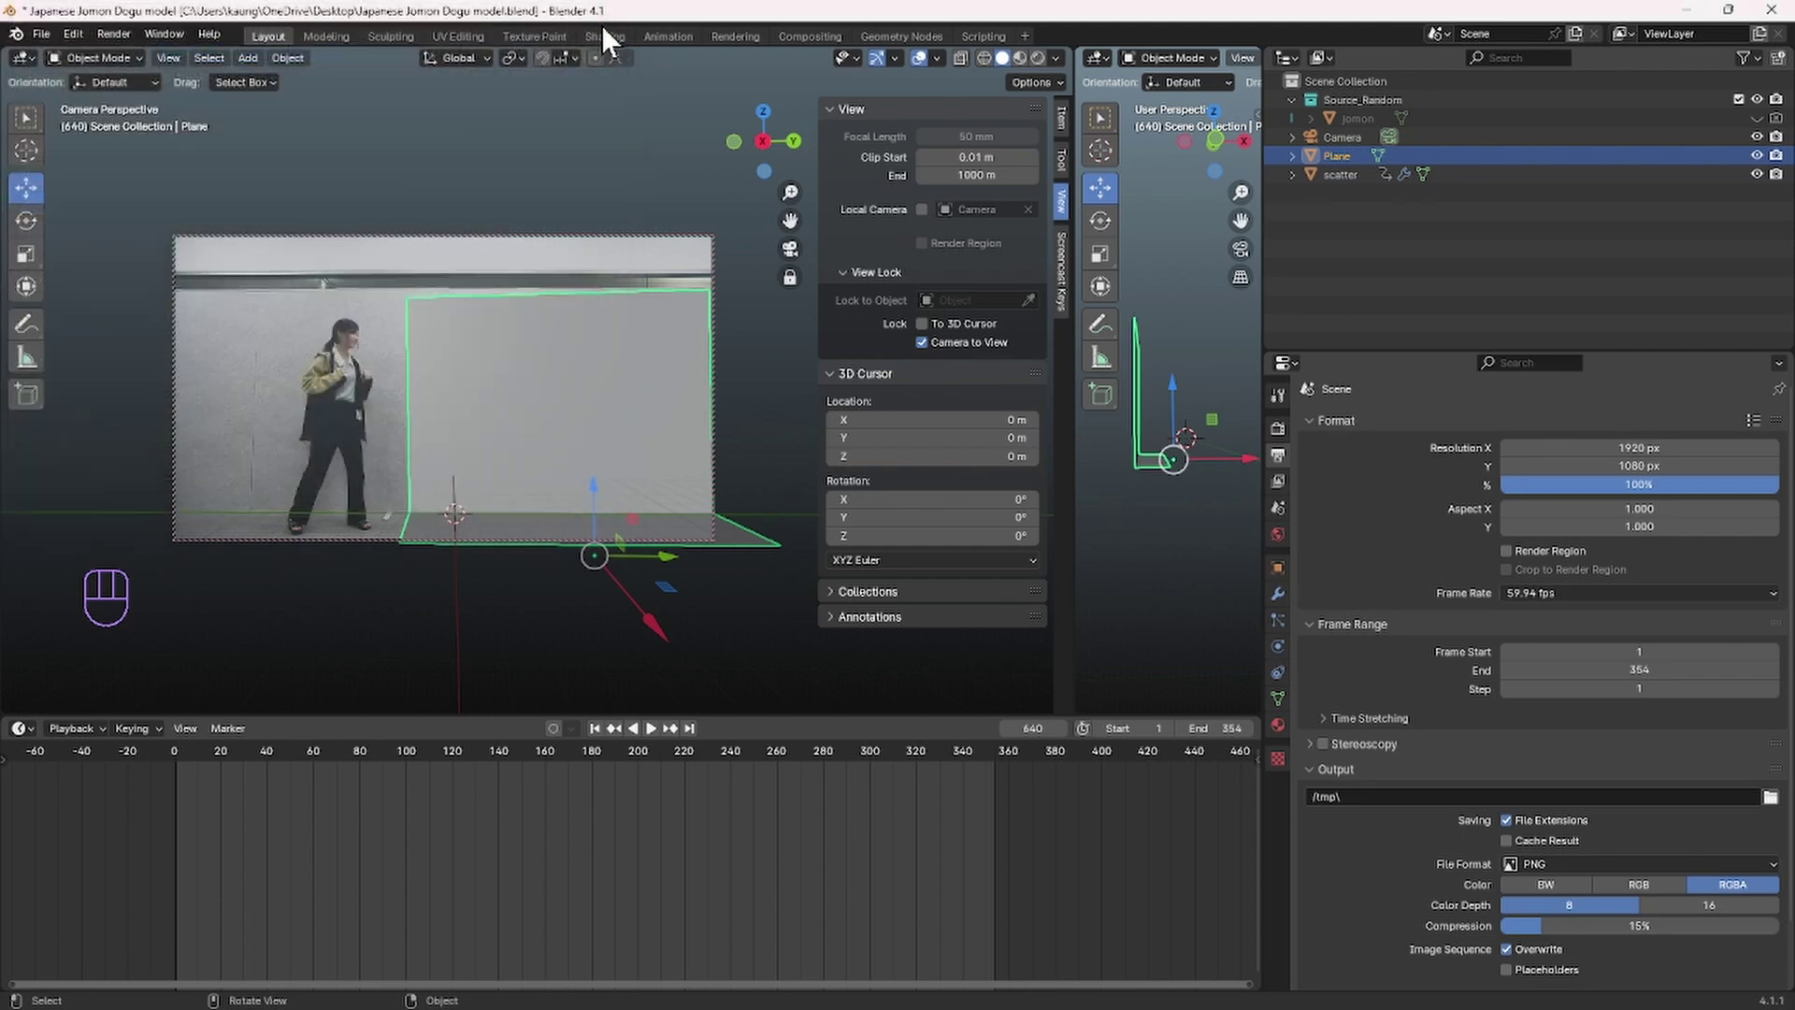
Step: Import C0619.MP4 from the Desktop as an image plane with the Principled material type
key(shift+a)
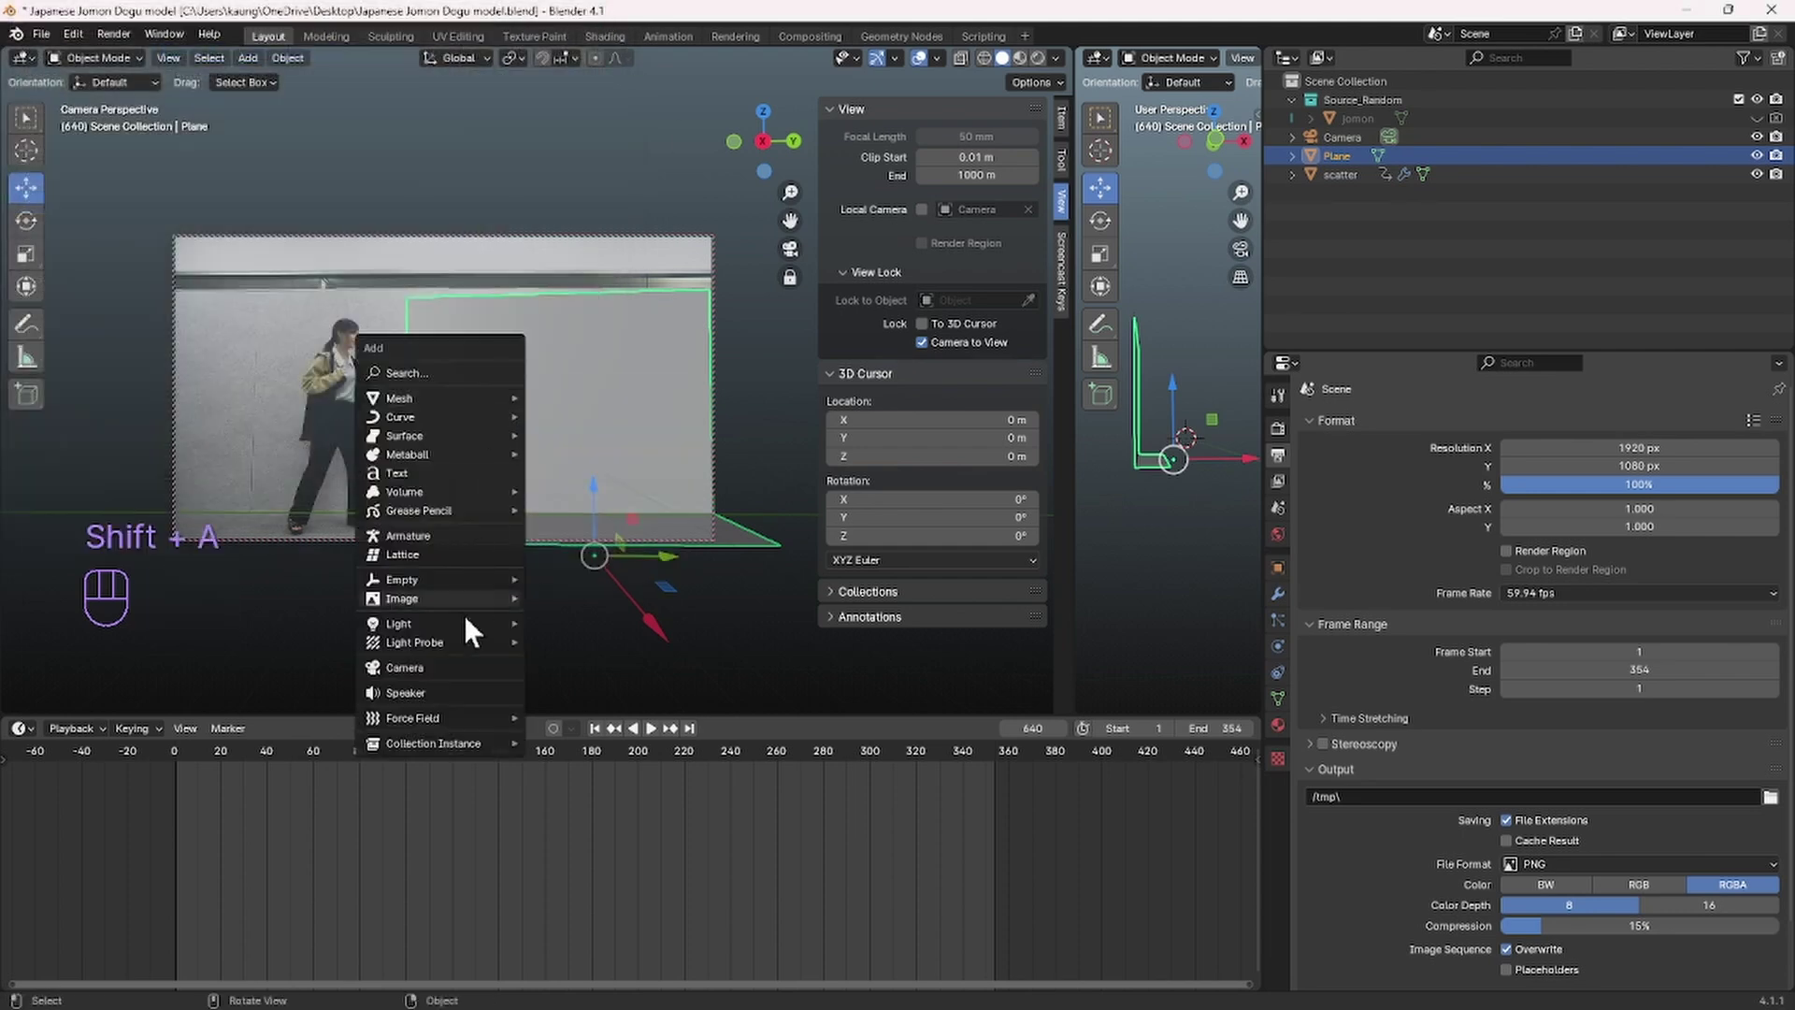
mouse_move(462, 598)
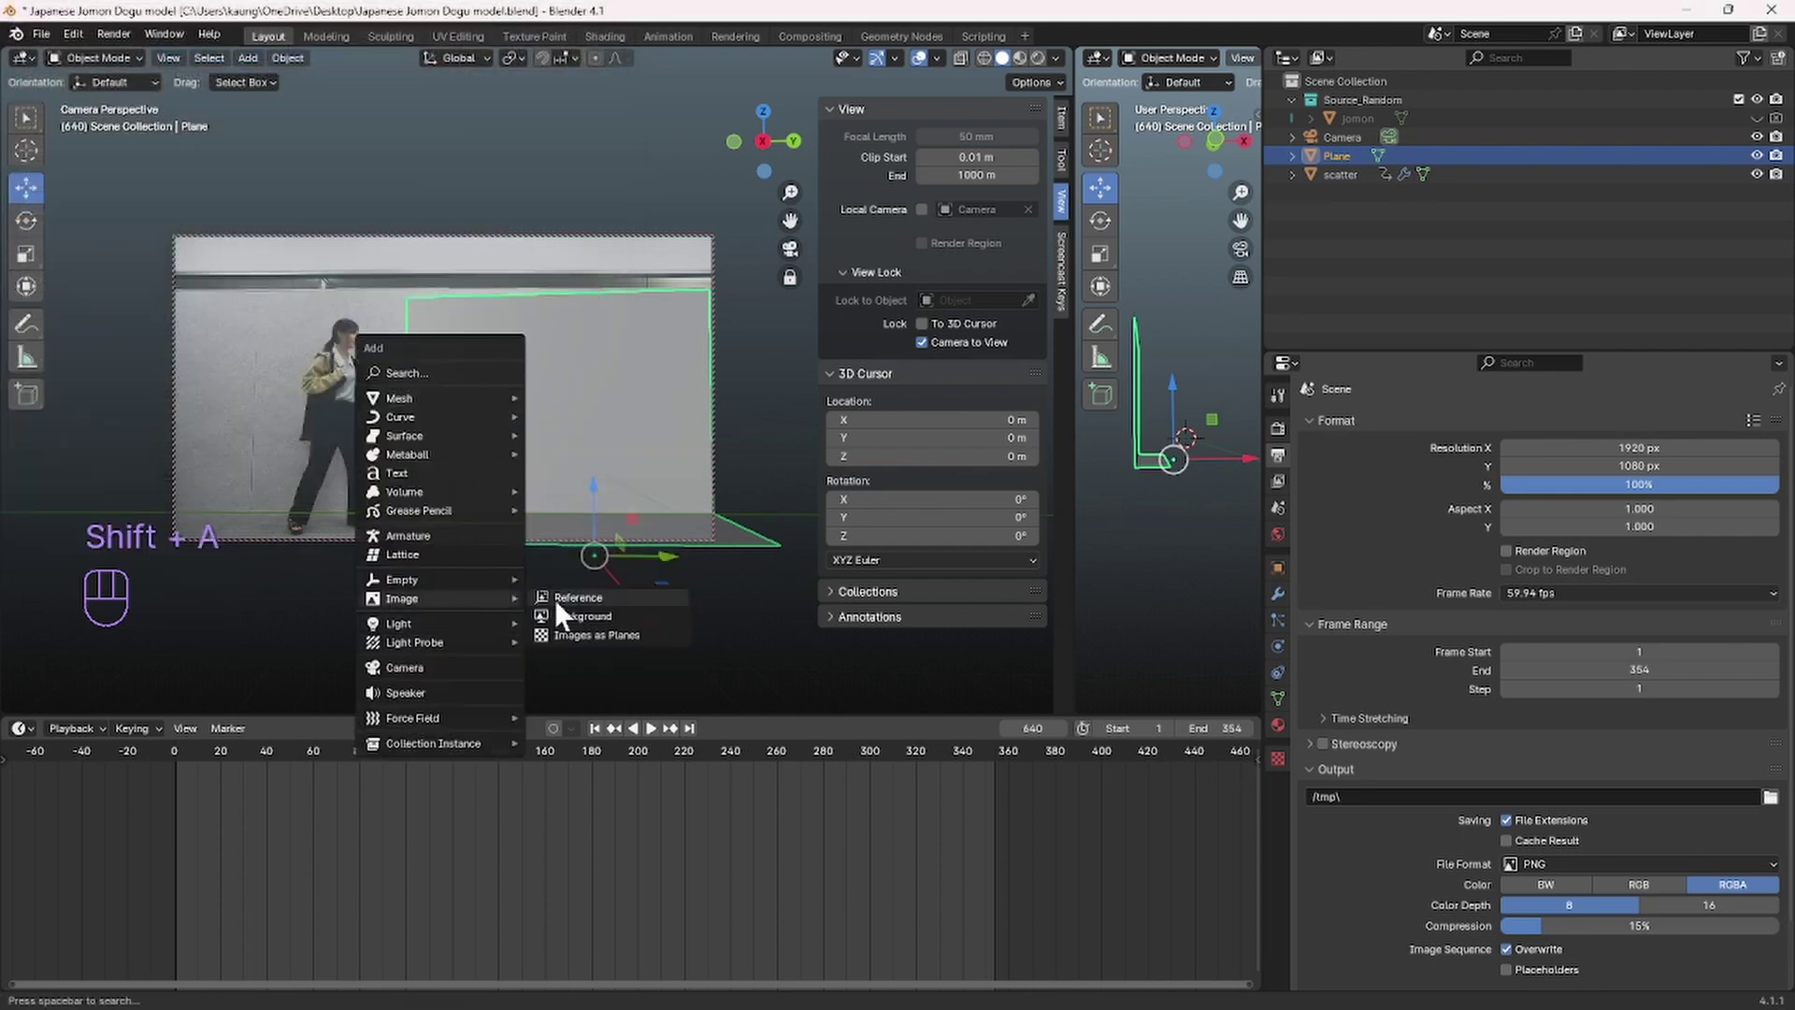
click(589, 636)
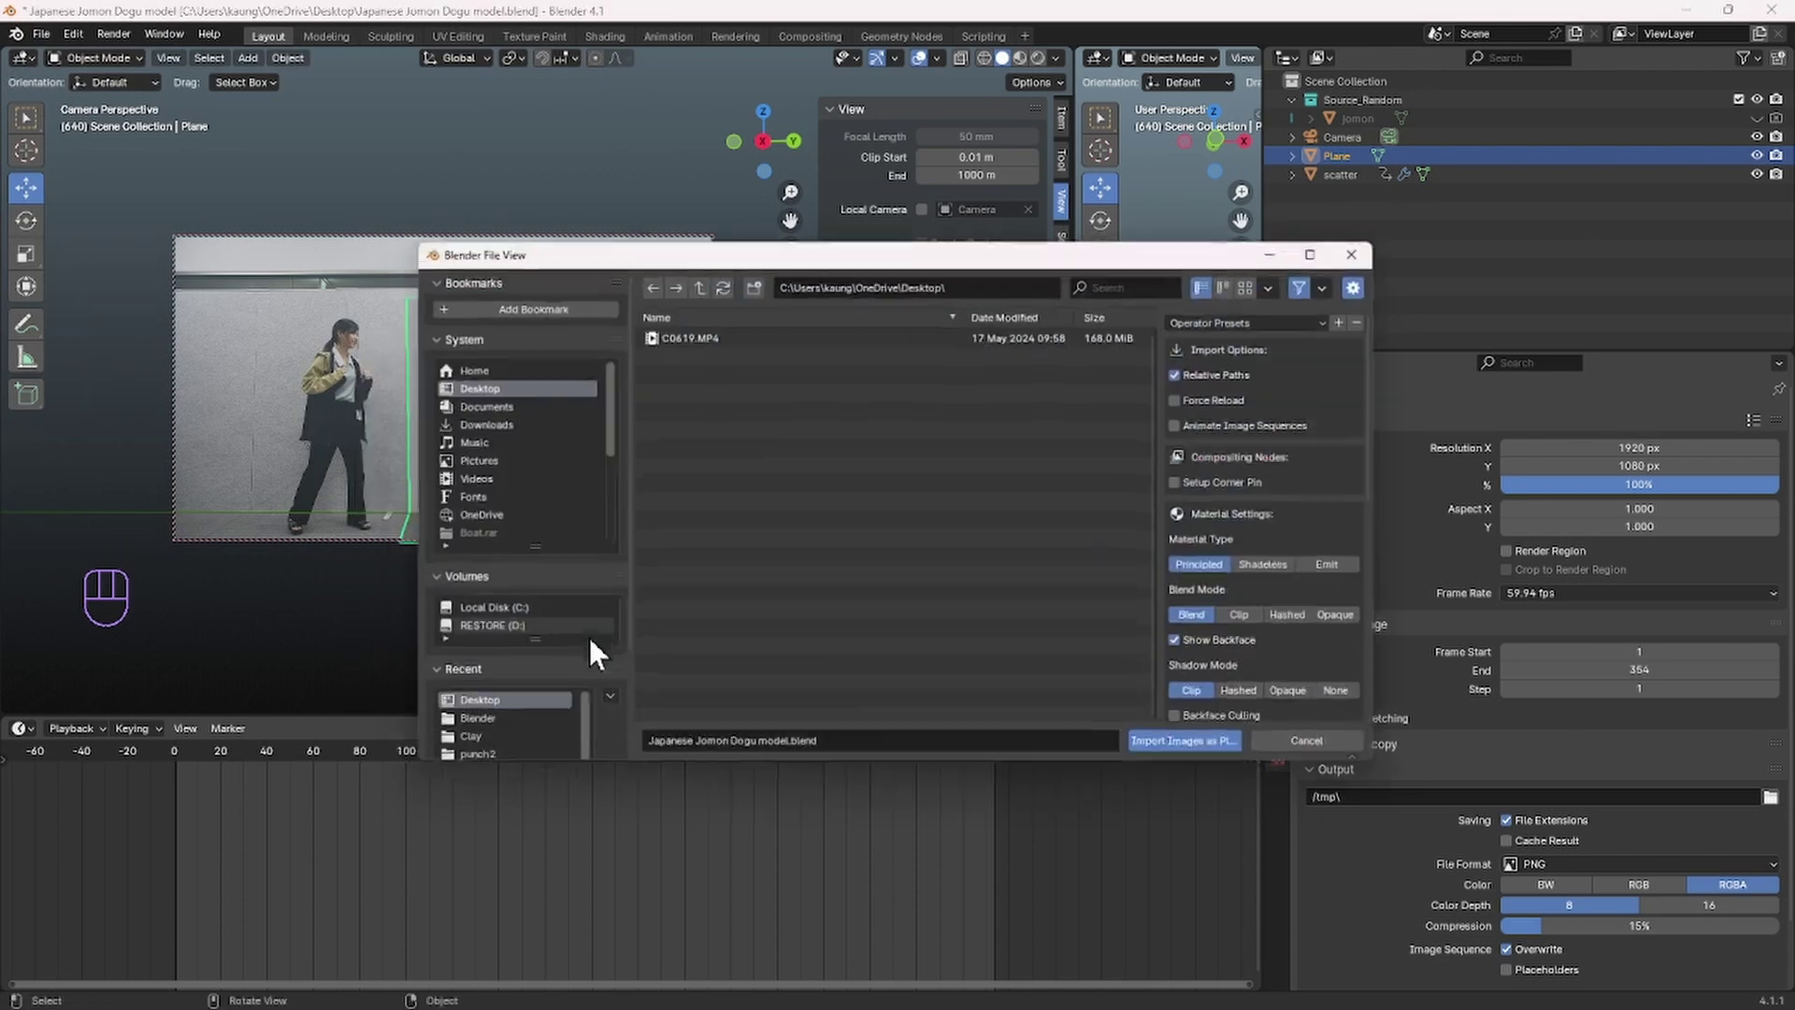
click(720, 332)
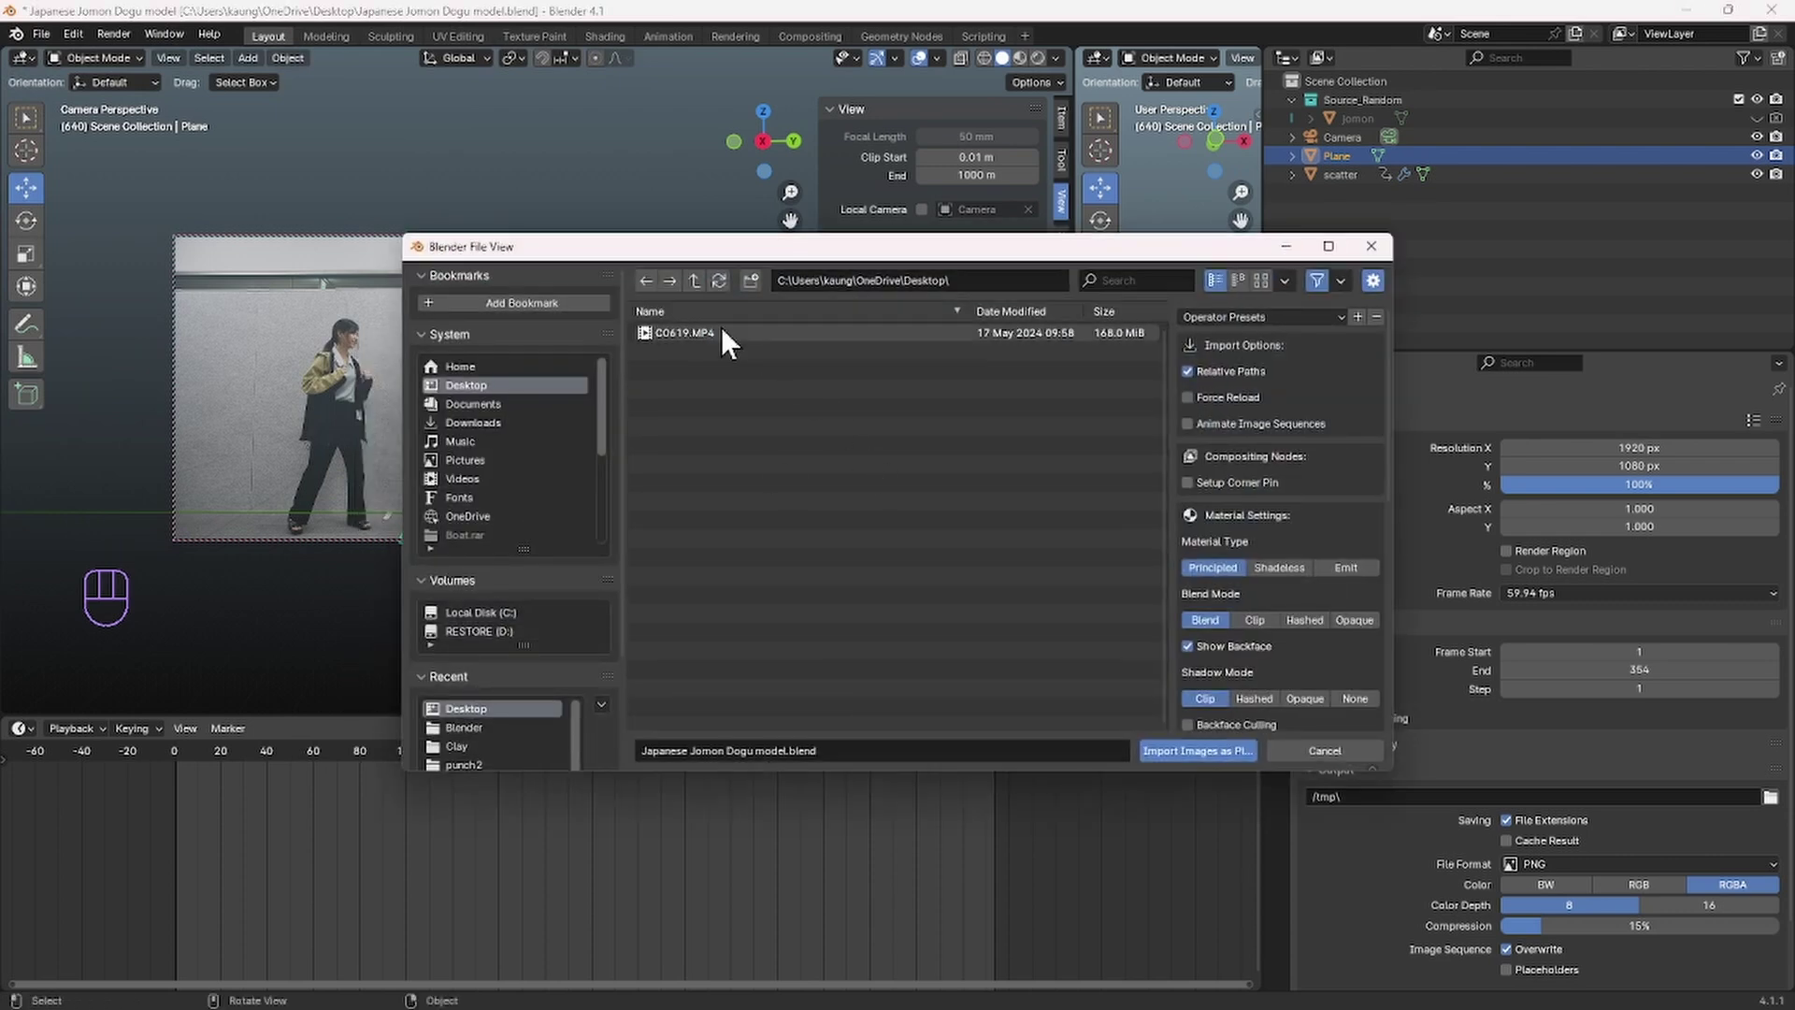
click(1181, 753)
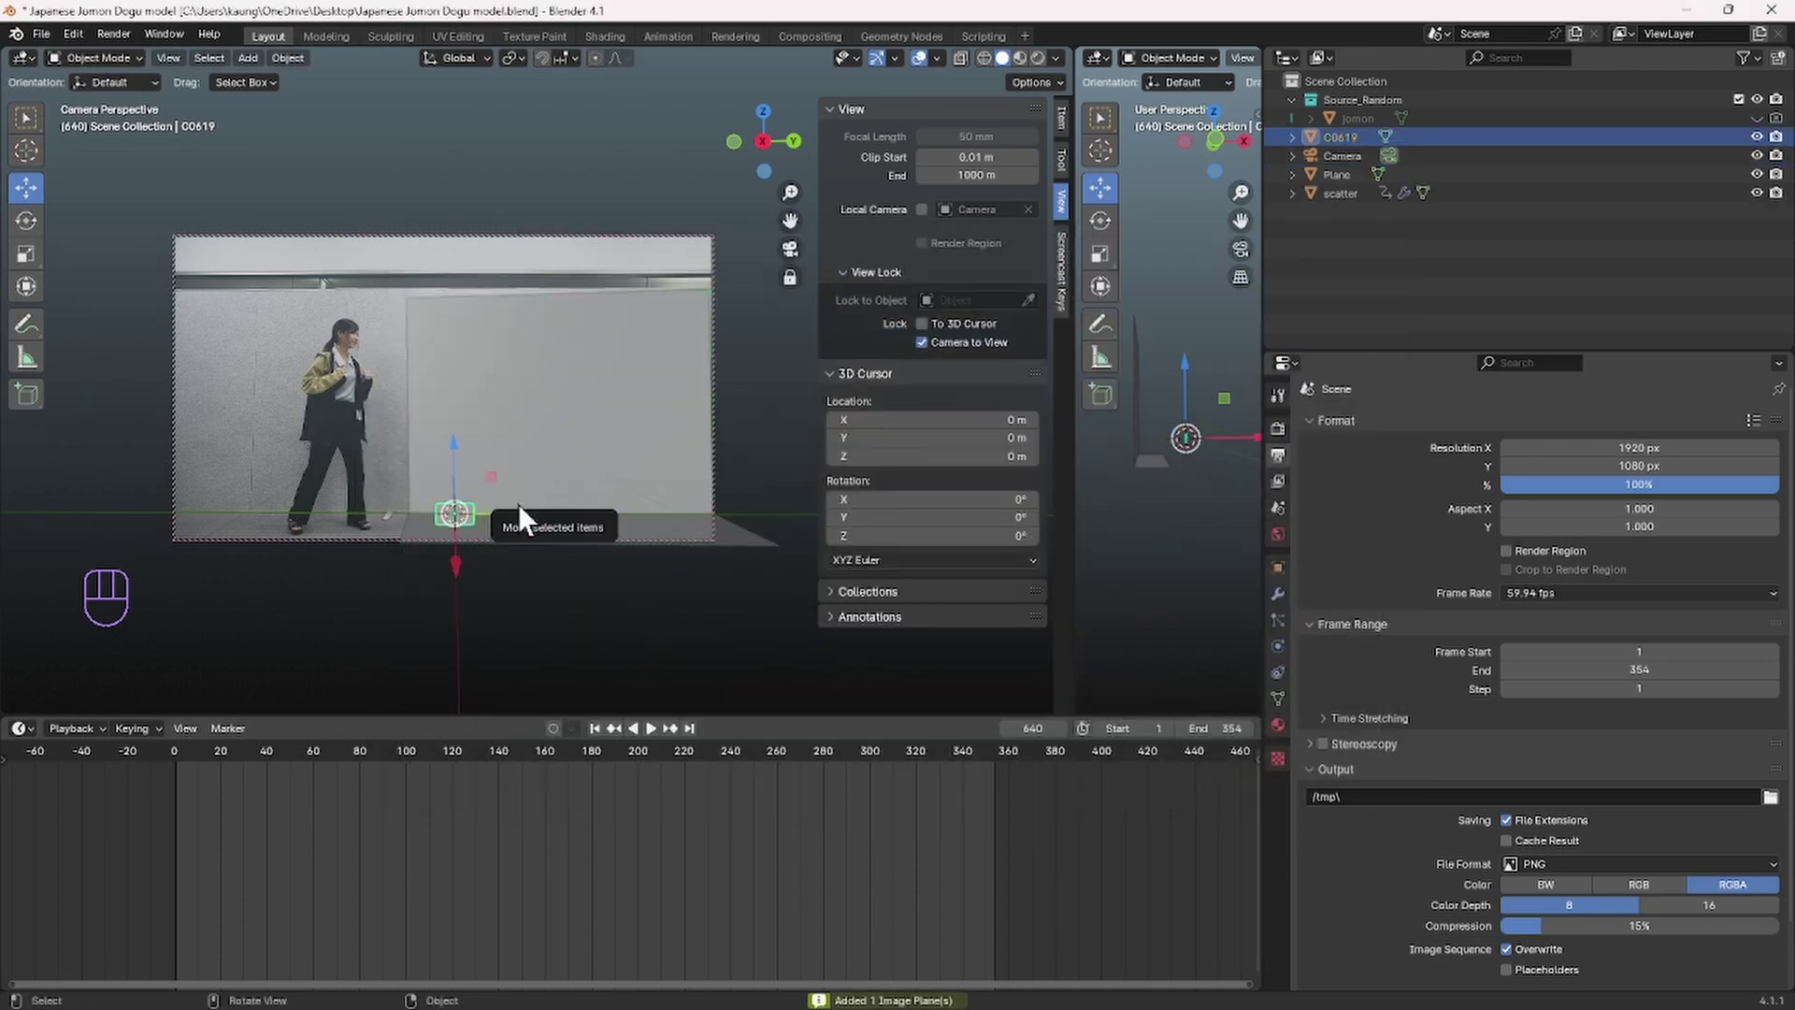
Step: Scale up the C0619 video plane and raise it along Z so it covers the camera frame, widening the second viewport
key(s)
click(1159, 449)
middle_drag(1160, 449, 1220, 393)
drag(1261, 345, 1686, 374)
middle_drag(1458, 449, 1337, 551)
drag(454, 439, 461, 314)
Step: Rotate the C0619 plane about Z and adjust its scale so its edges line up with the camera frame
key(r)
key(z)
click(1457, 271)
key(s)
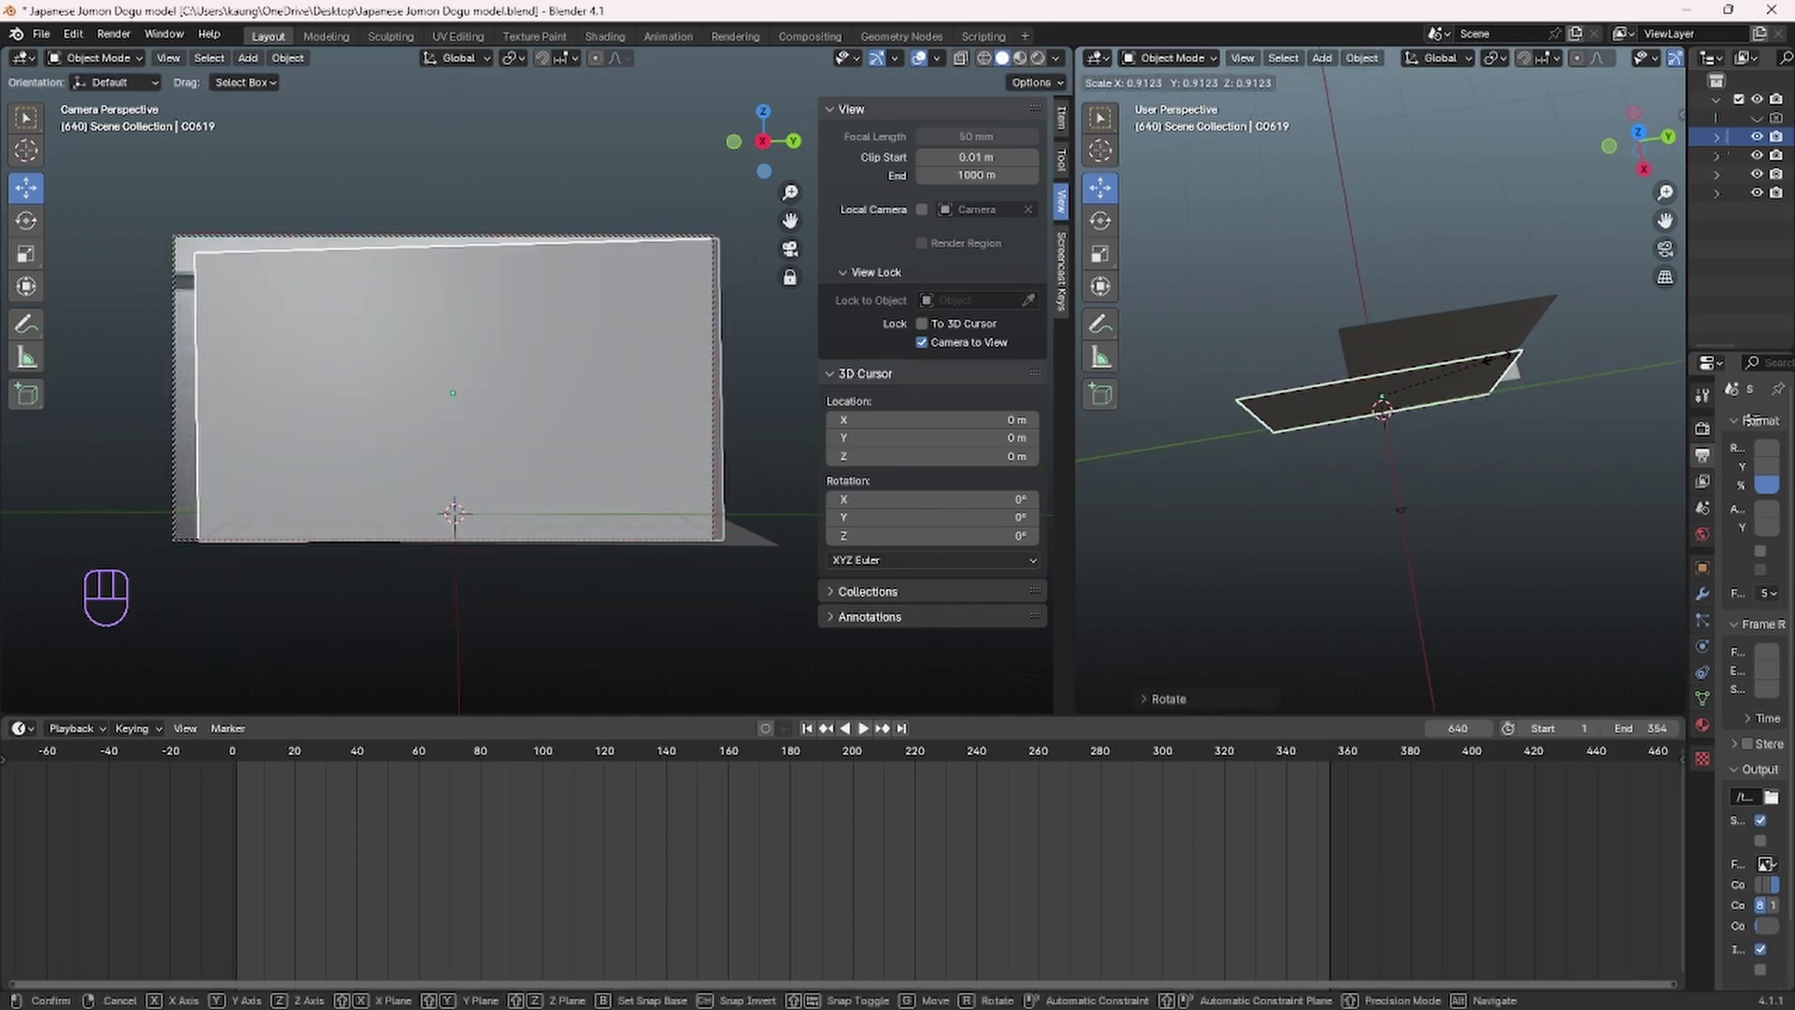
click(1501, 358)
key(r)
key(z)
click(1281, 342)
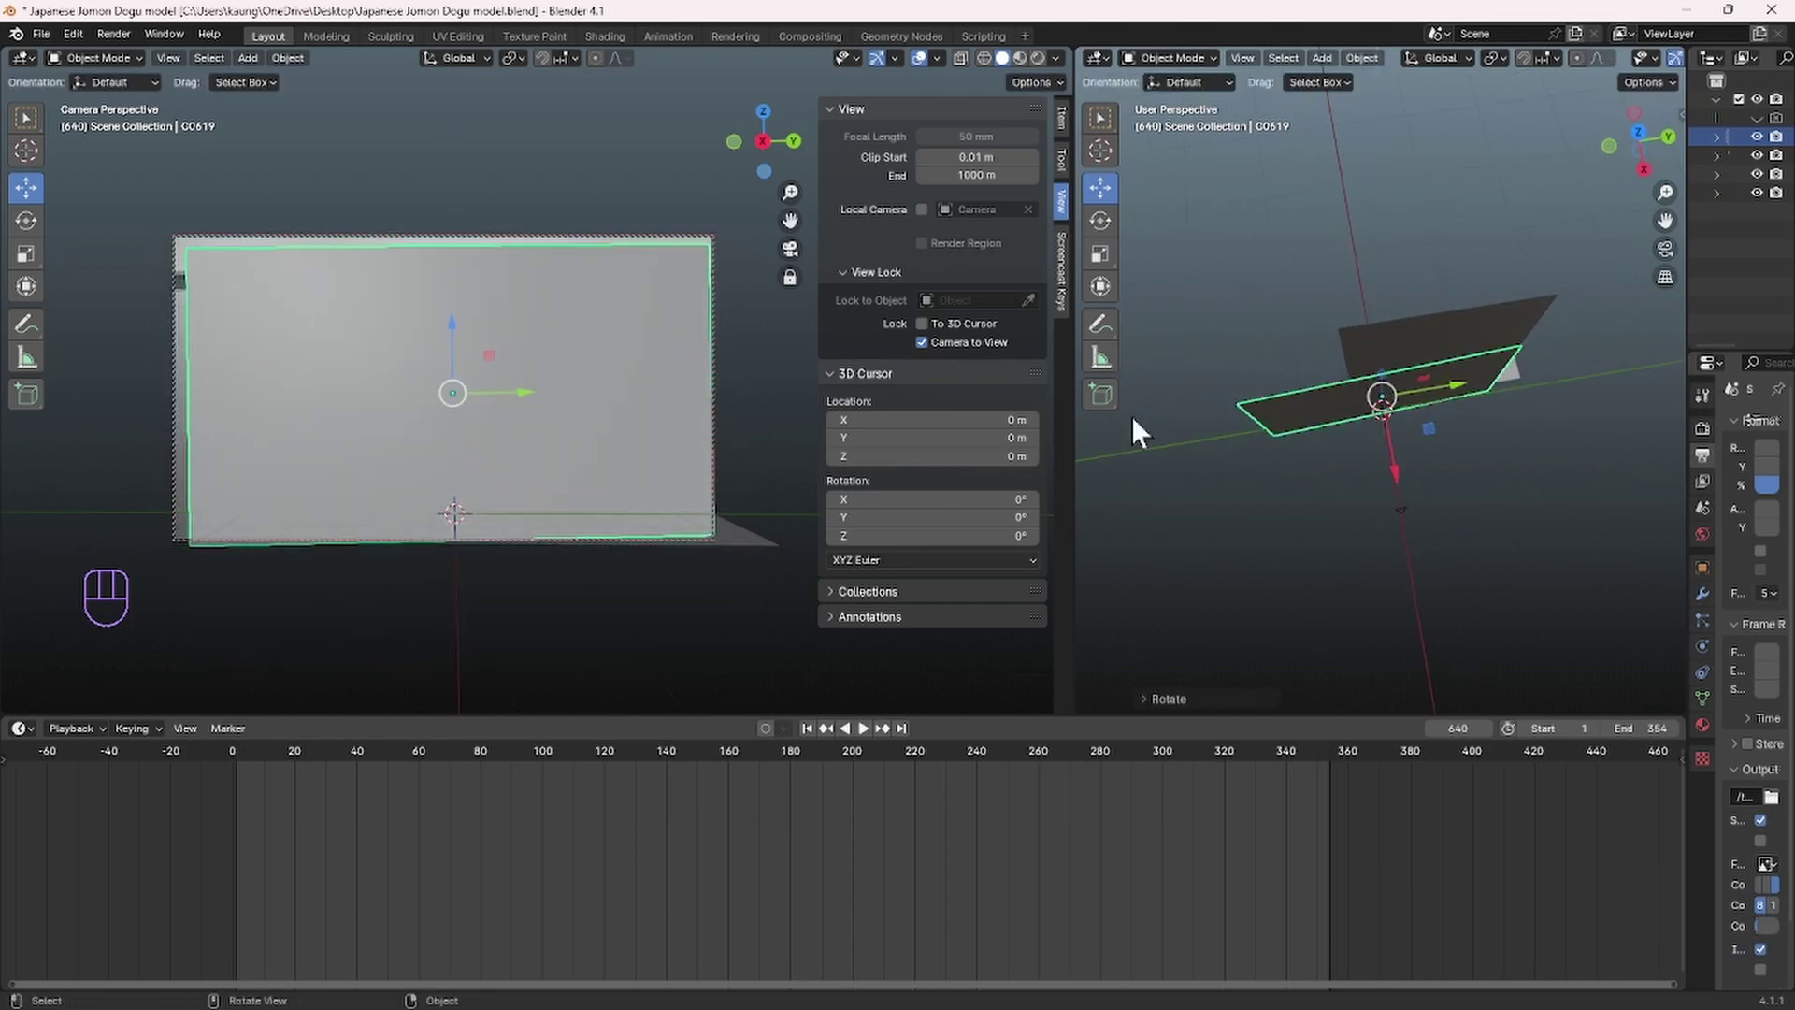
Step: Switch the camera viewport to rendered shading
click(1036, 60)
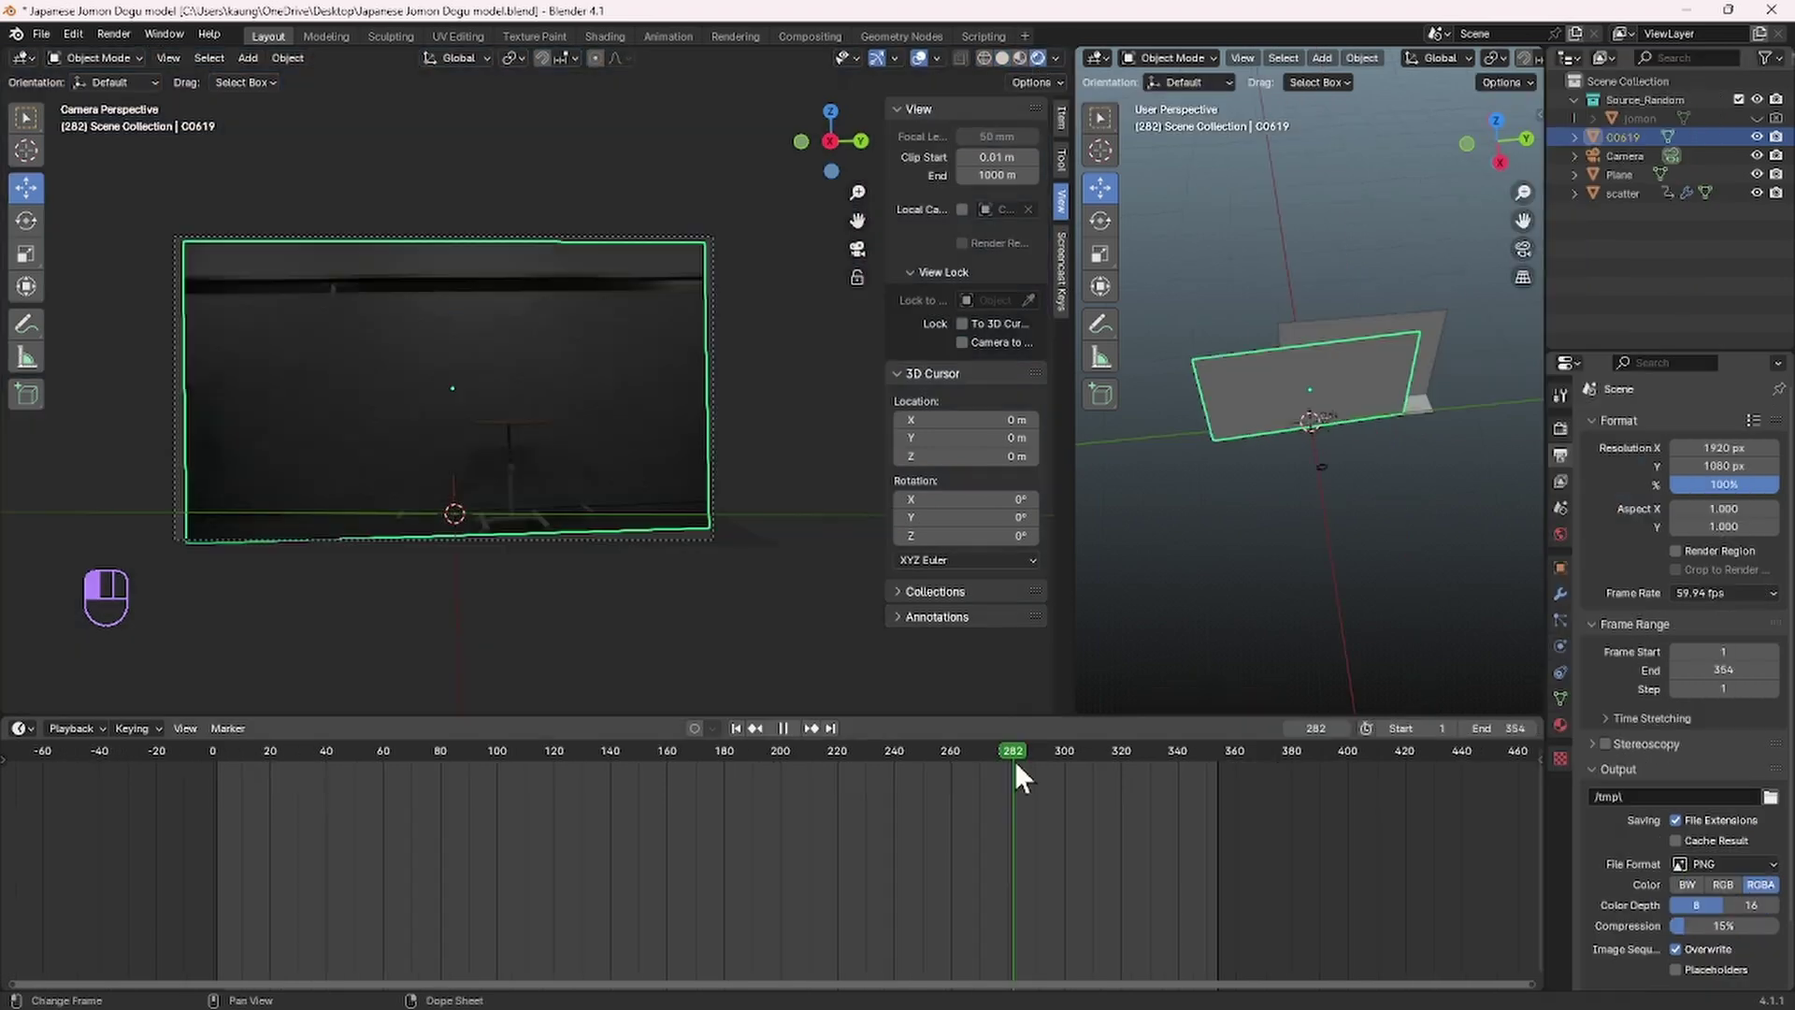
Step: In the C0619 material, move the movie texture node clear of the shader node and set its start frame to -276
key(space)
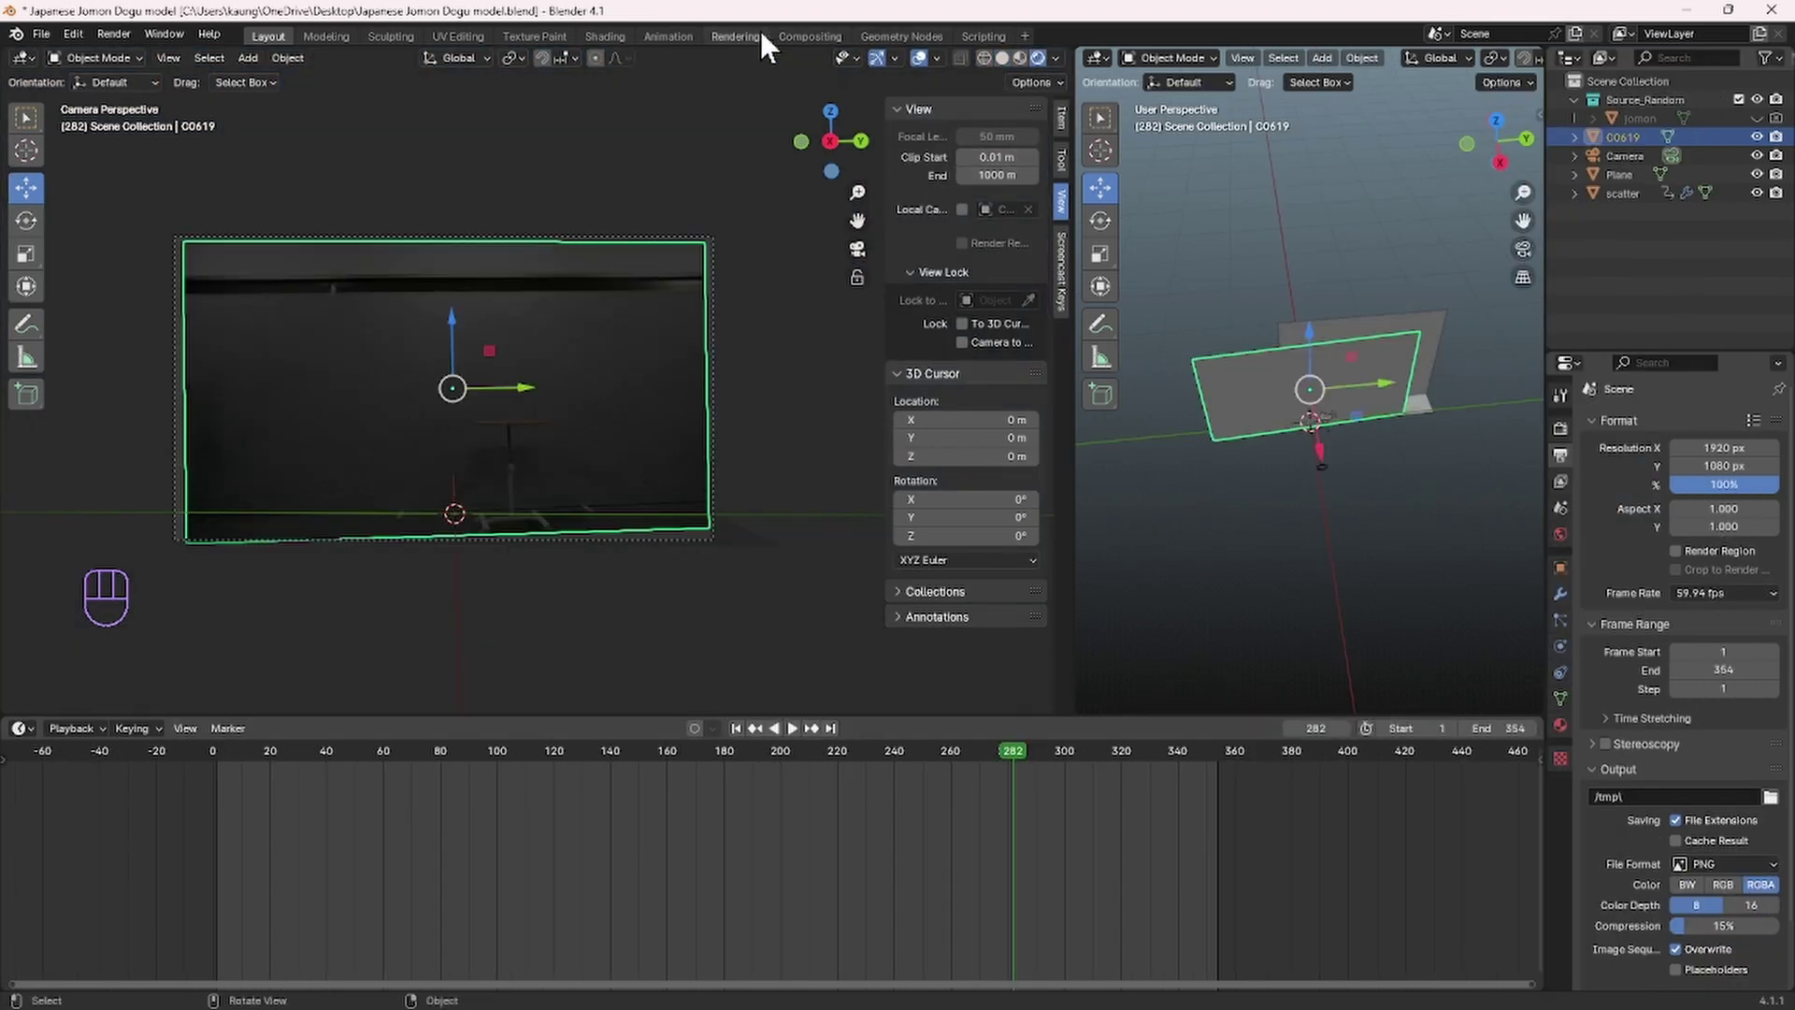
click(604, 35)
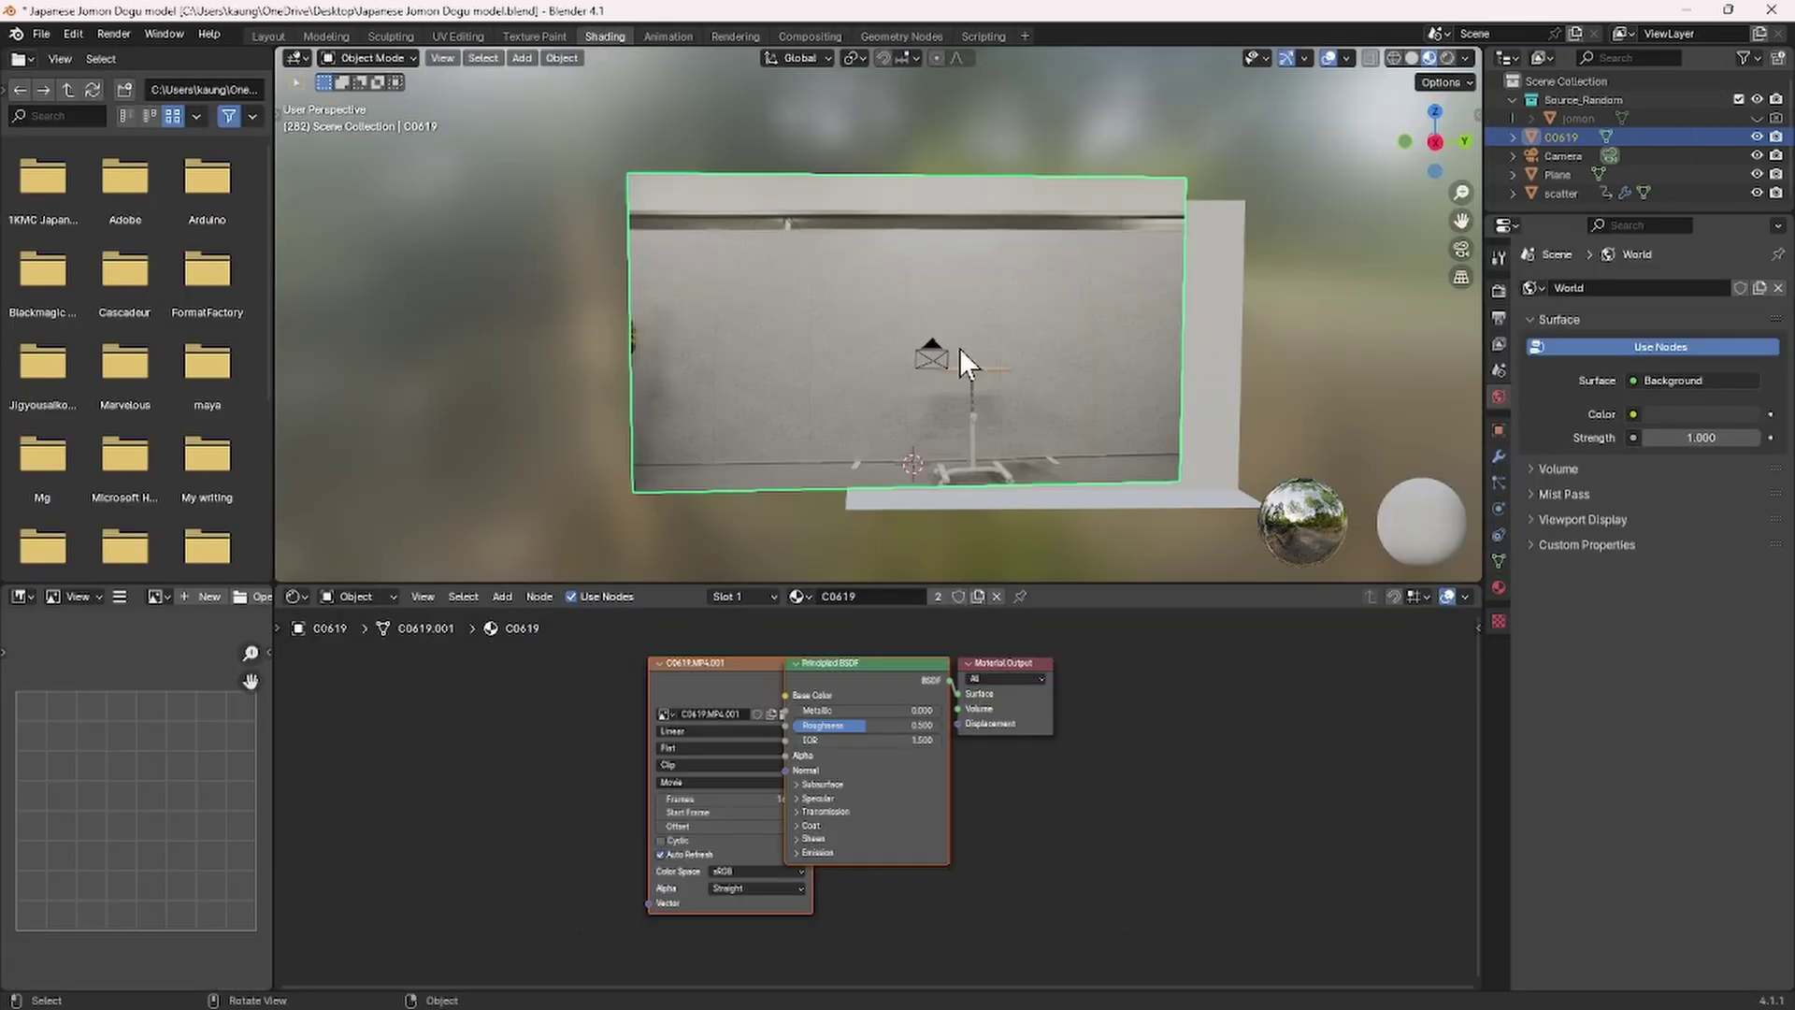
drag(742, 663, 611, 653)
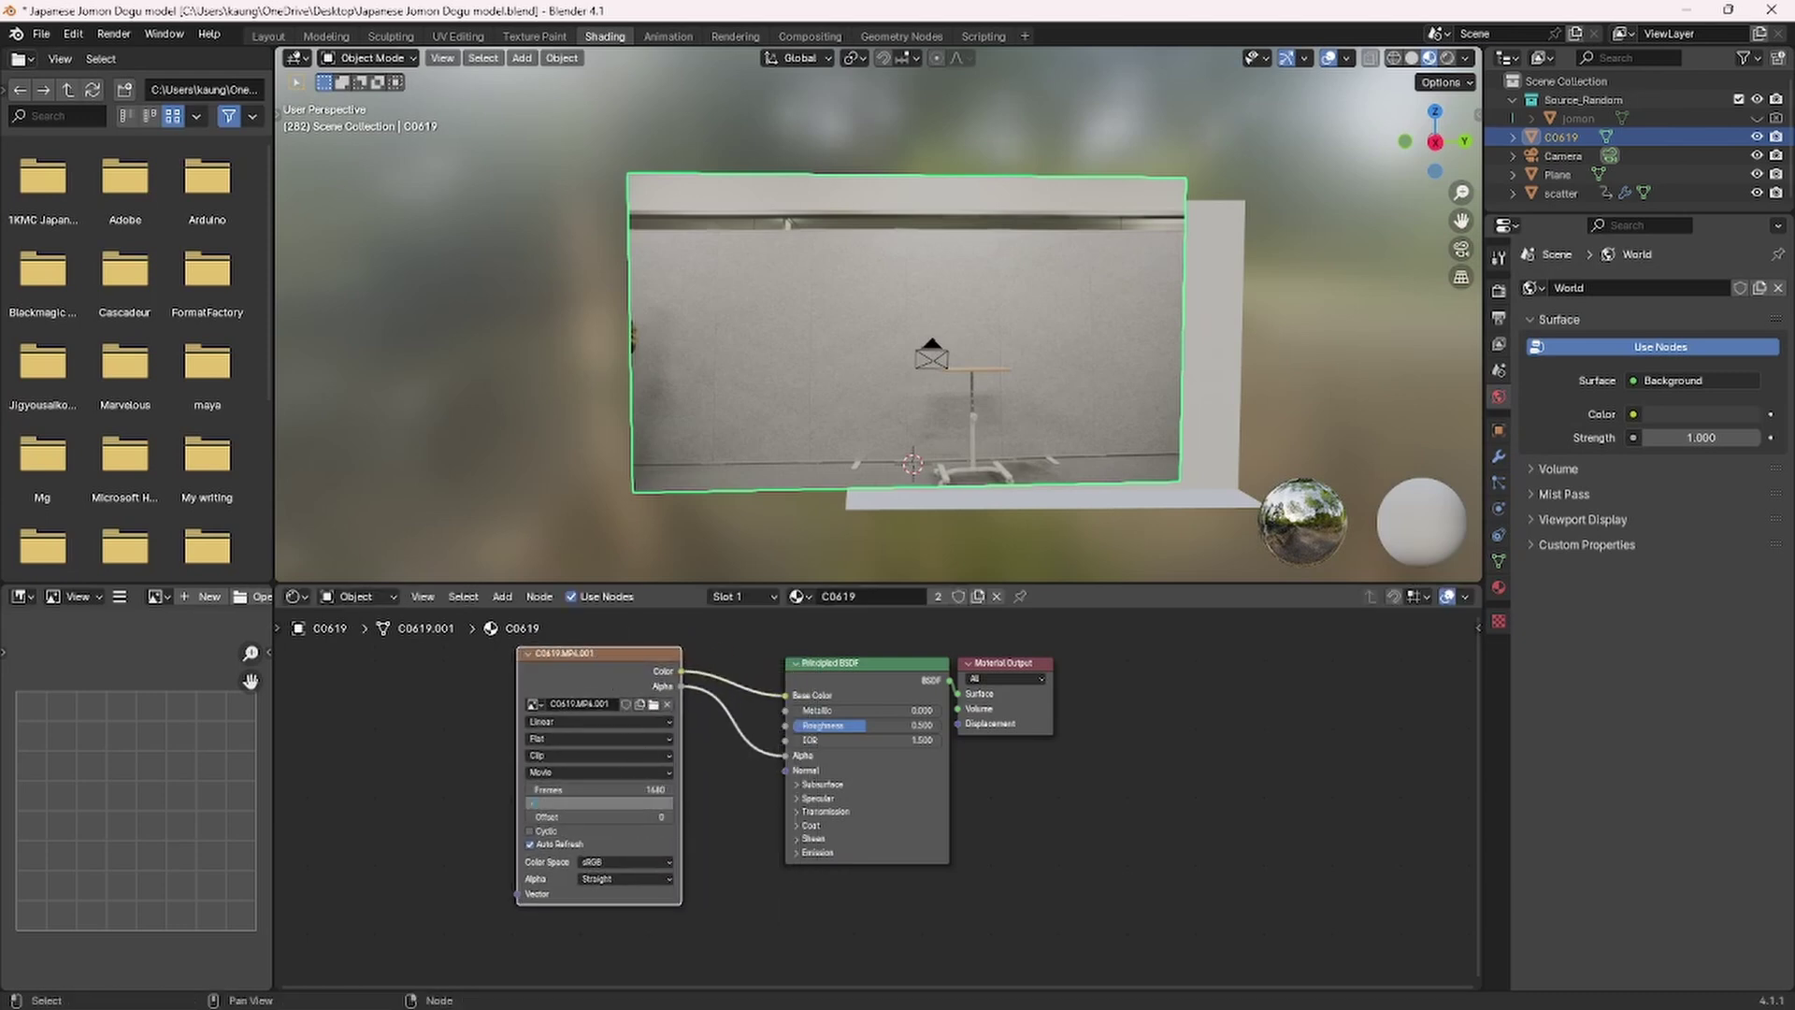
key(Return)
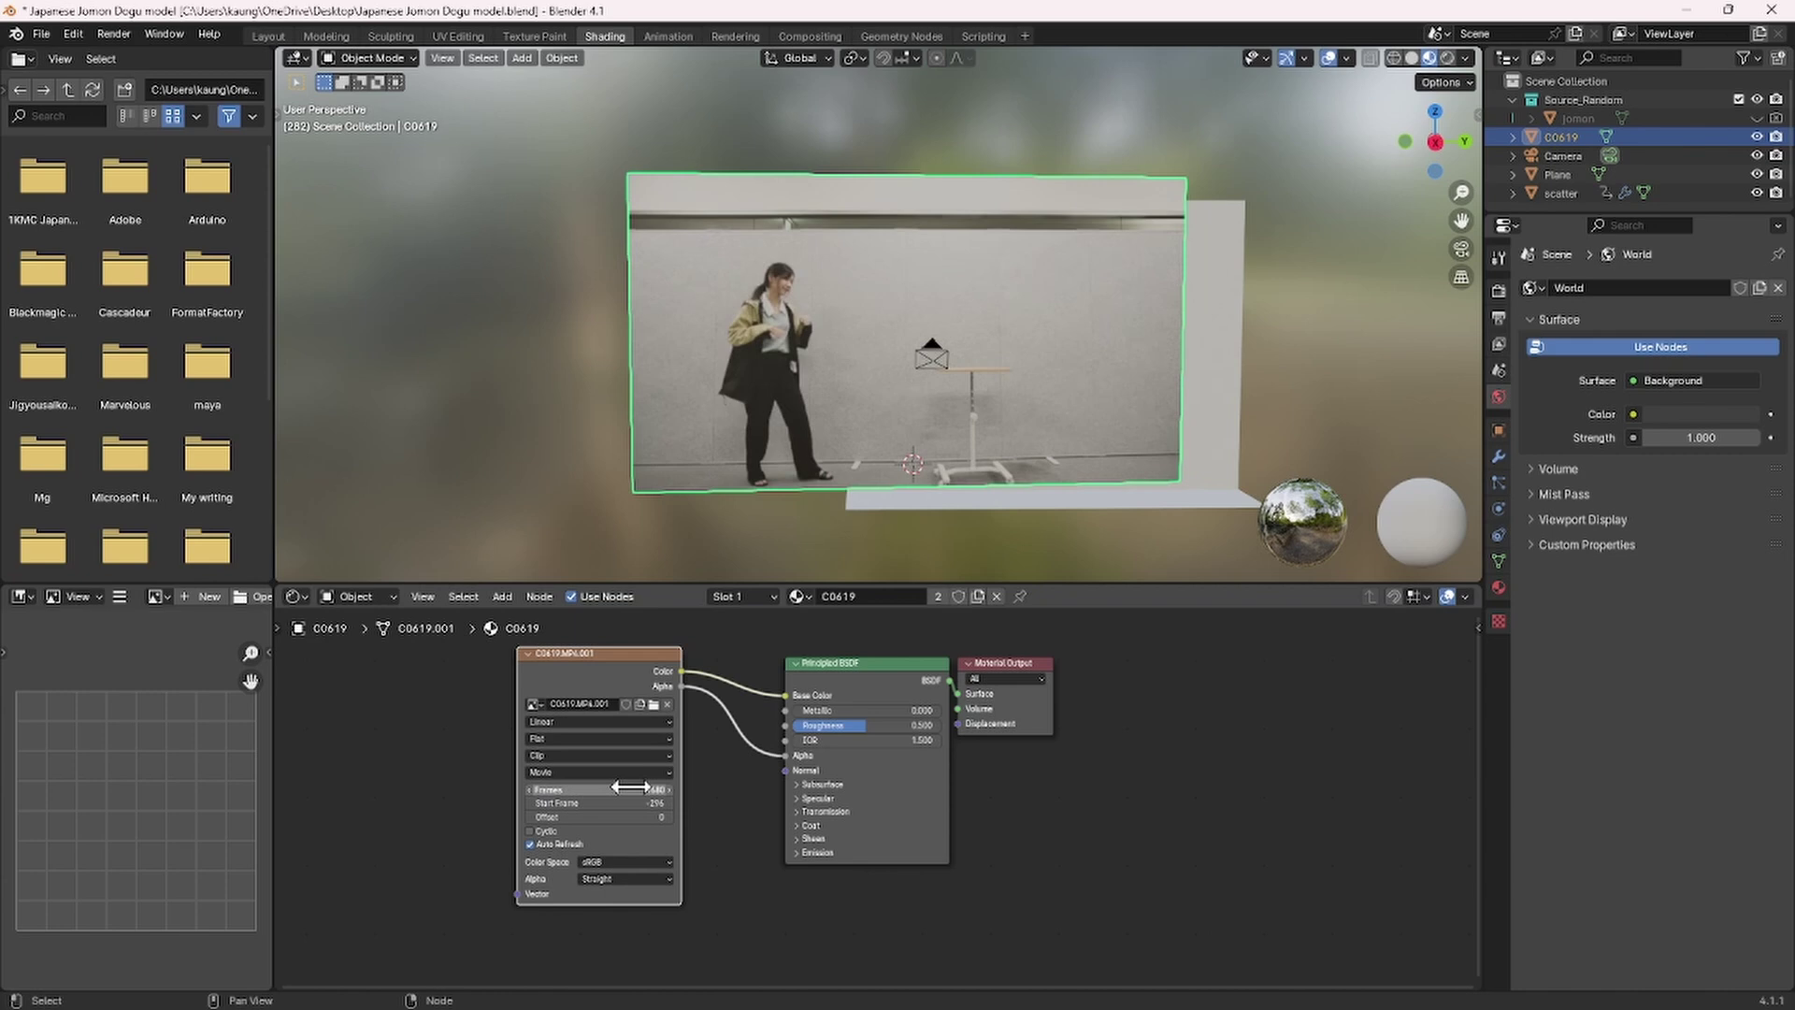
click(267, 34)
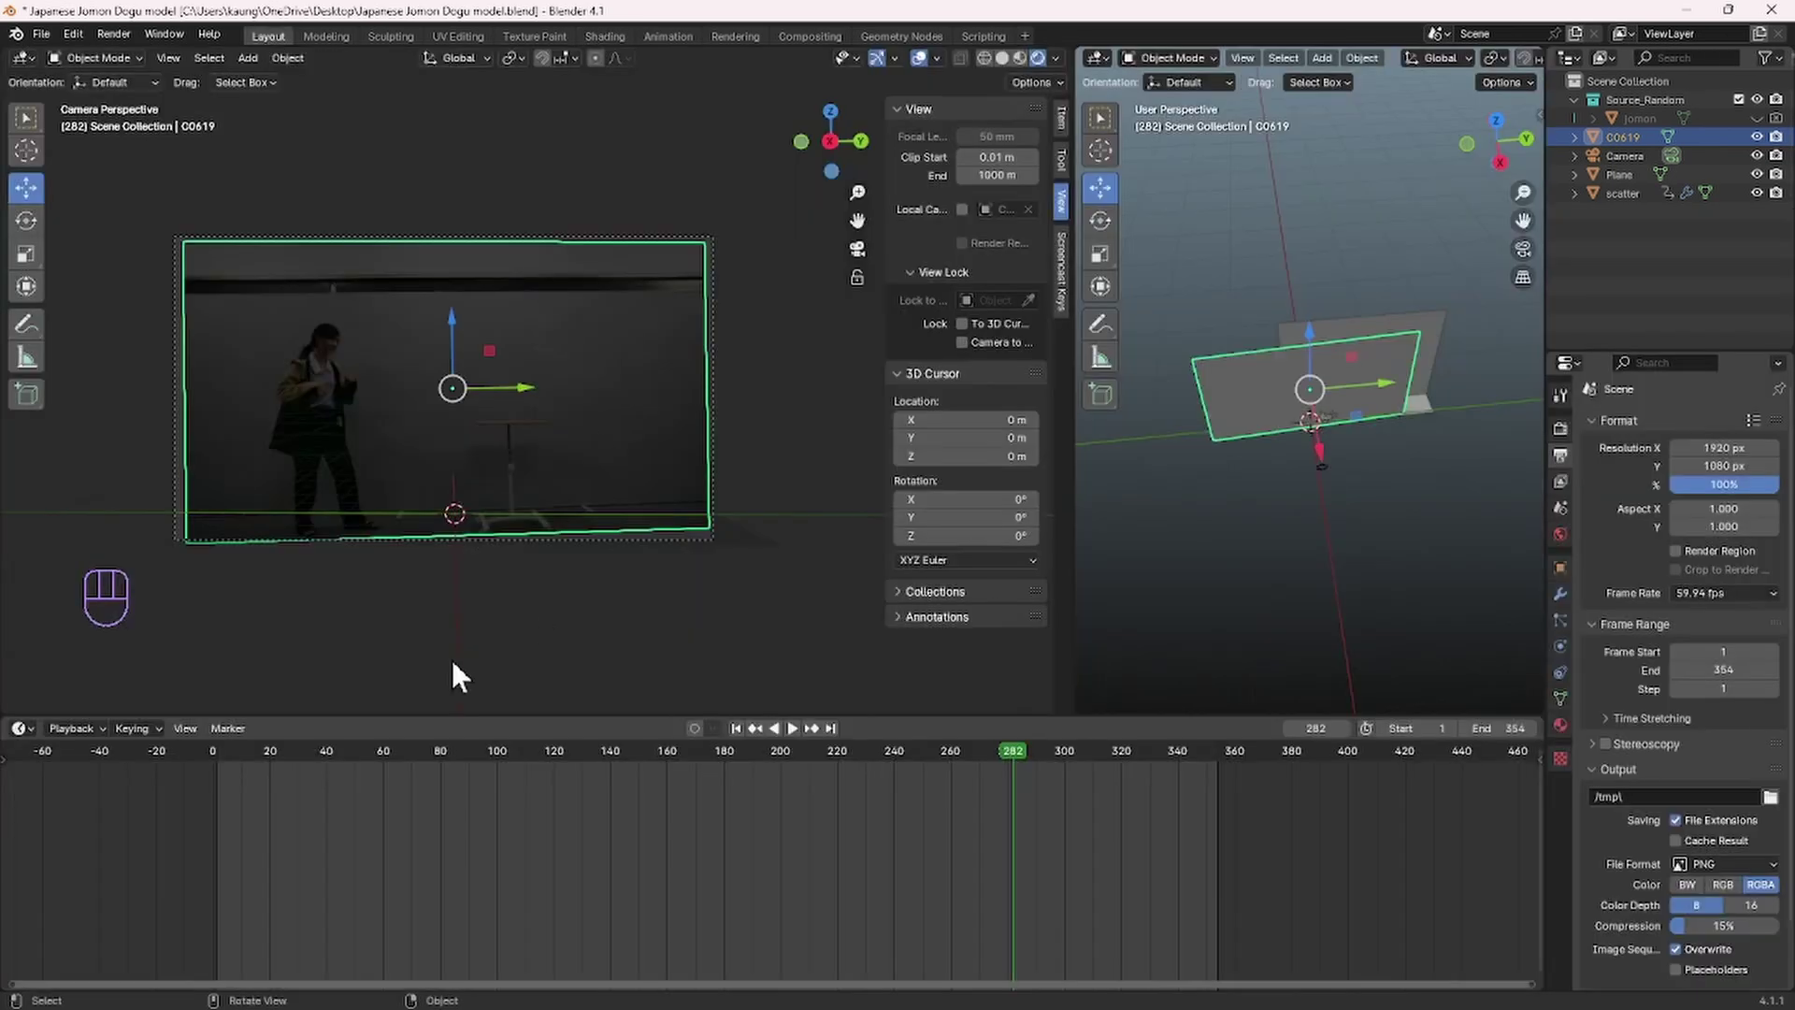
Step: Go to frame 129, inspect the scatter object, and unhide and select the jomon source object
drag(1023, 809, 649, 754)
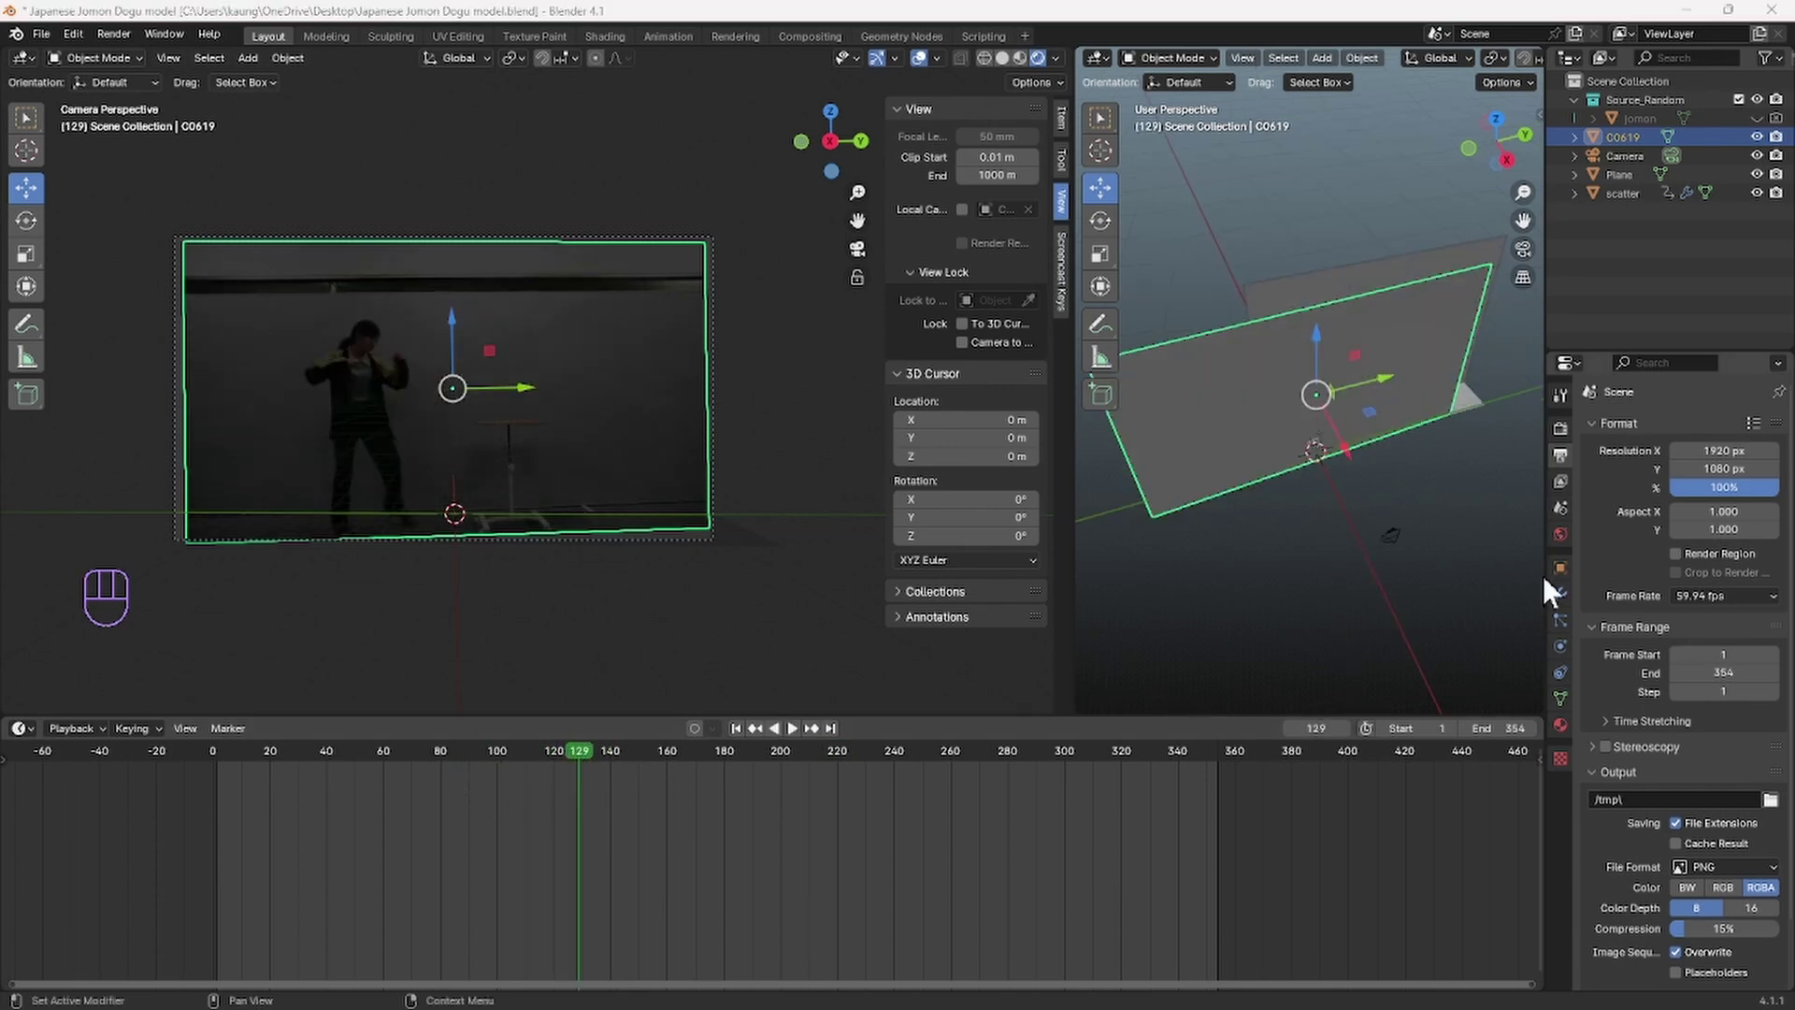
scroll(1298, 475, up, 4)
click(1322, 503)
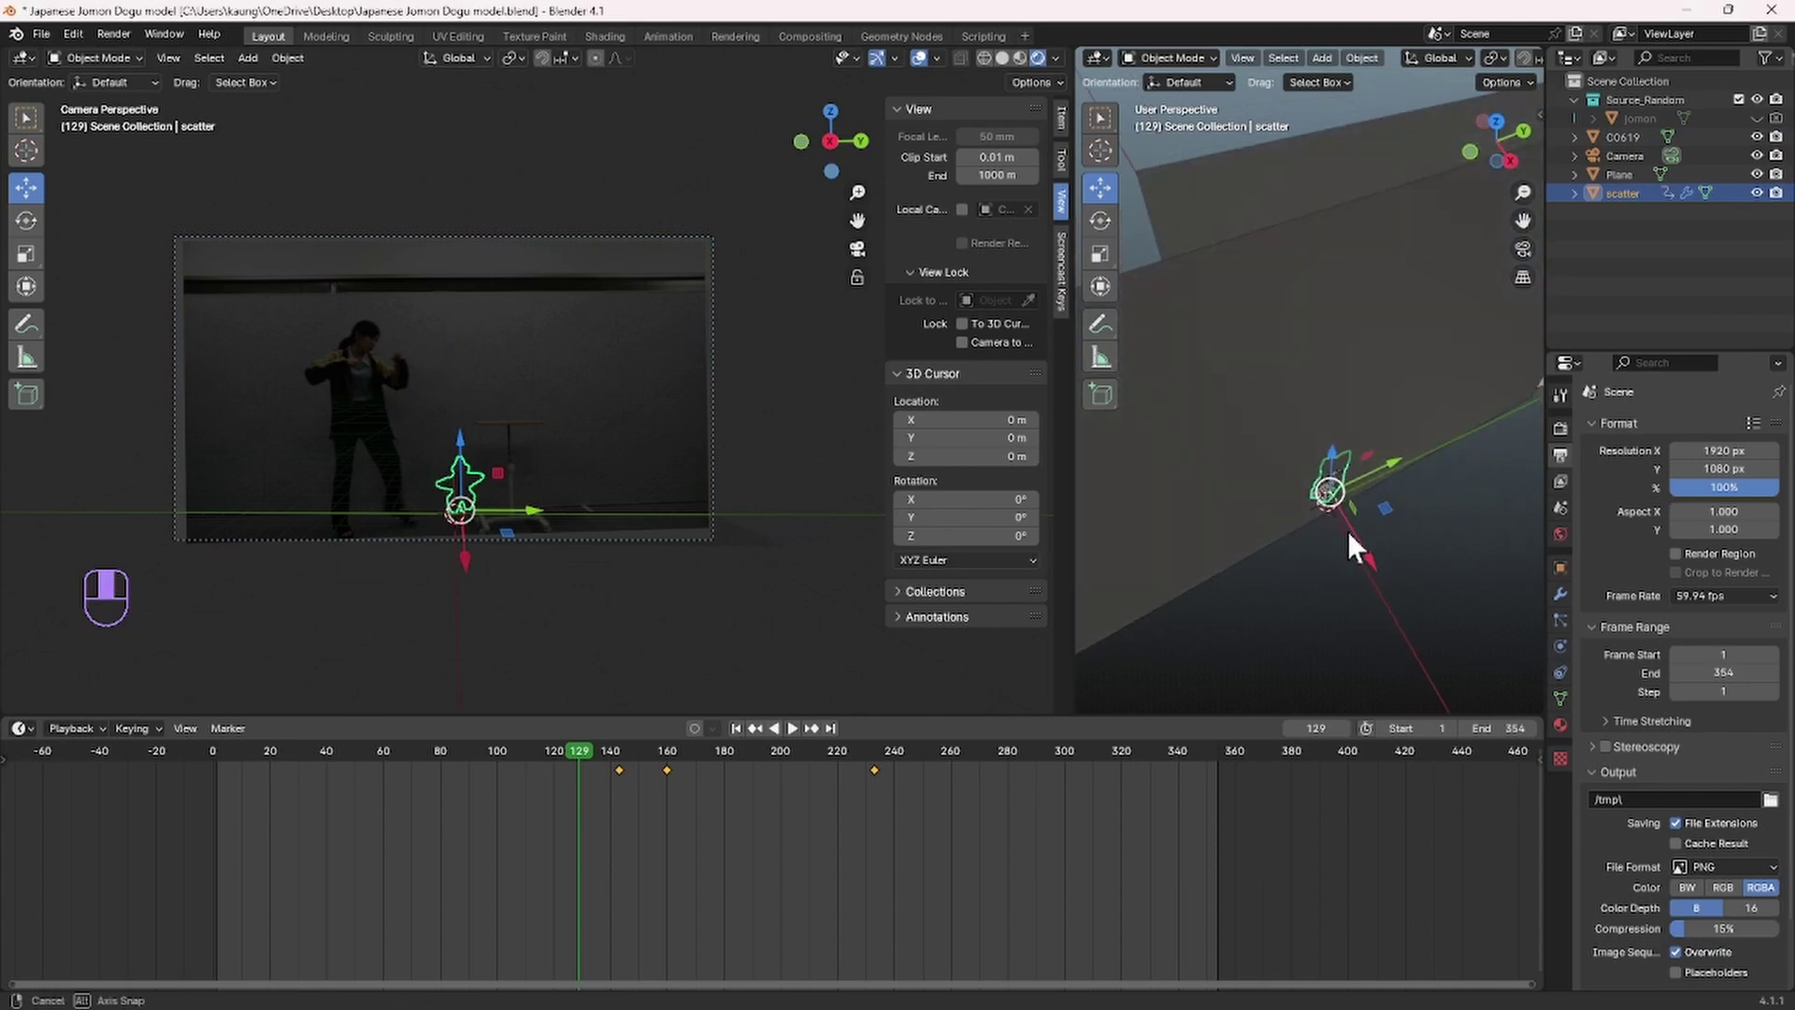
middle_drag(1349, 535, 1262, 606)
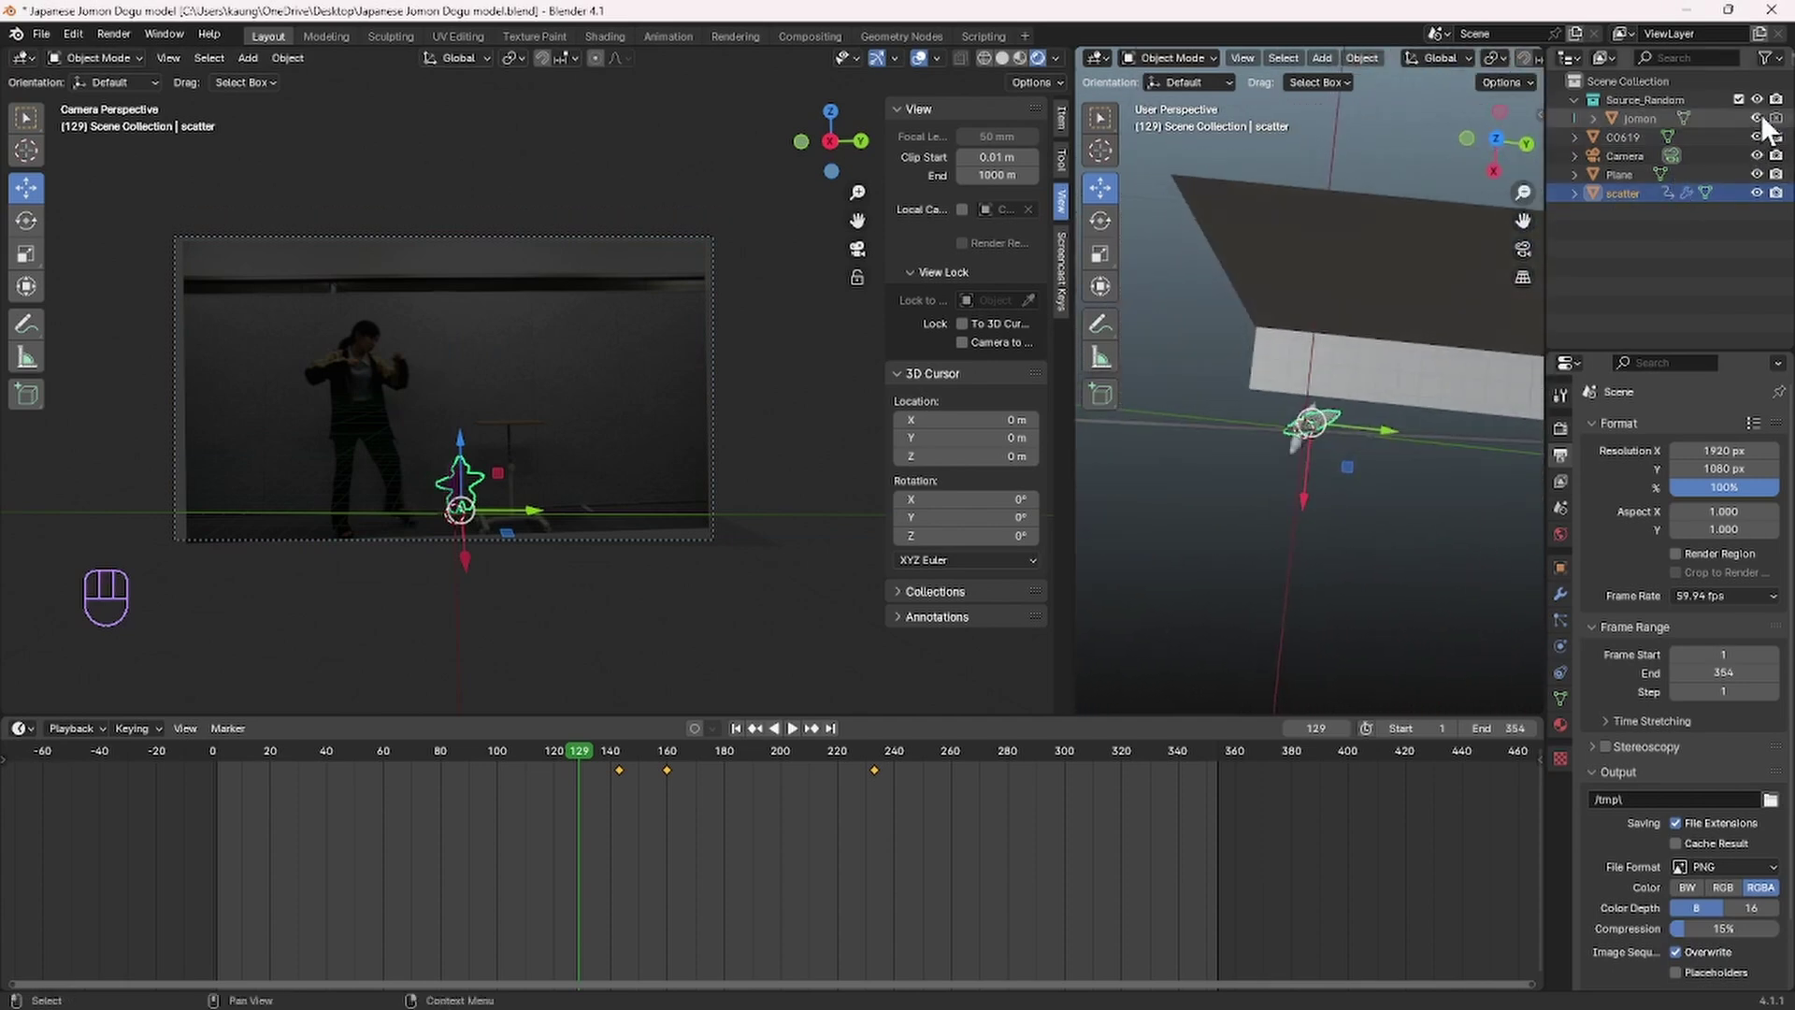
click(1301, 460)
Step: Move the C0619 video plane back along X, behind the figure, and rotate it about Z by roughly -8°
key(g)
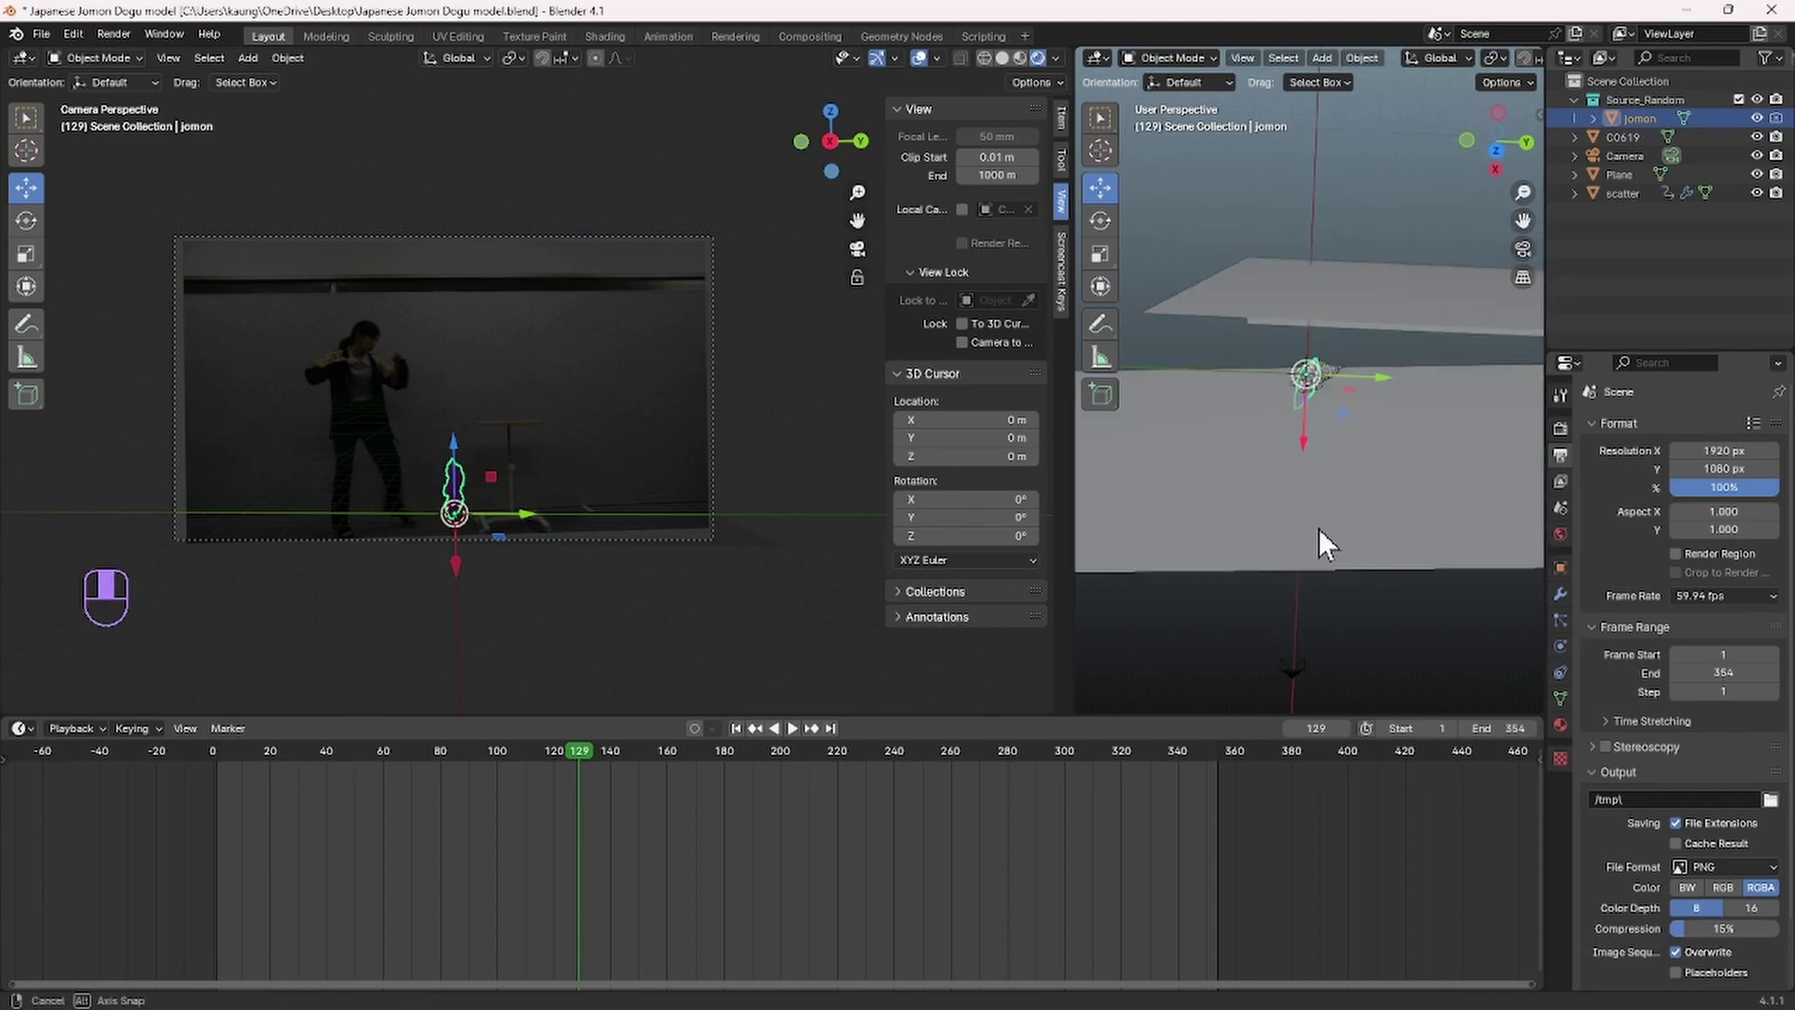
key(x)
drag(1314, 448, 1317, 402)
key(r)
key(z)
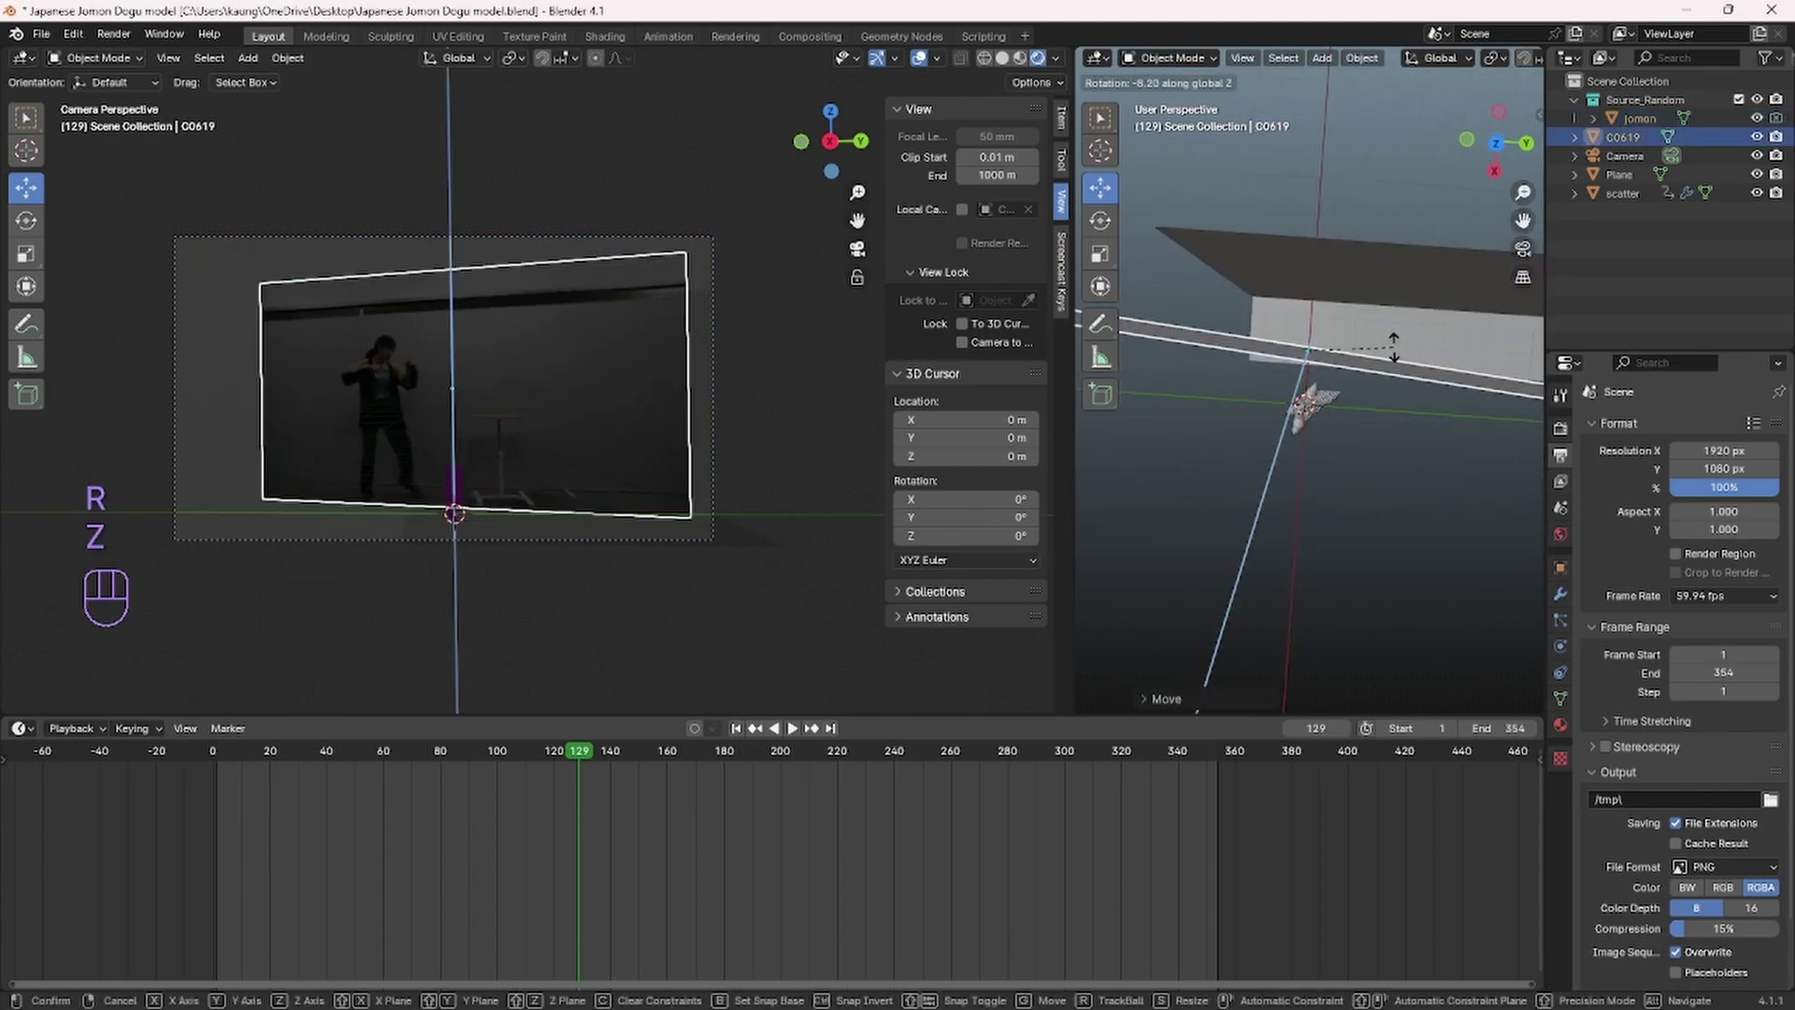
click(1393, 337)
mouse_move(1346, 406)
middle_down()
mouse_move(1325, 310)
mouse_move(1397, 313)
middle_up()
Step: Switch the camera view to solid shading and hide the C0619 video plane and the floor/wall Plane
click(1007, 59)
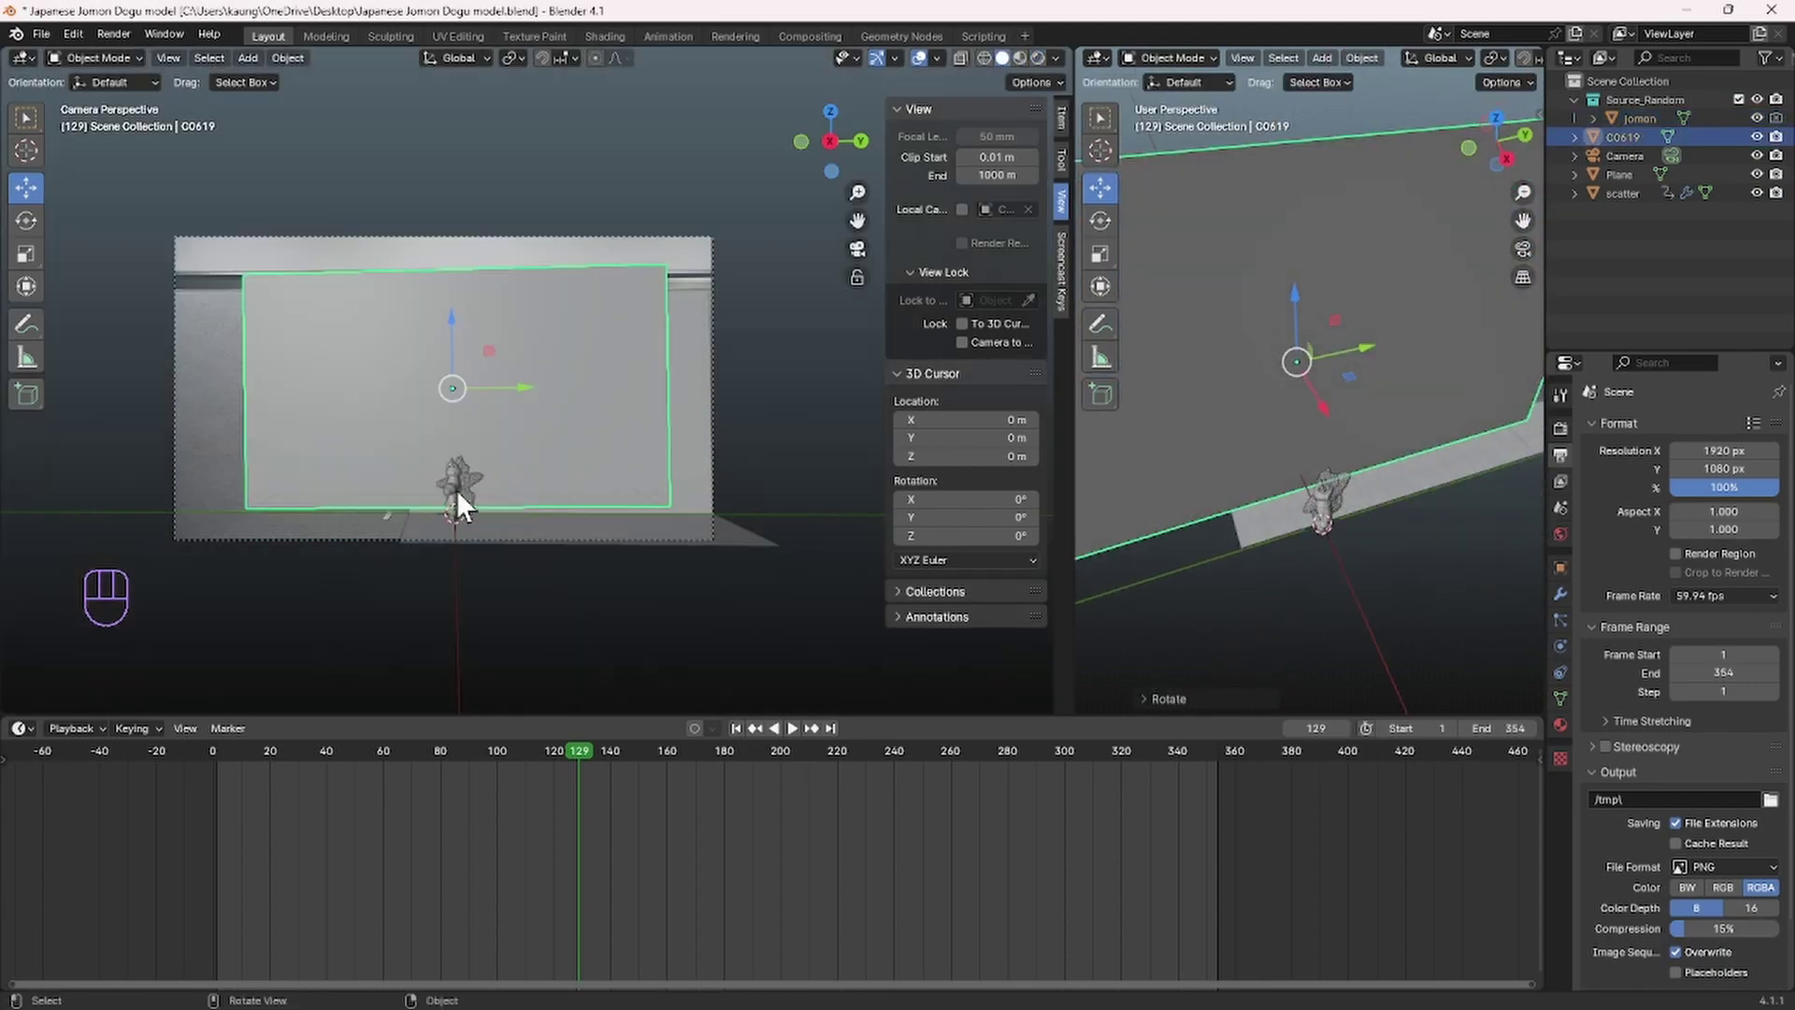
click(453, 495)
click(483, 429)
click(1756, 138)
click(508, 453)
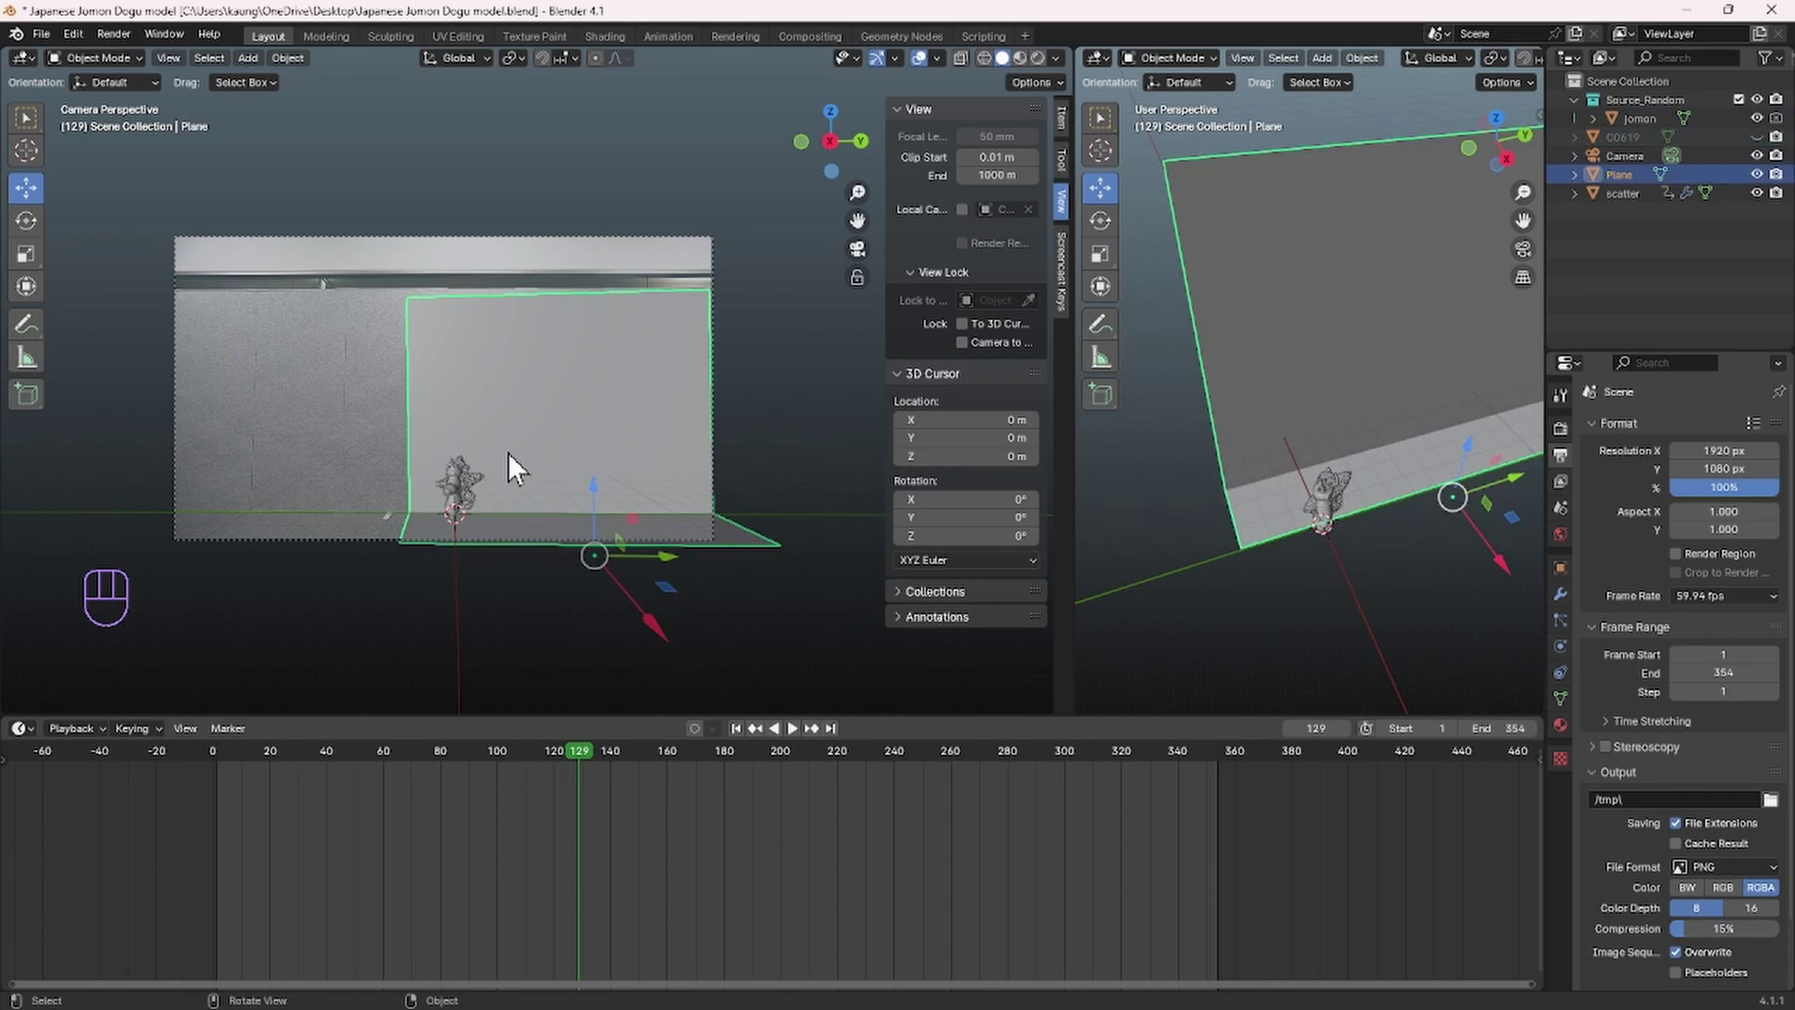
click(1756, 175)
Step: Raise the jomon figure along Z, shift it along Y onto the tabletop in the camera background, and scale it to fit
click(453, 463)
drag(454, 443, 483, 349)
drag(522, 421, 571, 419)
key(s)
click(603, 442)
Step: Rotate the jomon figure by about -2.6° around the global X axis to align it with the tabletop
scroll(588, 447, up, 3)
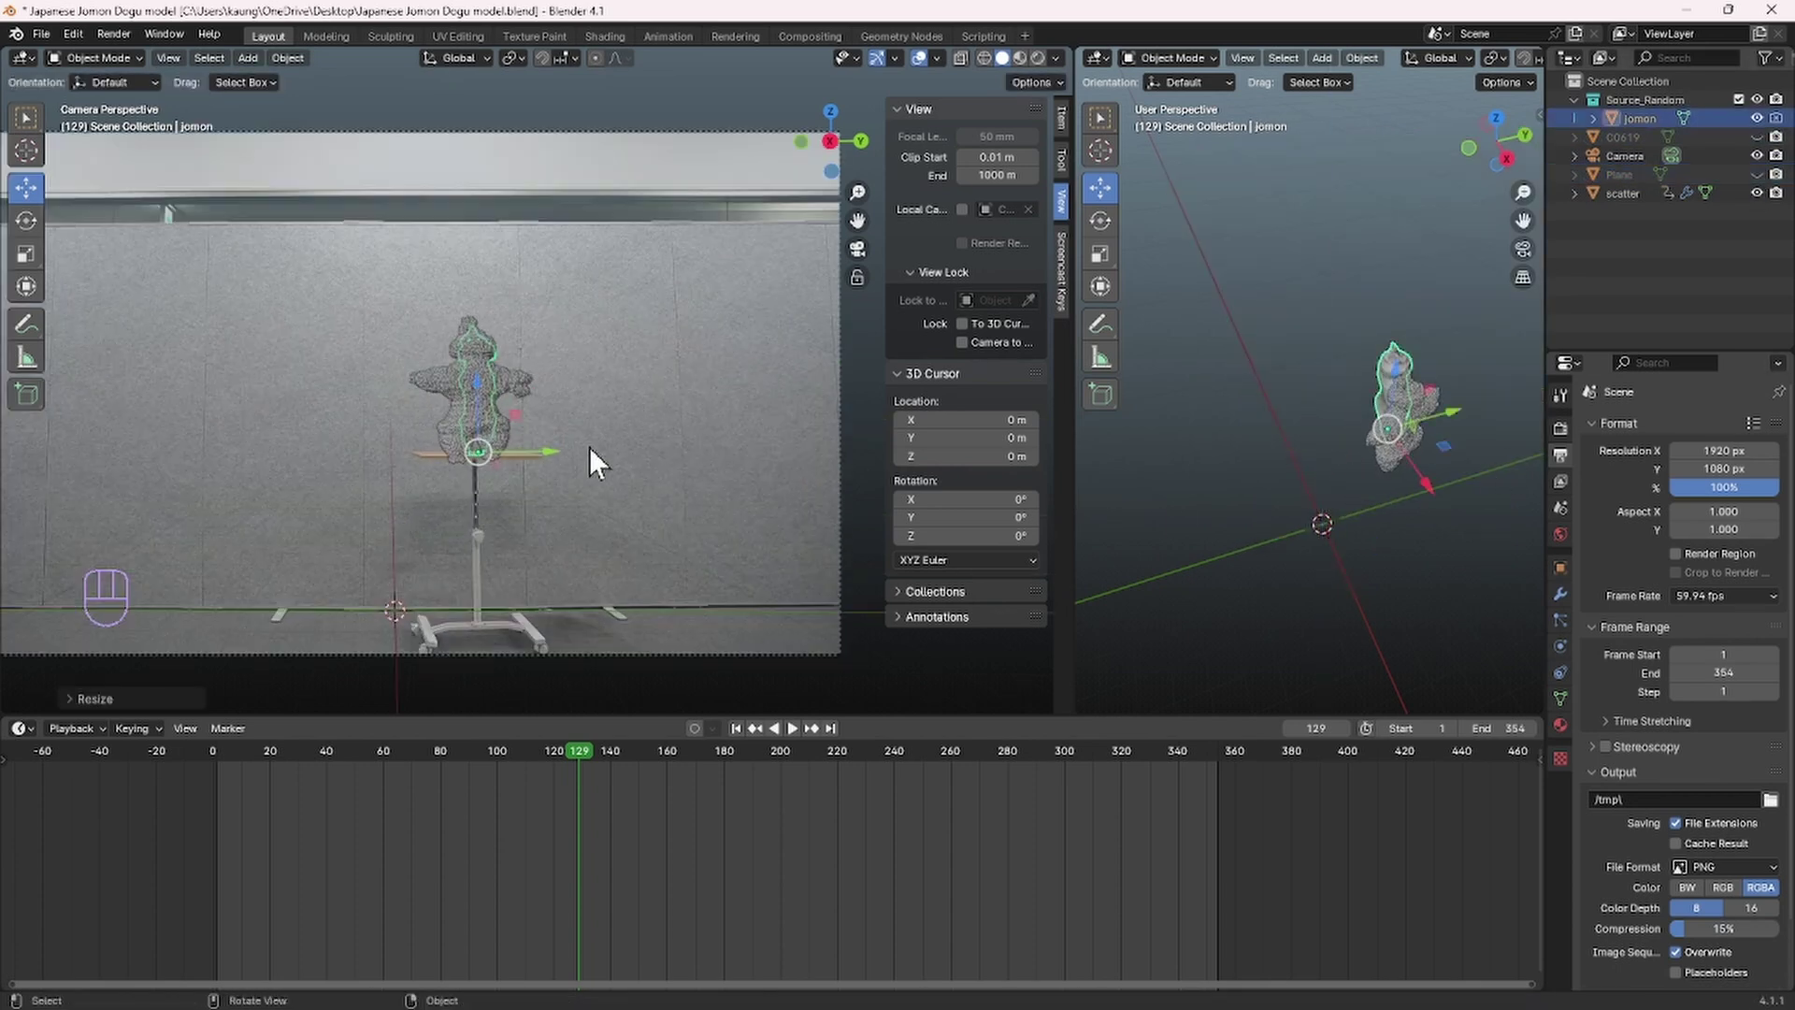
key(r)
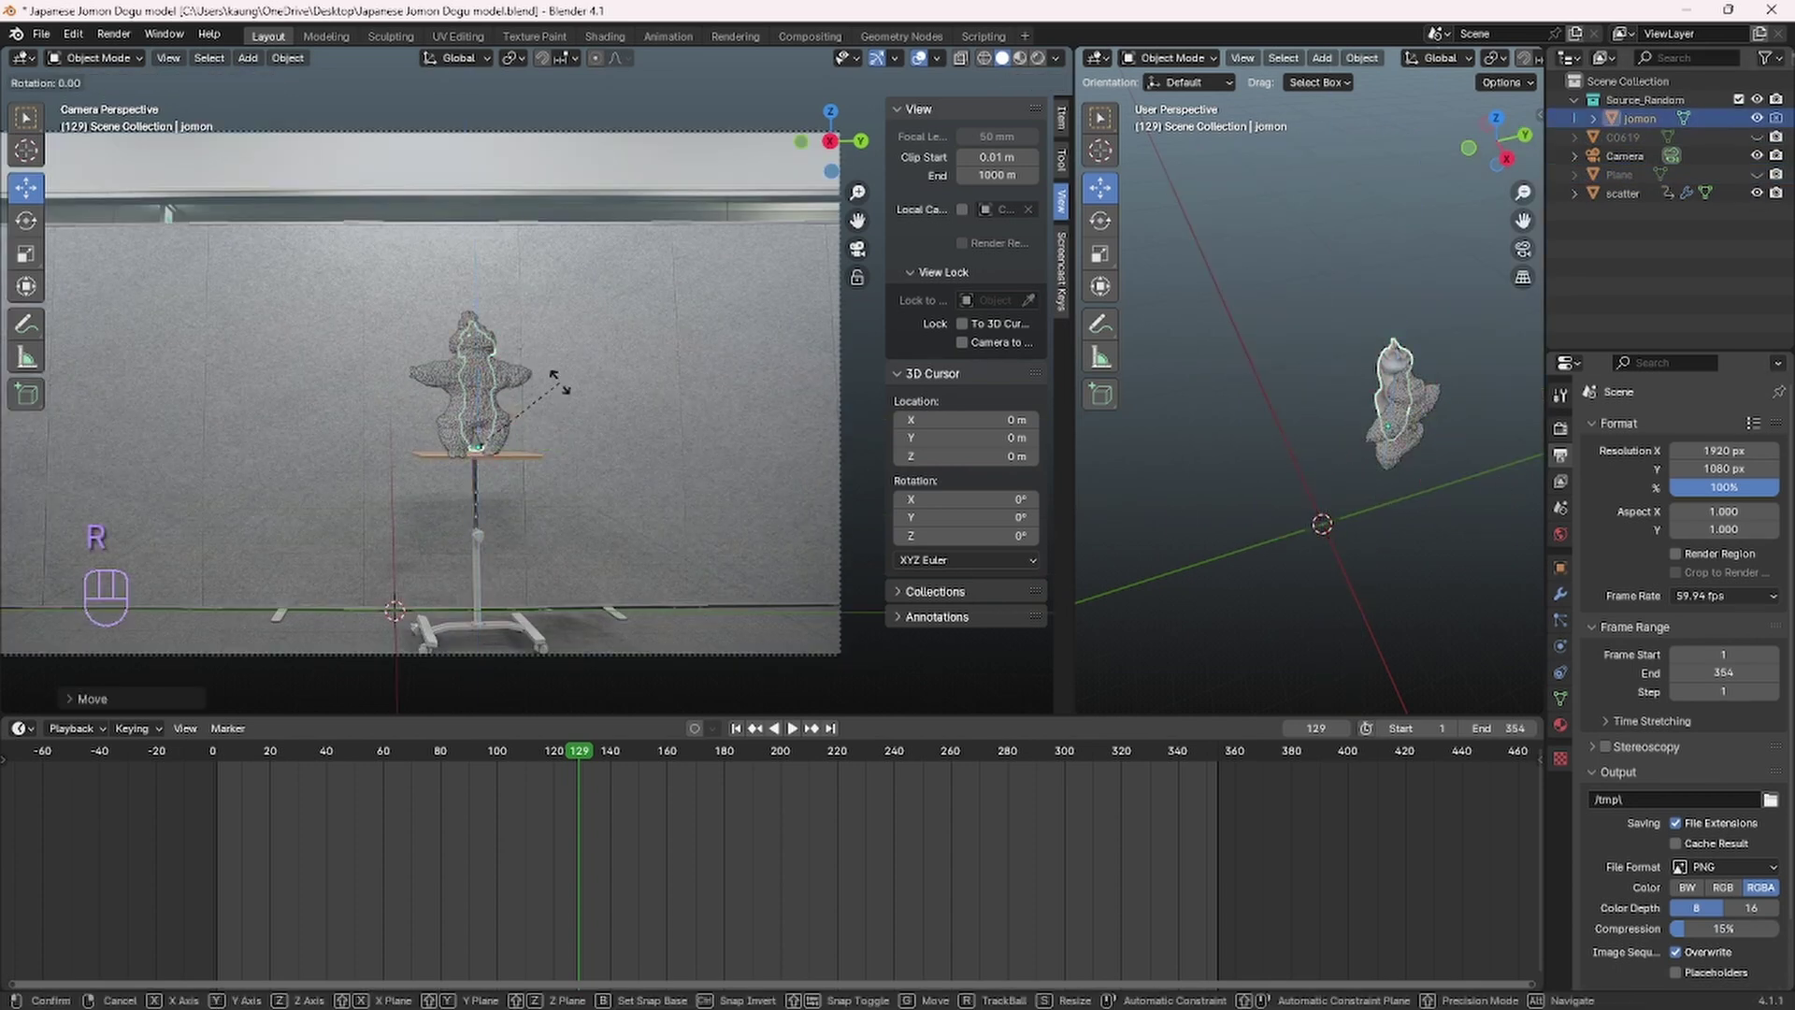
key(z)
key(x)
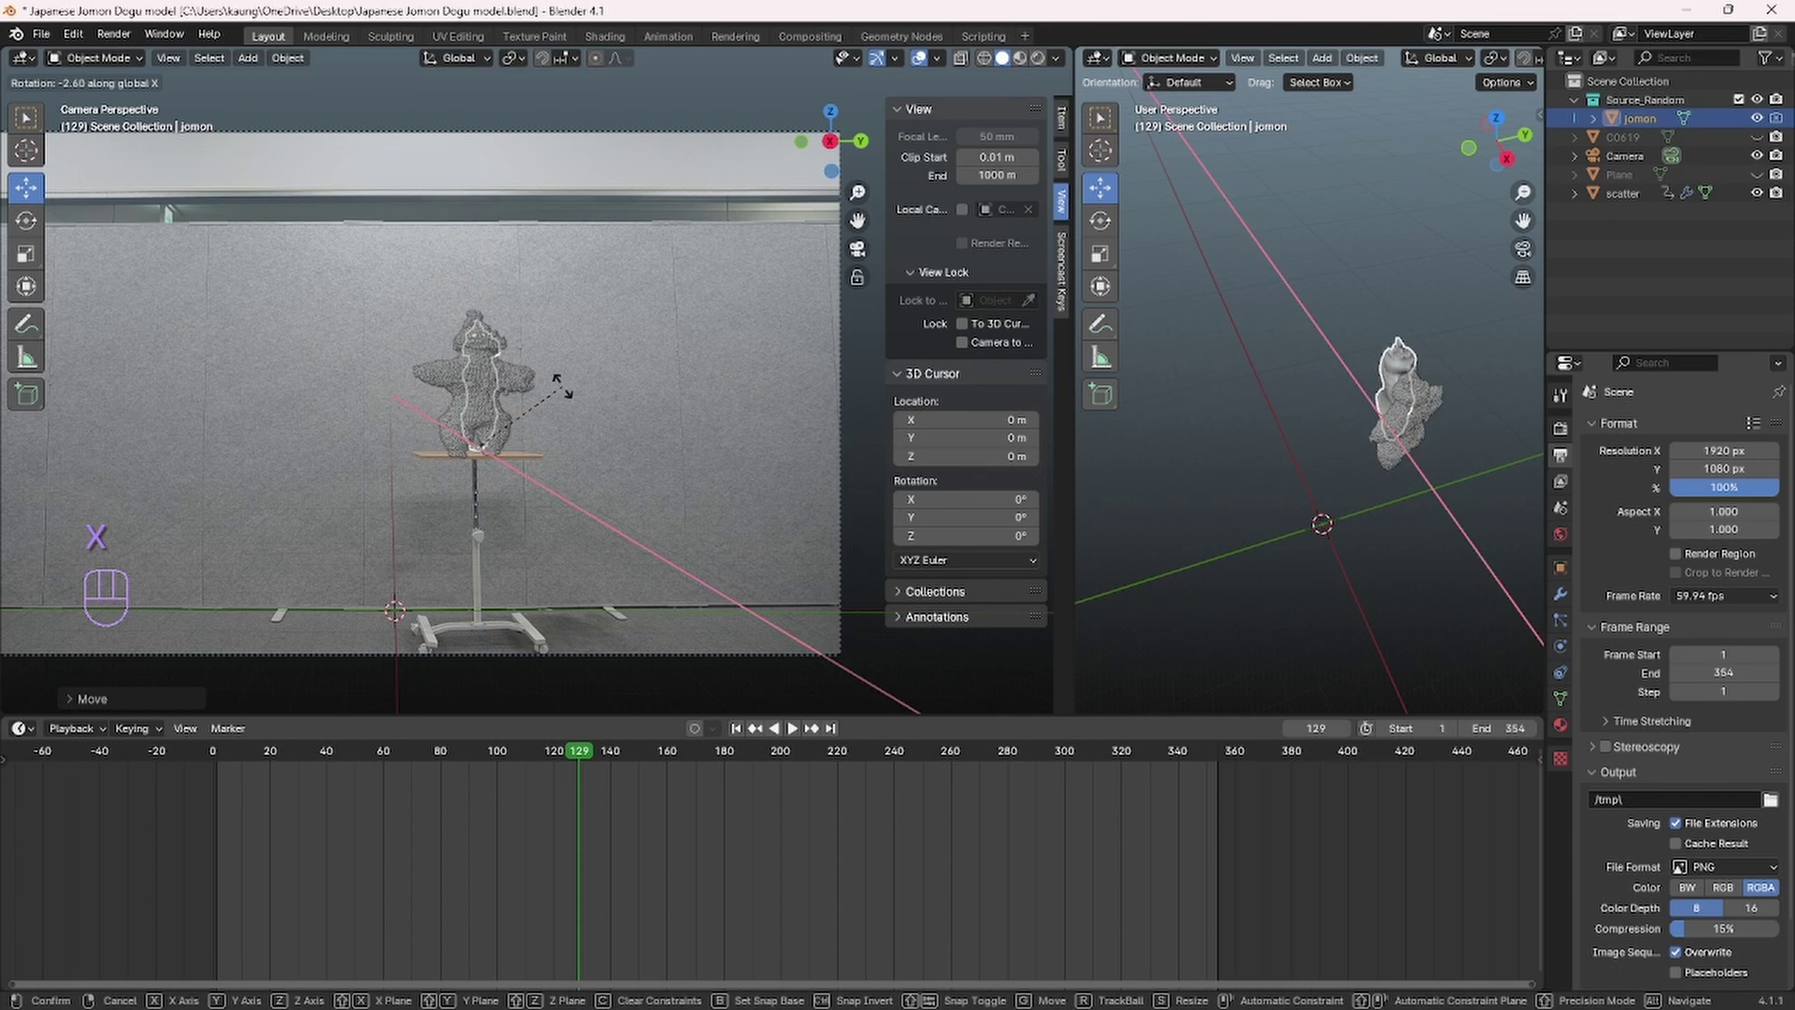
click(561, 386)
Step: Nudge the jomon figure slightly along X, hide it, and return the timeline to frame 101 to check the scatter
mouse_move(536, 749)
mouse_down()
mouse_move(448, 763)
mouse_move(642, 773)
mouse_move(561, 781)
mouse_move(673, 794)
mouse_move(517, 776)
mouse_up()
drag(1430, 486, 1426, 480)
key(h)
click(1402, 411)
click(1359, 581)
drag(441, 772, 499, 772)
Step: Show the jomon figure again, nudge it slightly up along Z, hide it, and go to frame 102
click(1757, 120)
click(1398, 371)
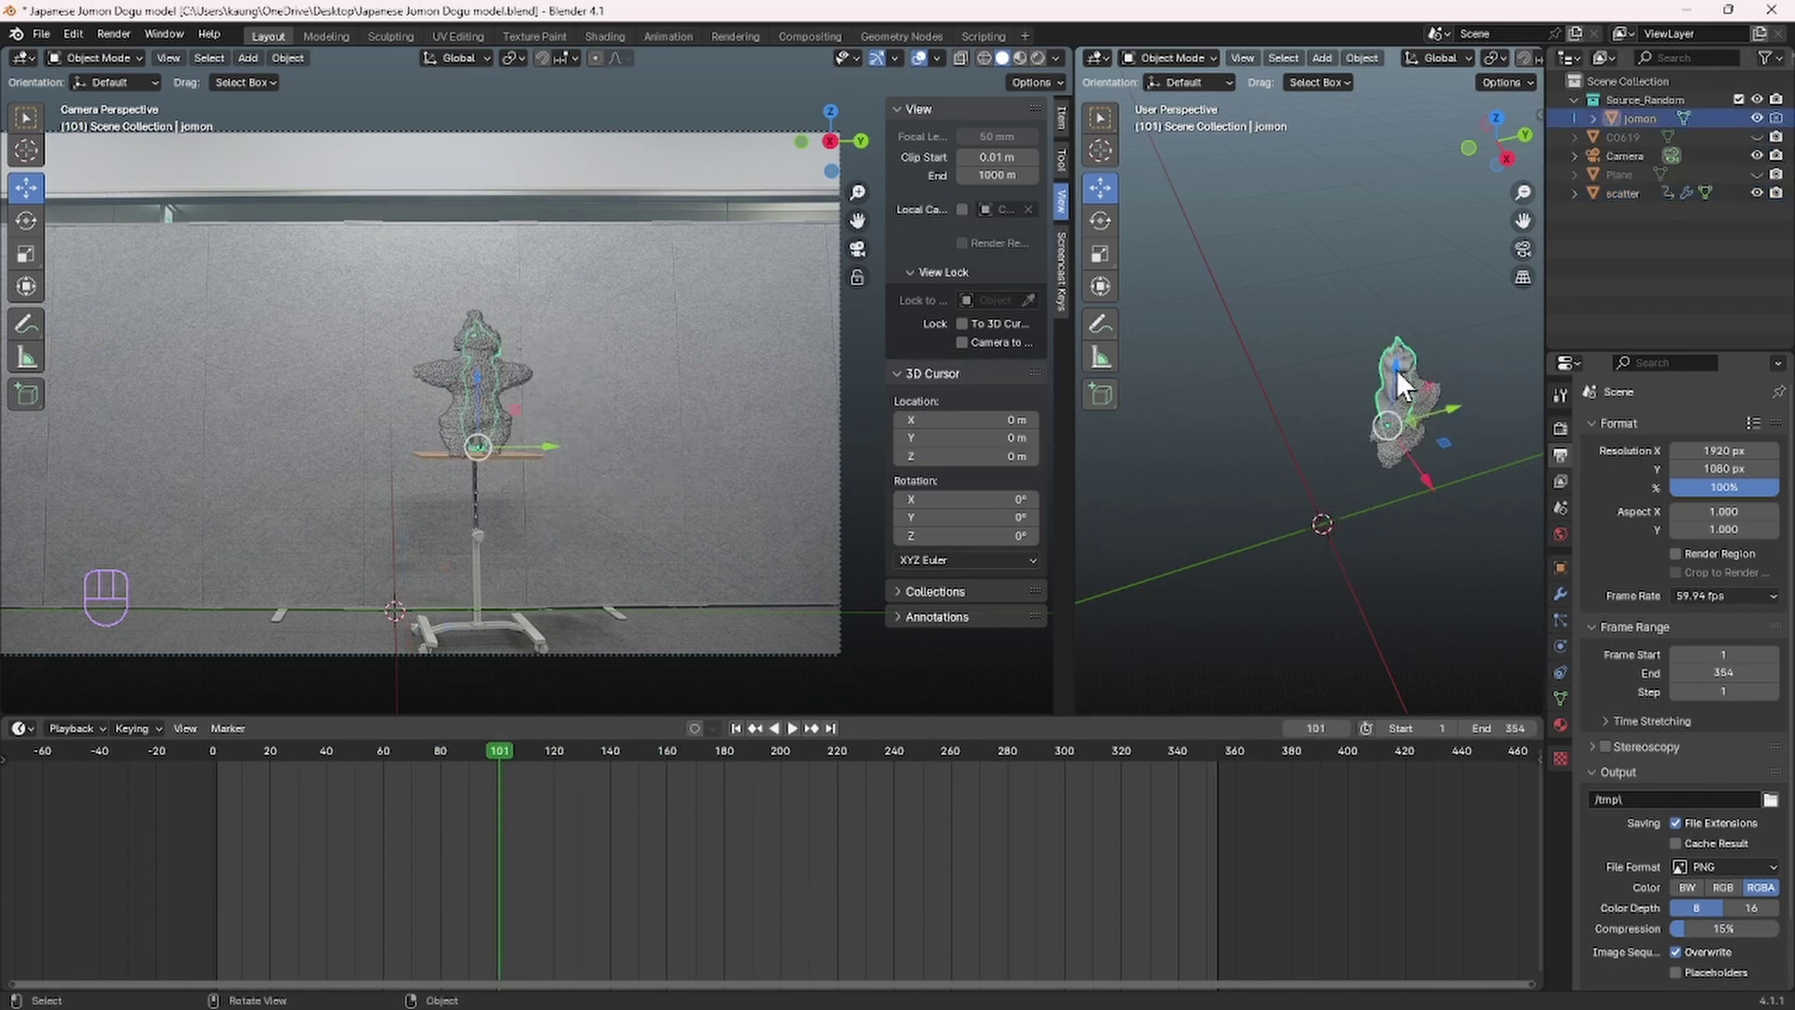
drag(1396, 379, 1395, 370)
click(1756, 119)
mouse_move(499, 757)
mouse_down()
mouse_move(726, 761)
mouse_move(502, 759)
mouse_up()
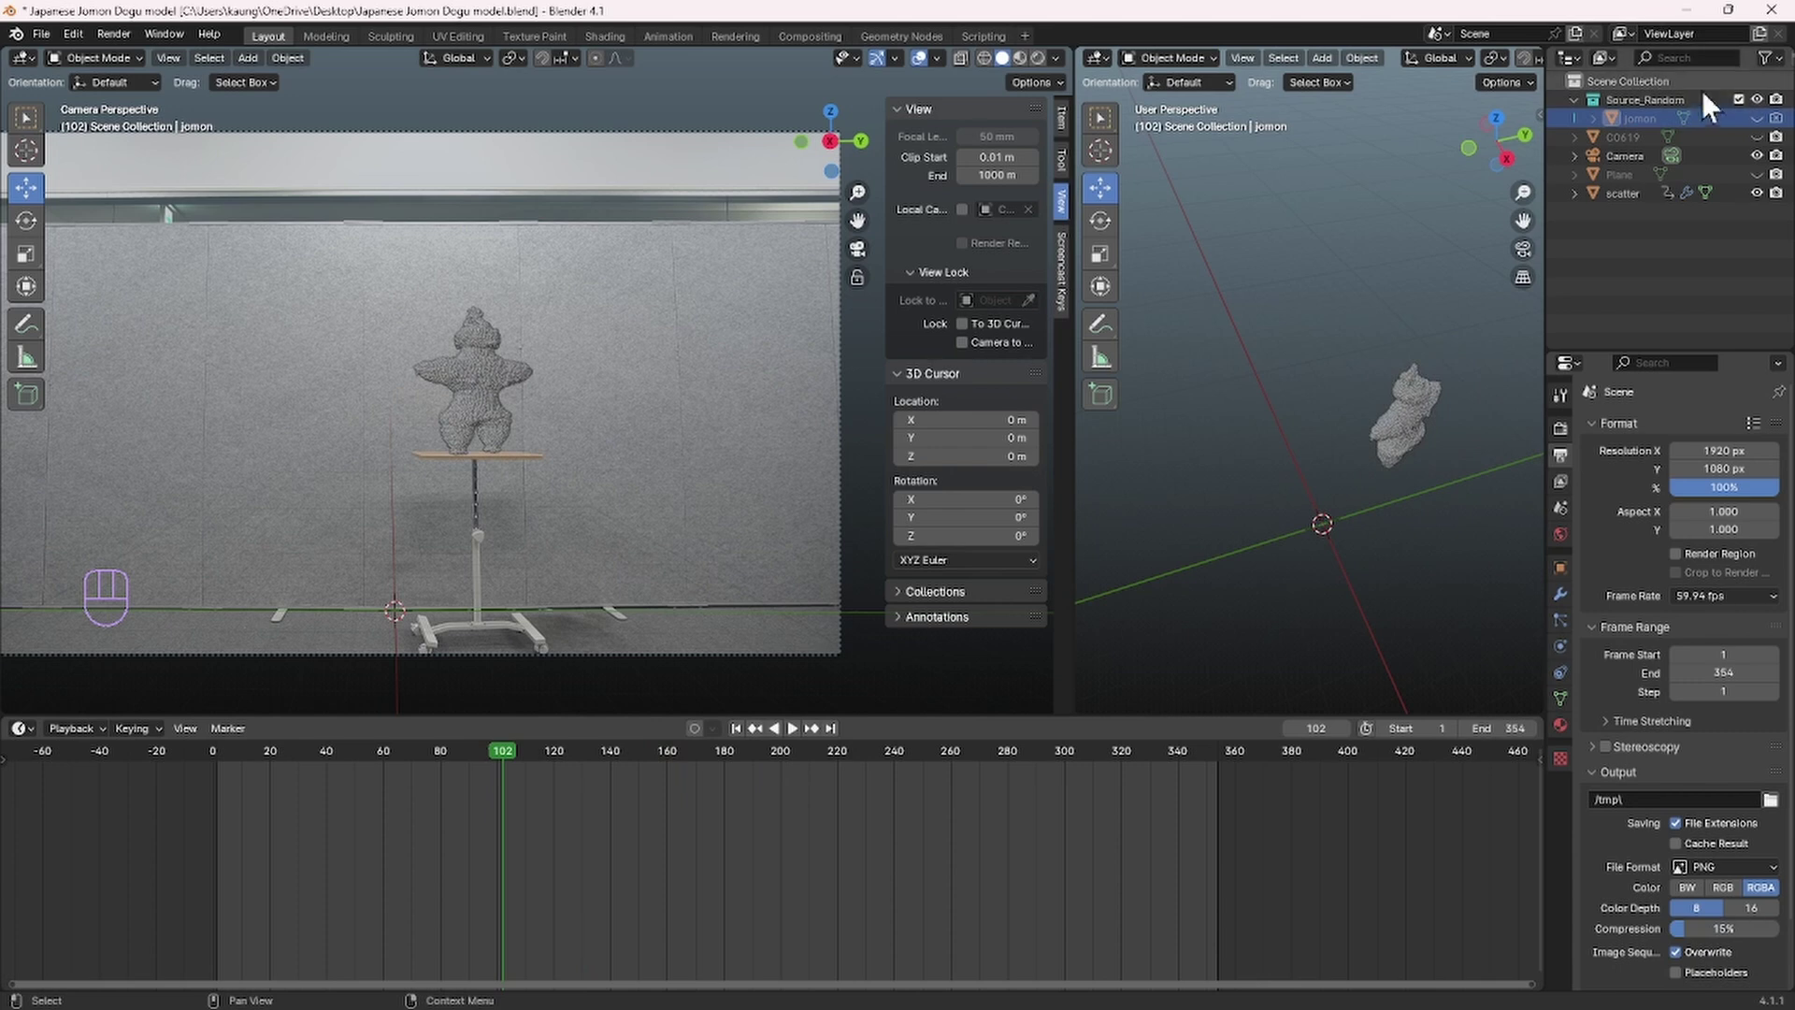
Step: Unhide the C0619 plane, switch the camera view to rendered shading, and scrub forward to frame 152
click(1757, 137)
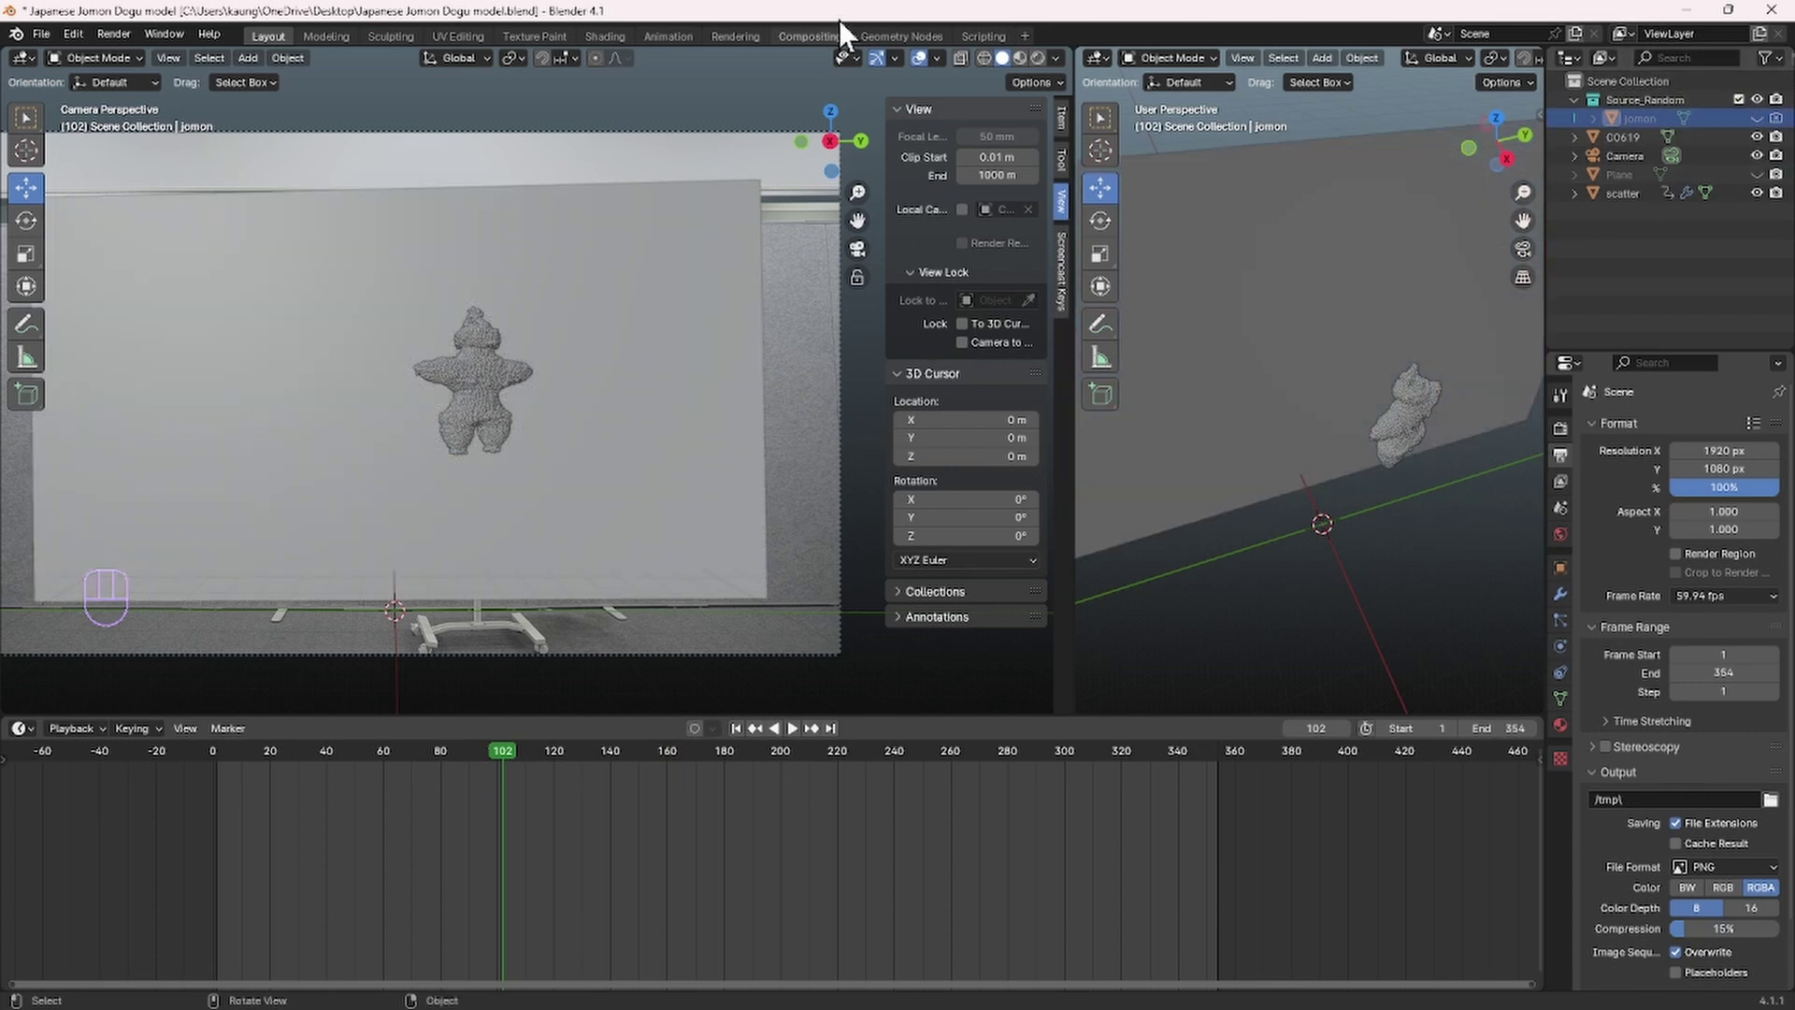
click(1038, 57)
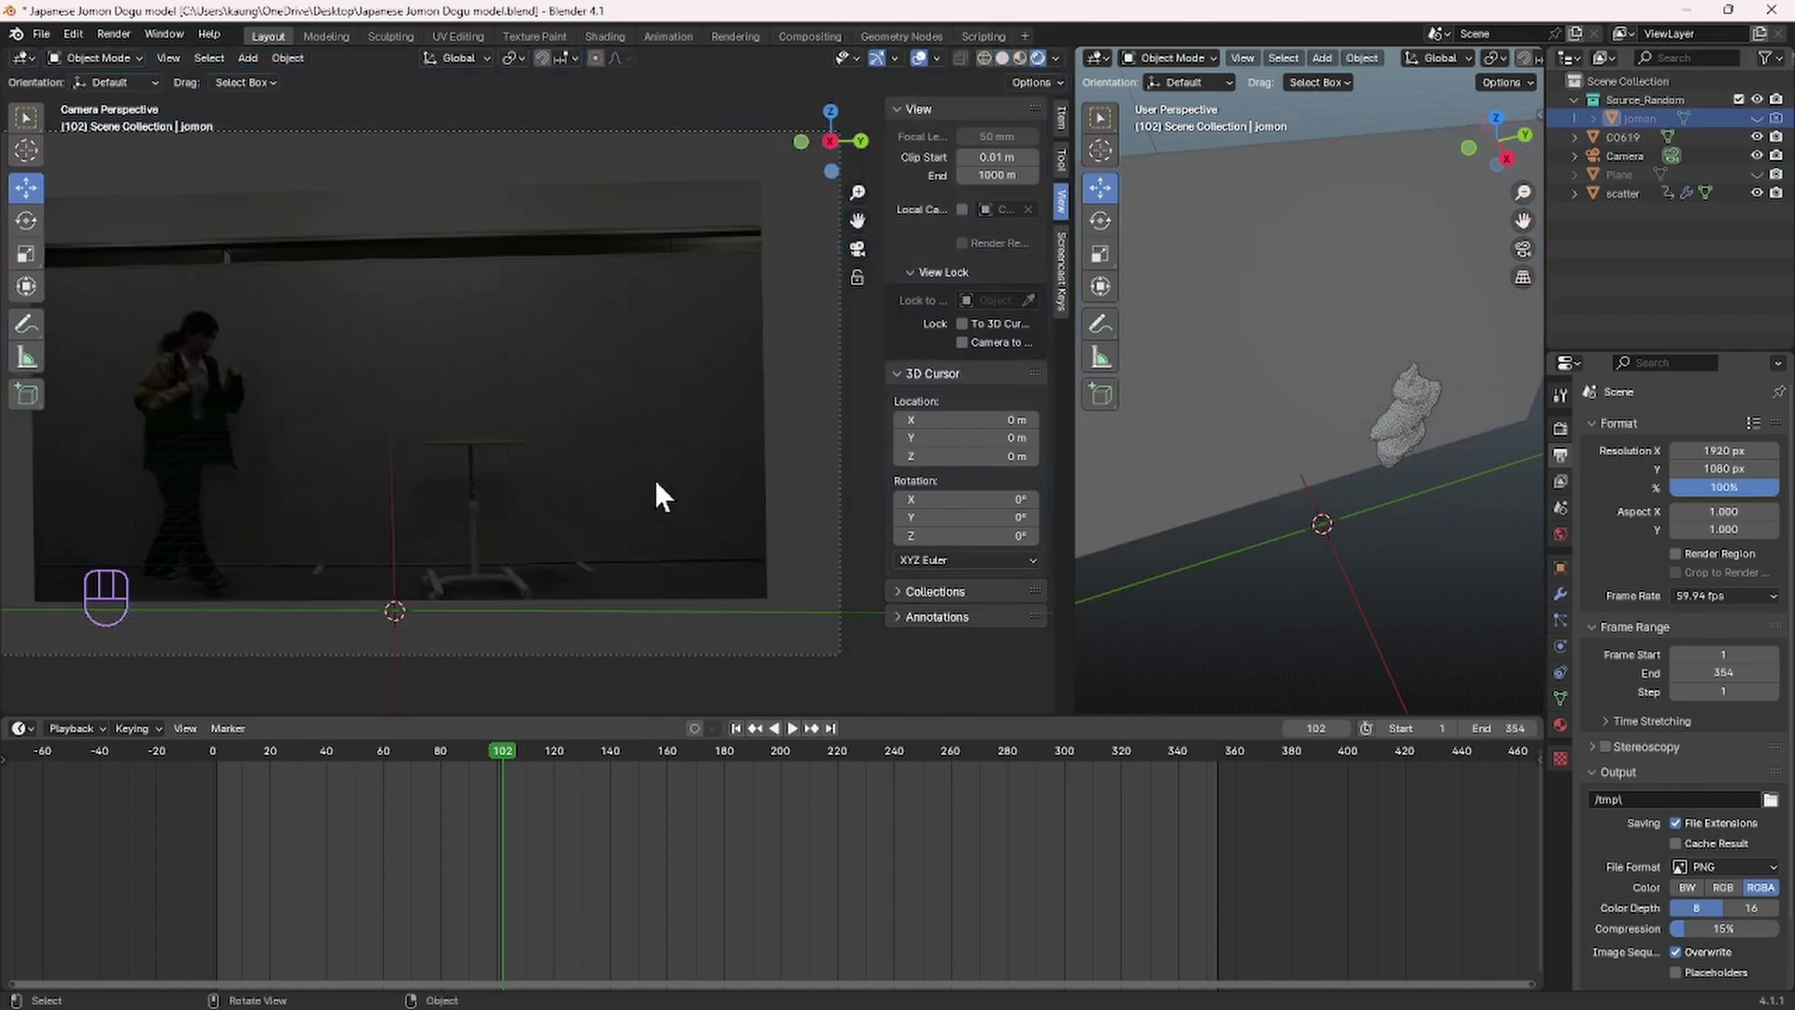
drag(507, 754, 647, 754)
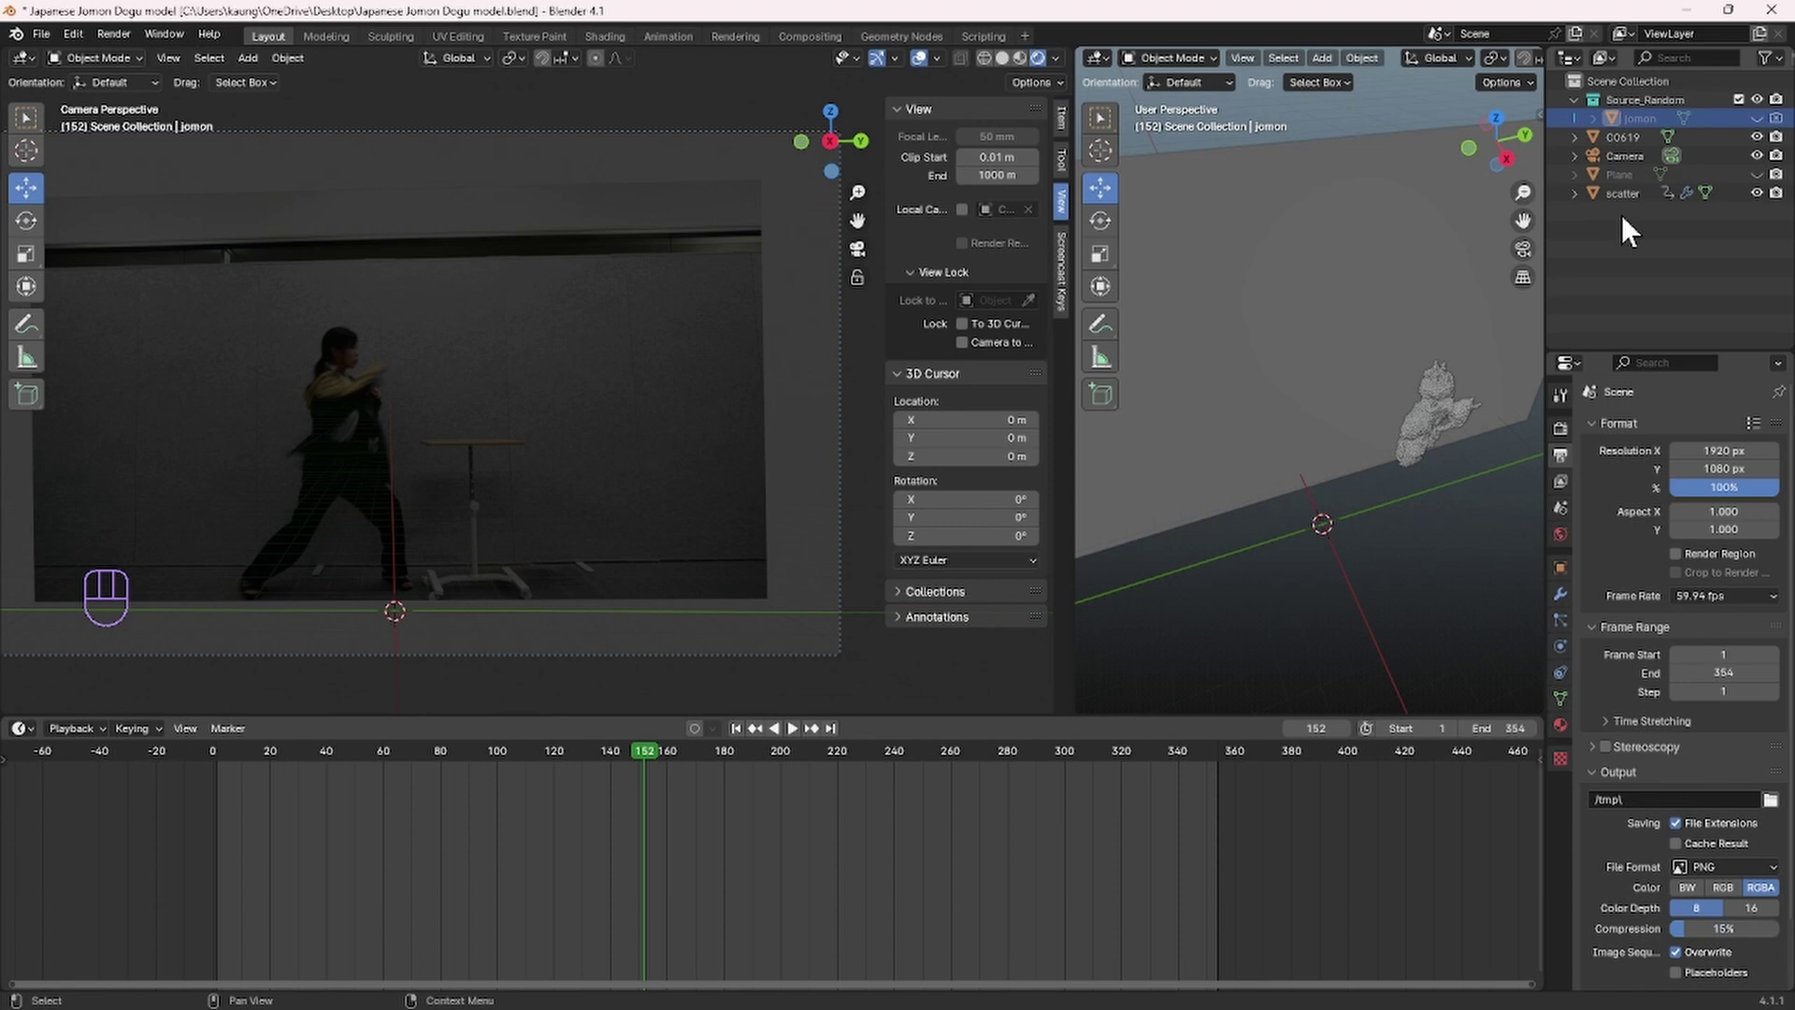
Step: Change the render engine to Cycles and set both viewport and render maximum samples to 32
click(1560, 428)
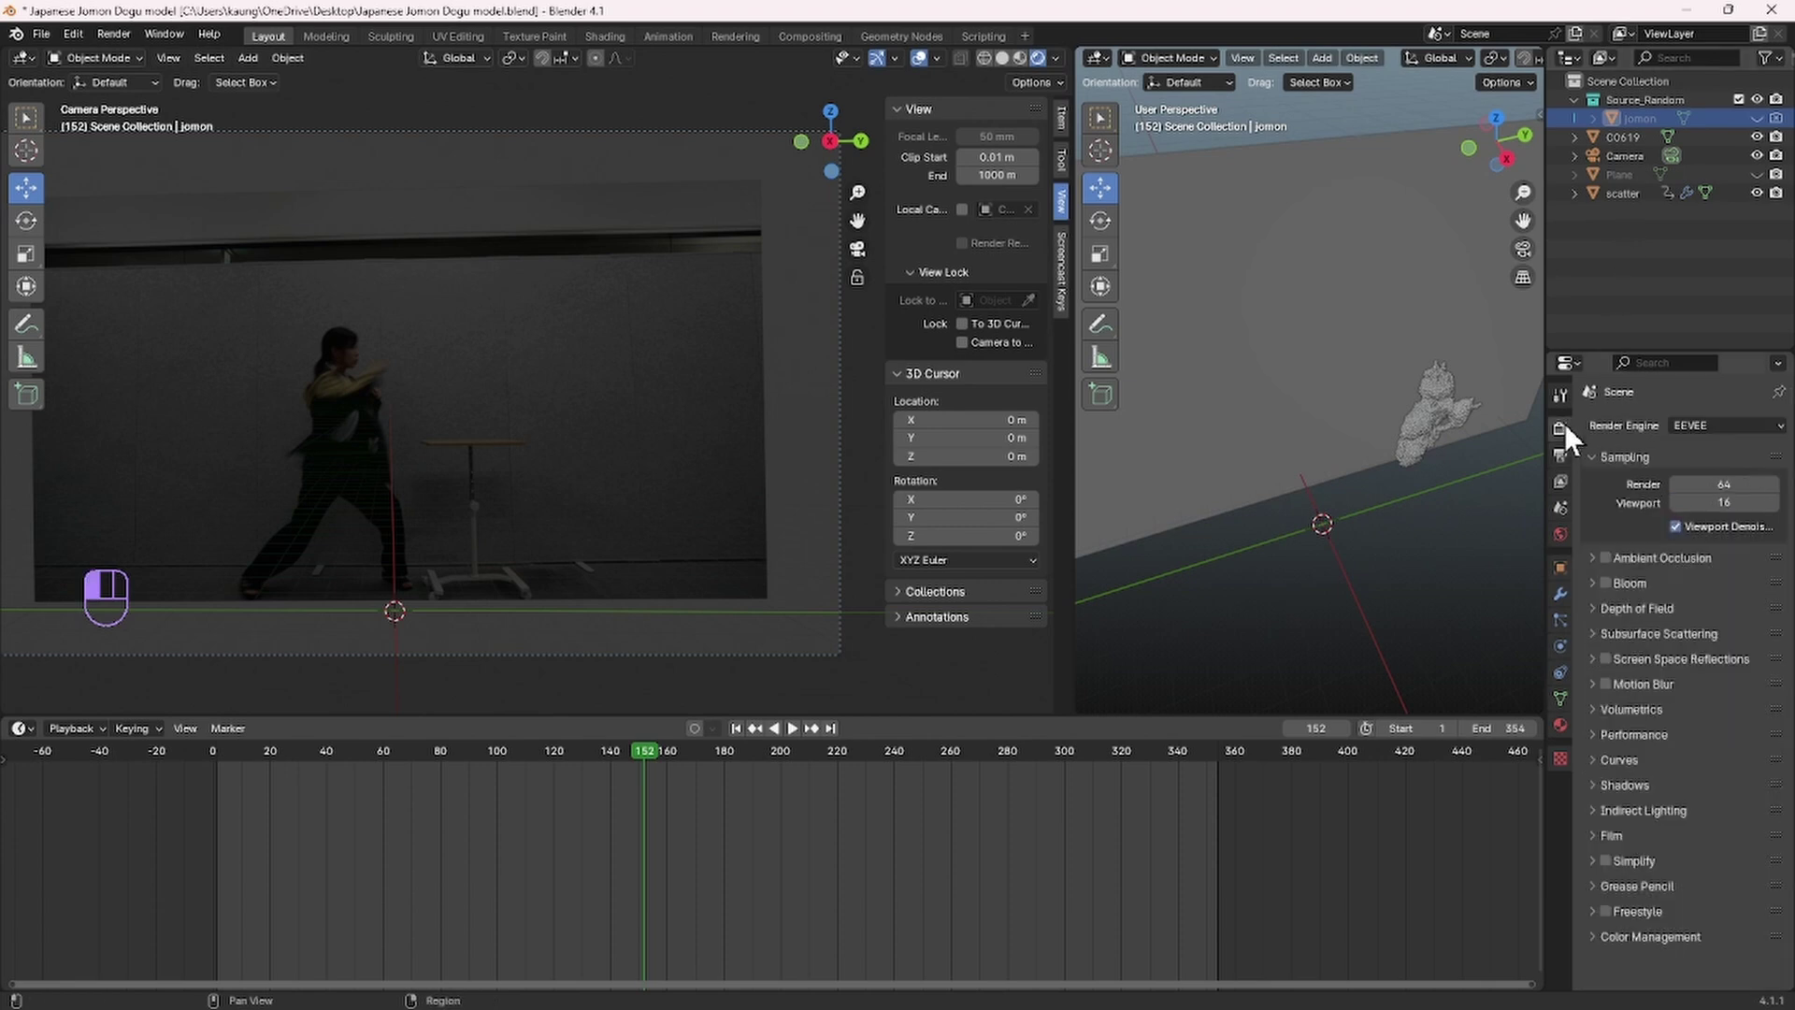
click(1734, 427)
click(1720, 488)
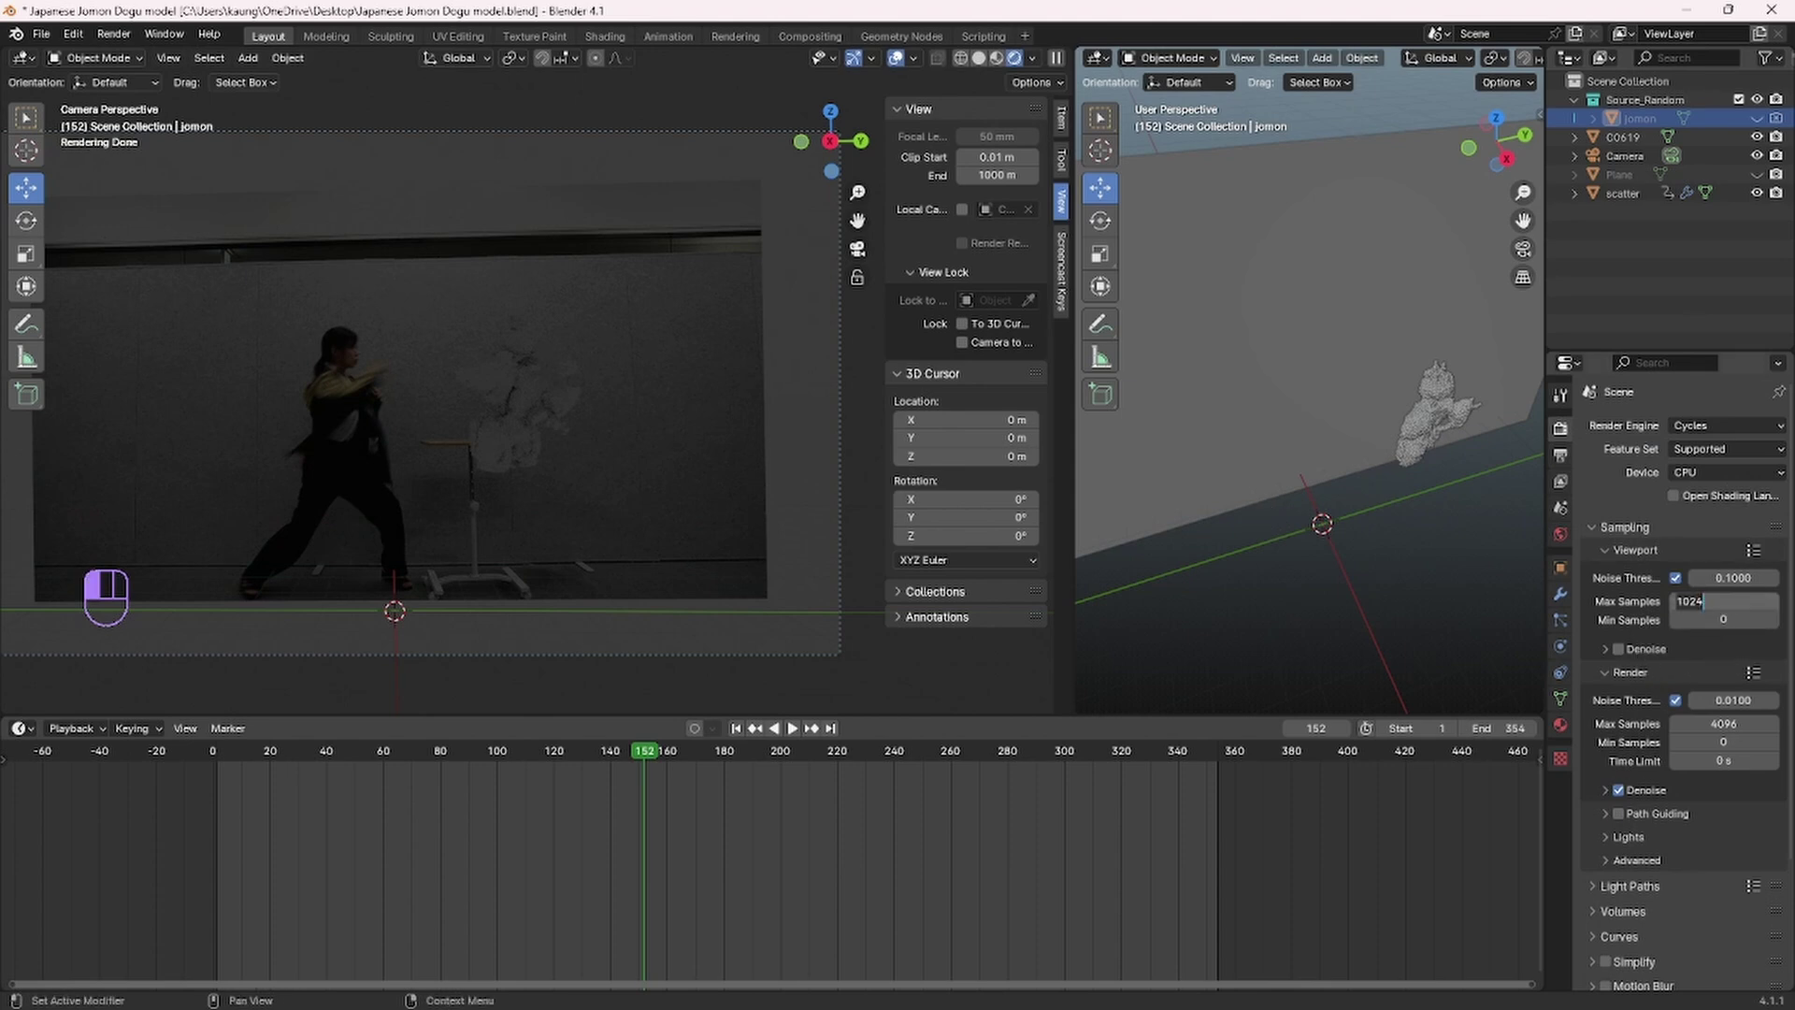
key(Return)
click(1724, 725)
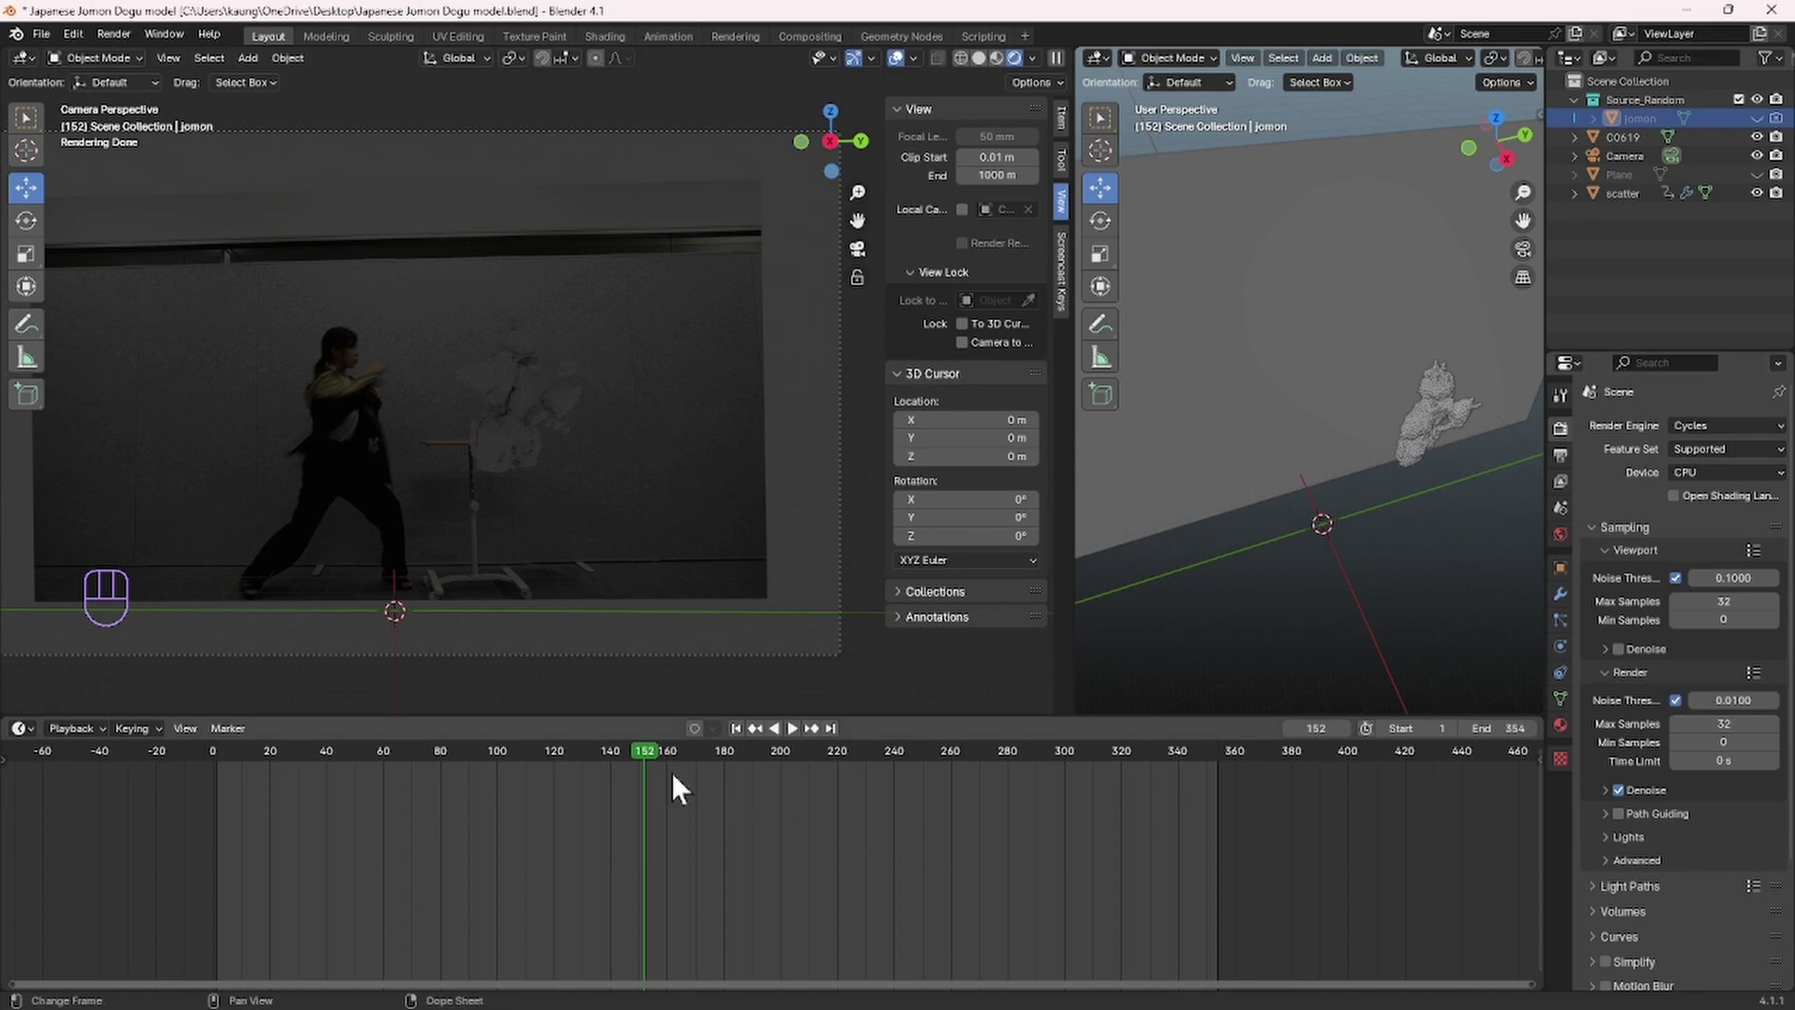
Step: Scrub the timeline to compare the scatter animation's timing with the performer's movement in the footage
drag(605, 759, 495, 764)
click(505, 753)
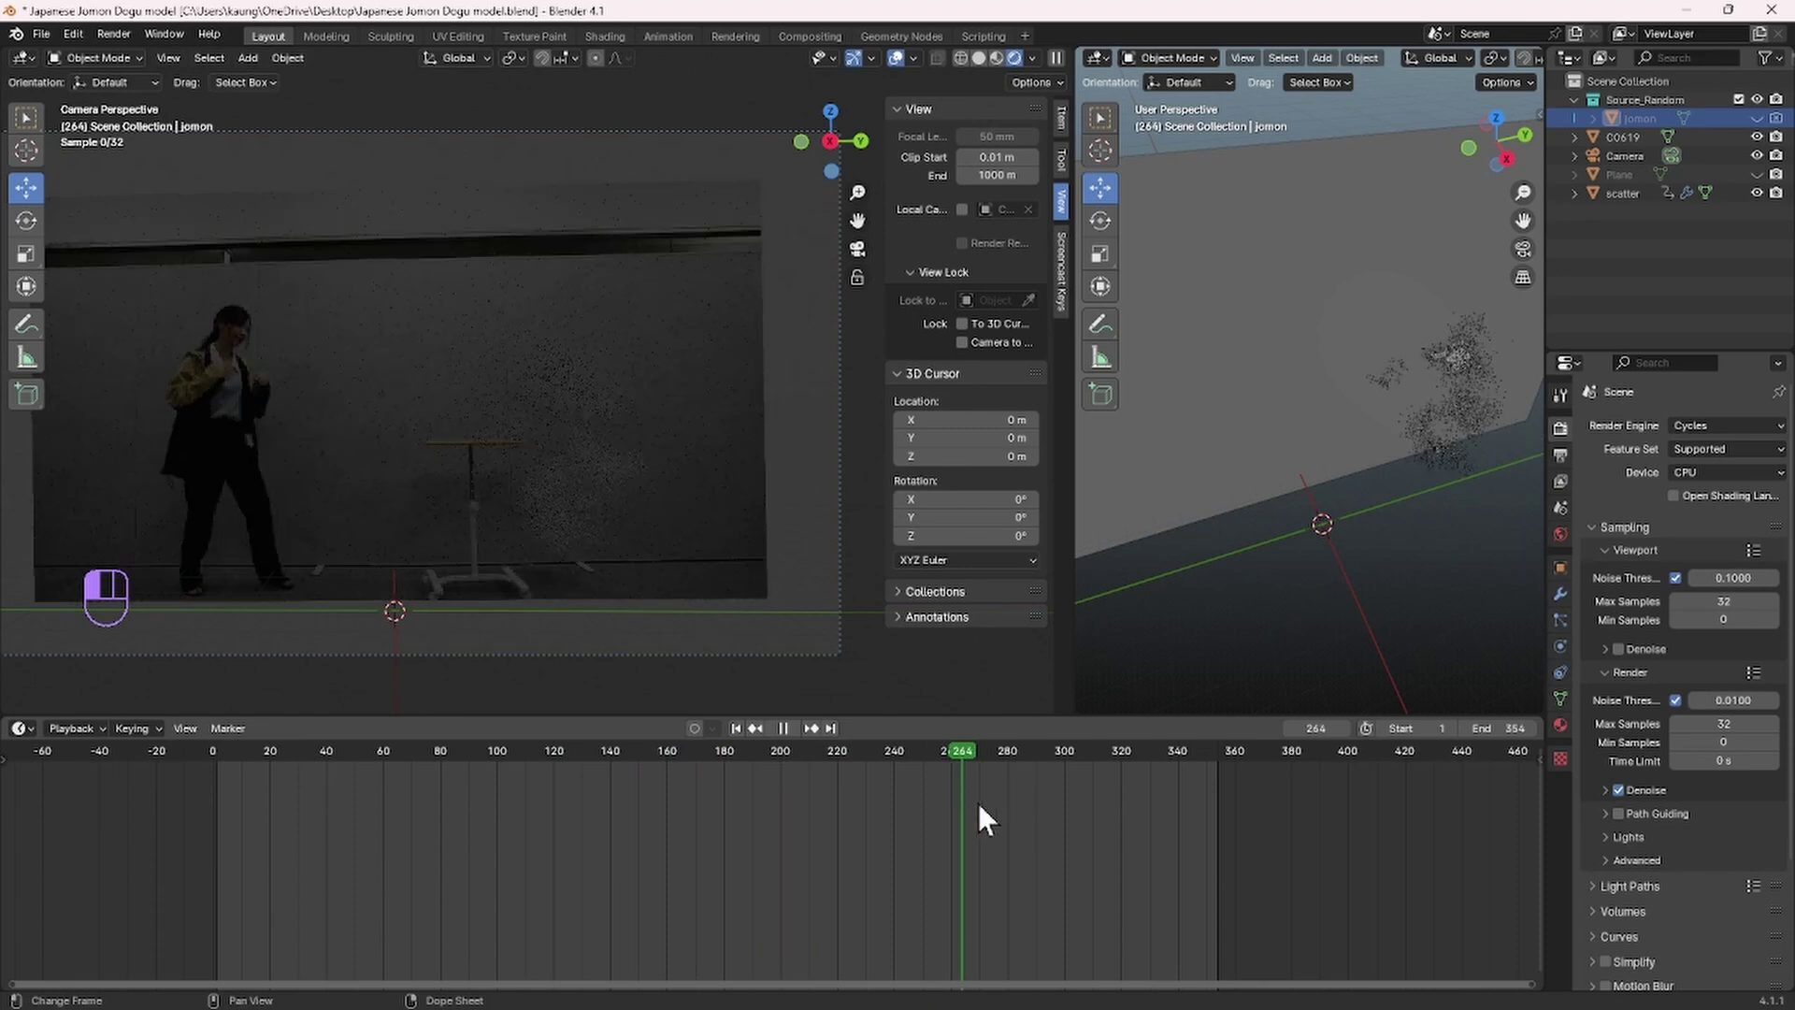
drag(978, 803, 1023, 805)
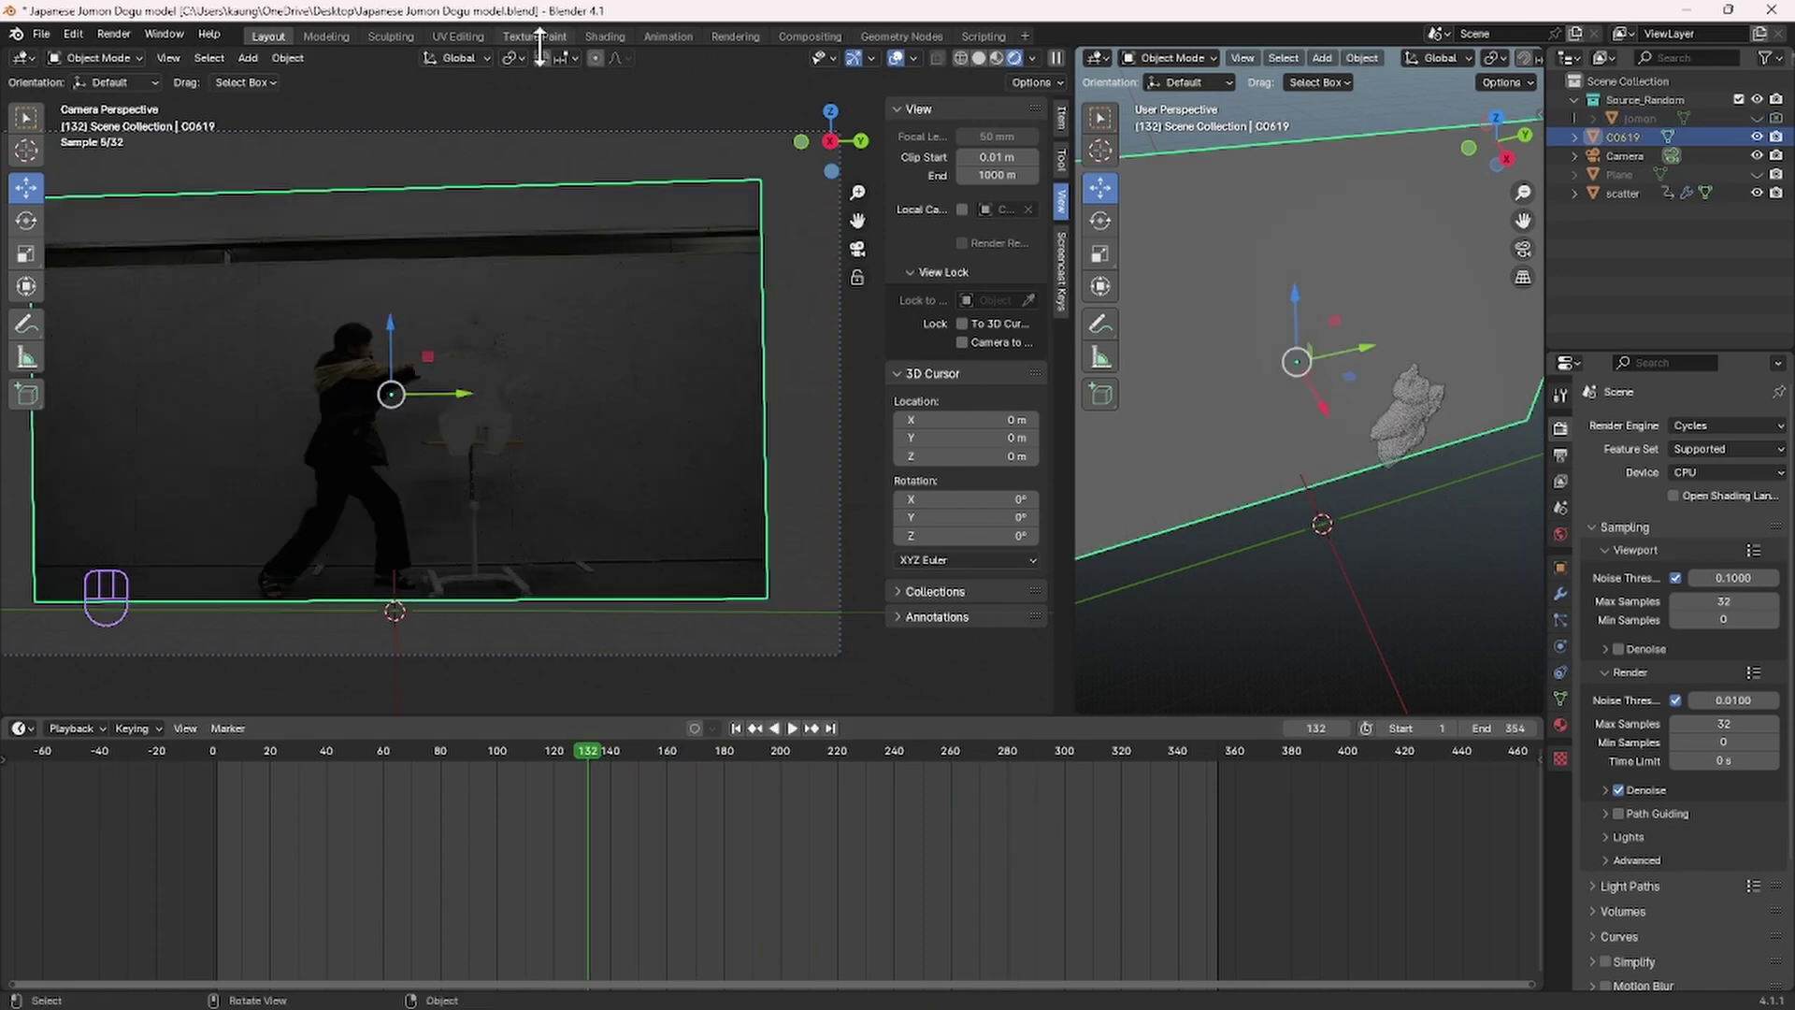
Step: Set the C0619 movie texture's start frame to -311 to retime the footage against the scatter
click(601, 38)
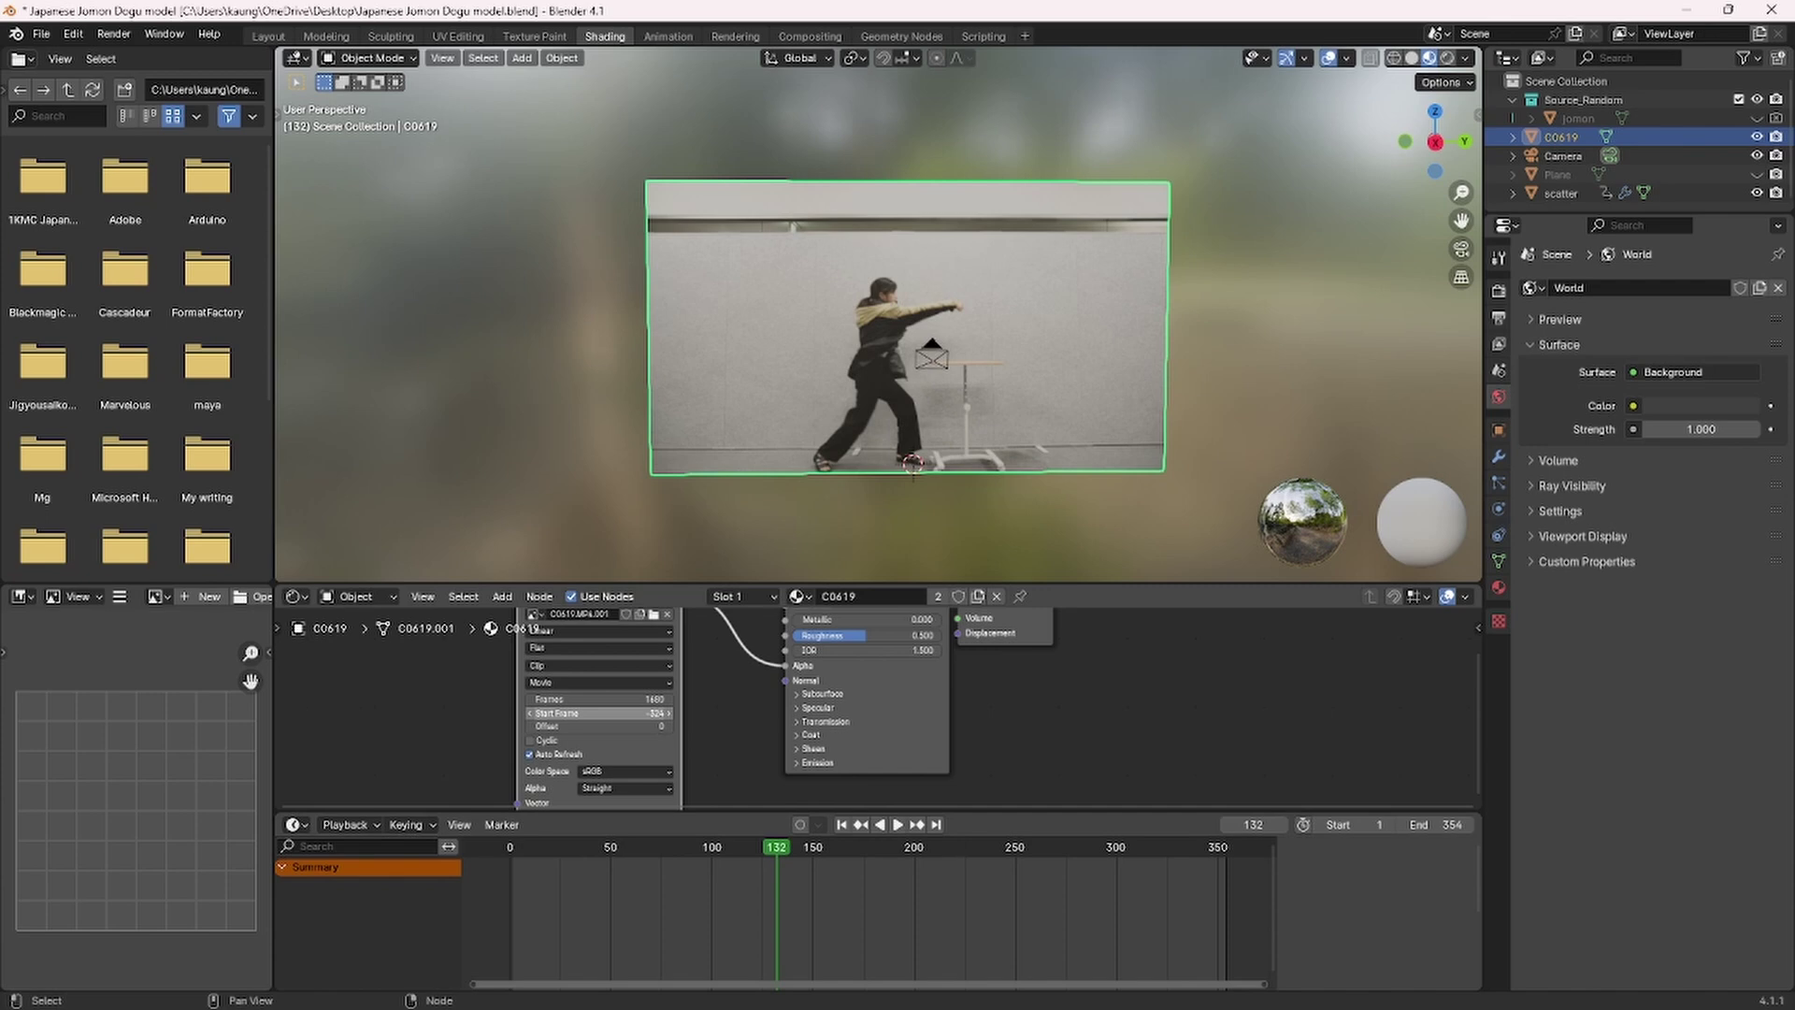
drag(598, 713, 629, 712)
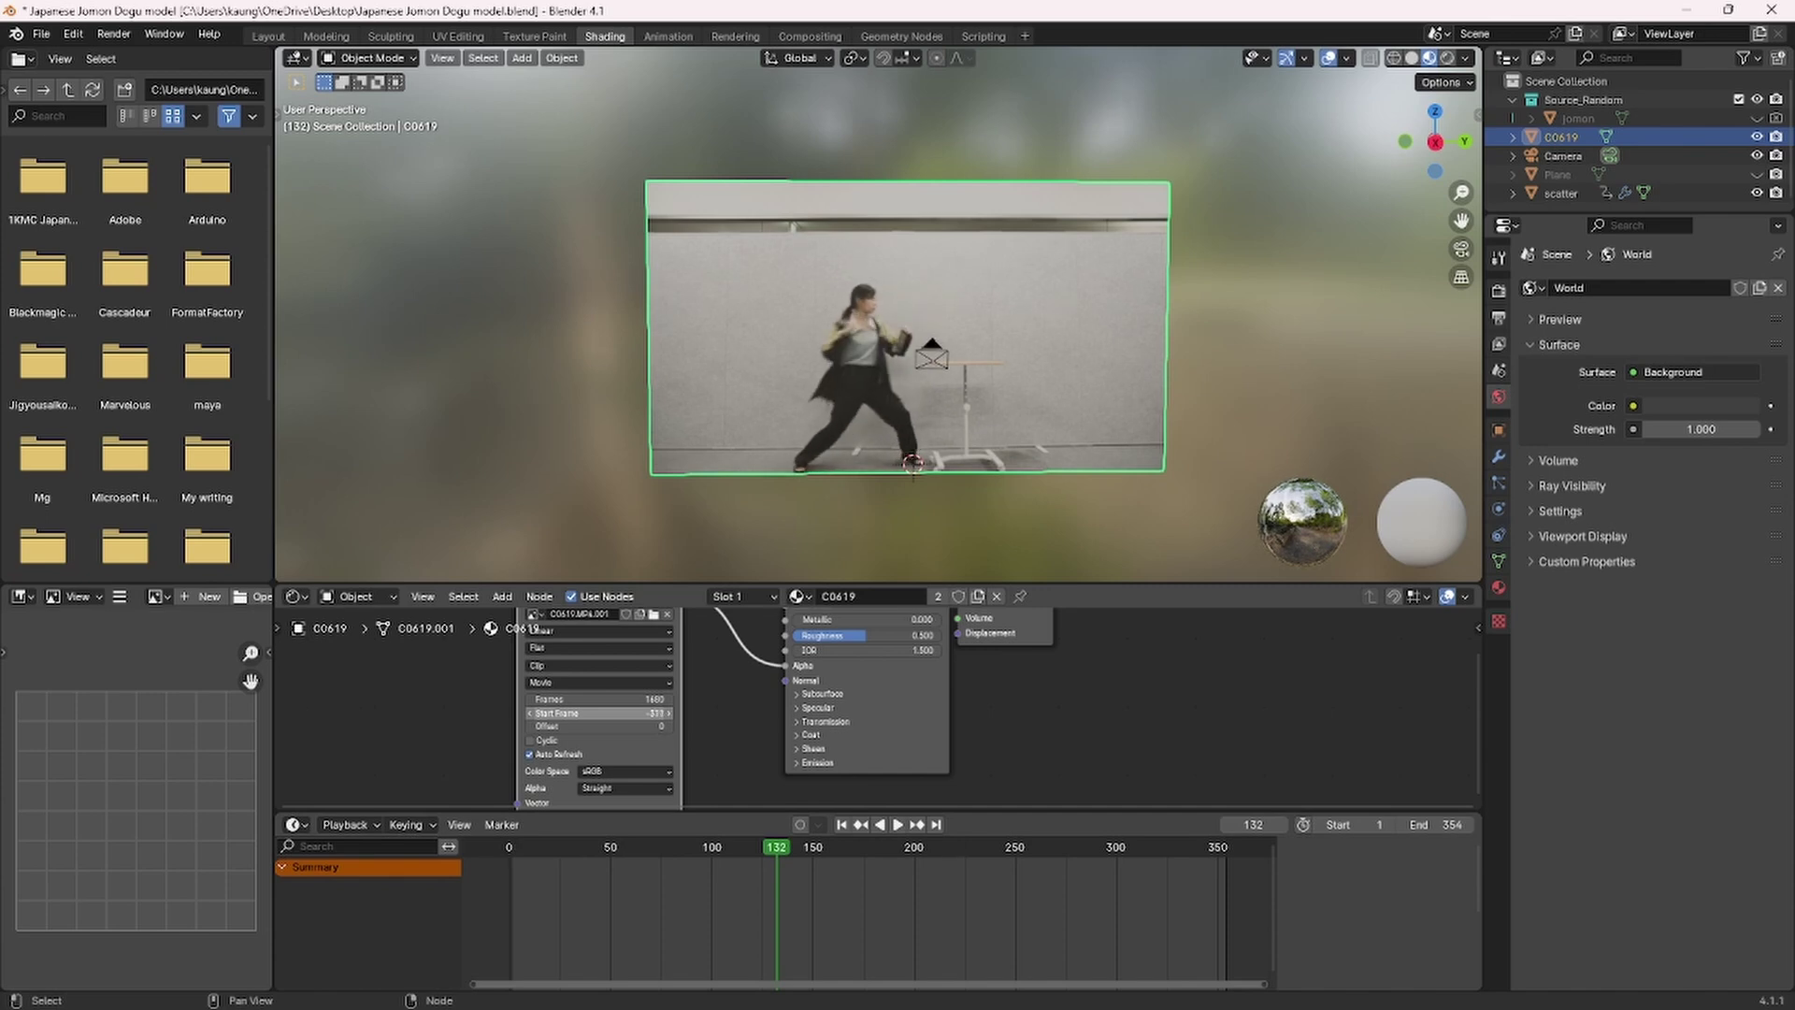
click(281, 37)
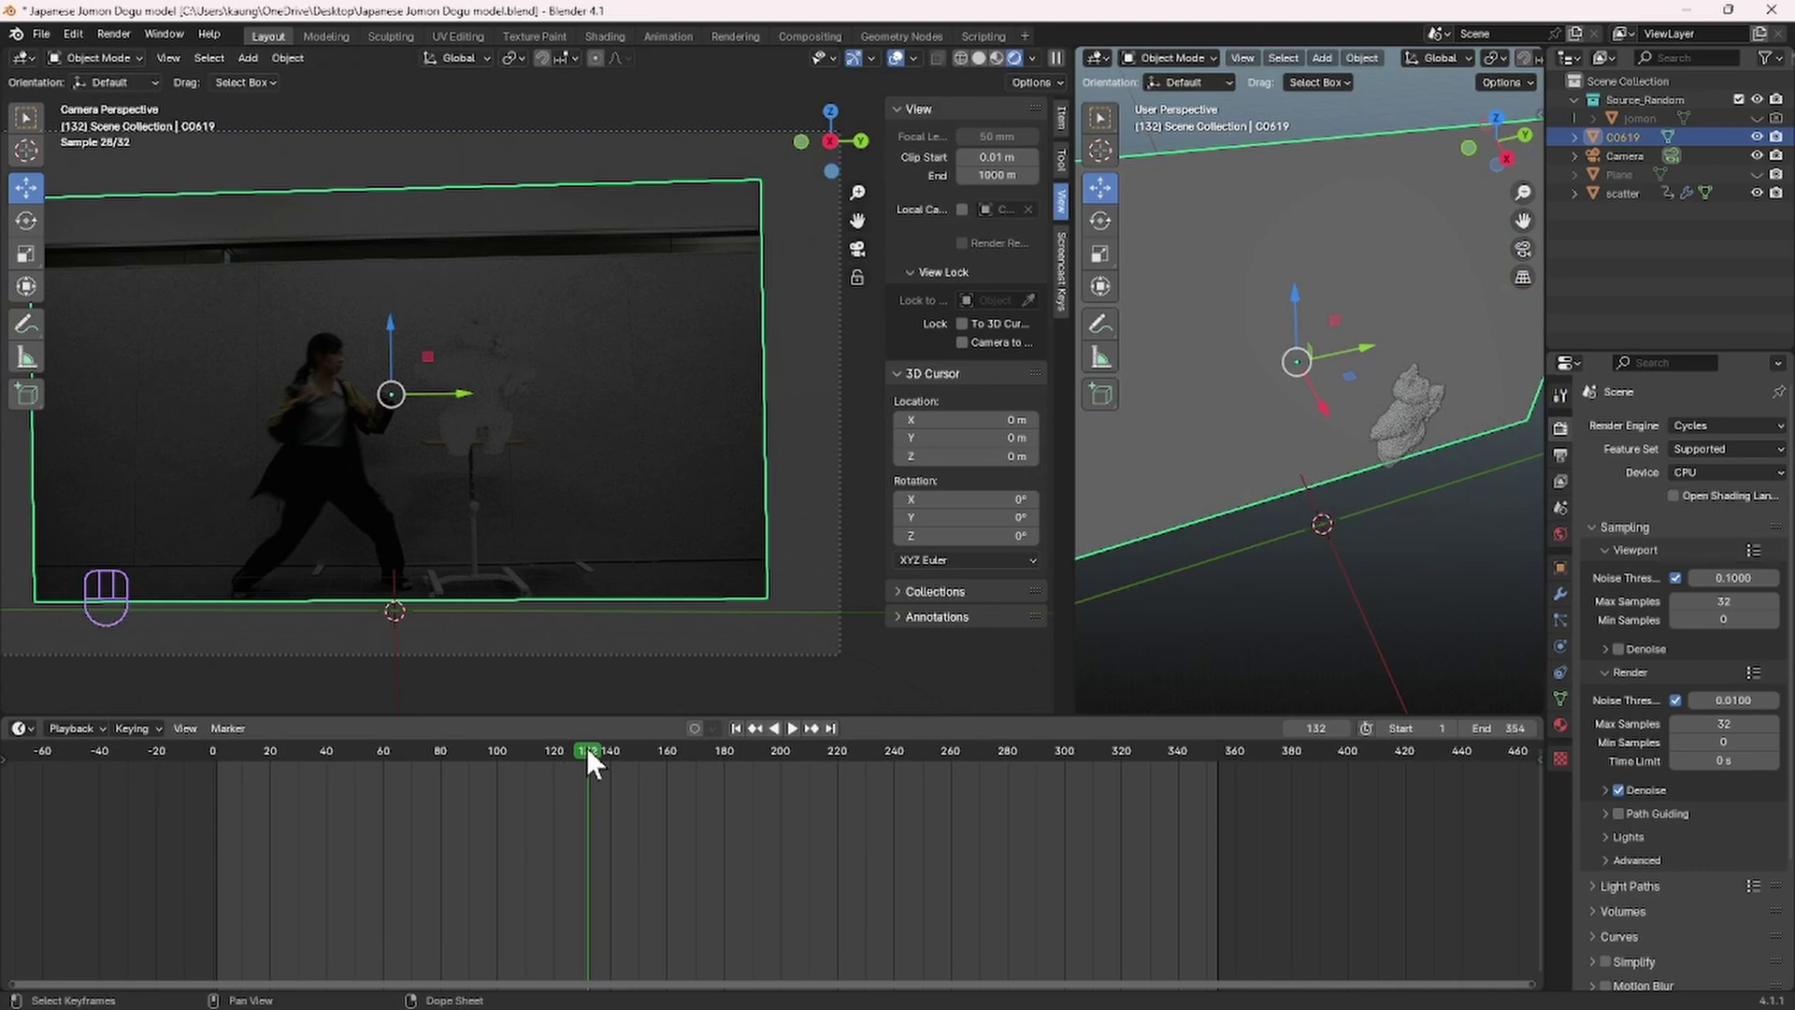
Step: Scrub to frame 136 around the performer's strike and set the animation's start frame to 137
mouse_move(588, 754)
mouse_down()
mouse_move(669, 736)
mouse_move(580, 746)
mouse_move(591, 765)
mouse_up()
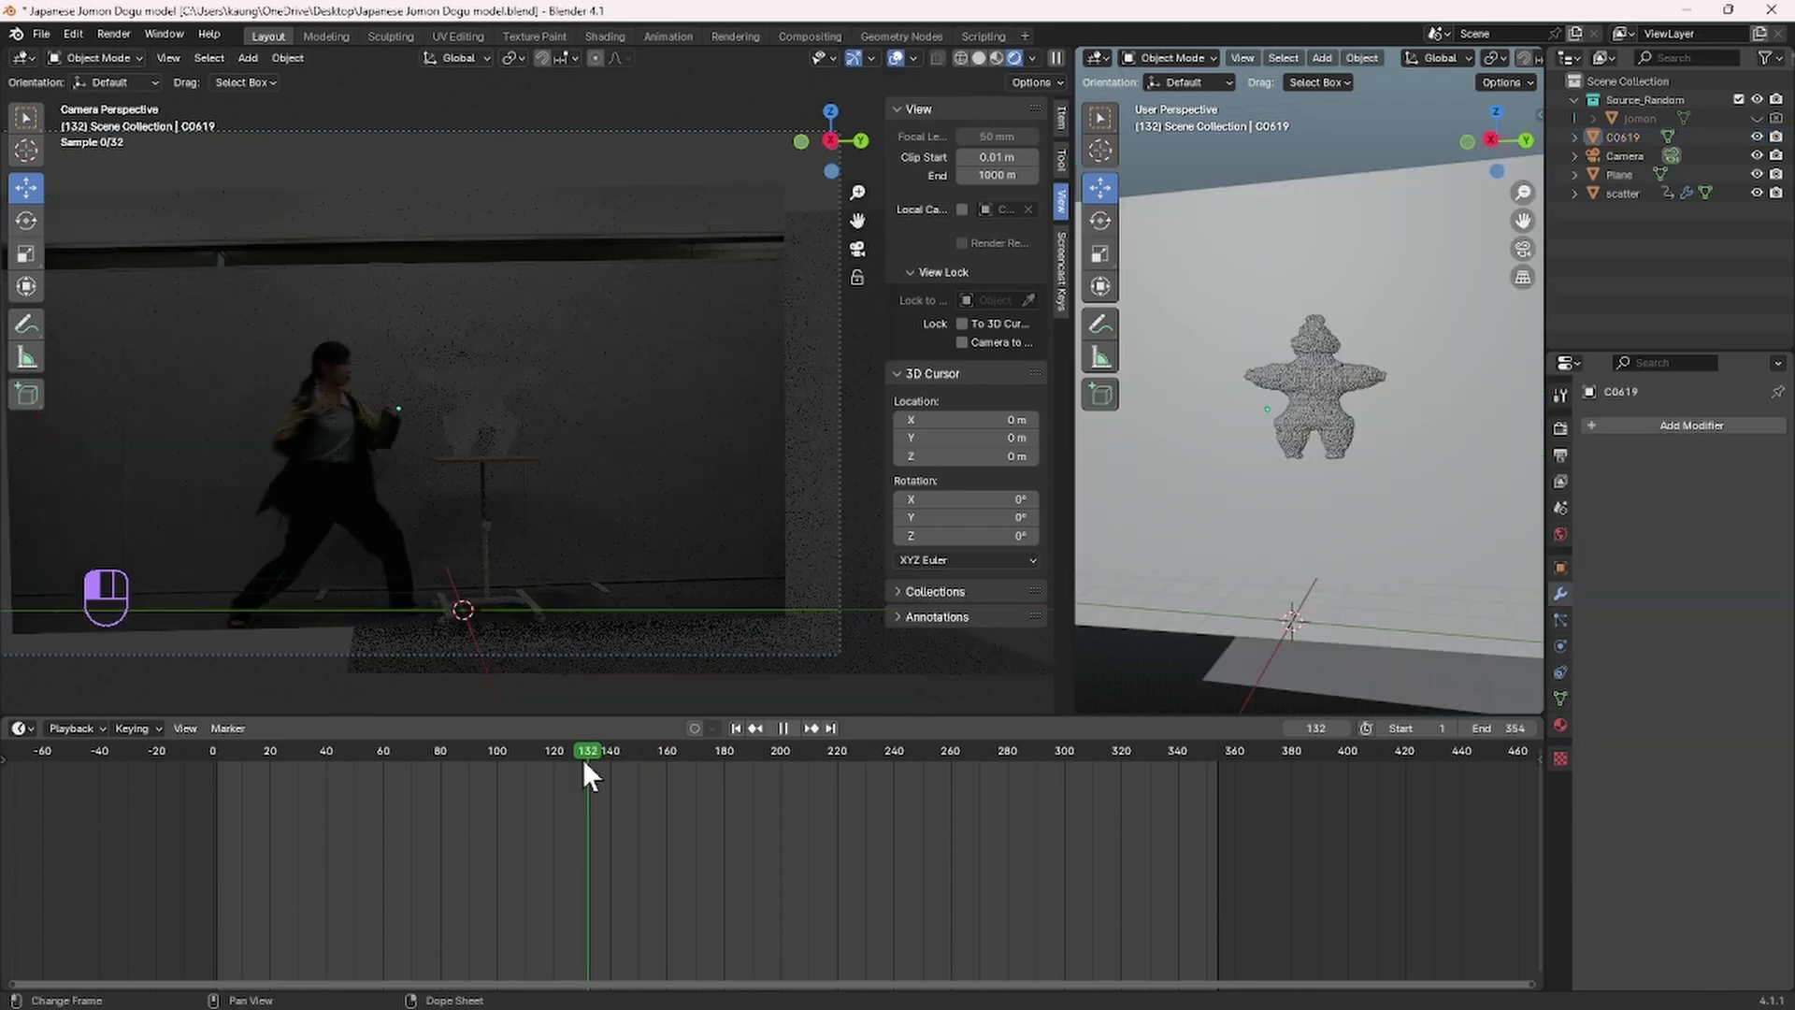
mouse_move(581, 759)
mouse_down()
mouse_move(619, 761)
mouse_move(599, 759)
mouse_up()
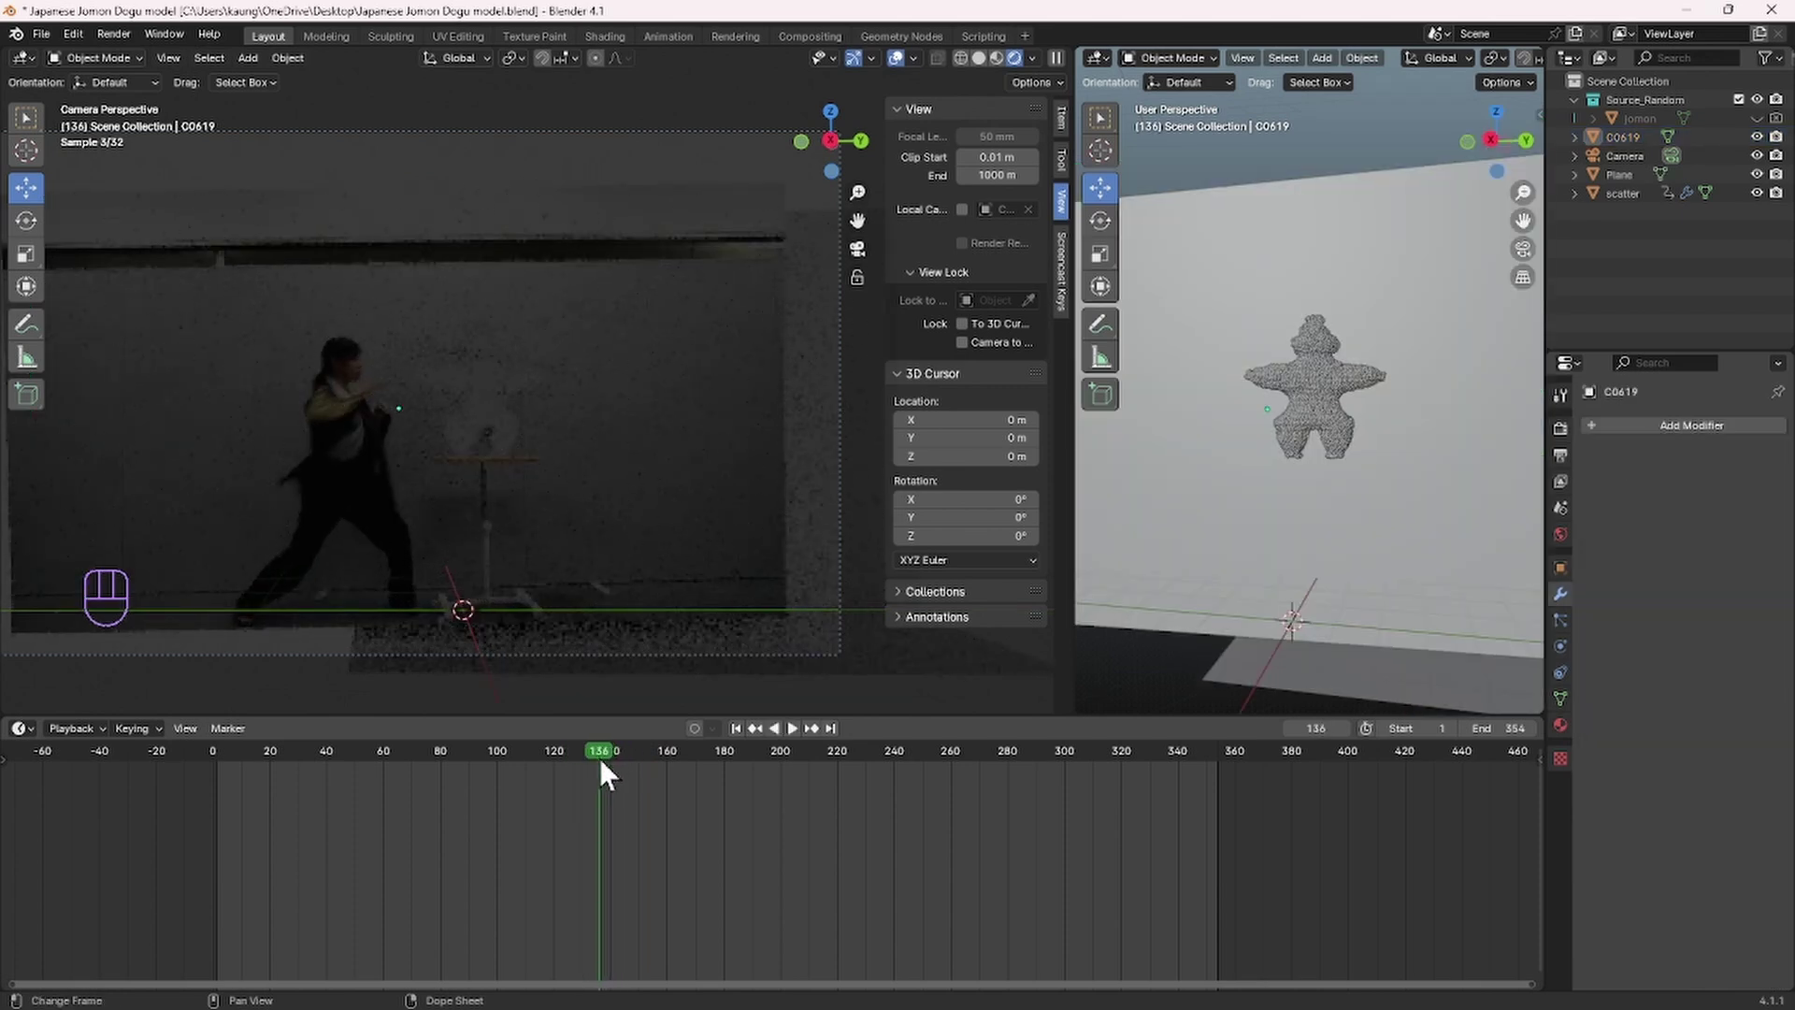
click(1393, 729)
text(137)
key(Return)
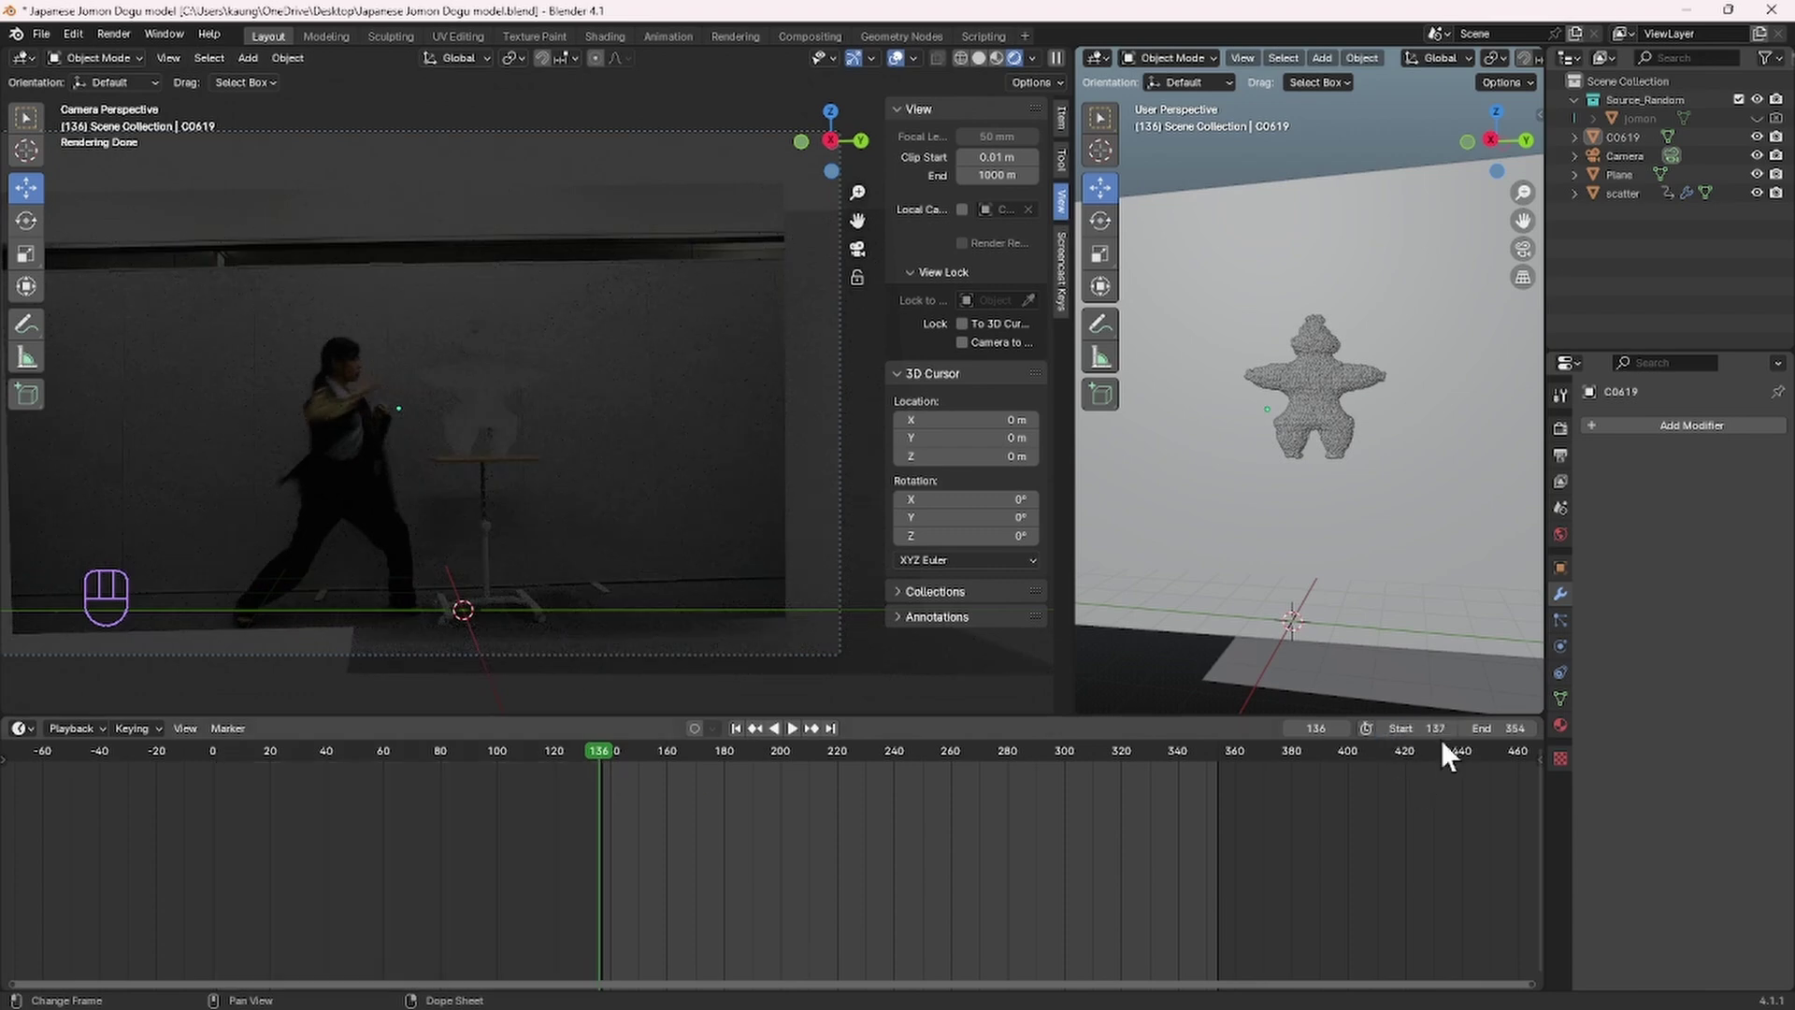
Step: Scrub to the end of the scatter in solid shading and set the animation's end frame to 332
drag(611, 748, 1121, 745)
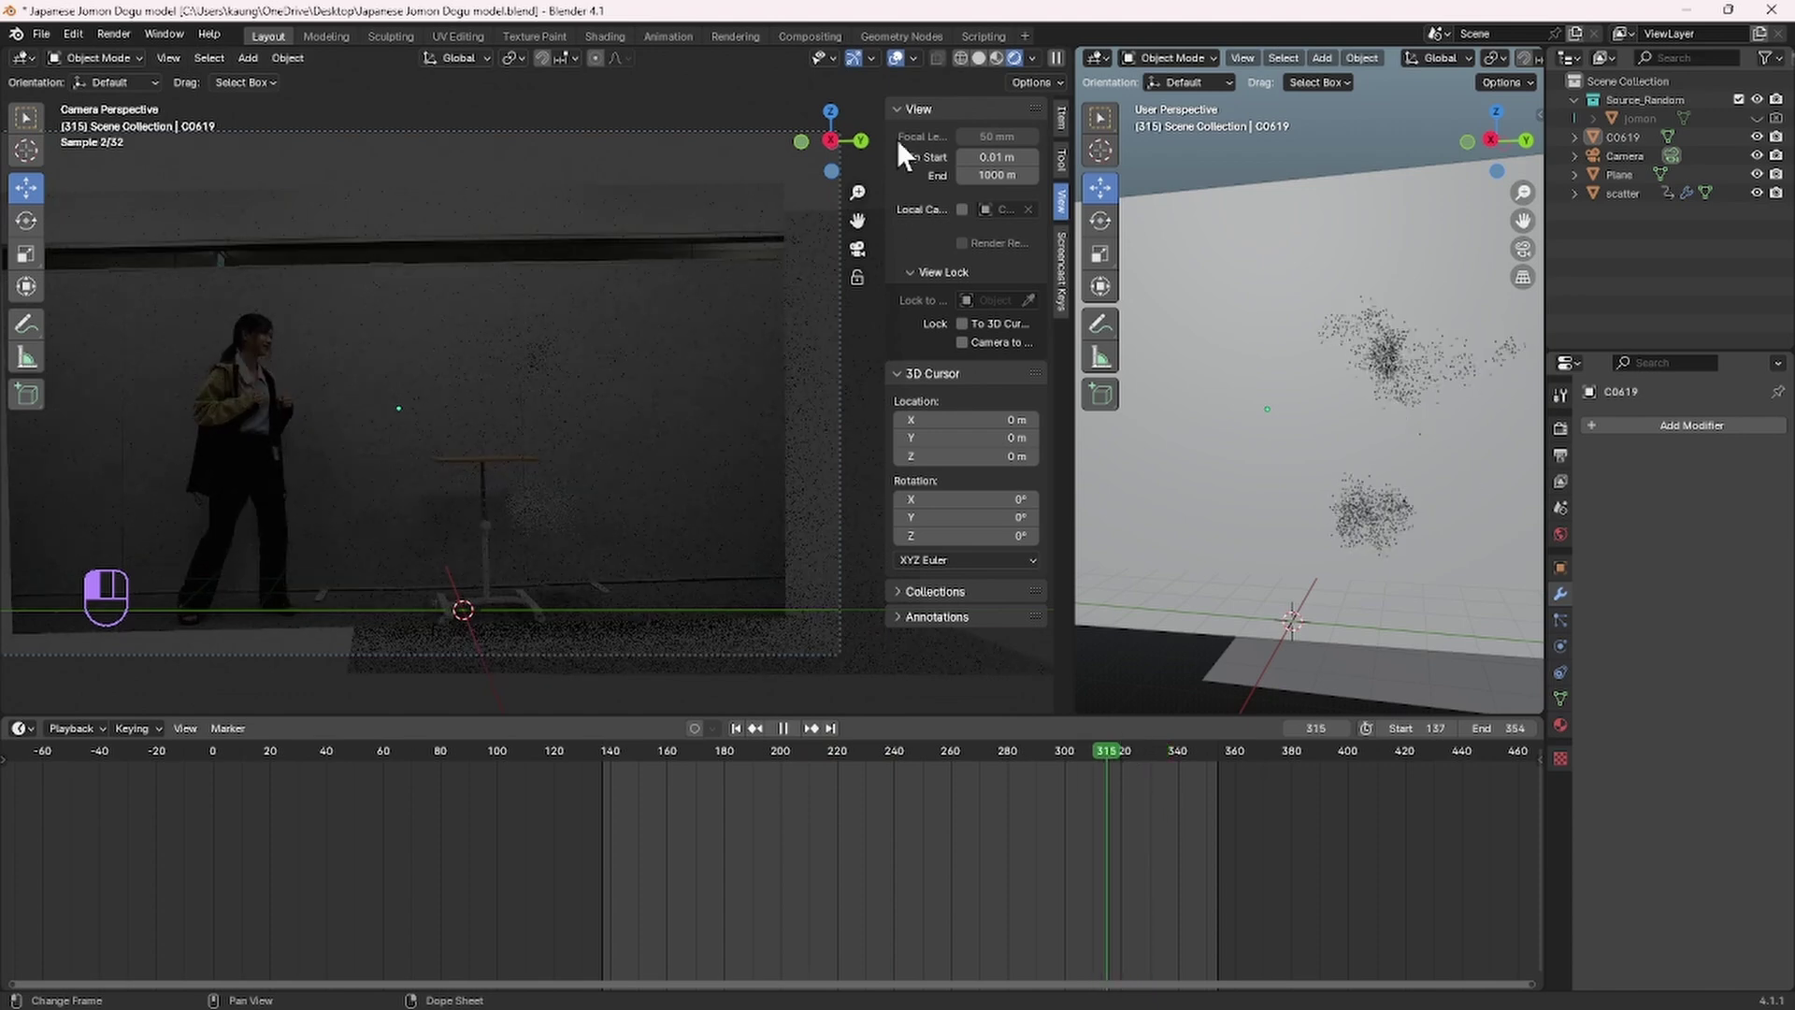
click(983, 58)
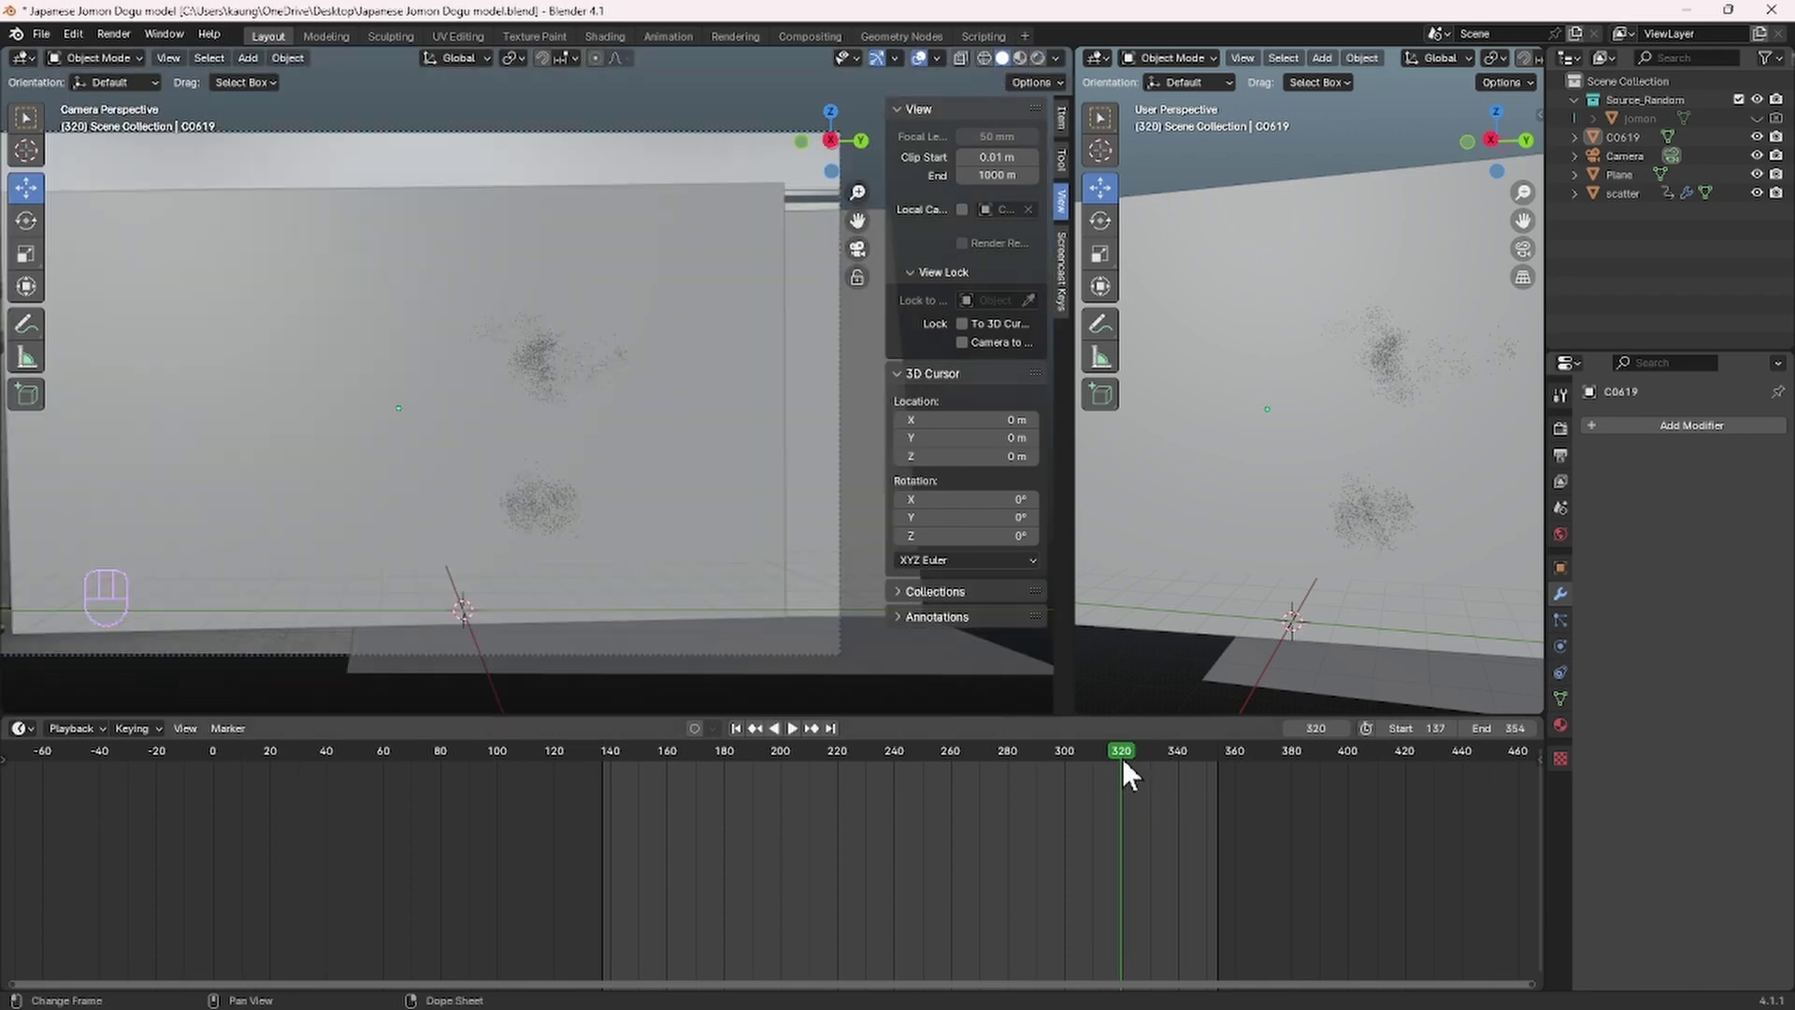
mouse_move(1119, 756)
mouse_down()
mouse_move(1092, 760)
mouse_move(1153, 765)
mouse_up()
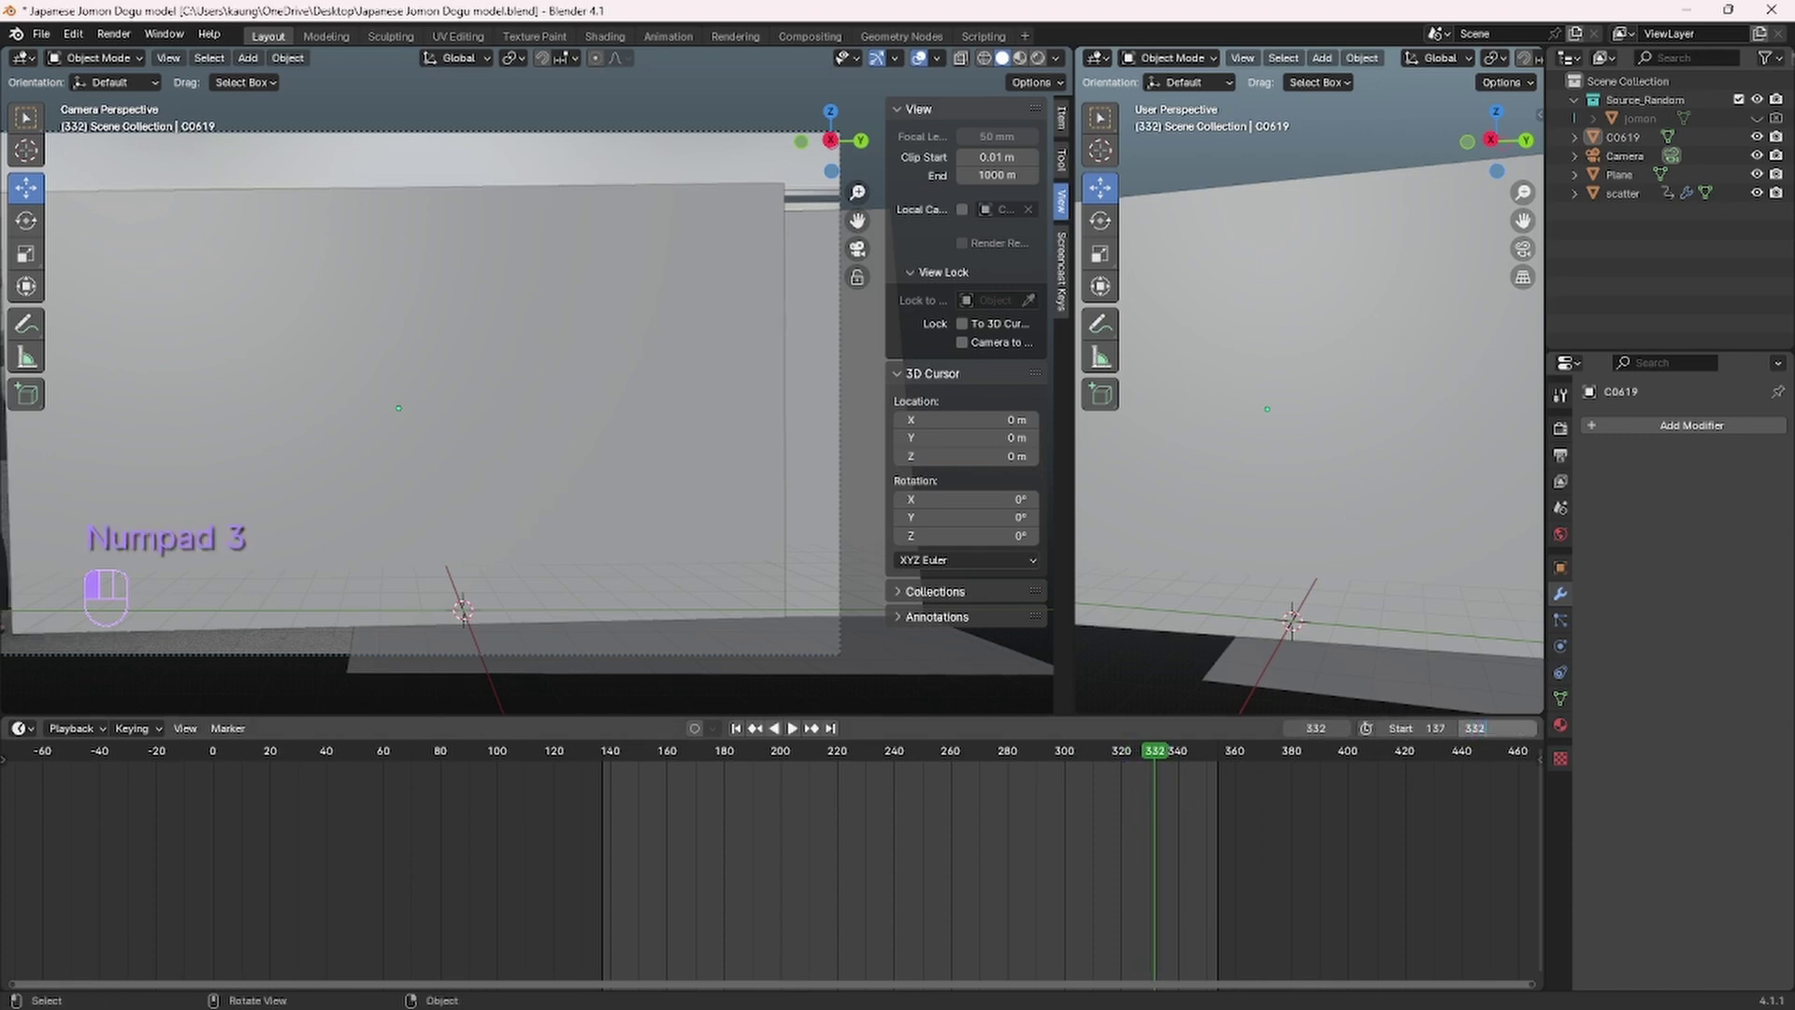
key(Return)
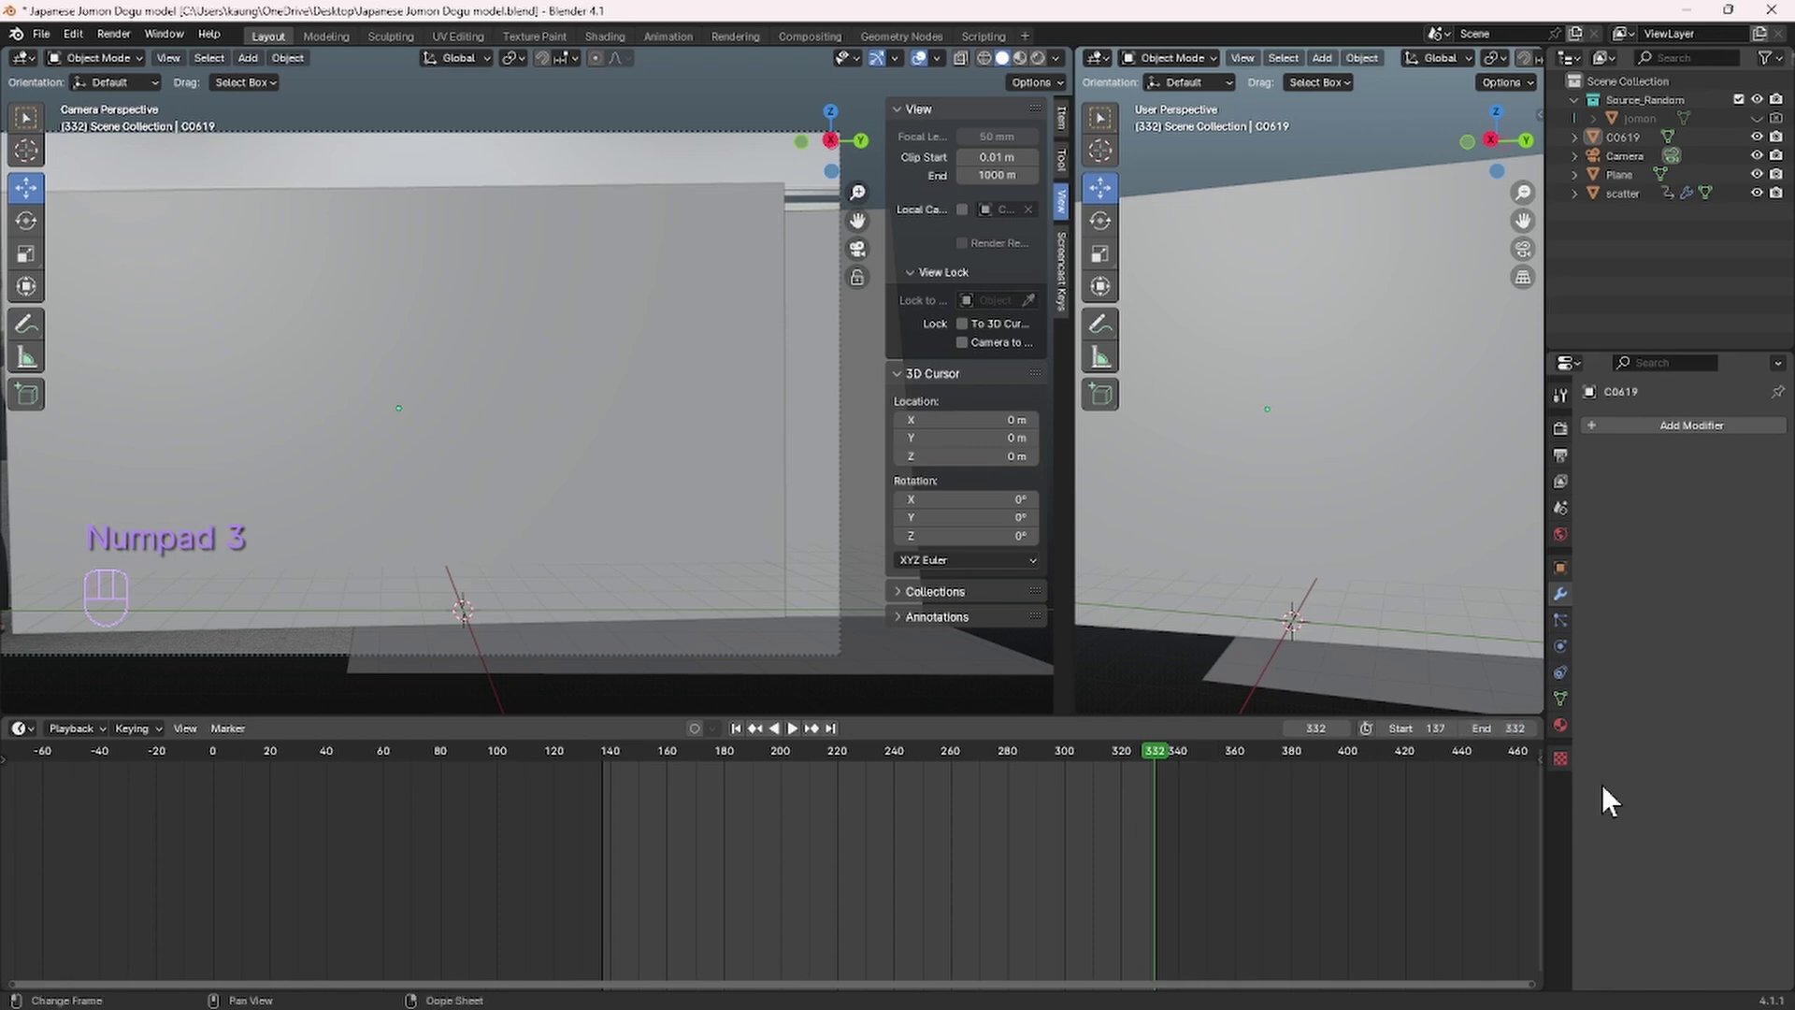
Step: Hide the C0619 footage plane in the viewport to expose the L-shaped plane behind the scatter
click(1625, 195)
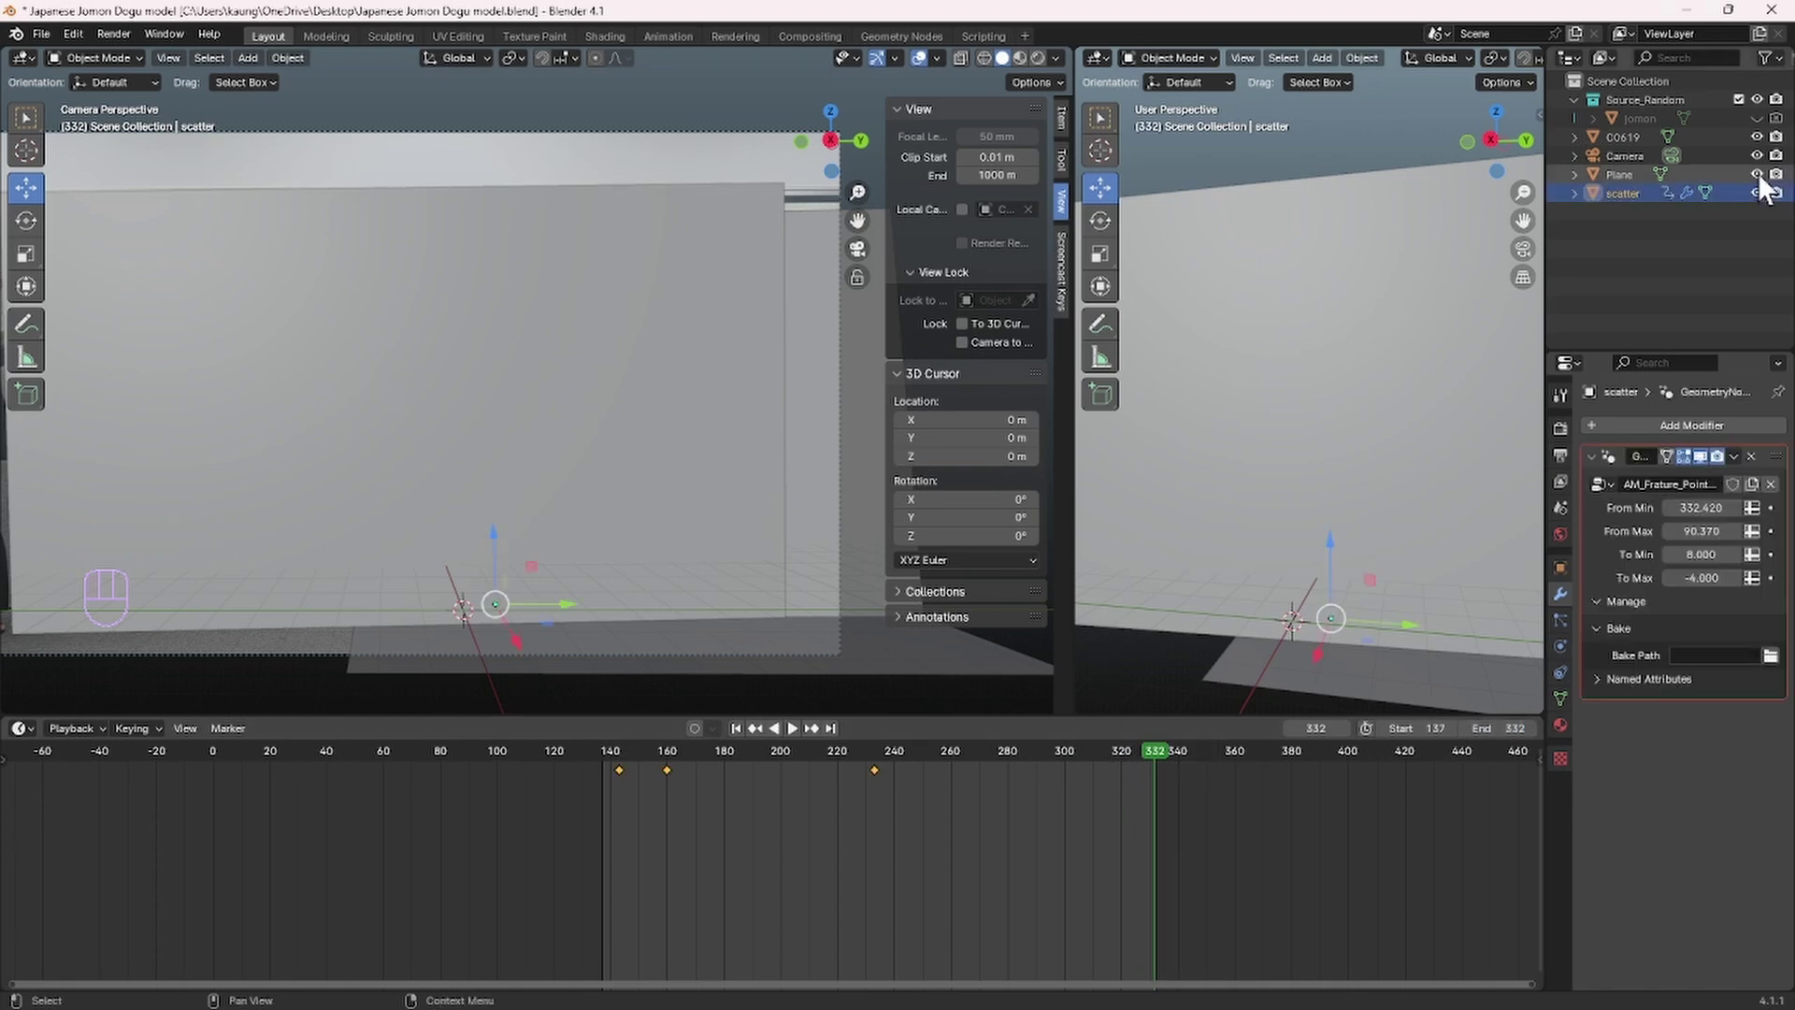
middle_drag(1354, 395, 1377, 350)
click(1382, 348)
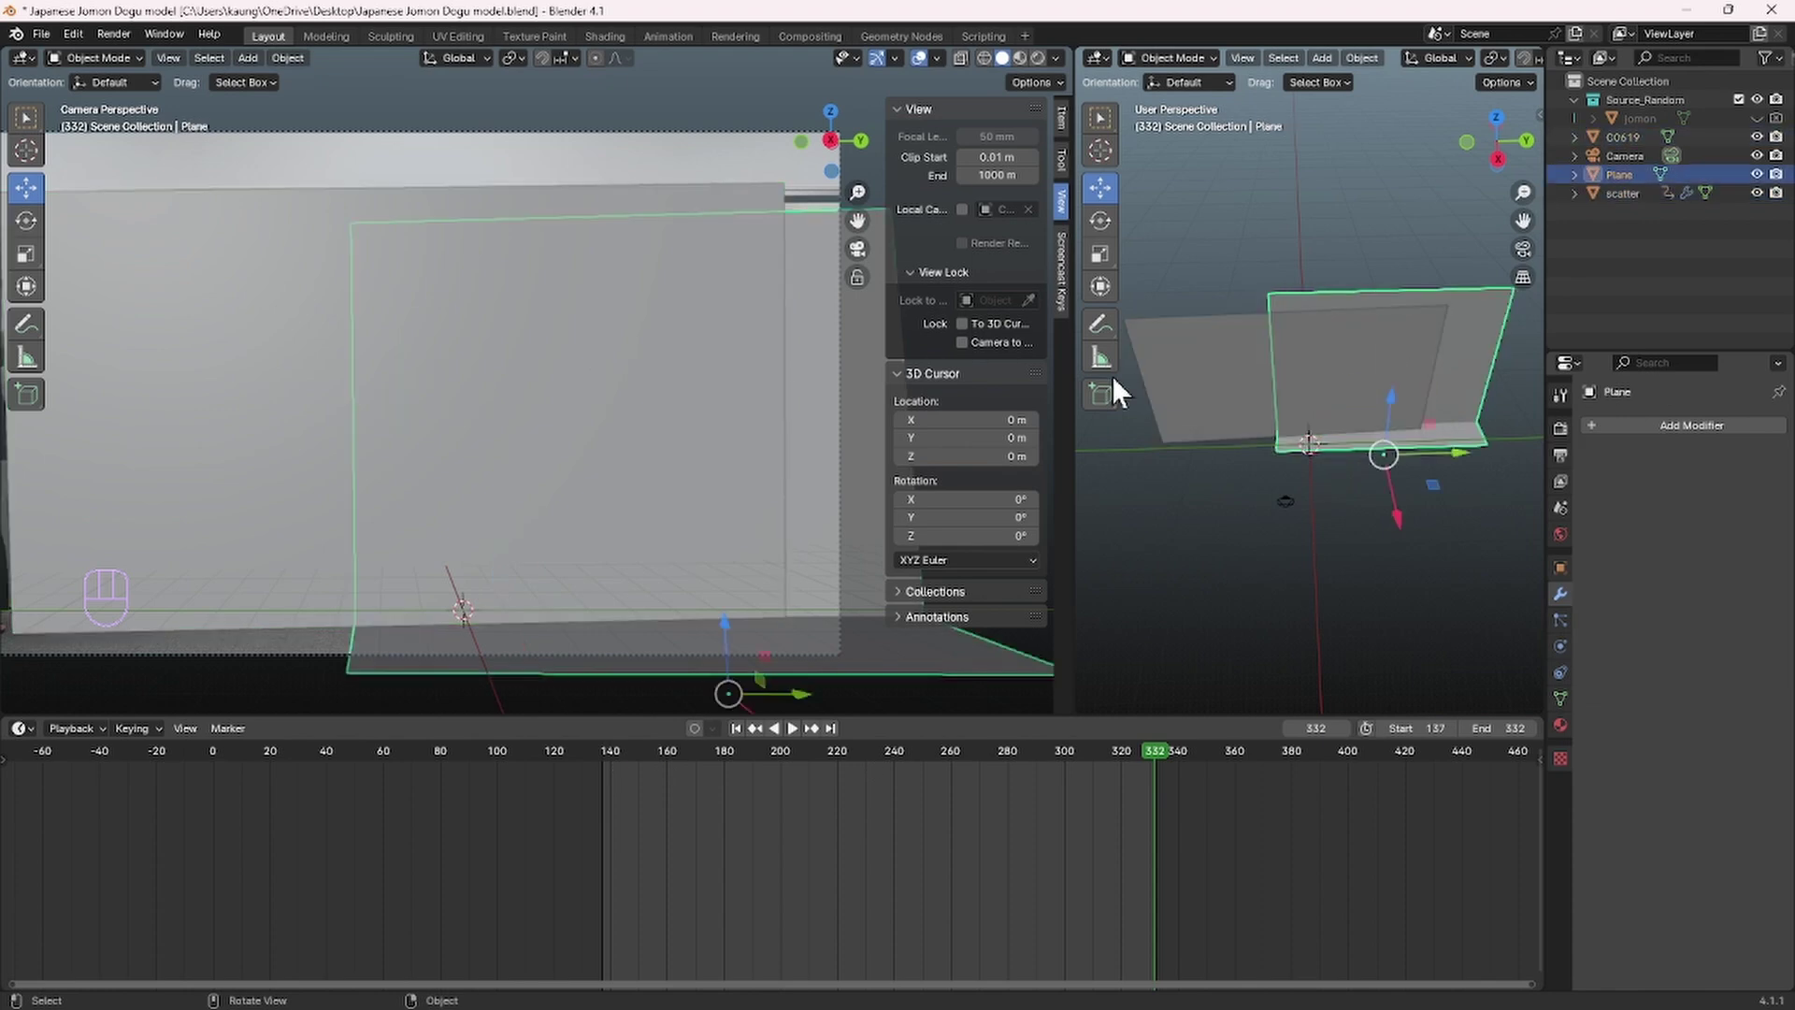
click(1185, 357)
click(1756, 138)
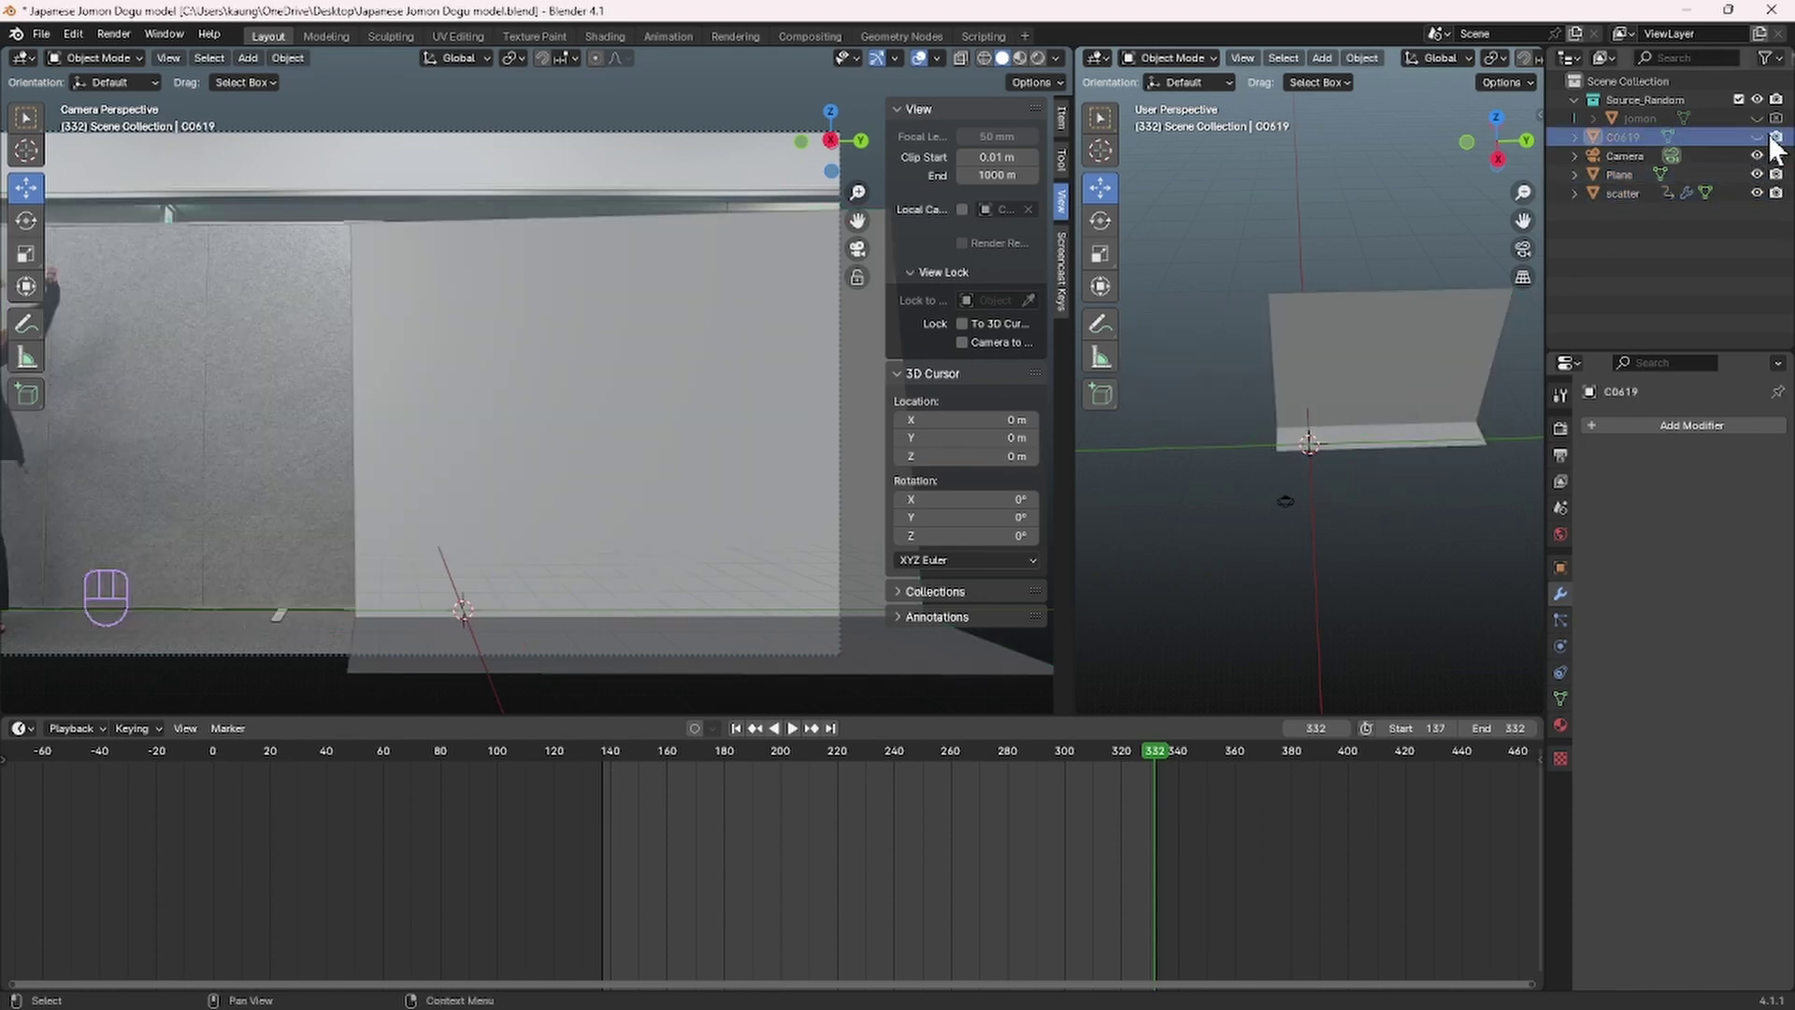
Step: Add an area light, raise it to about 11 m above the origin, and scrub to frame 133
middle_drag(1395, 498, 1382, 407)
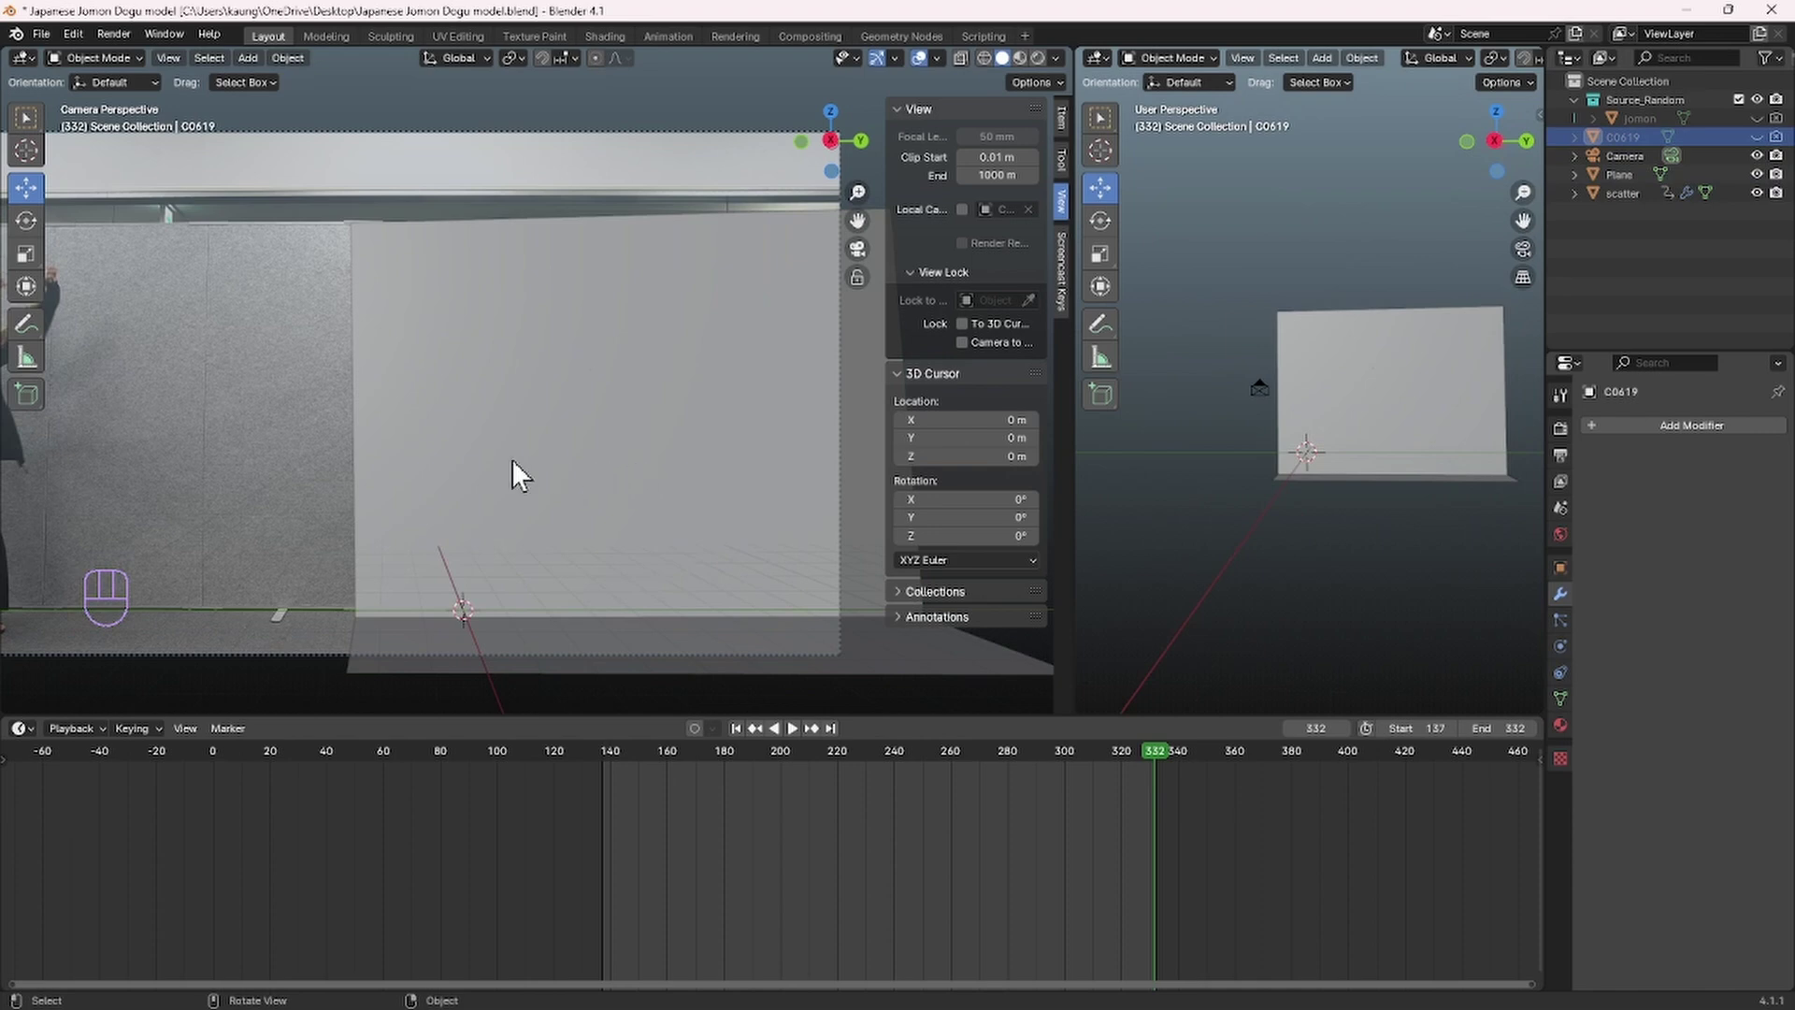
shift+middle_drag(523, 454, 635, 452)
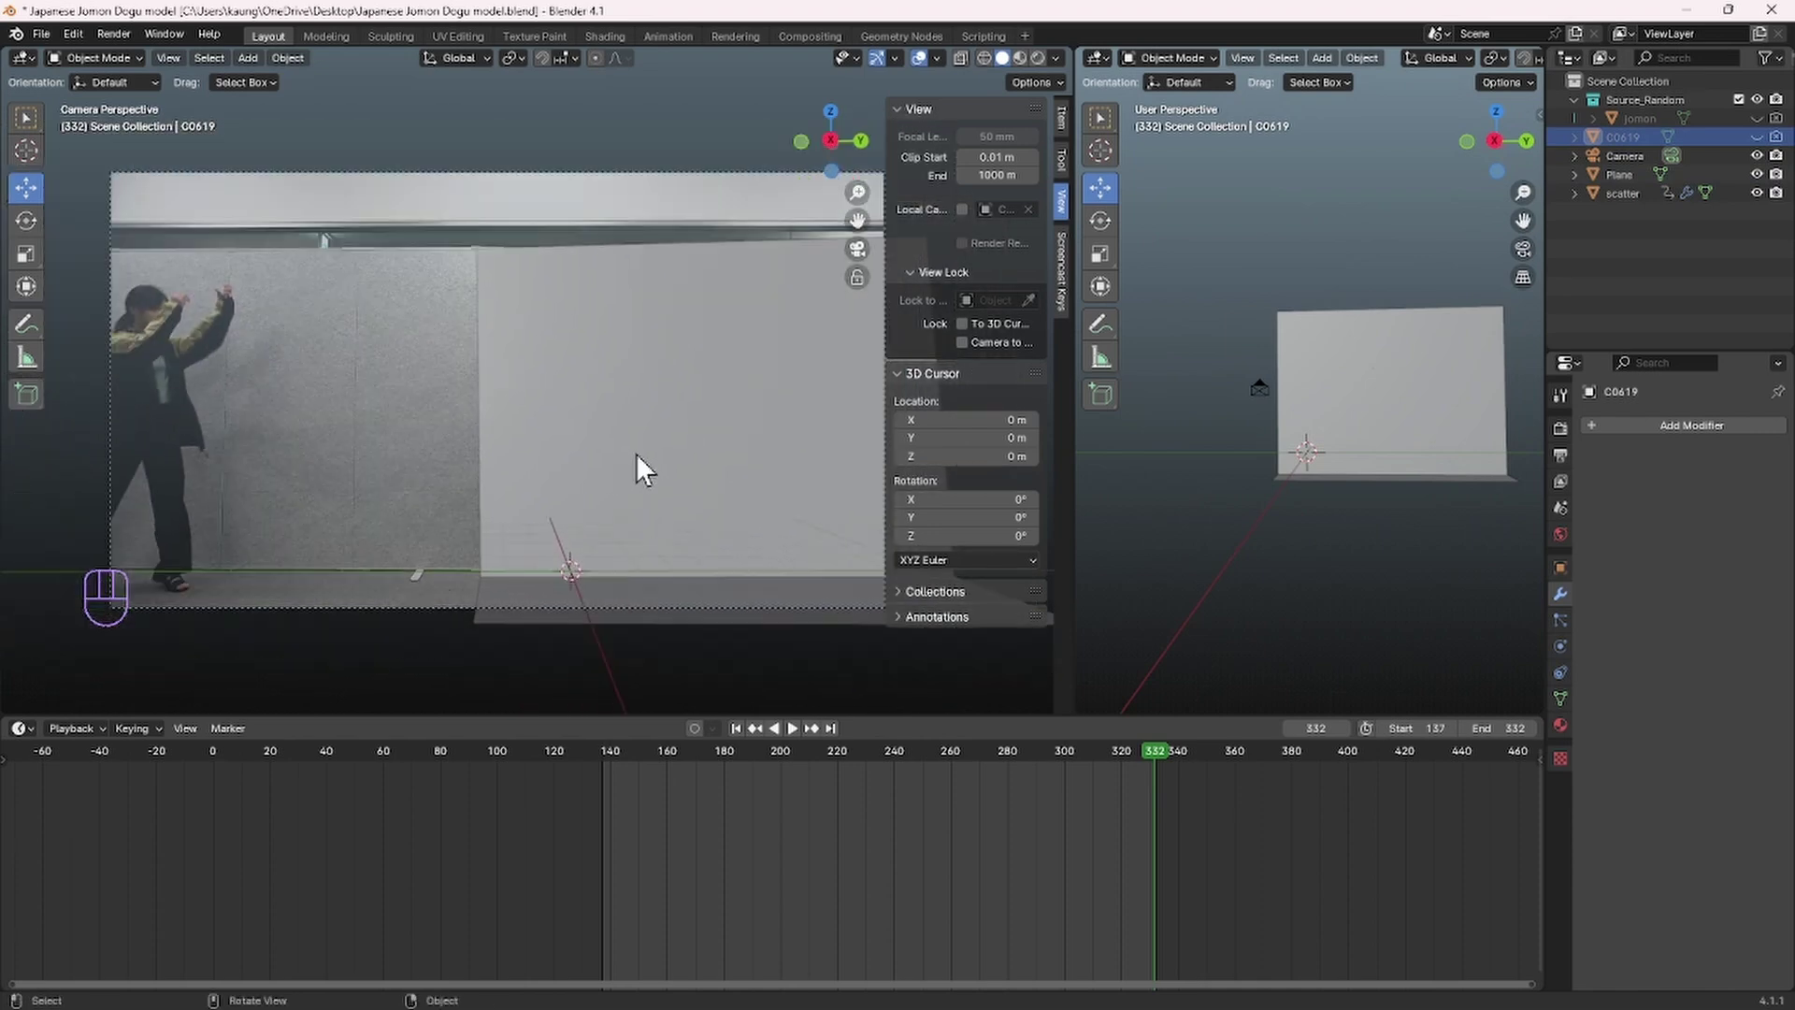
key(shift+a)
mouse_move(621, 477)
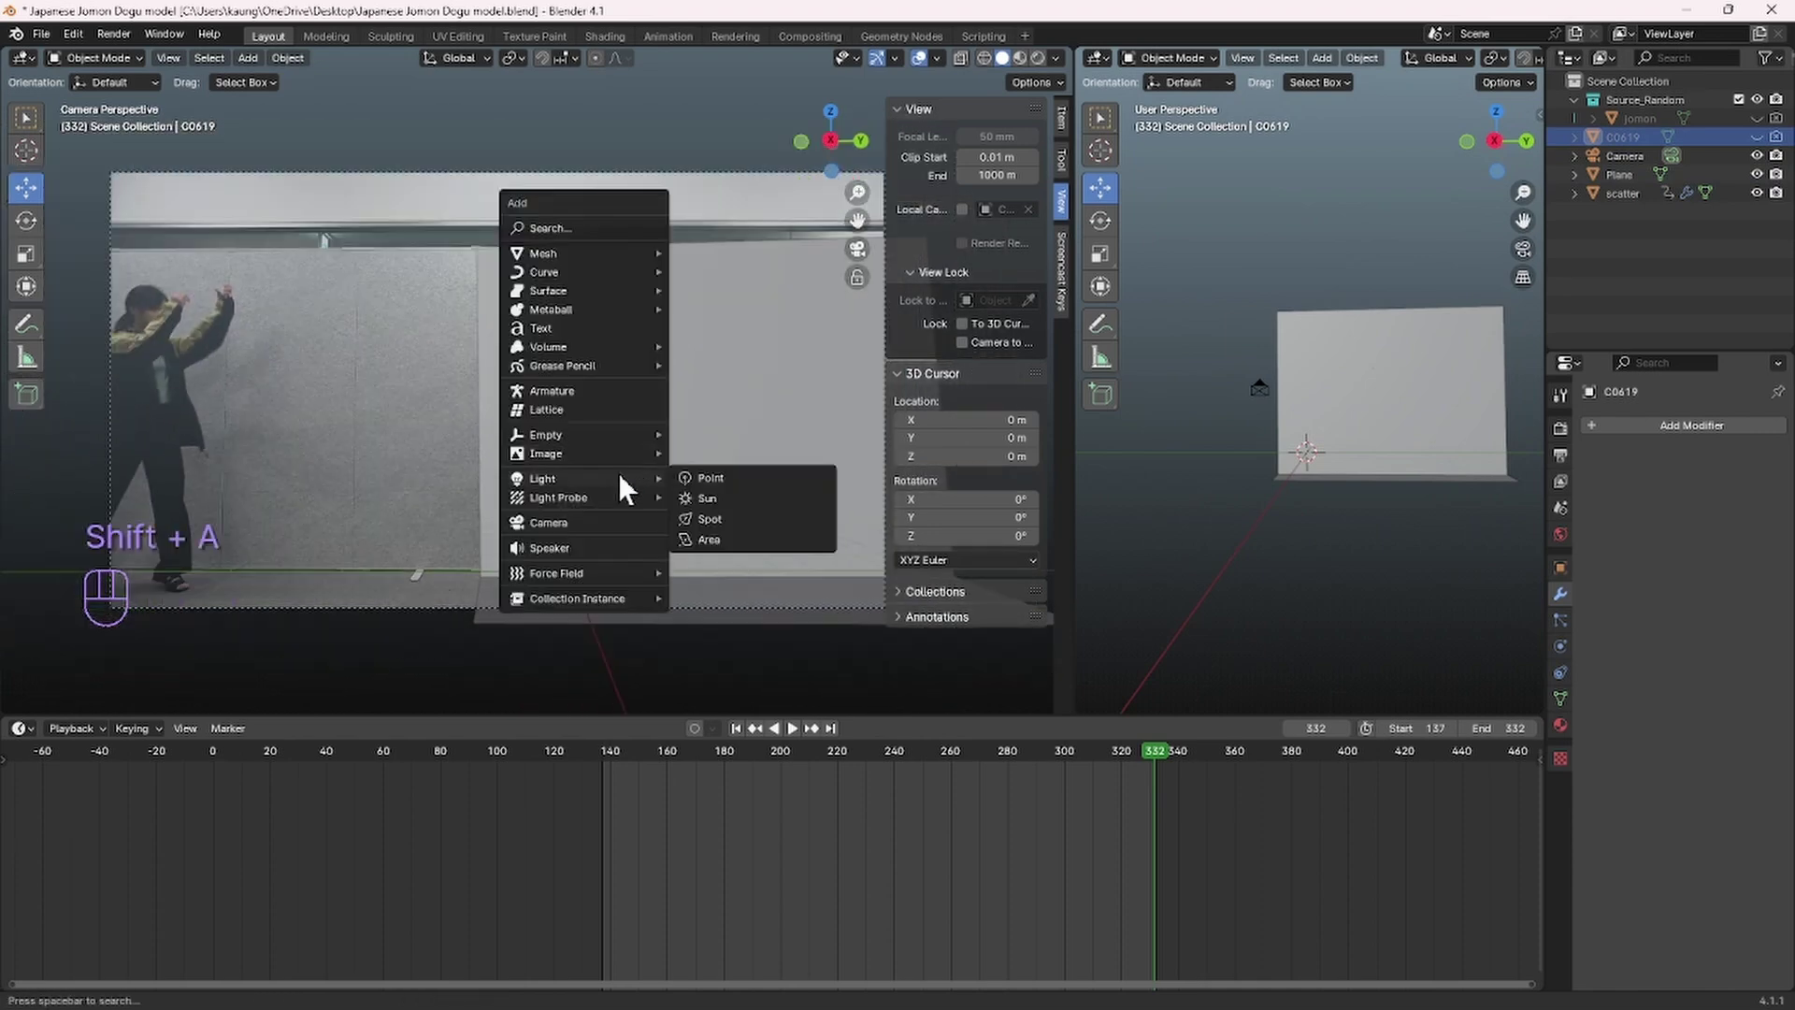
click(710, 540)
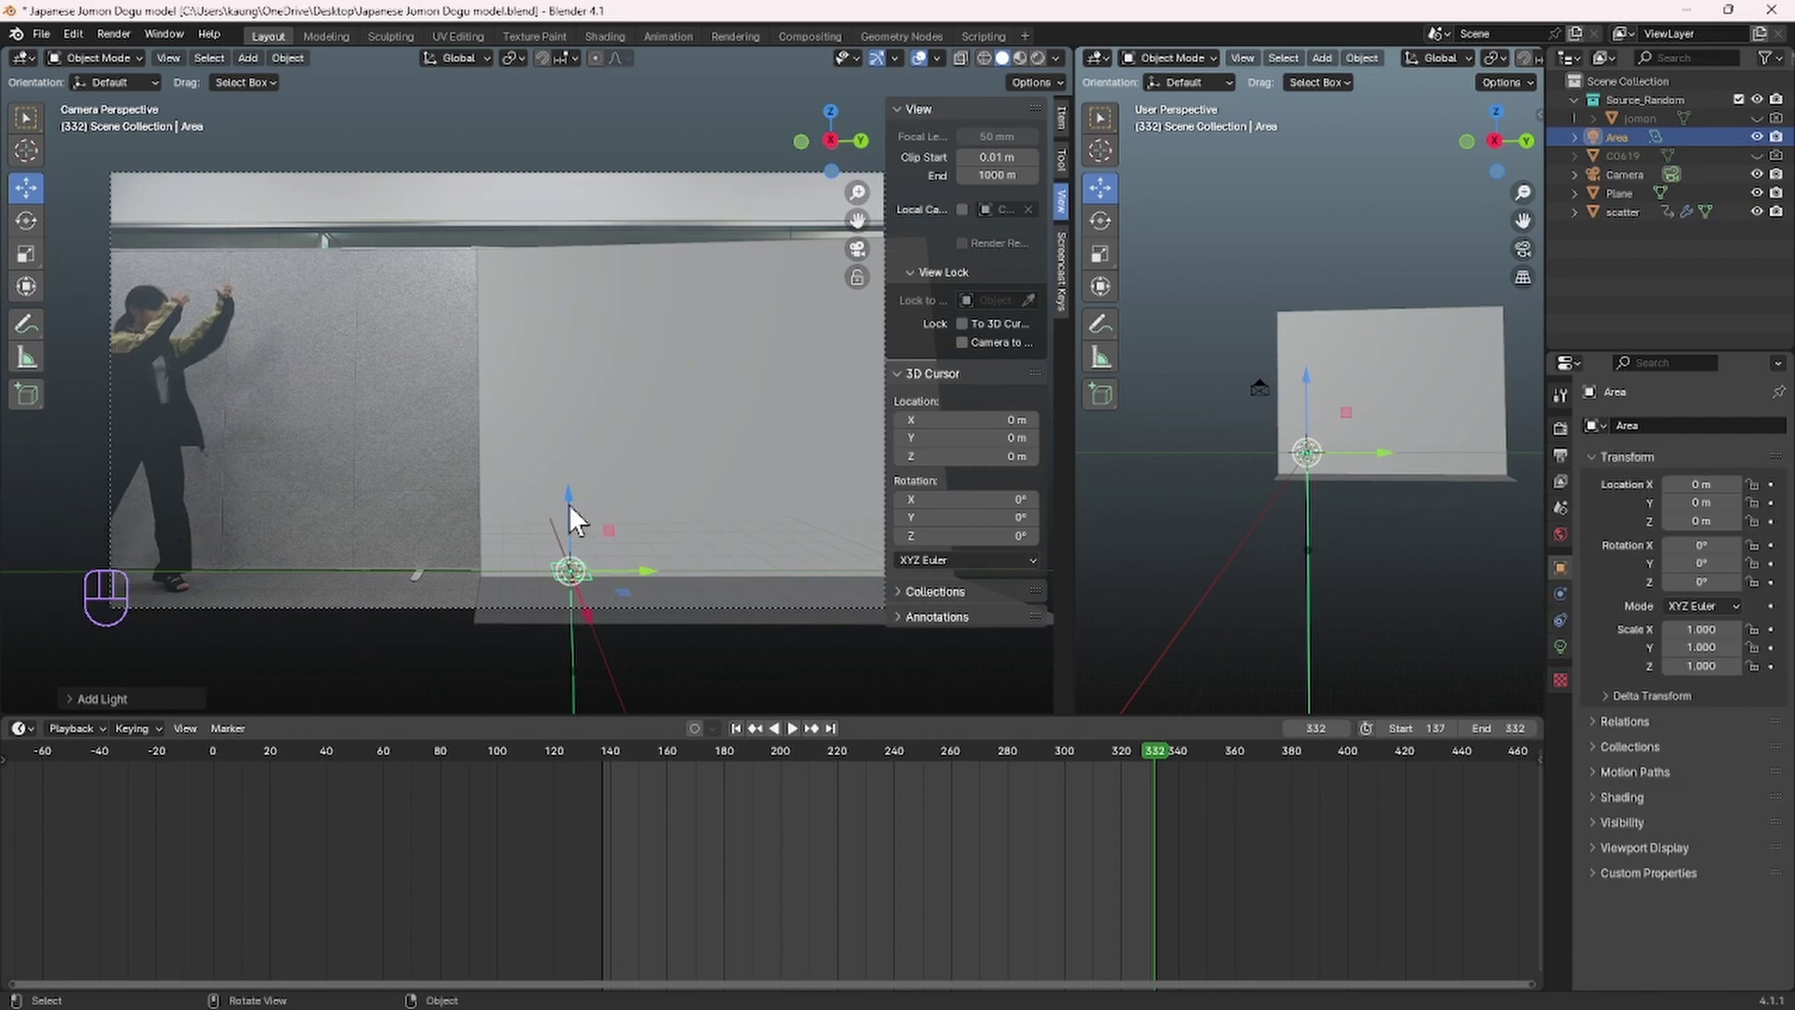
drag(569, 503, 596, 133)
middle_drag(1350, 379, 1391, 491)
drag(915, 759, 591, 806)
middle_drag(1346, 439, 1308, 533)
key(s)
key(y)
right_click(1406, 540)
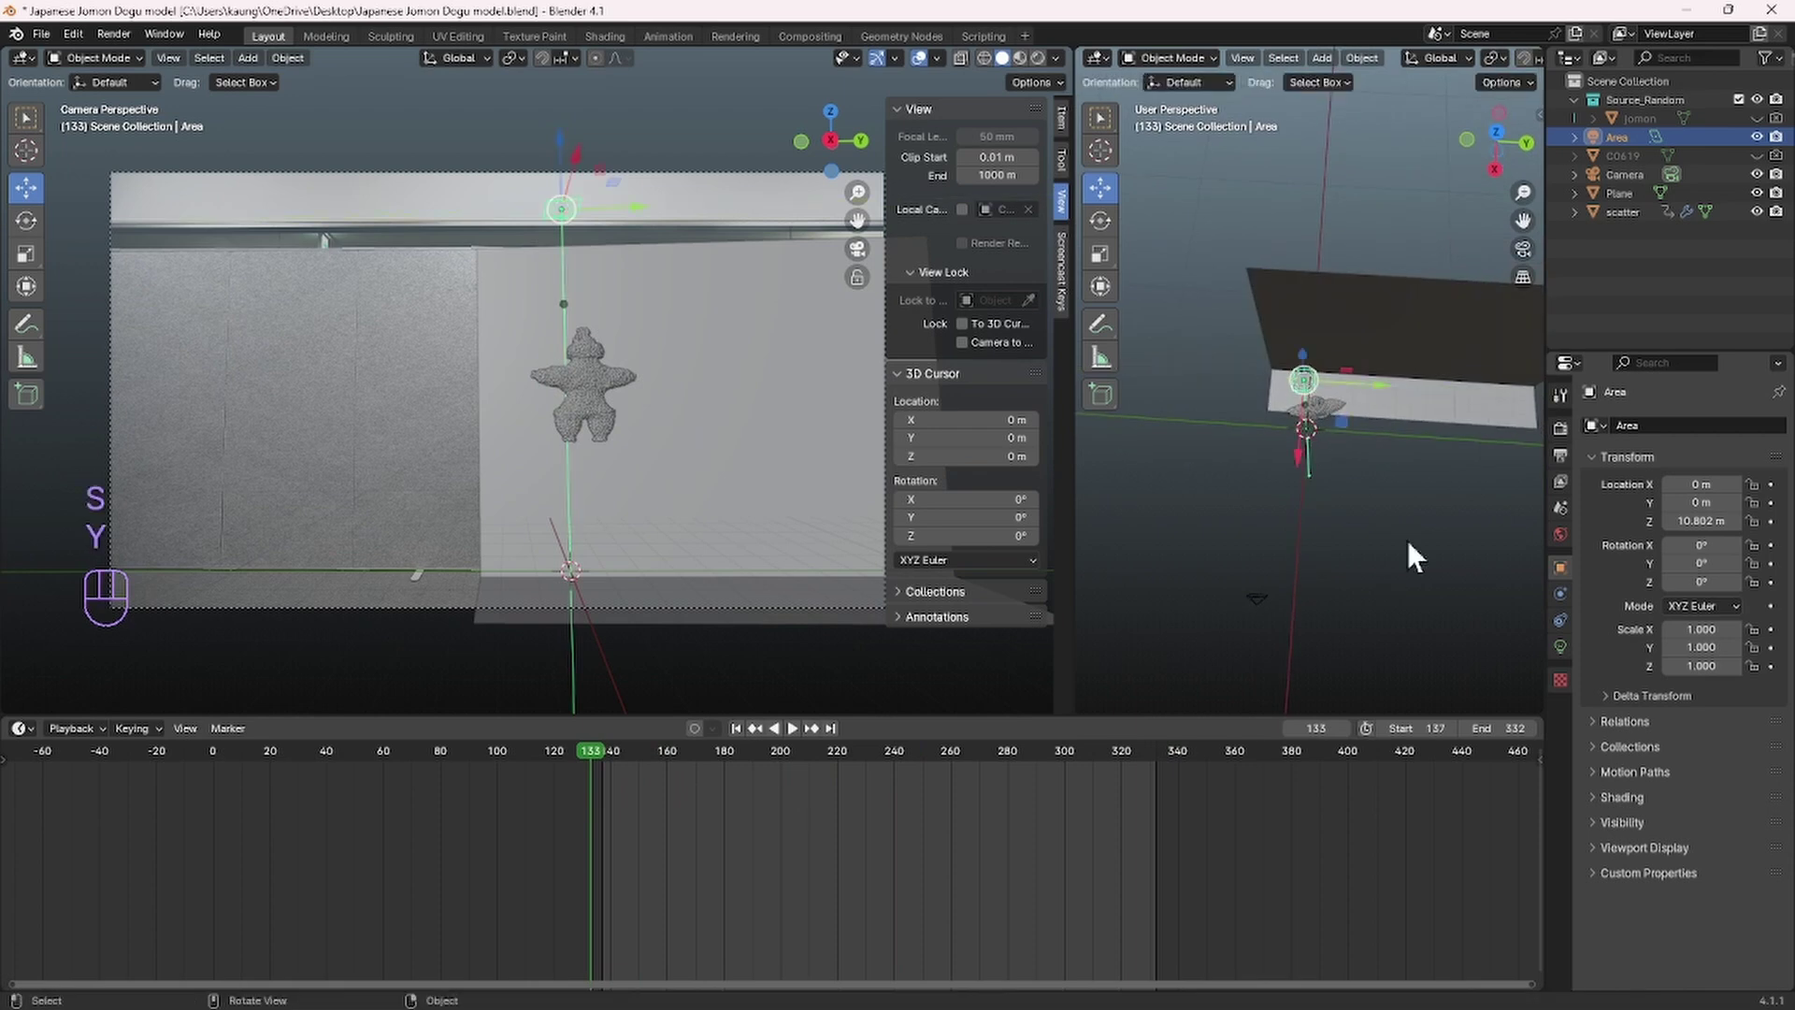
Step: Scale the area light to about 3.1 along Y and 0.8 on the other axes, and shift it to about X -0.54 m, Y -0.38 m
key(s)
key(y)
click(1326, 382)
key(s)
click(1322, 381)
key(g)
click(1360, 421)
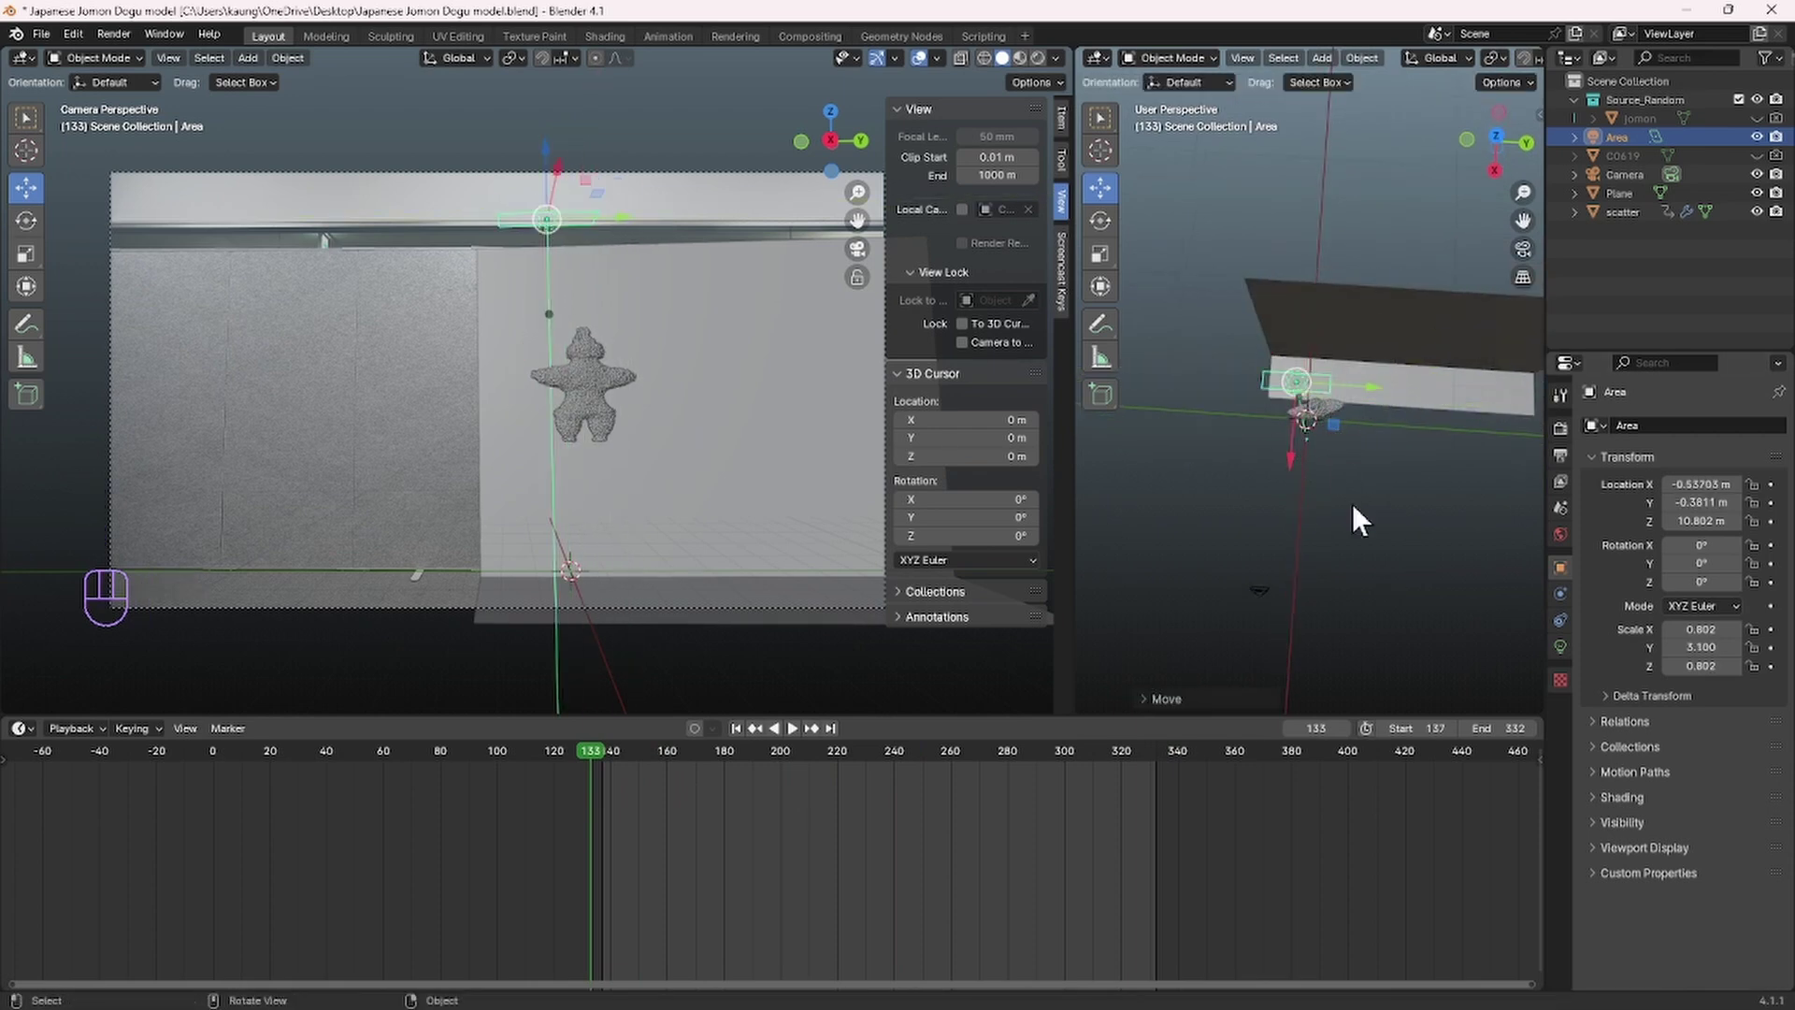
Step: Raise the area light to about 12 m in Z, show its light settings, and switch the camera view to rendered shading
middle_drag(1352, 503, 1350, 338)
key(g)
key(z)
click(1314, 276)
scroll(1384, 393, up, 1)
shift+middle_drag(1451, 440, 1376, 462)
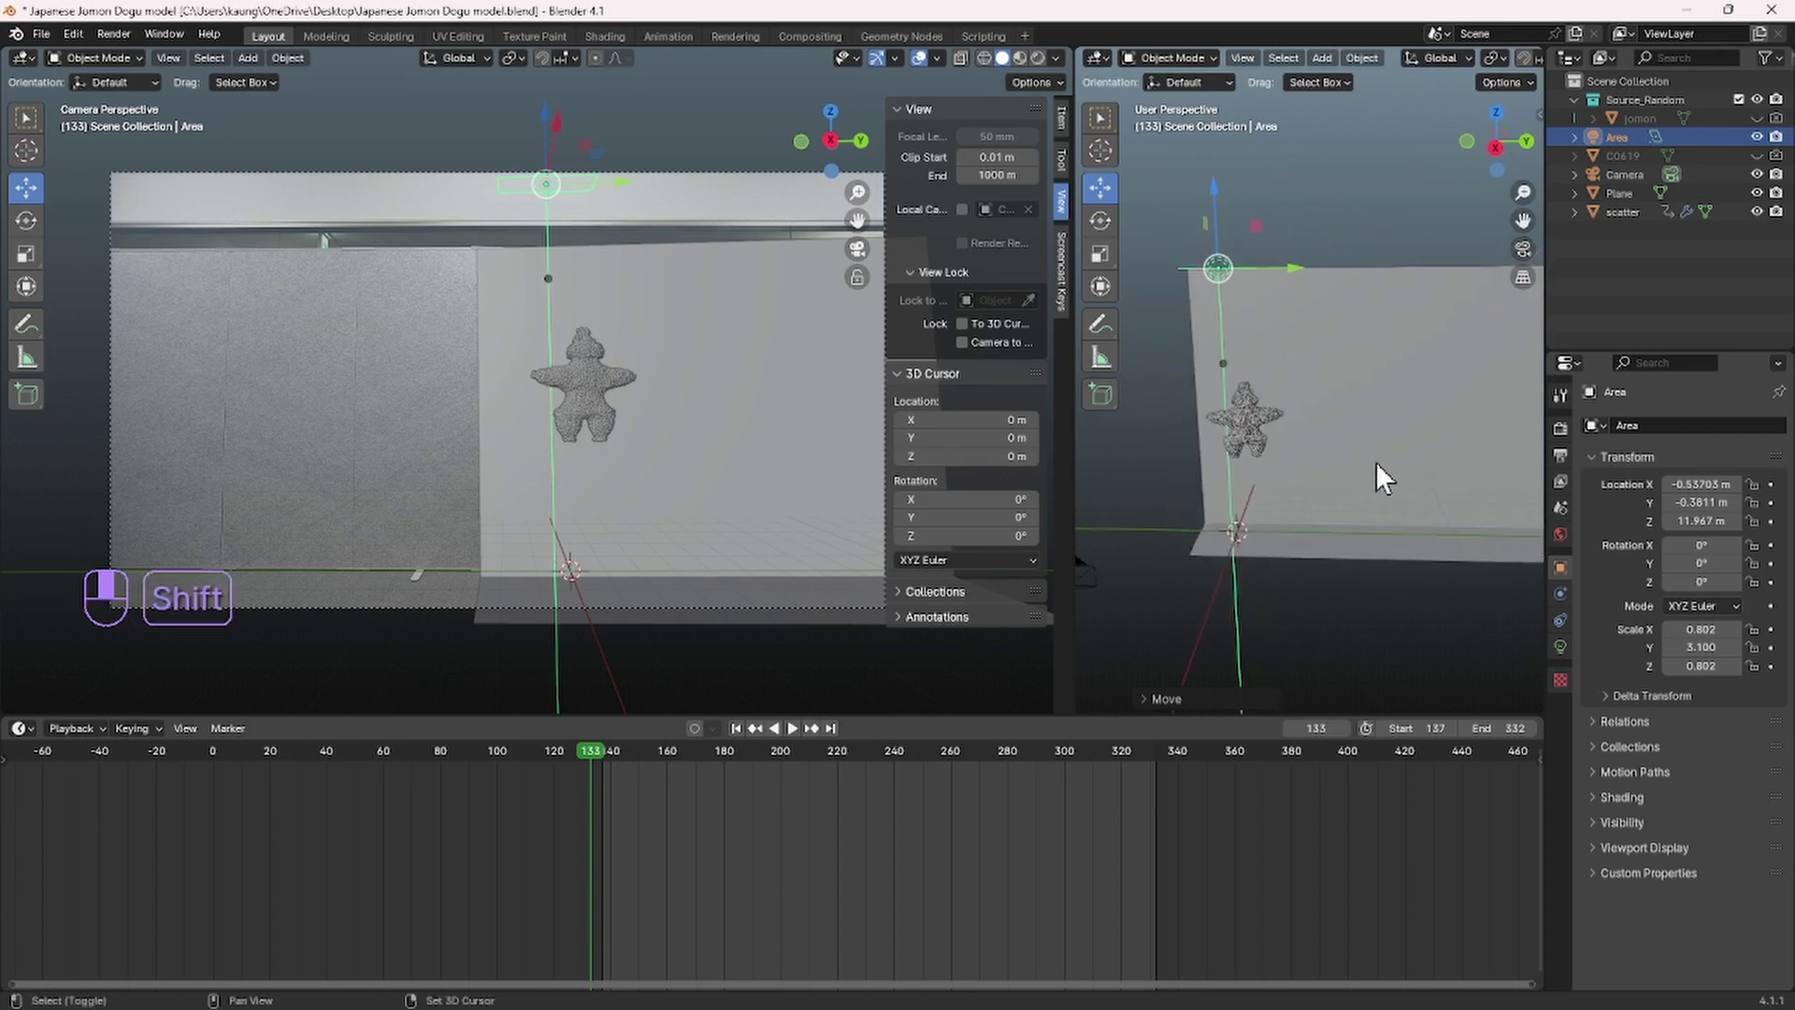
click(1560, 646)
click(1036, 59)
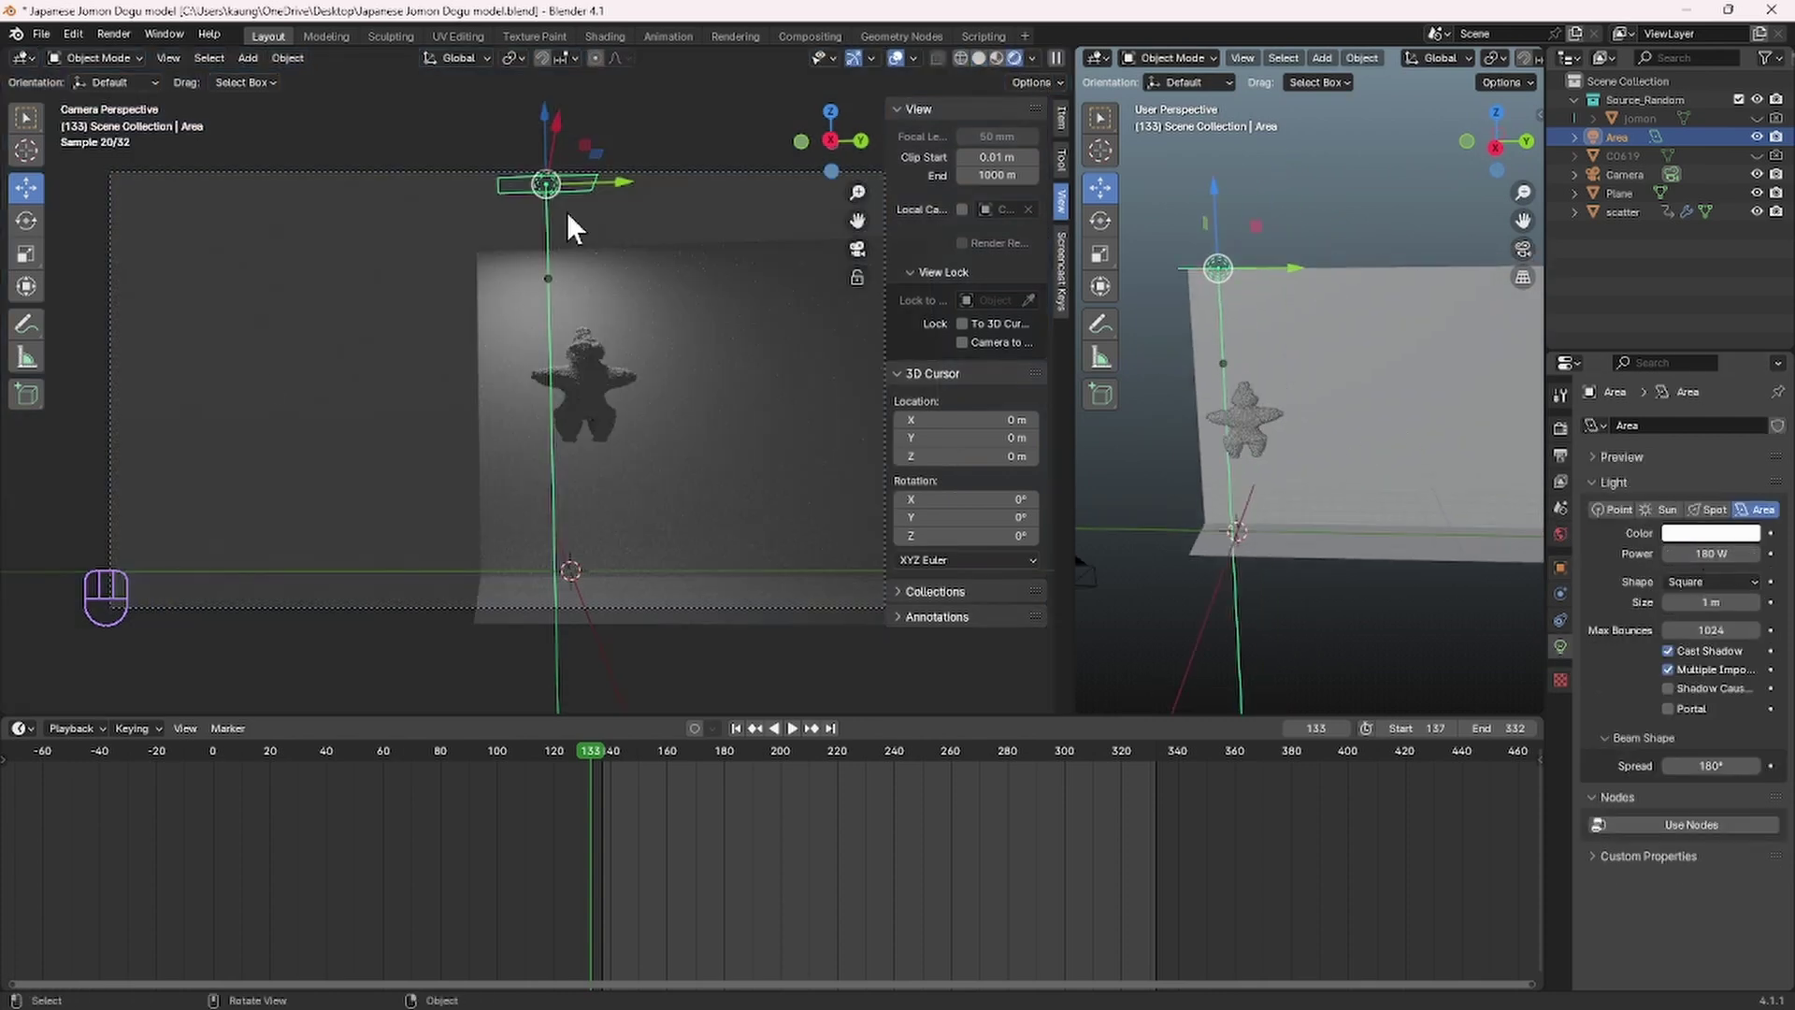
Step: Duplicate the area light along X to the front of the figure and select both lights
middle_drag(1290, 291, 1316, 356)
key(shift+d)
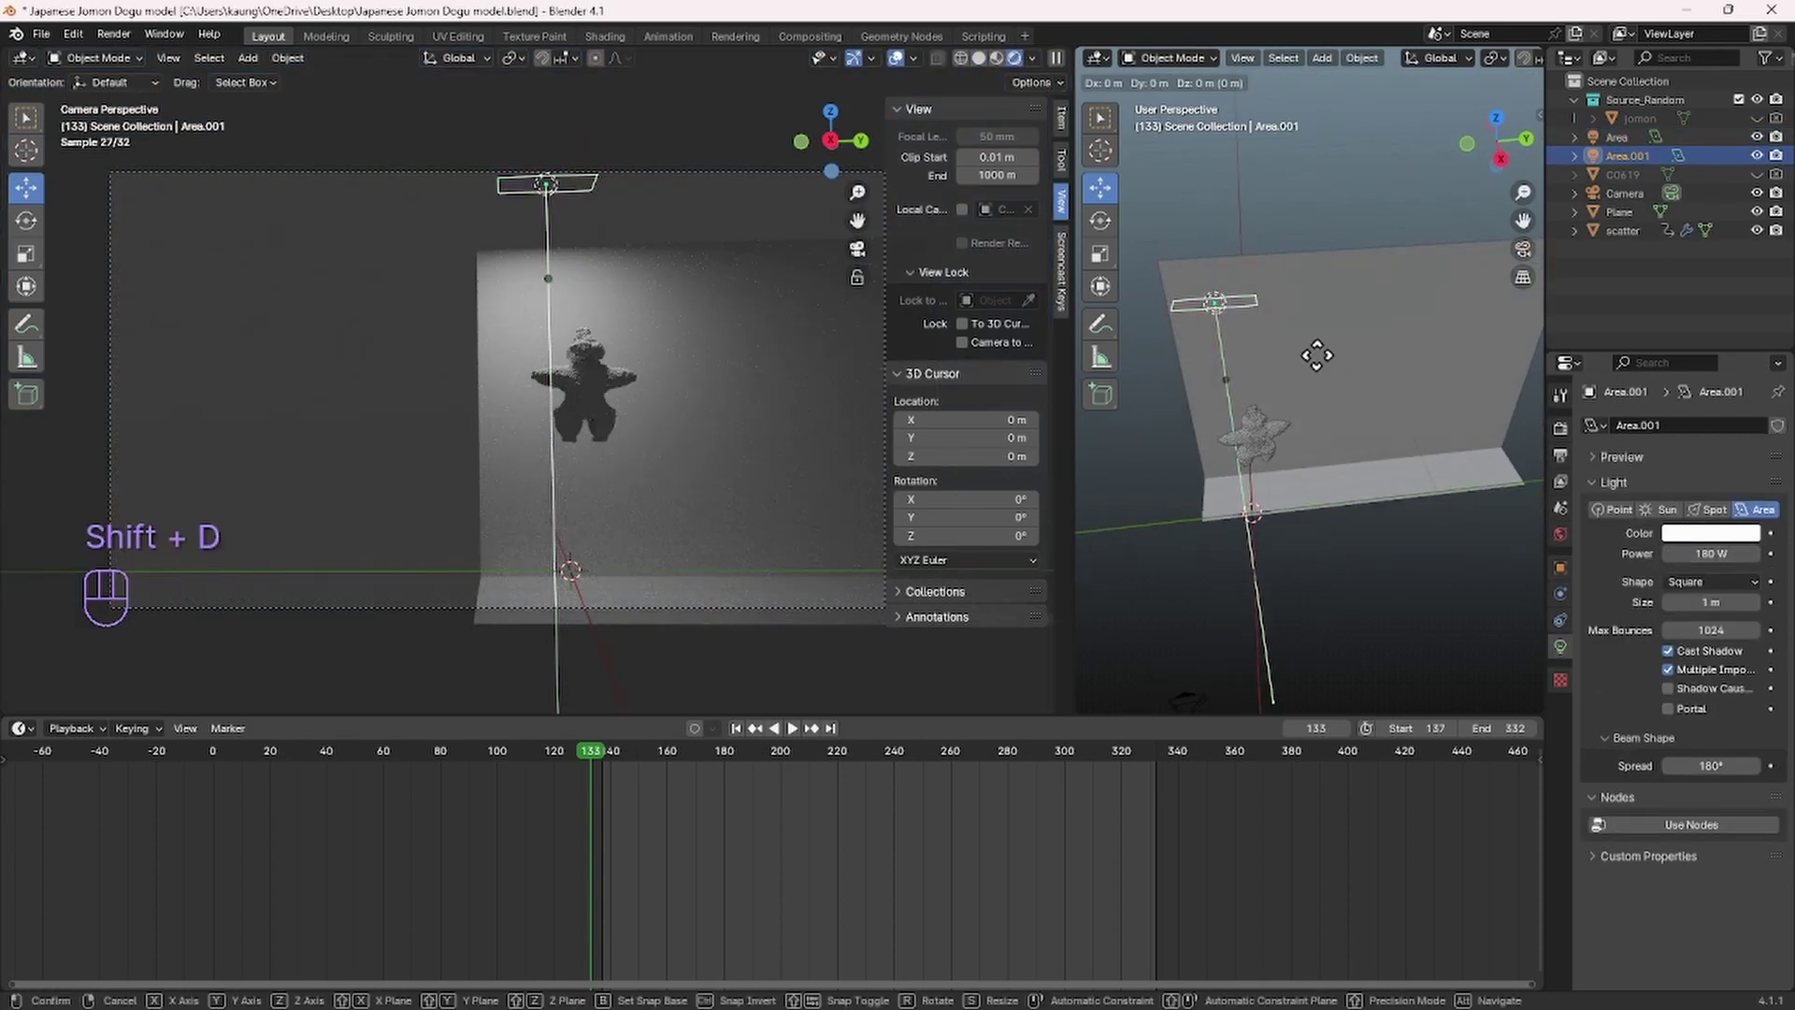
key(x)
shift+click(1229, 308)
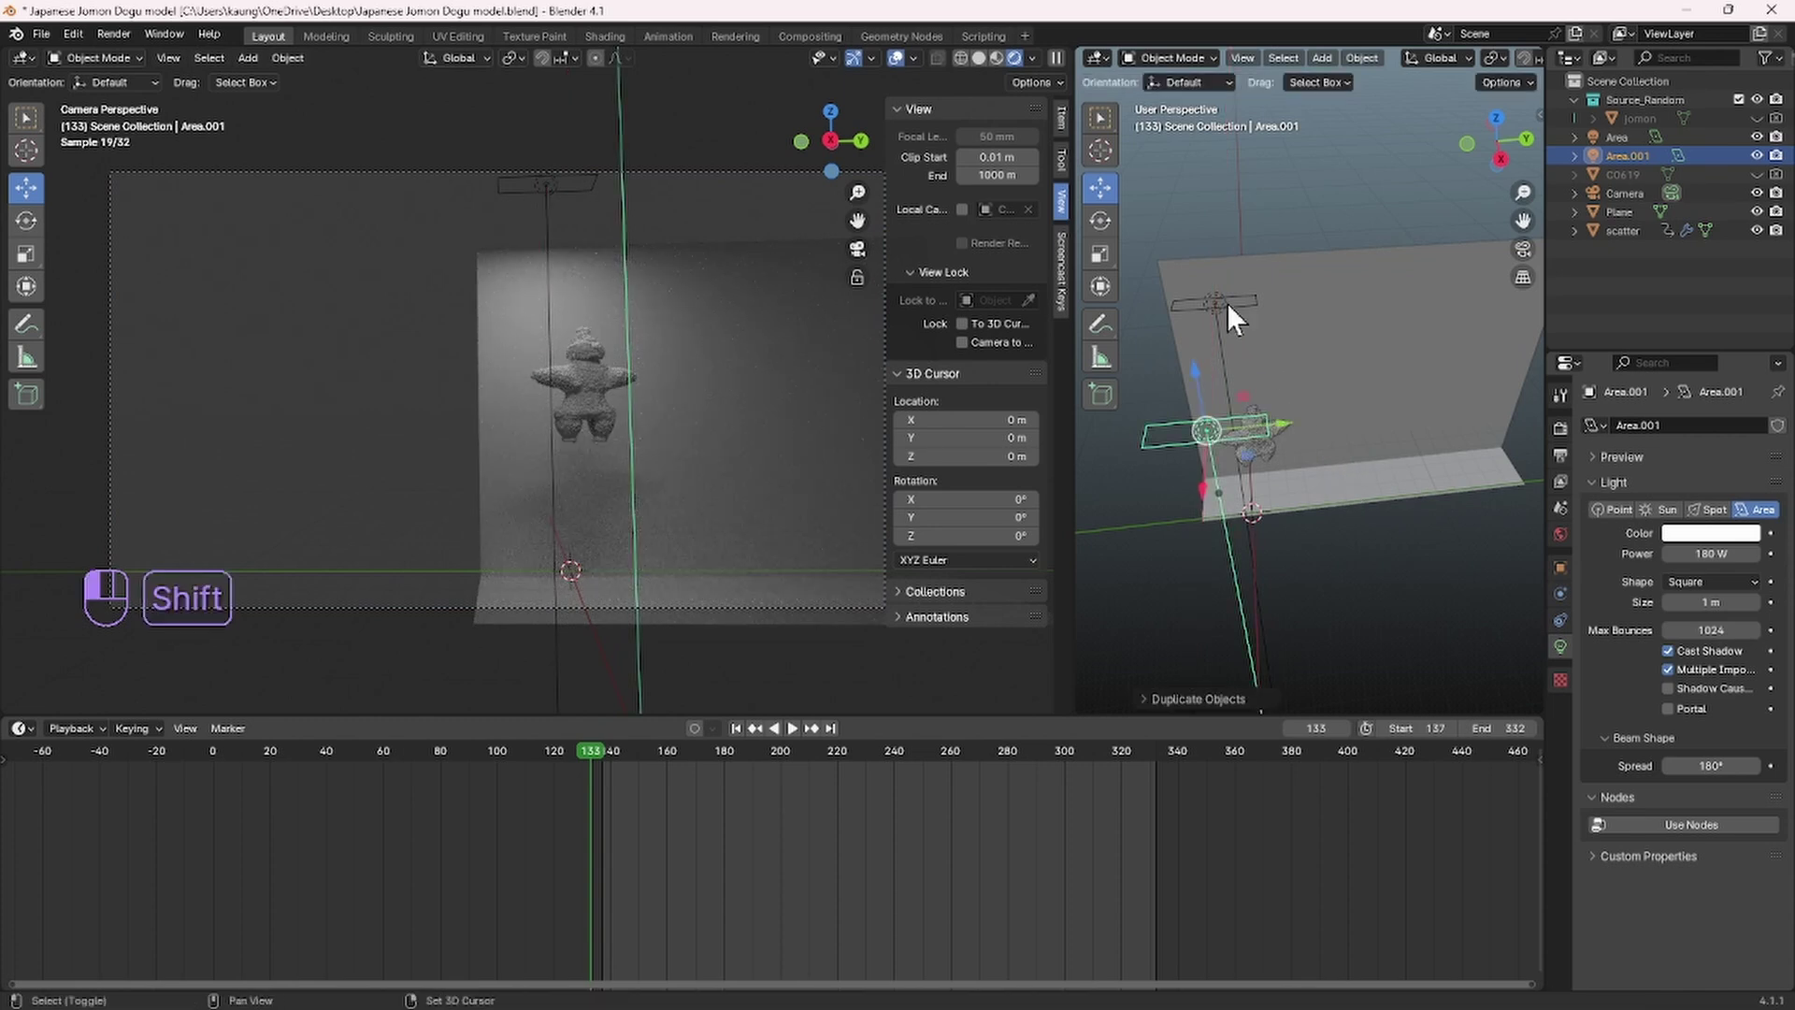
key(g)
key(x)
key(y)
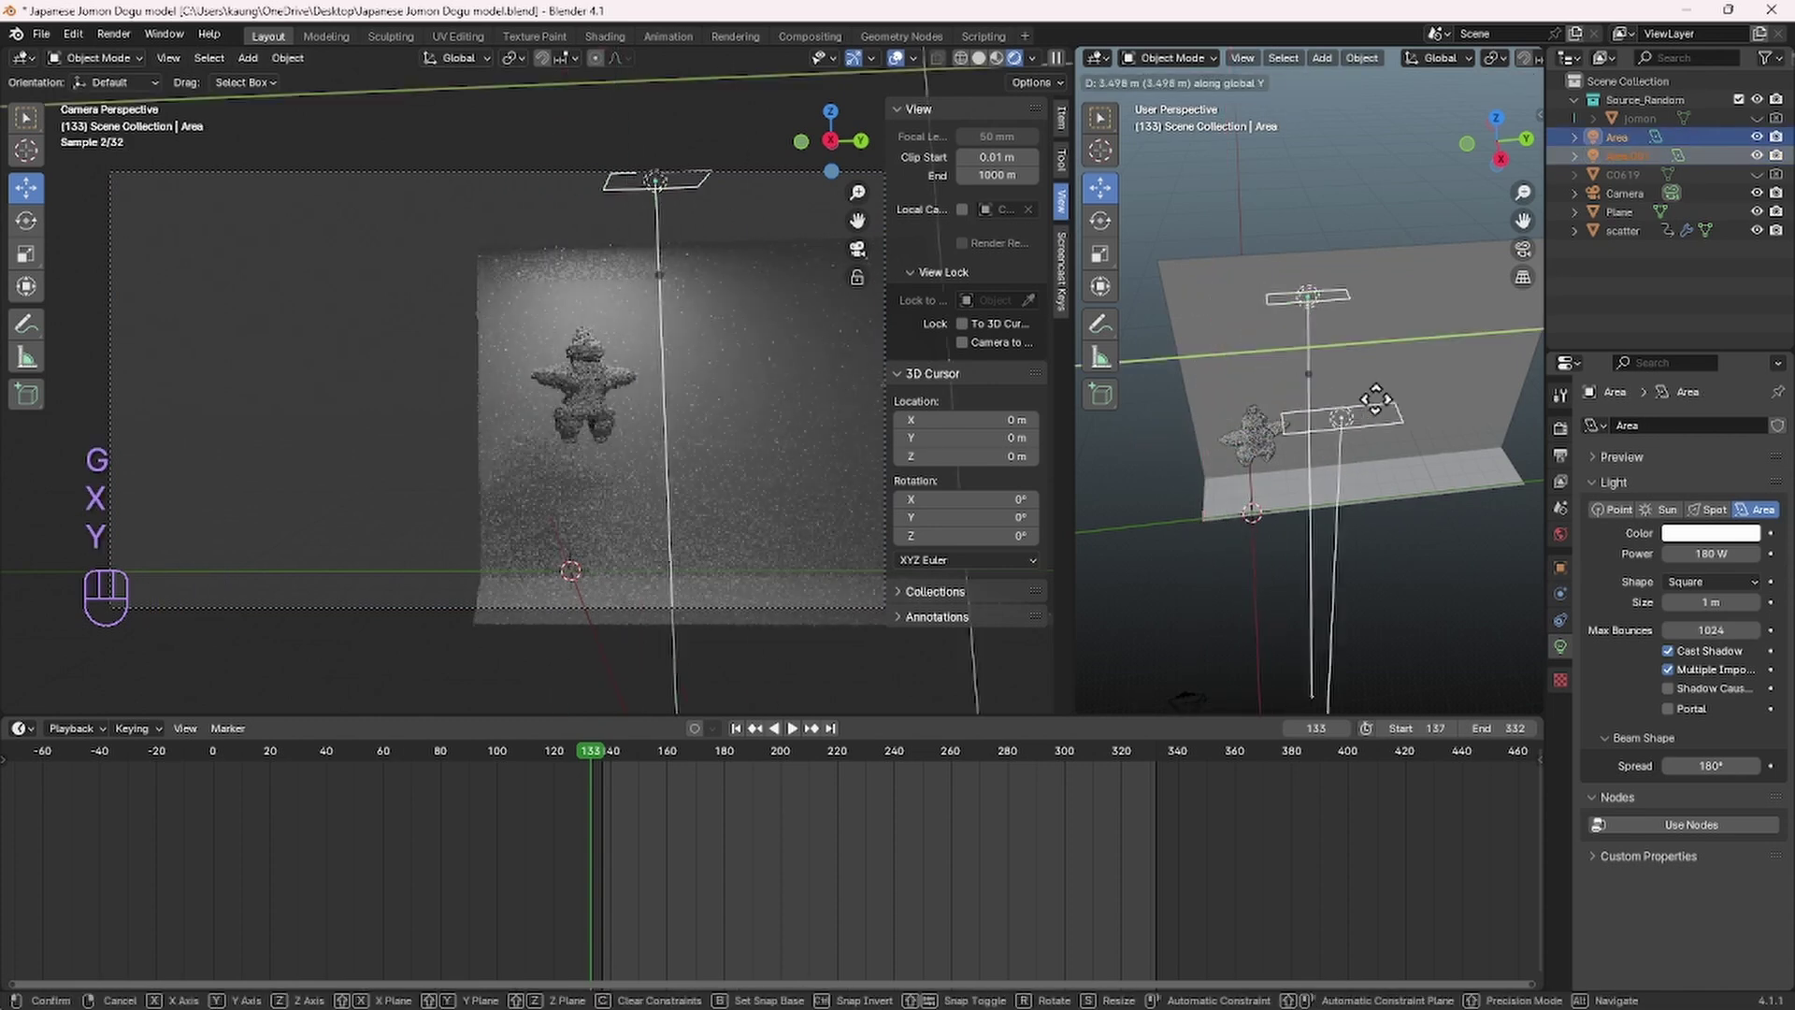
click(1207, 297)
Step: Duplicate the pair of area lights along positive Y, over the far part of the backdrop plane
key(shift+d)
key(g)
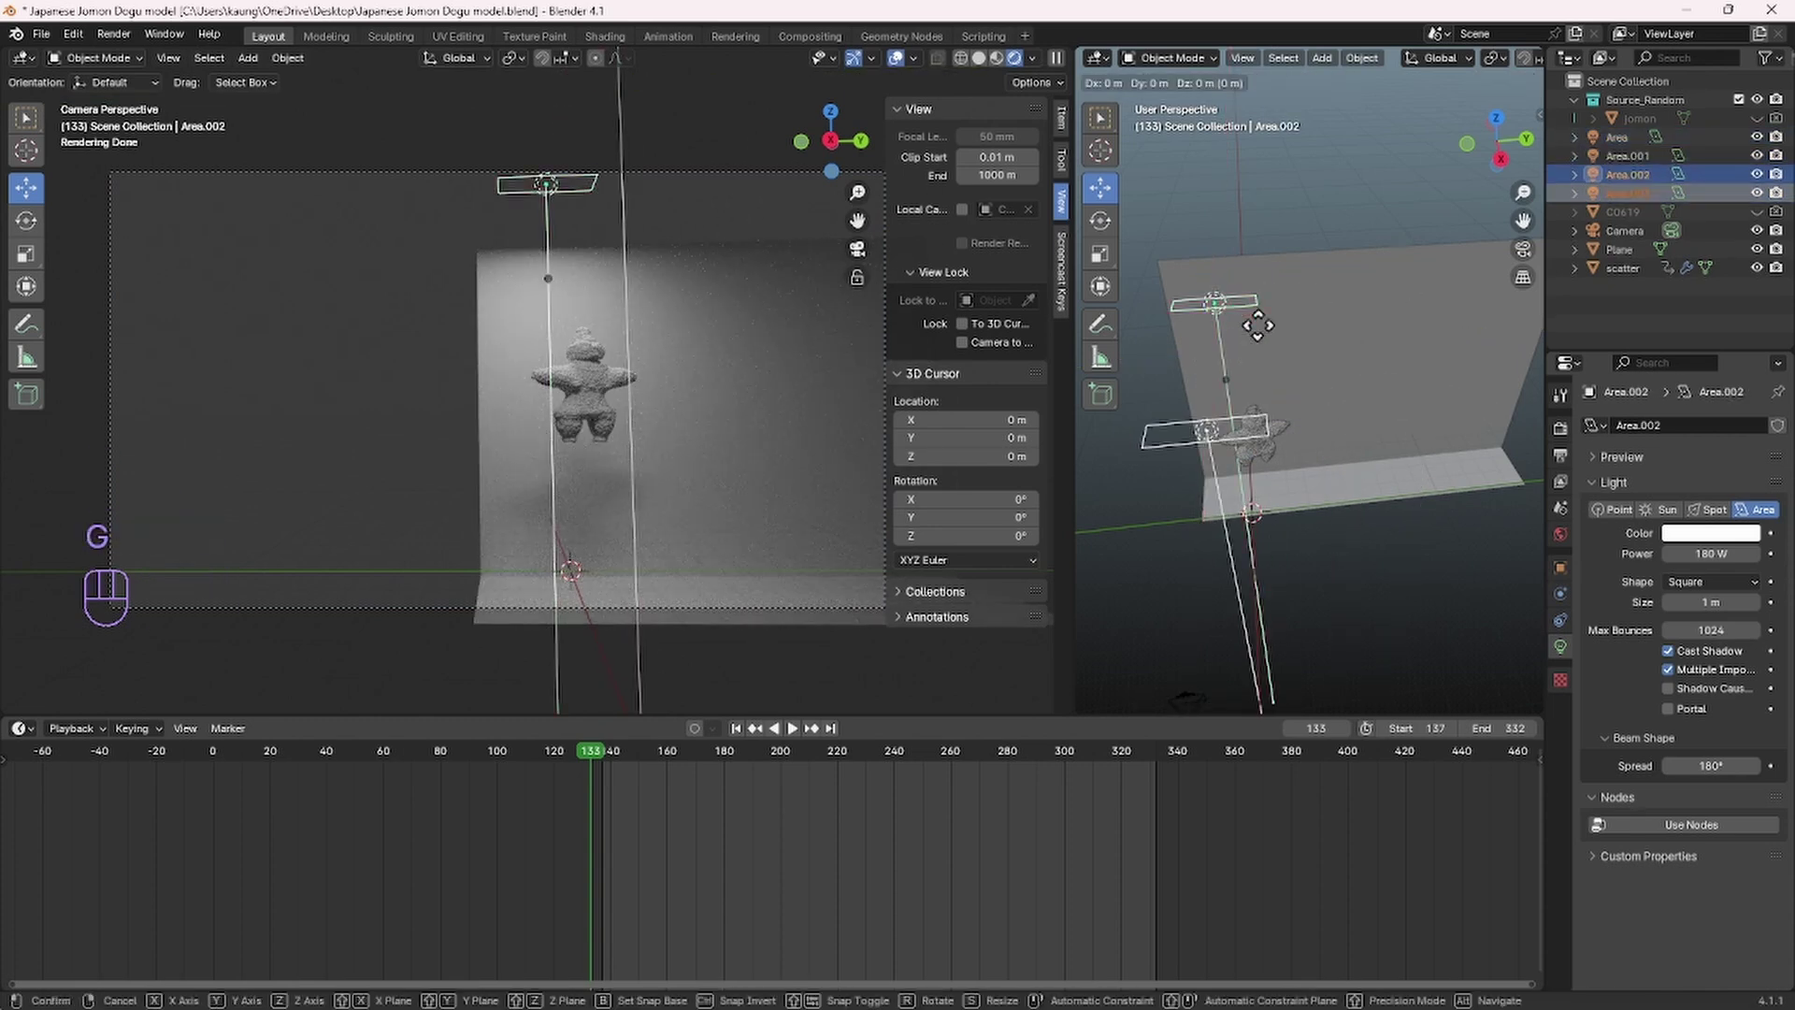
key(y)
click(1474, 337)
Step: Duplicate the pair of area lights along negative Y, past the original pair on the performer's side
middle_drag(1328, 364, 1315, 429)
scroll(1393, 412, down, 4)
key(shift+d)
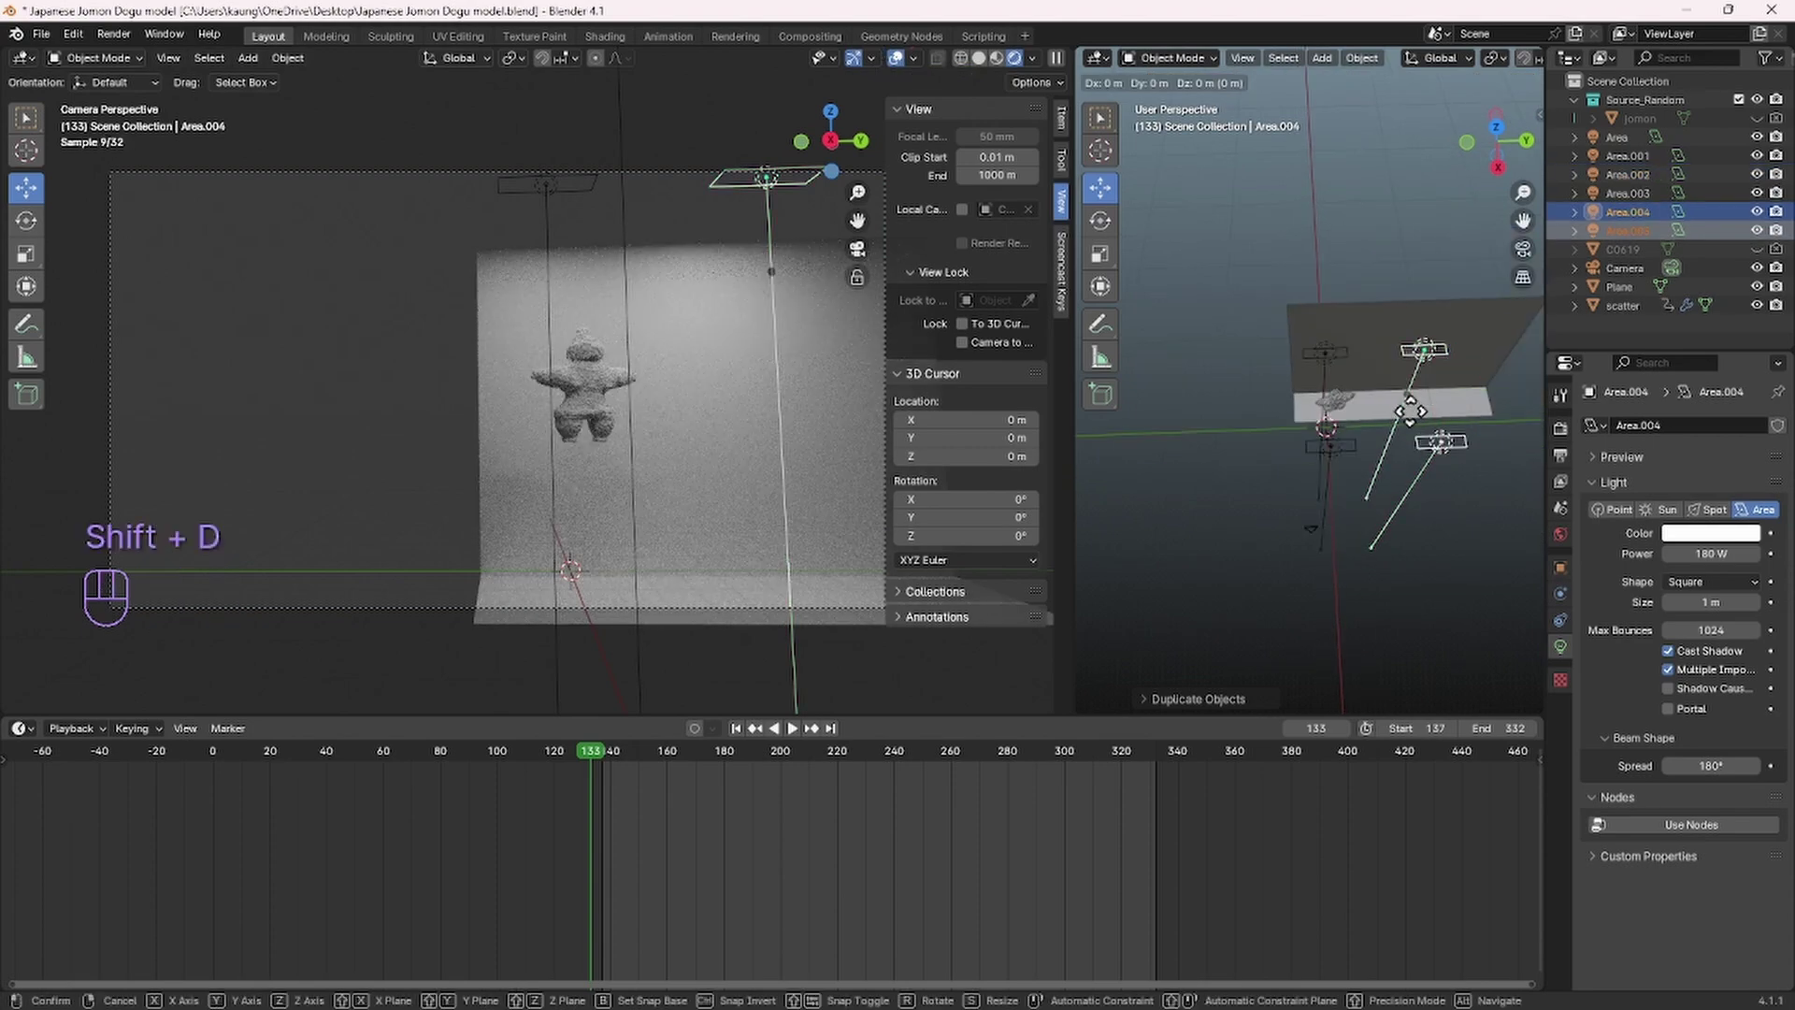
key(y)
click(1183, 413)
middle_drag(1320, 537, 1334, 463)
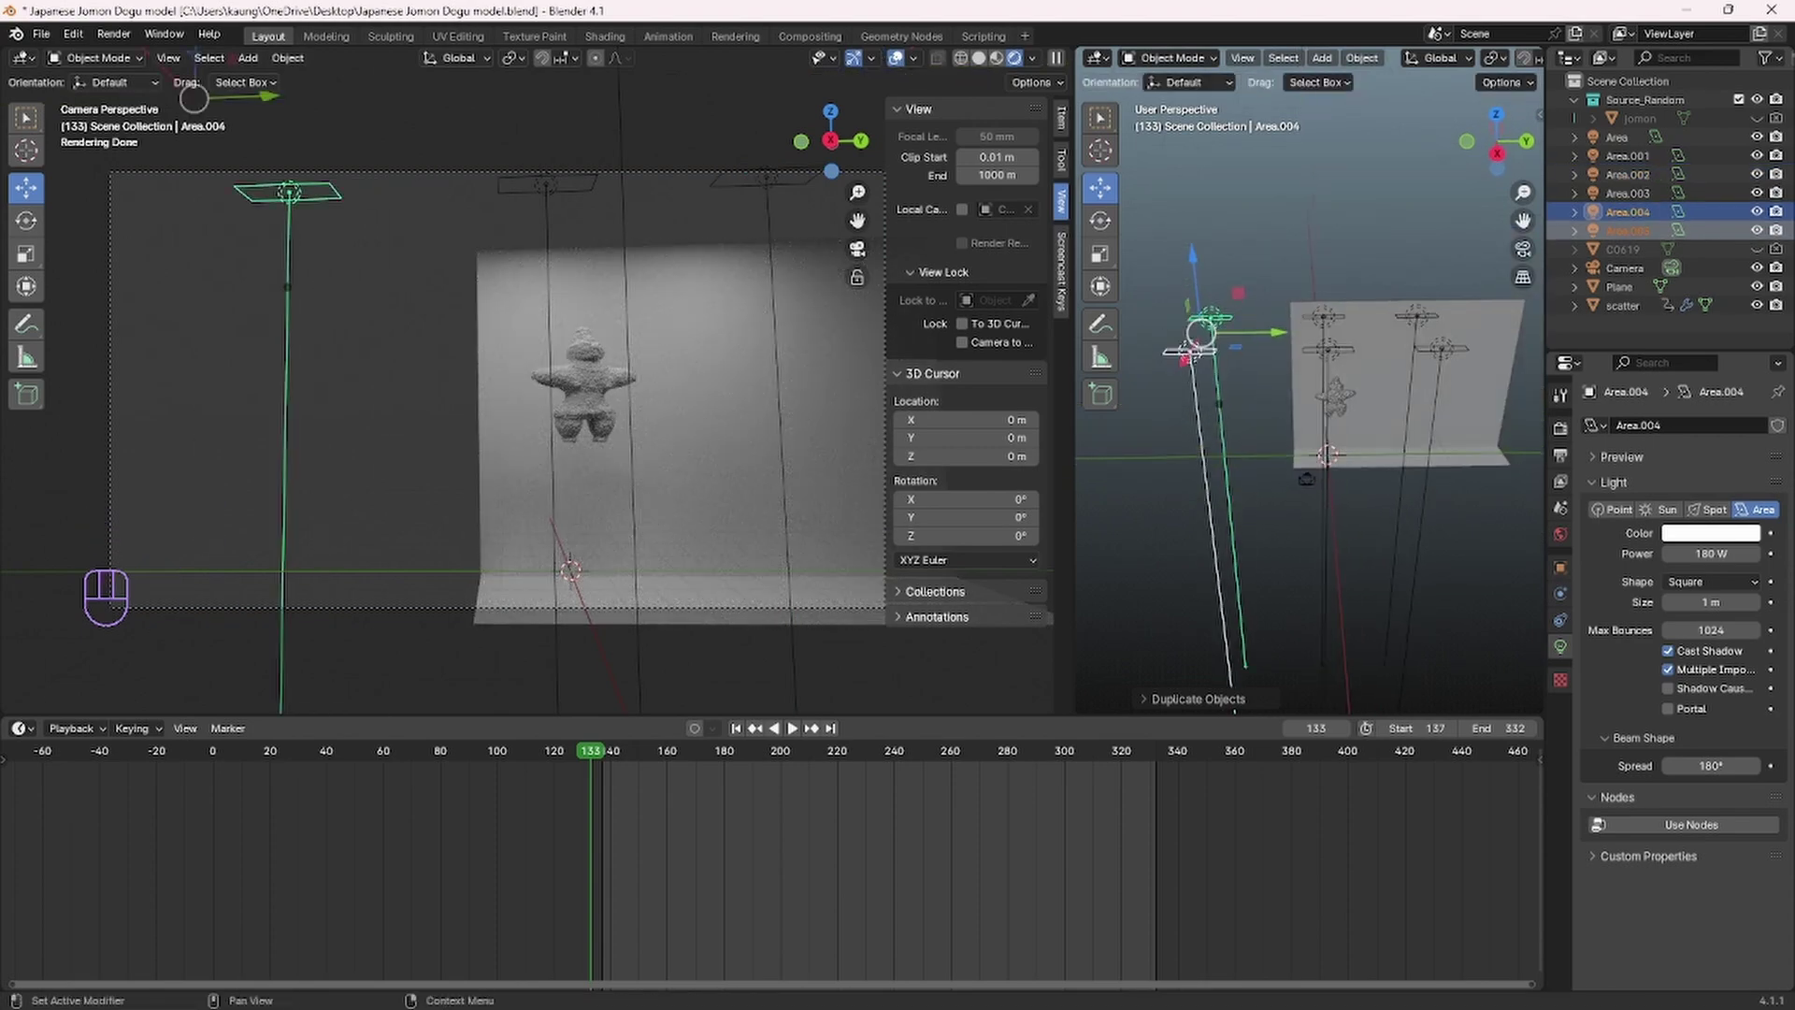
Step: Make the L-shaped plane a shadow catcher in its visibility settings
click(772, 536)
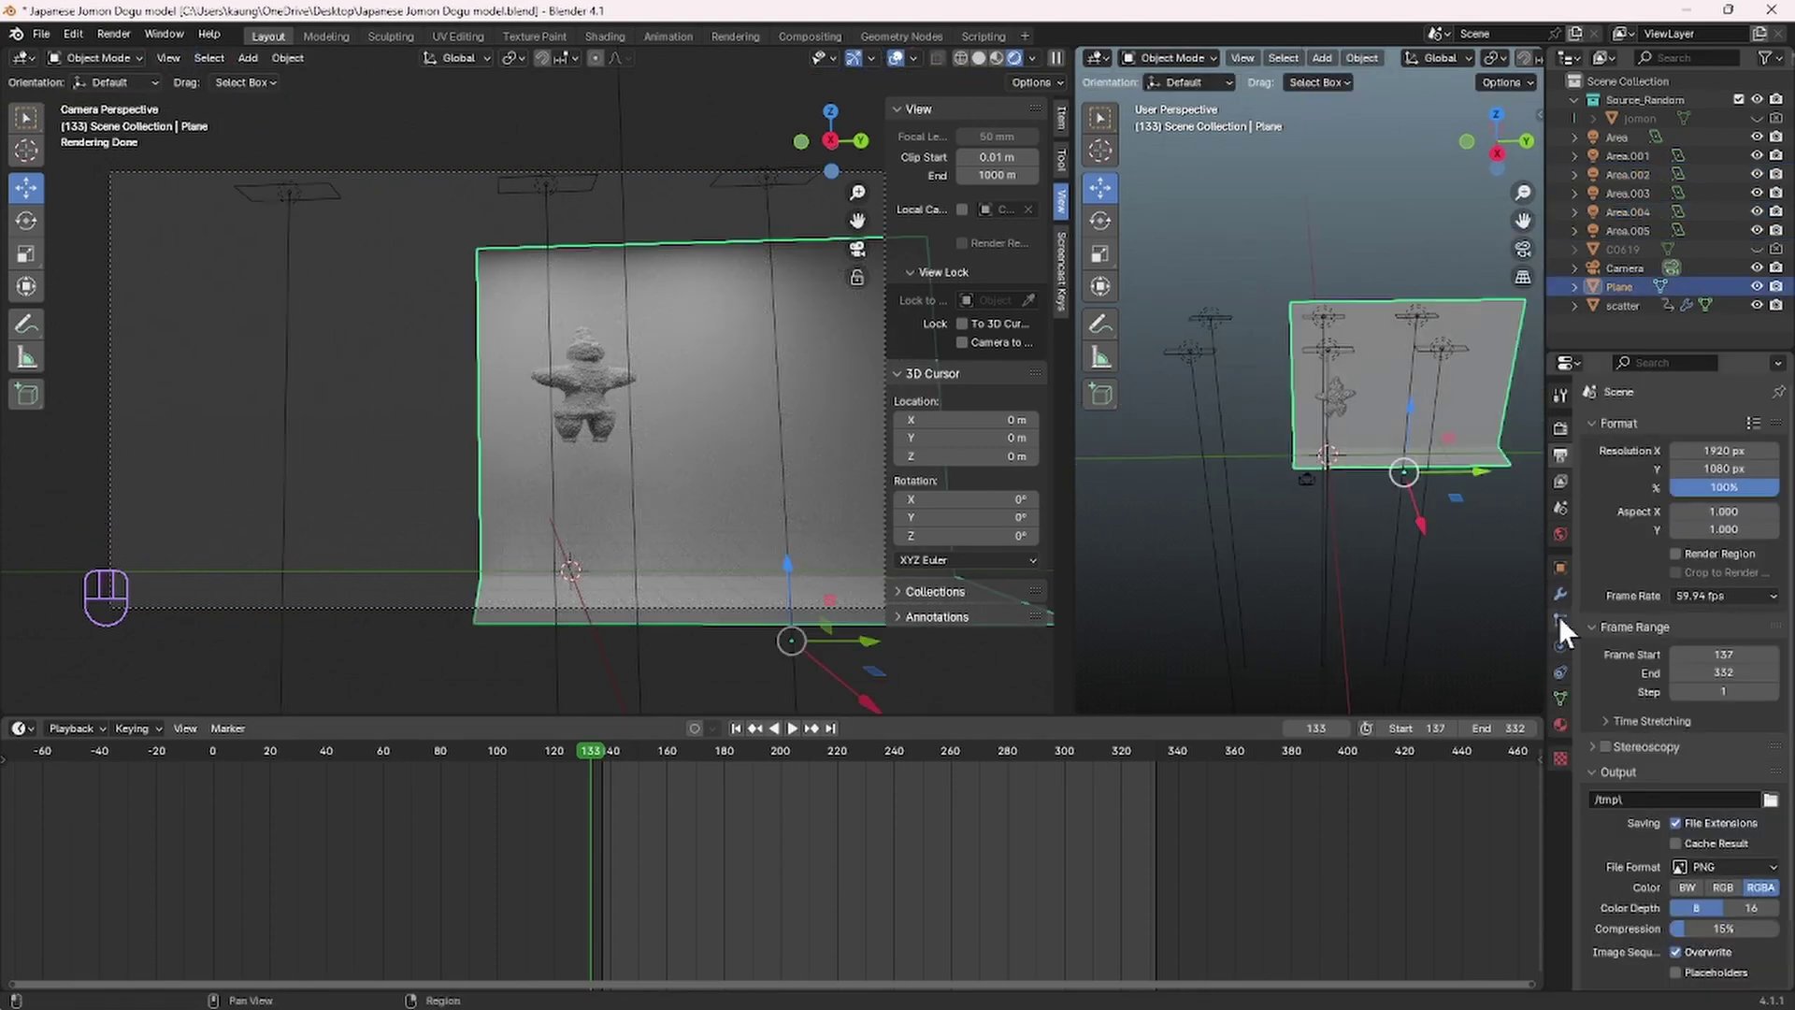
click(1556, 570)
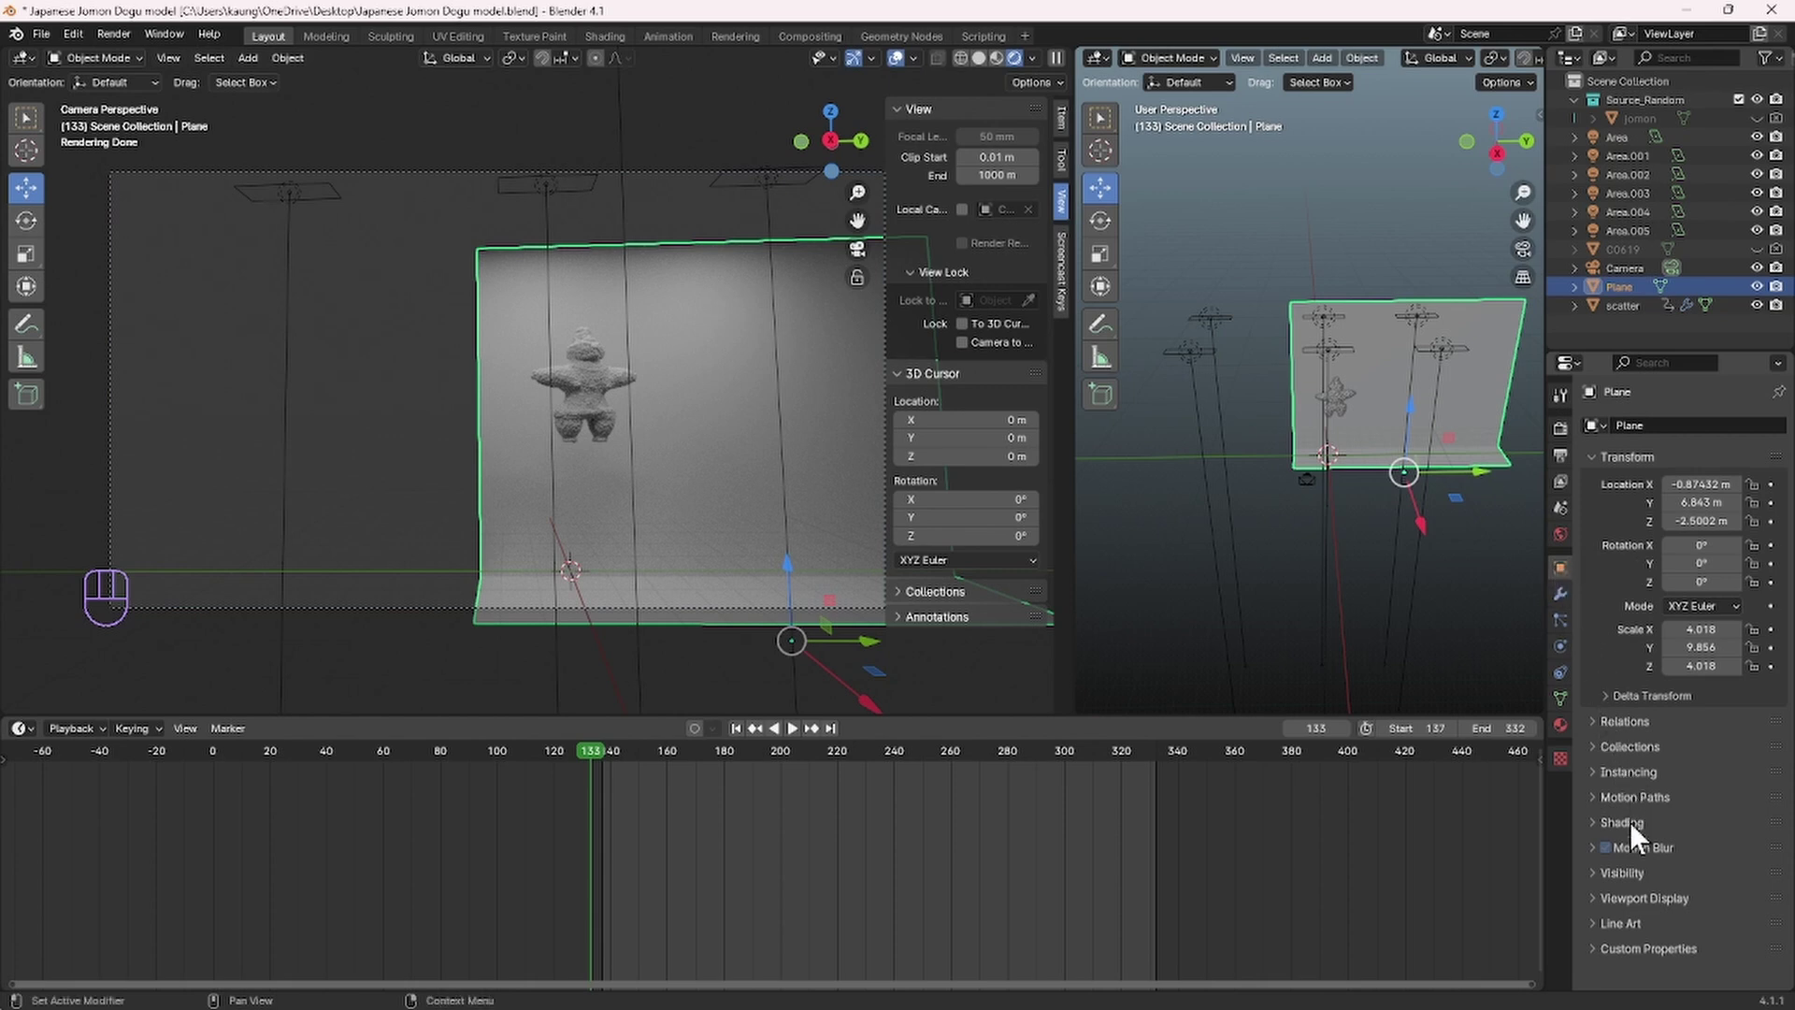
click(1620, 870)
scroll(1619, 868, down, 5)
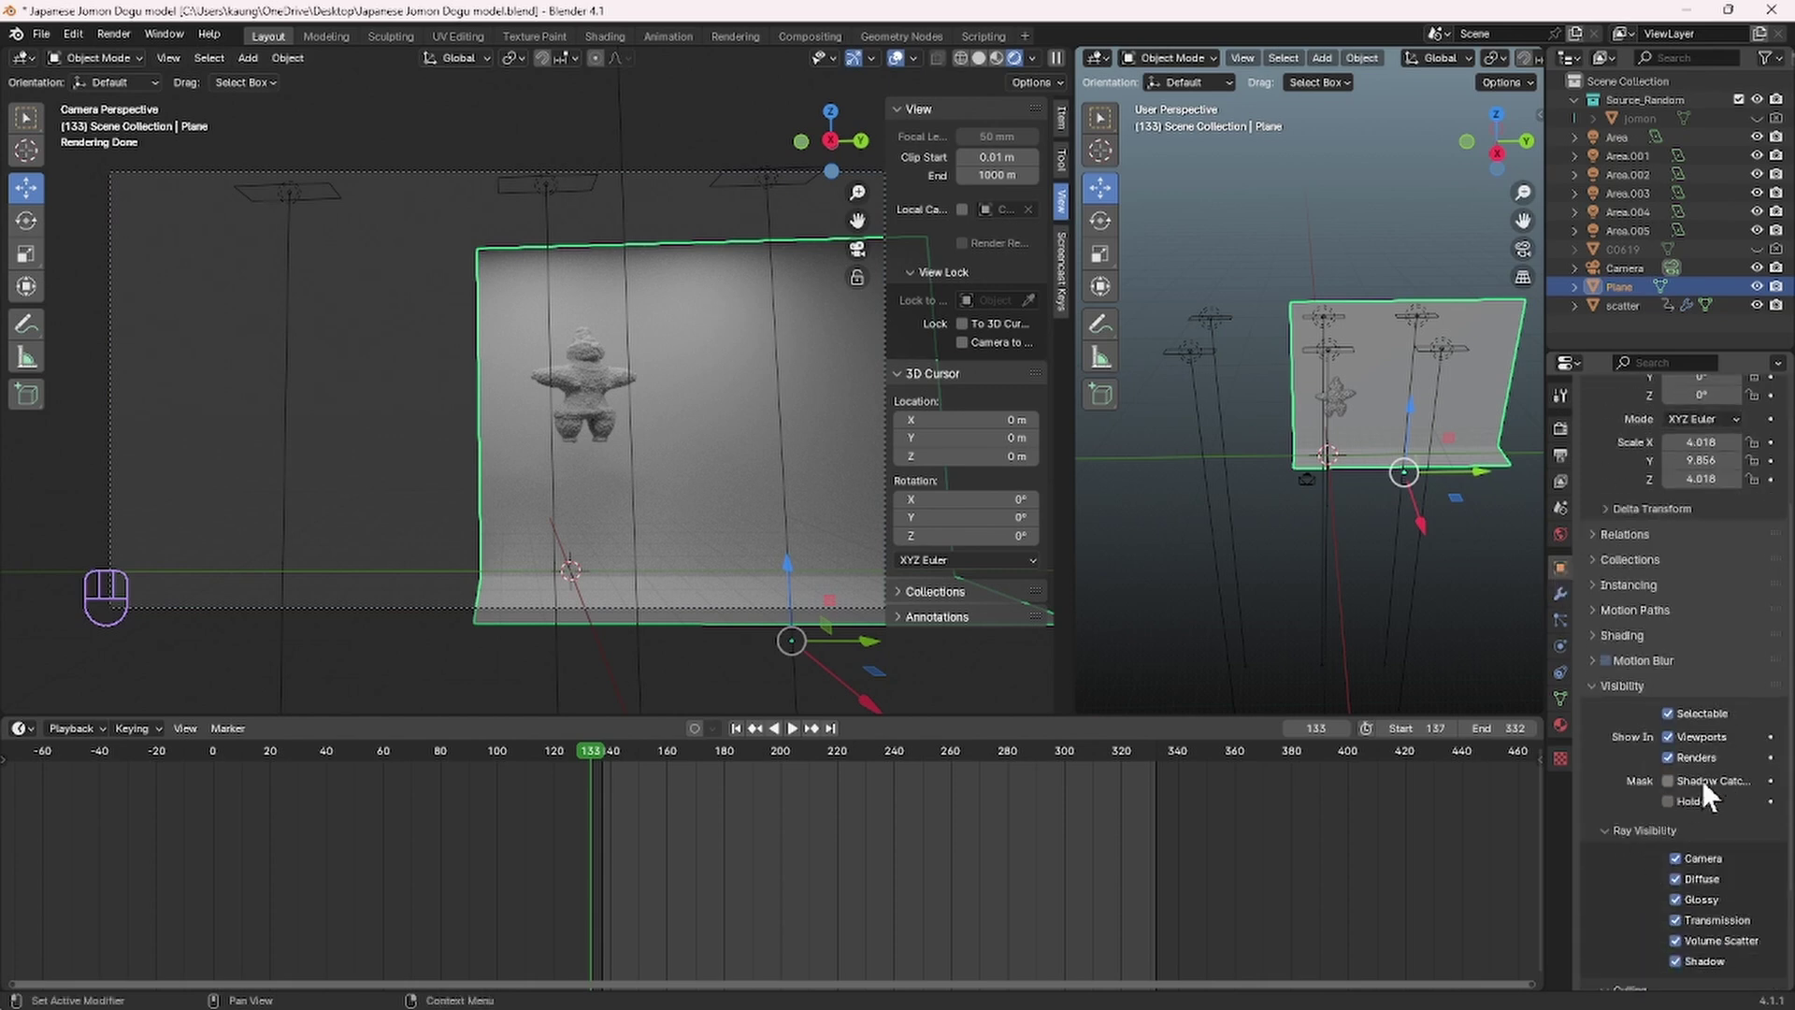
click(1672, 780)
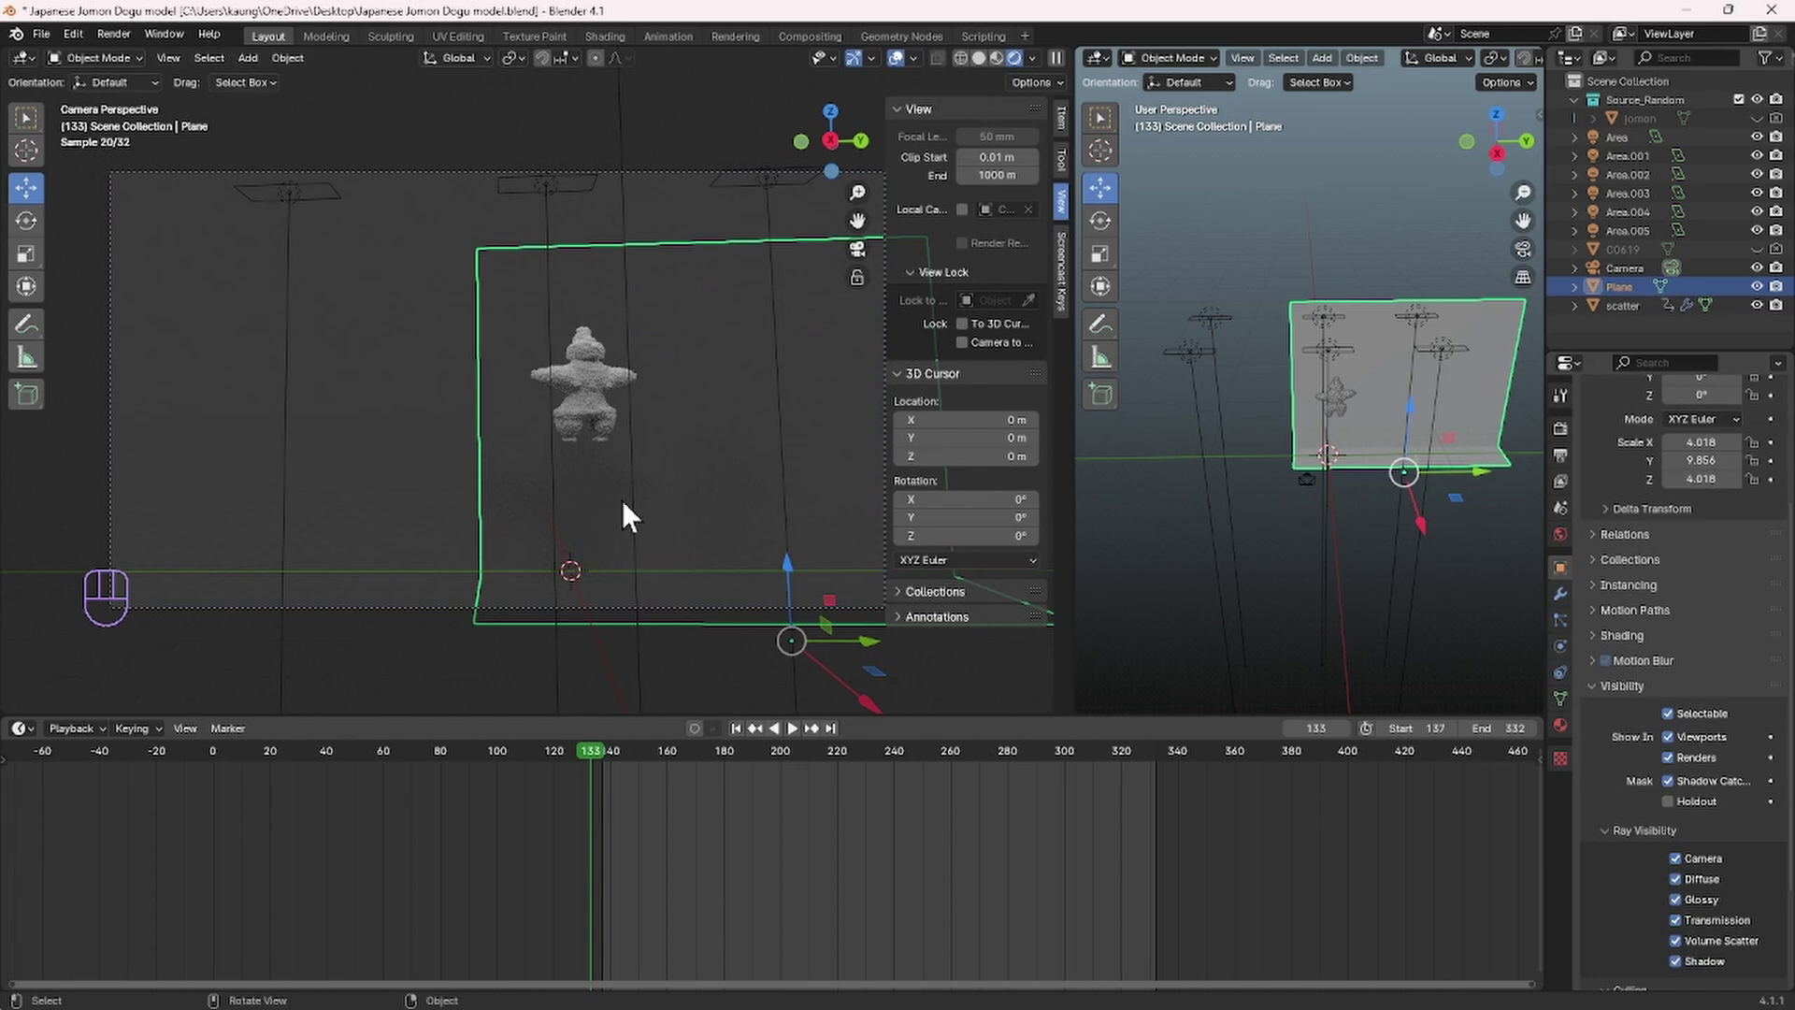
Step: Shift the middle pair of area lights slightly along Y and render the current frame as a test
click(1338, 342)
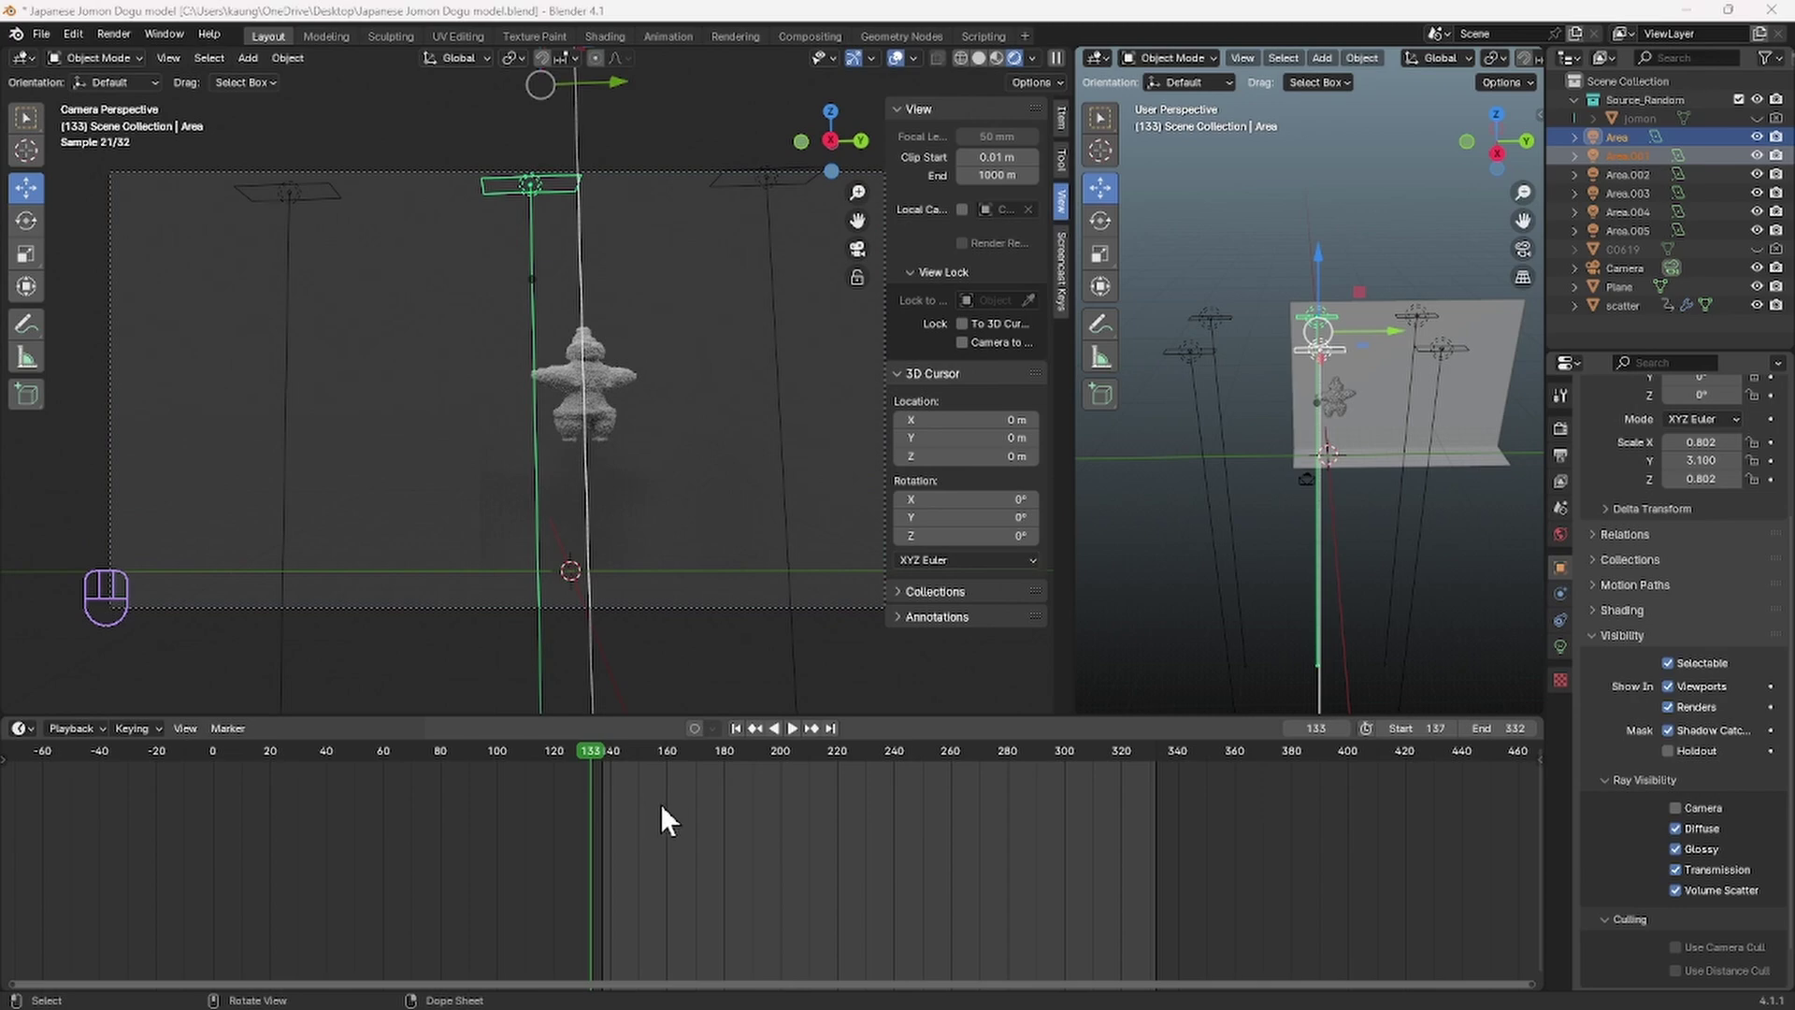
key(F12)
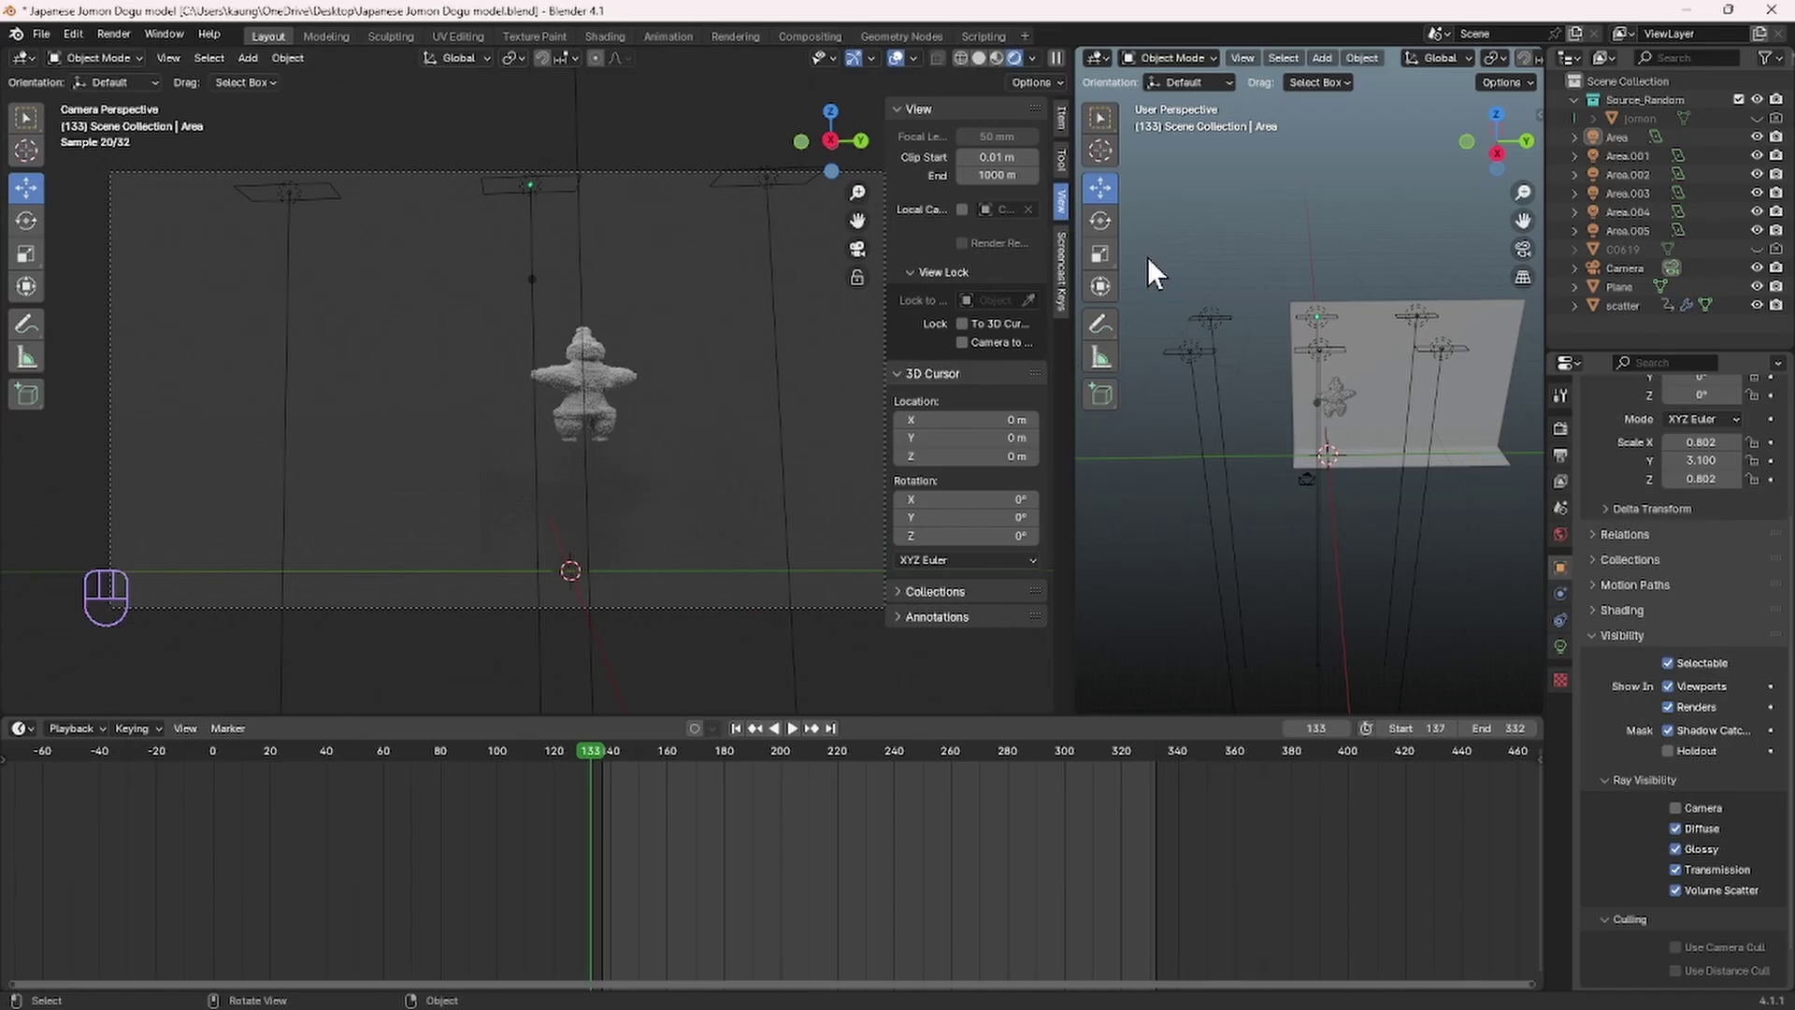
Step: Stretch the shadow-catcher plane along Y to about 1.3 times its width
click(705, 452)
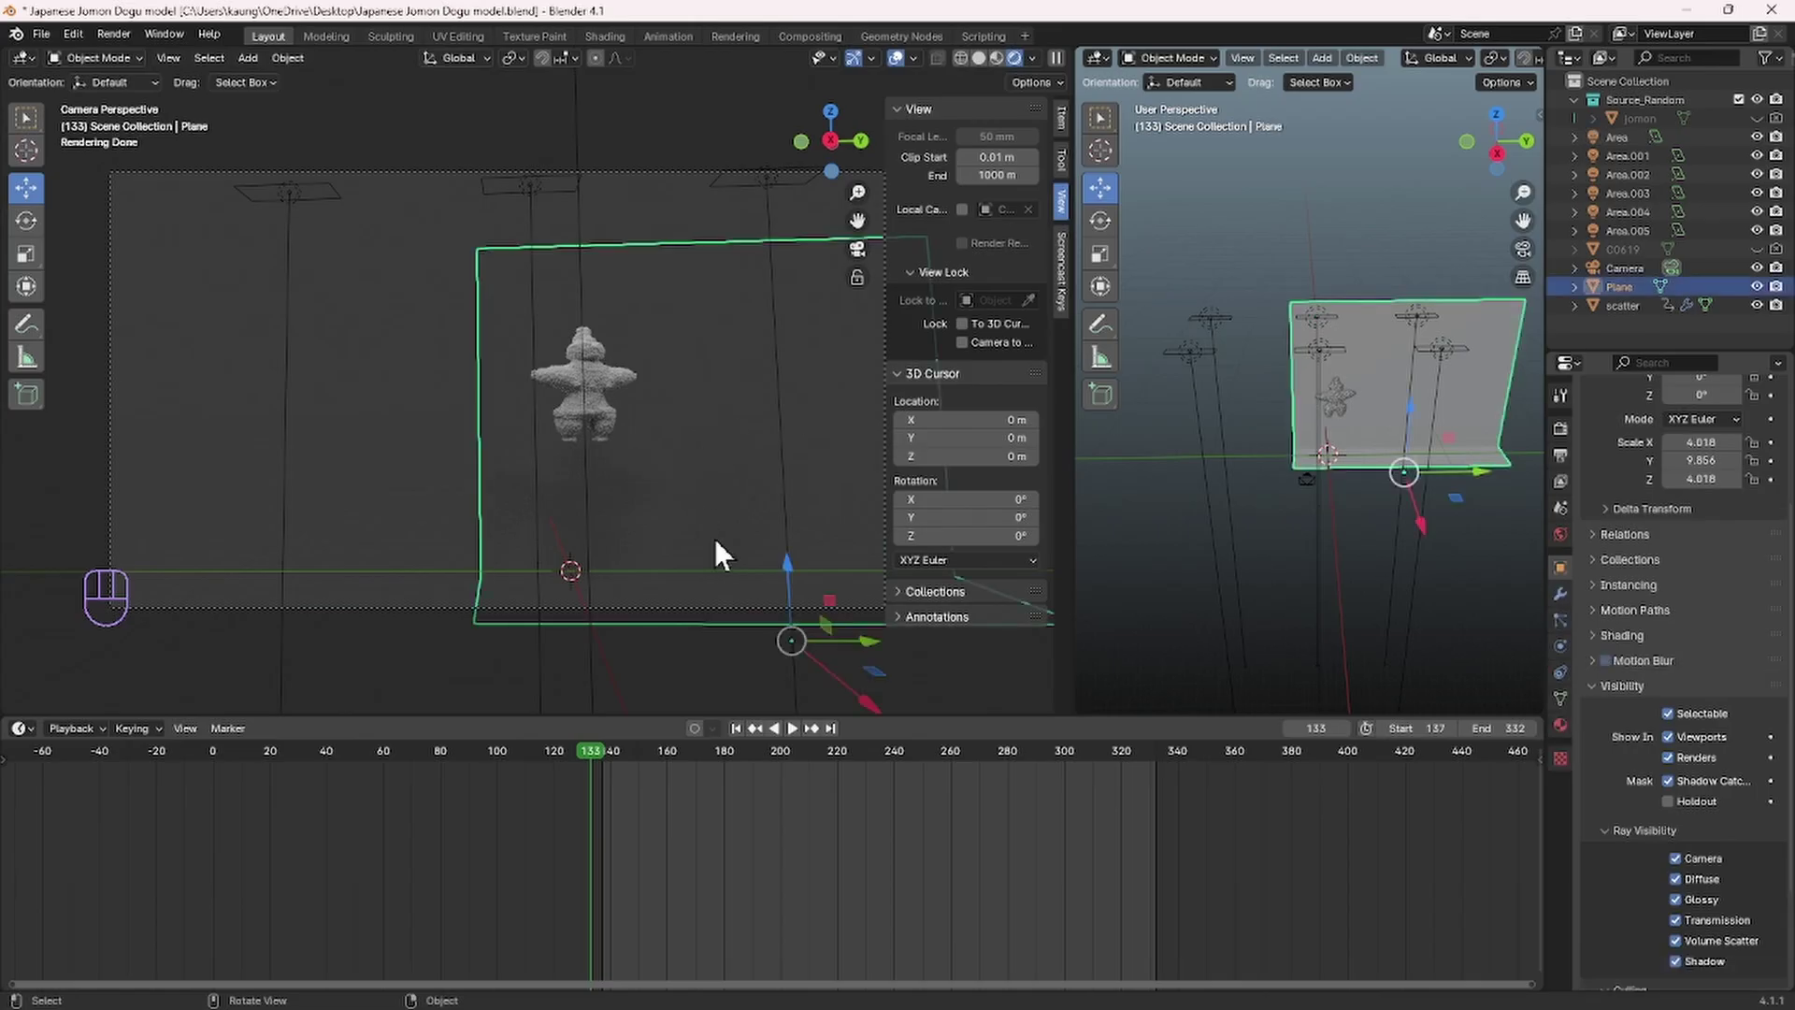
key(s)
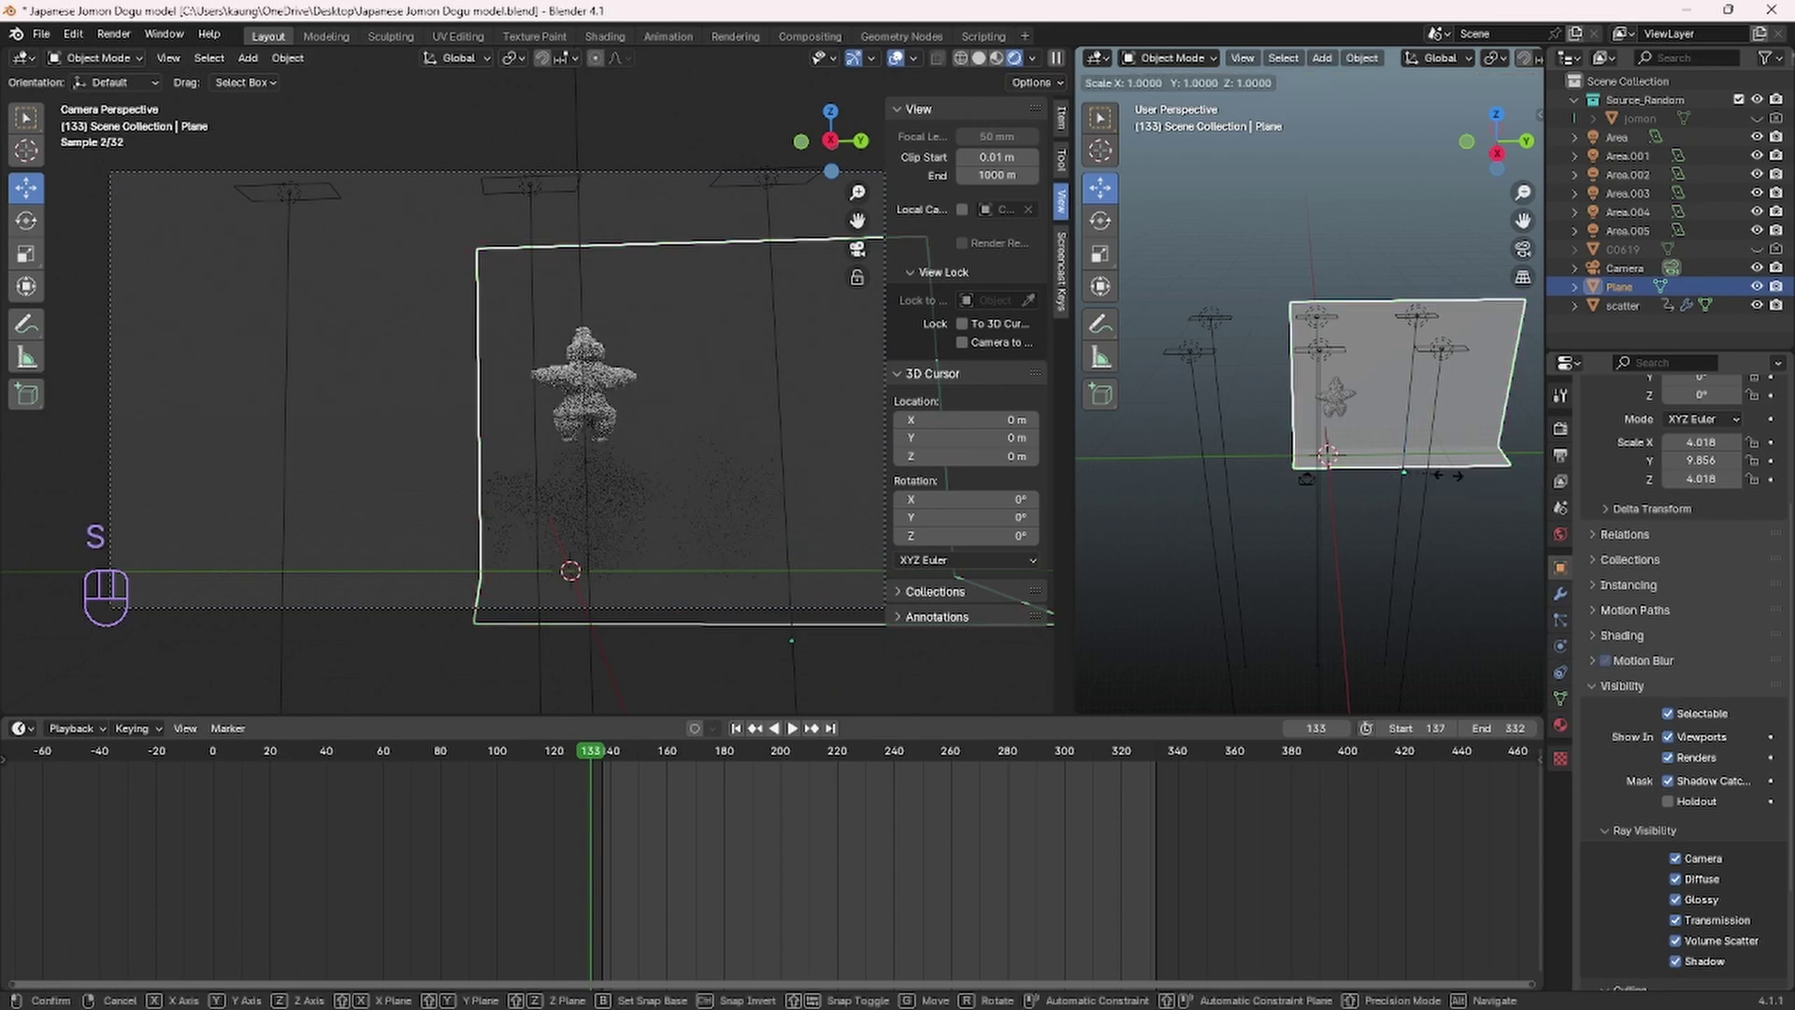
key(y)
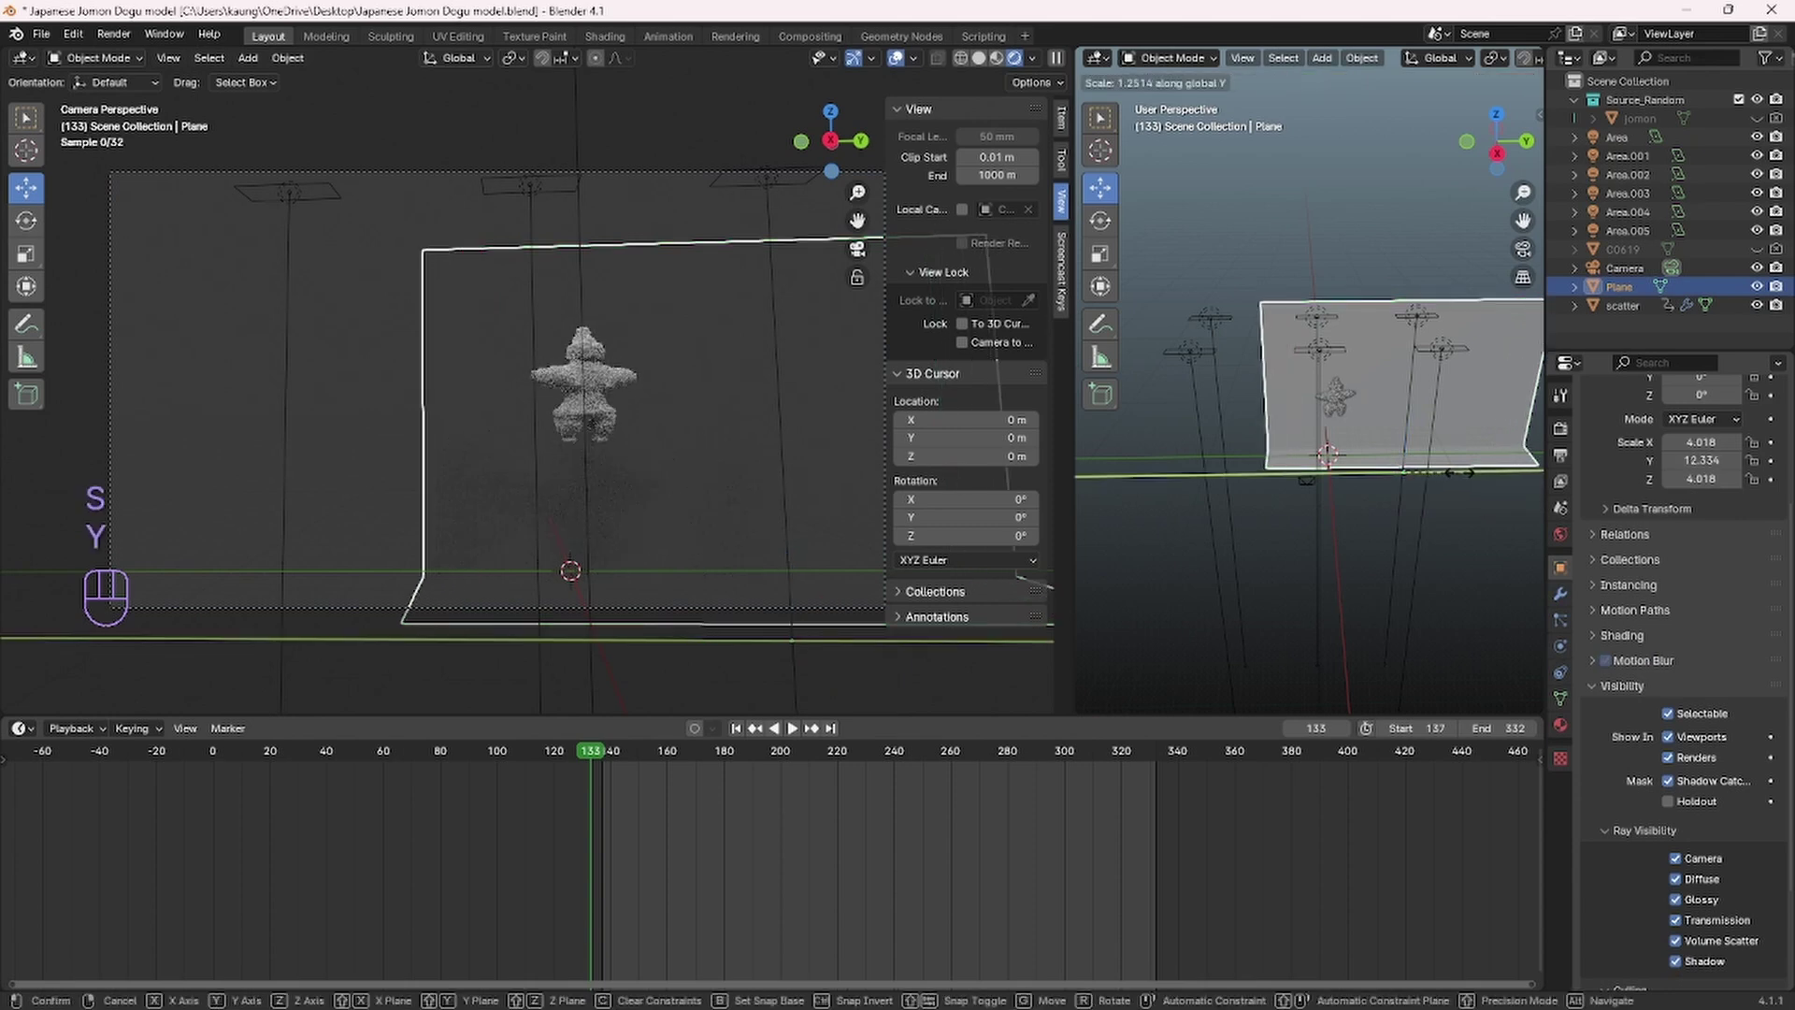
click(1461, 470)
Step: Enable the transparent film background in the Cycles render settings
click(1560, 429)
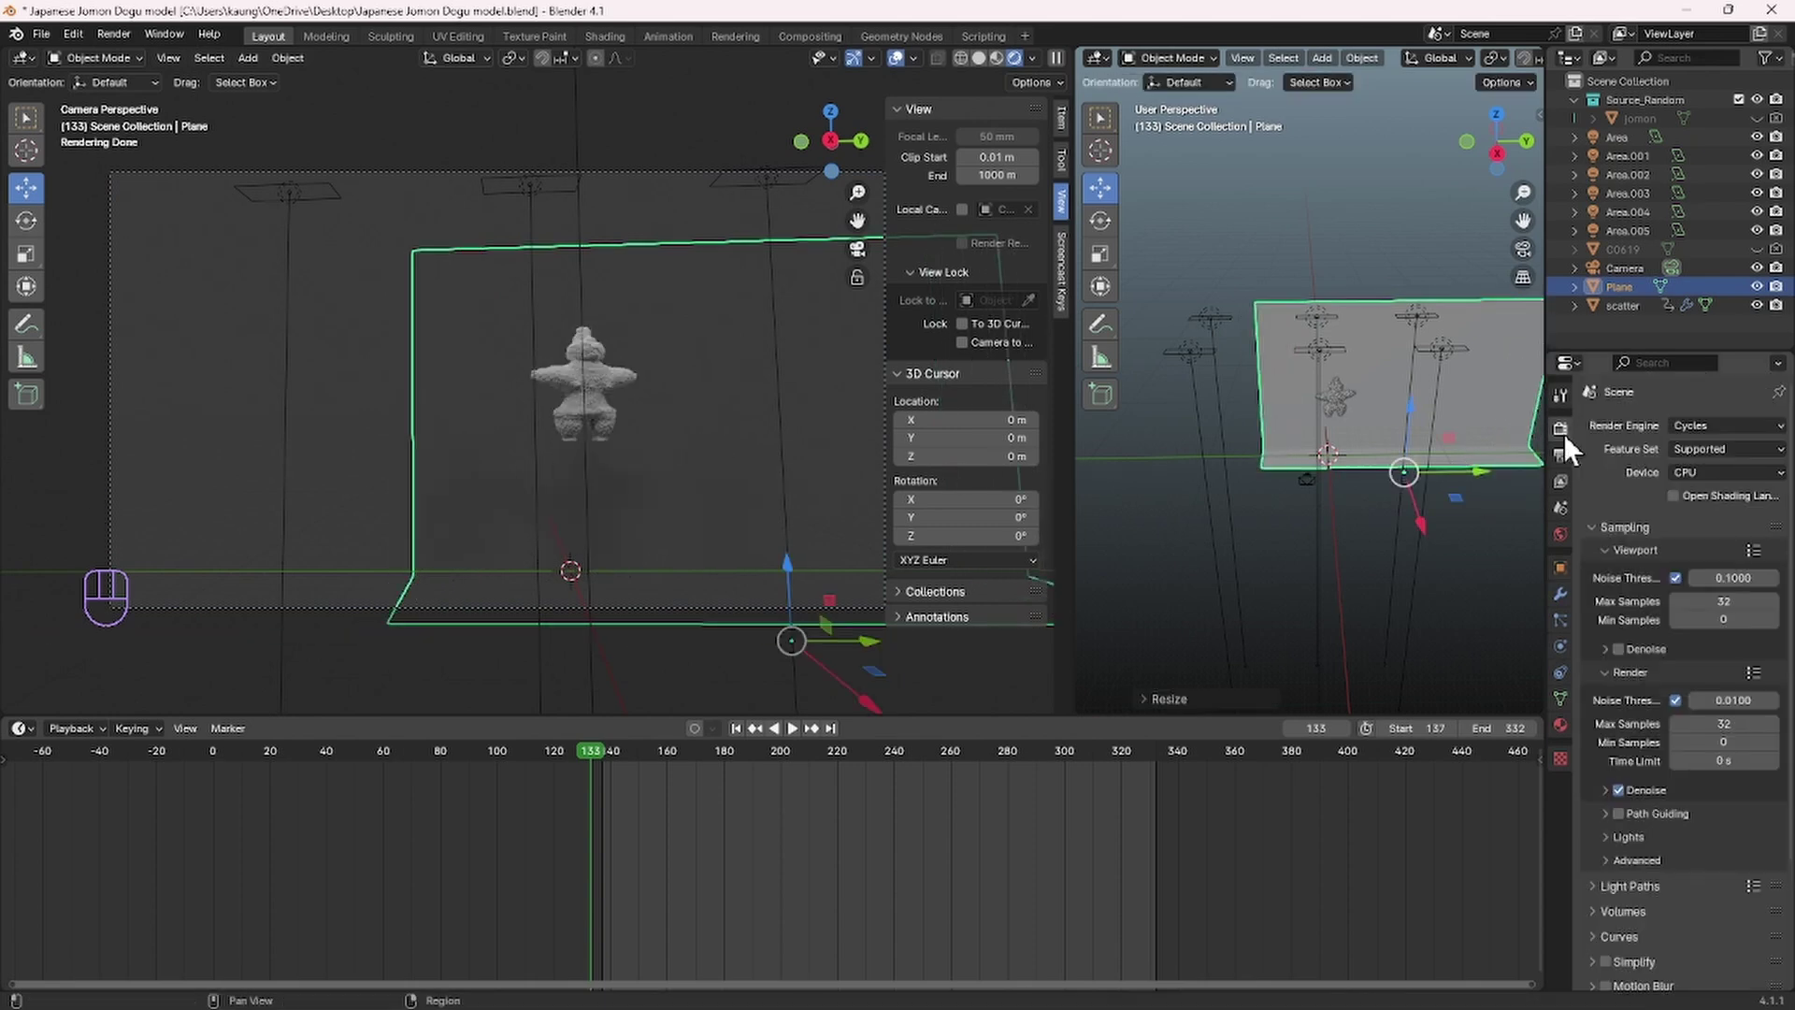
scroll(1642, 895, down, 3)
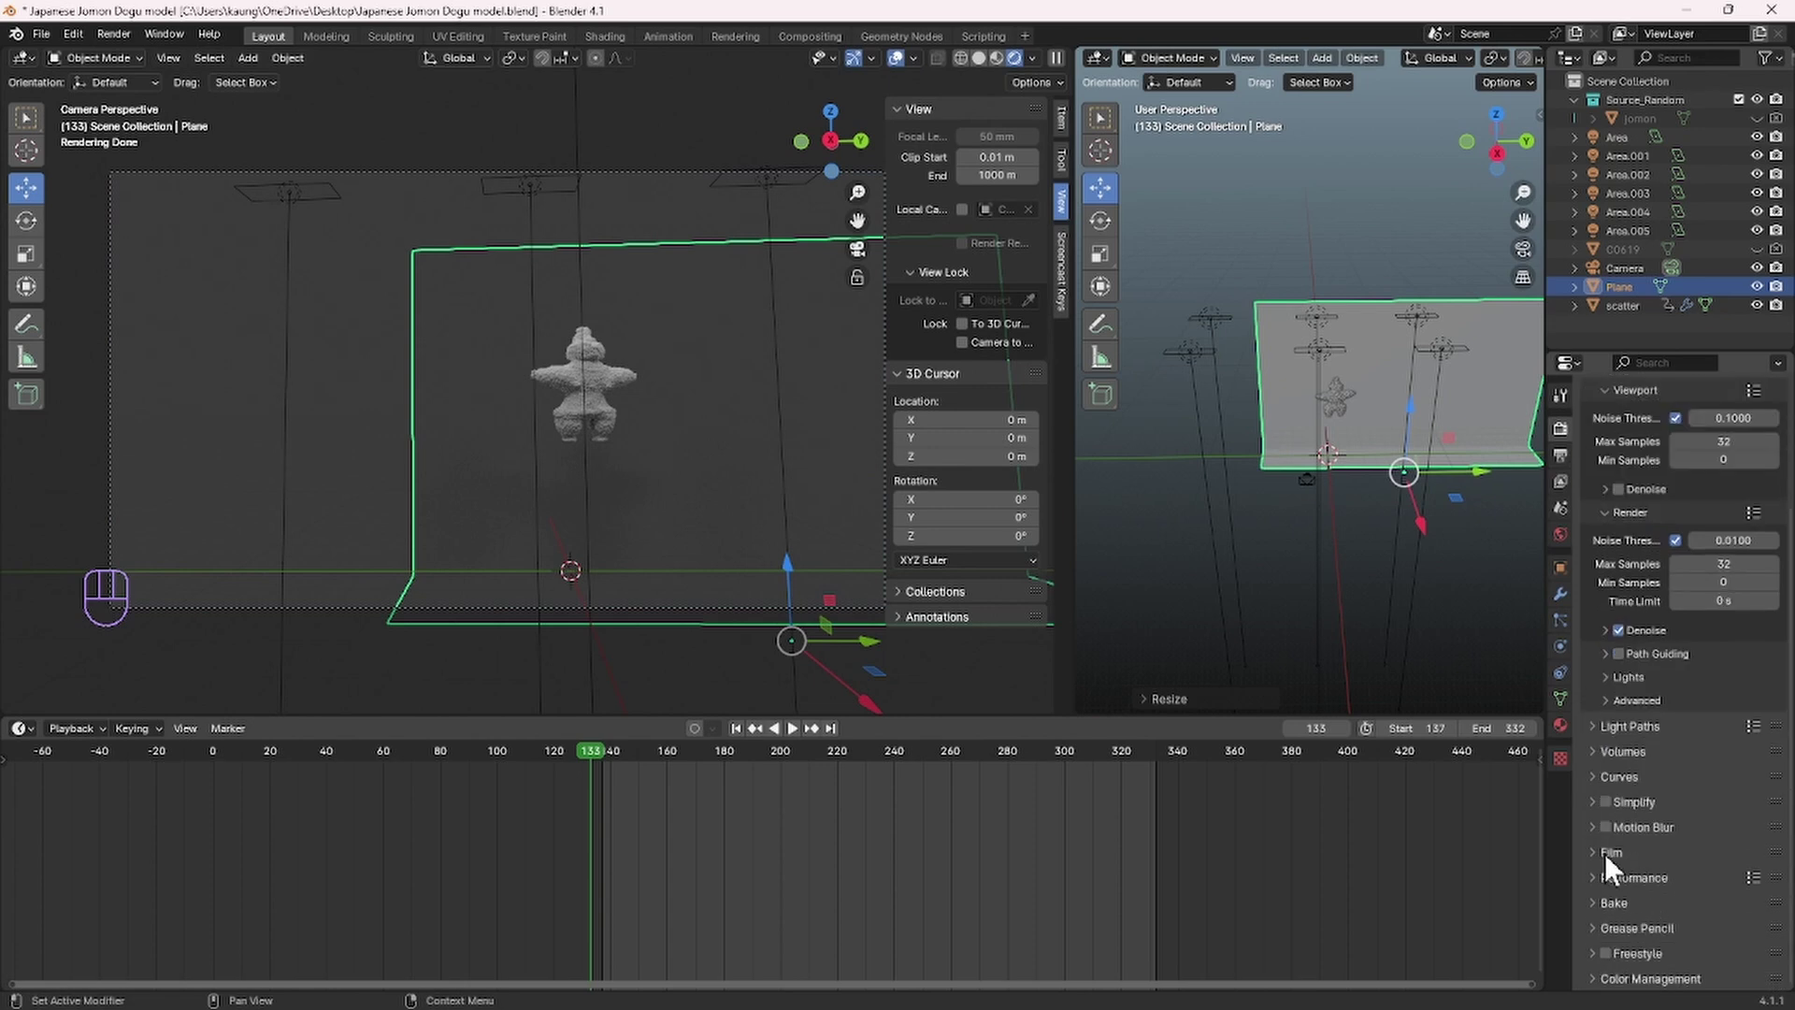
click(1608, 897)
scroll(1606, 856, down, 5)
click(1619, 797)
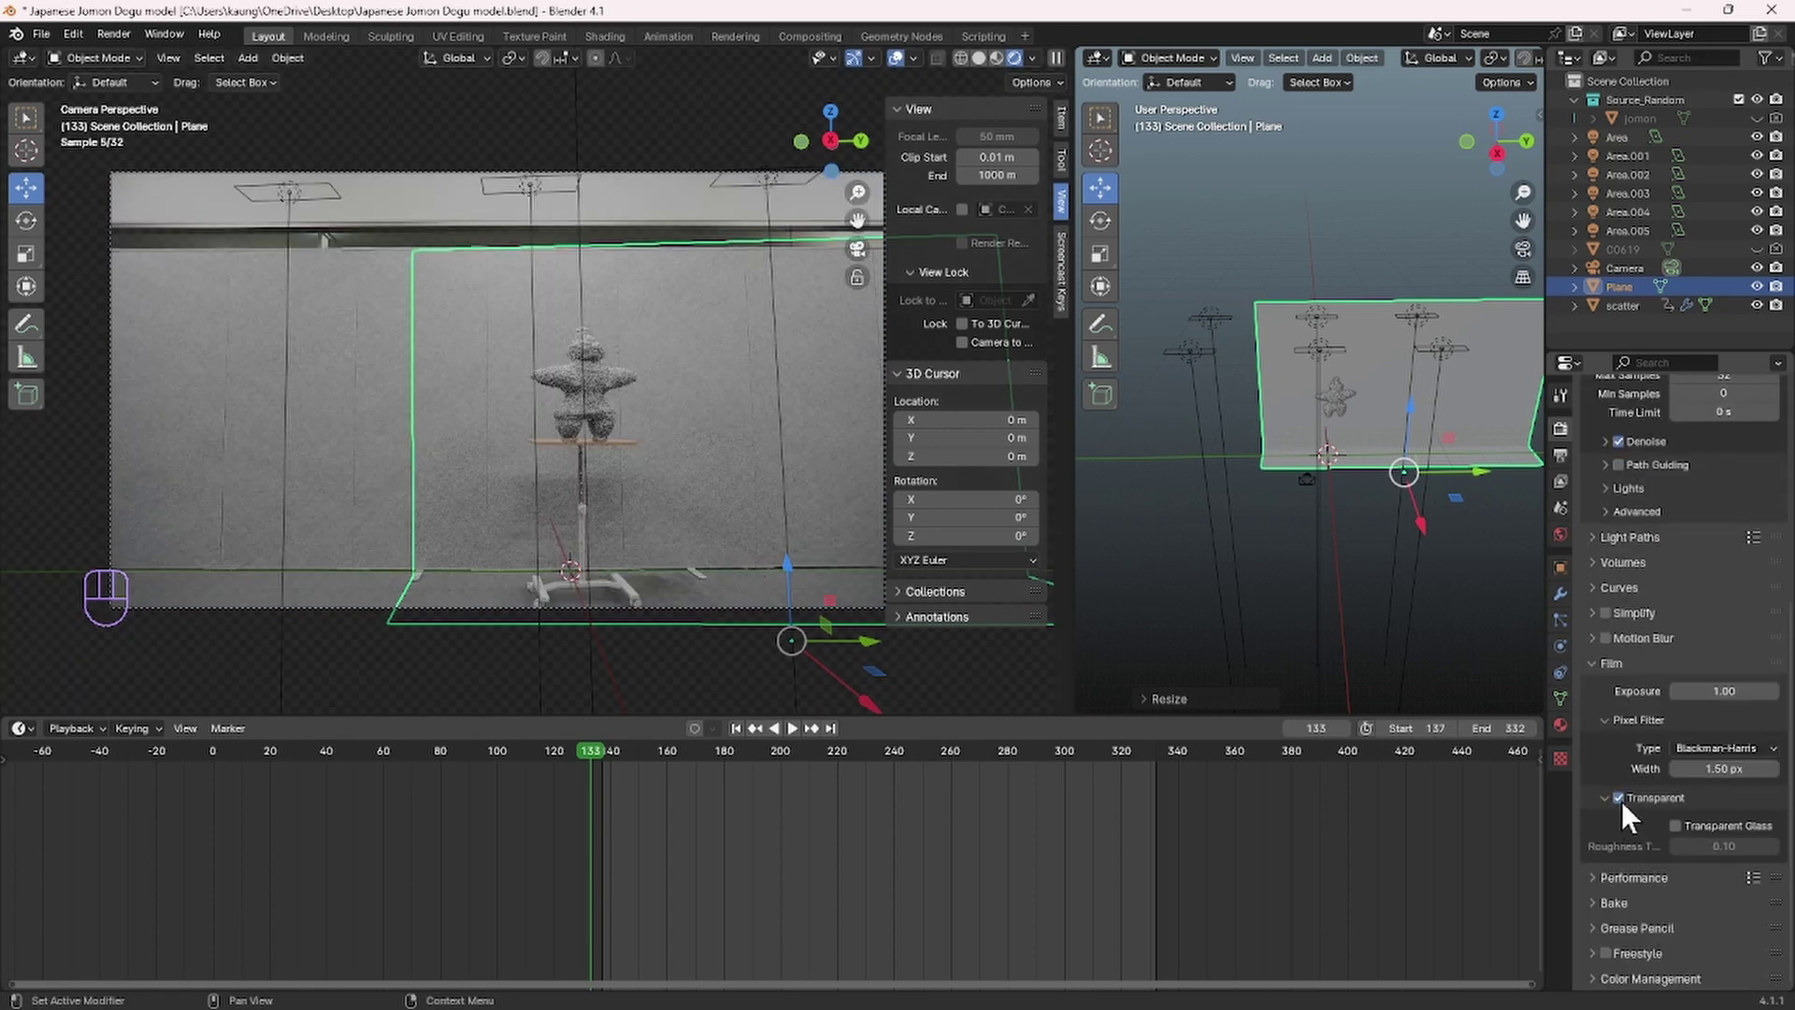
Step: Choose PNG as the render output format and return the camera view to solid shading with the plane selected
scroll(1656, 597, up, 7)
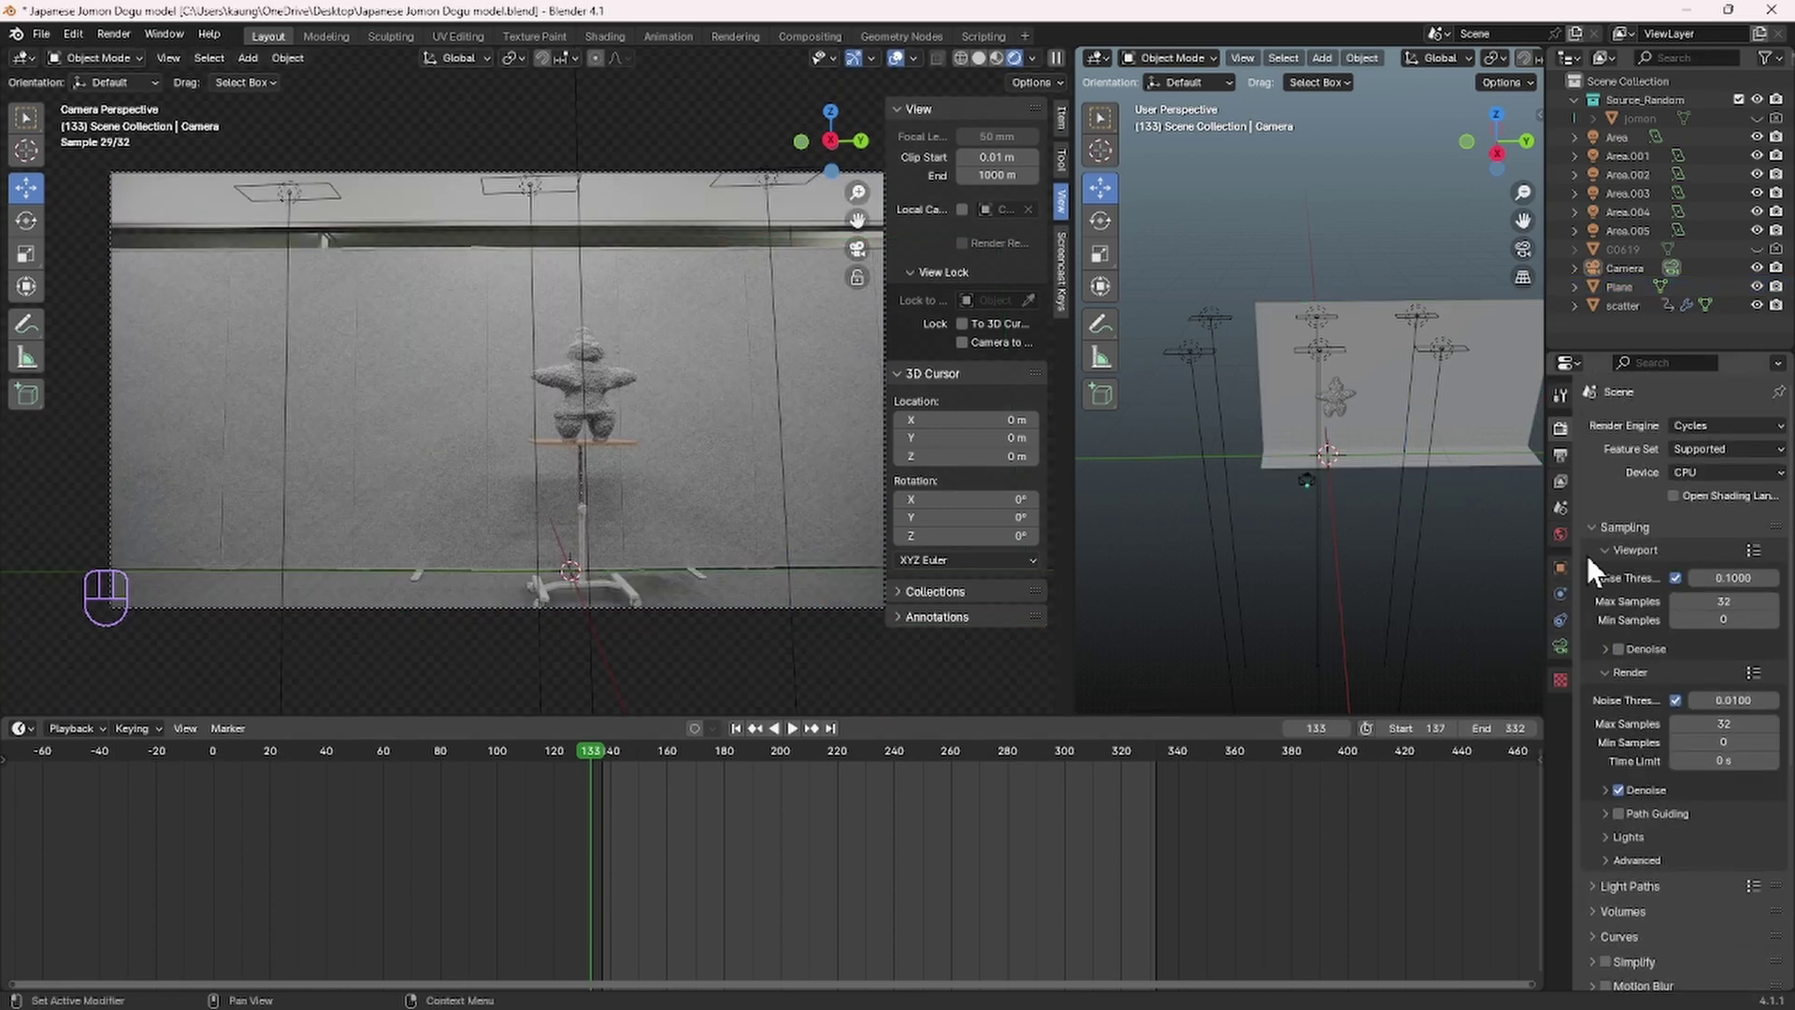
click(1561, 454)
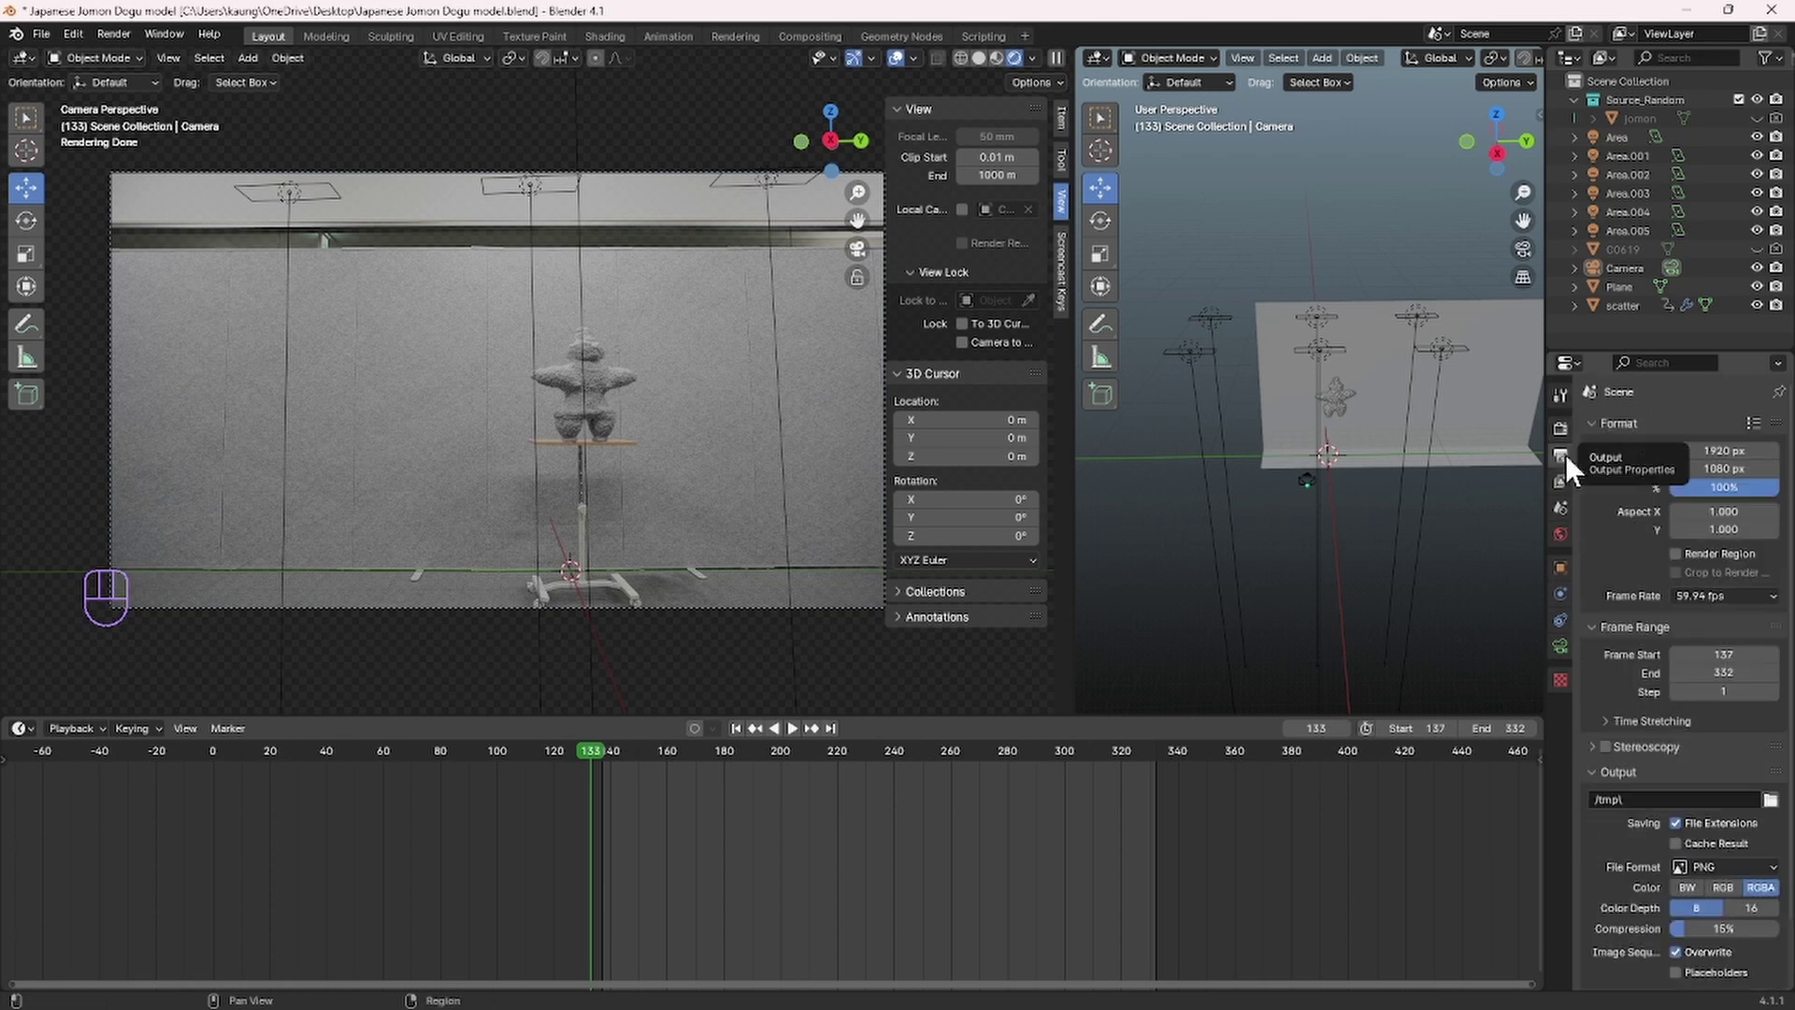
scroll(1711, 813, down, 2)
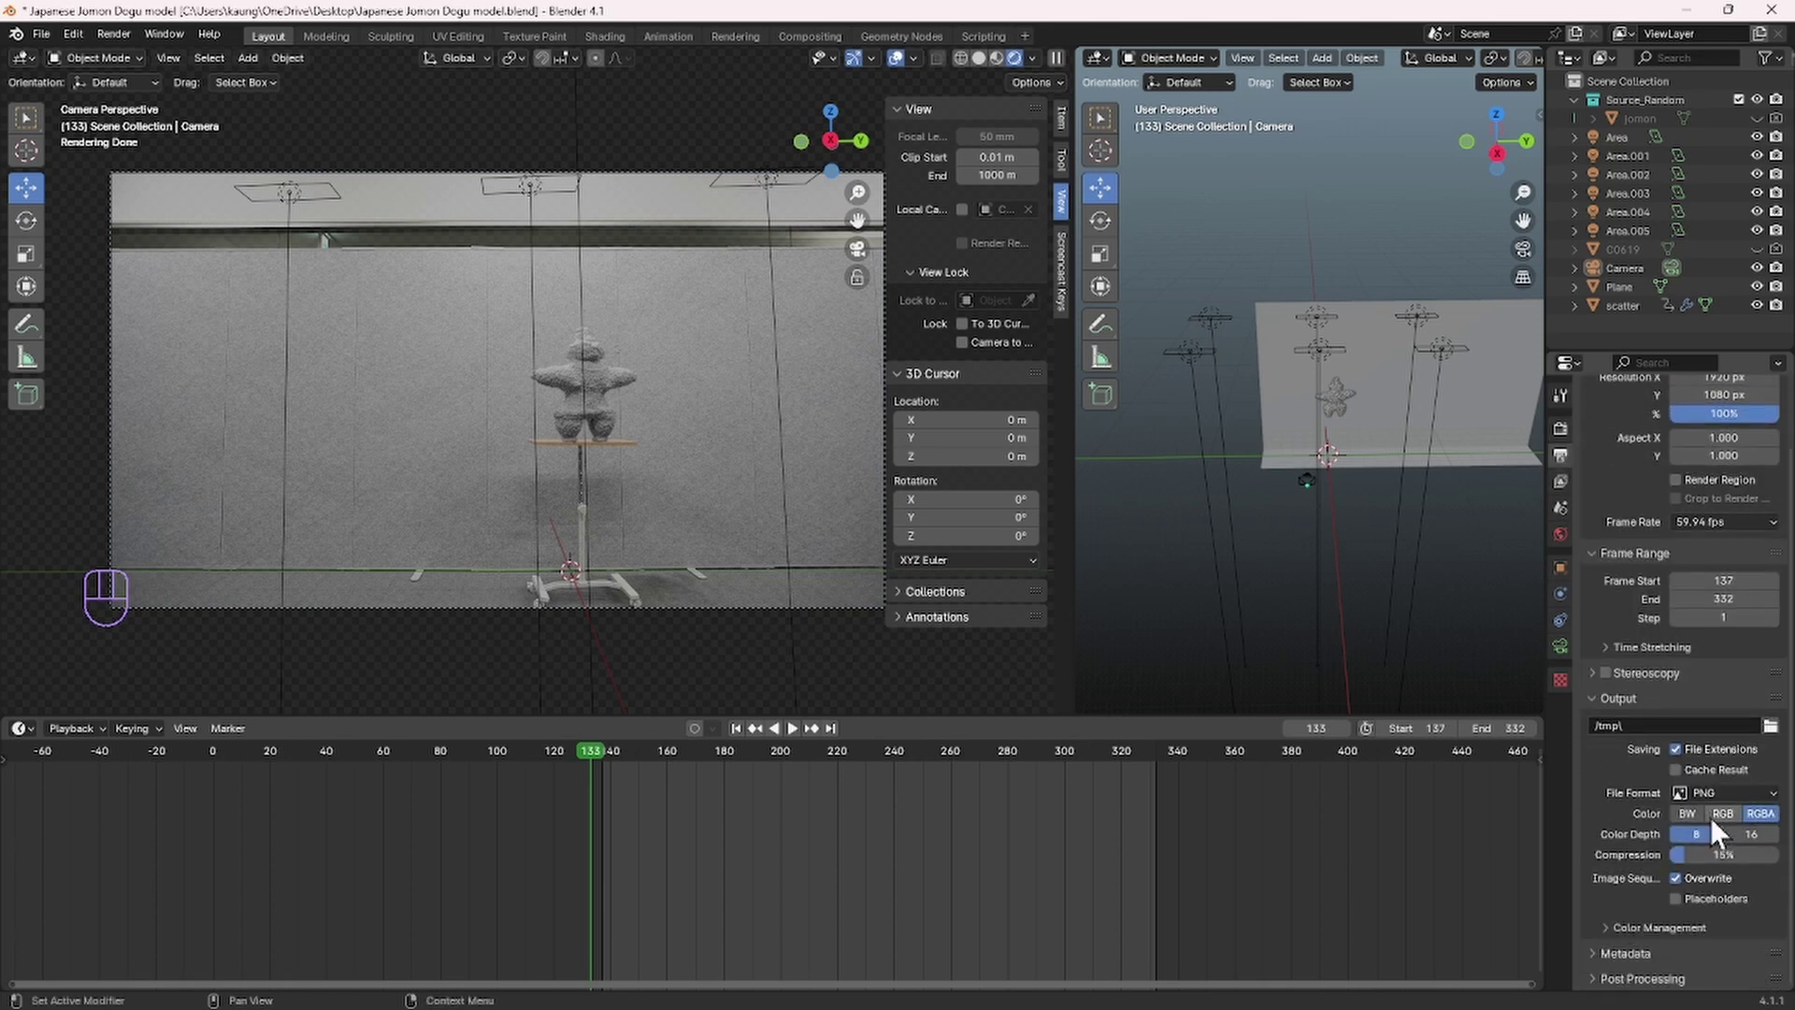
click(1764, 794)
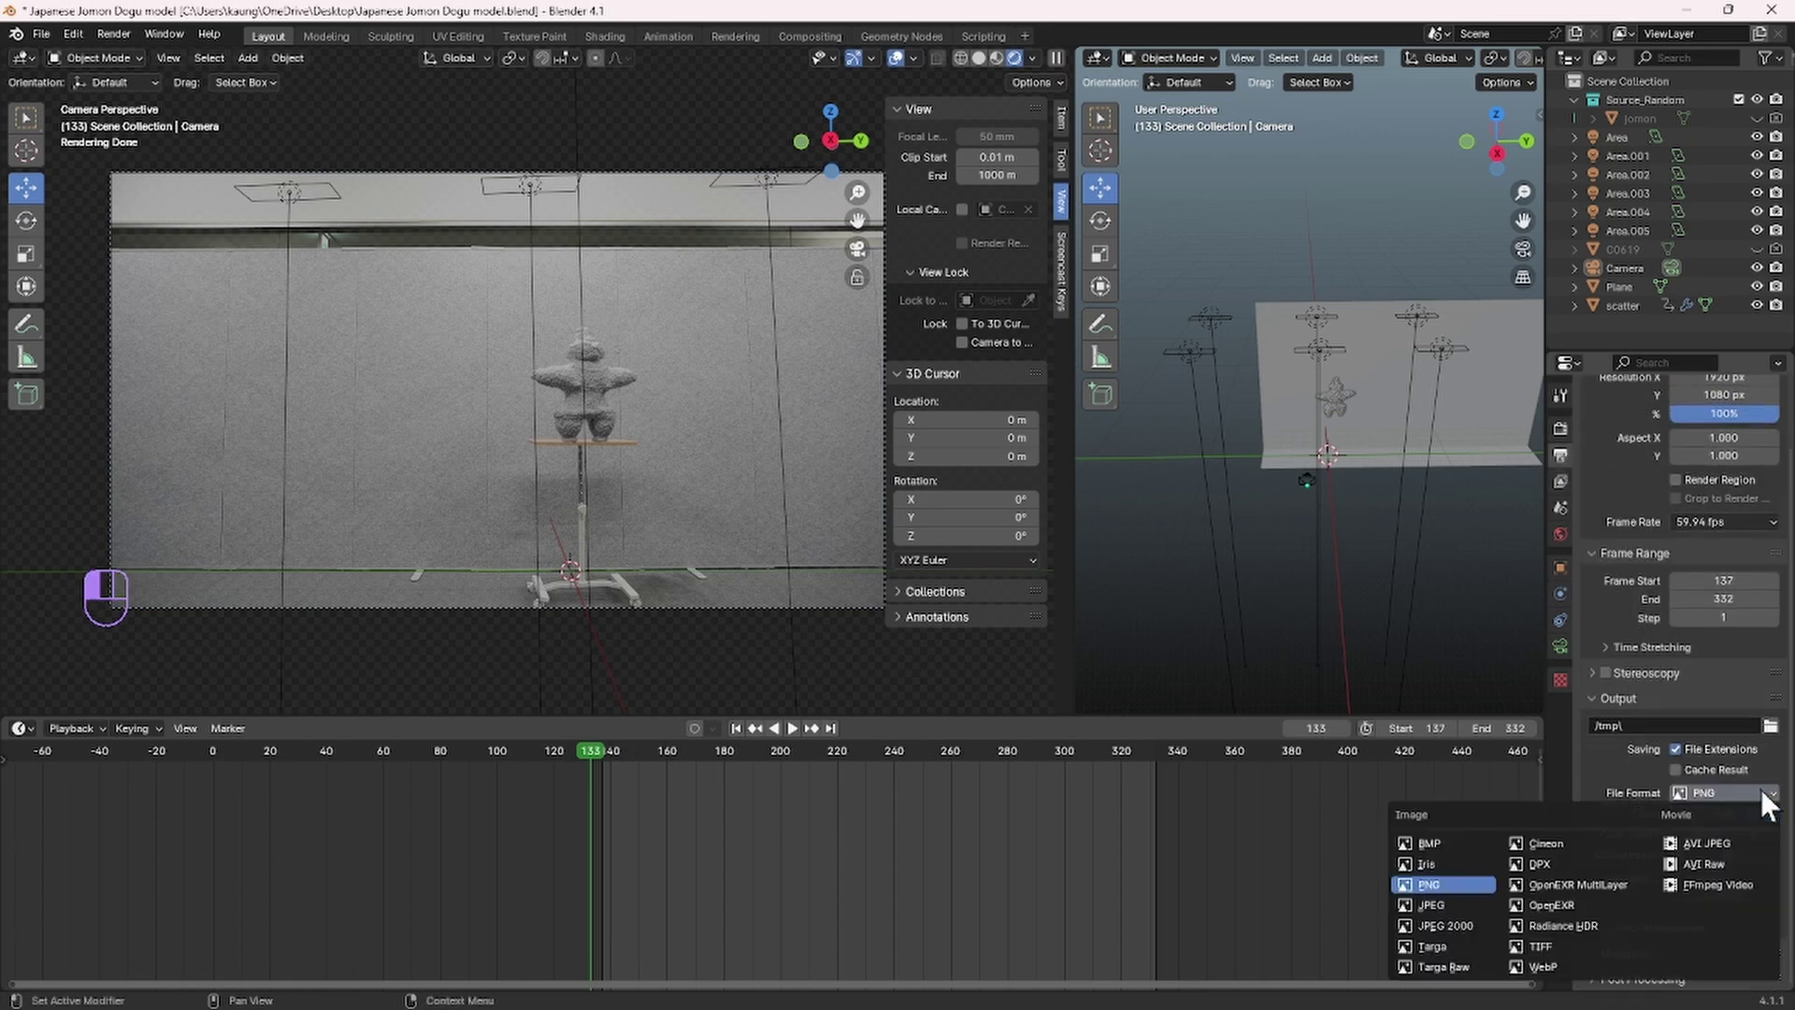
click(1442, 884)
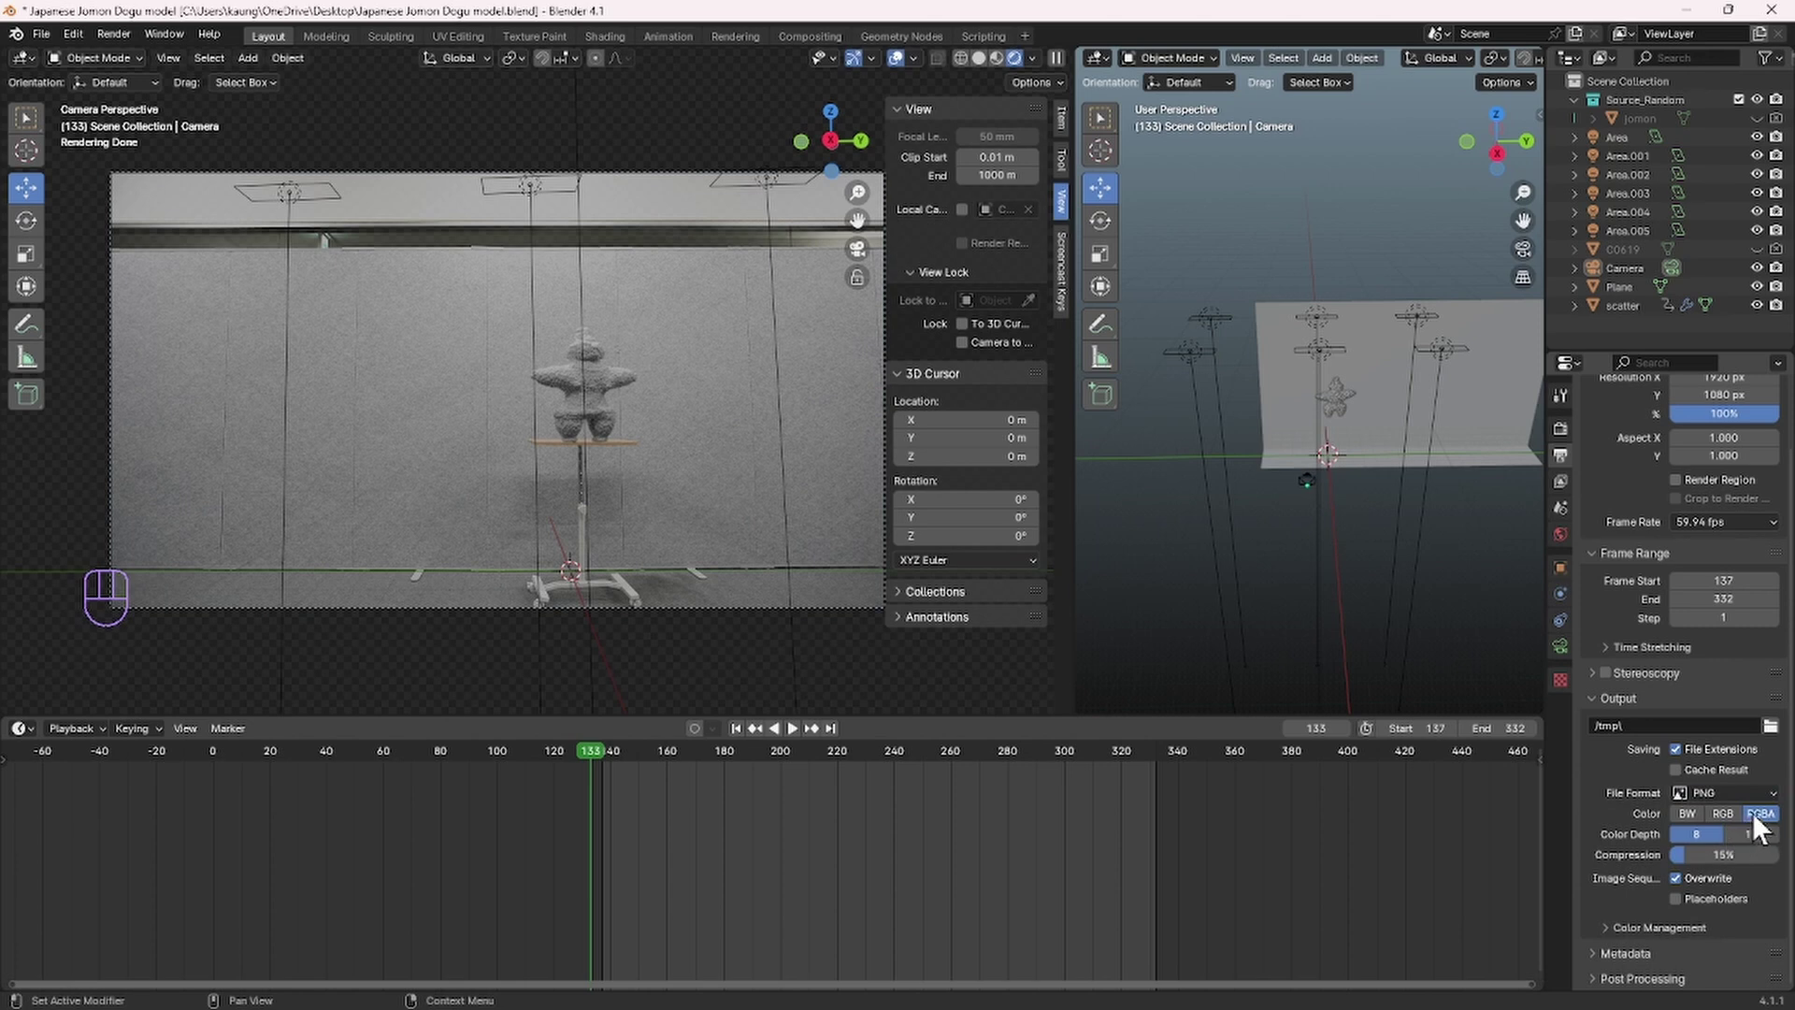
click(788, 580)
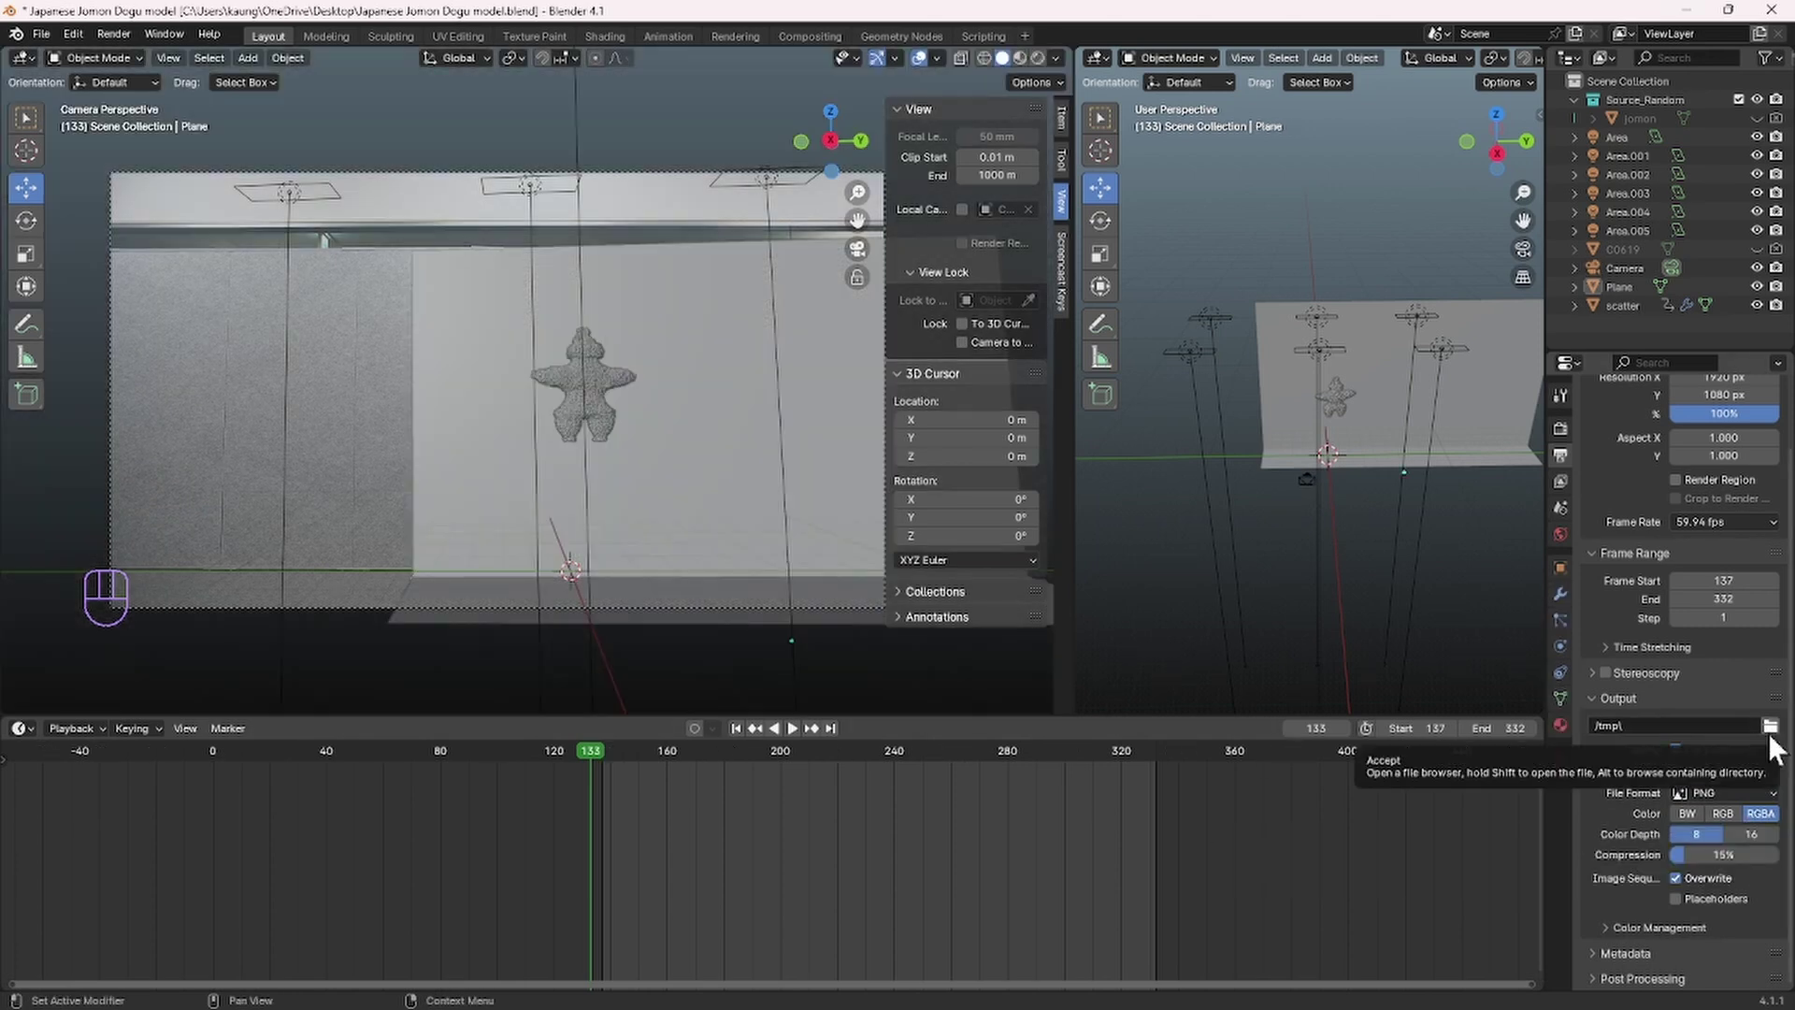
Step: Create a folder named png on the Desktop and set it as the render output path
click(1770, 727)
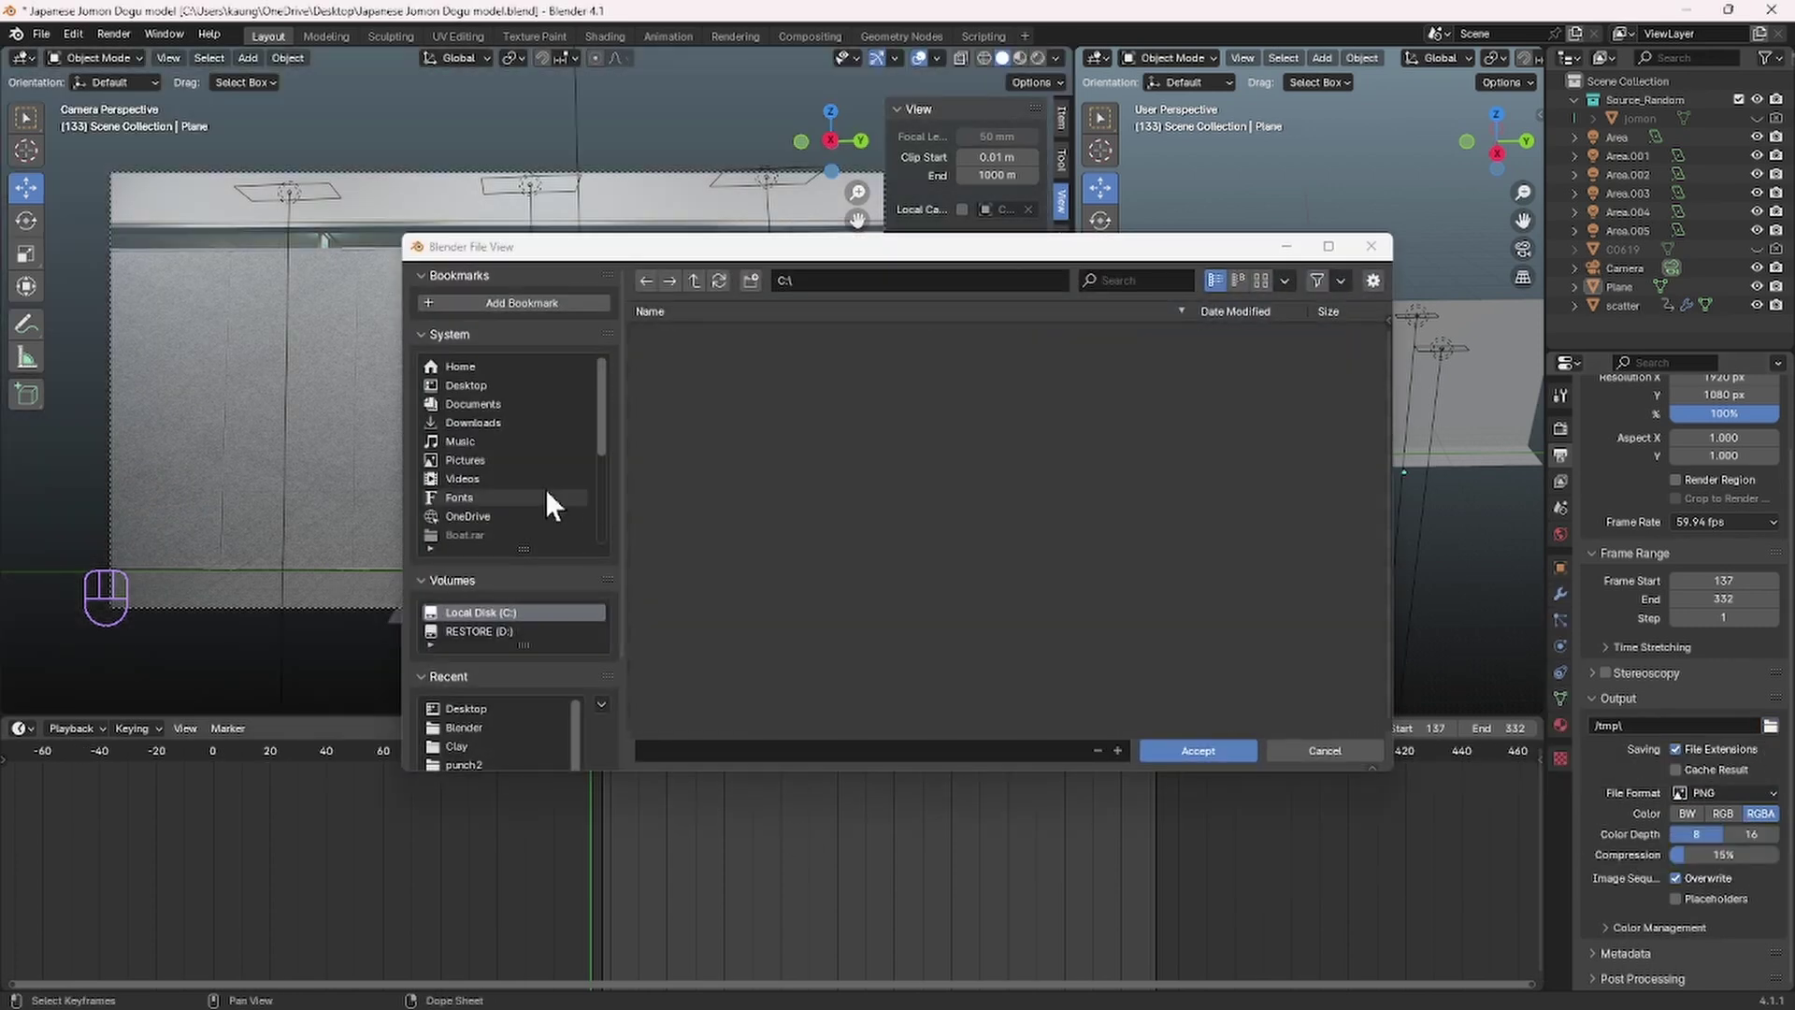
click(481, 710)
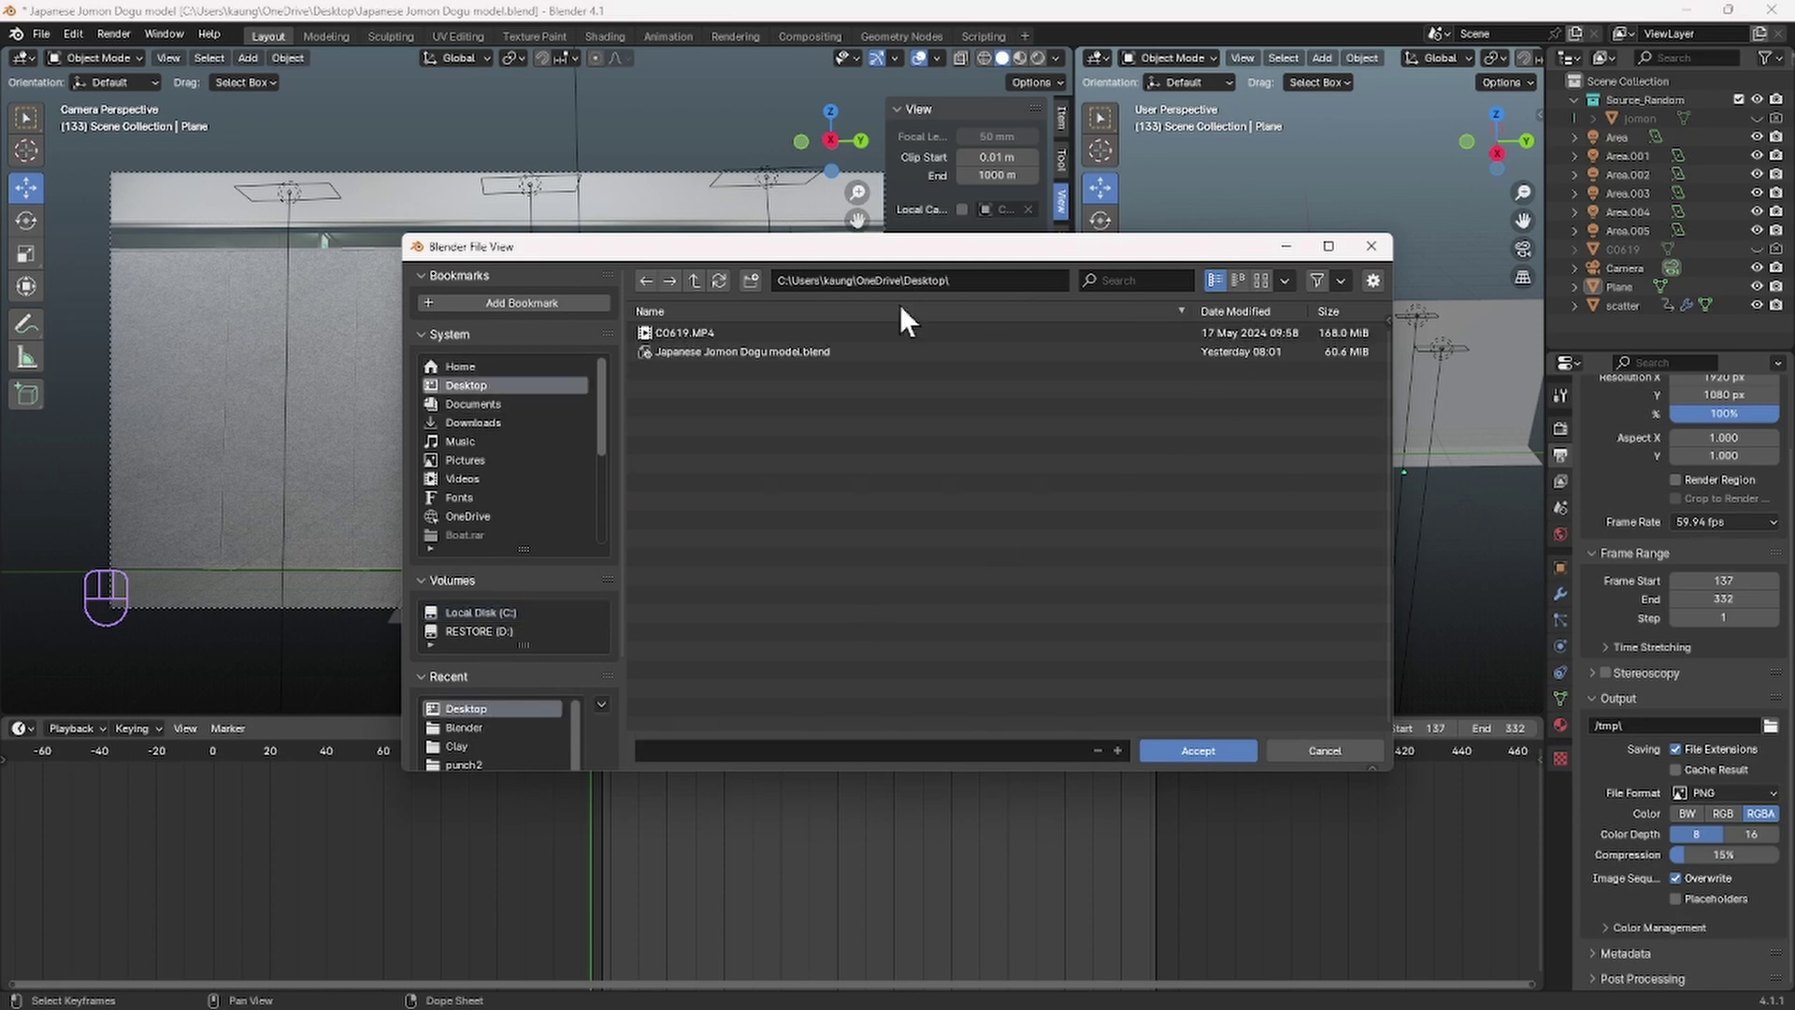
click(751, 279)
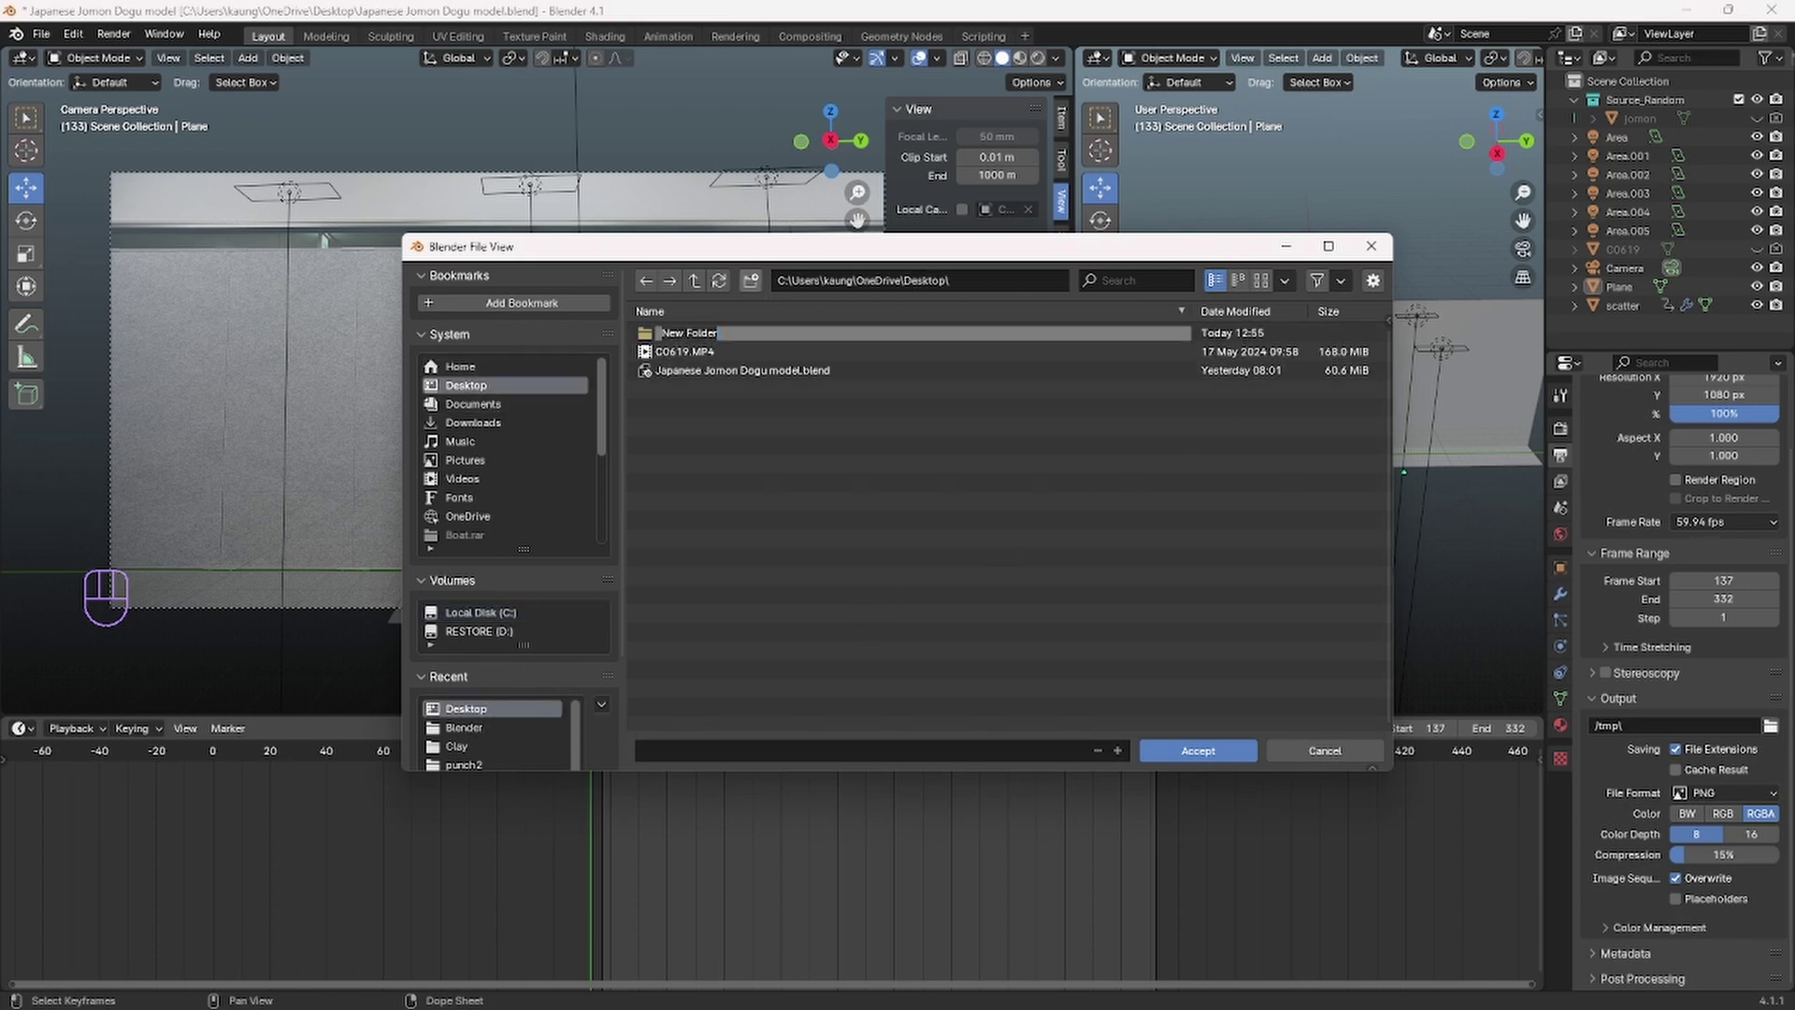
text(png)
key(Return)
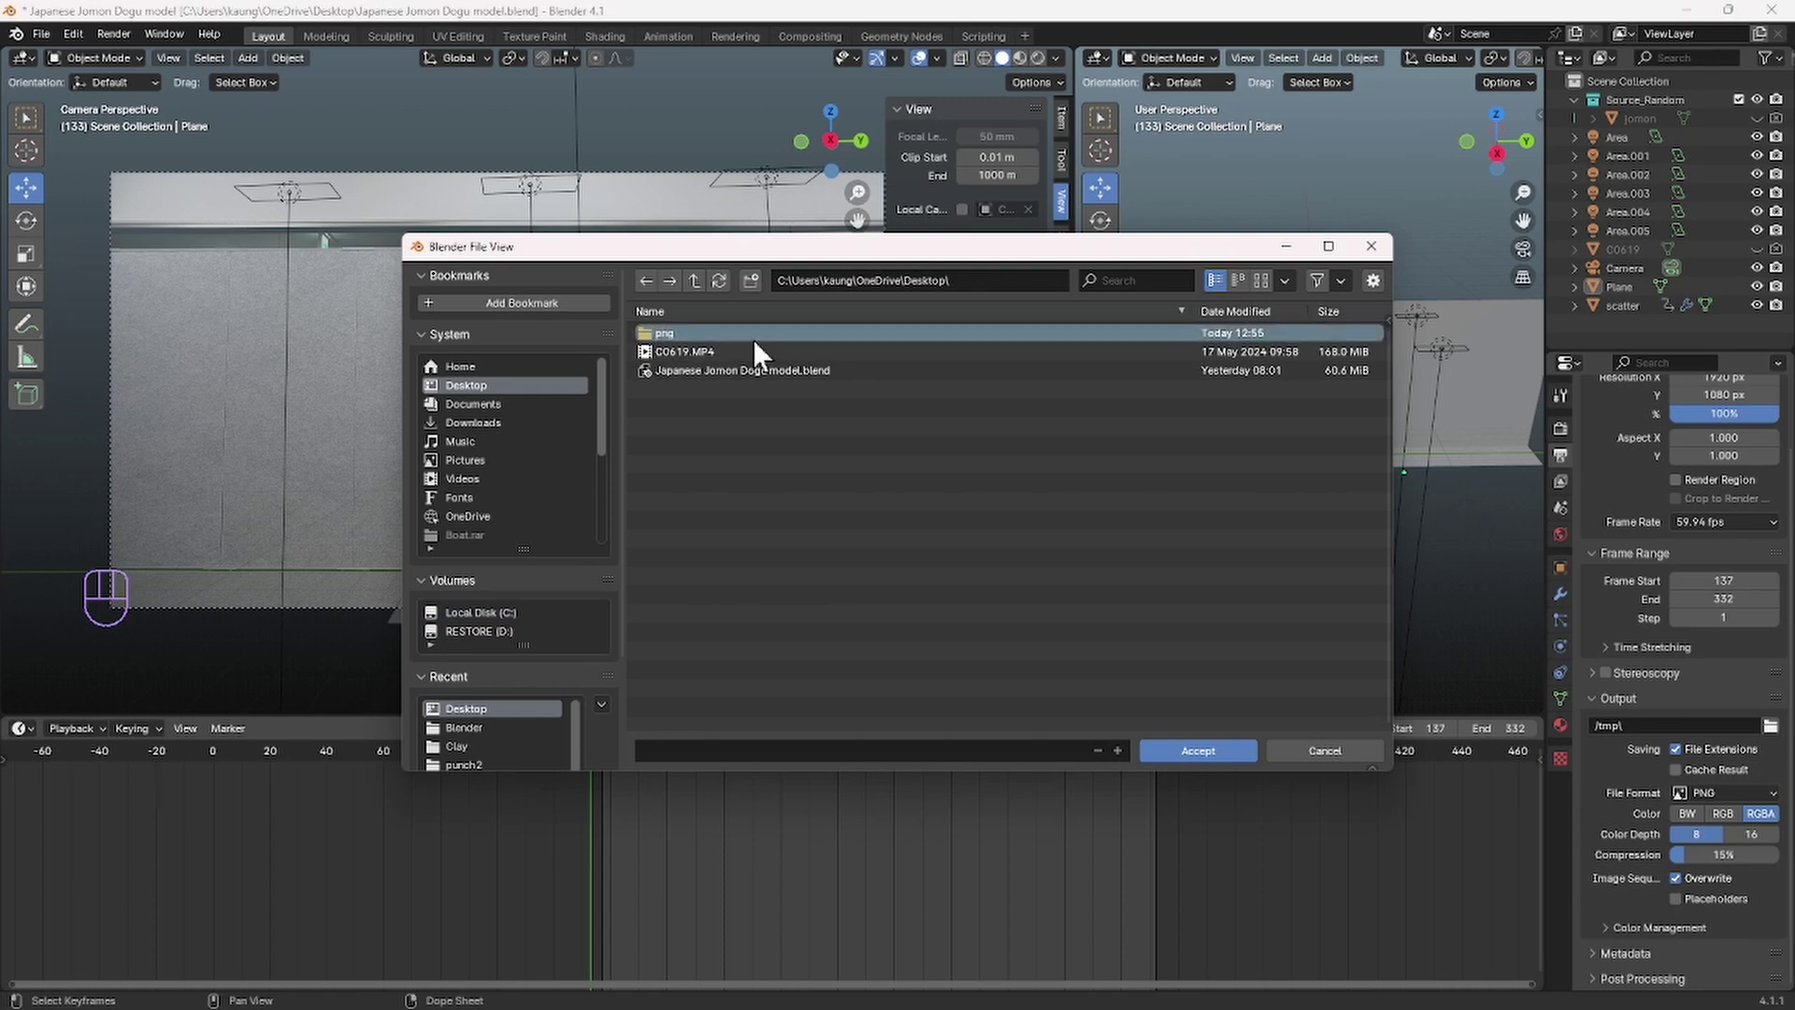
double_click(764, 332)
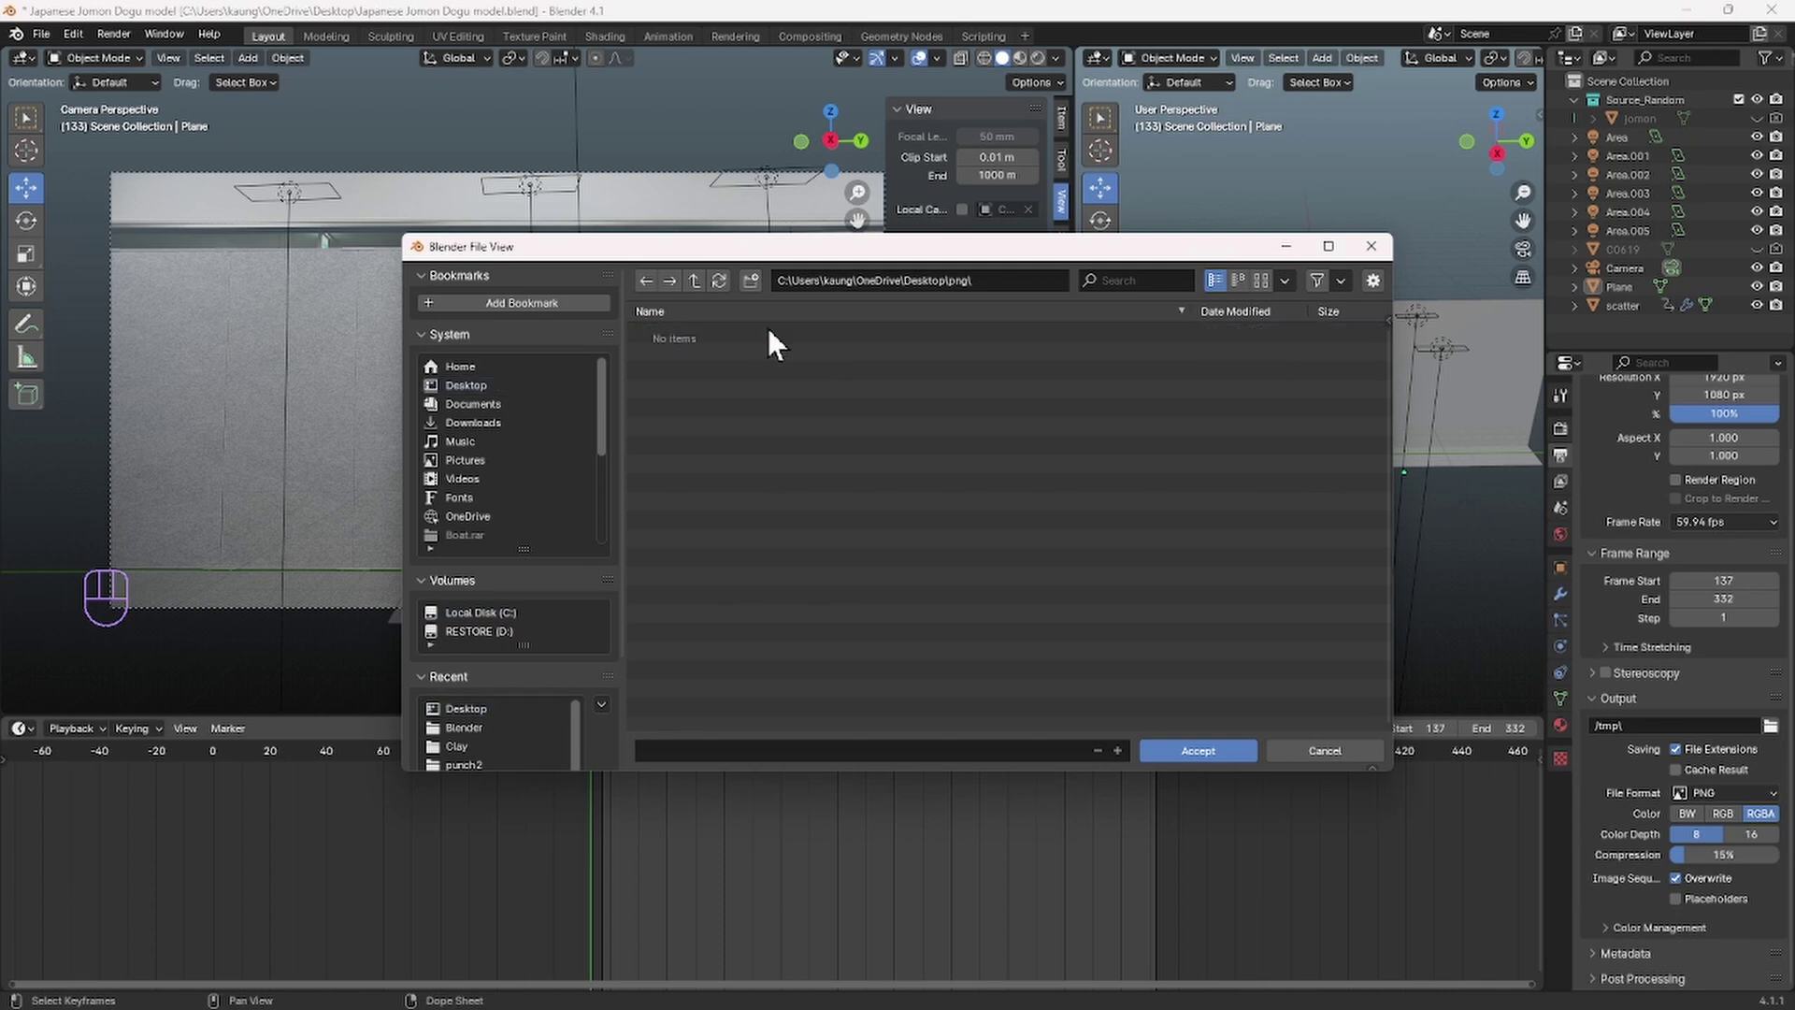
click(1215, 748)
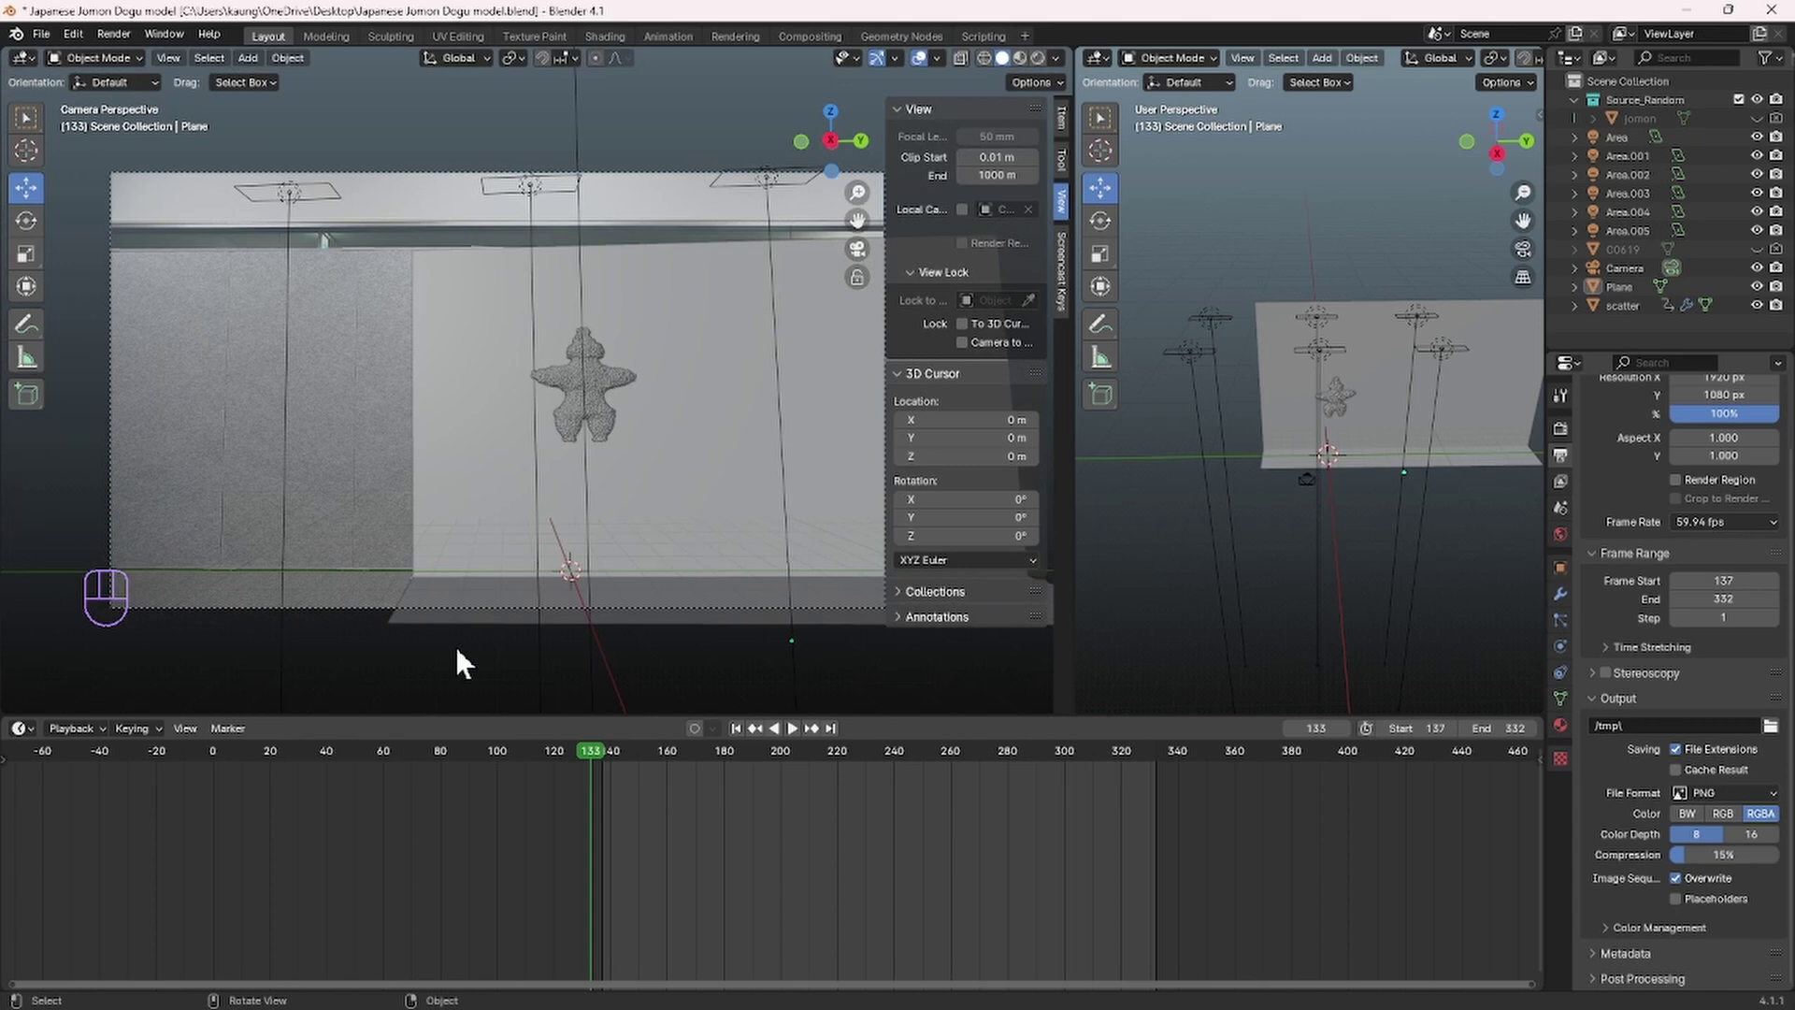
Step: Check the Cycles render devices in the system preferences and render the full animation
click(75, 34)
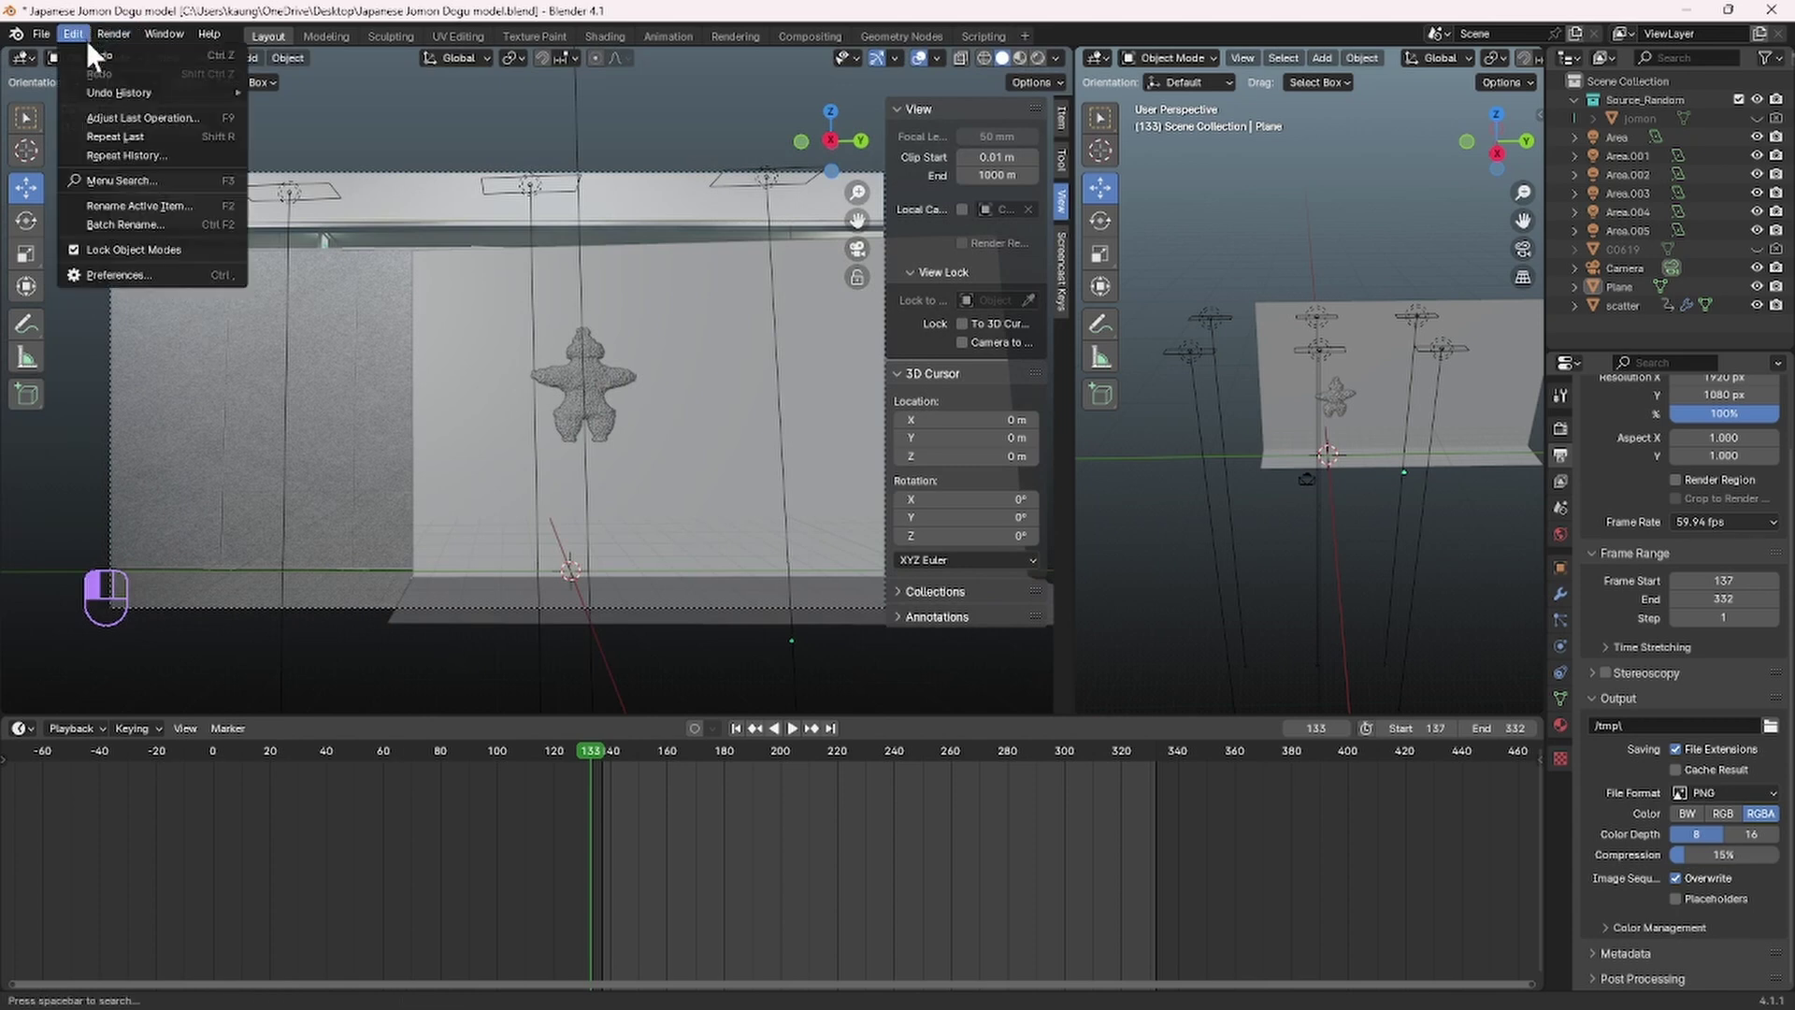
click(116, 275)
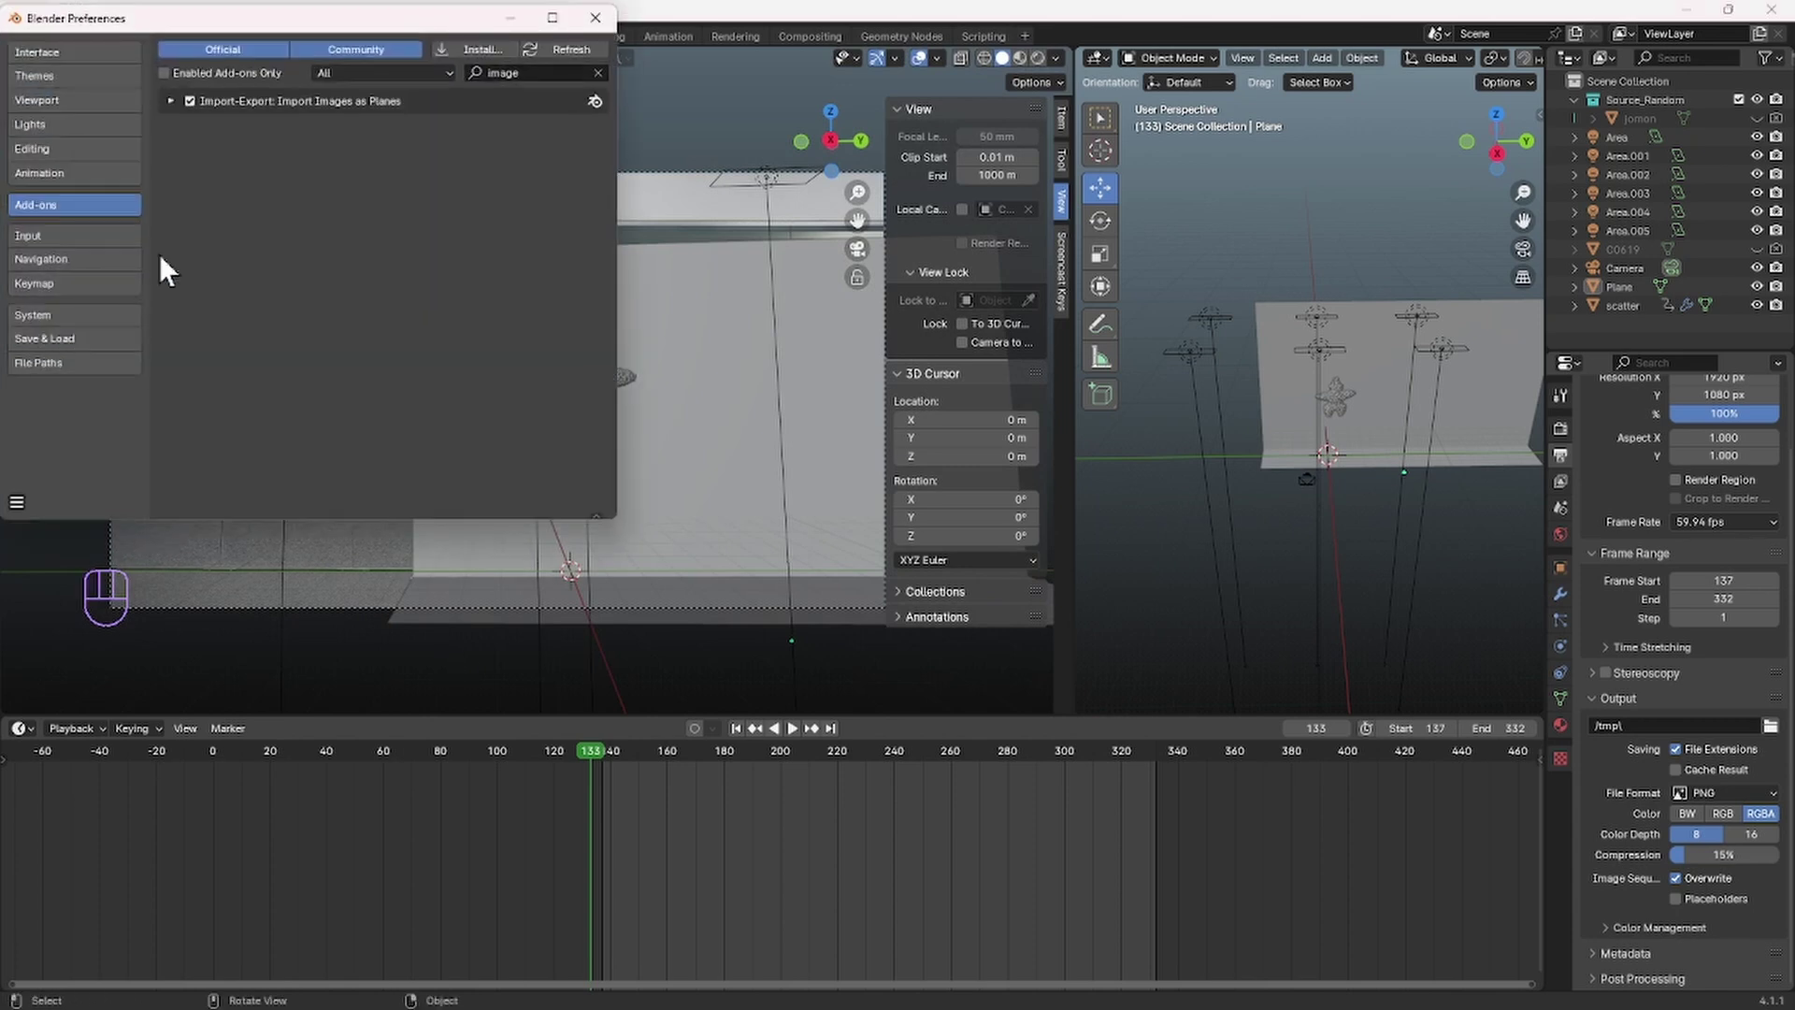
click(51, 316)
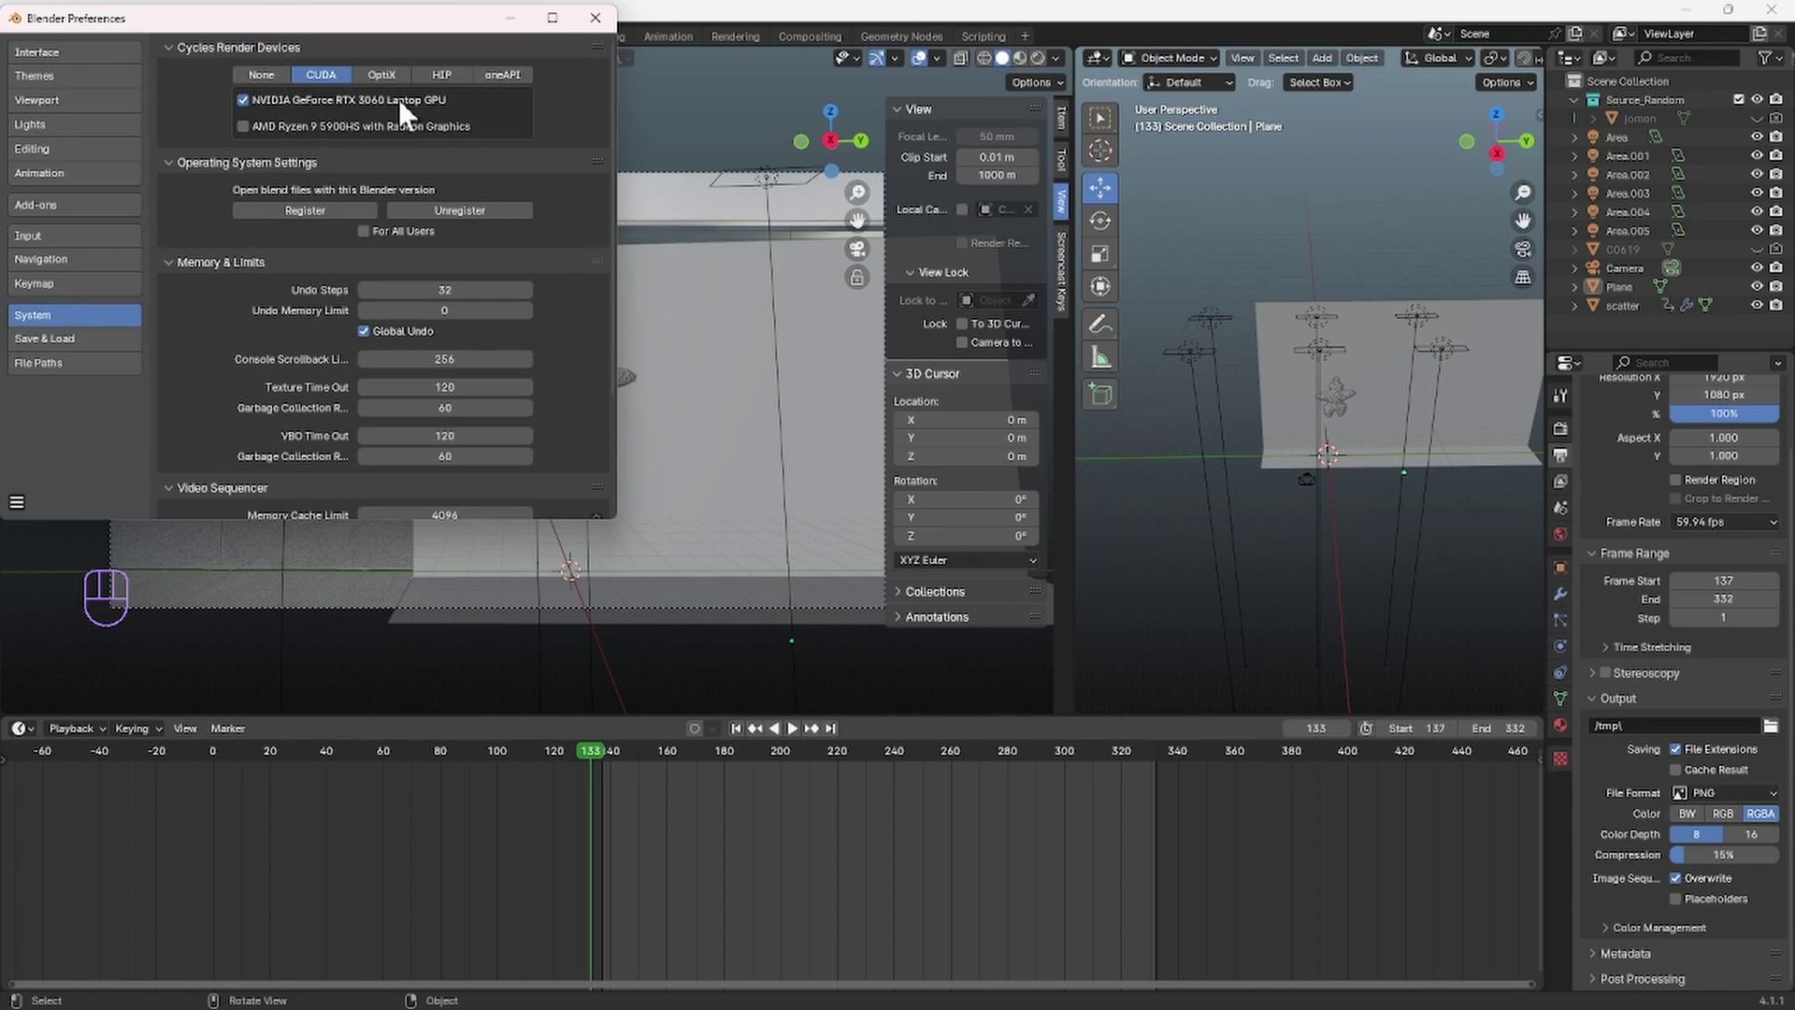
click(596, 18)
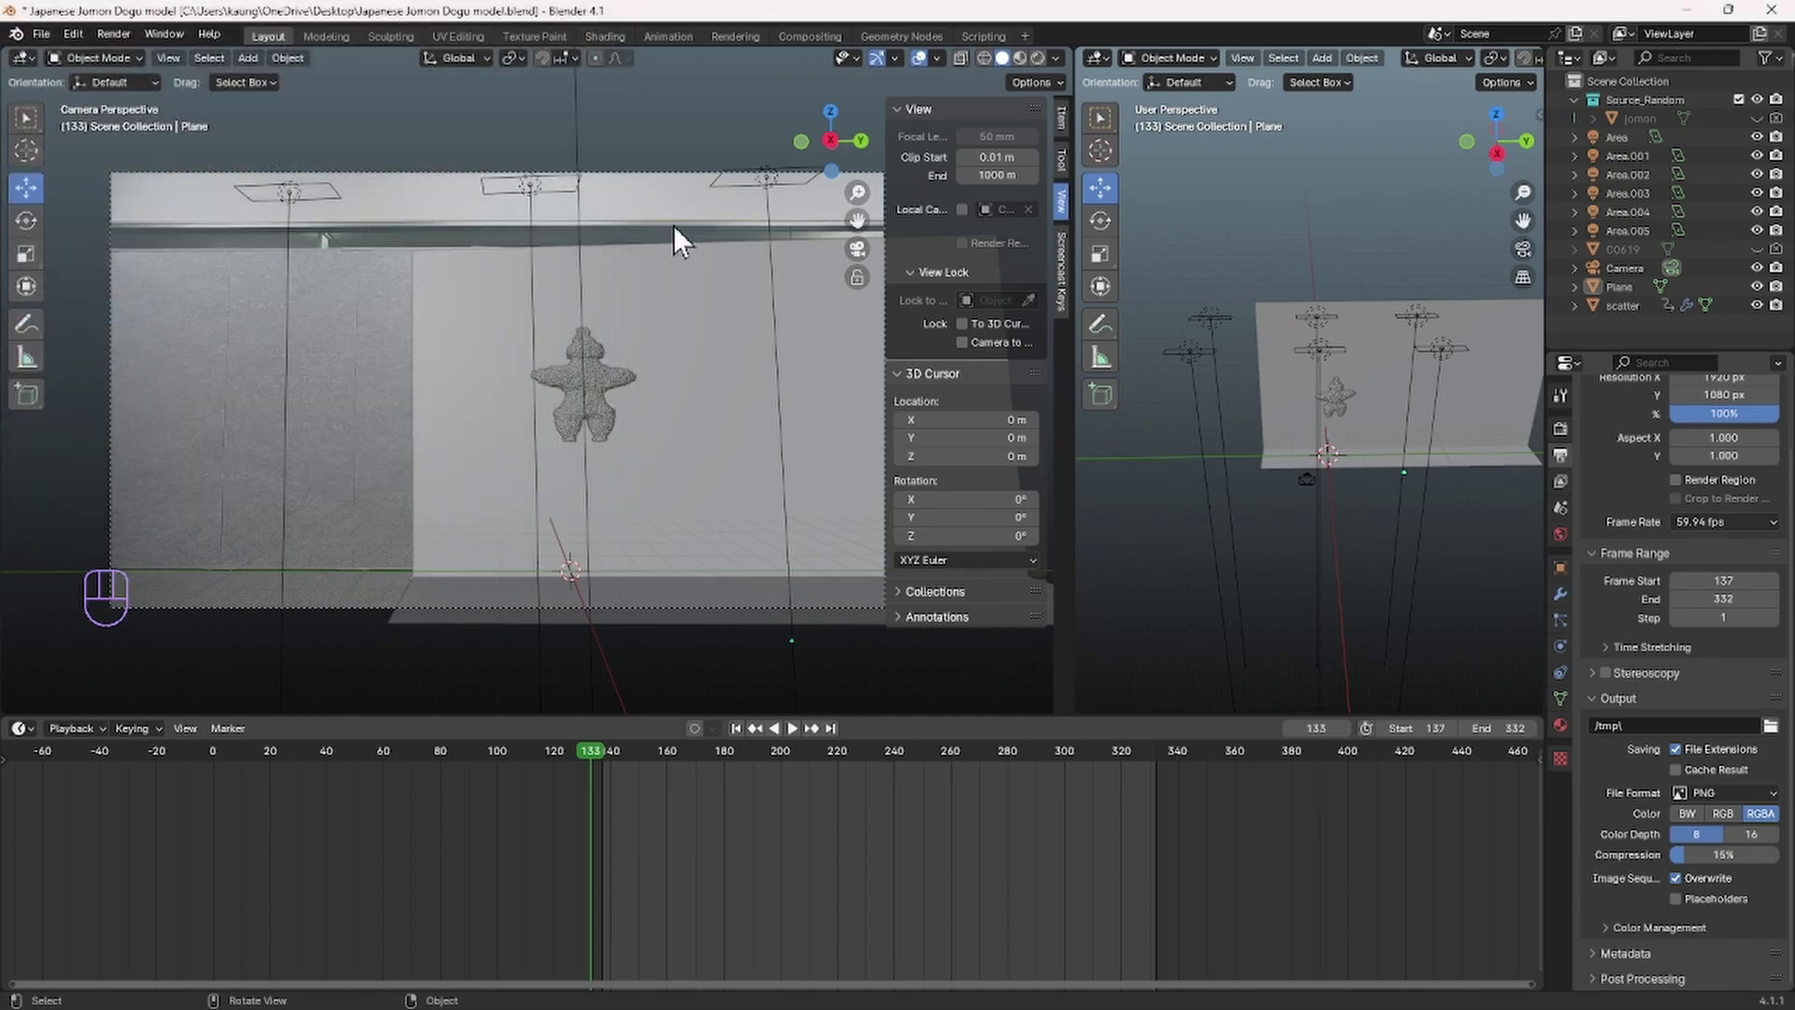
key(ctrl+F12)
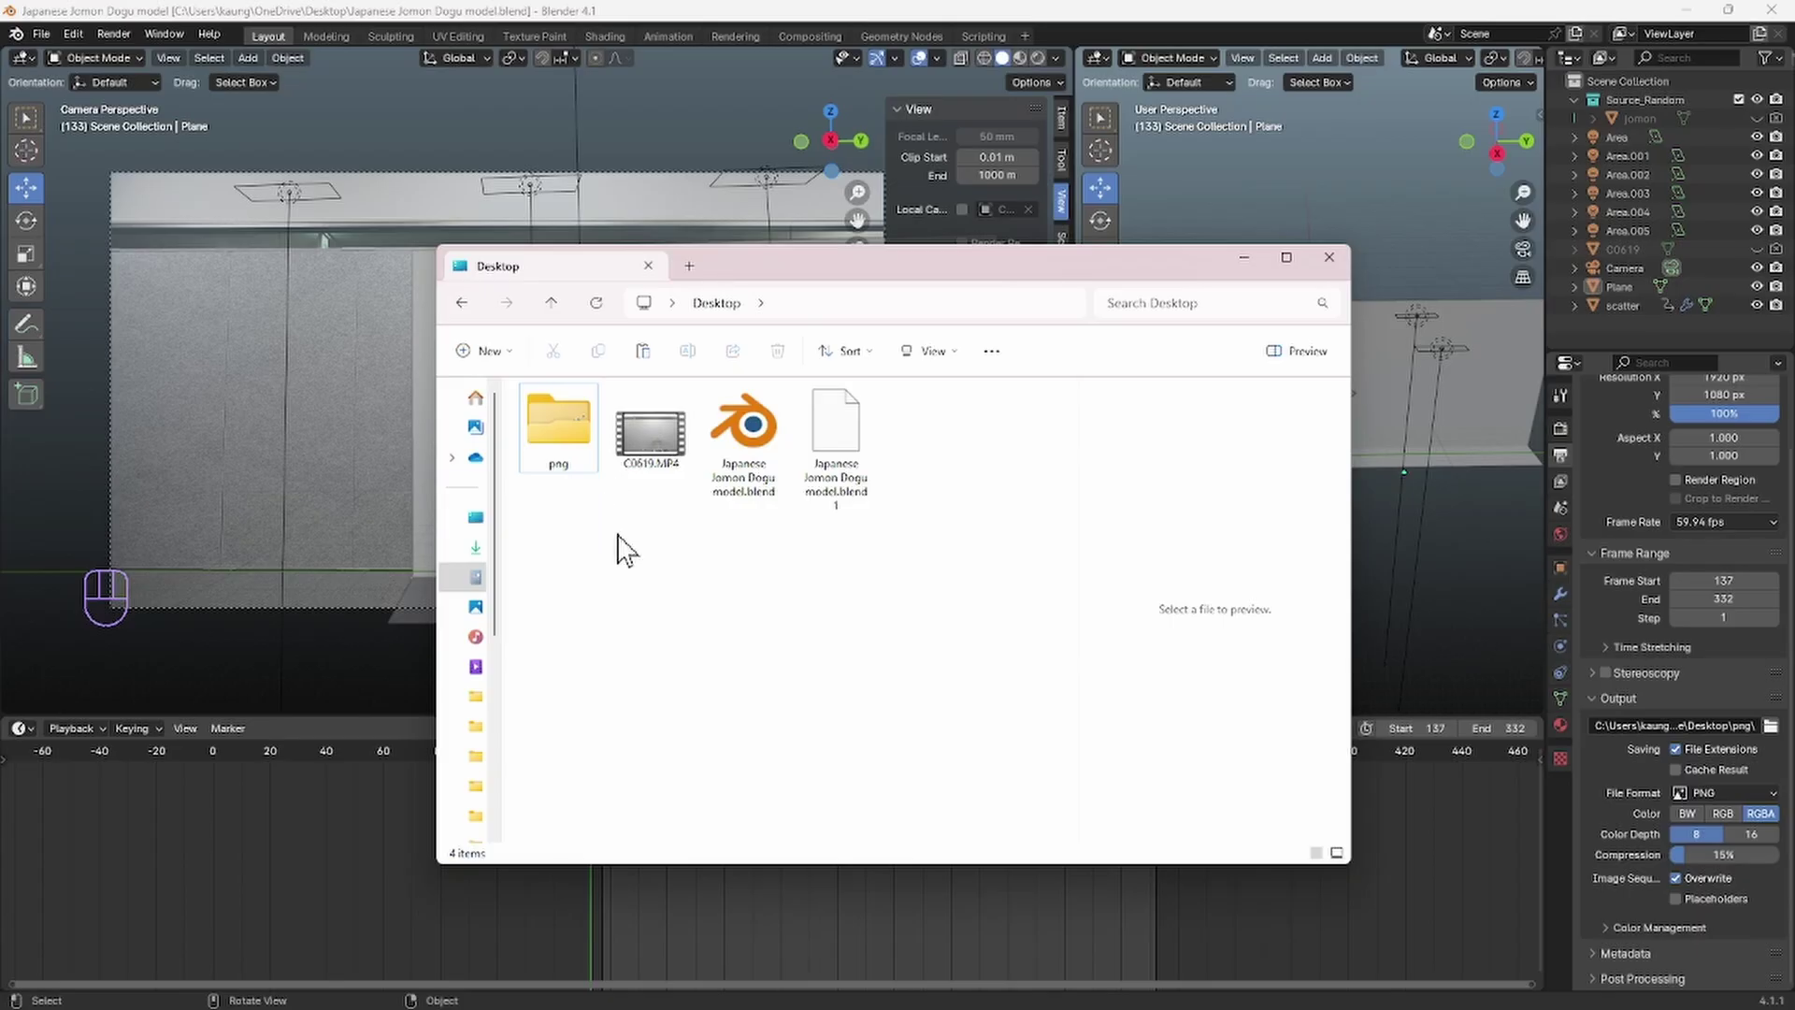
Step: Switch to File Explorer and examine the rendered frames in the Desktop png folder
double_click(561, 432)
click(594, 456)
scroll(729, 607, down, 10)
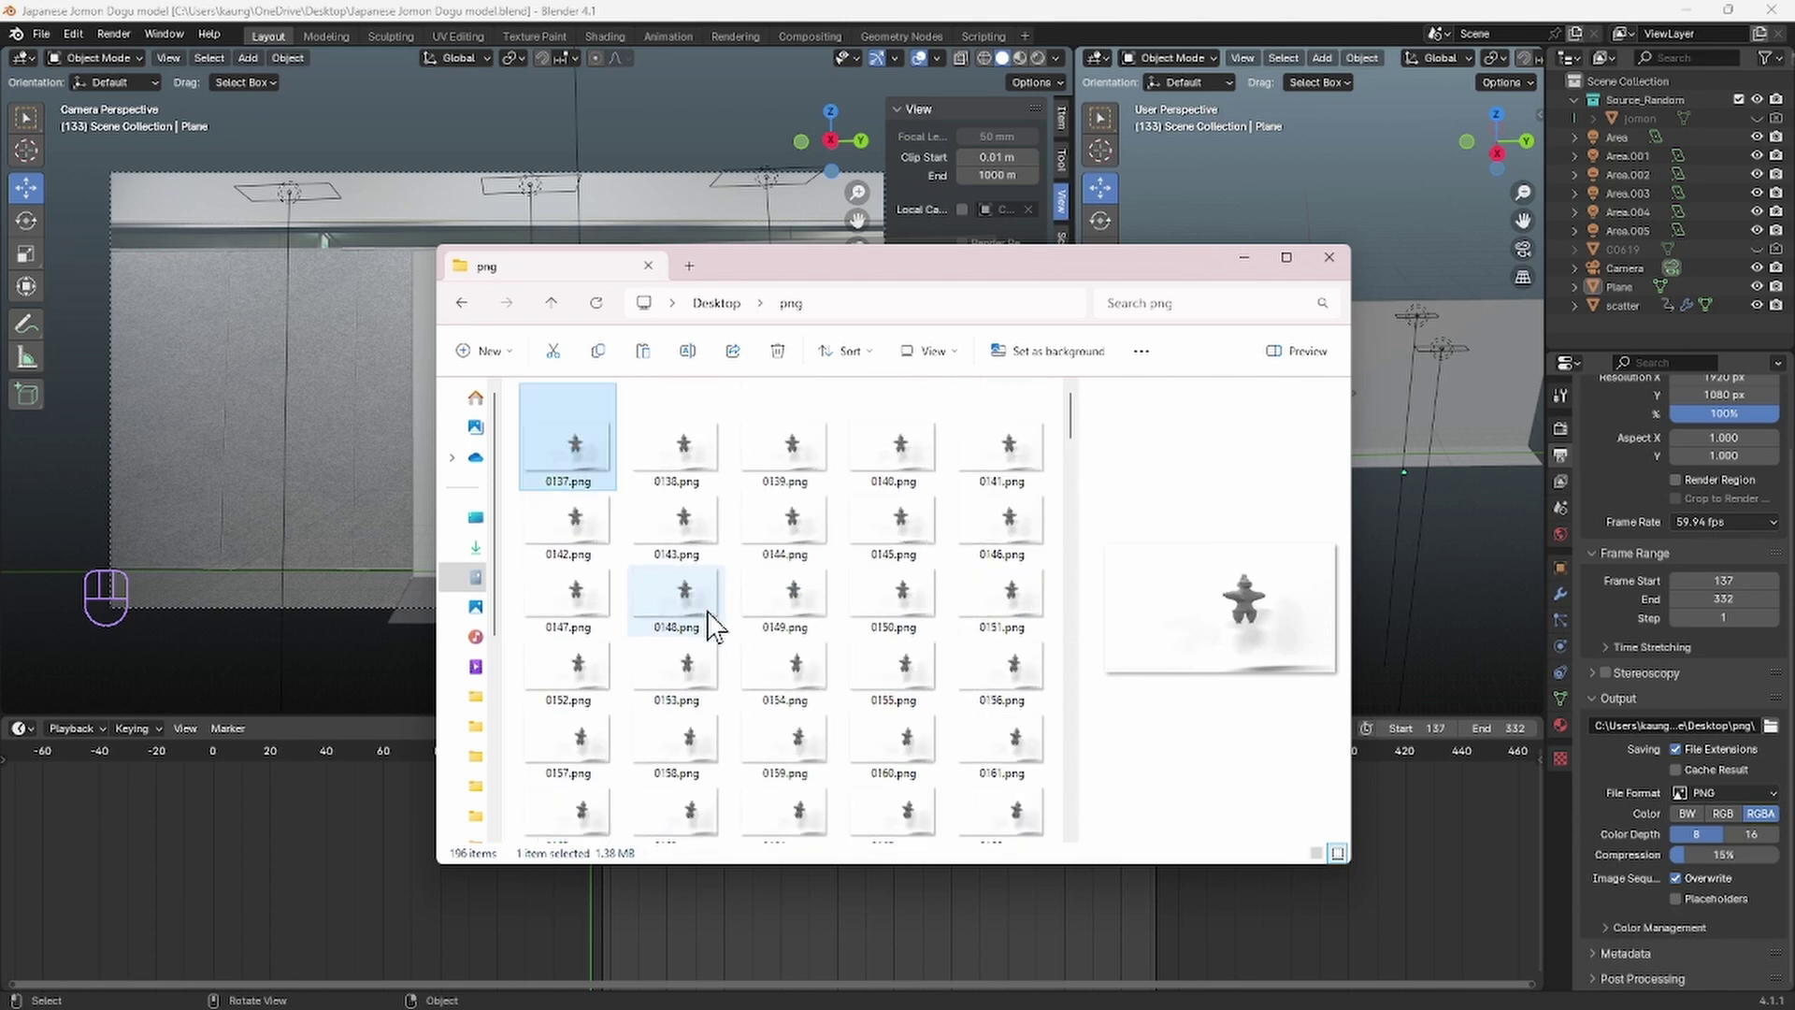
click(710, 623)
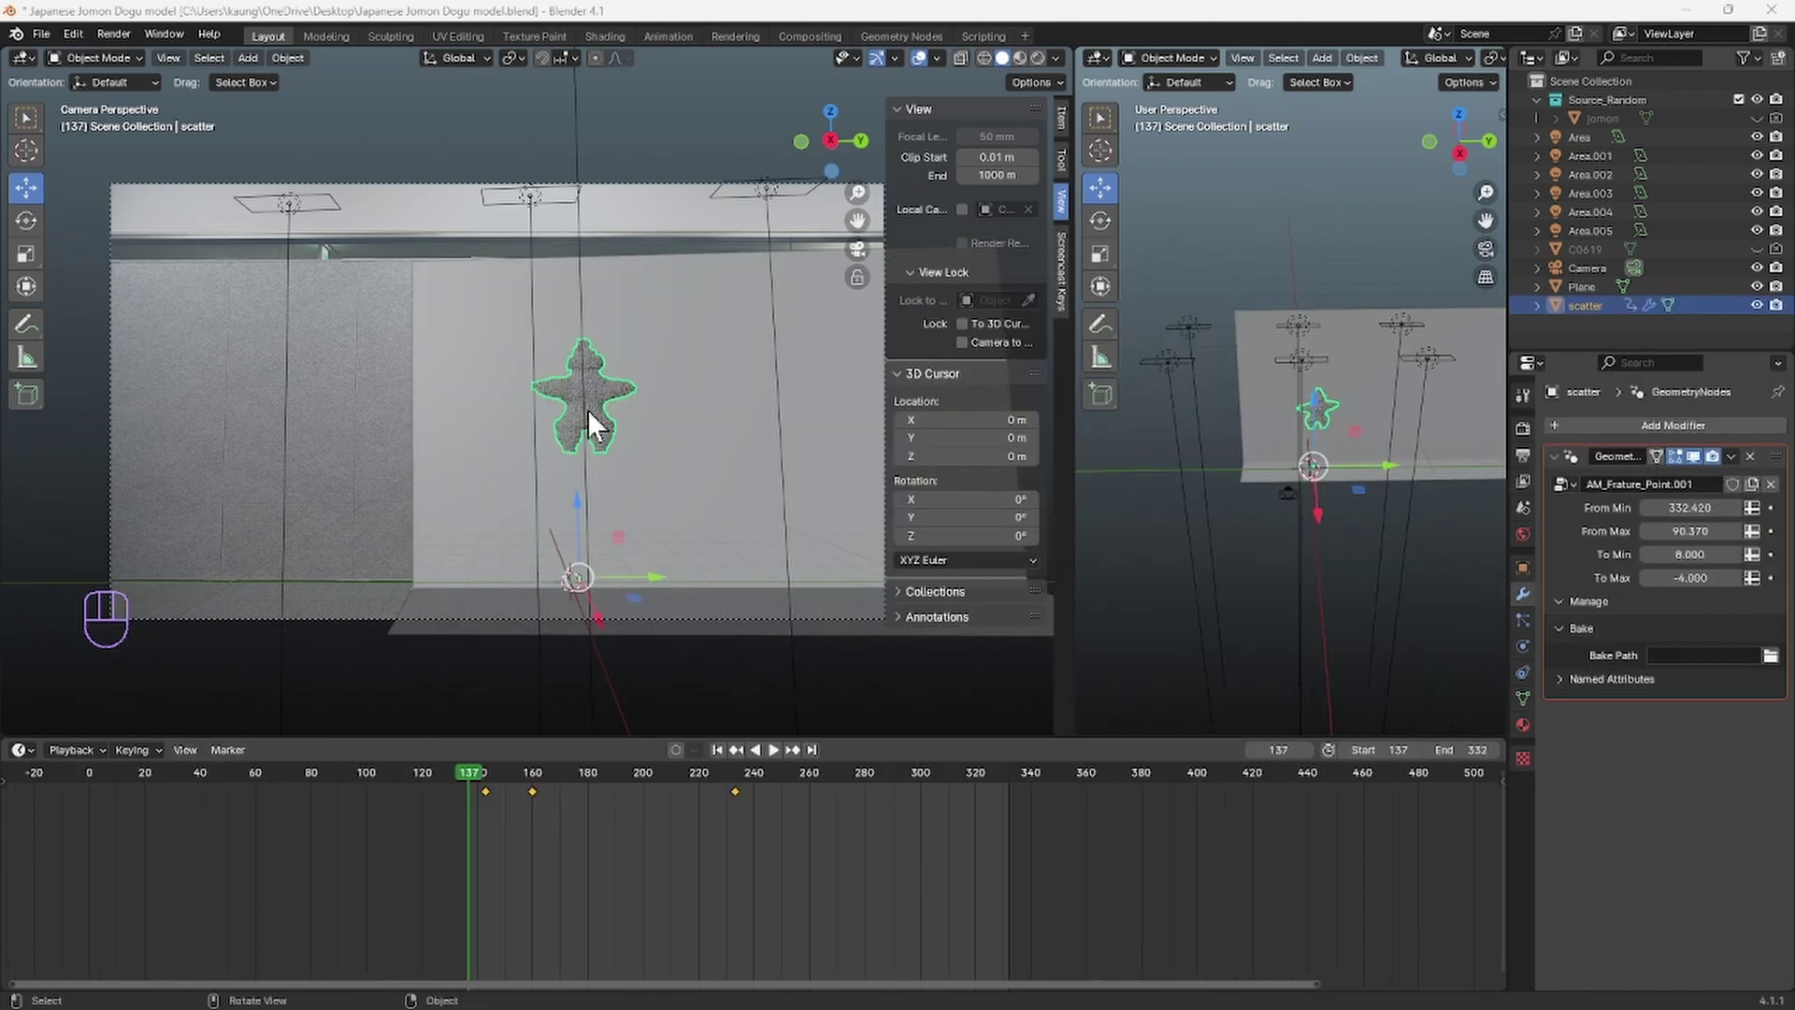
Step: Play and scrub through the scatter animation in the camera view
key(space)
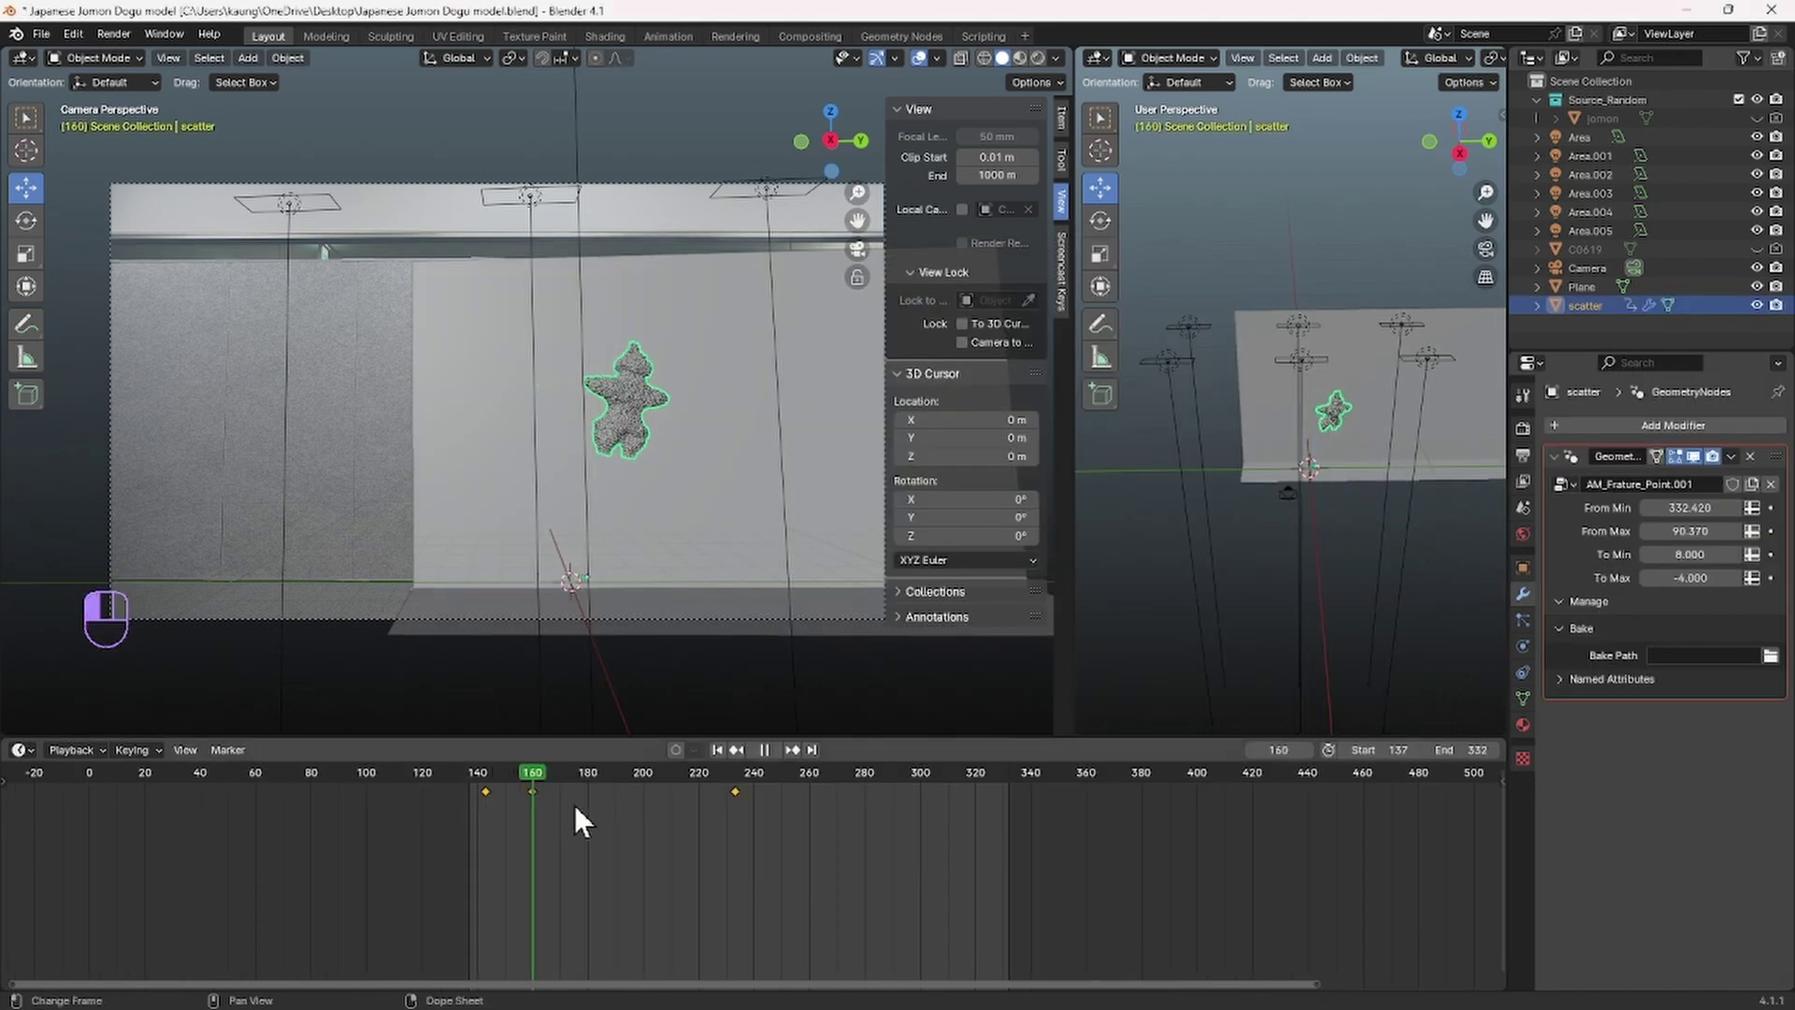
key(space)
drag(760, 816, 471, 819)
Step: Duplicate the scatter object in place, hide the original, and keep the copy selected
key(shift)
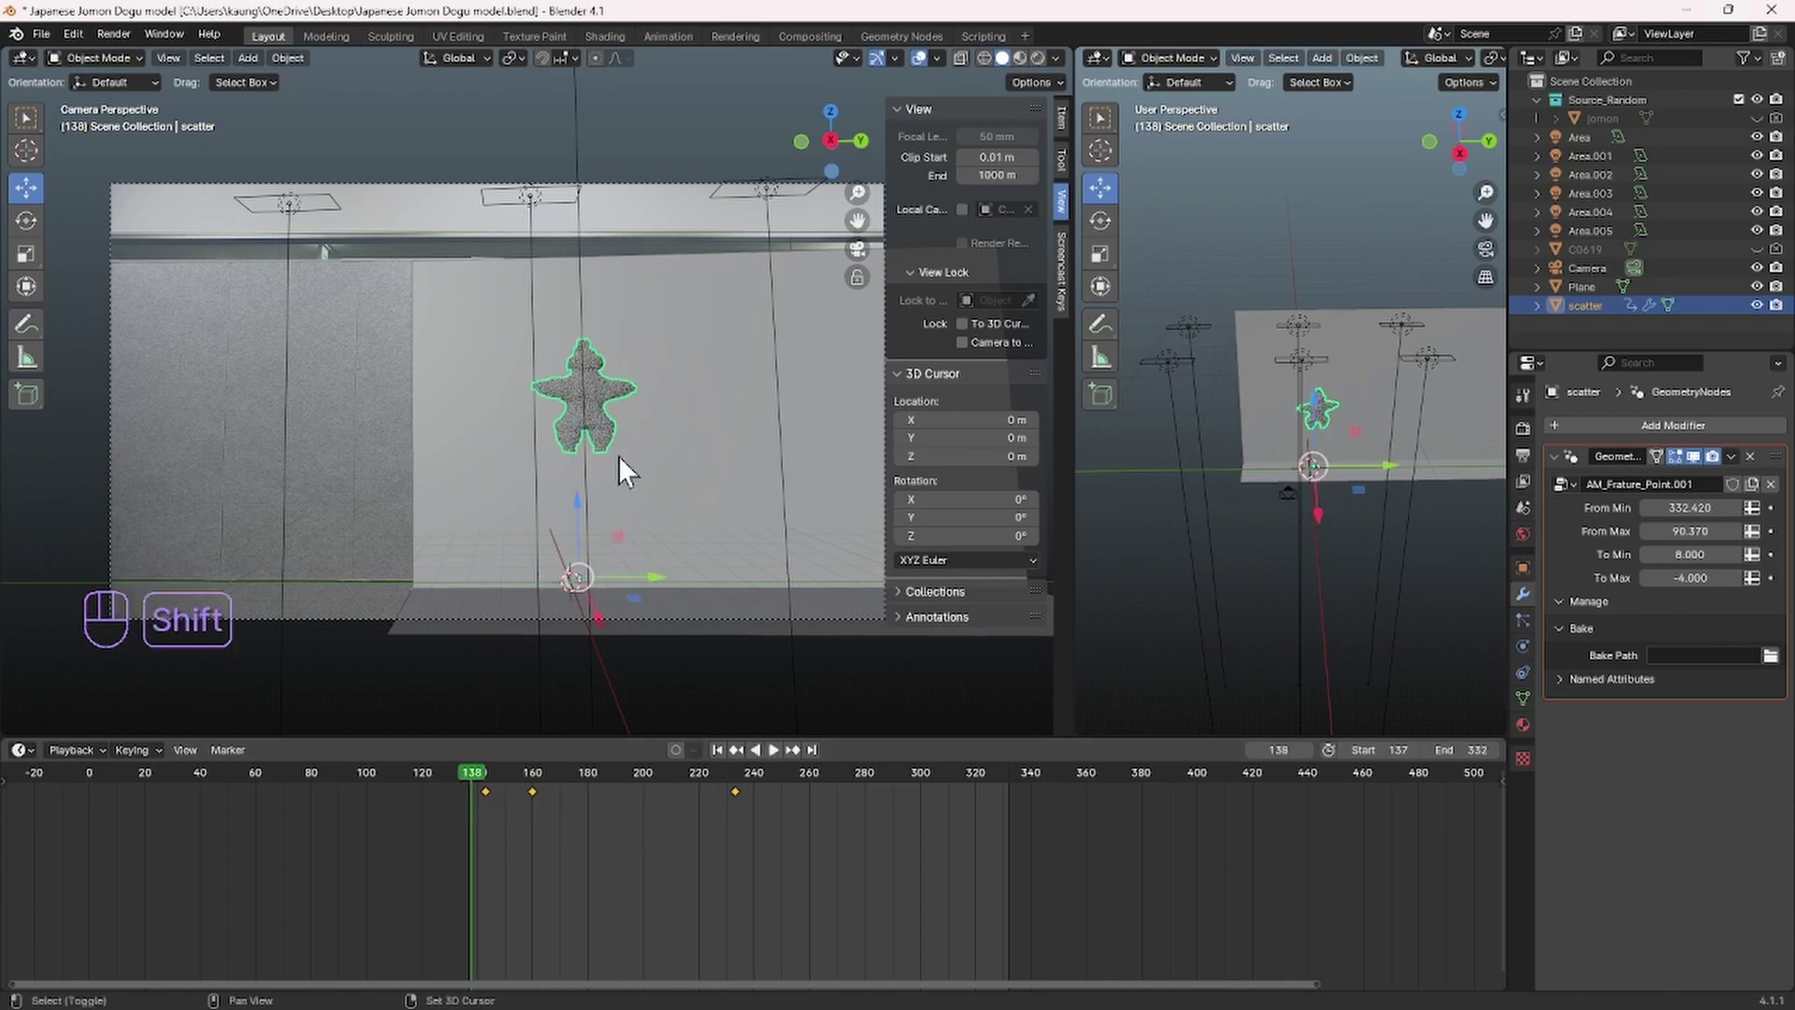
key(shift+d)
right_click(618, 454)
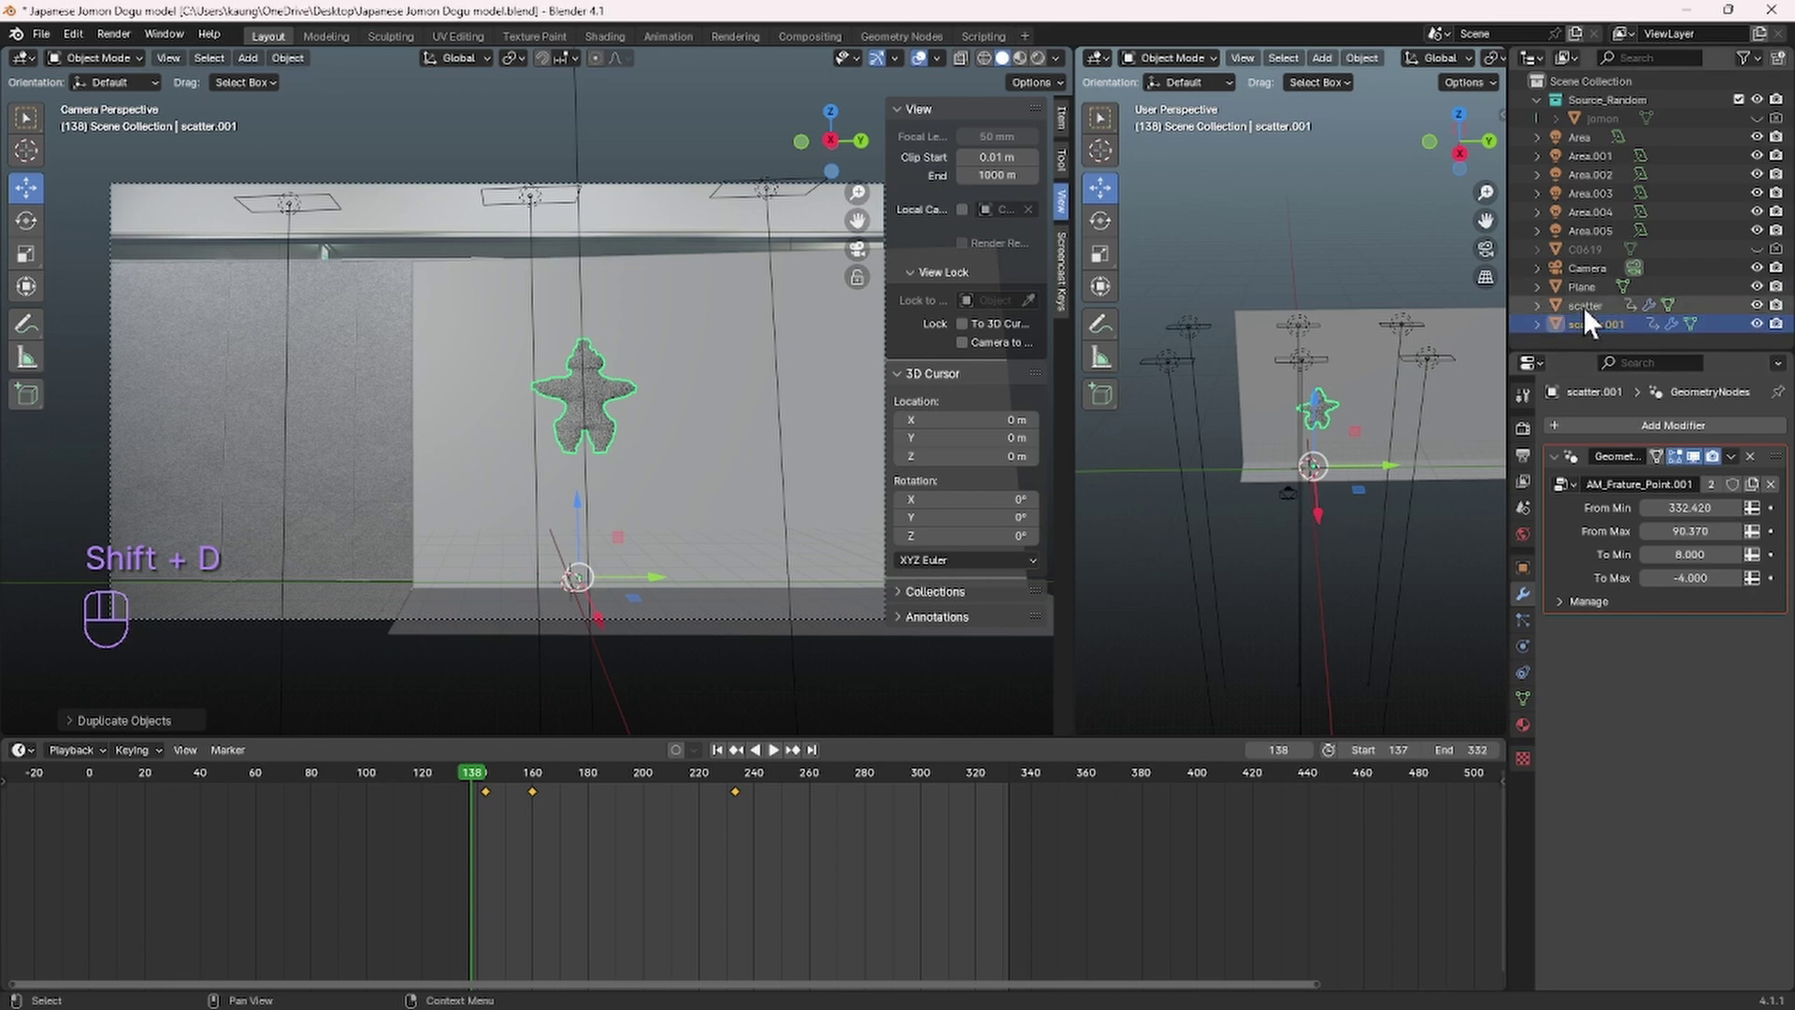
click(1722, 302)
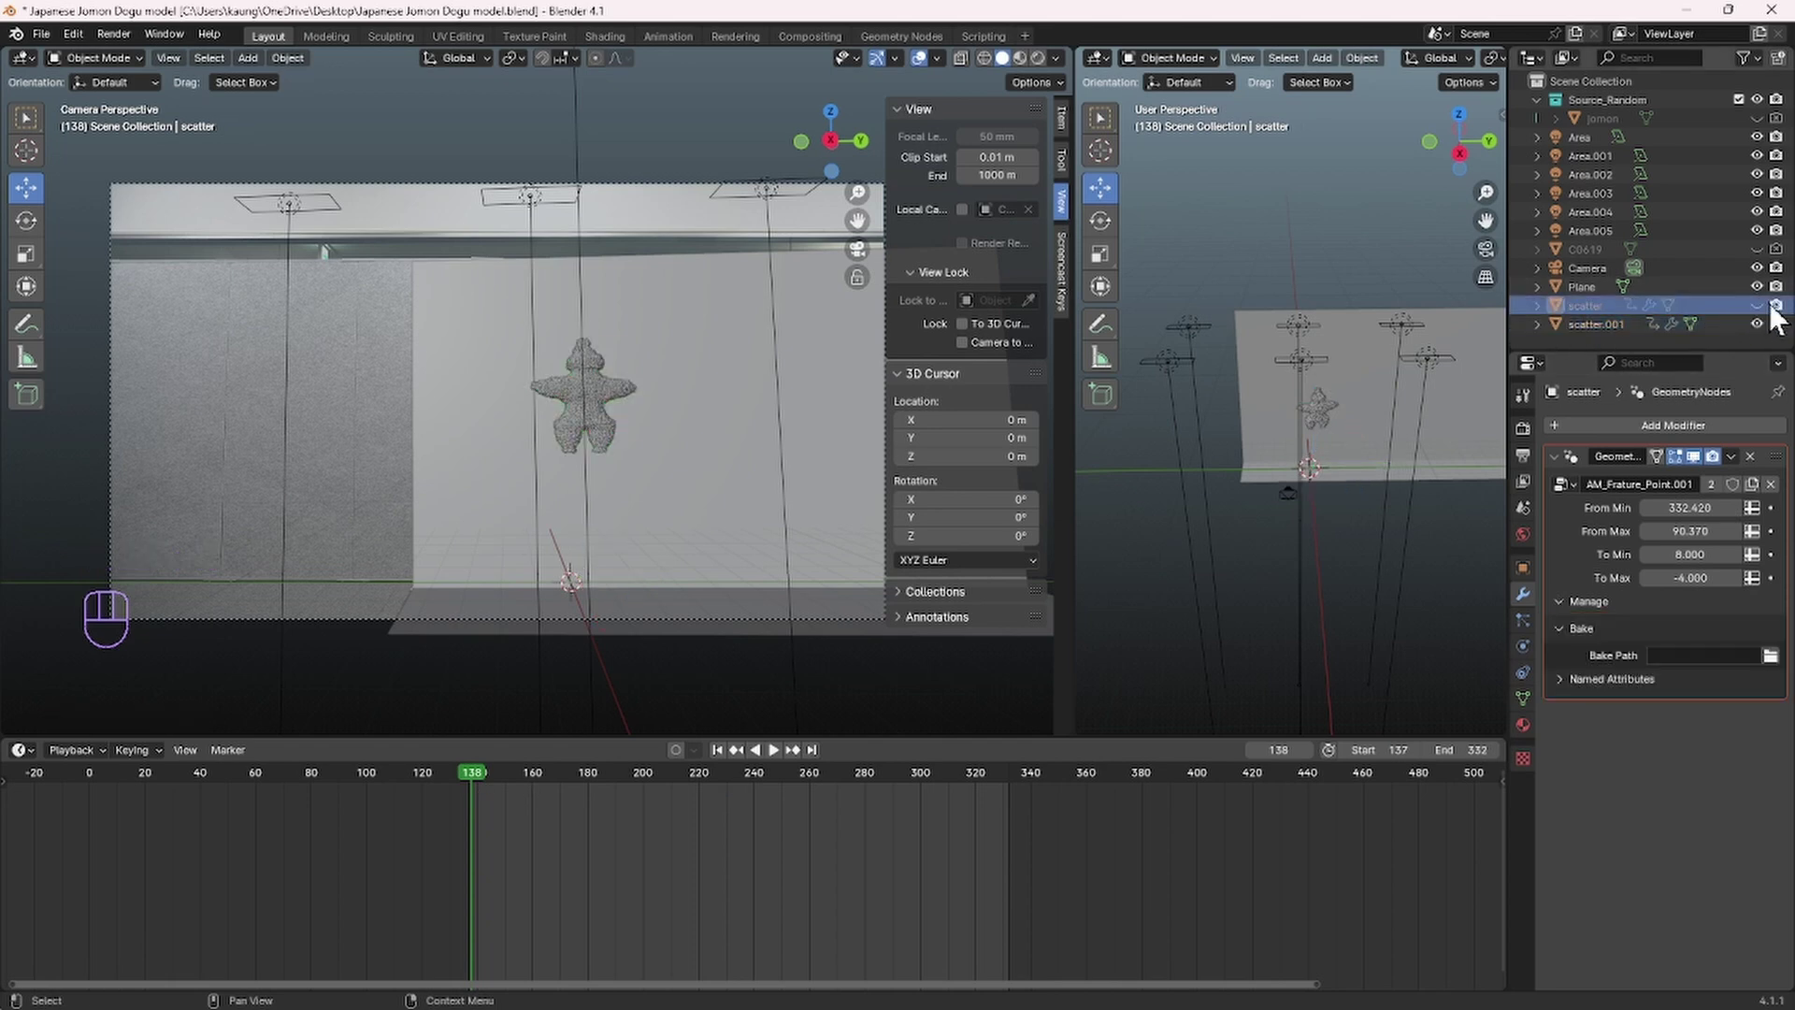
key(ctrl+shift+z)
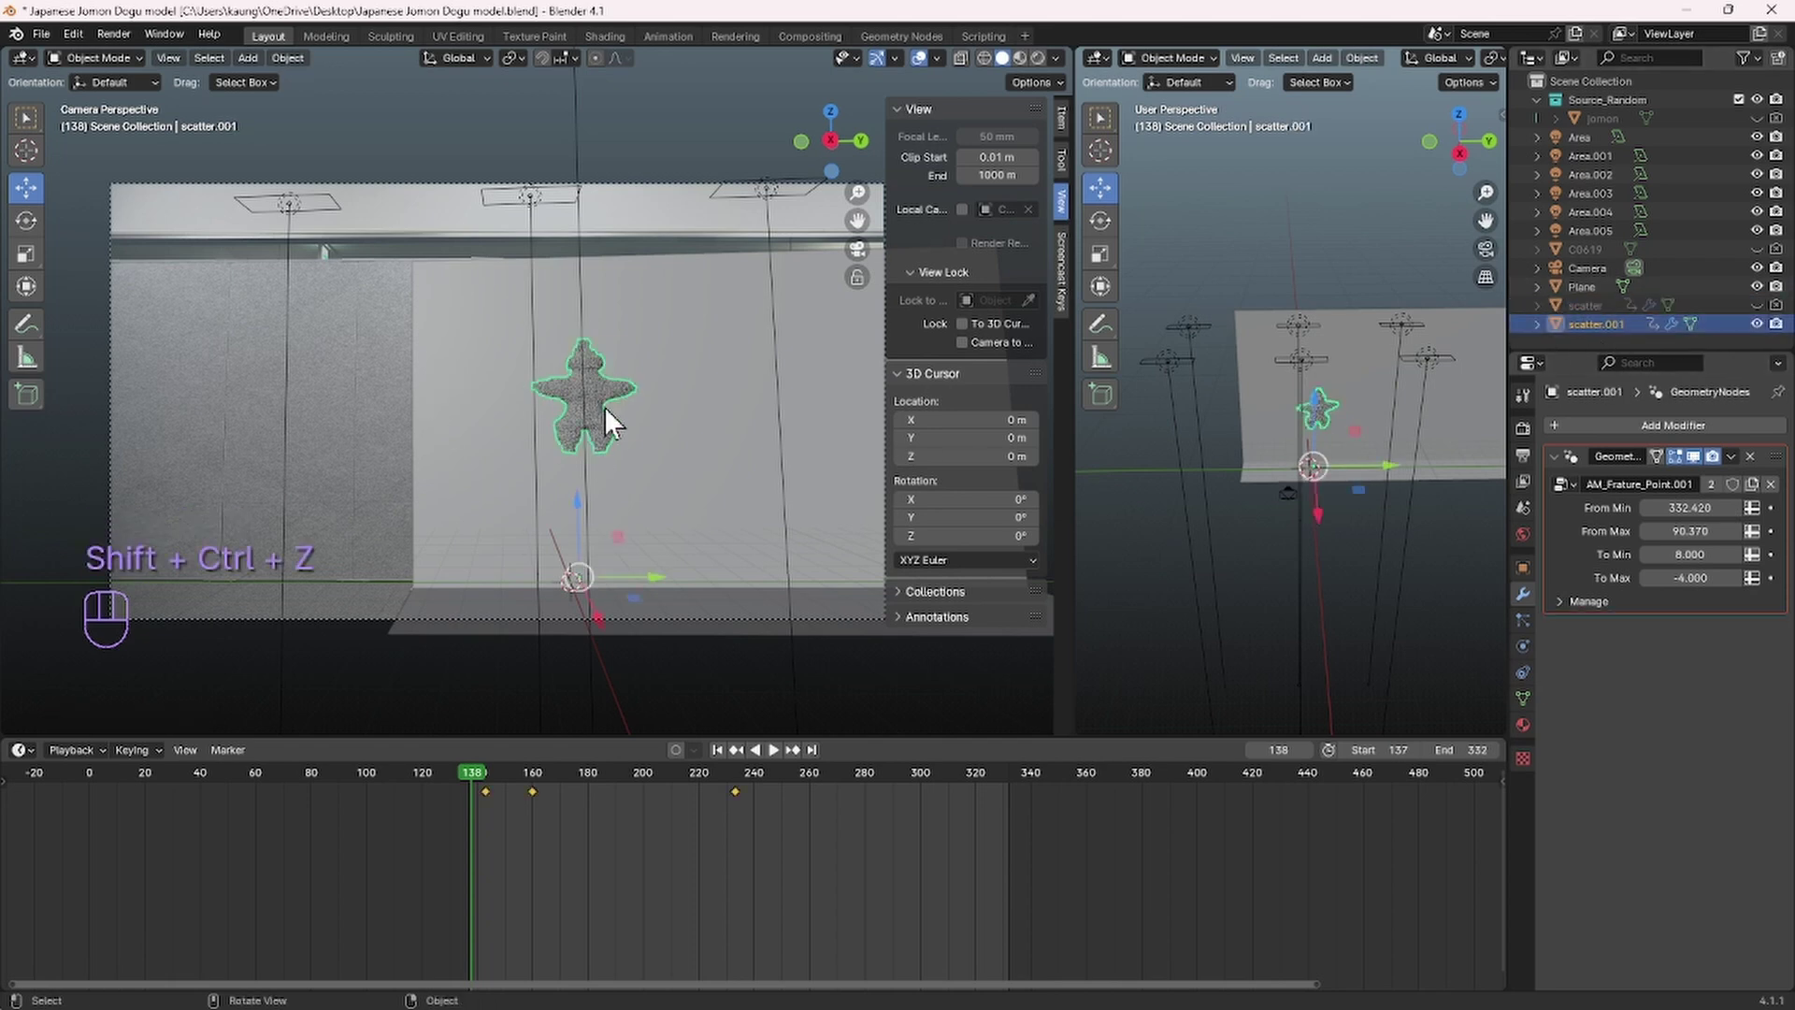
Step: Set the duplicate's Geometry Nodes values to From Min 300 and From Max 550
drag(470, 772, 463, 815)
click(1651, 509)
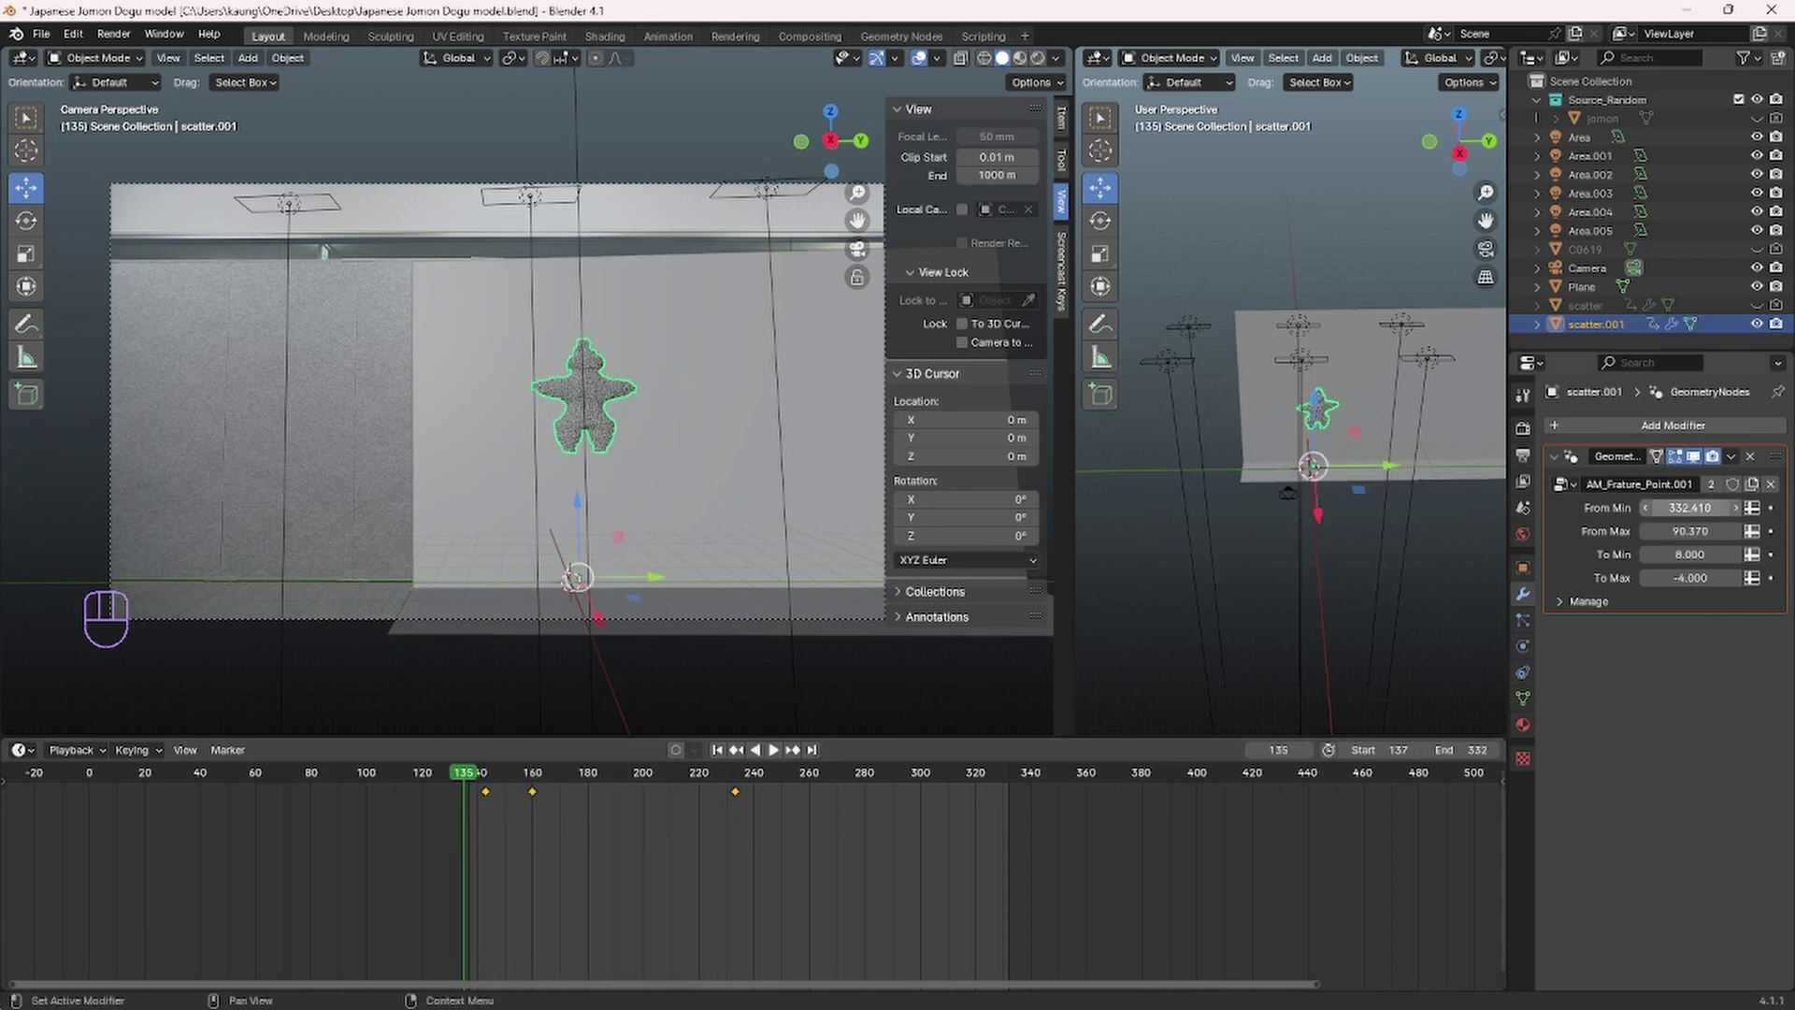
click(1651, 509)
text(300)
key(Return)
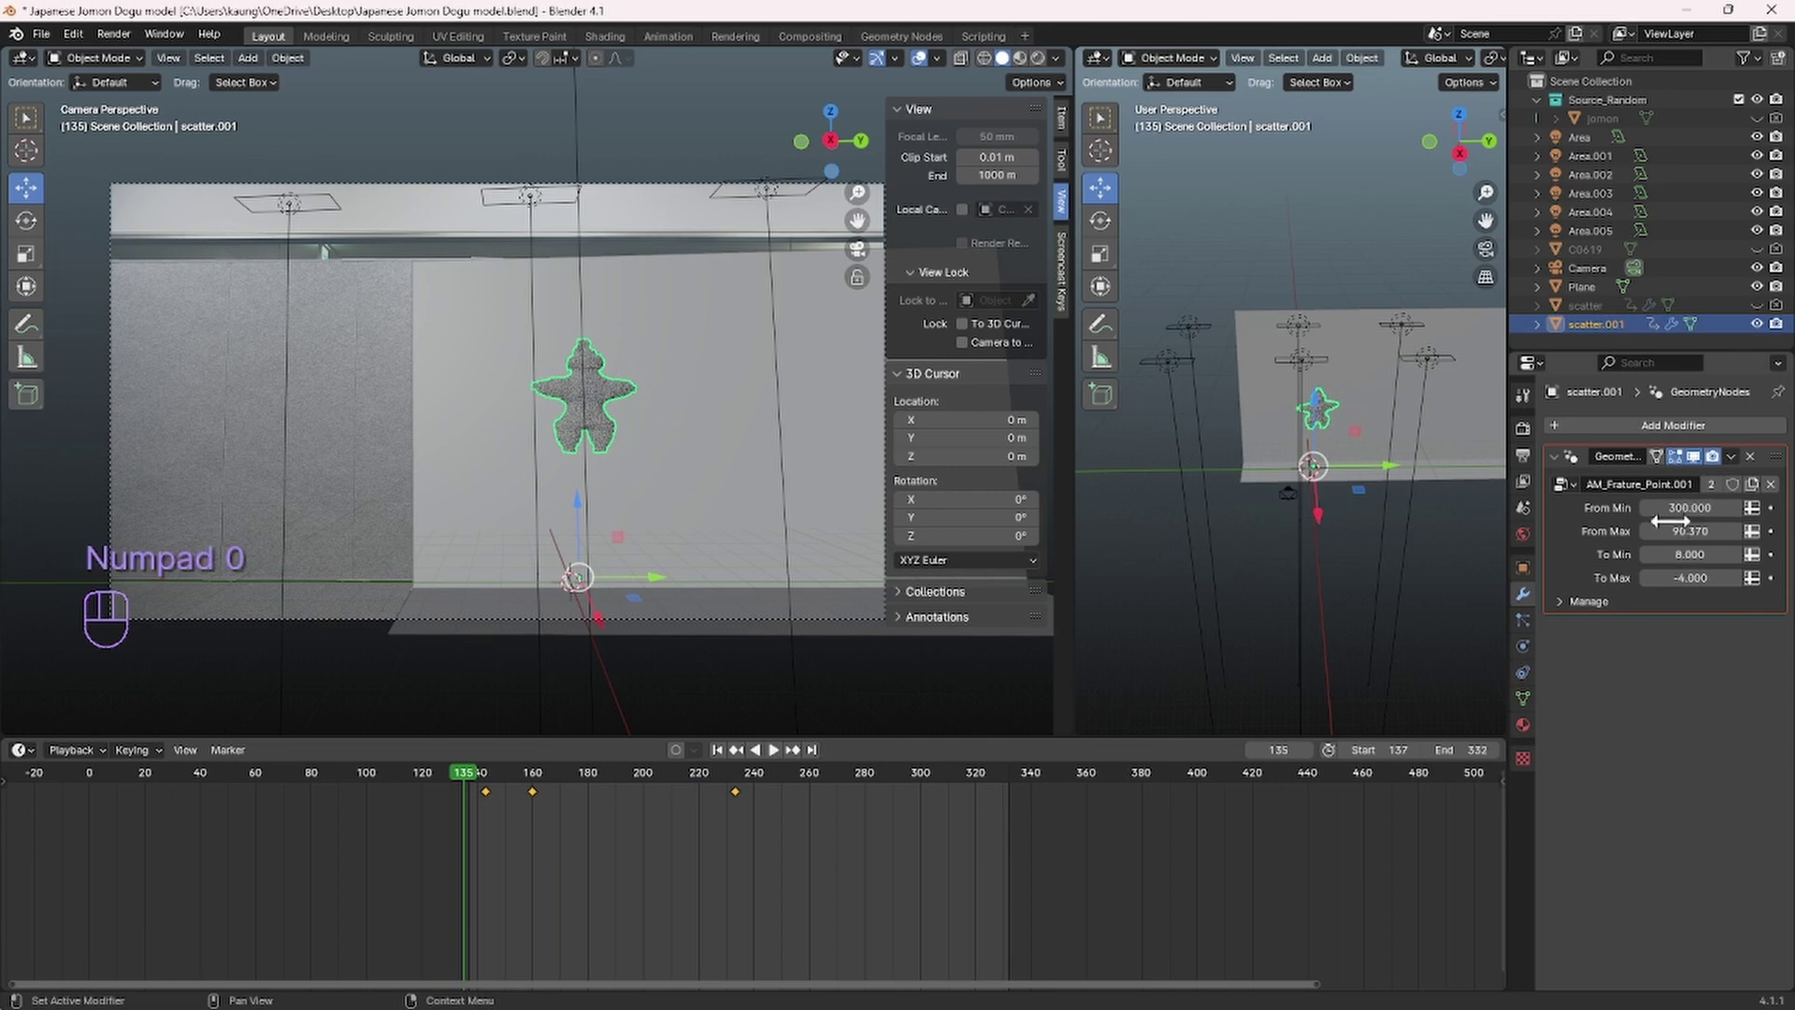
click(1671, 528)
text(350)
key(Return)
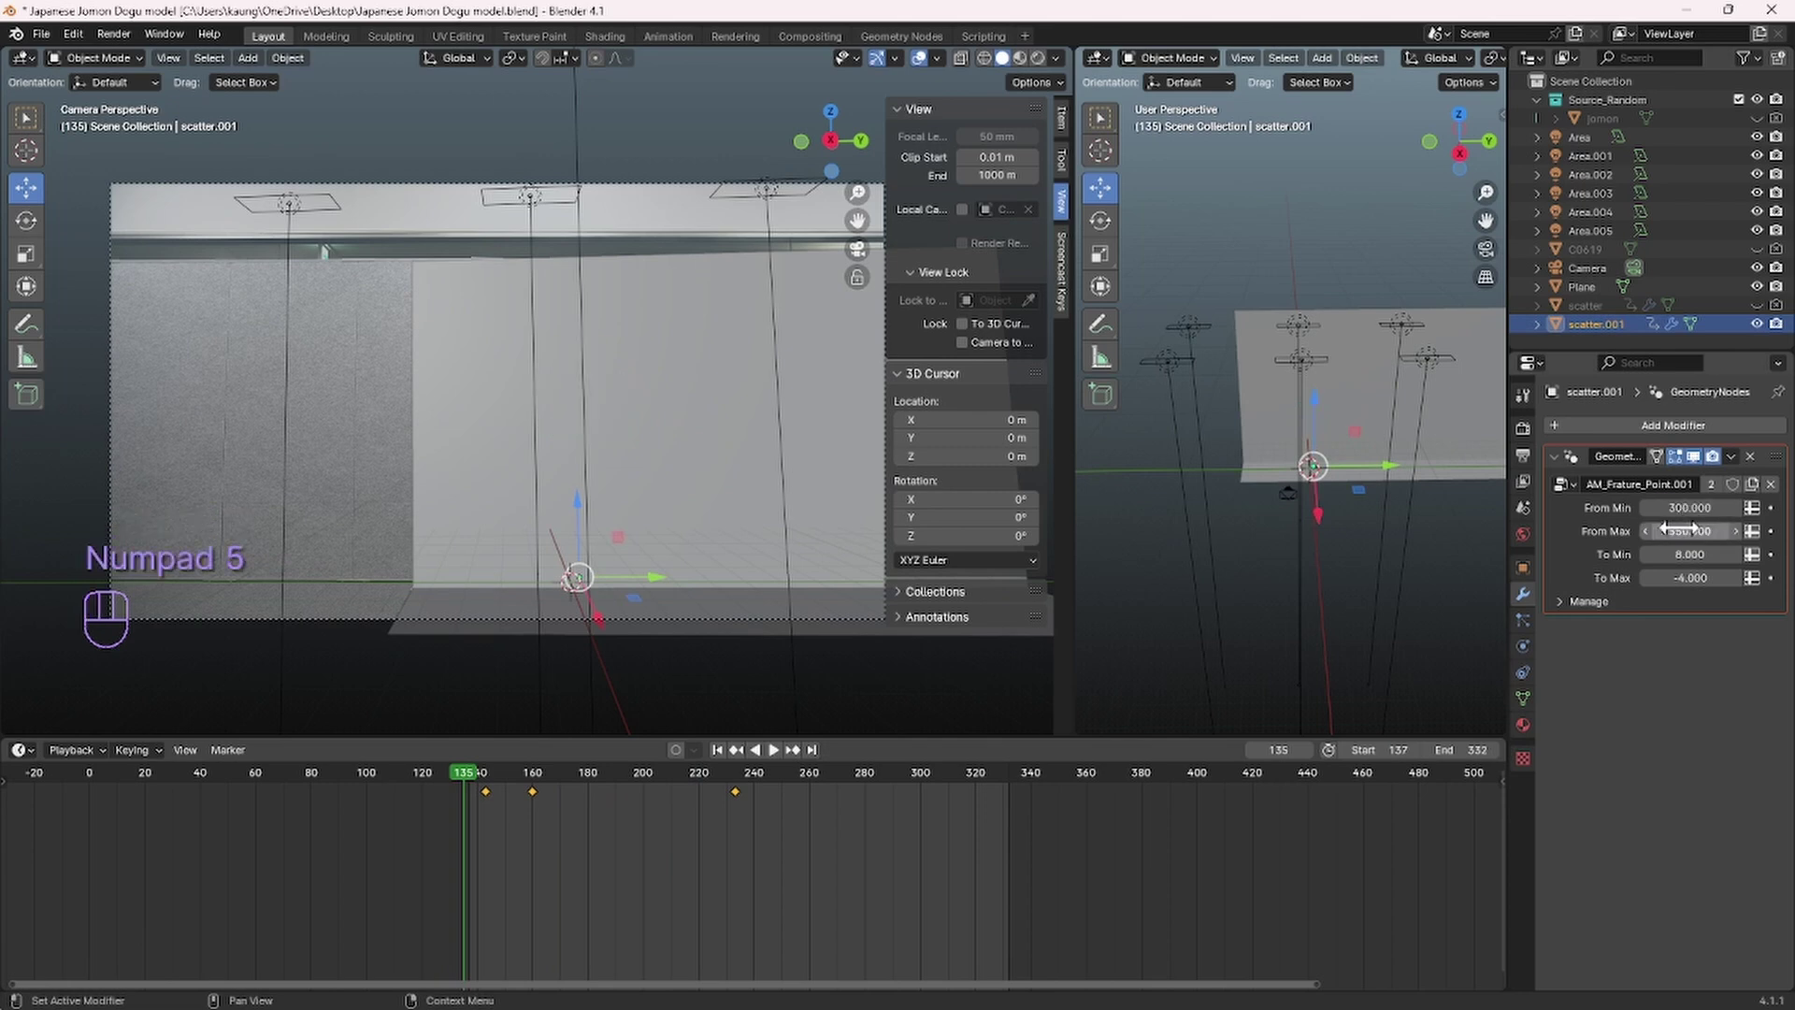
Step: Set the timeline's frame range to start at 303 and end at 540
drag(453, 778, 1329, 834)
middle_drag(1184, 864, 772, 877)
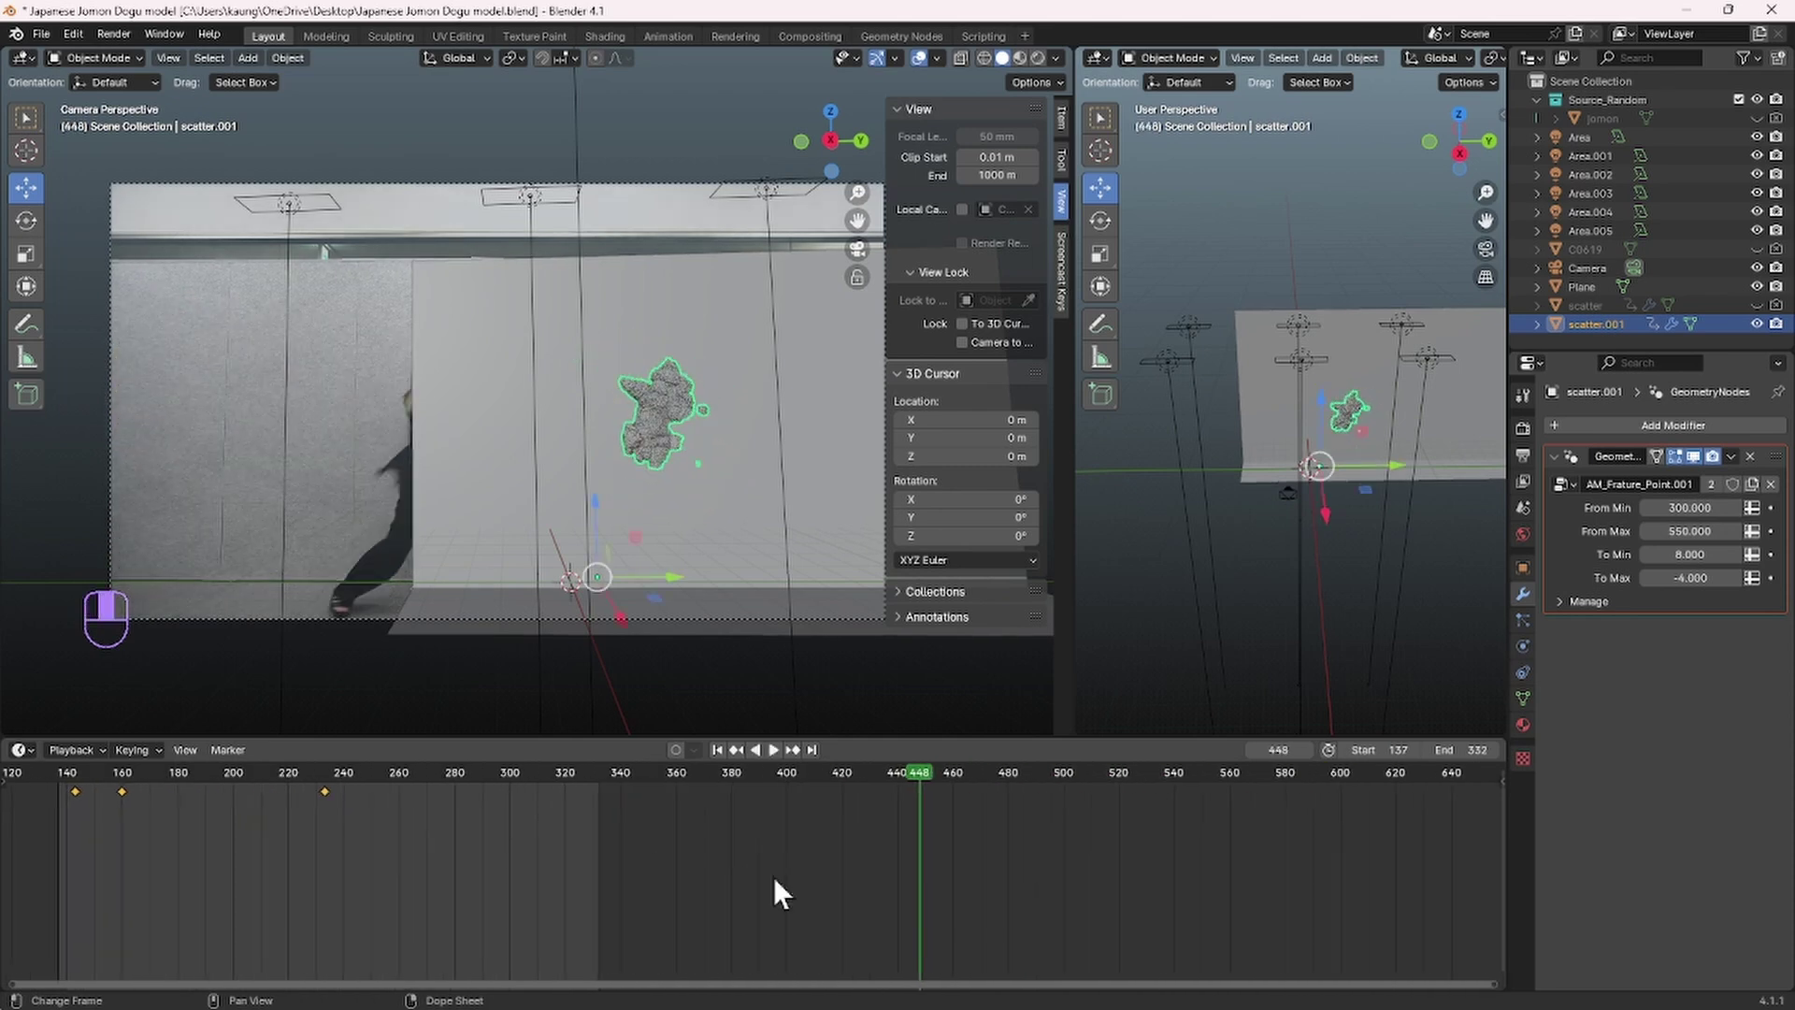
drag(918, 776, 516, 771)
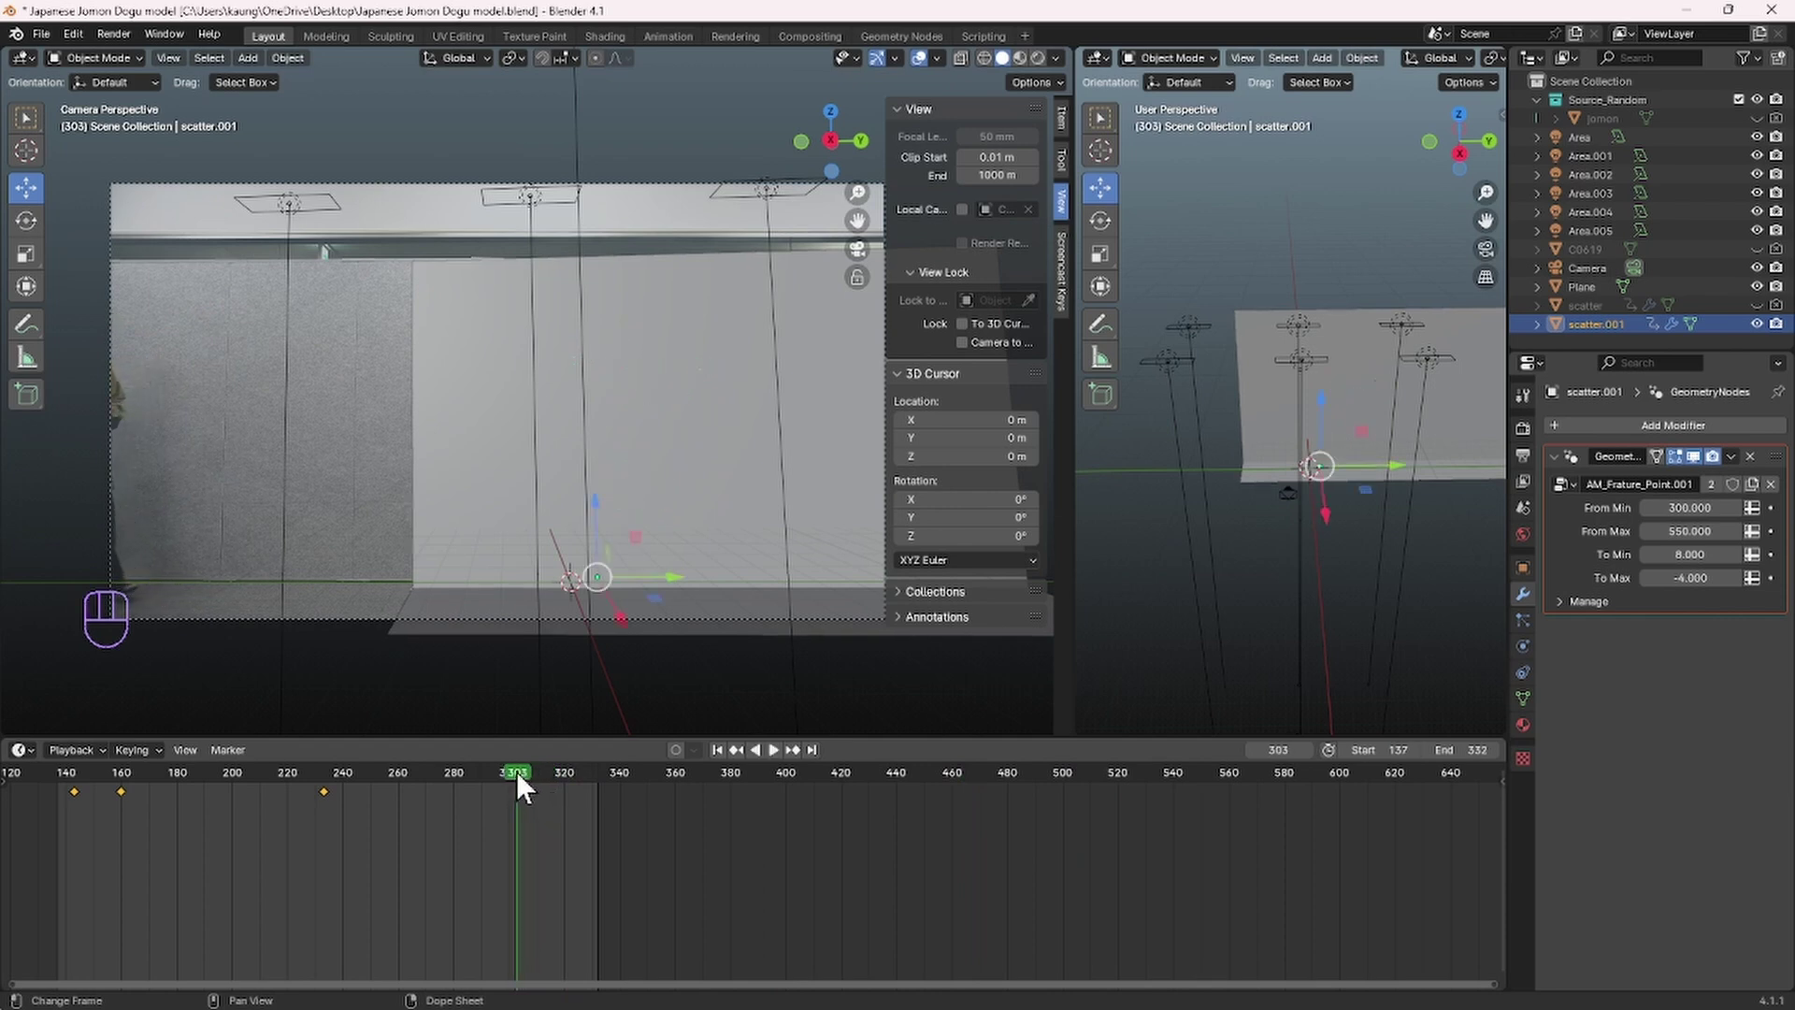
click(1381, 750)
text(303)
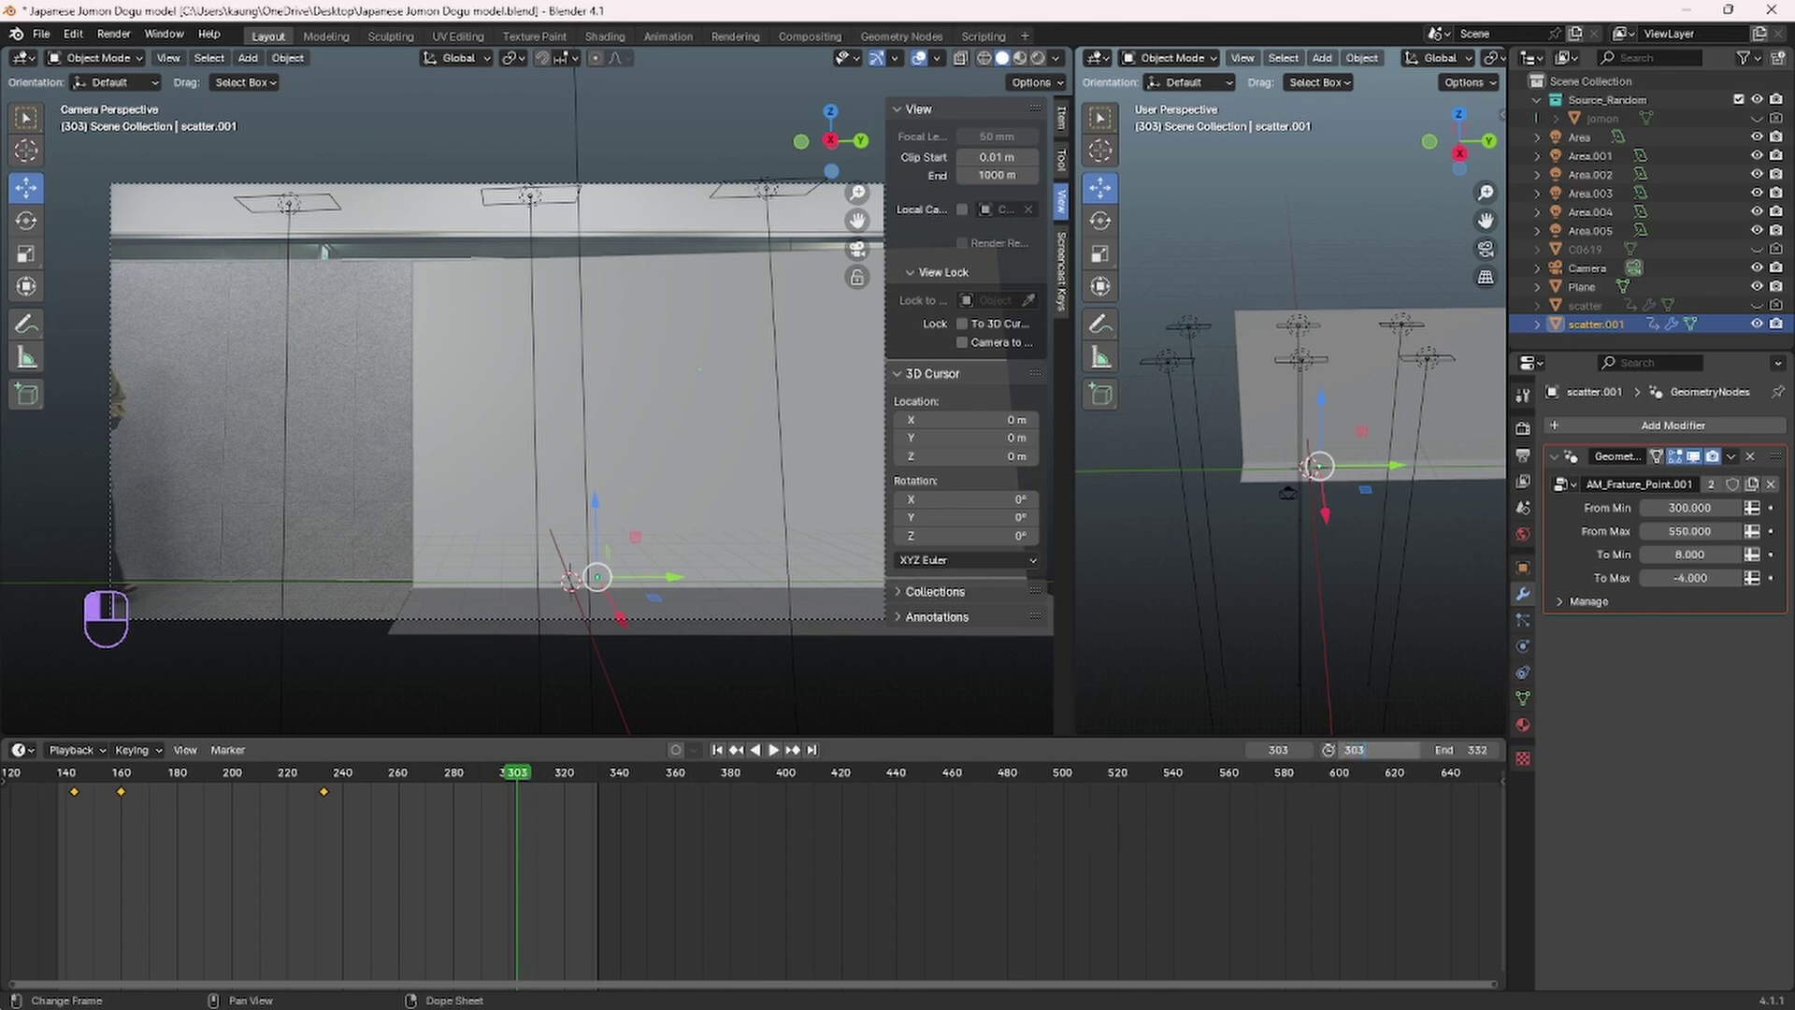
key(Return)
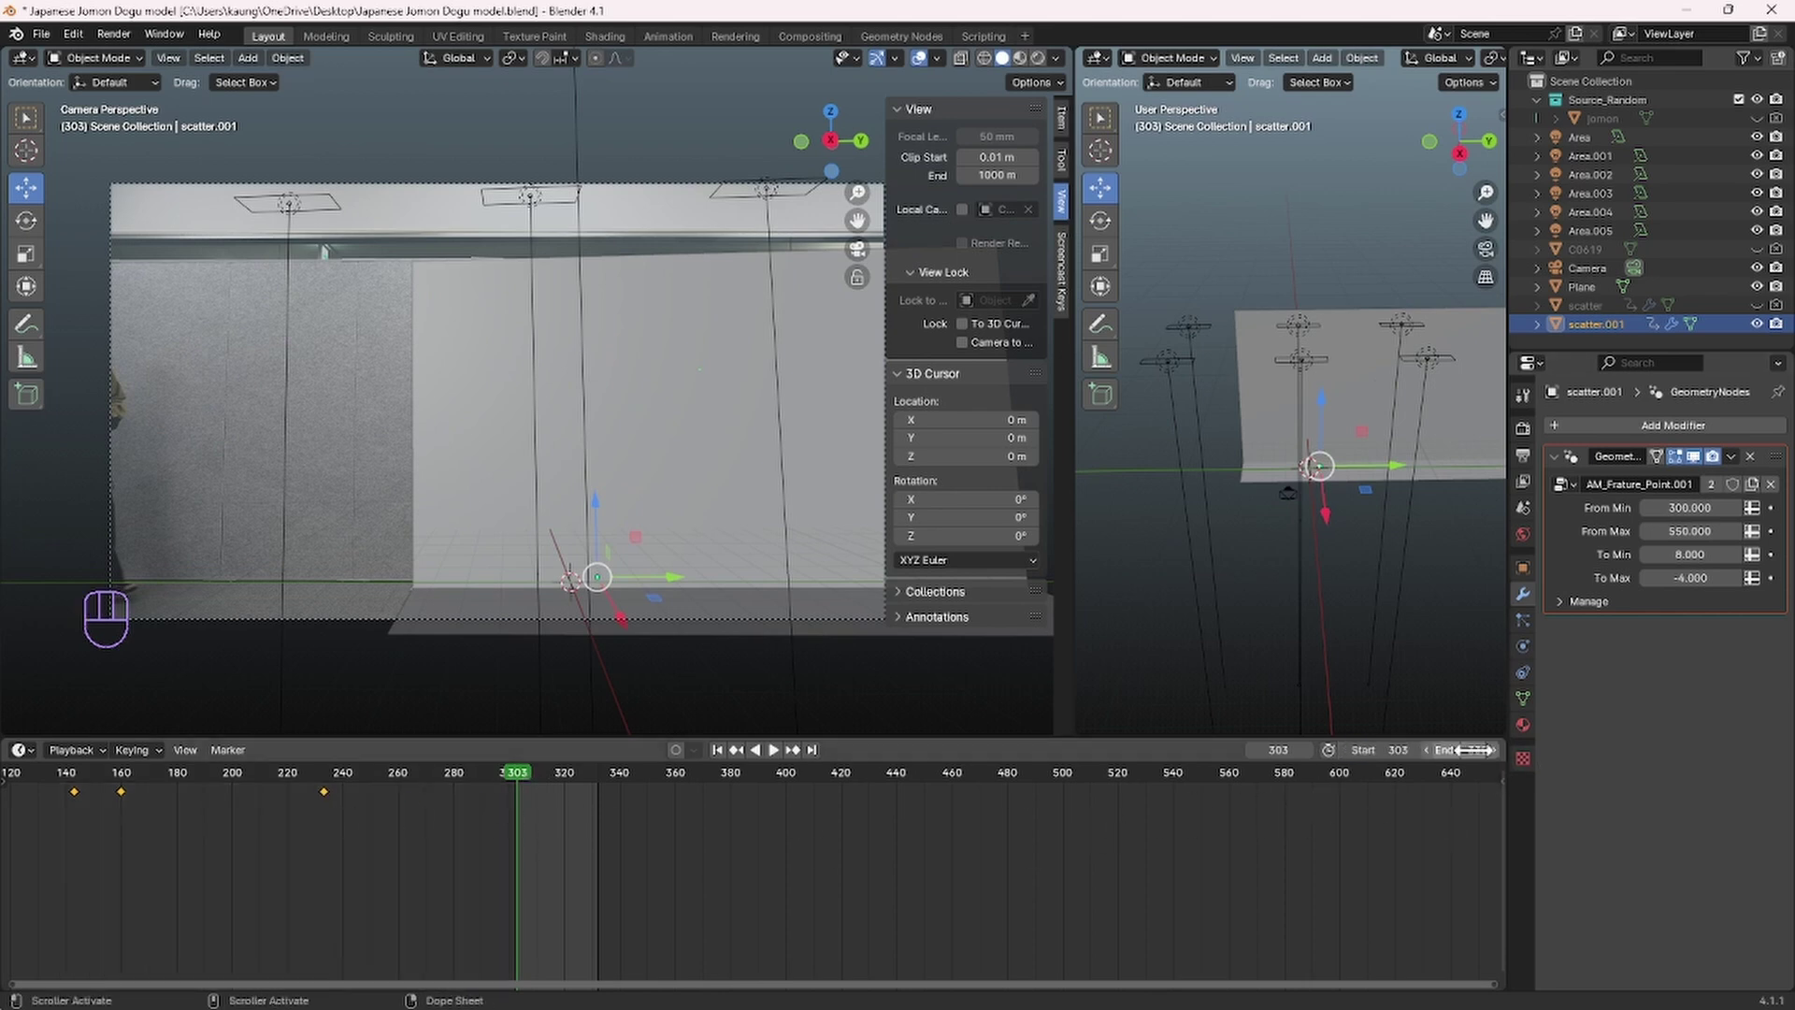
drag(1475, 749, 1669, 750)
click(673, 787)
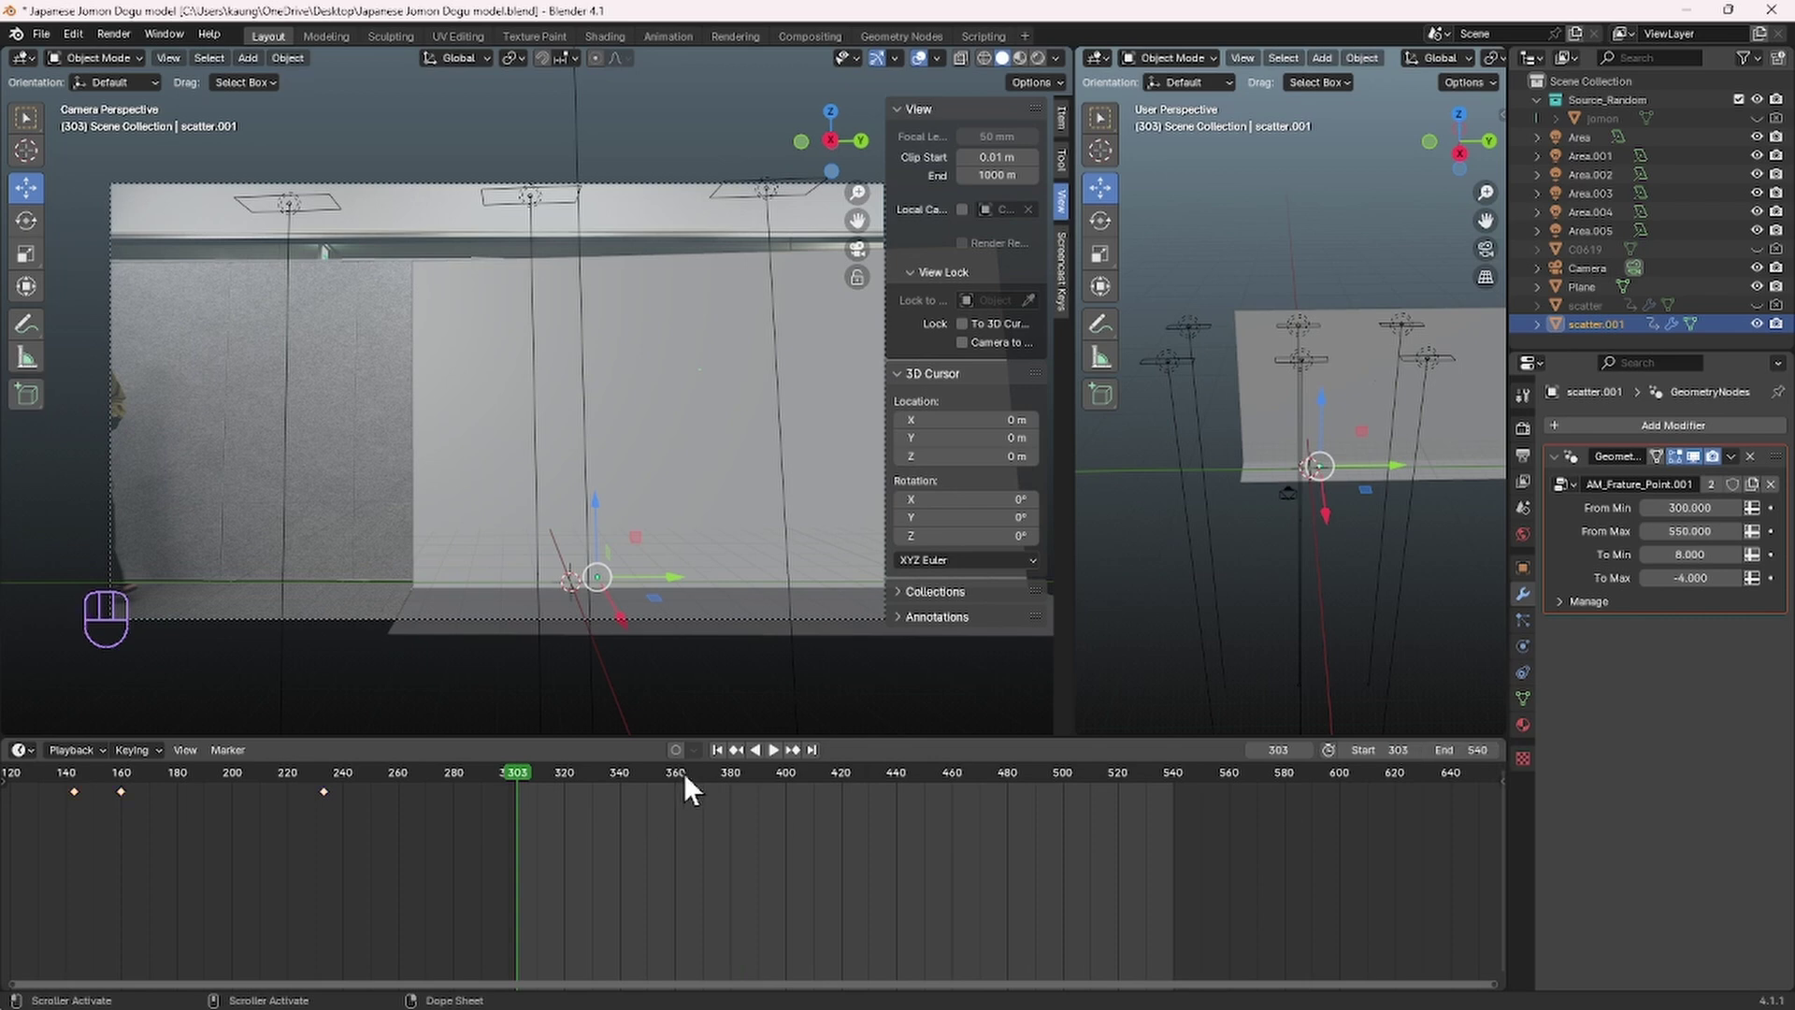
Step: Preview the new range and move the duplicate's last keyframe to frame 303
key(space)
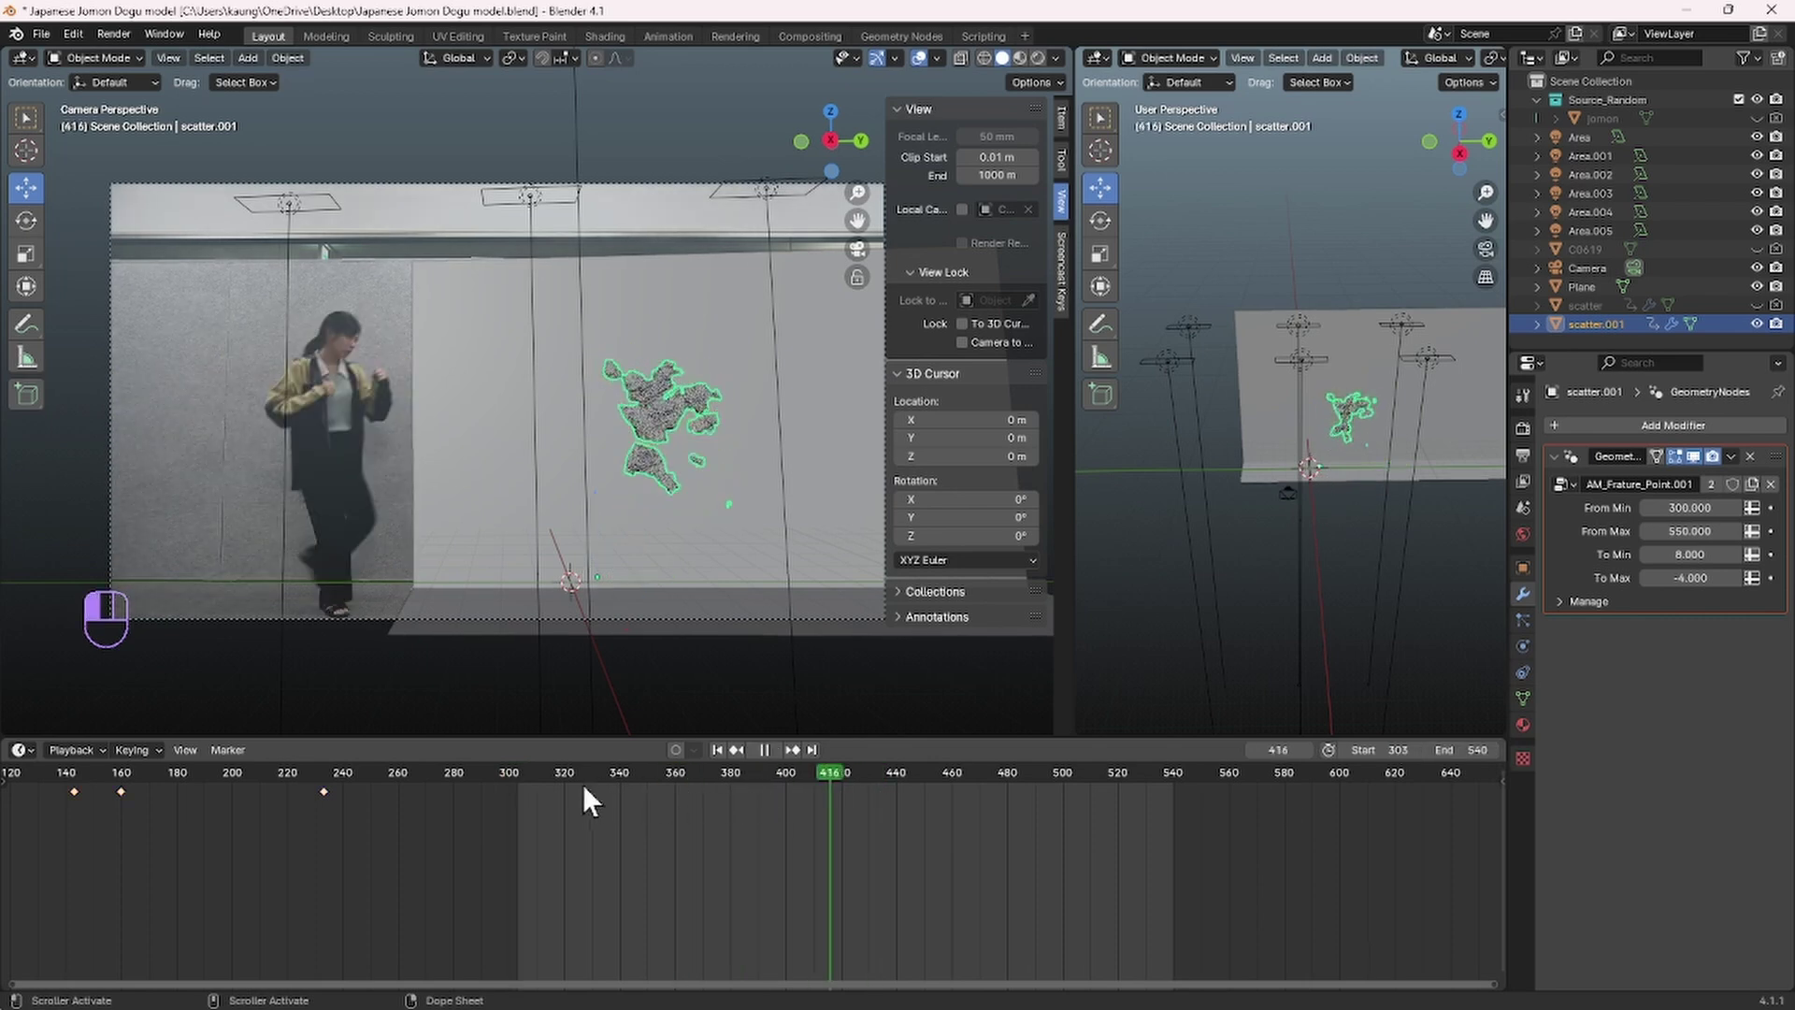
drag(585, 788, 529, 789)
key(space)
click(324, 792)
key(g)
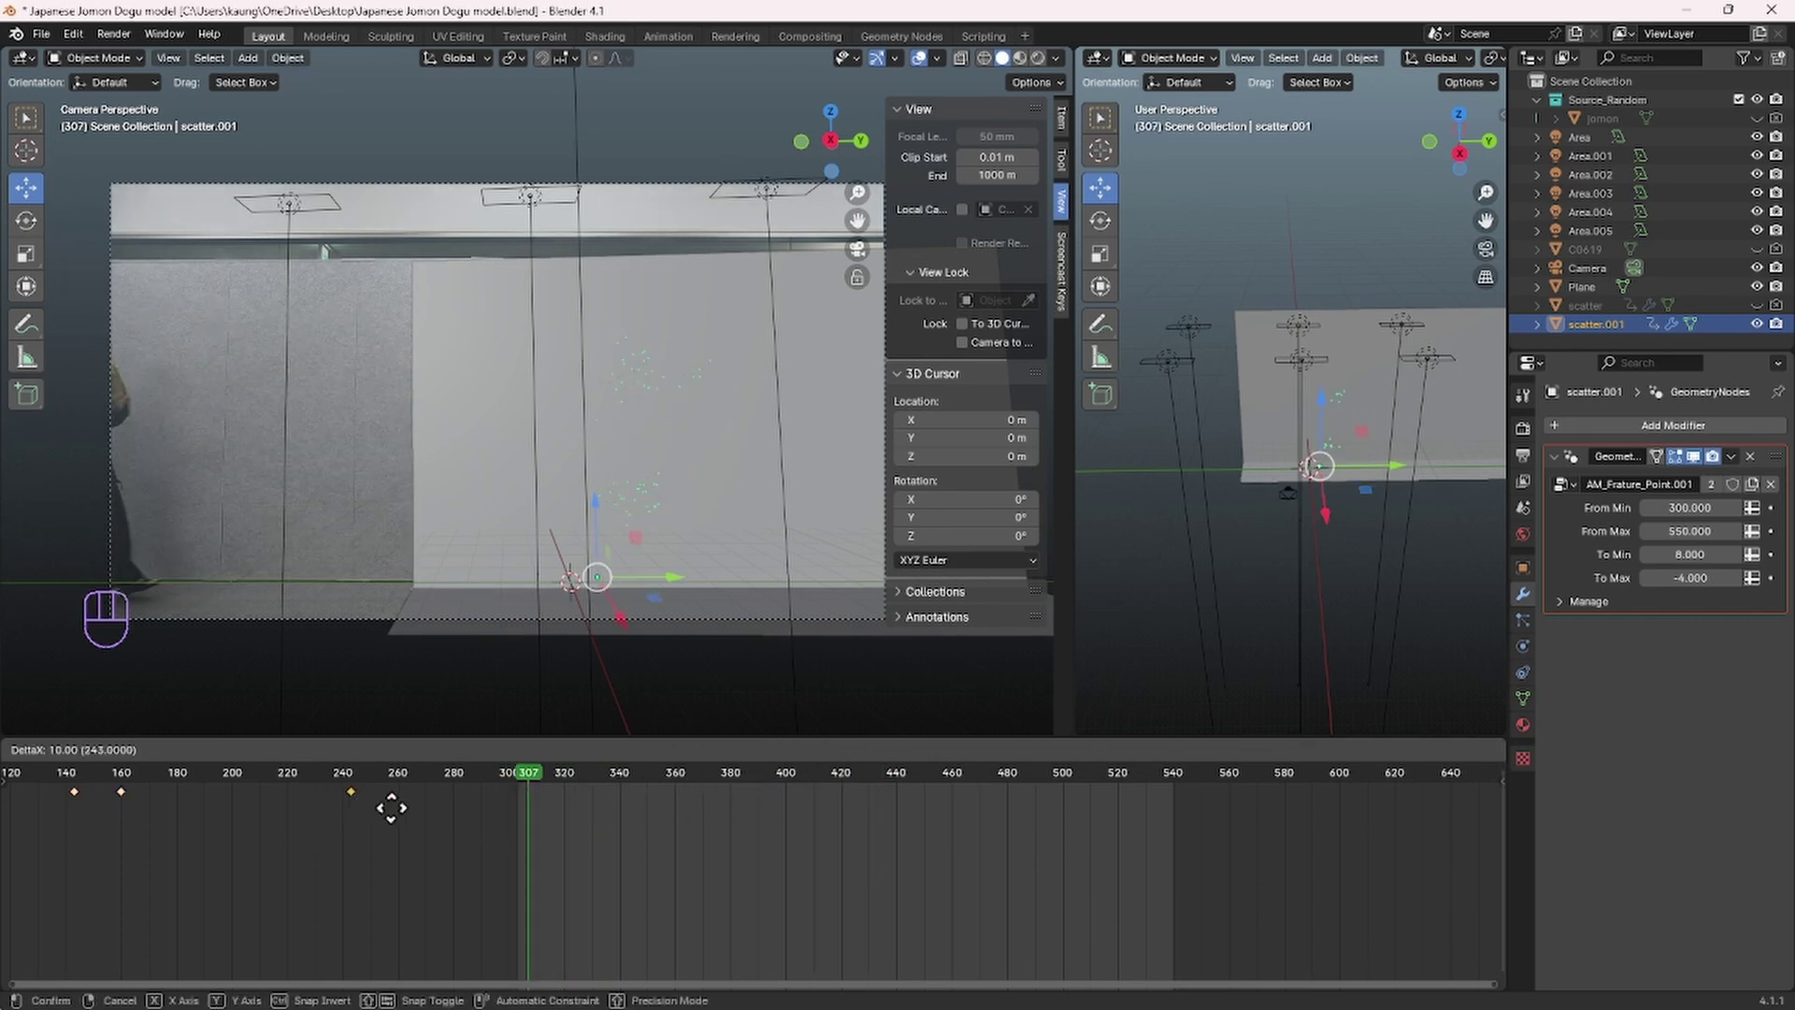
click(522, 831)
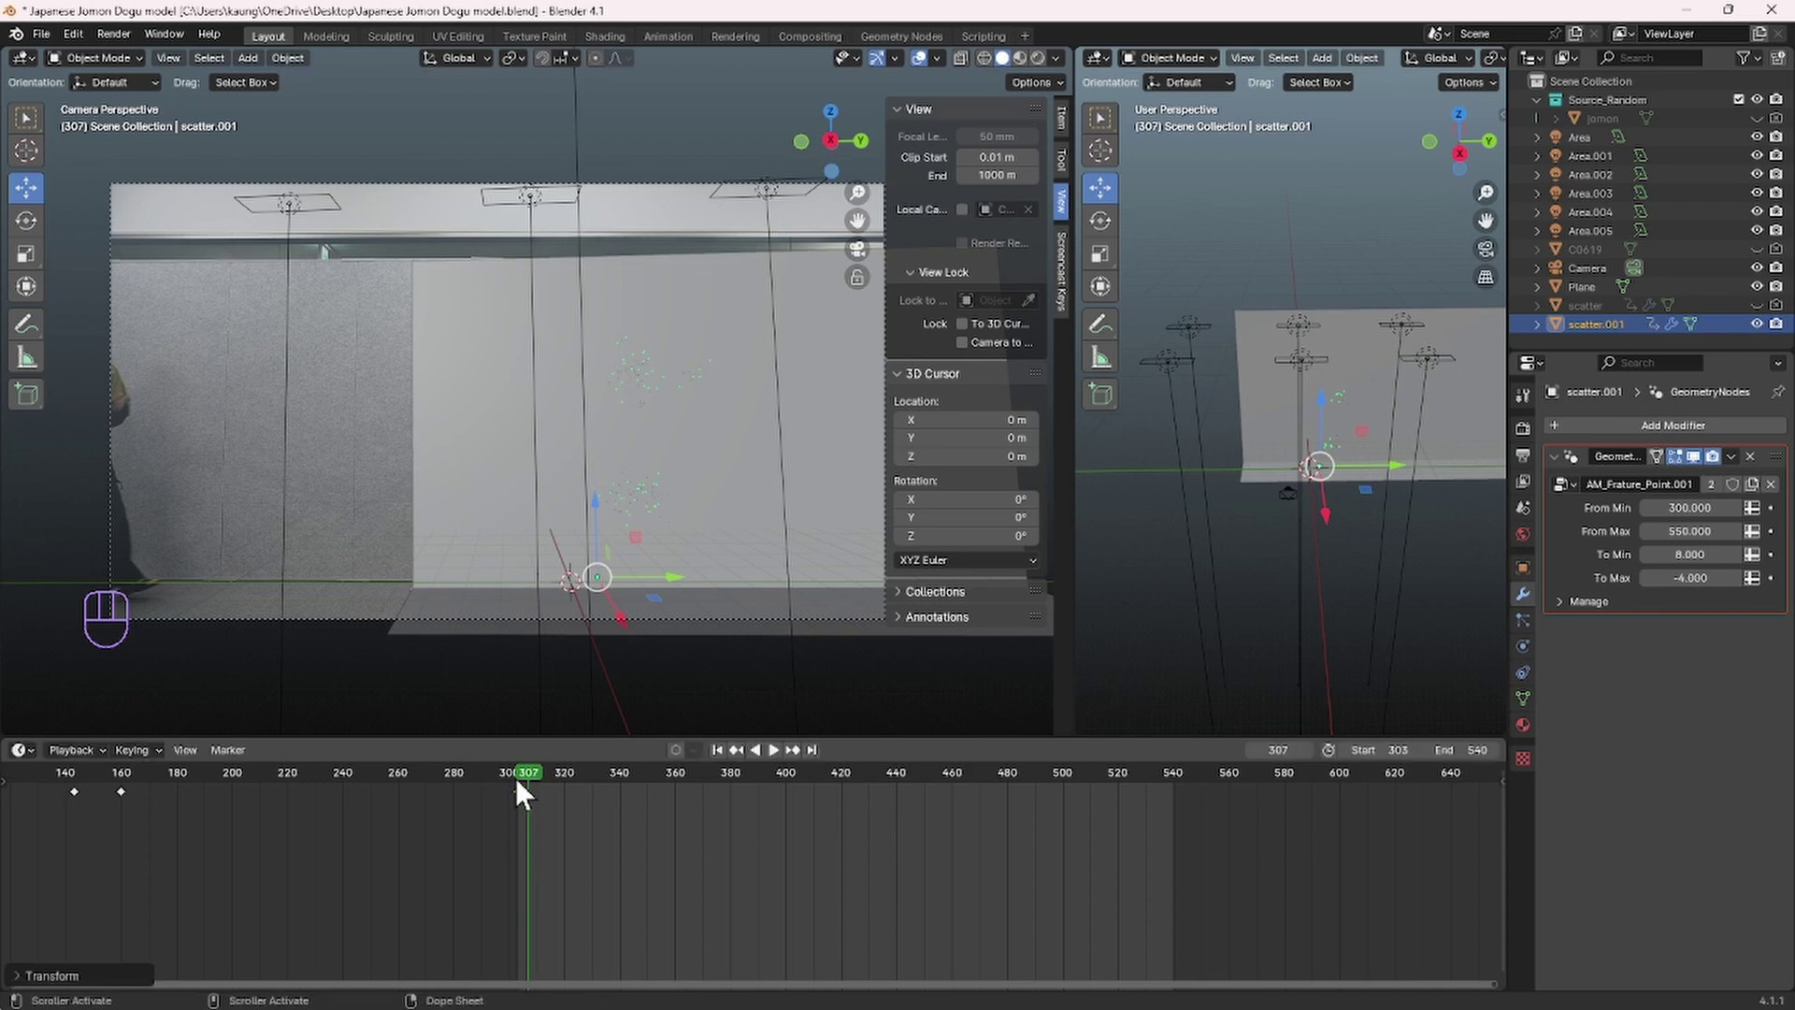
Step: Move the duplicate's two earliest keyframes together past the frame 303 keyframe, with the first of them on frame 497
key(space)
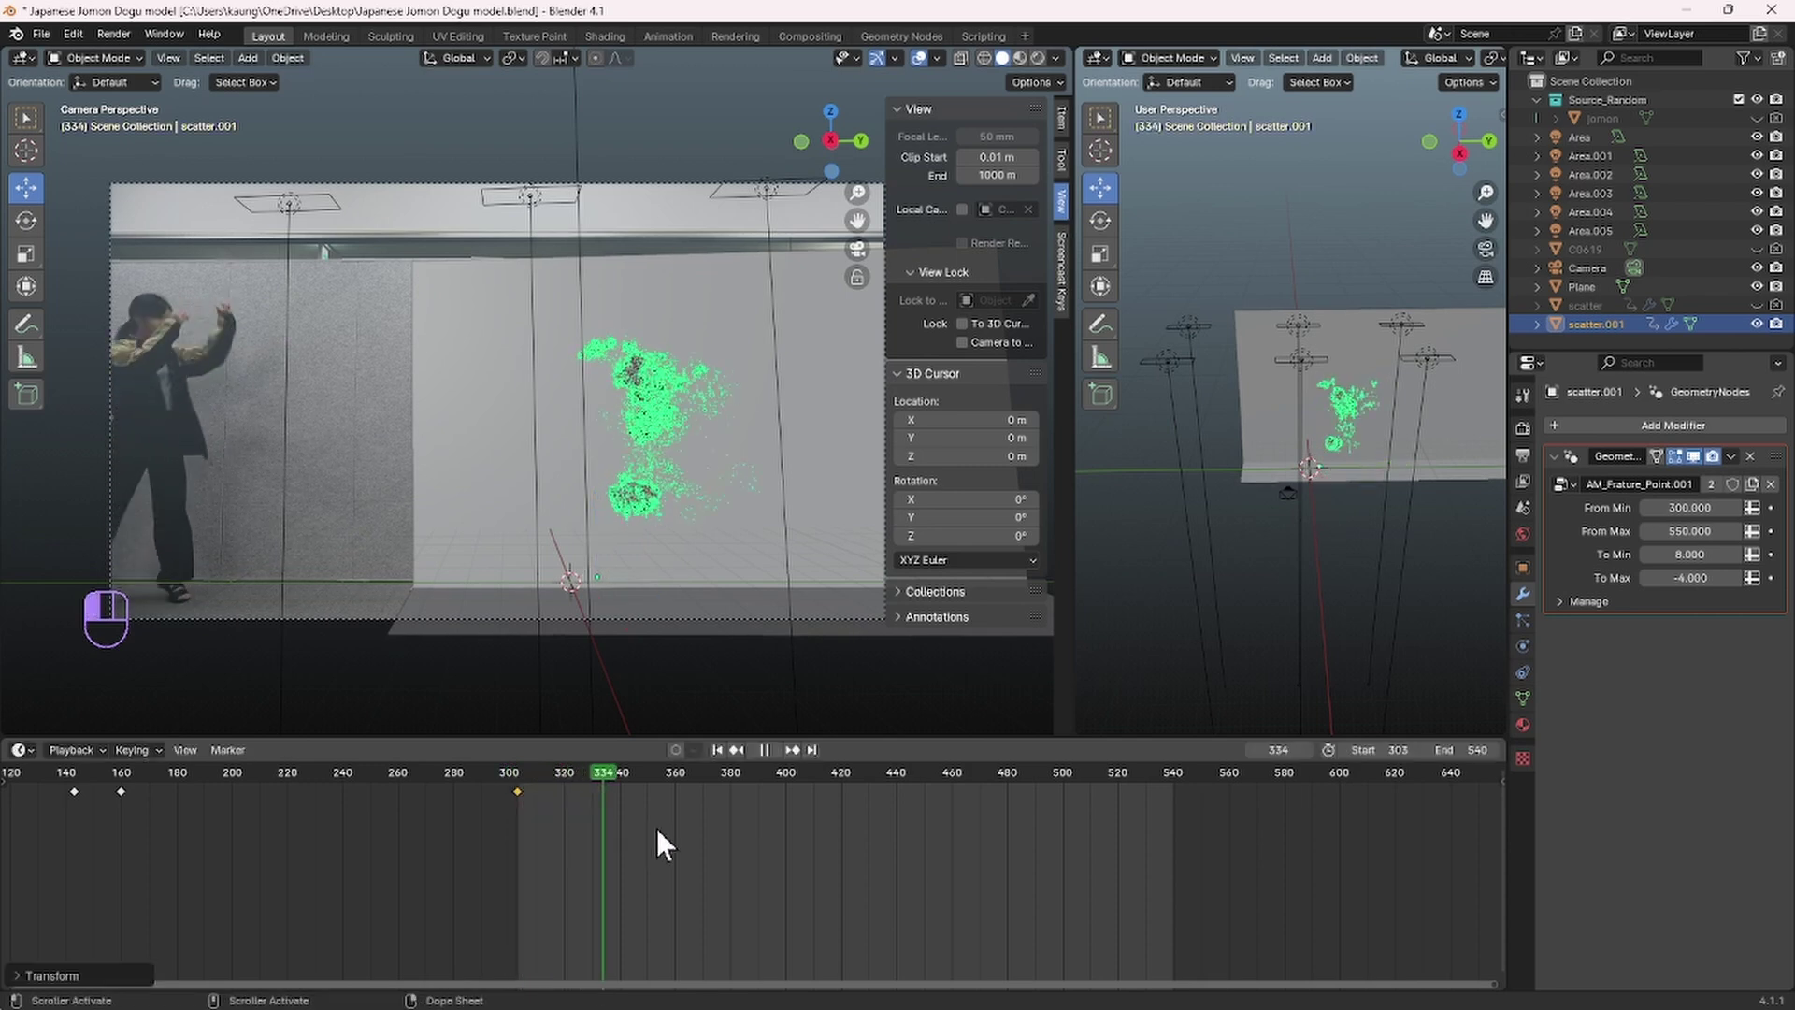
drag(1000, 847, 872, 845)
drag(54, 828, 142, 777)
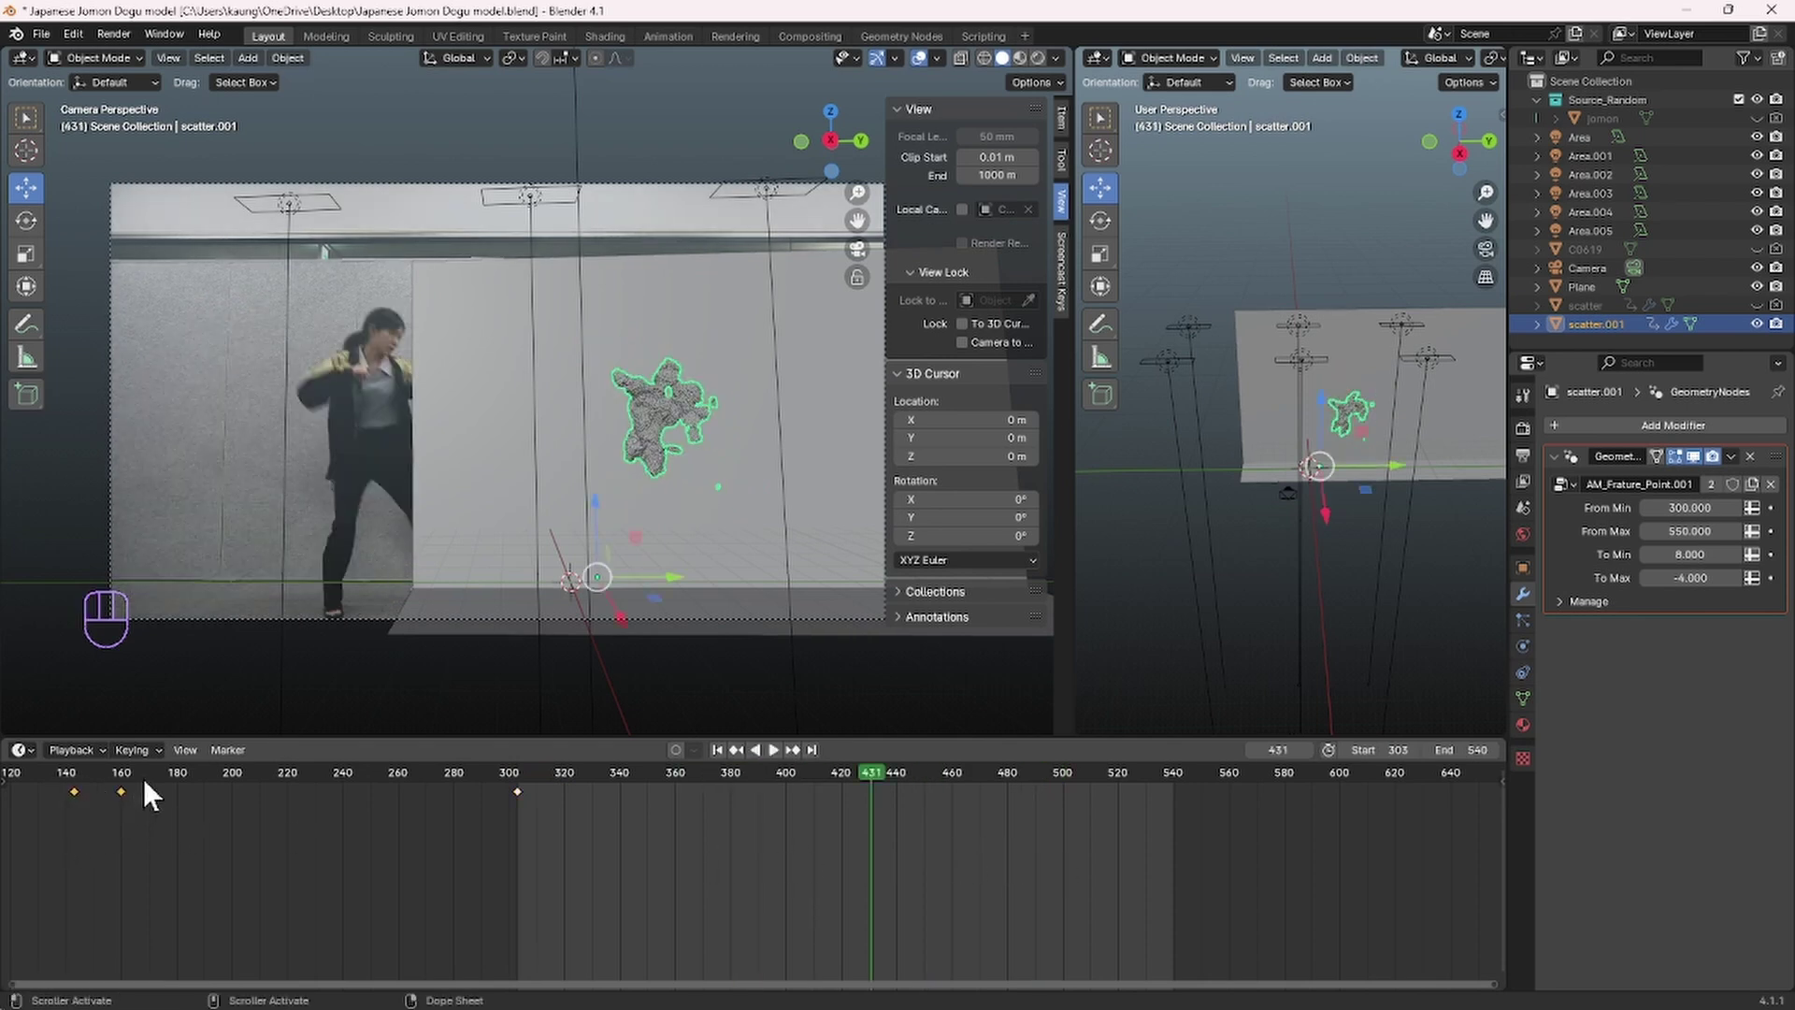
key(g)
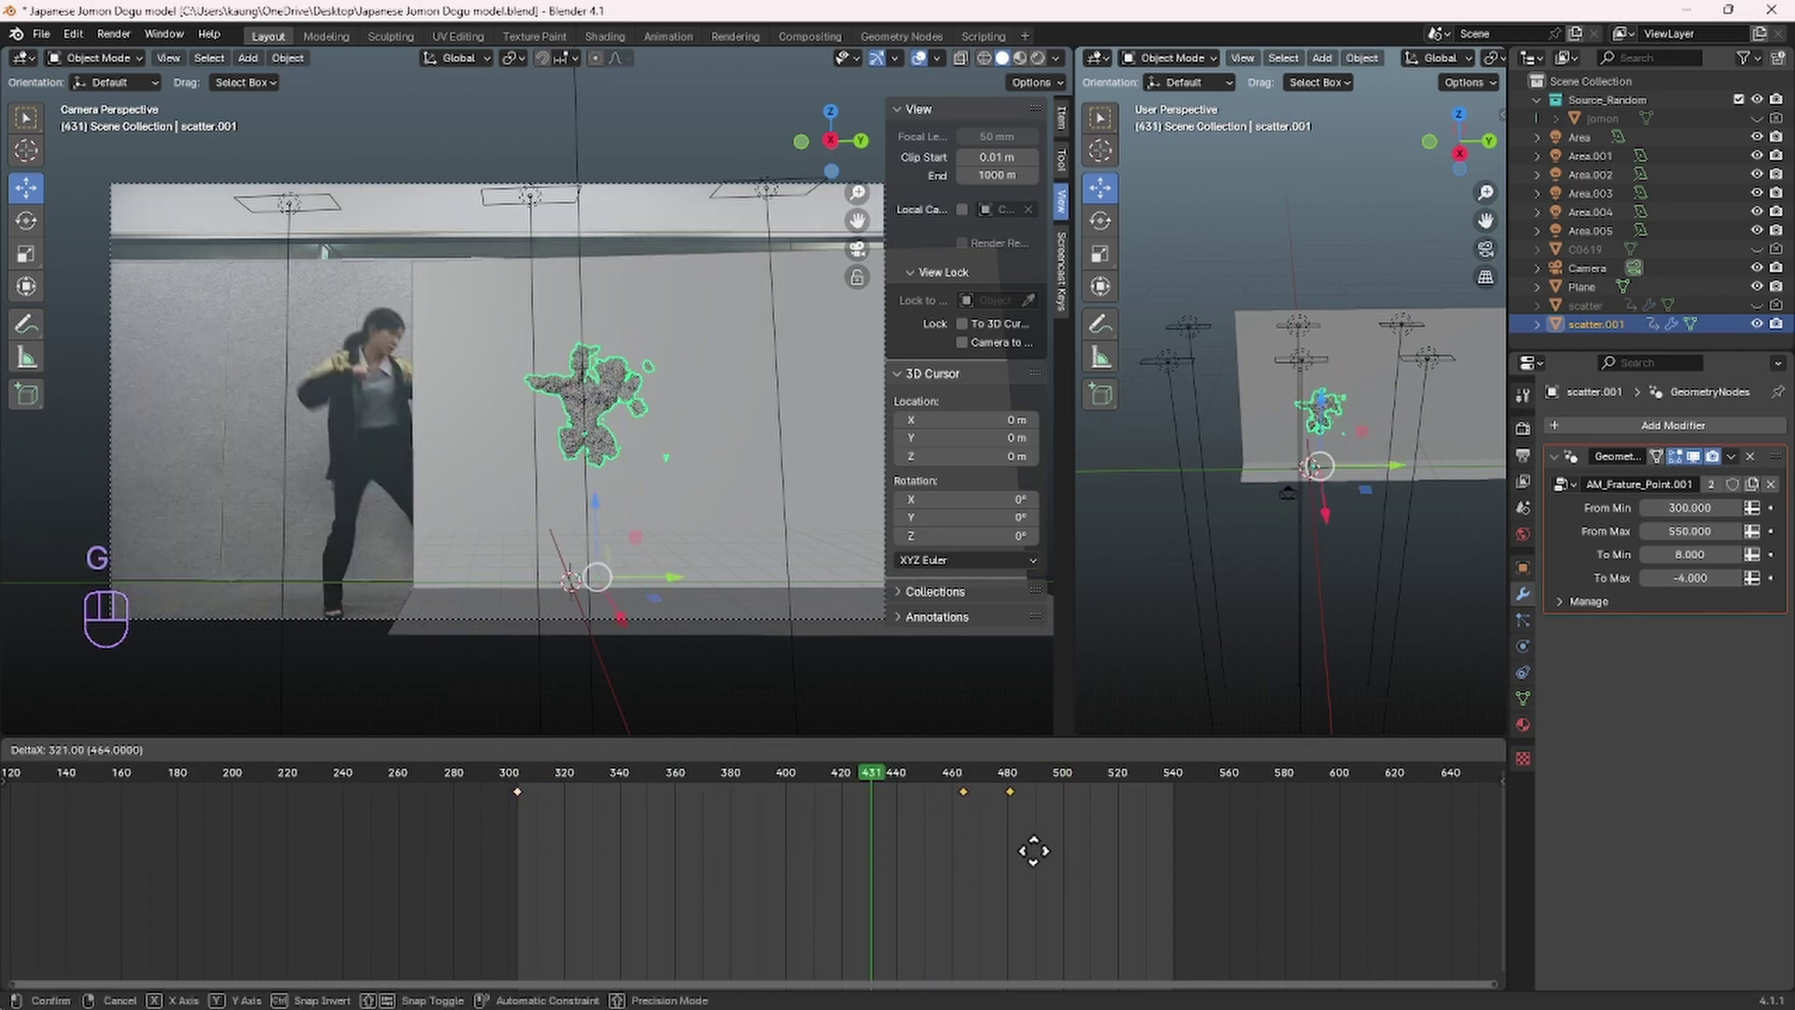
click(1009, 847)
key(g)
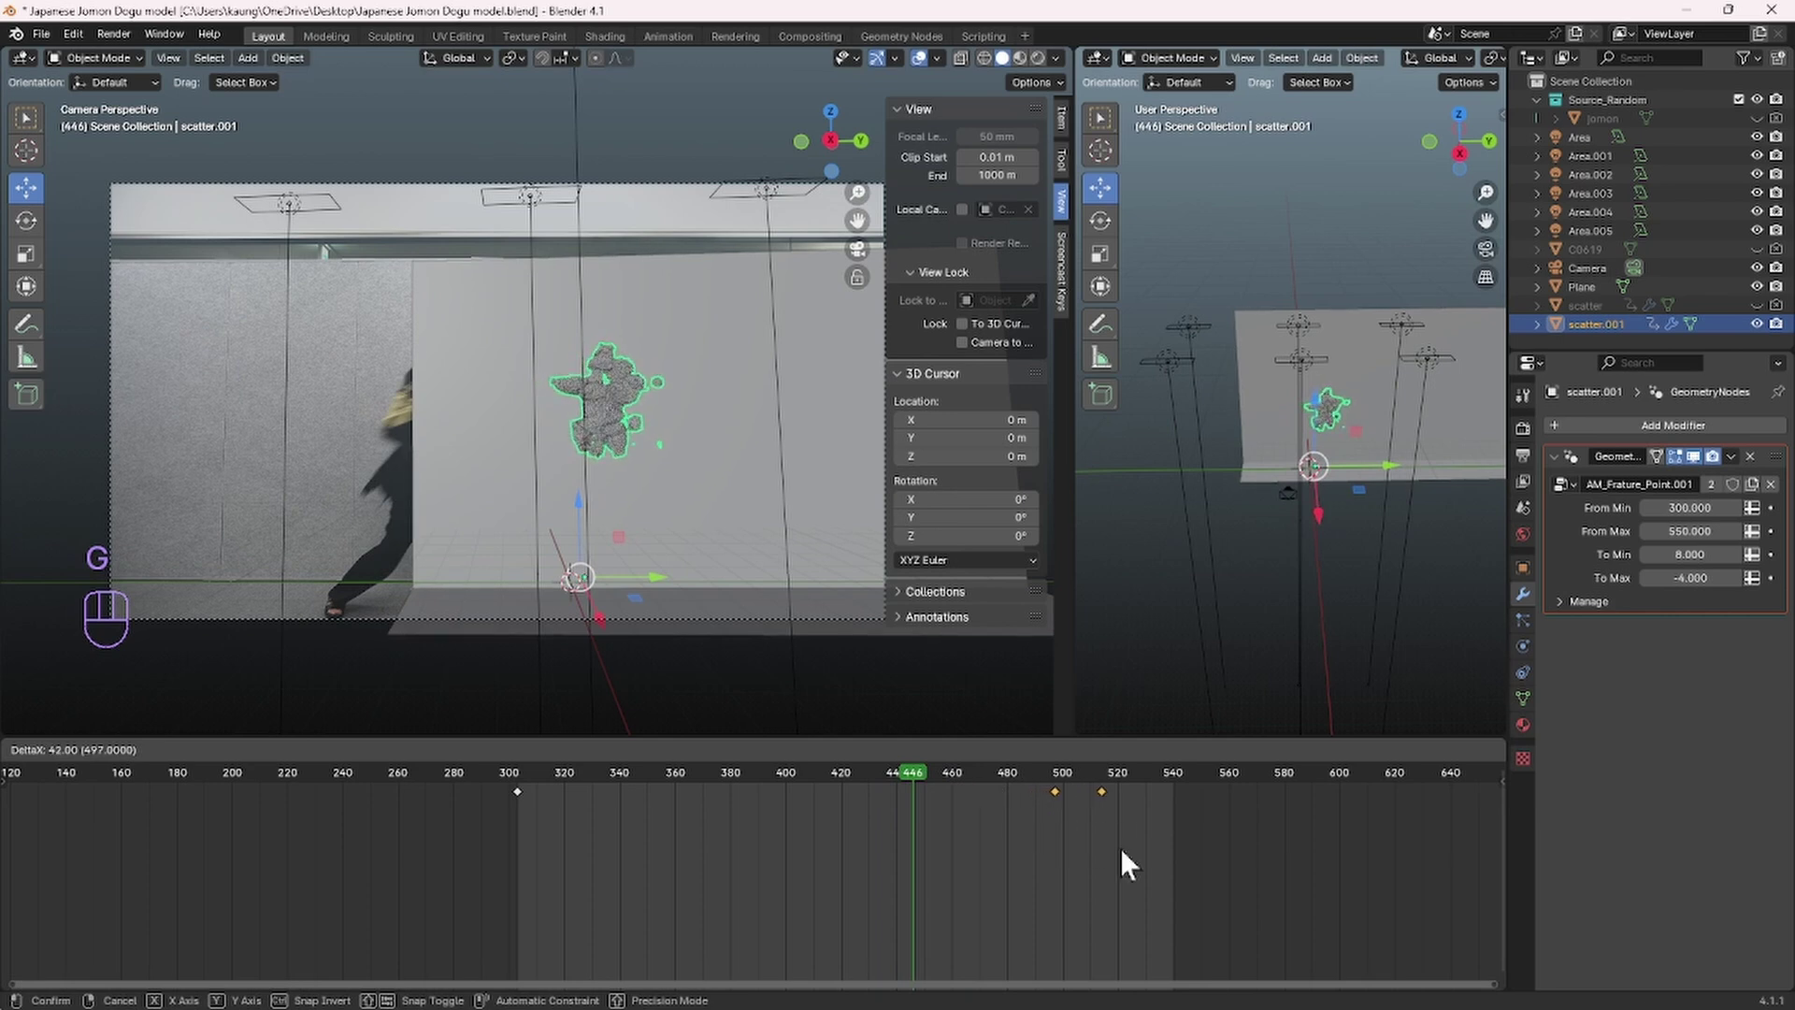
click(1119, 847)
Step: Move the two selected keyframes so the first sits on frame 491, and delete the second one
drag(1007, 776, 905, 797)
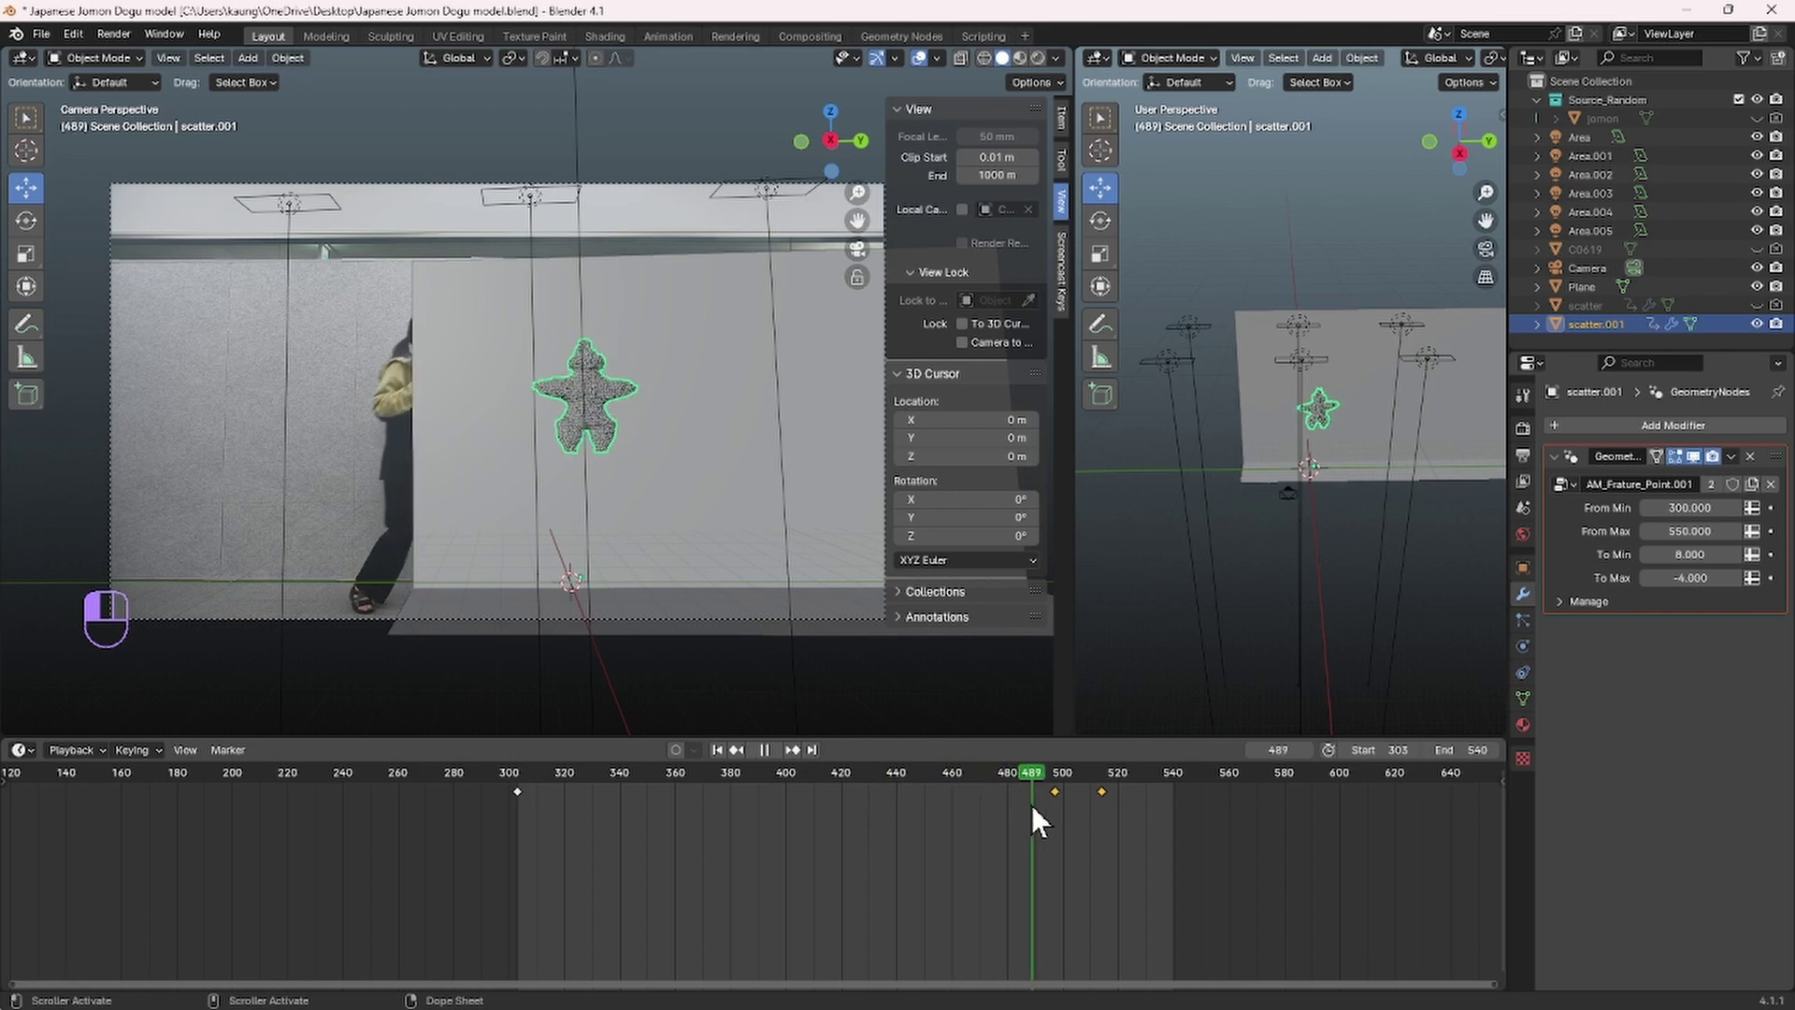
key(g)
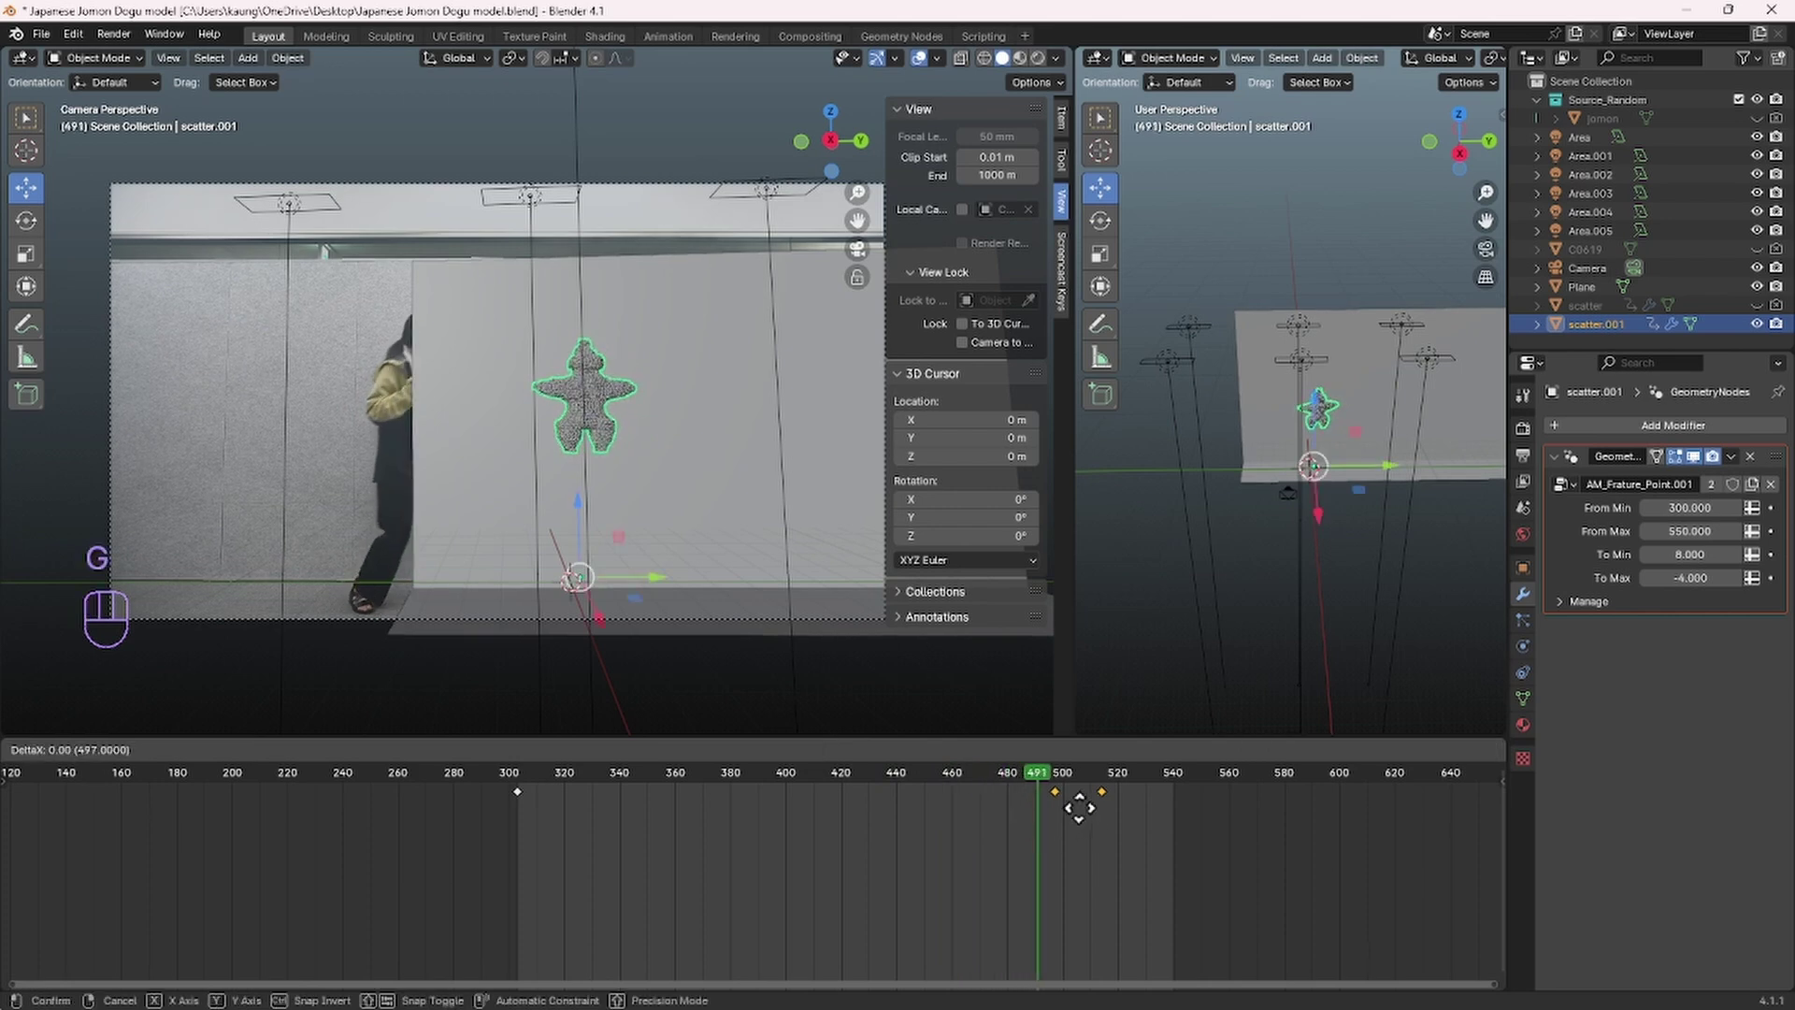
click(1065, 797)
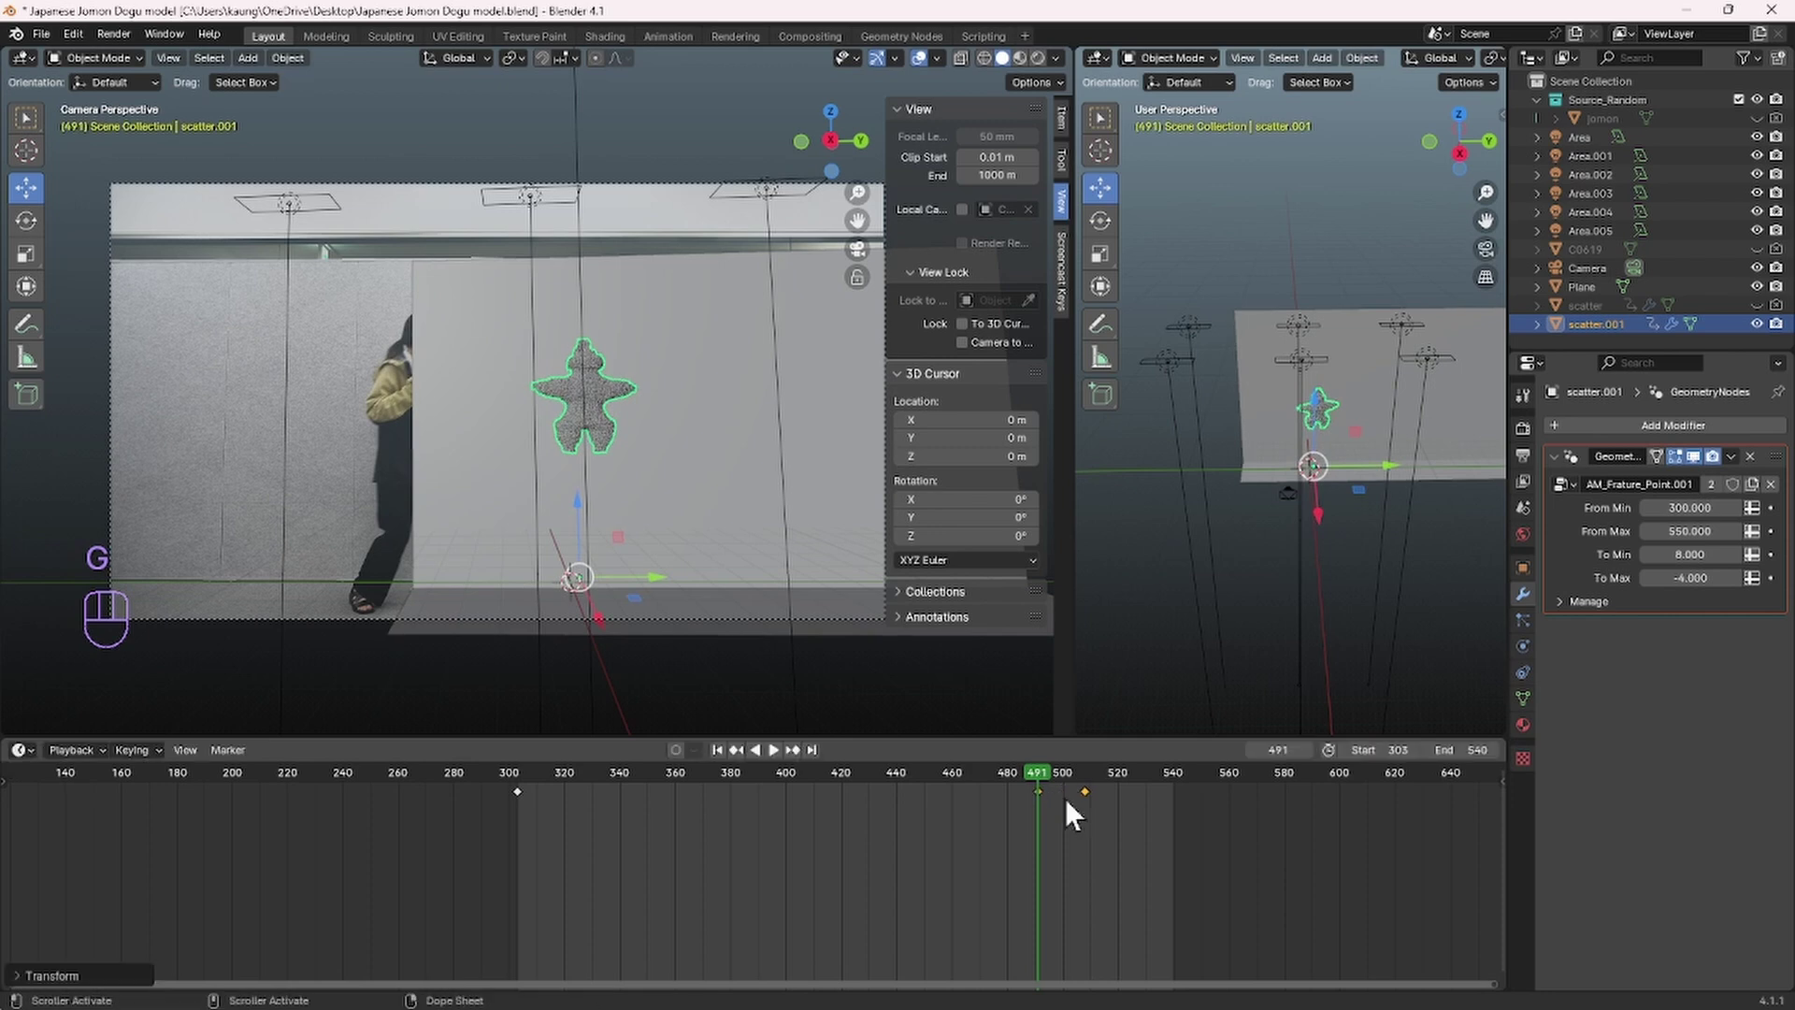
drag(1070, 827, 1107, 772)
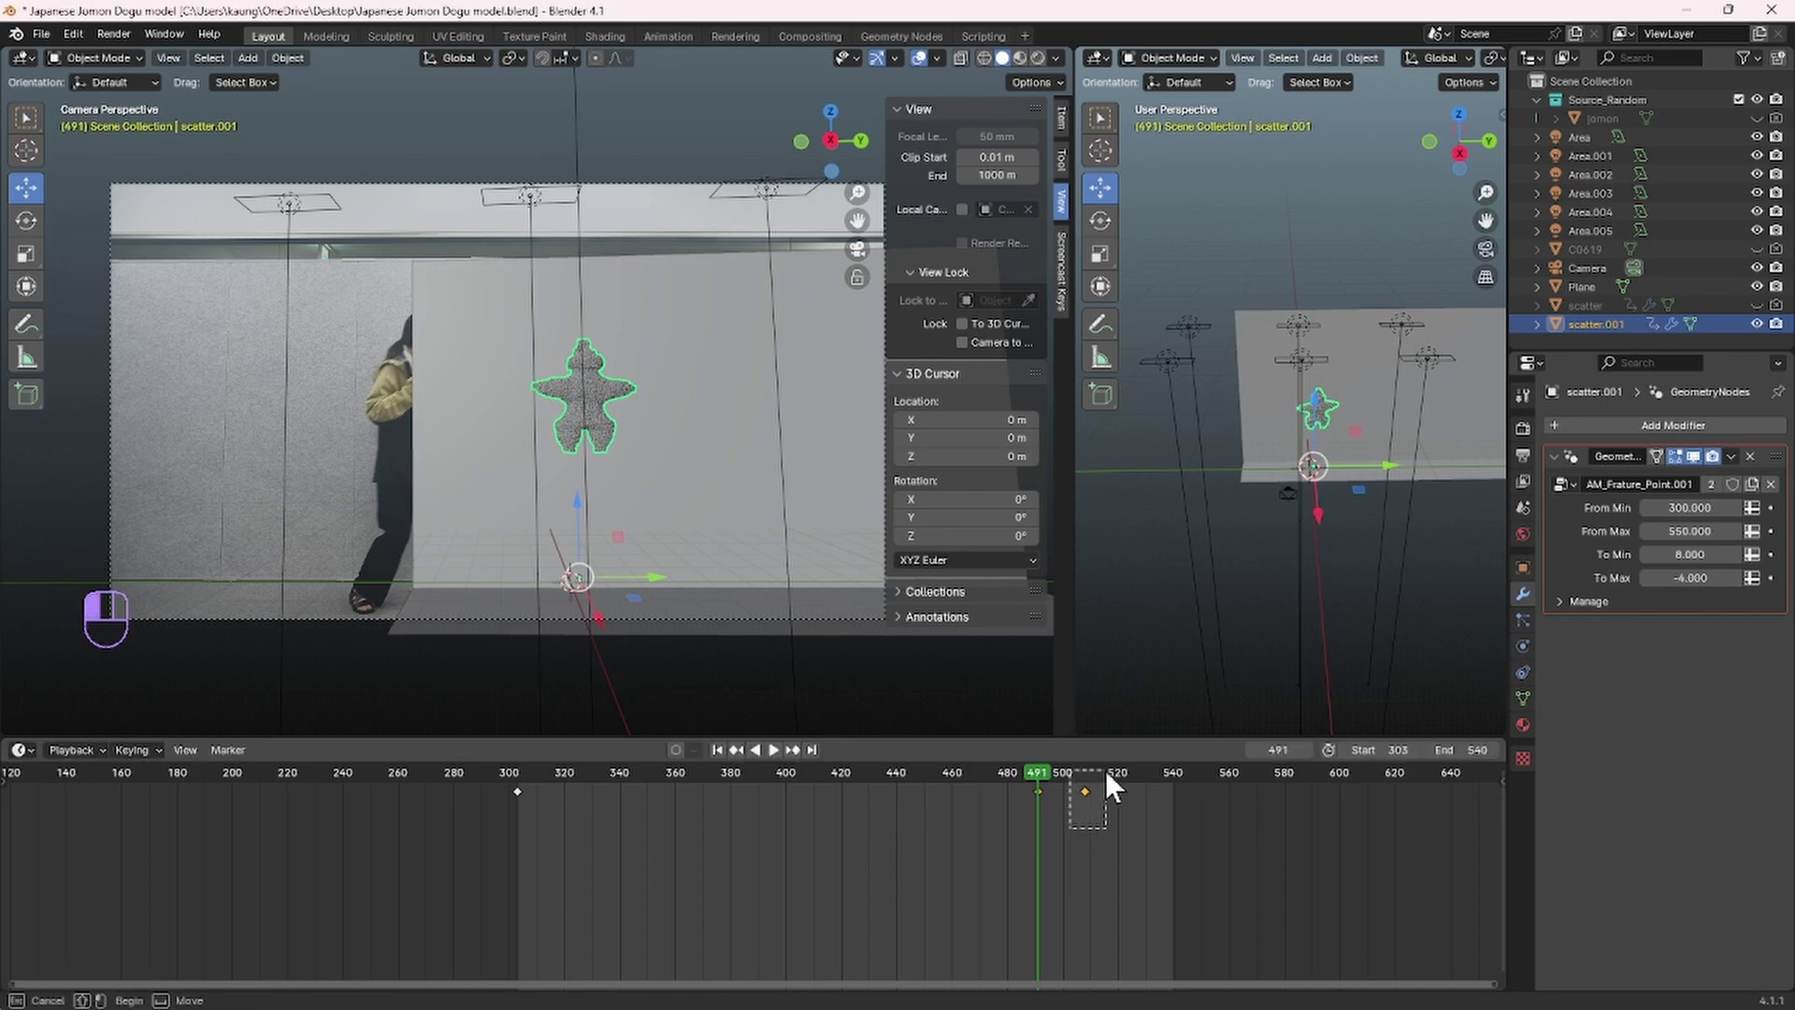
key(x)
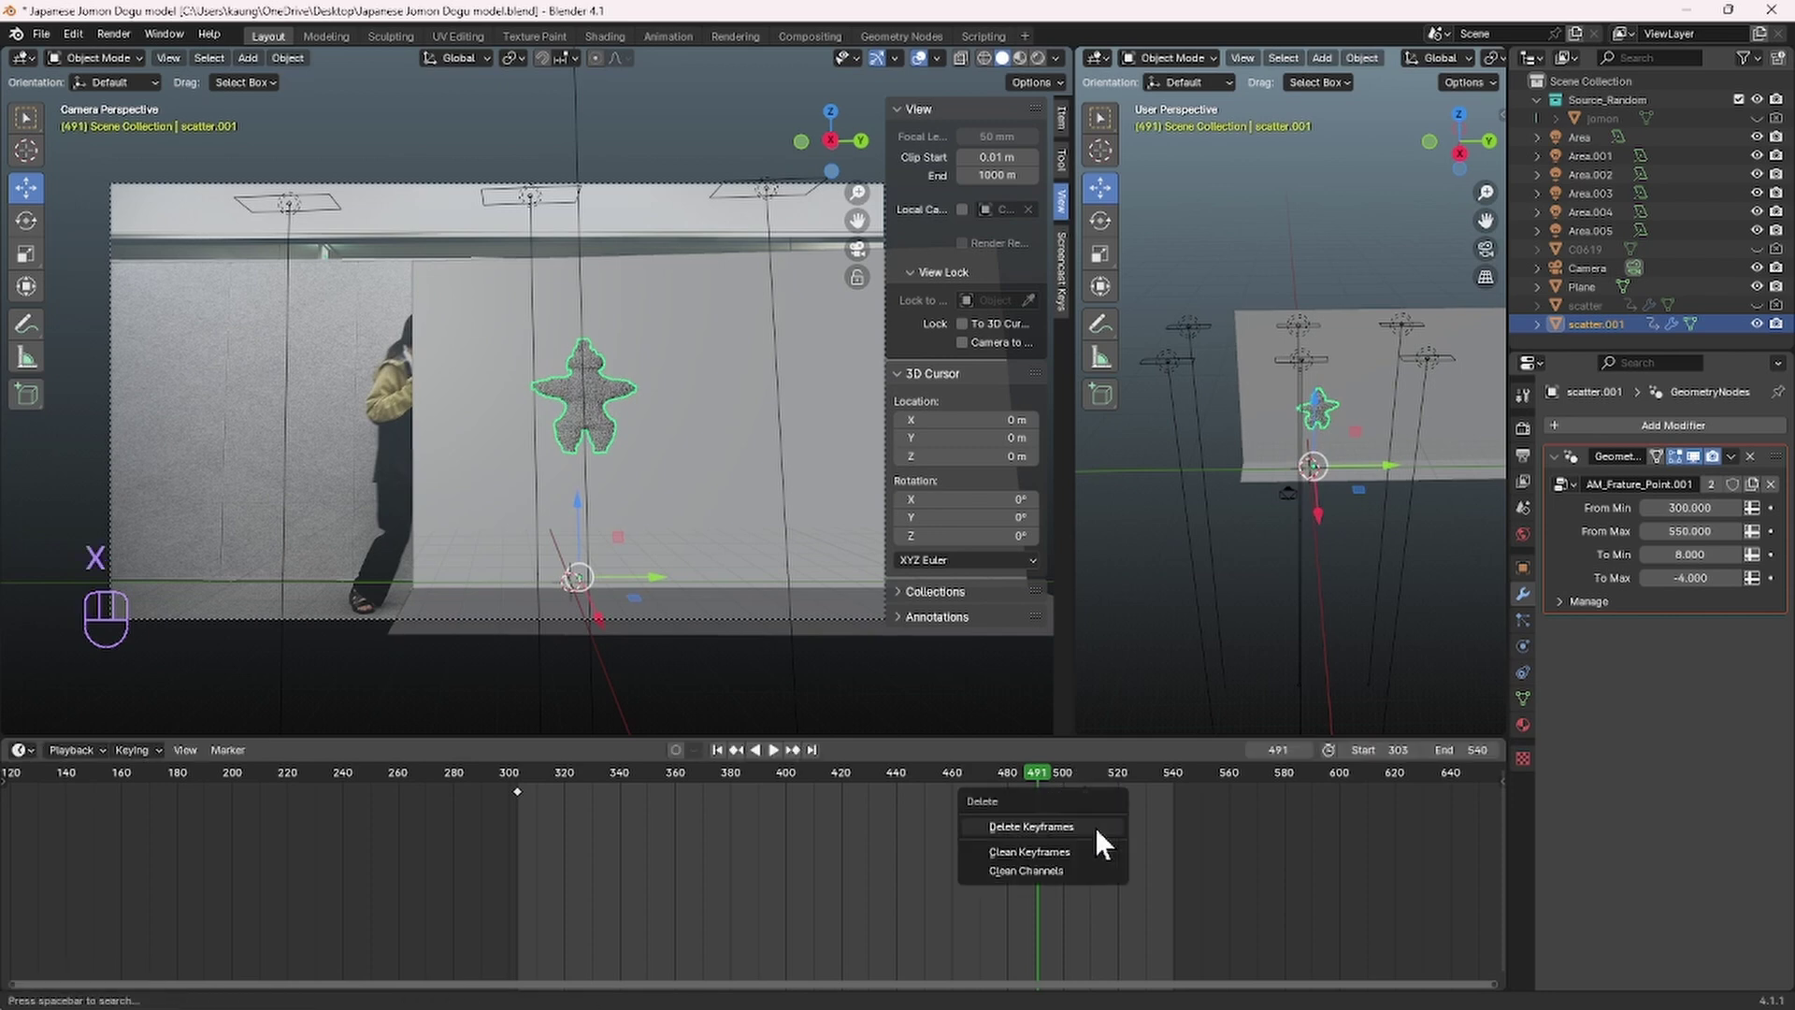
click(1096, 827)
Step: Preview the duplicate's reassembly from frame 304 through the last keyframe
drag(1061, 791, 978, 829)
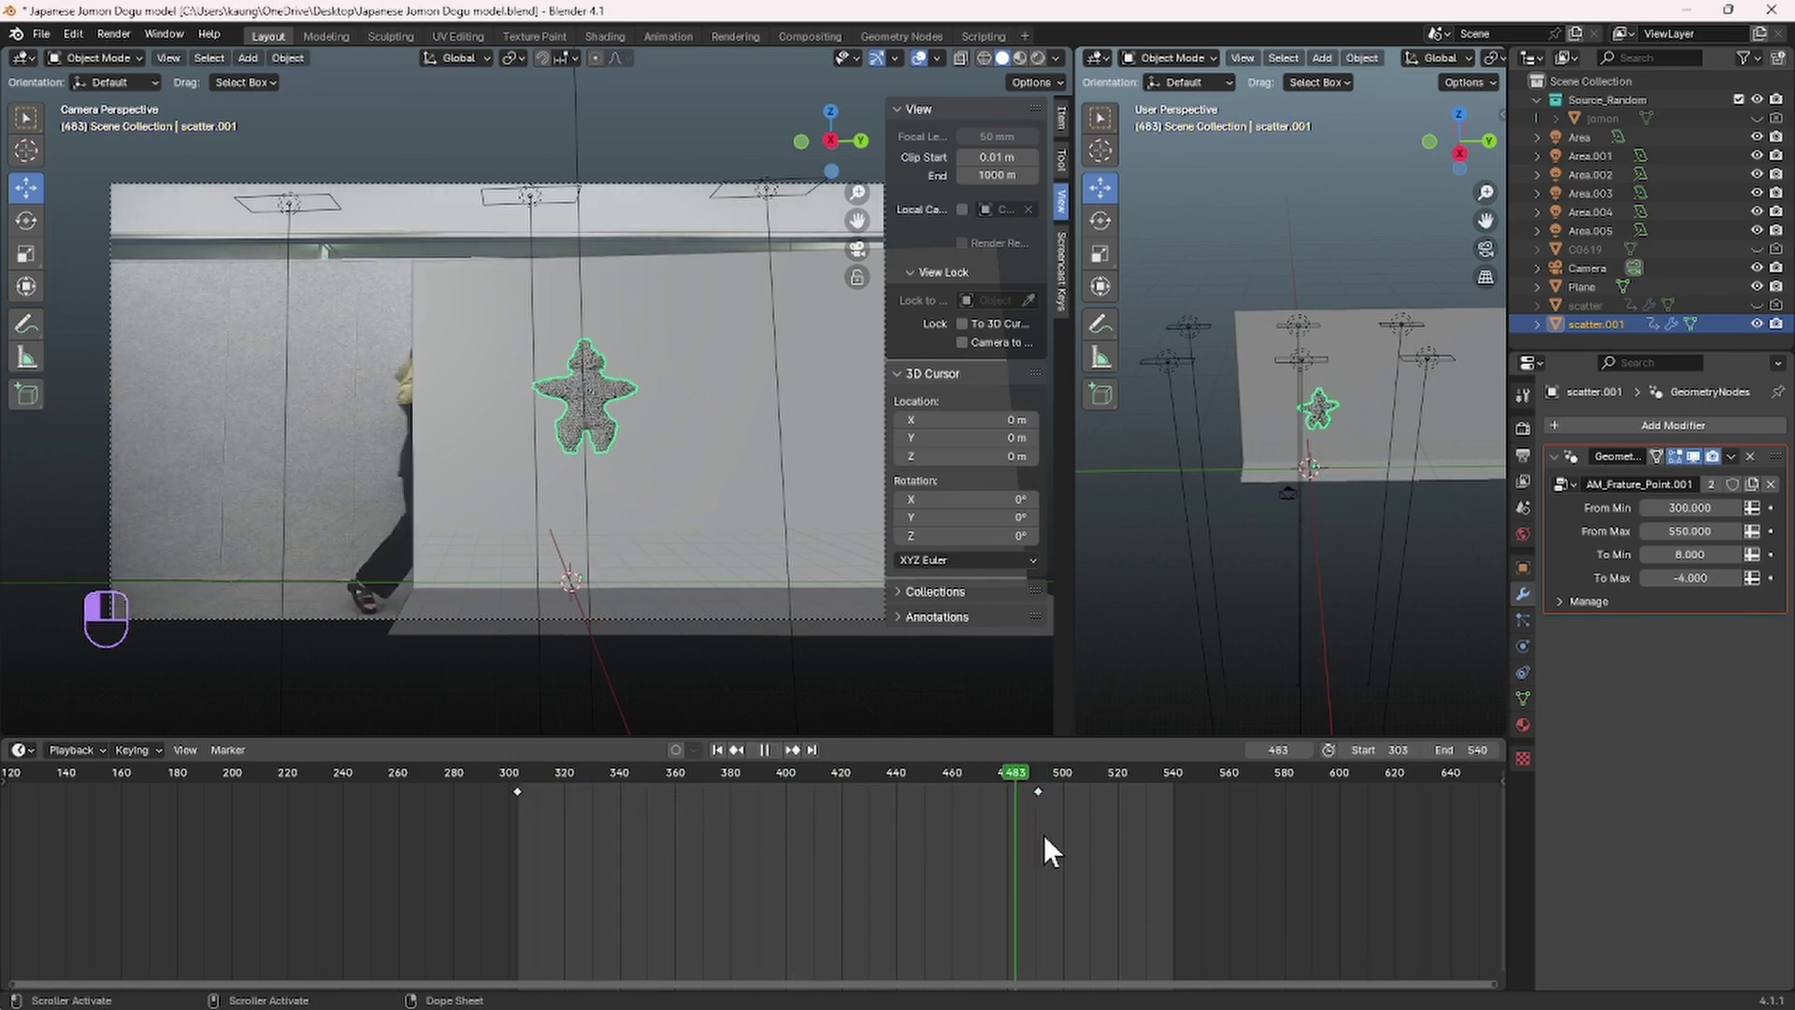
key(space)
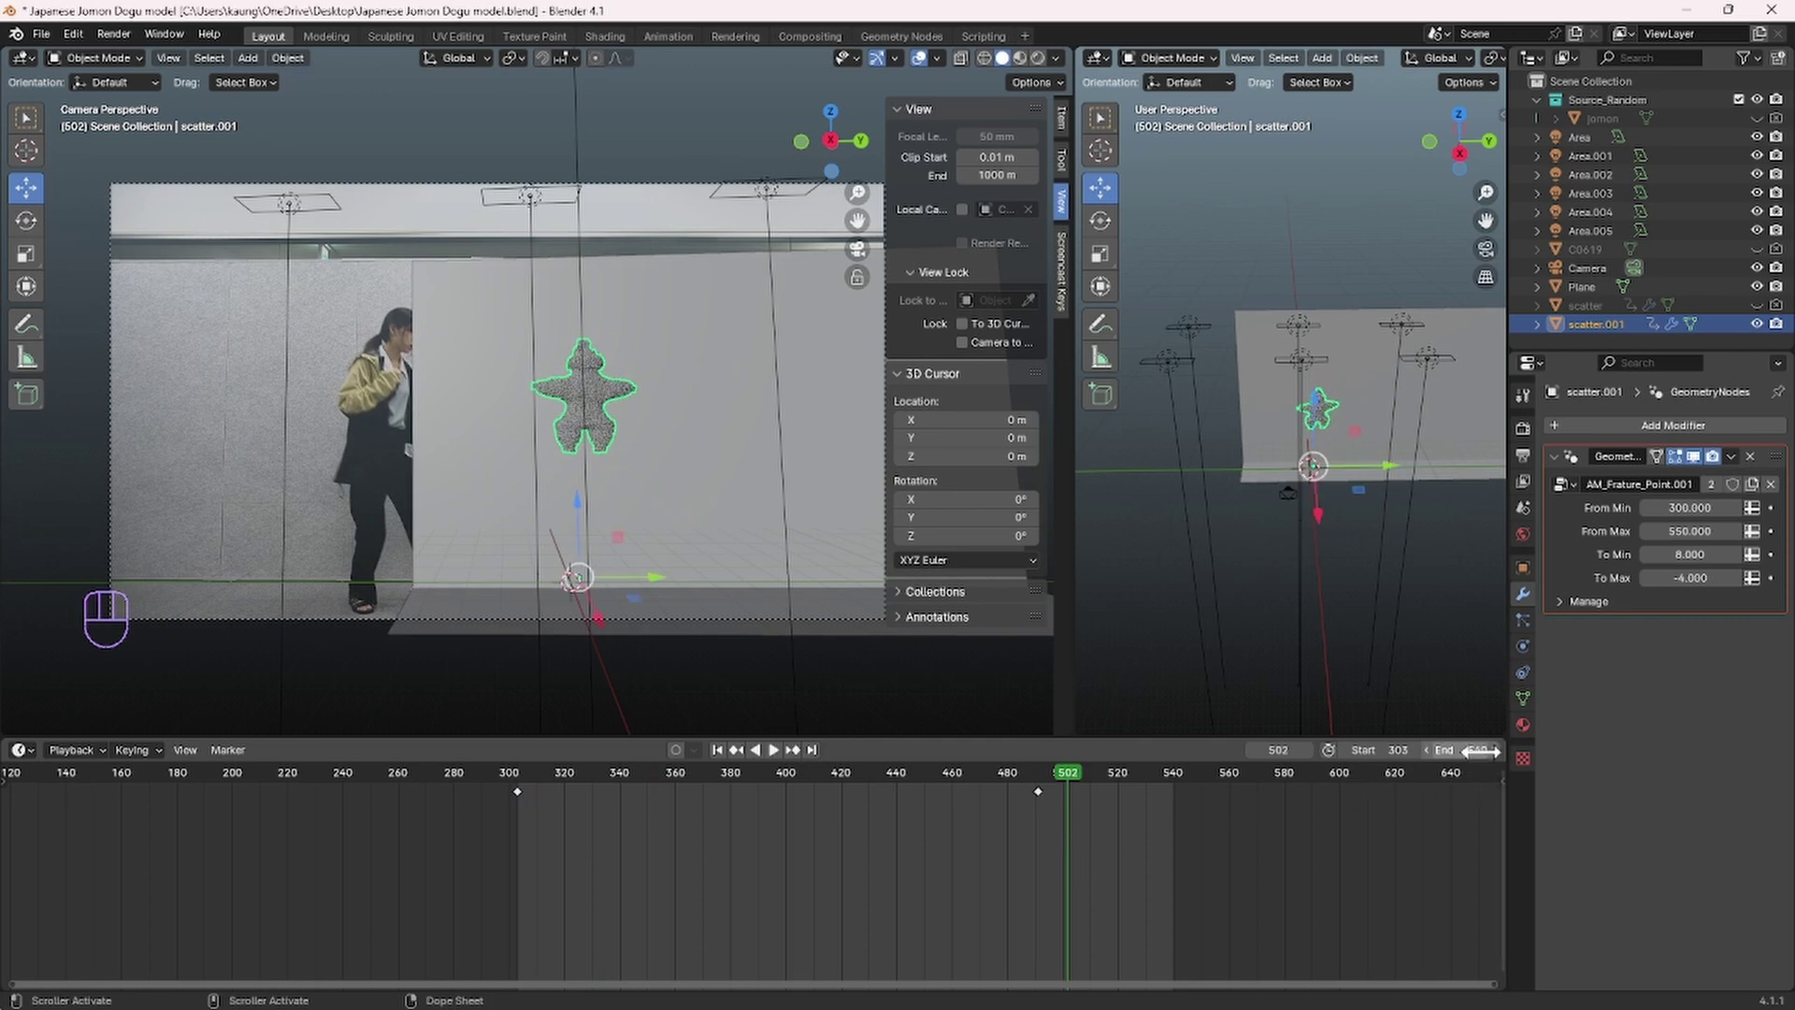
click(520, 782)
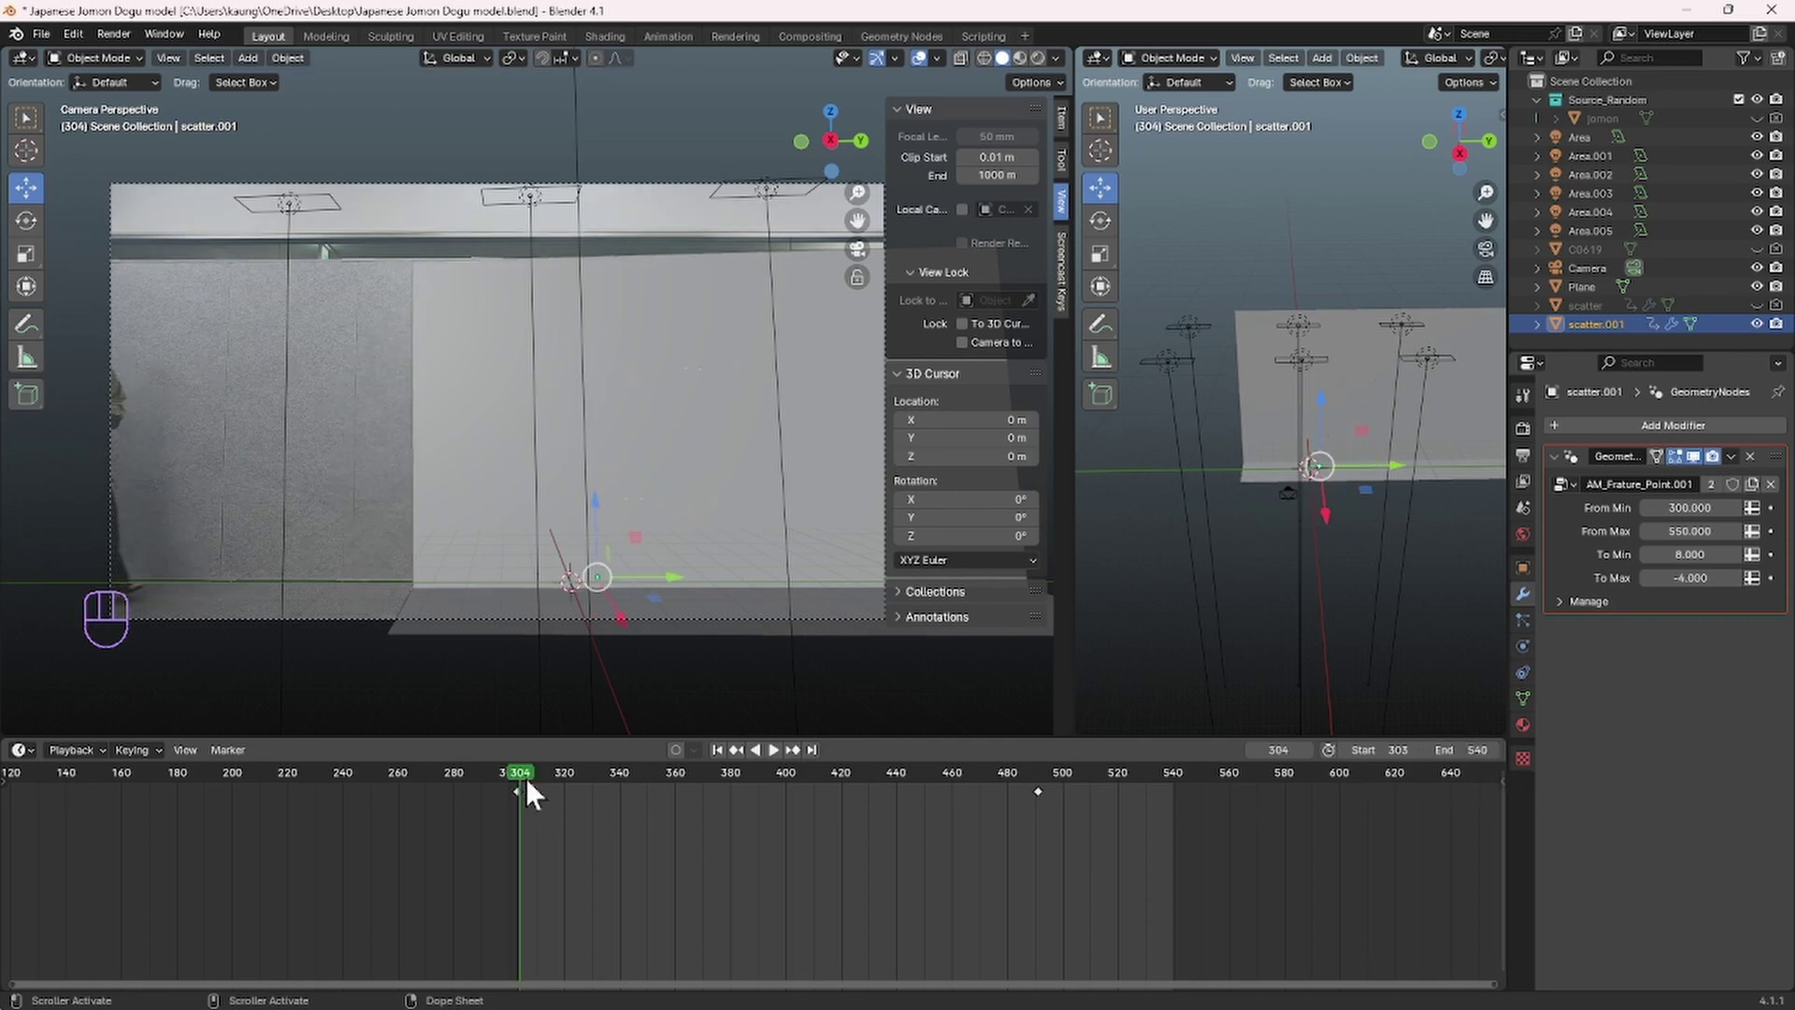
key(space)
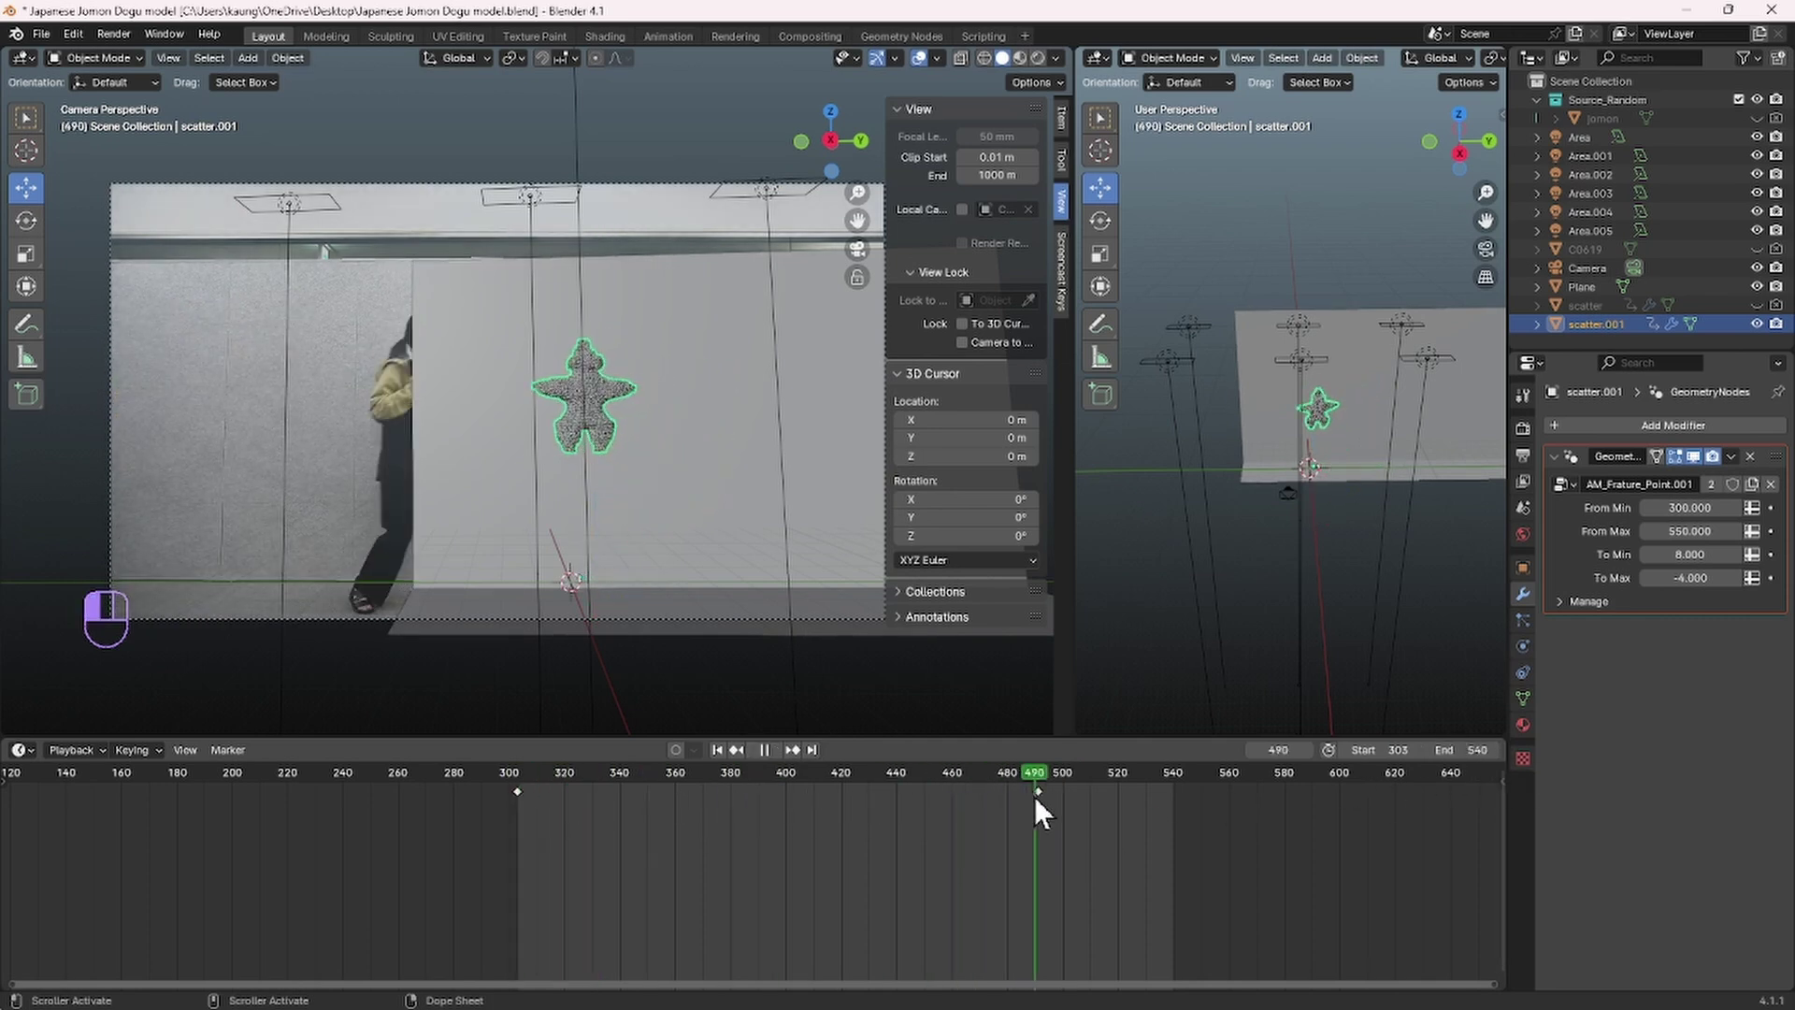
key(space)
Step: Find where the reassembly should stop and set the timeline's end frame to 494
click(1053, 767)
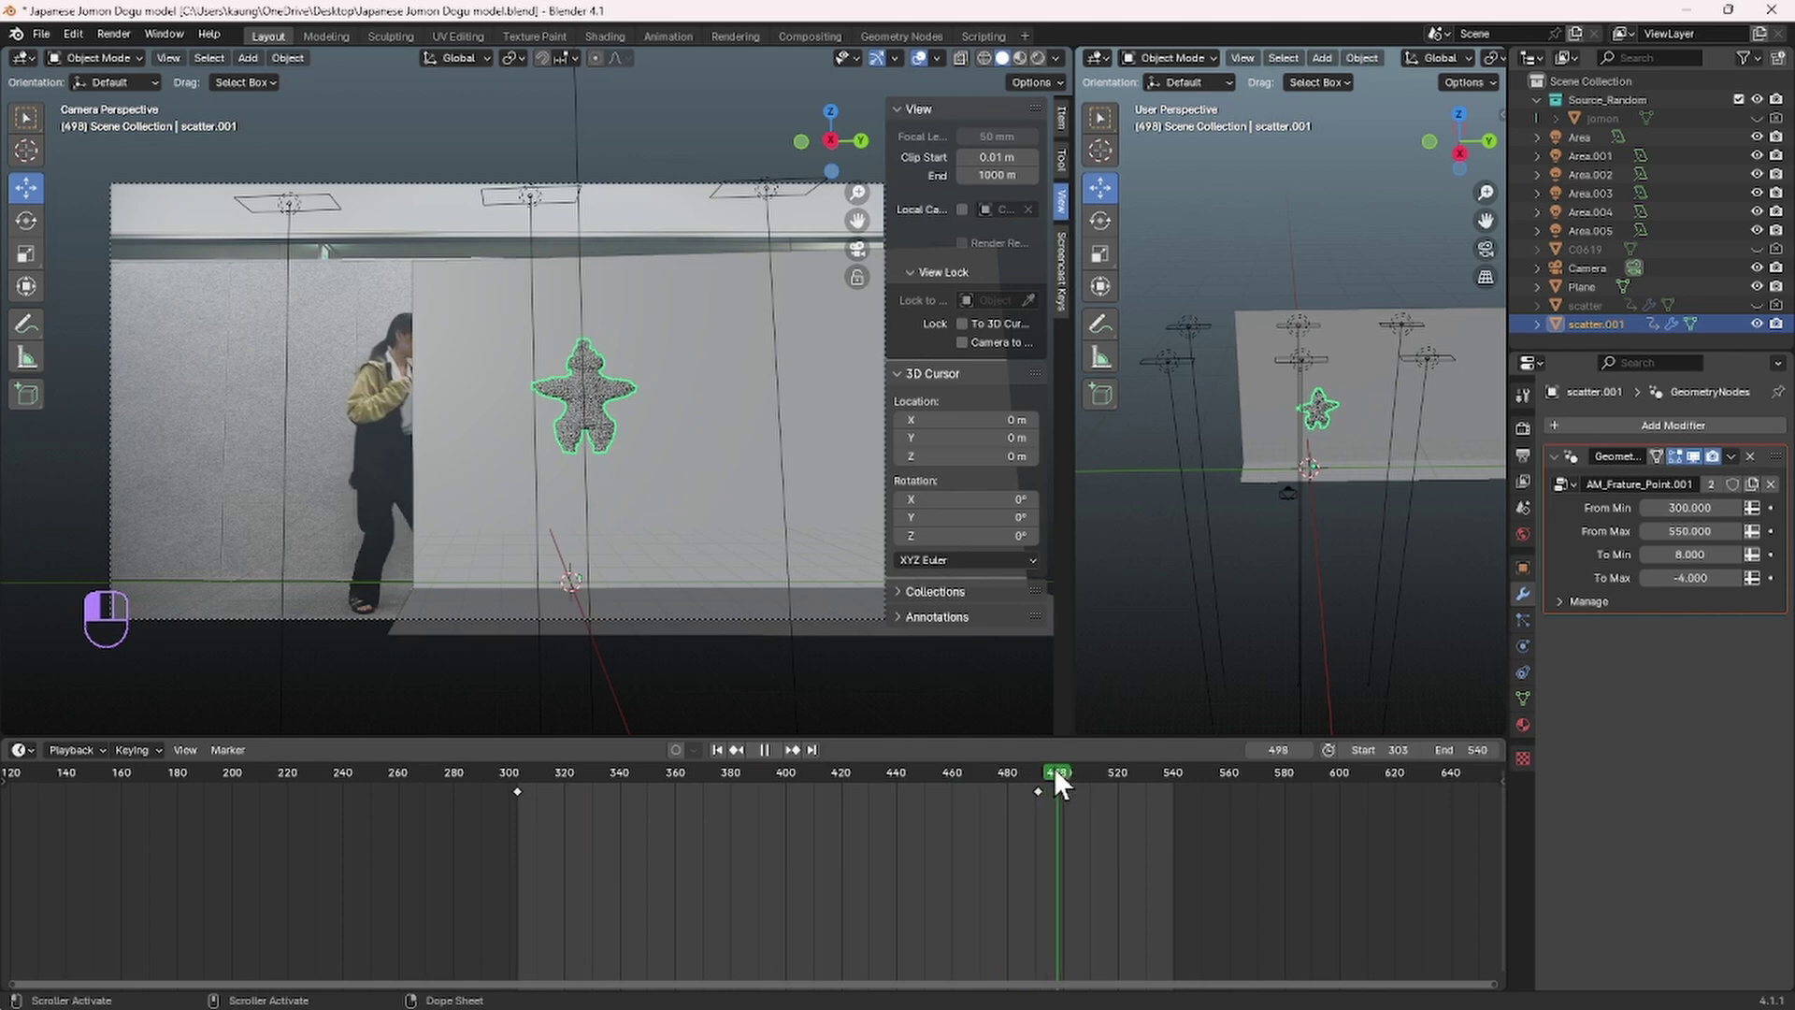
key(ctrl+z)
key(ctrl+z)
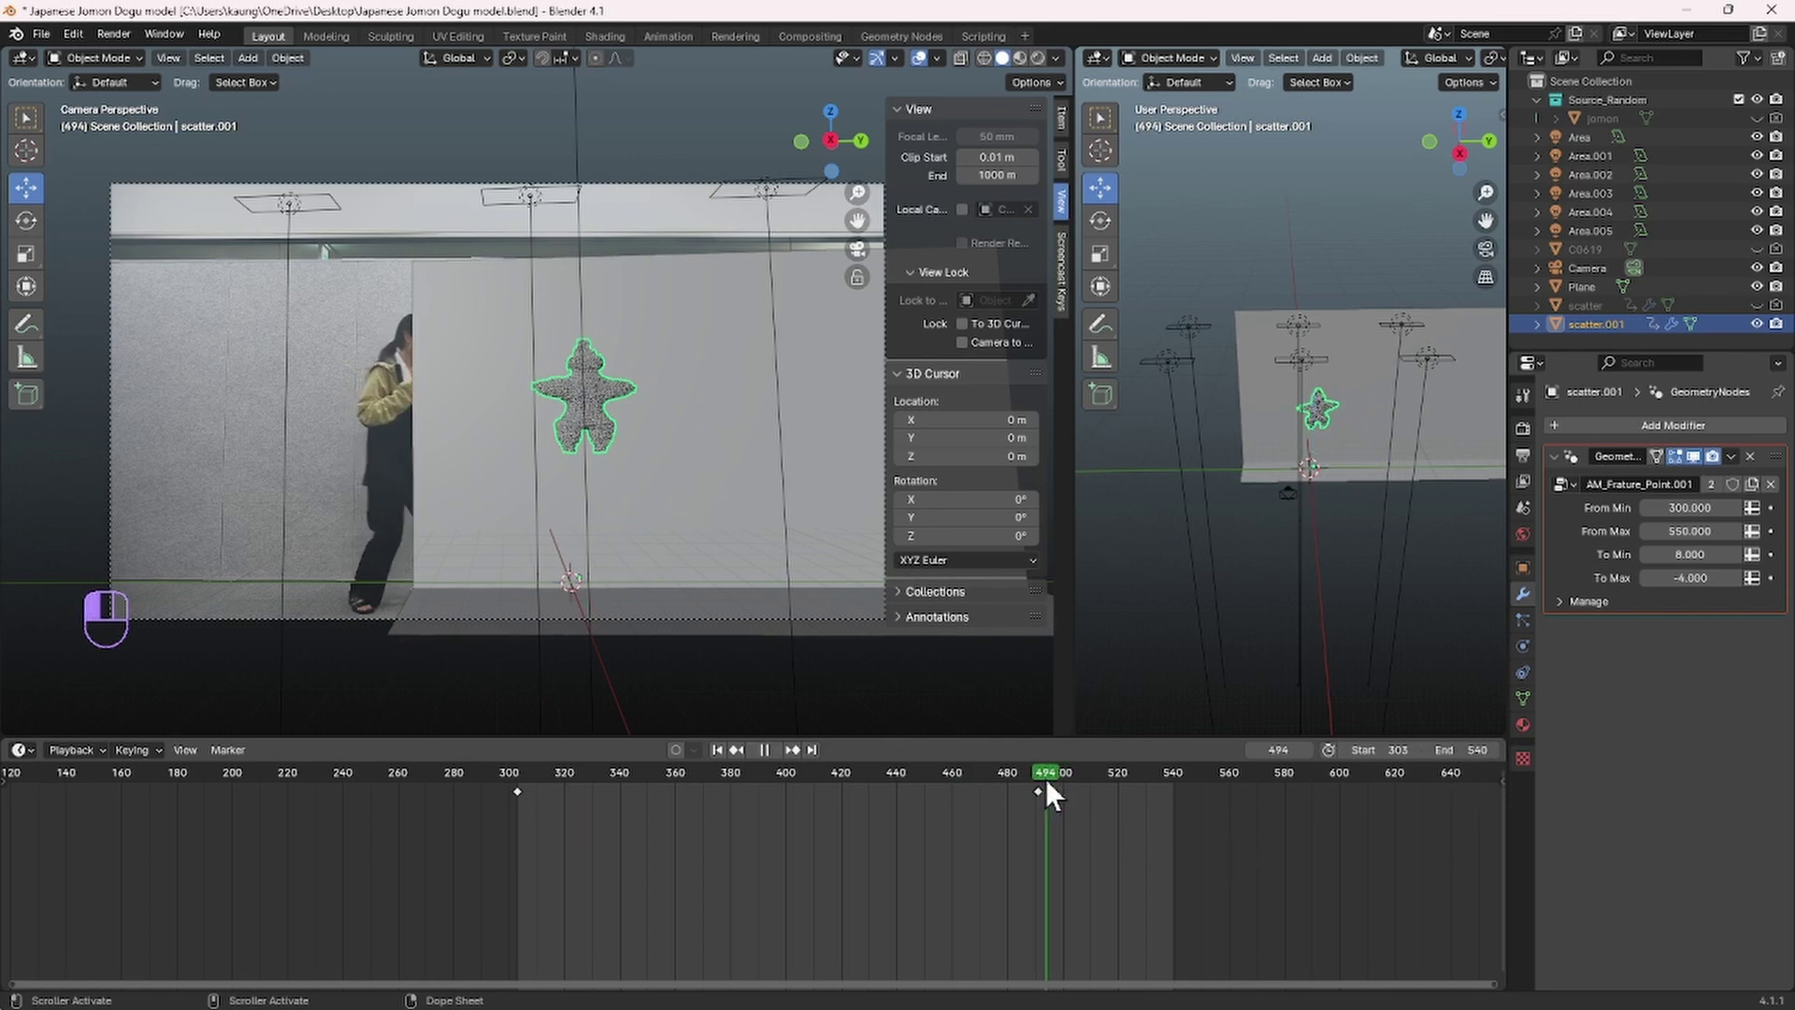
click(1463, 748)
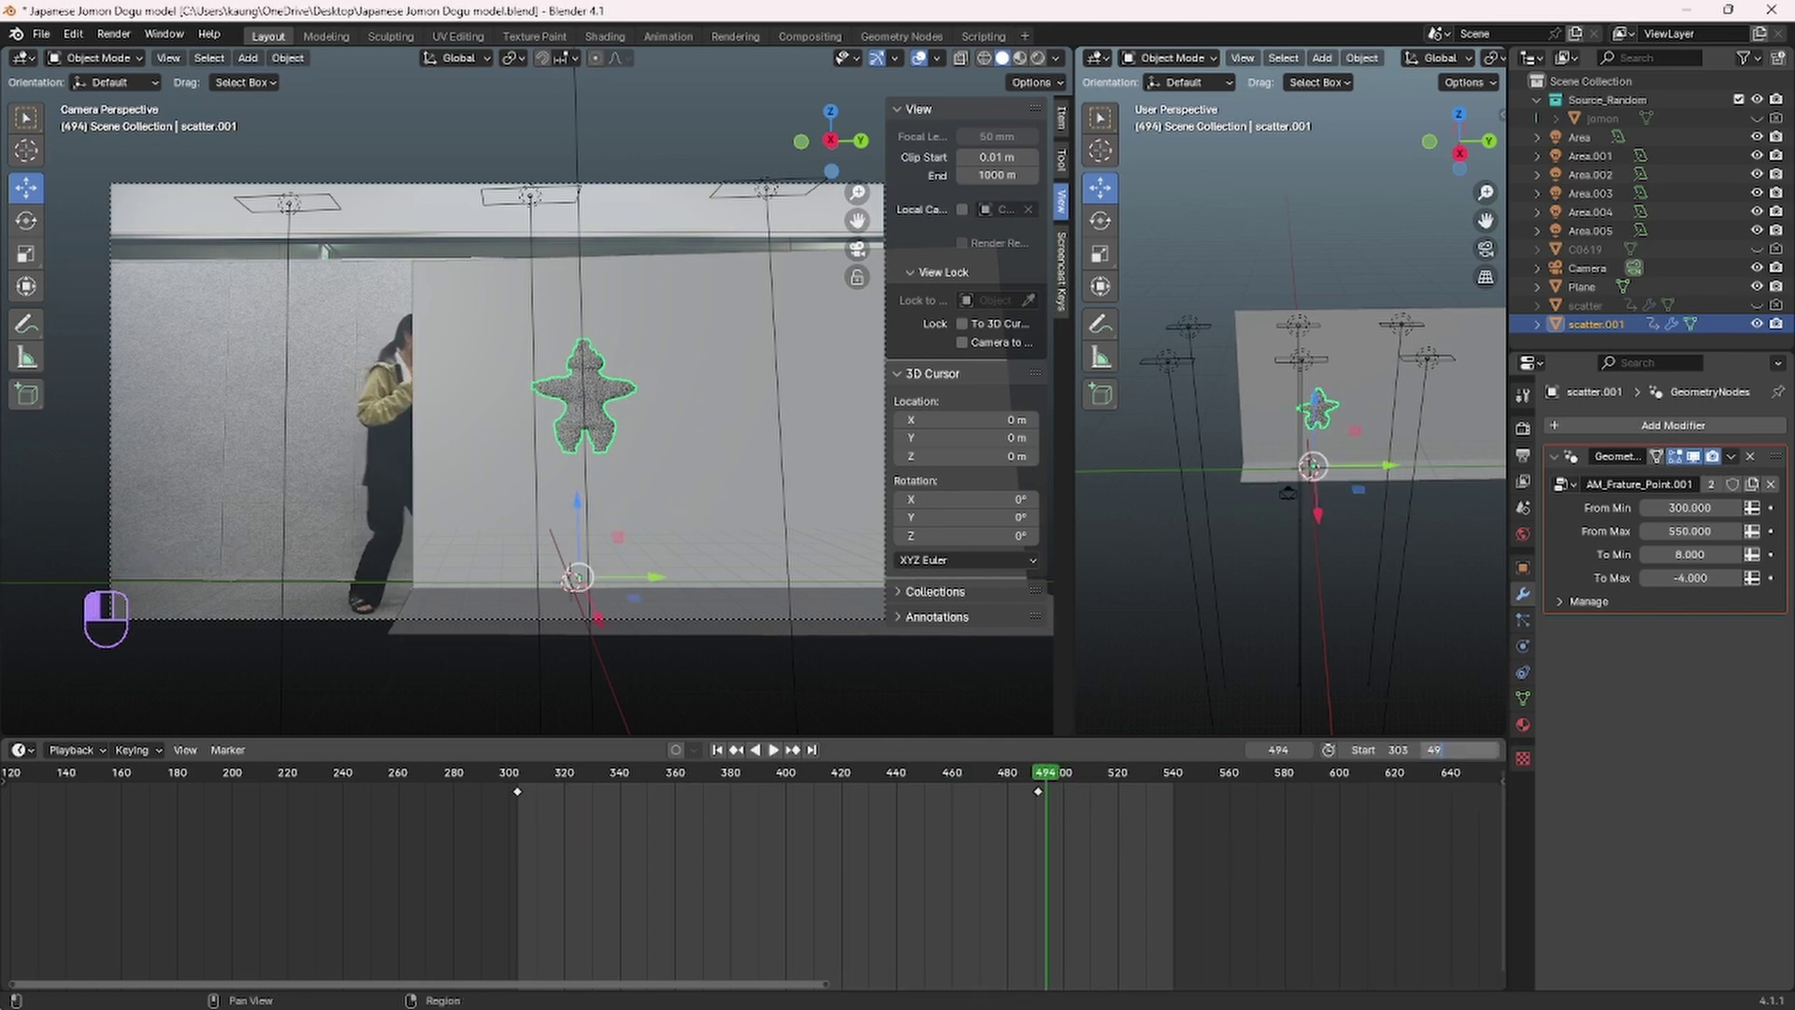
text(494)
key(Return)
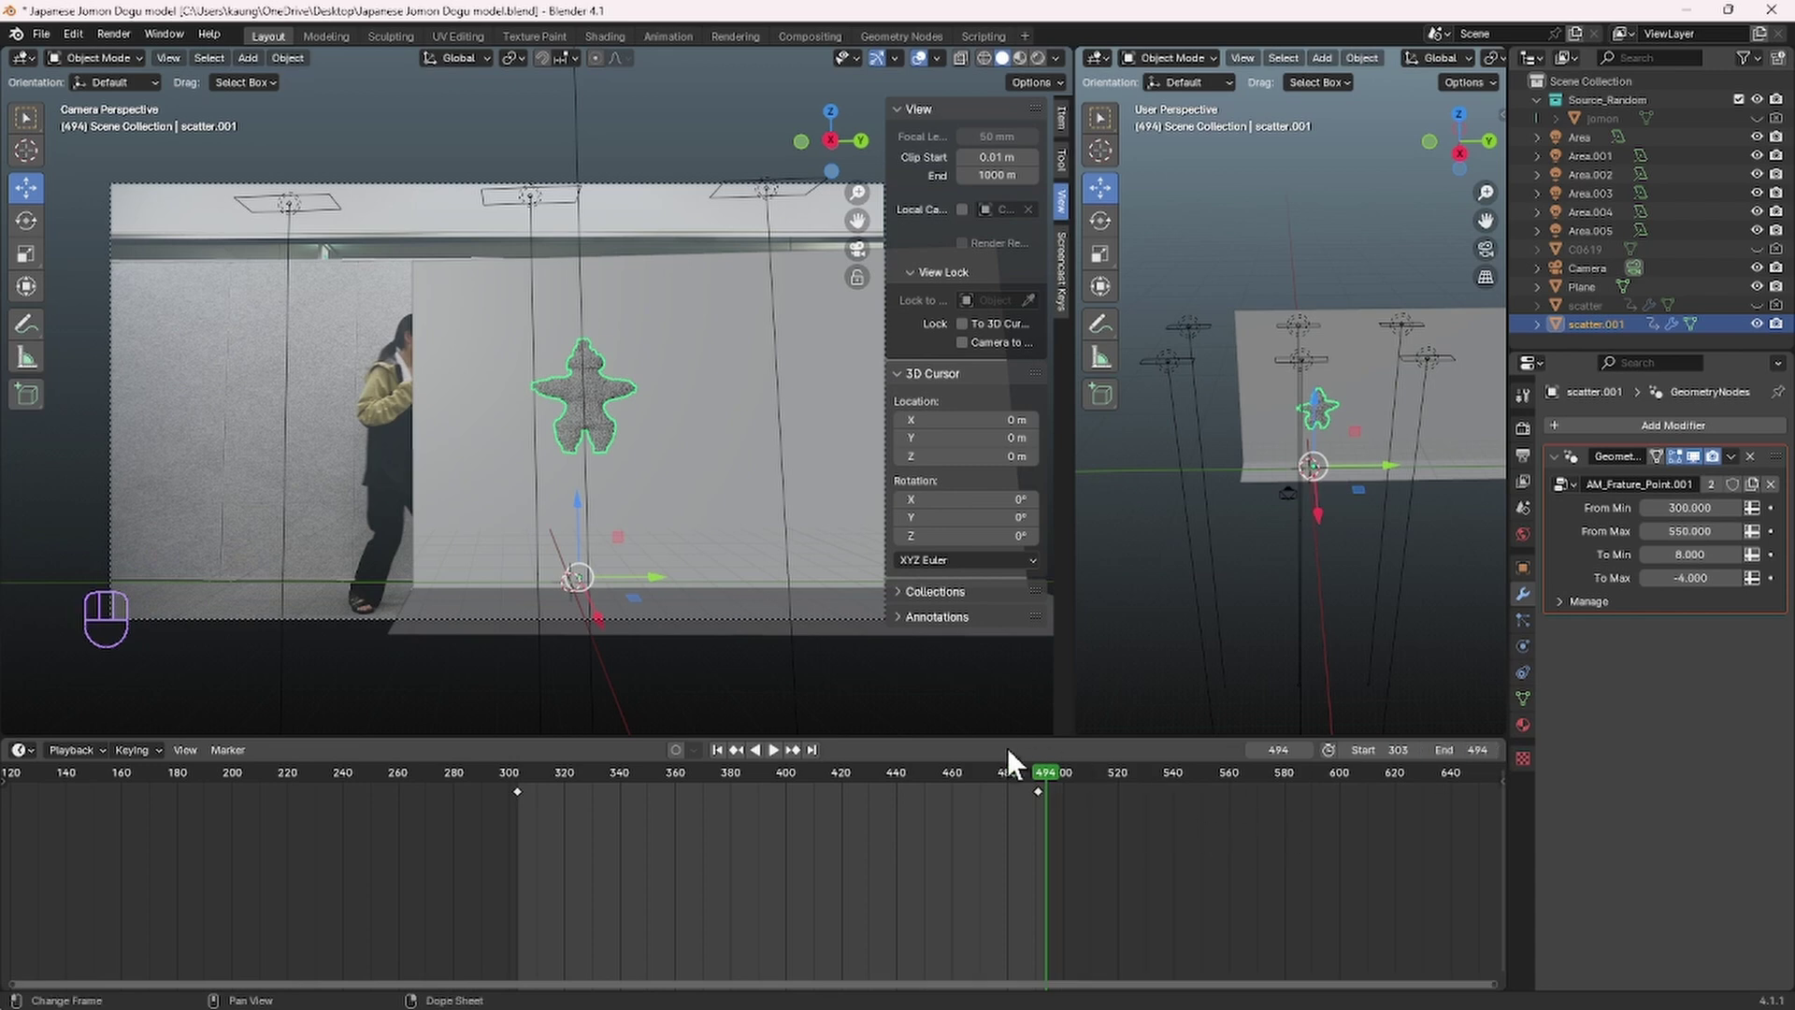
Step: Deselect the duplicate, scrub through the shortened frame range to check the reassembly, and save the file
drag(1038, 776, 776, 730)
click(749, 700)
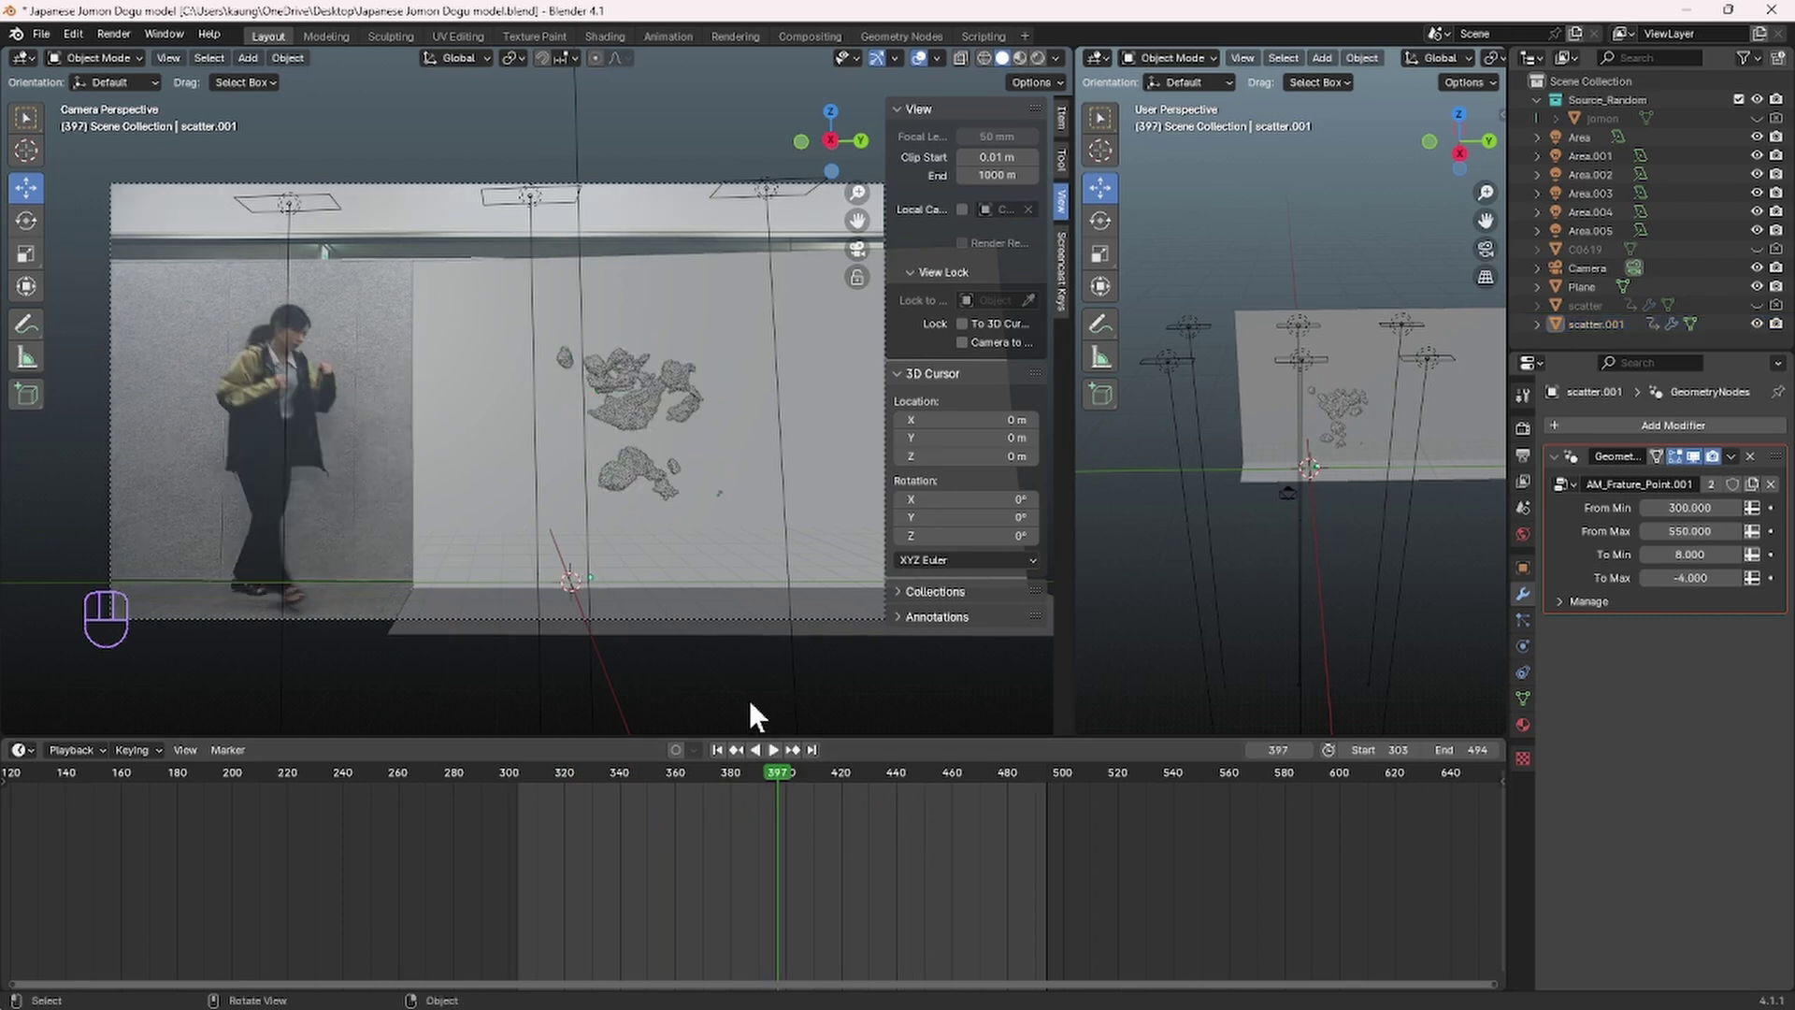
drag(575, 773, 1030, 788)
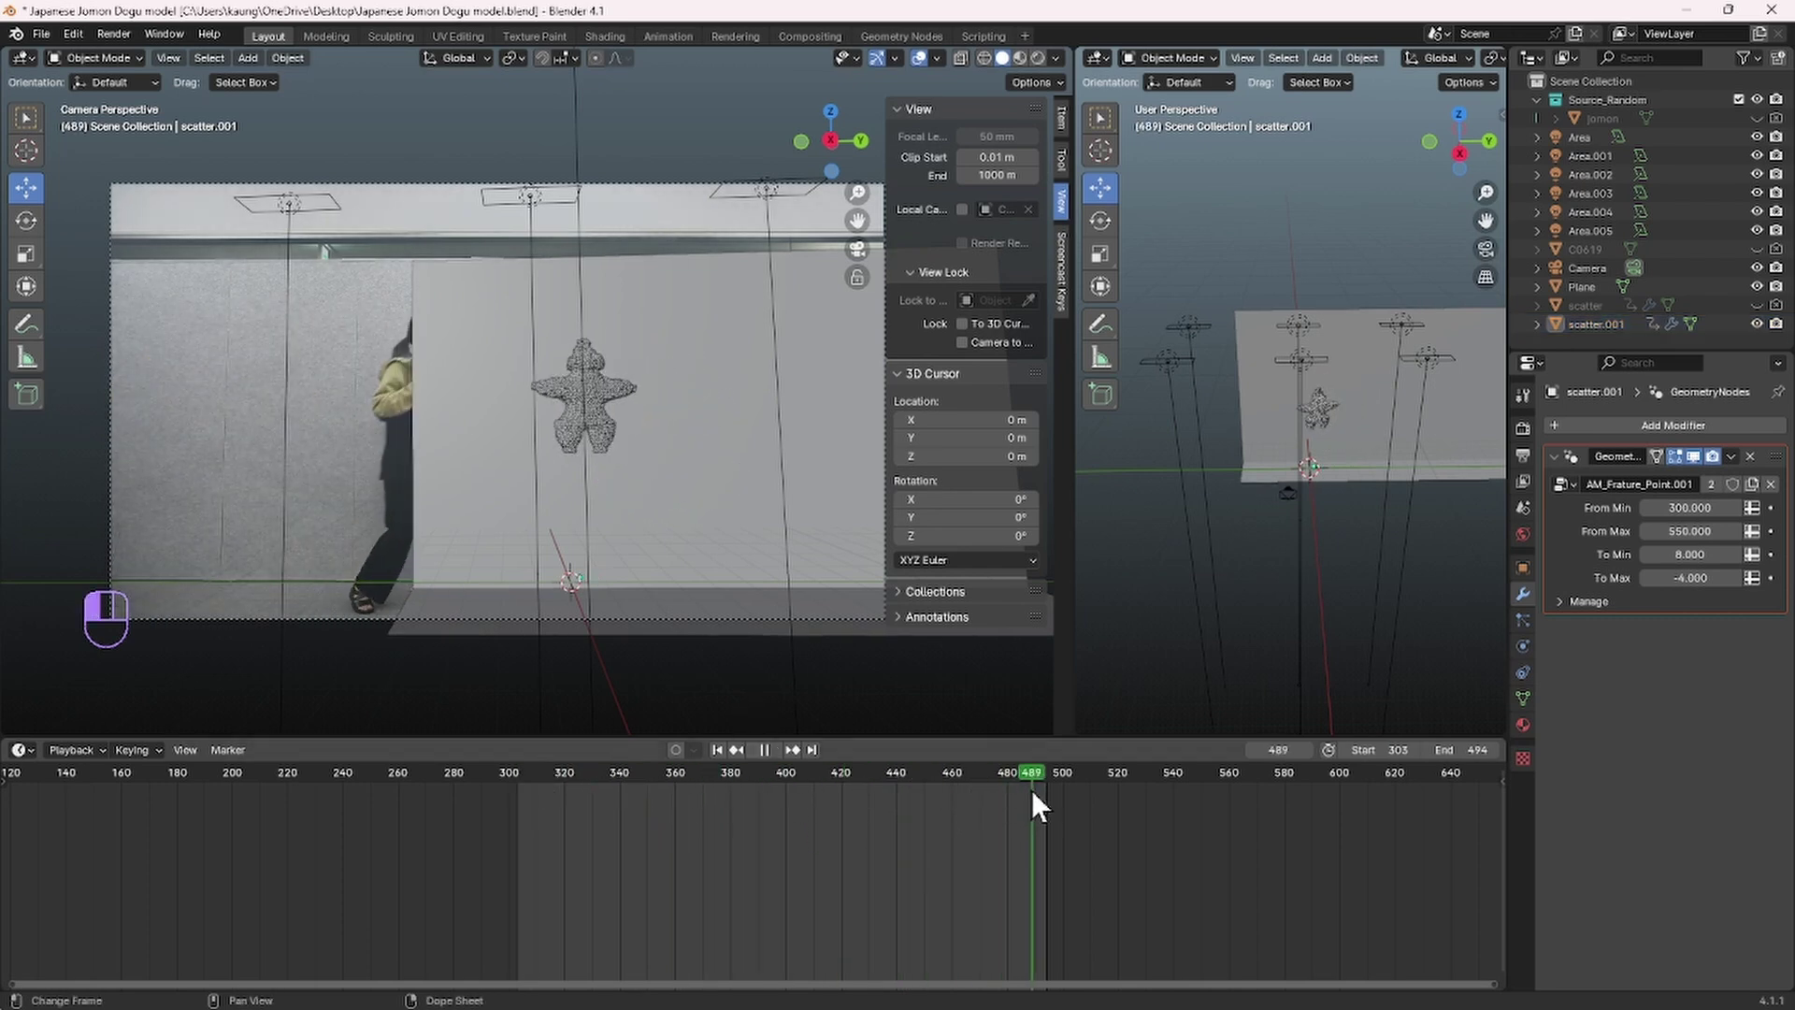
key(ctrl+s)
Step: Set the render output to a new Desktop folder named Combining png and render the animation
click(1523, 453)
scroll(1649, 813, down, 2)
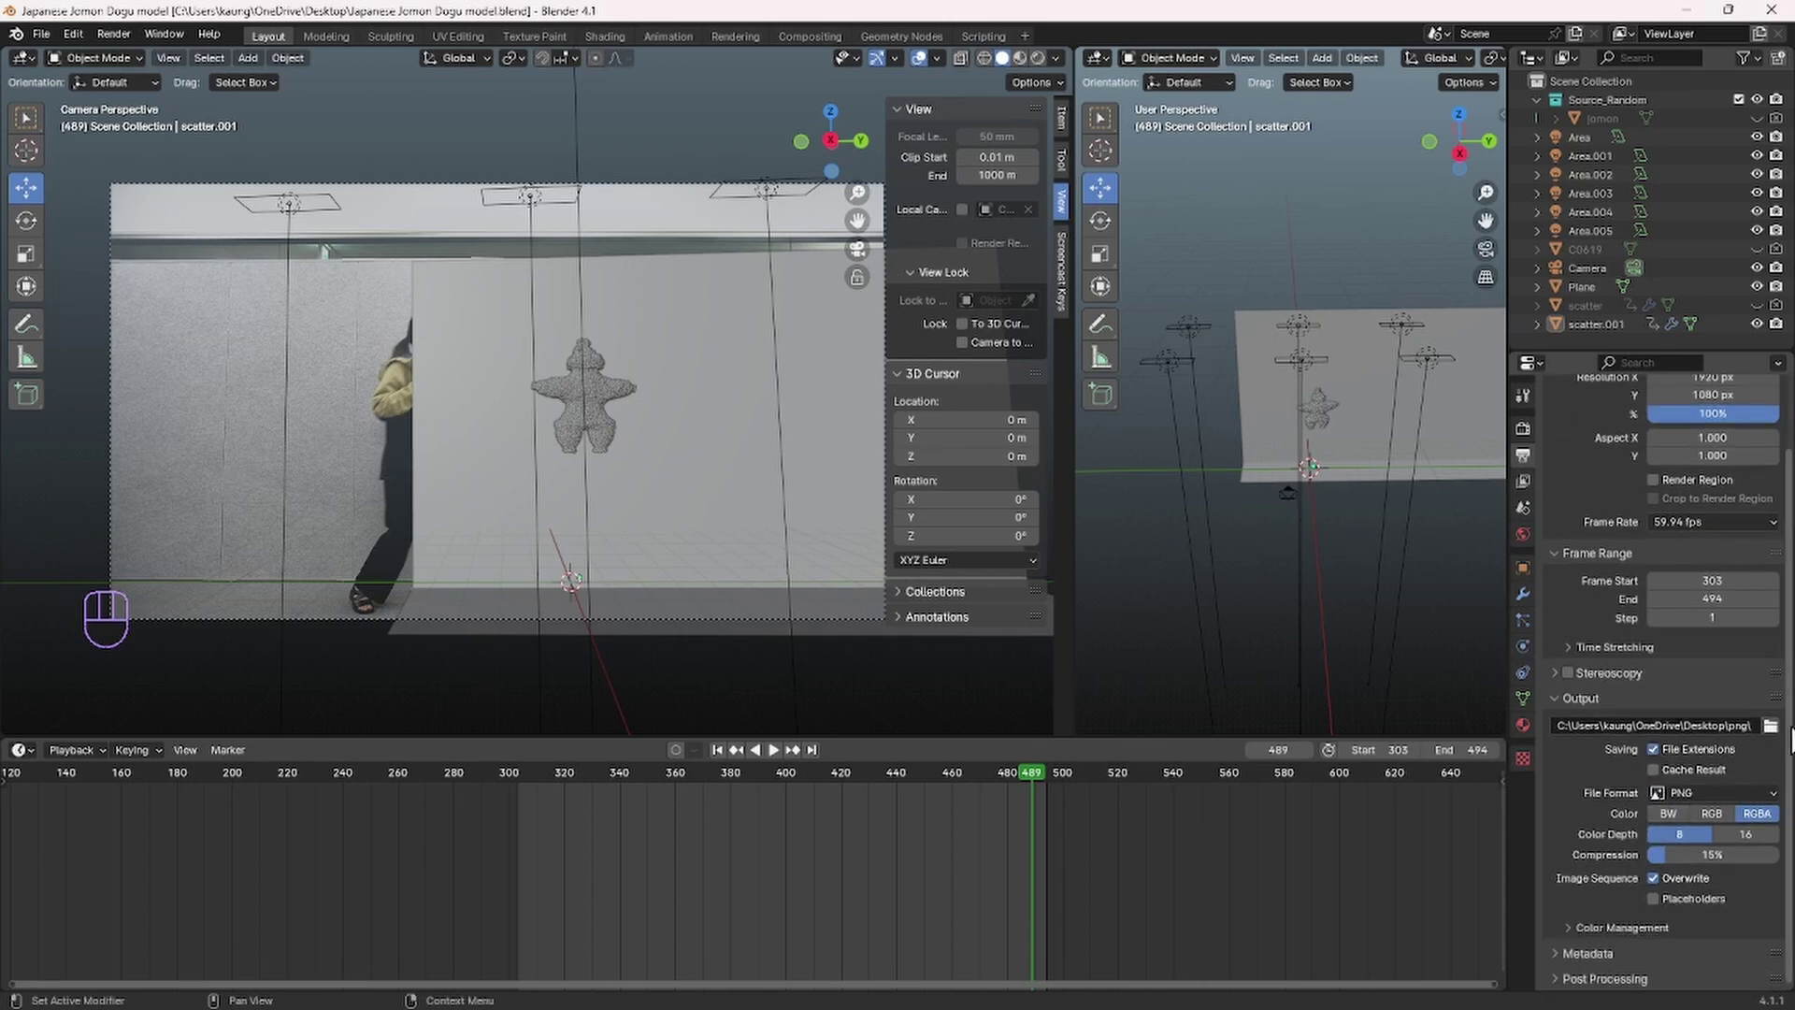
click(1767, 729)
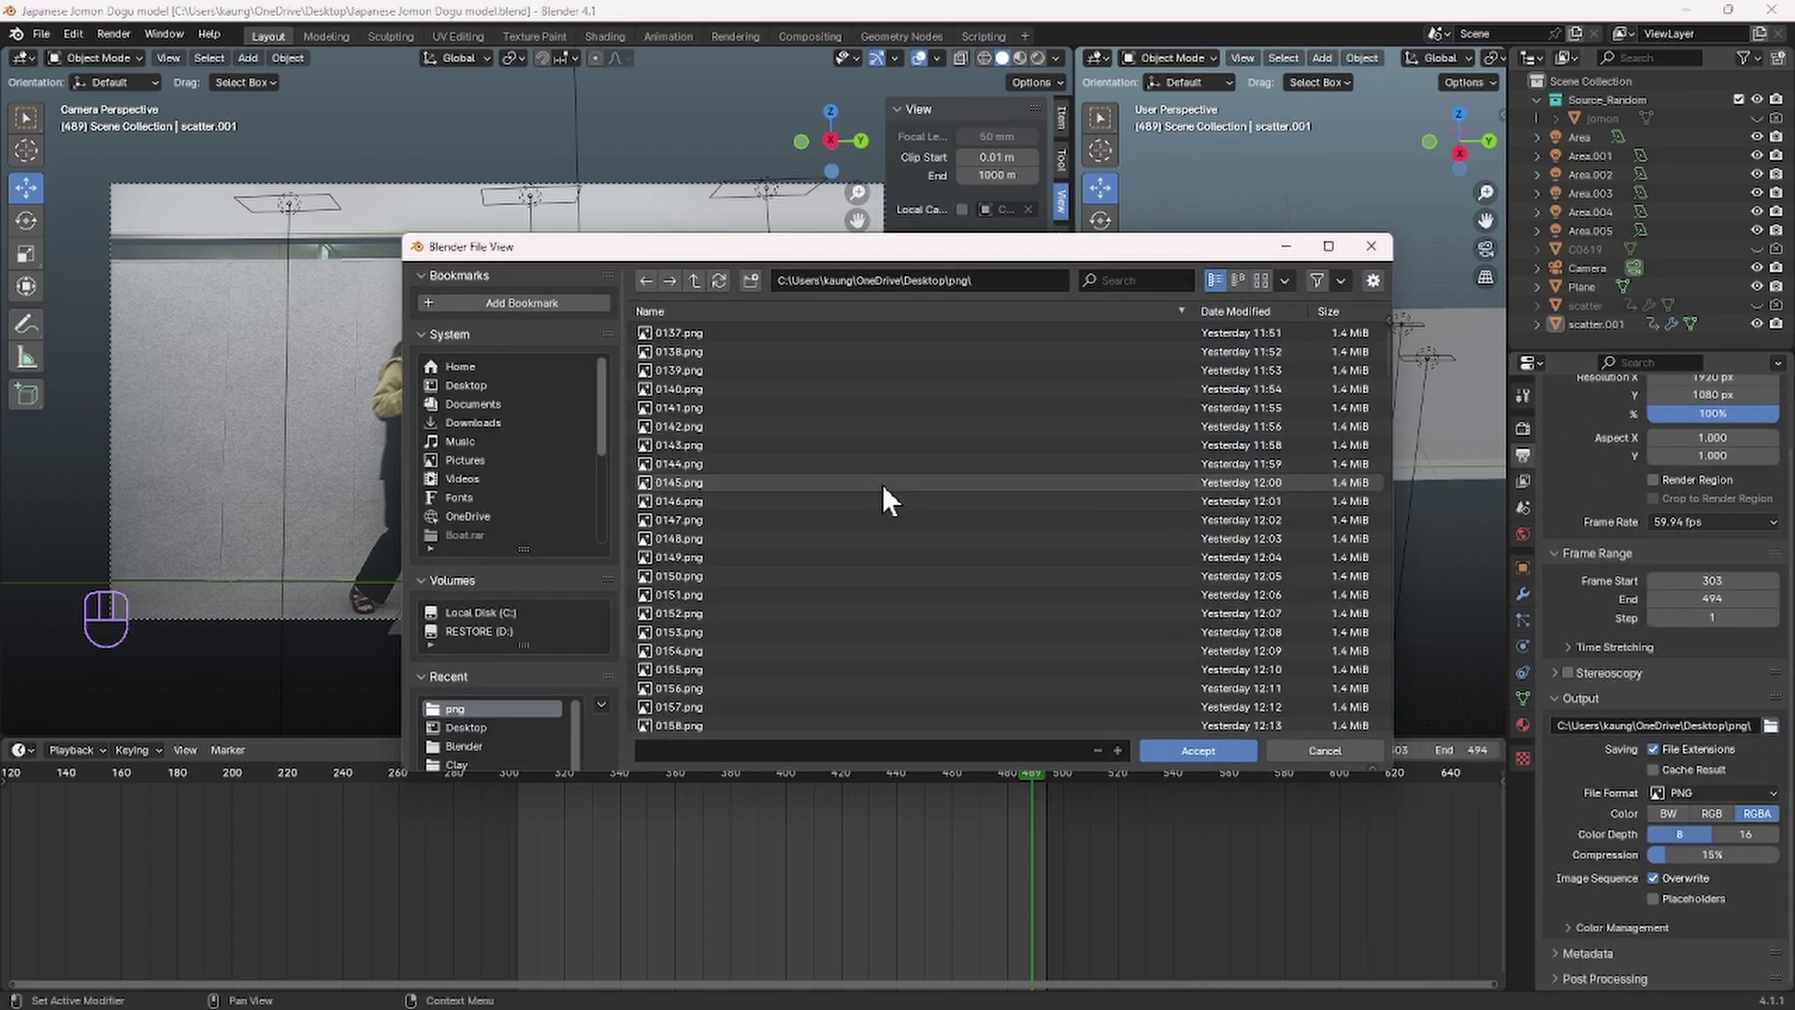
click(690, 282)
click(751, 281)
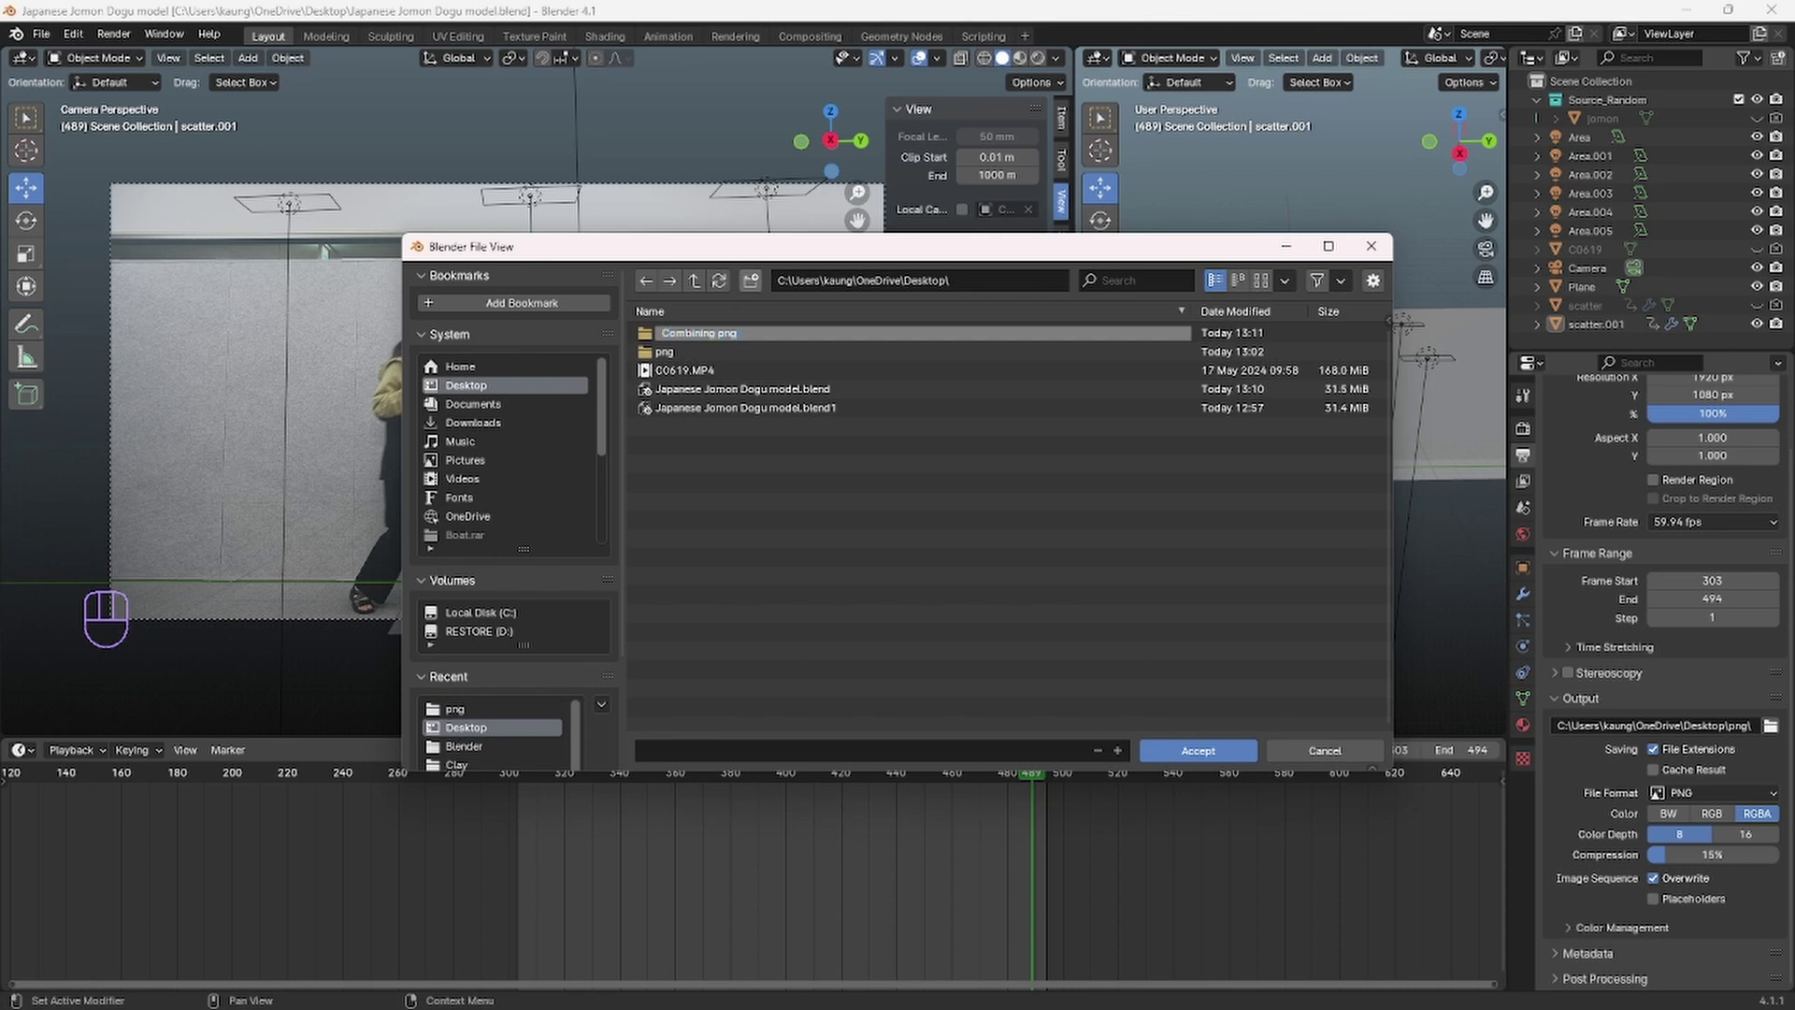
double_click(770, 330)
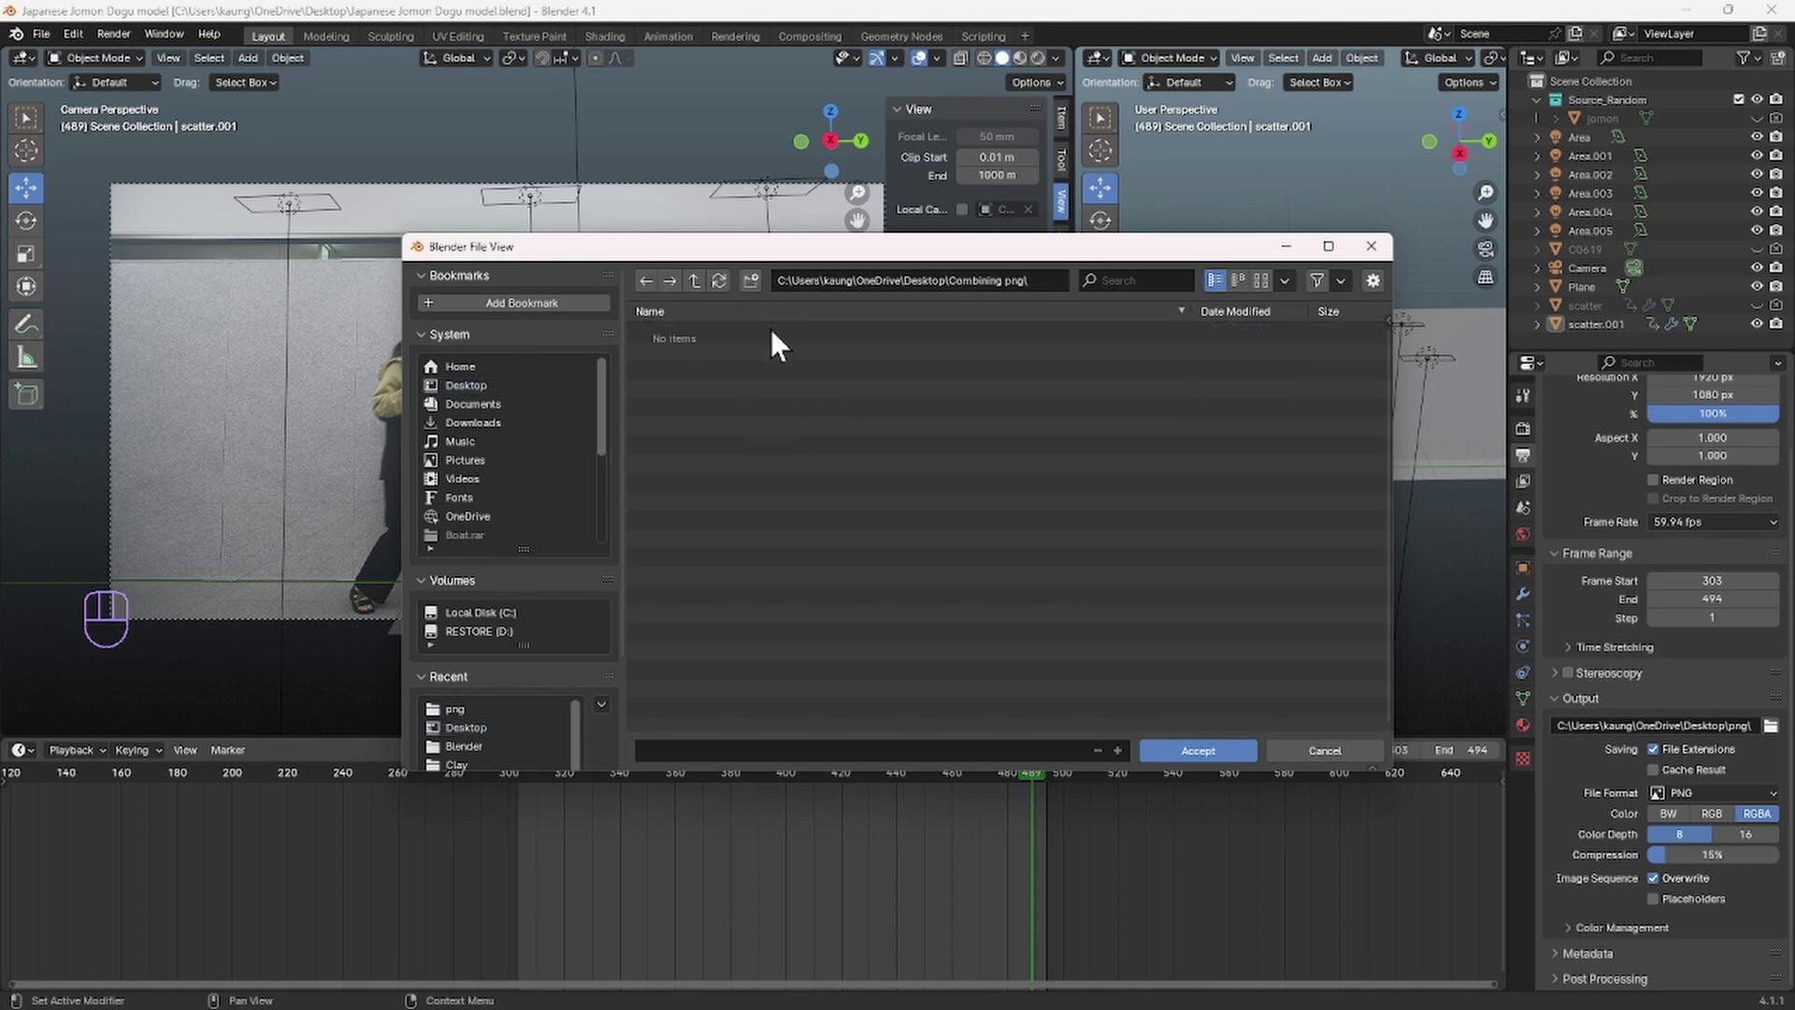
click(1197, 751)
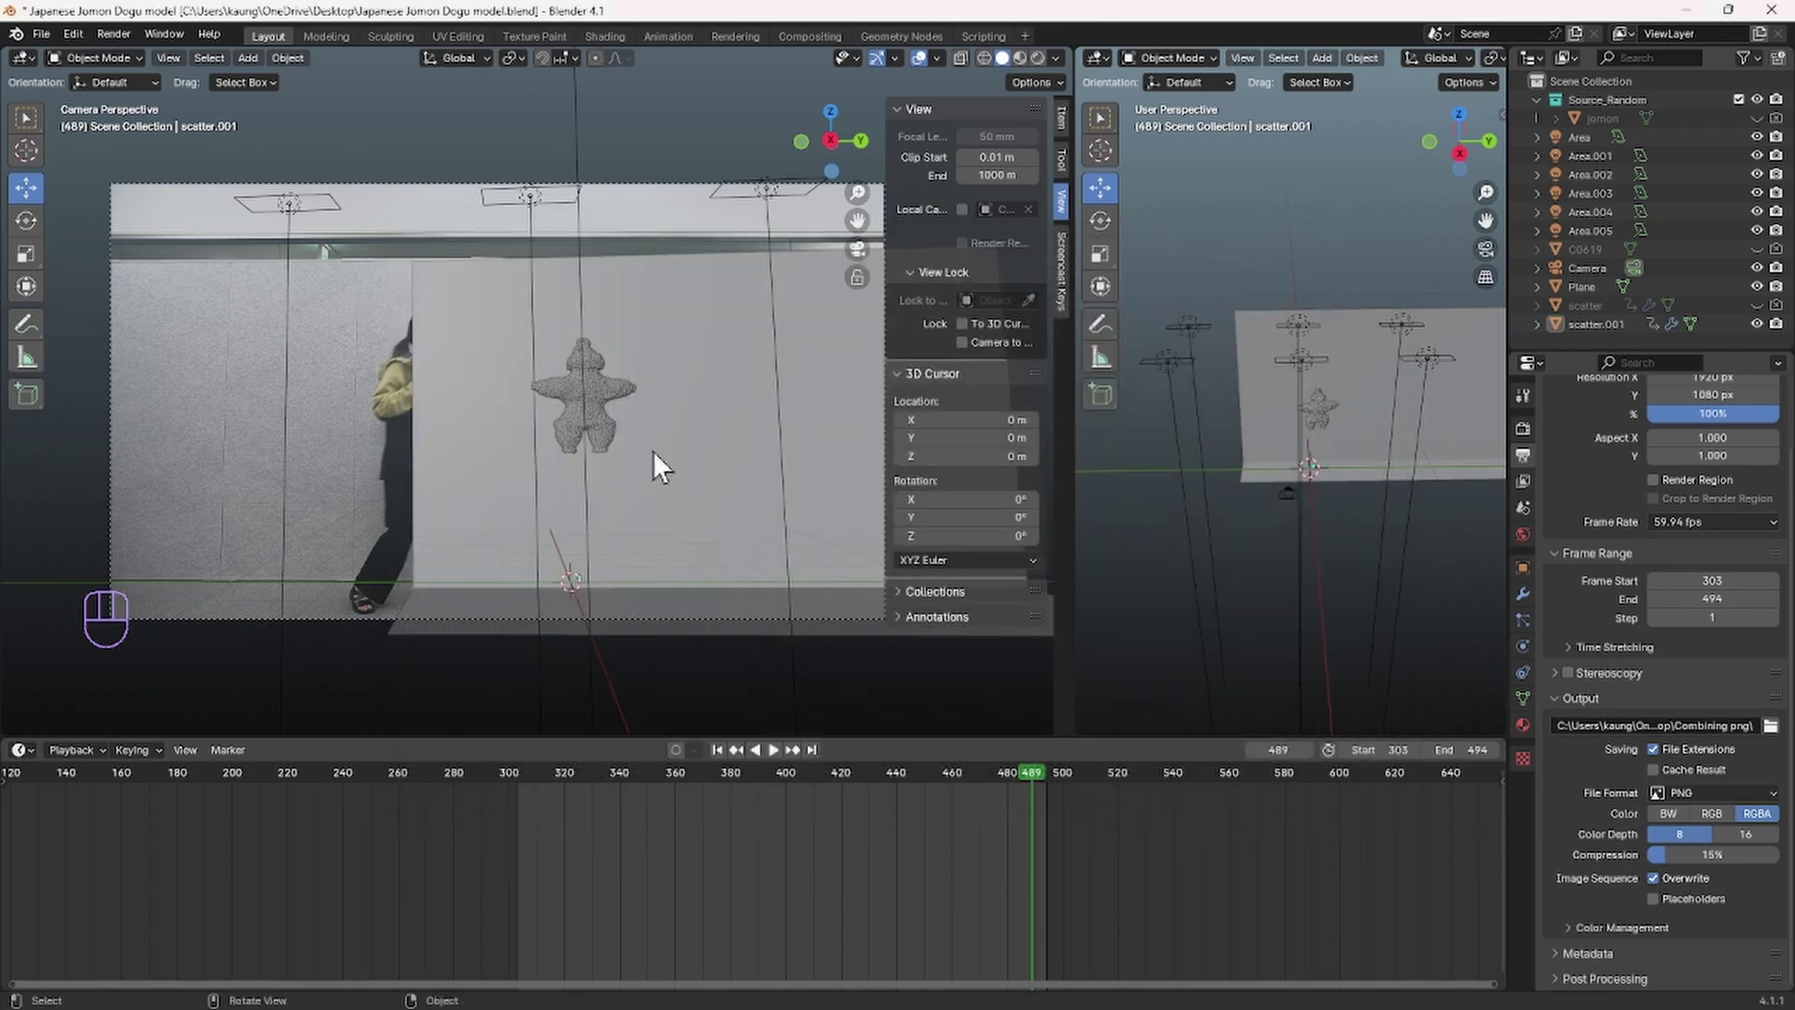
key(ctrl+F12)
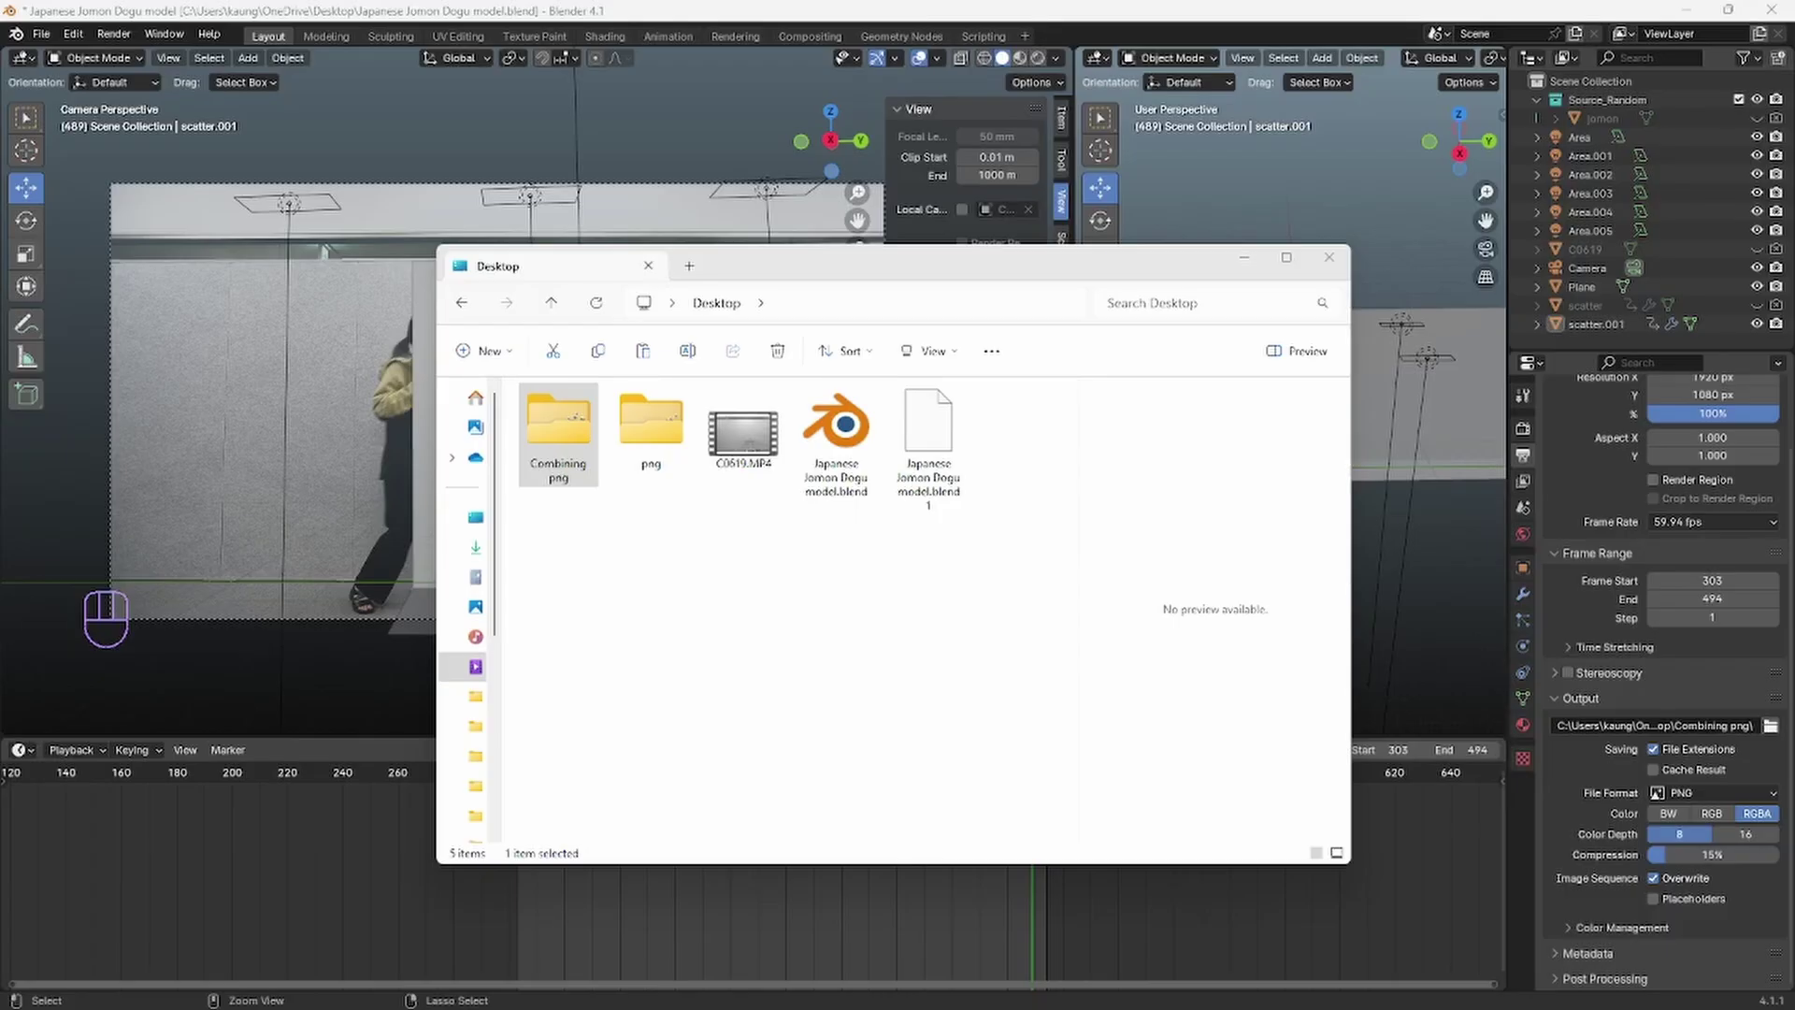
Step: Switch to File Explorer and look through the rendered frames in the Combining png folder
double_click(564, 472)
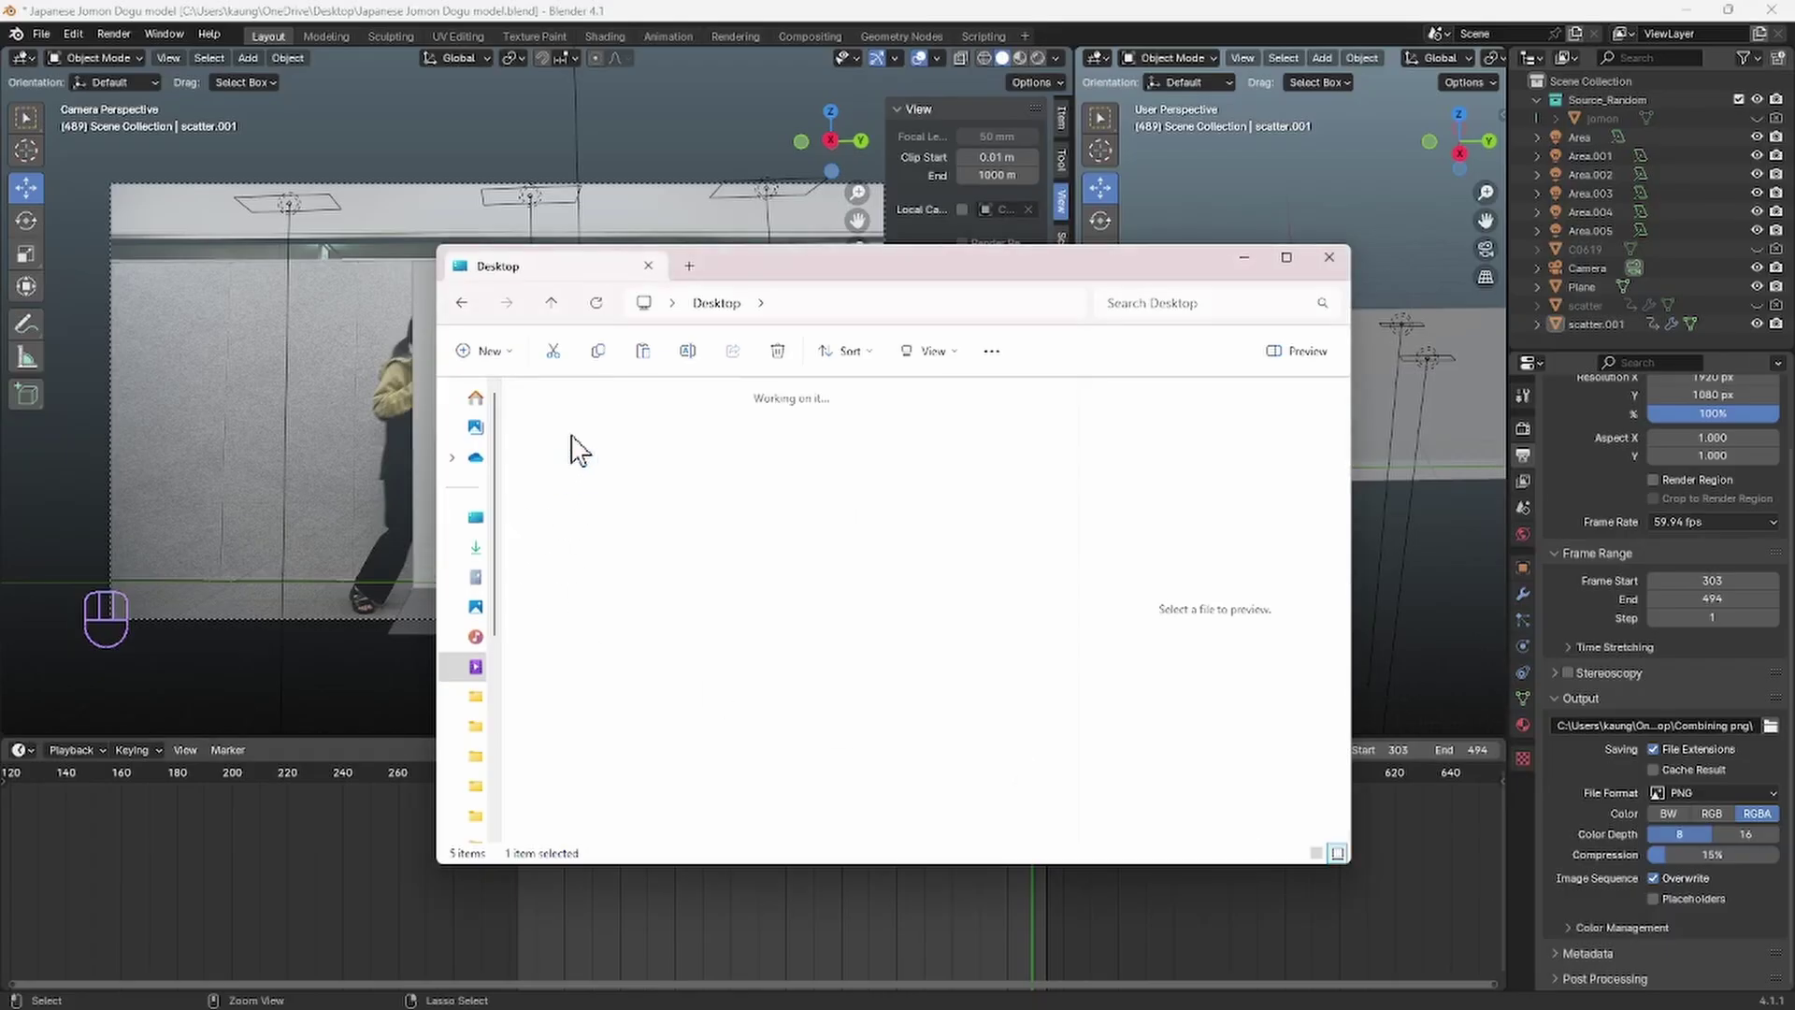
click(542, 448)
scroll(712, 525, down, 15)
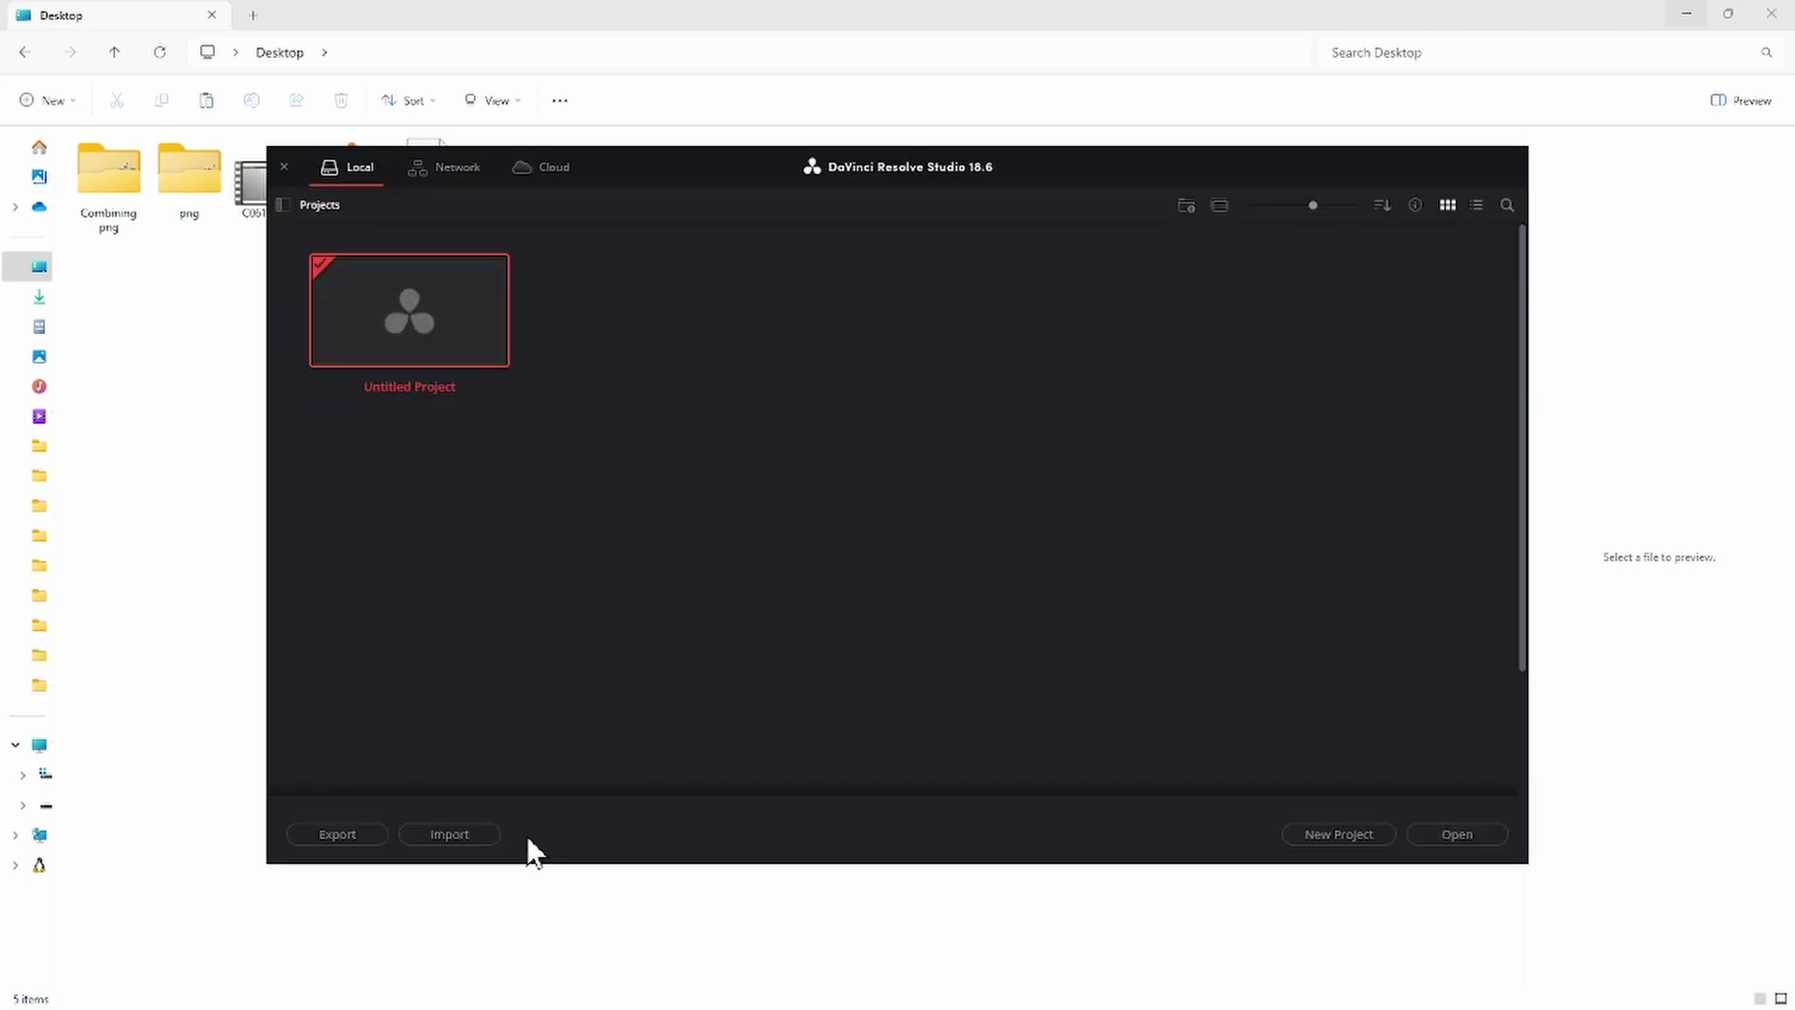
Step: Open Untitled Project in DaVinci Resolve and place C0619.MP4 at the start of a new edit timeline, keeping the project frame rate
double_click(432, 309)
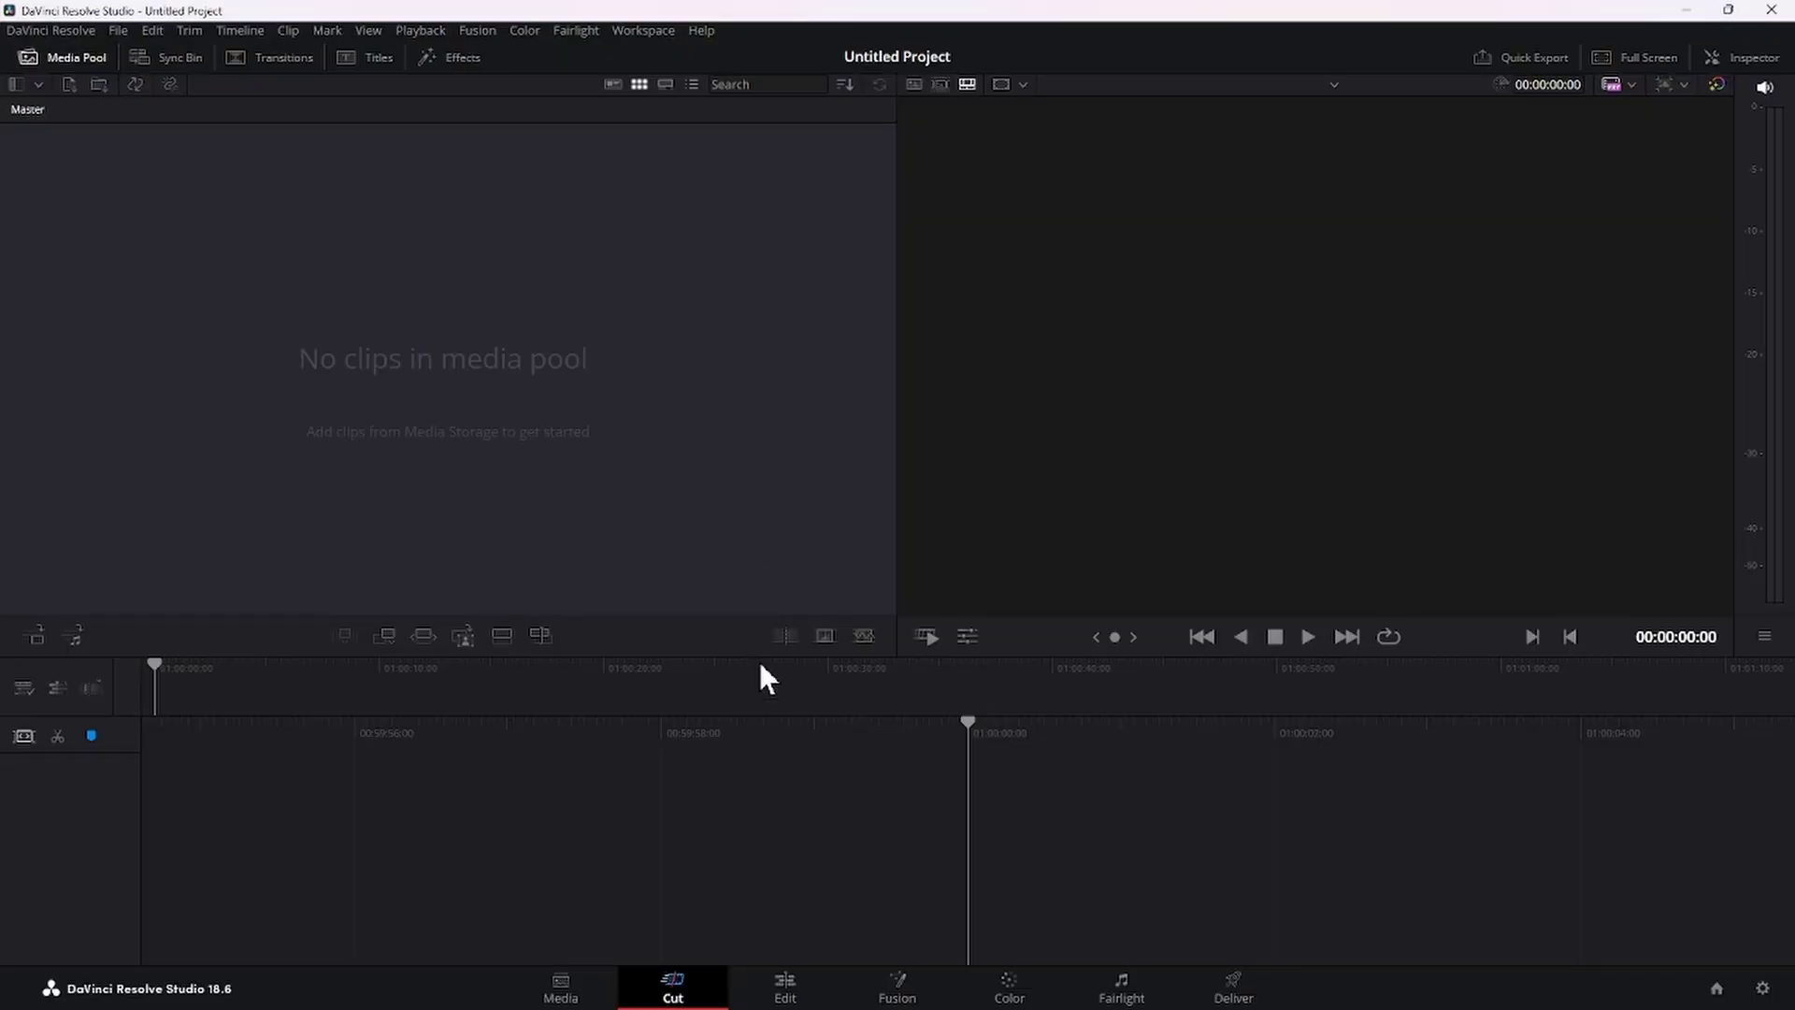
click(785, 988)
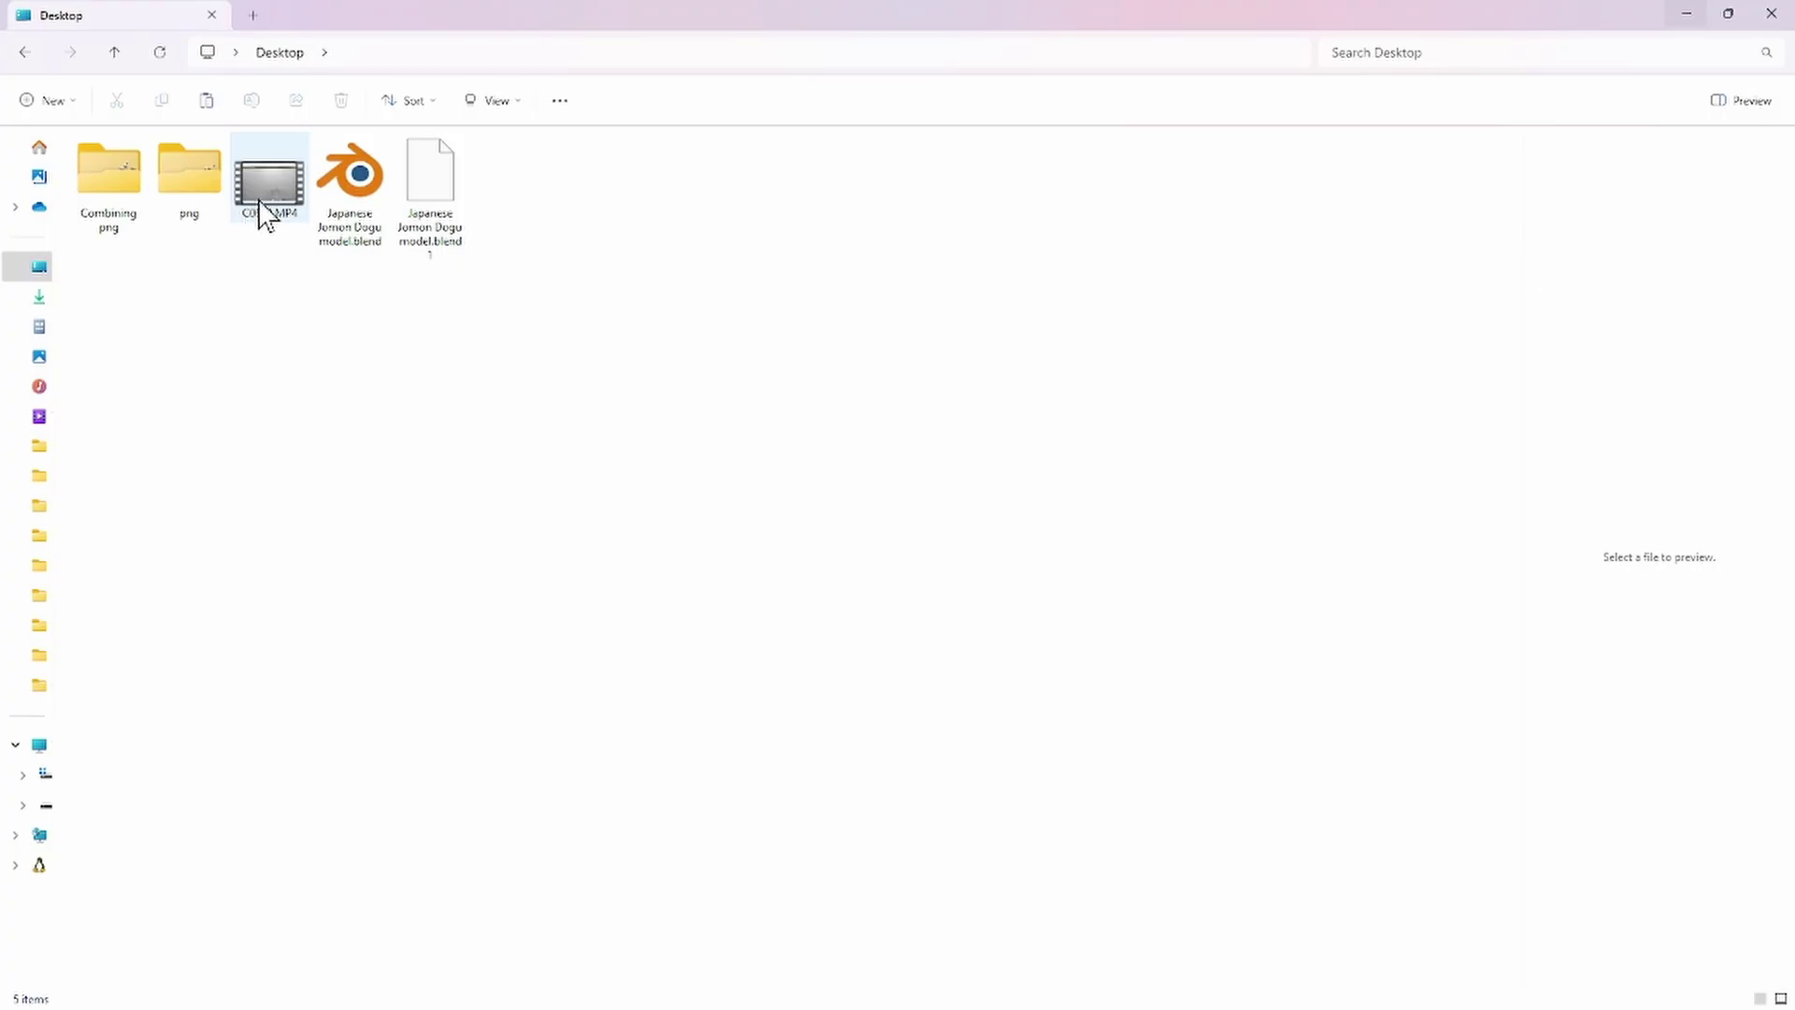
click(260, 201)
drag(276, 185, 597, 819)
key(alt+Tab)
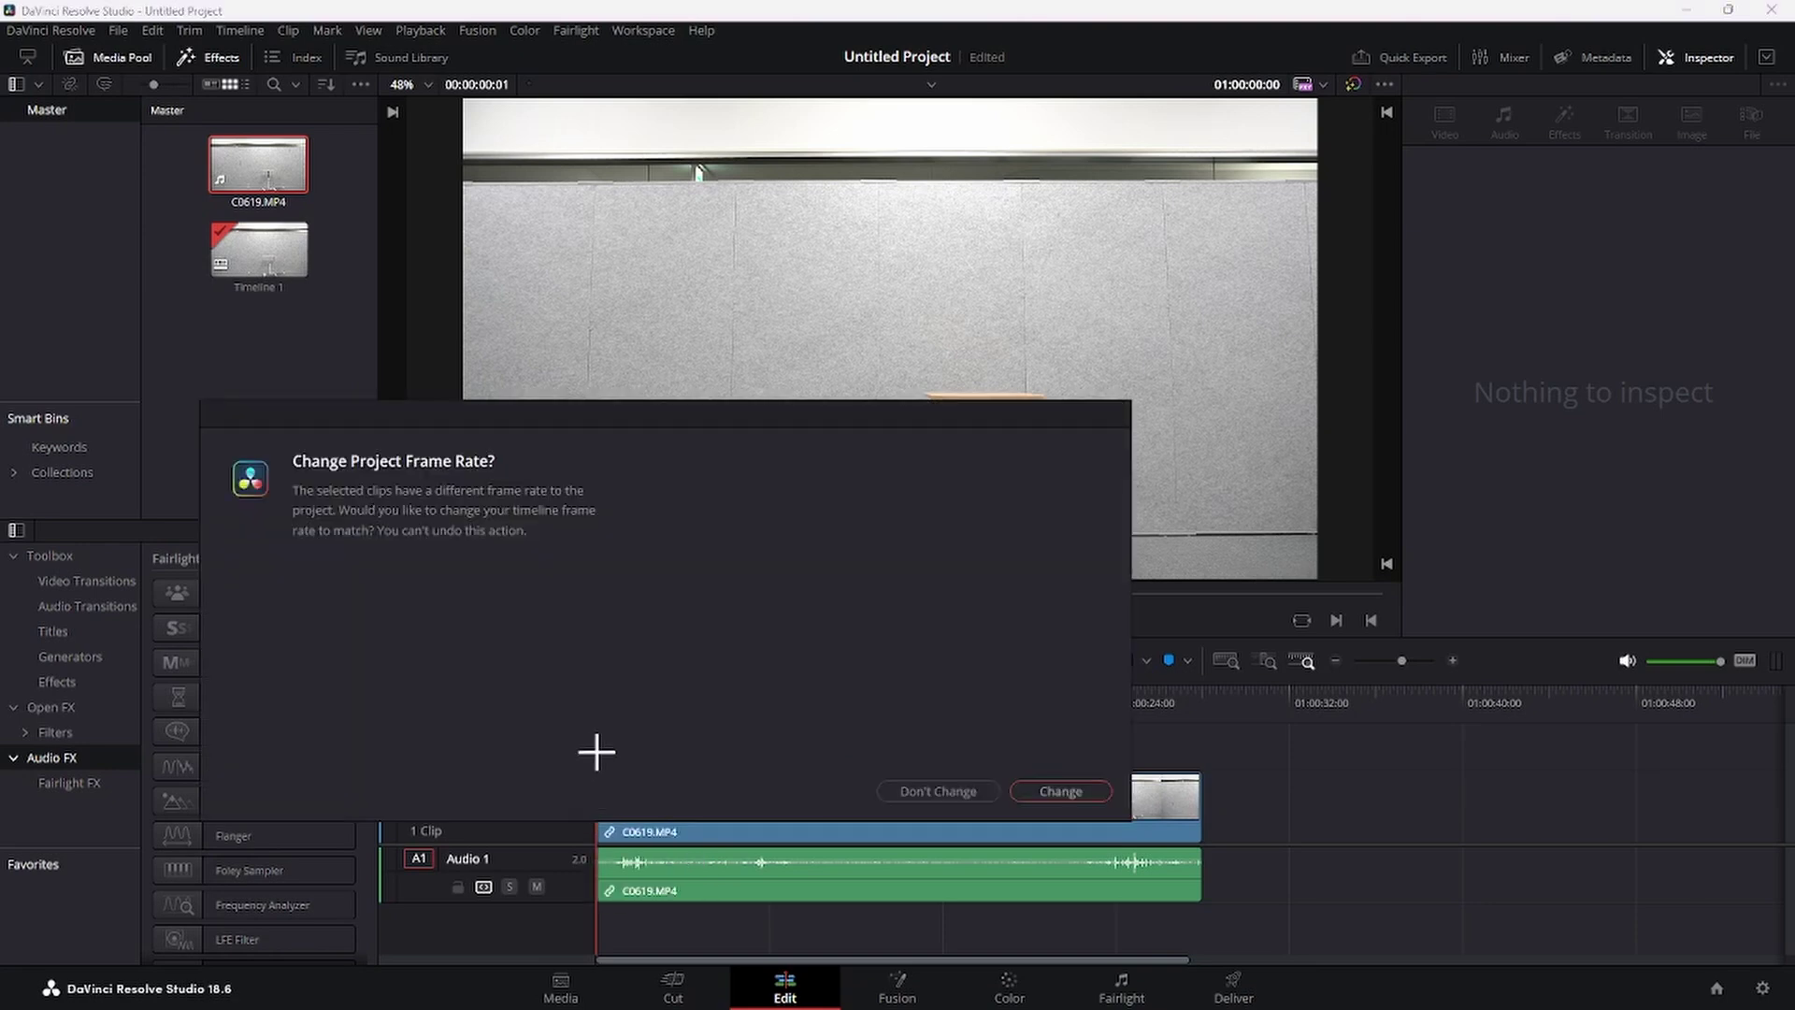
click(937, 790)
Step: Trim the opening and the end of C0619.MP4 so the clip runs from the timeline's start to 01:00:18:00
drag(620, 698, 688, 734)
drag(694, 812, 737, 806)
drag(596, 697, 985, 739)
drag(1108, 804, 985, 806)
mouse_move(986, 710)
mouse_down()
mouse_move(811, 727)
mouse_move(983, 733)
mouse_up()
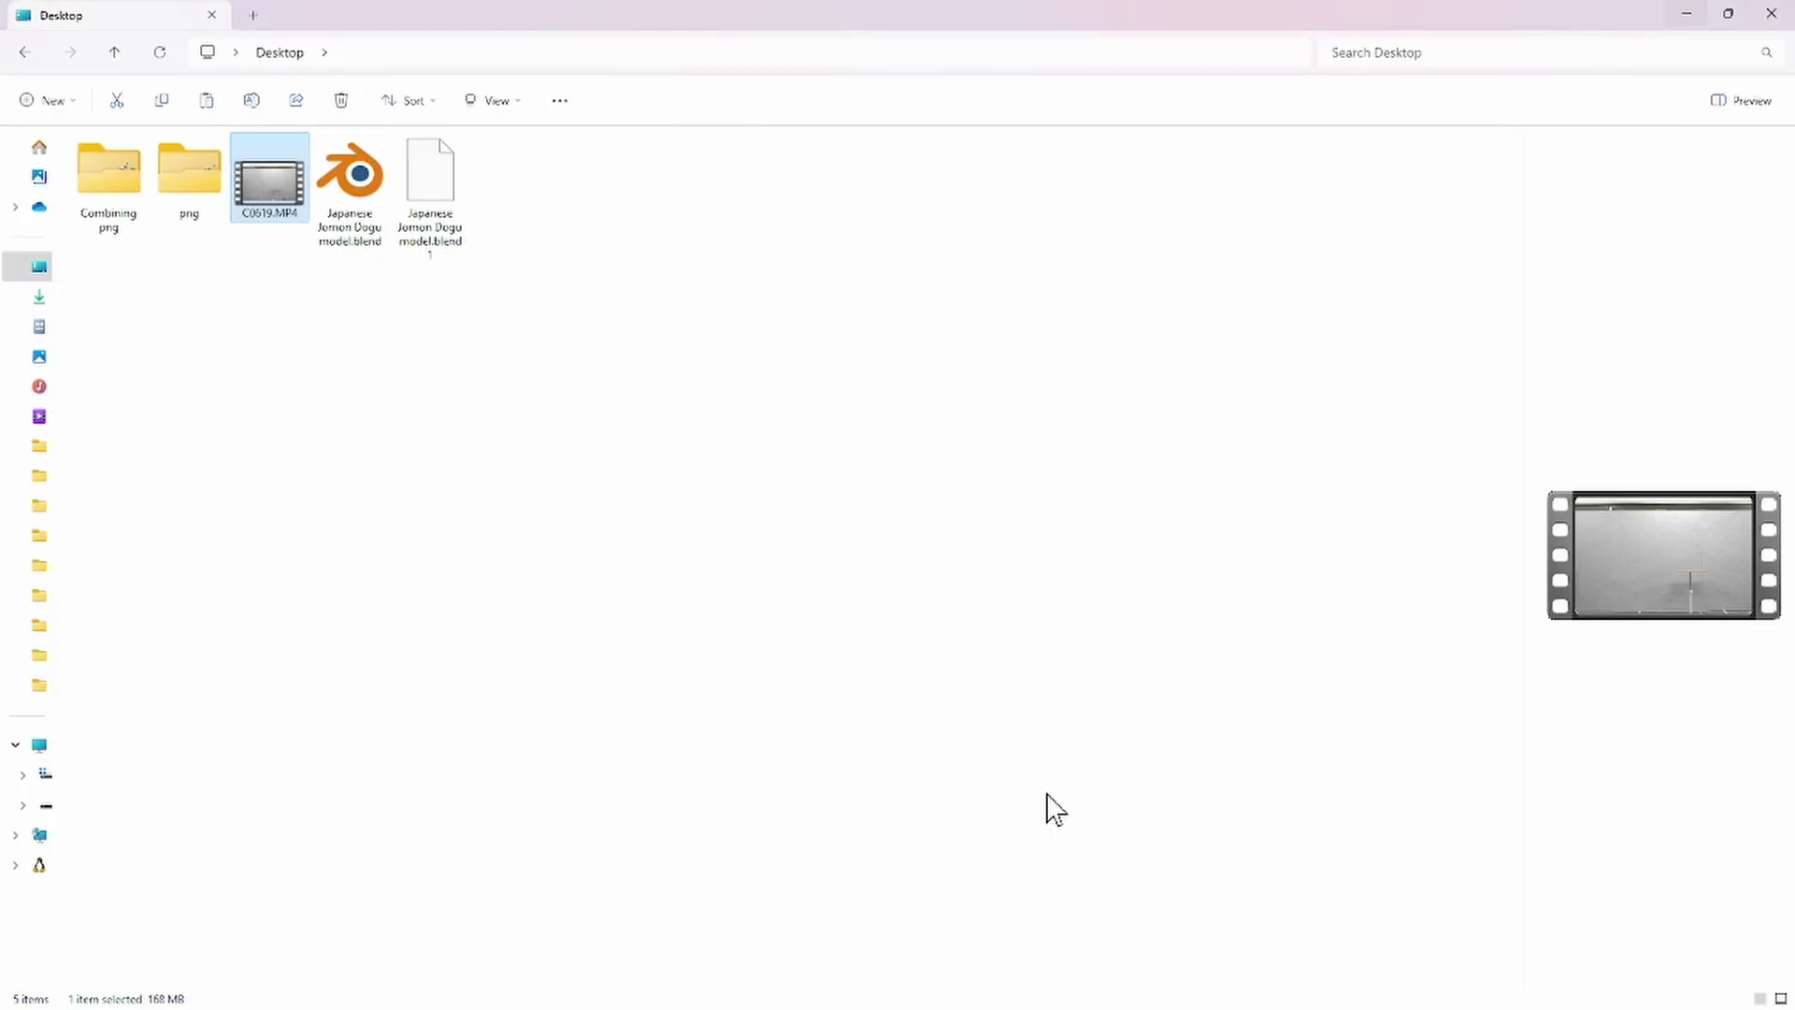
Step: Add all frames of the png folder as the image sequence [0137-0332].png on a track above C0619.MP4
click(181, 183)
double_click(193, 215)
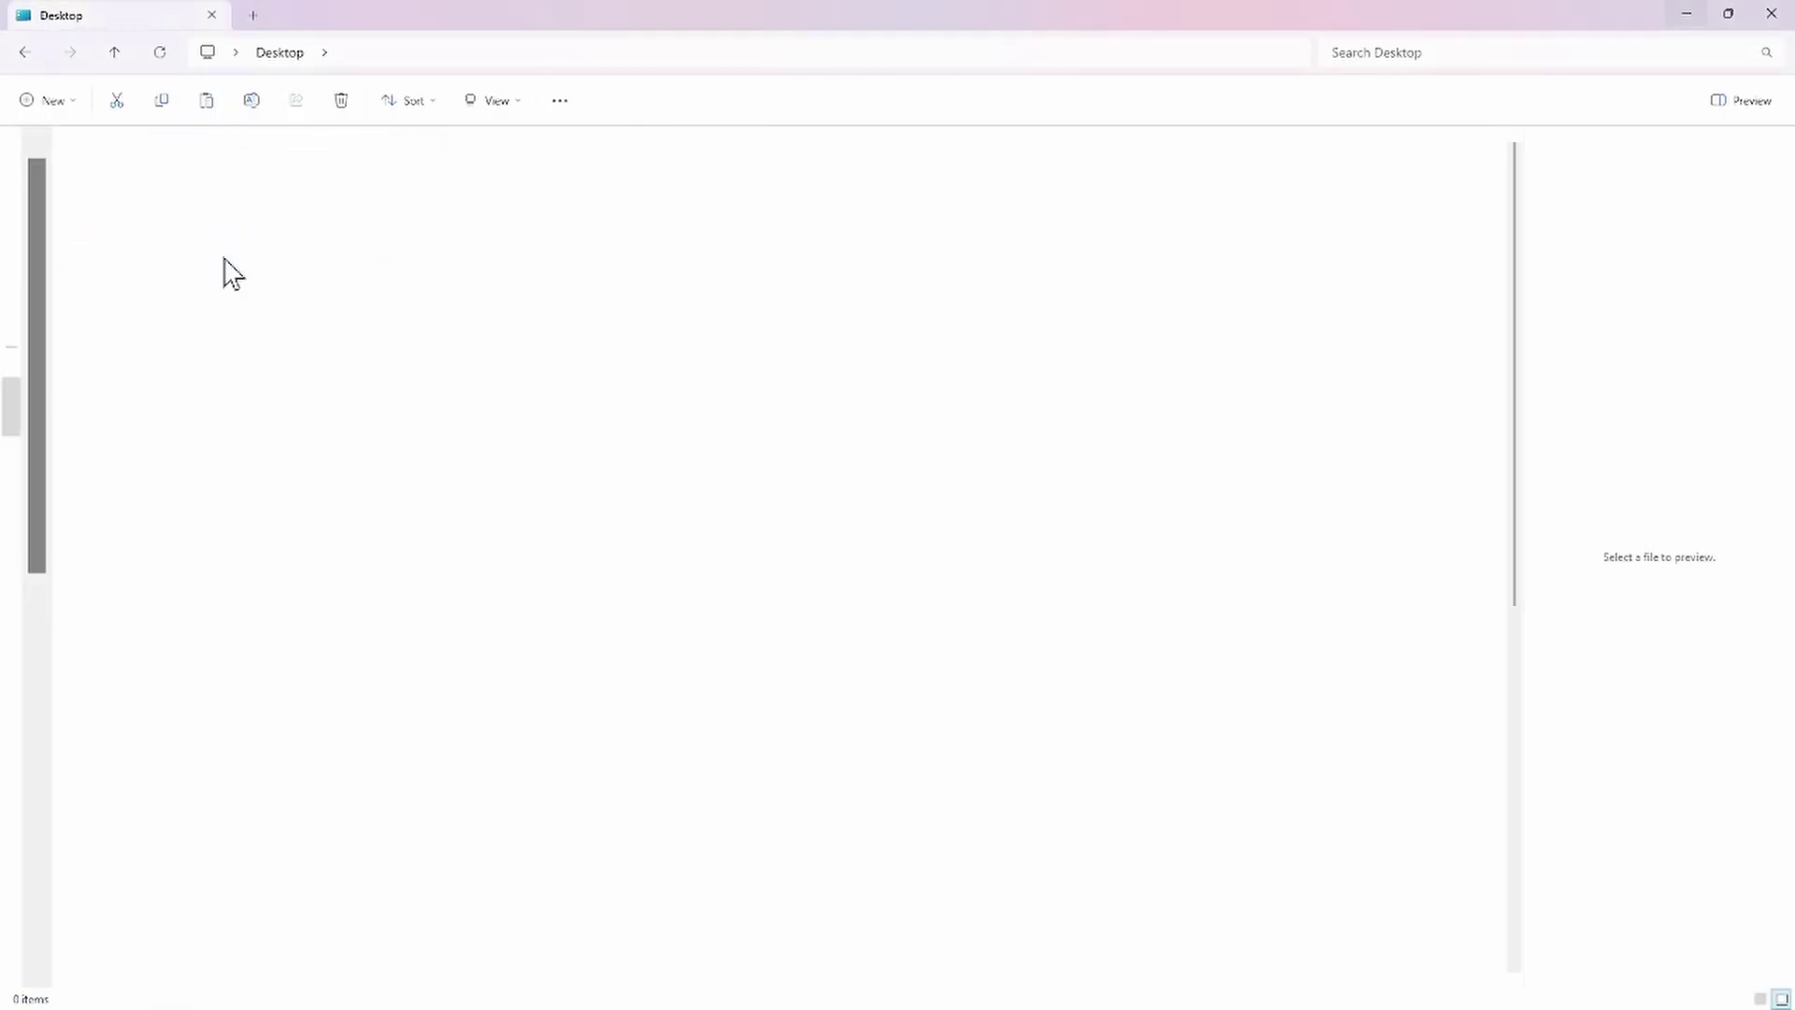
scroll(591, 558, down, 10)
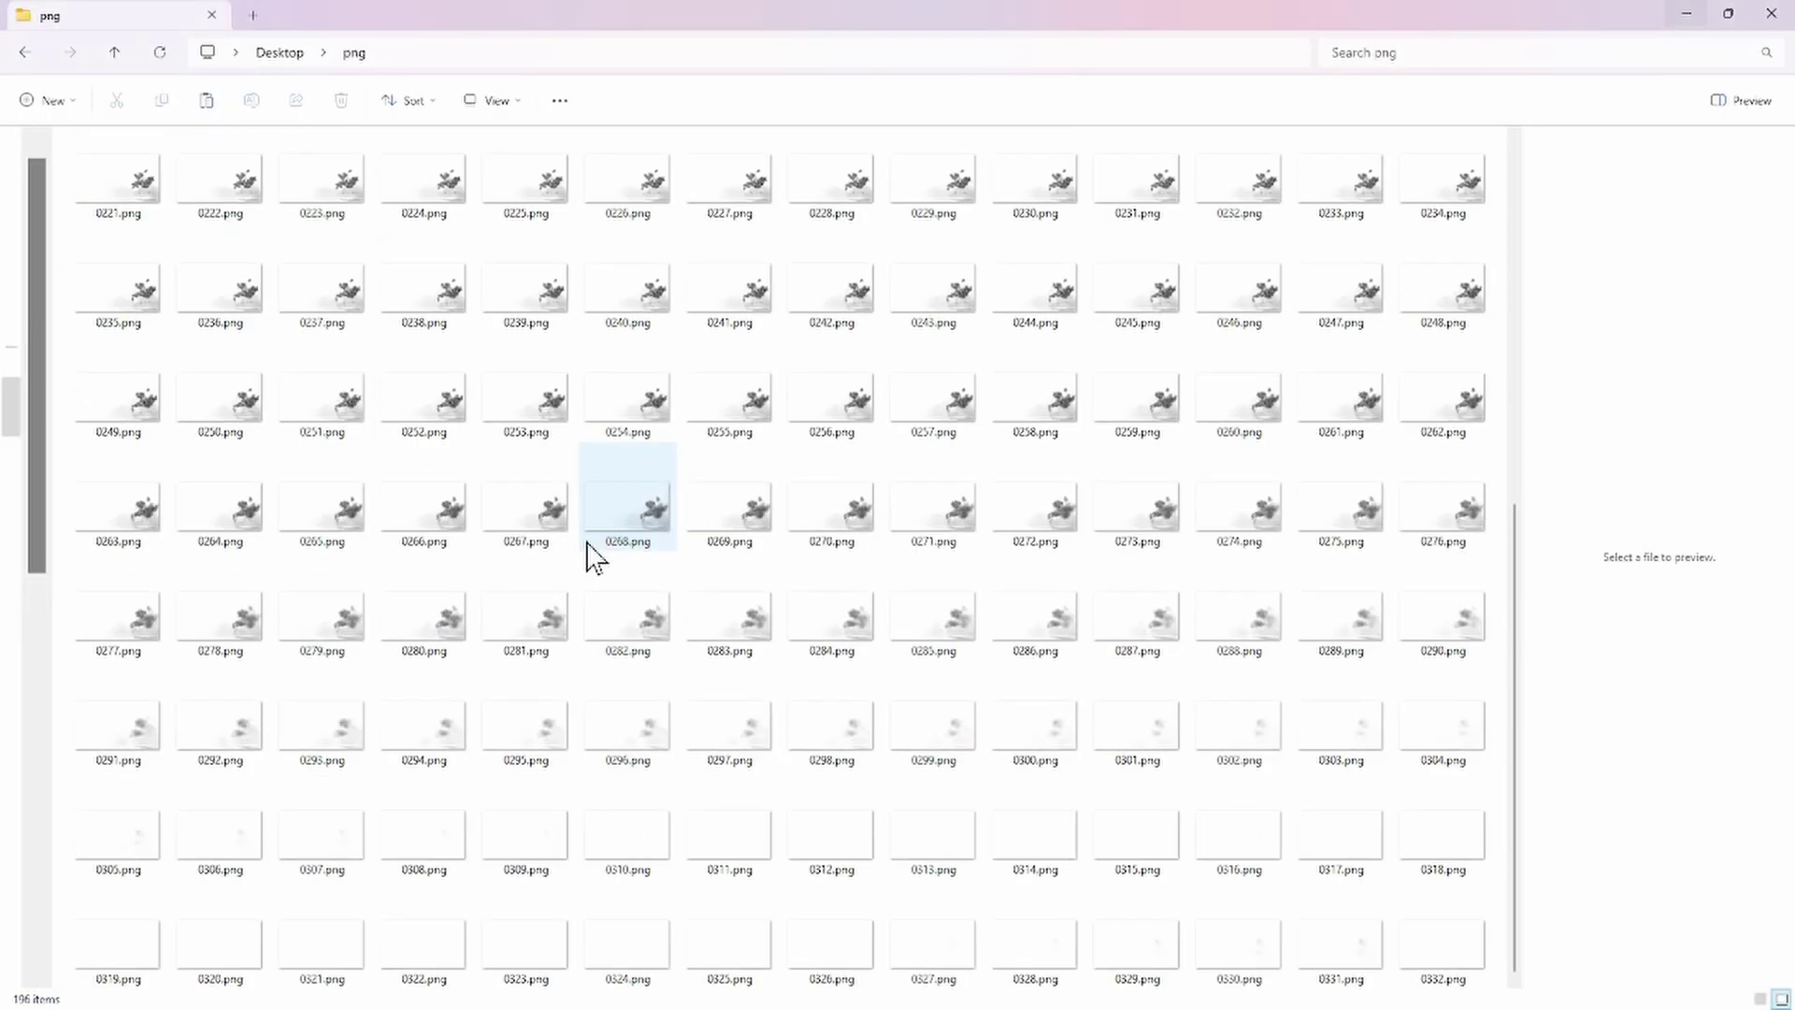
scroll(590, 551, up, 2)
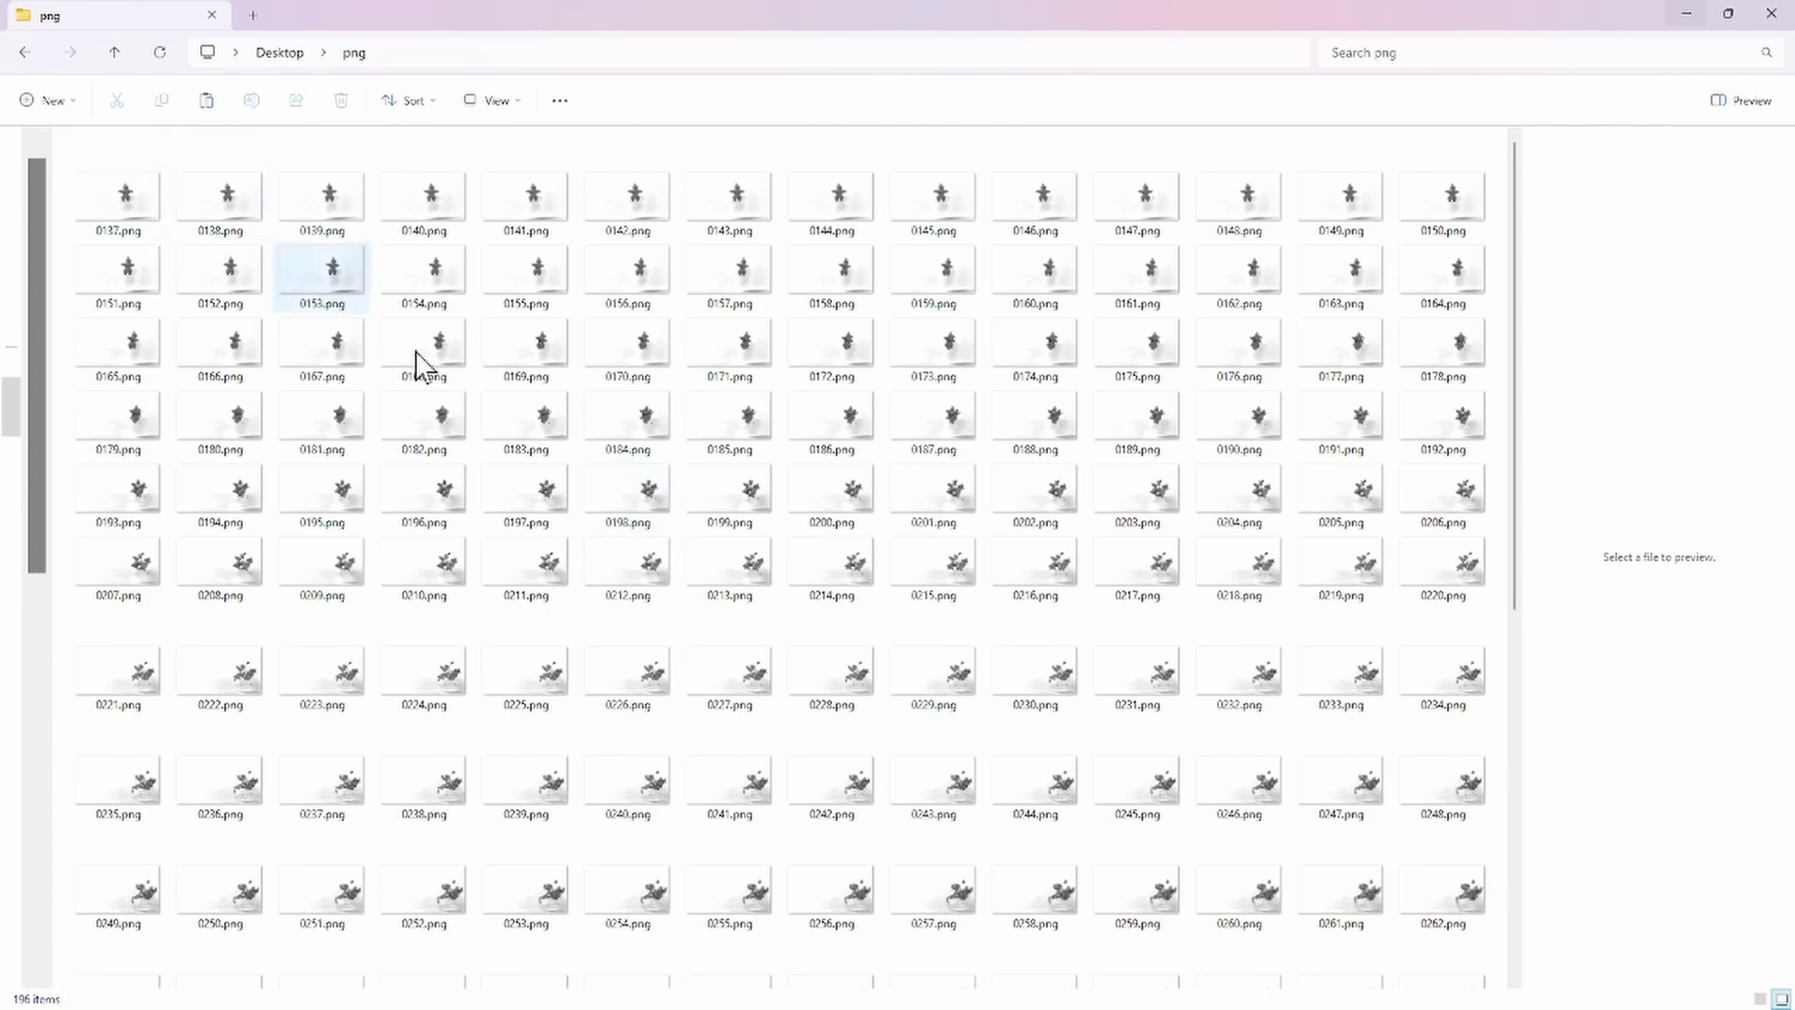
key(ctrl+a)
drag(518, 204, 697, 761)
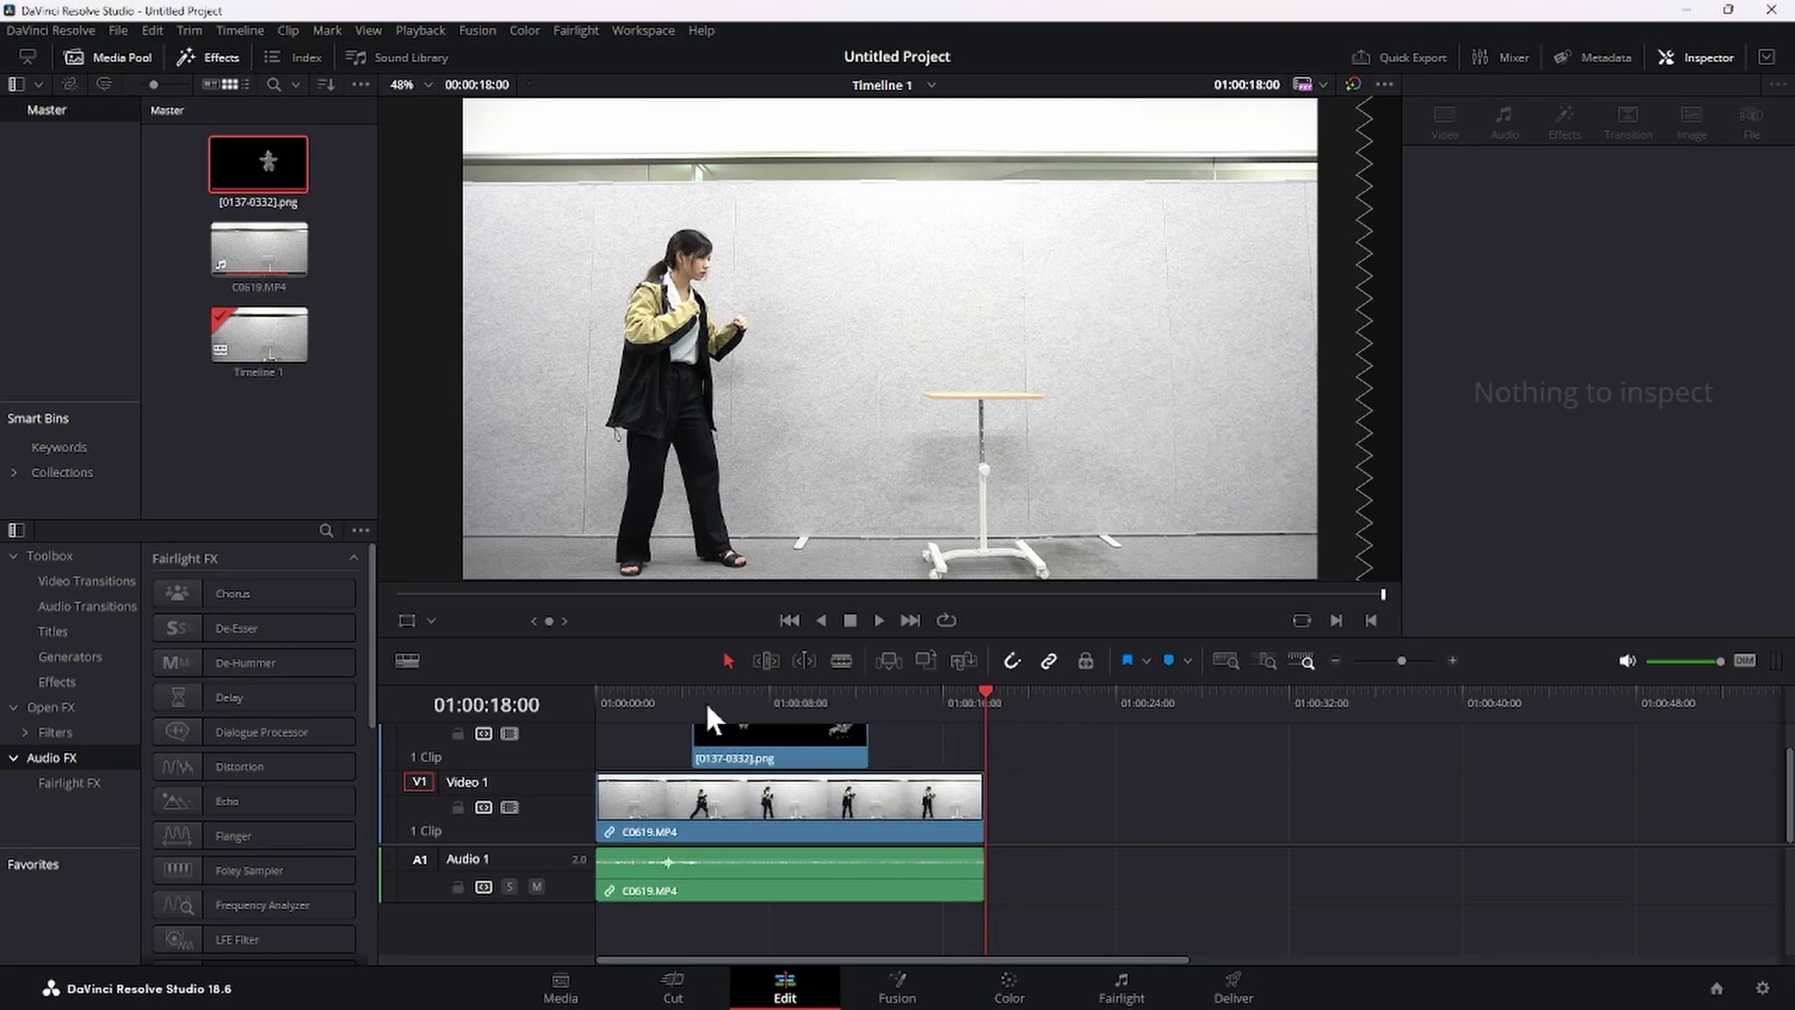
Step: Align the [0137-0332].png clip with the performer's punch by previewing it and shifting its start to 01:00:02:19
mouse_move(697, 696)
mouse_down()
mouse_move(647, 705)
mouse_move(669, 702)
mouse_up()
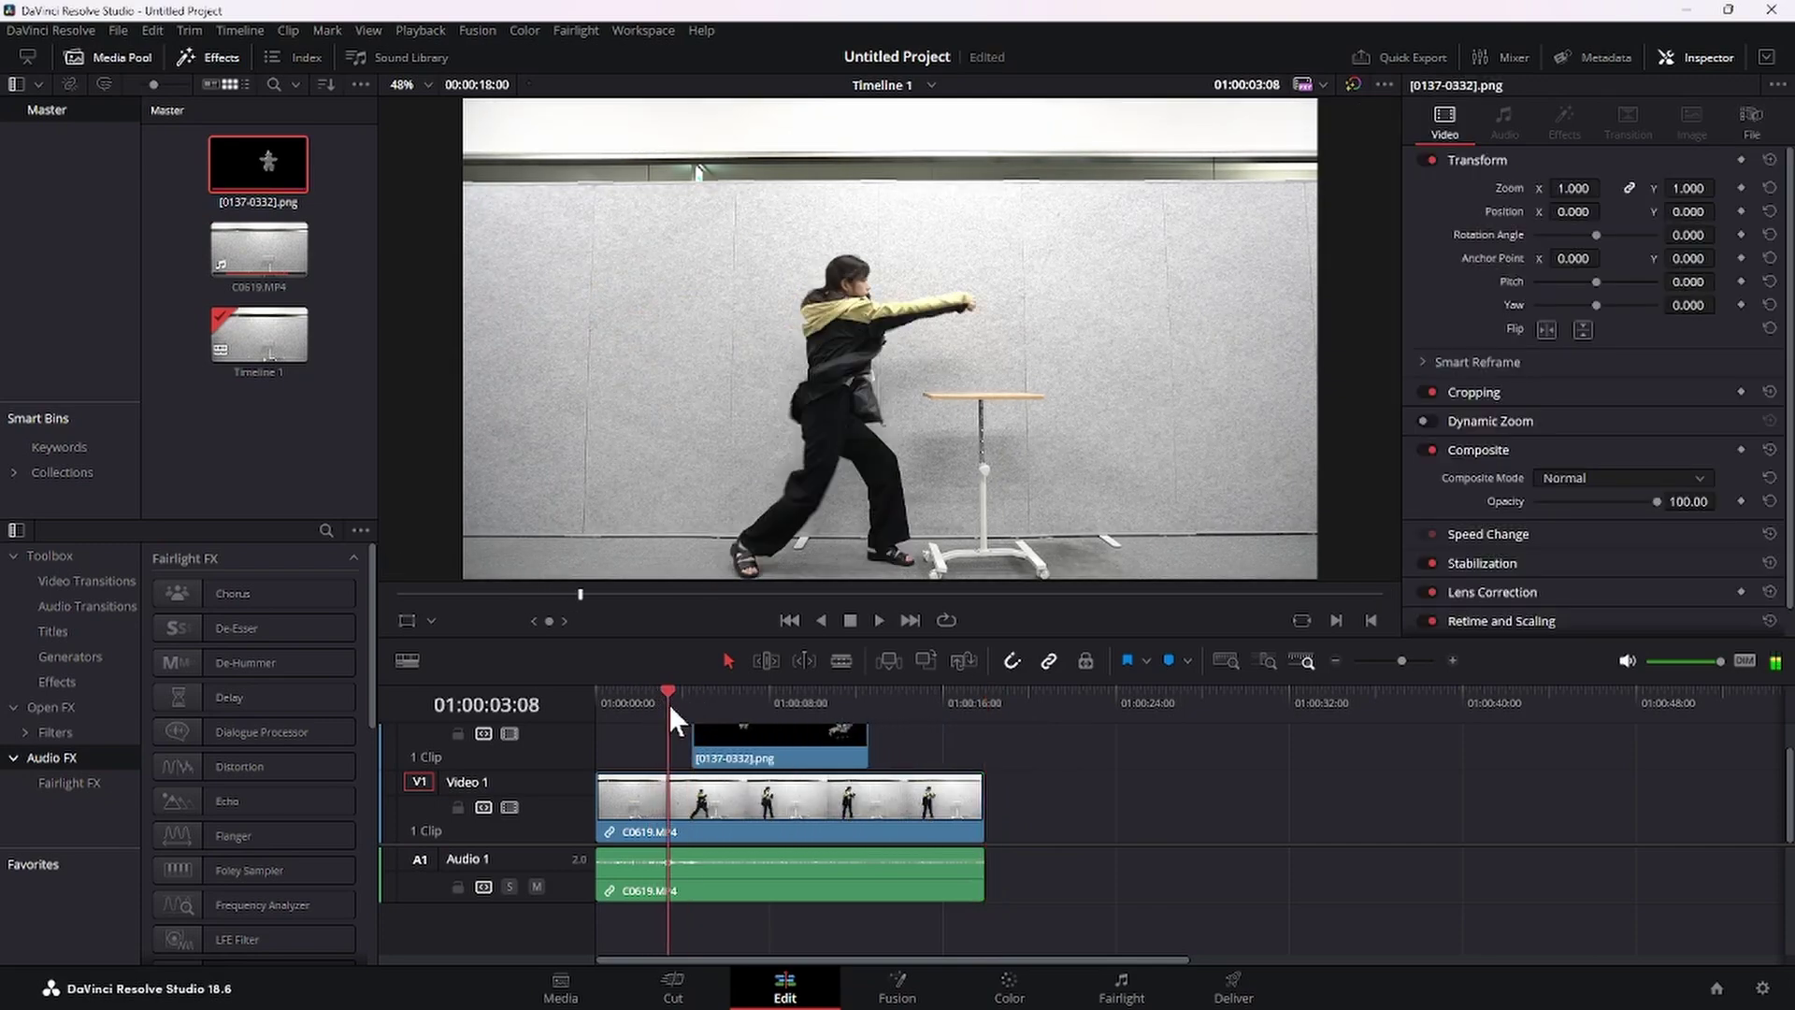
drag(752, 744, 703, 721)
key(space)
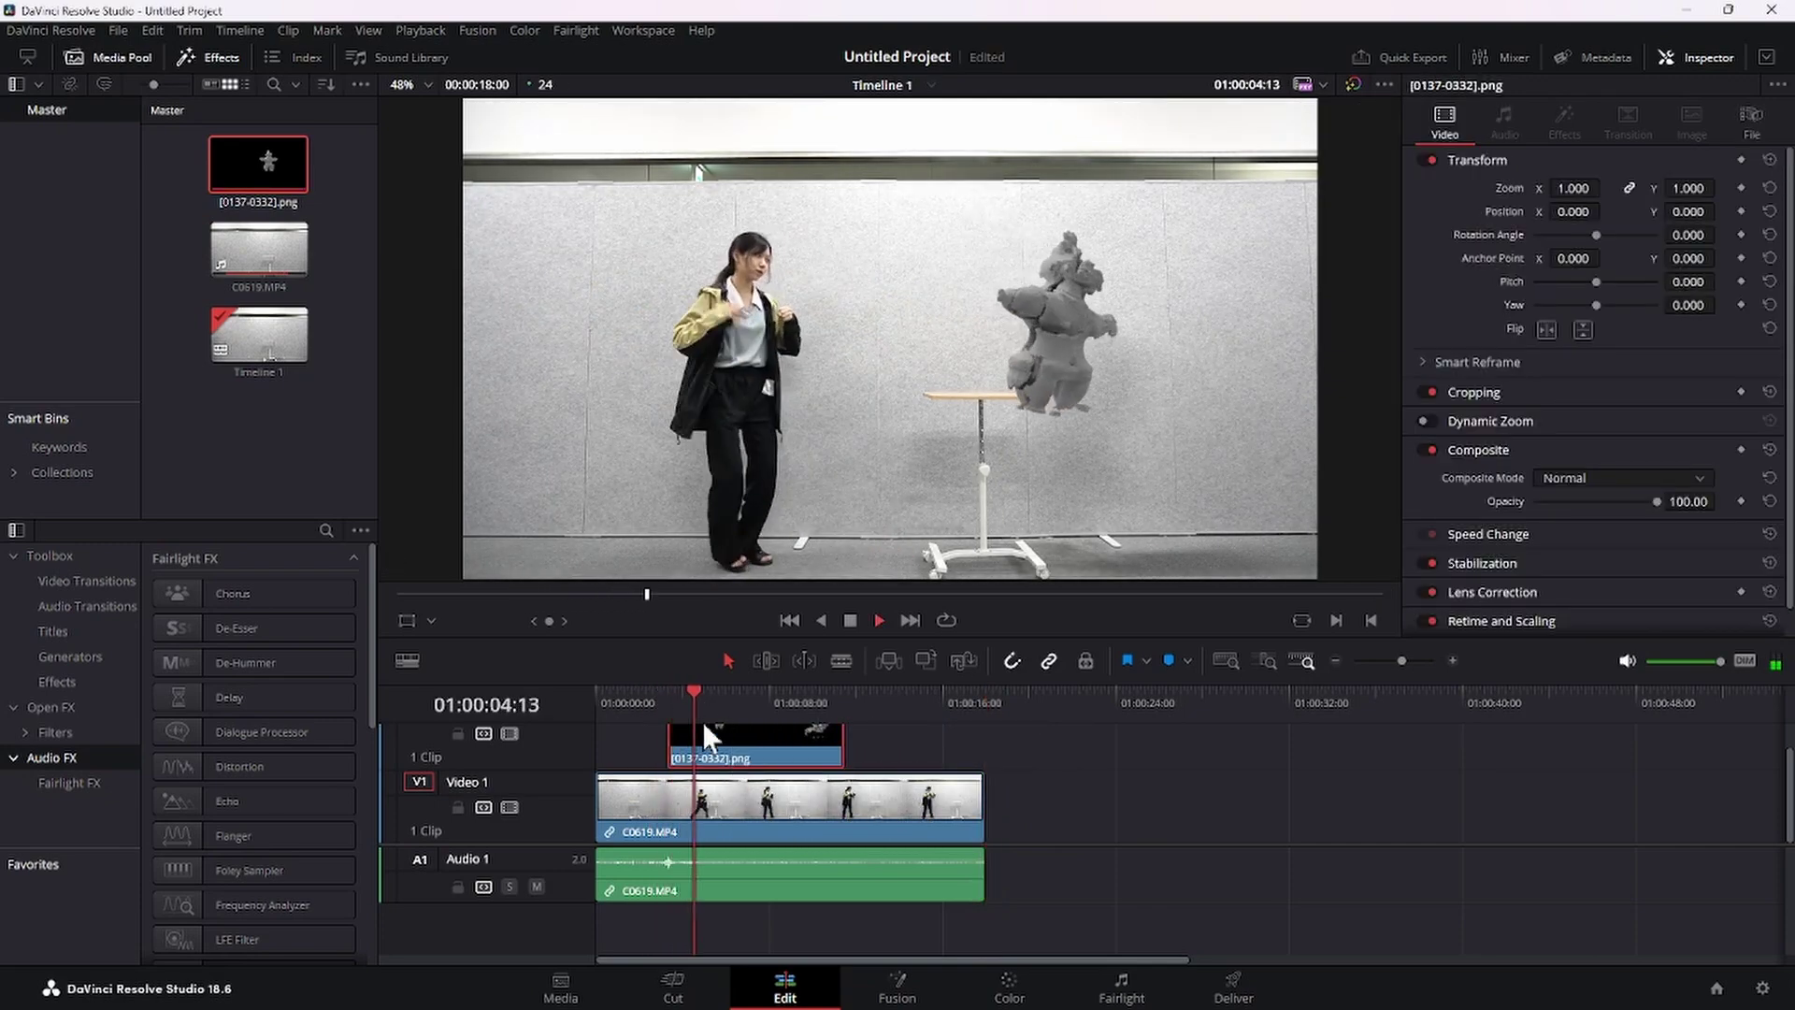
click(643, 694)
click(657, 694)
click(655, 698)
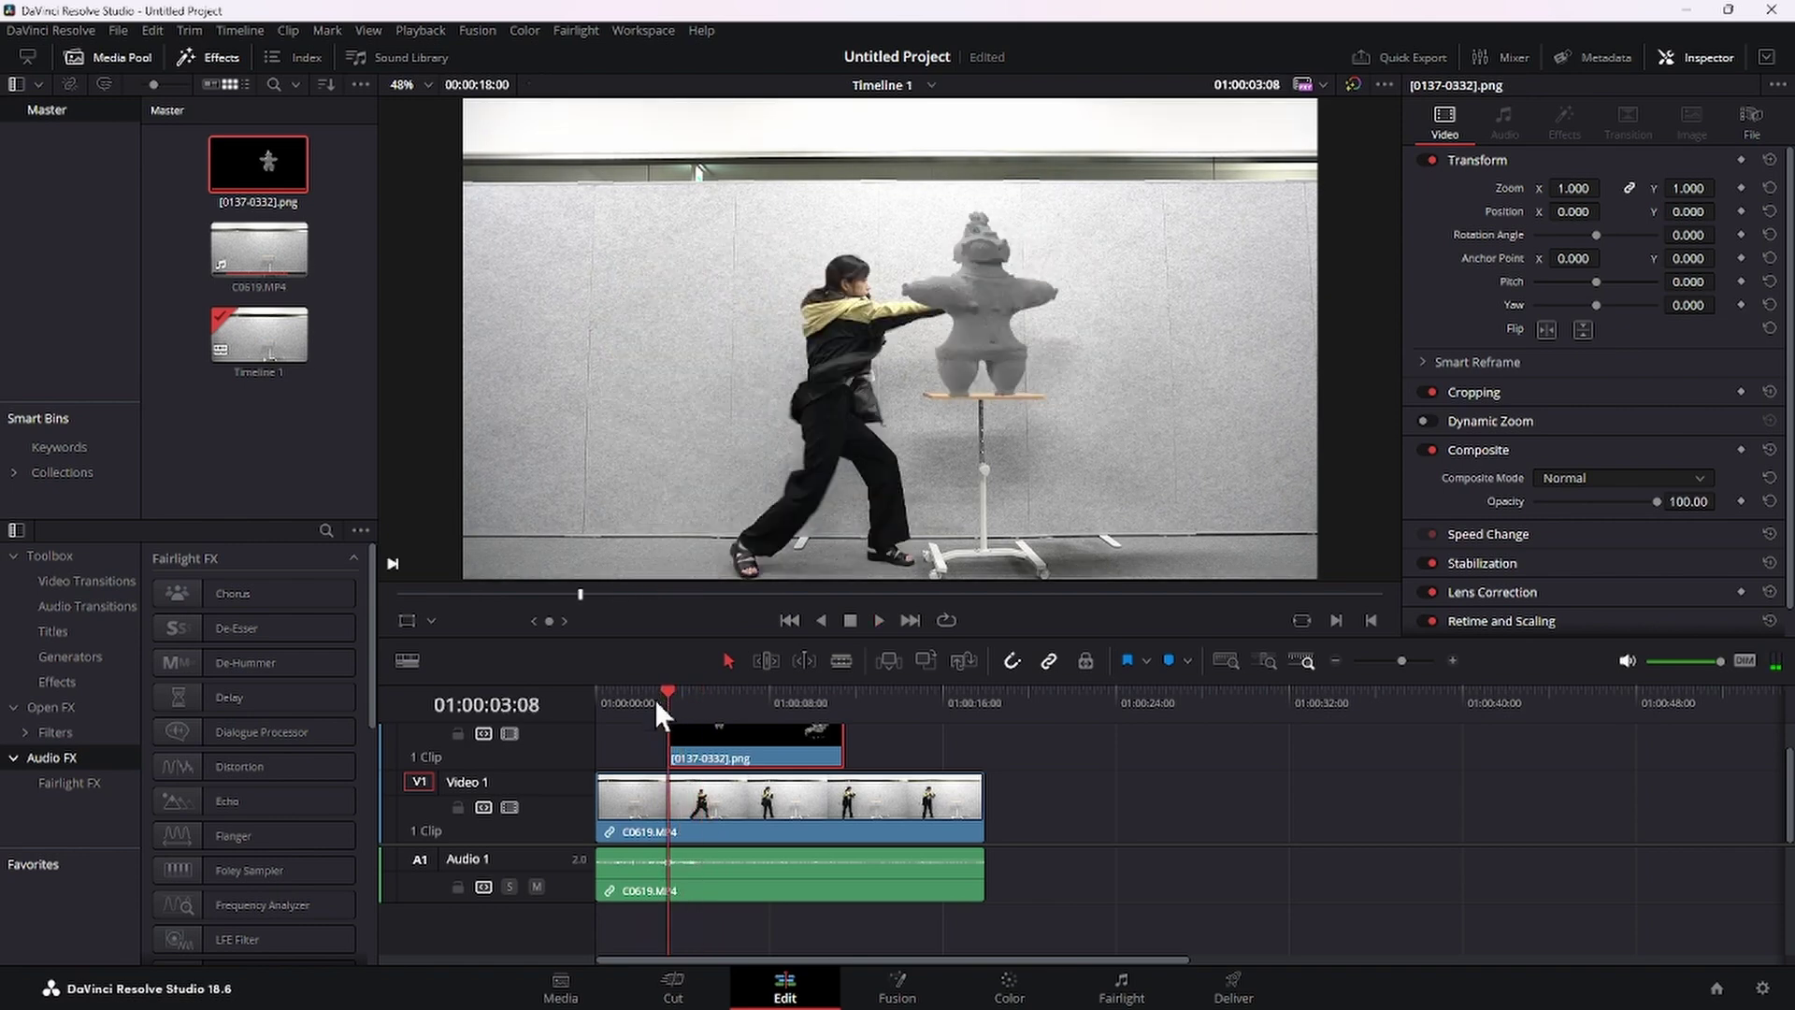
drag(717, 744, 709, 740)
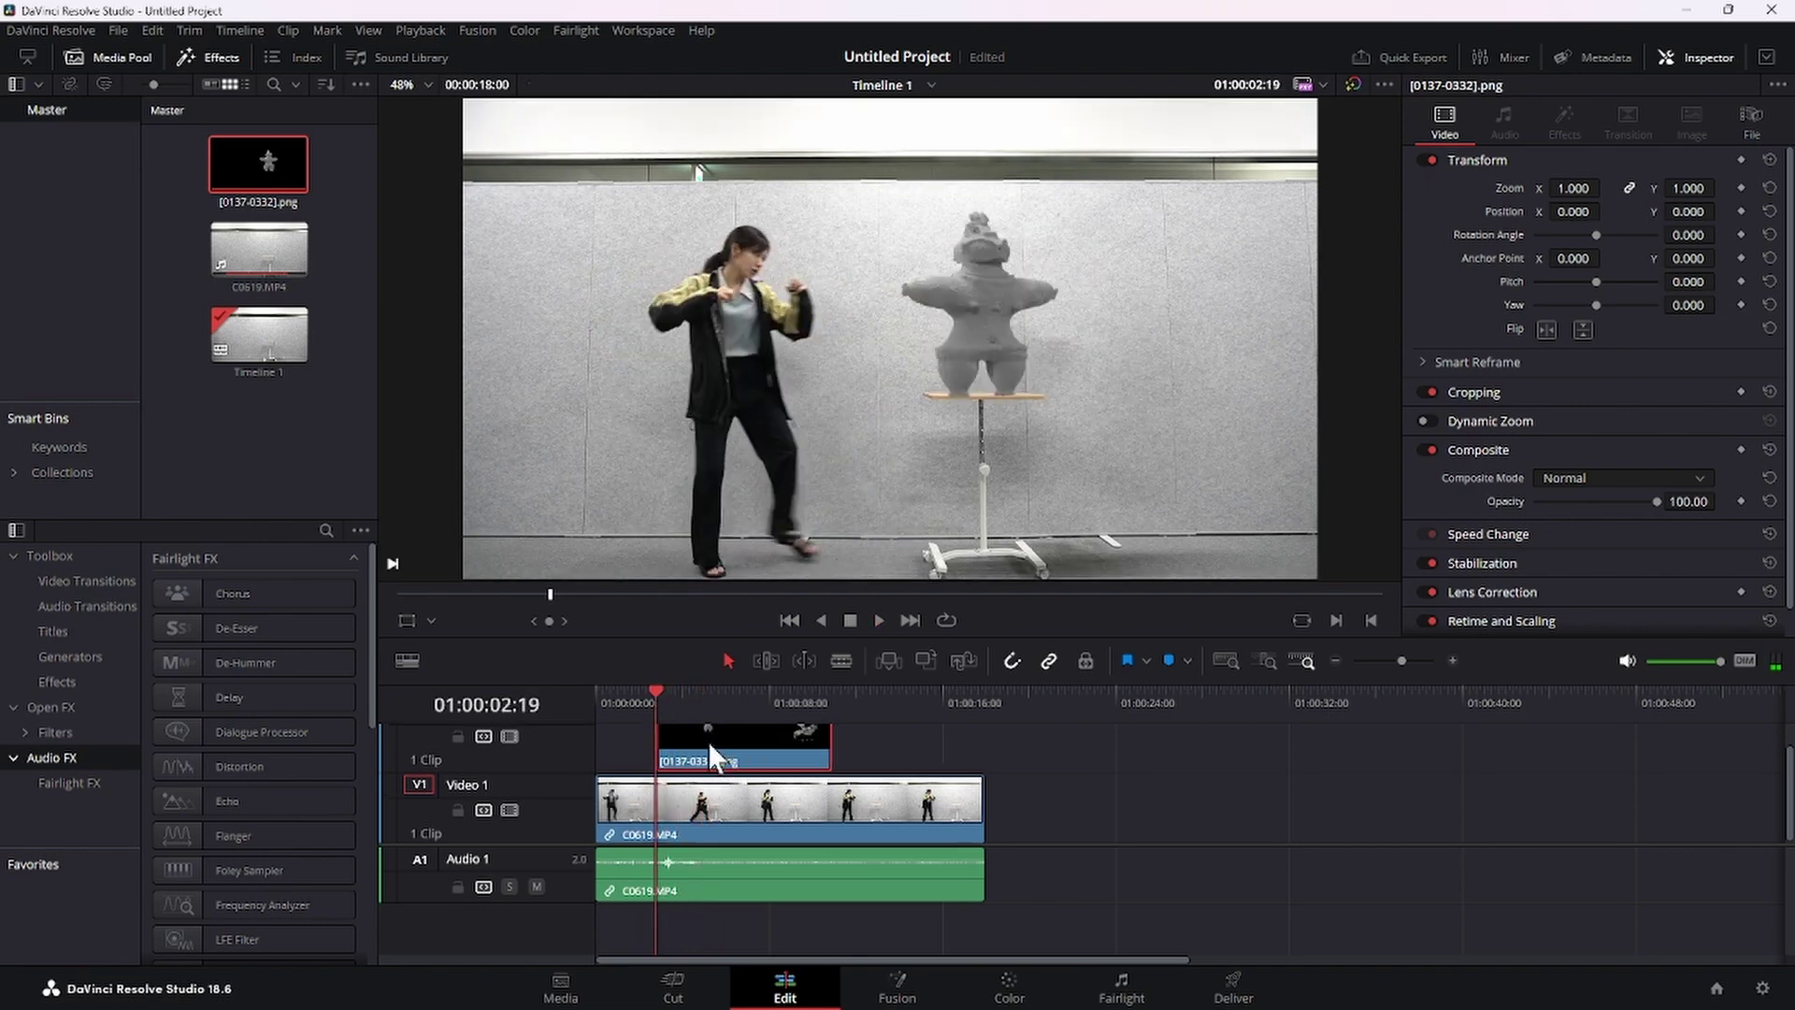
Step: Play back the scatter, stop at 01:00:08:20 and change the speed of the [0137-0332].png clip to 320%
key(space)
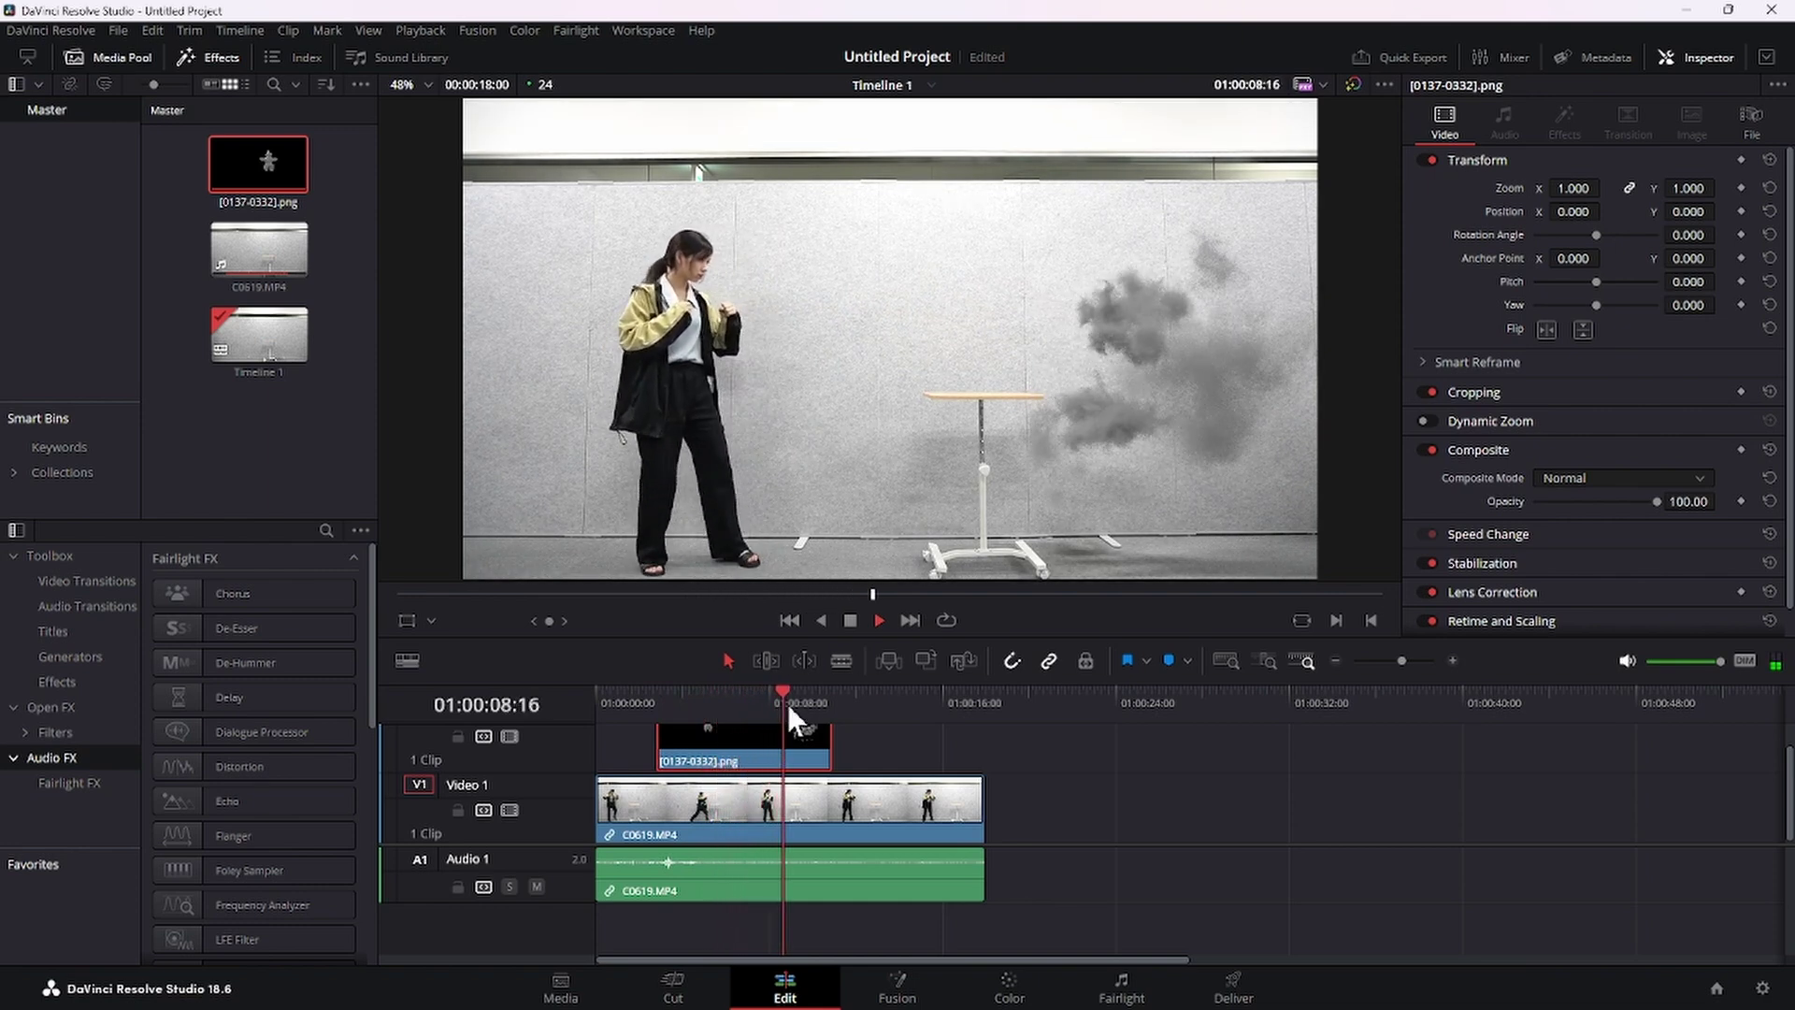
key(space)
right_click(744, 750)
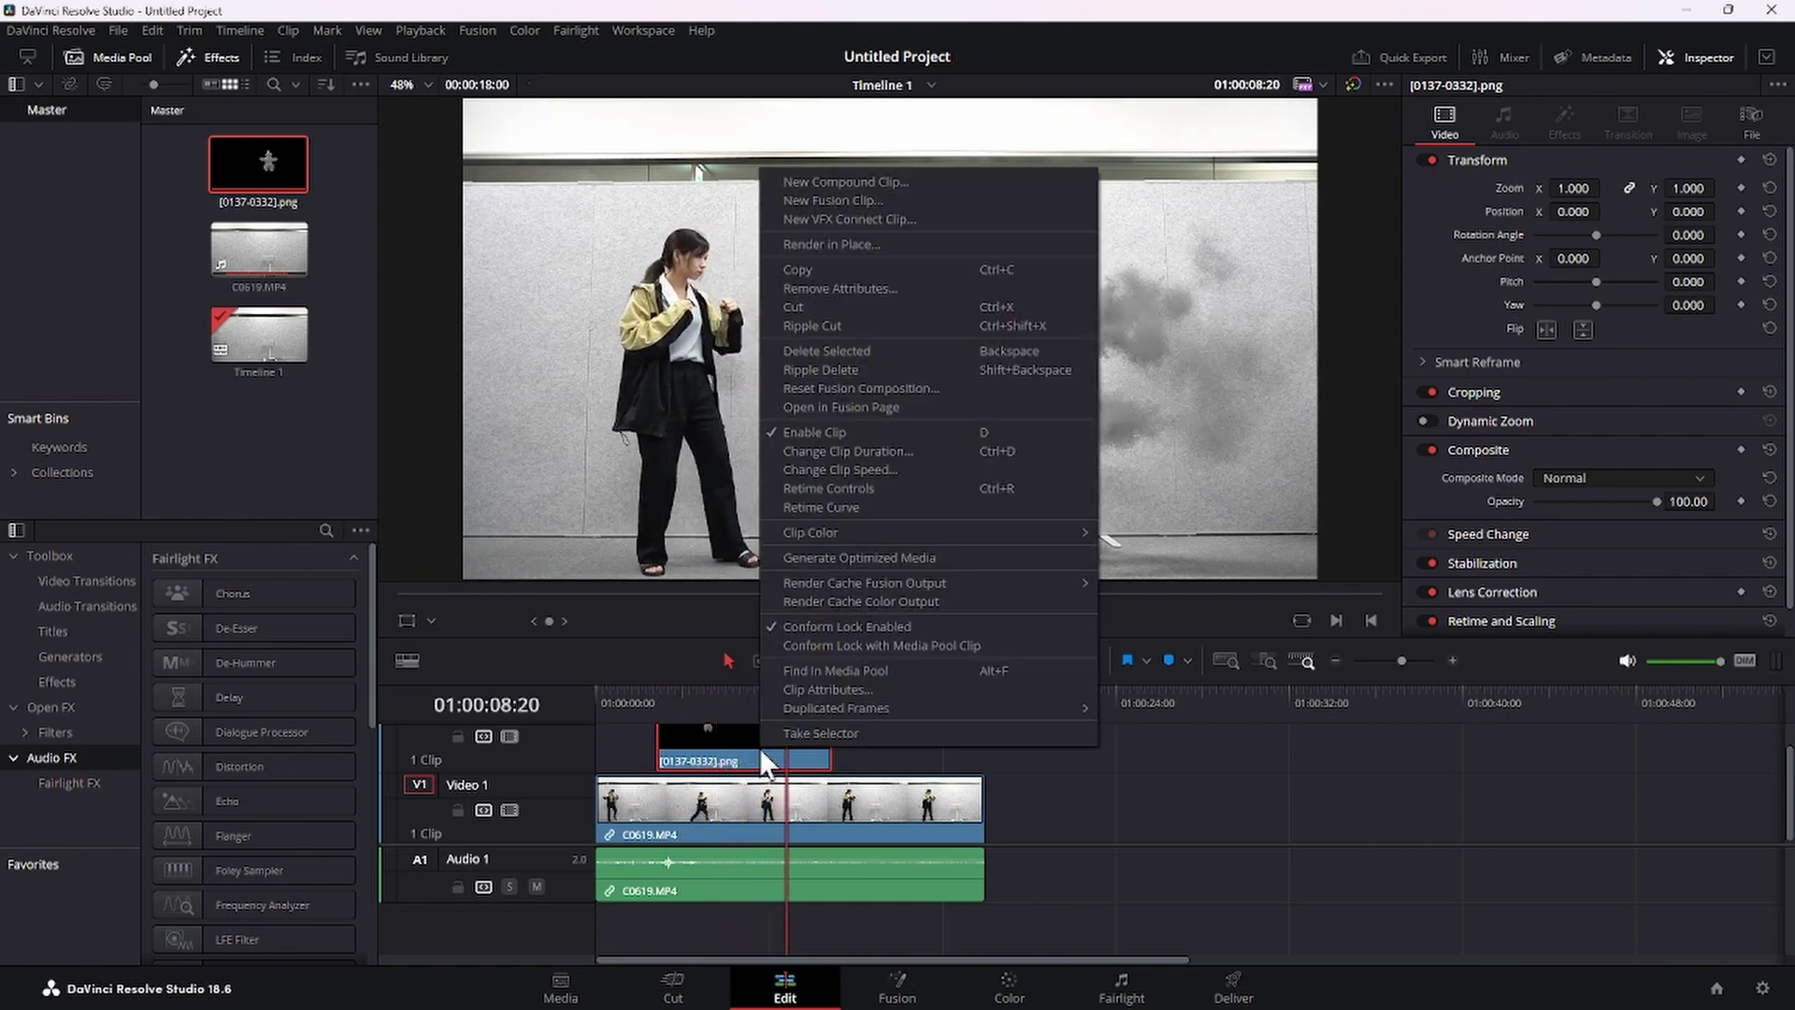
click(832, 469)
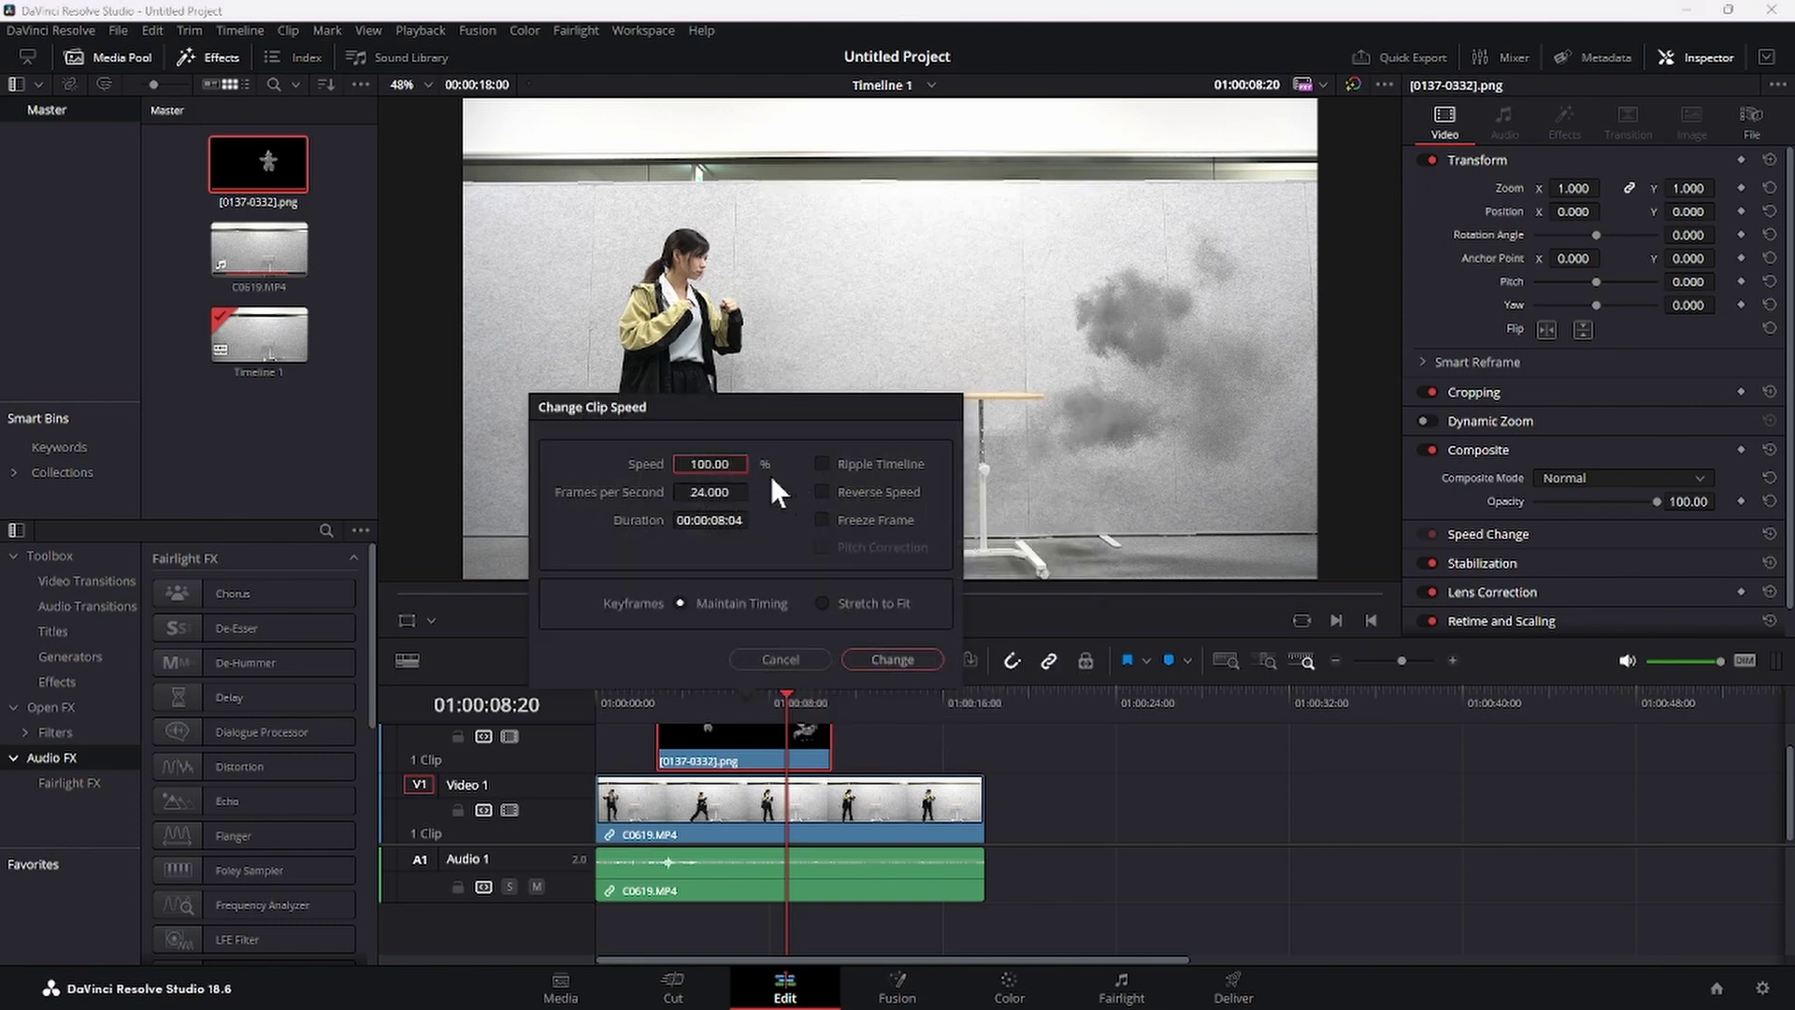
text(32)
text(0)
Step: Move the sped-up [0137-0332].png clip to start at 01:00:03:08, when the punch lands, and play back the timing
drag(688, 746, 699, 743)
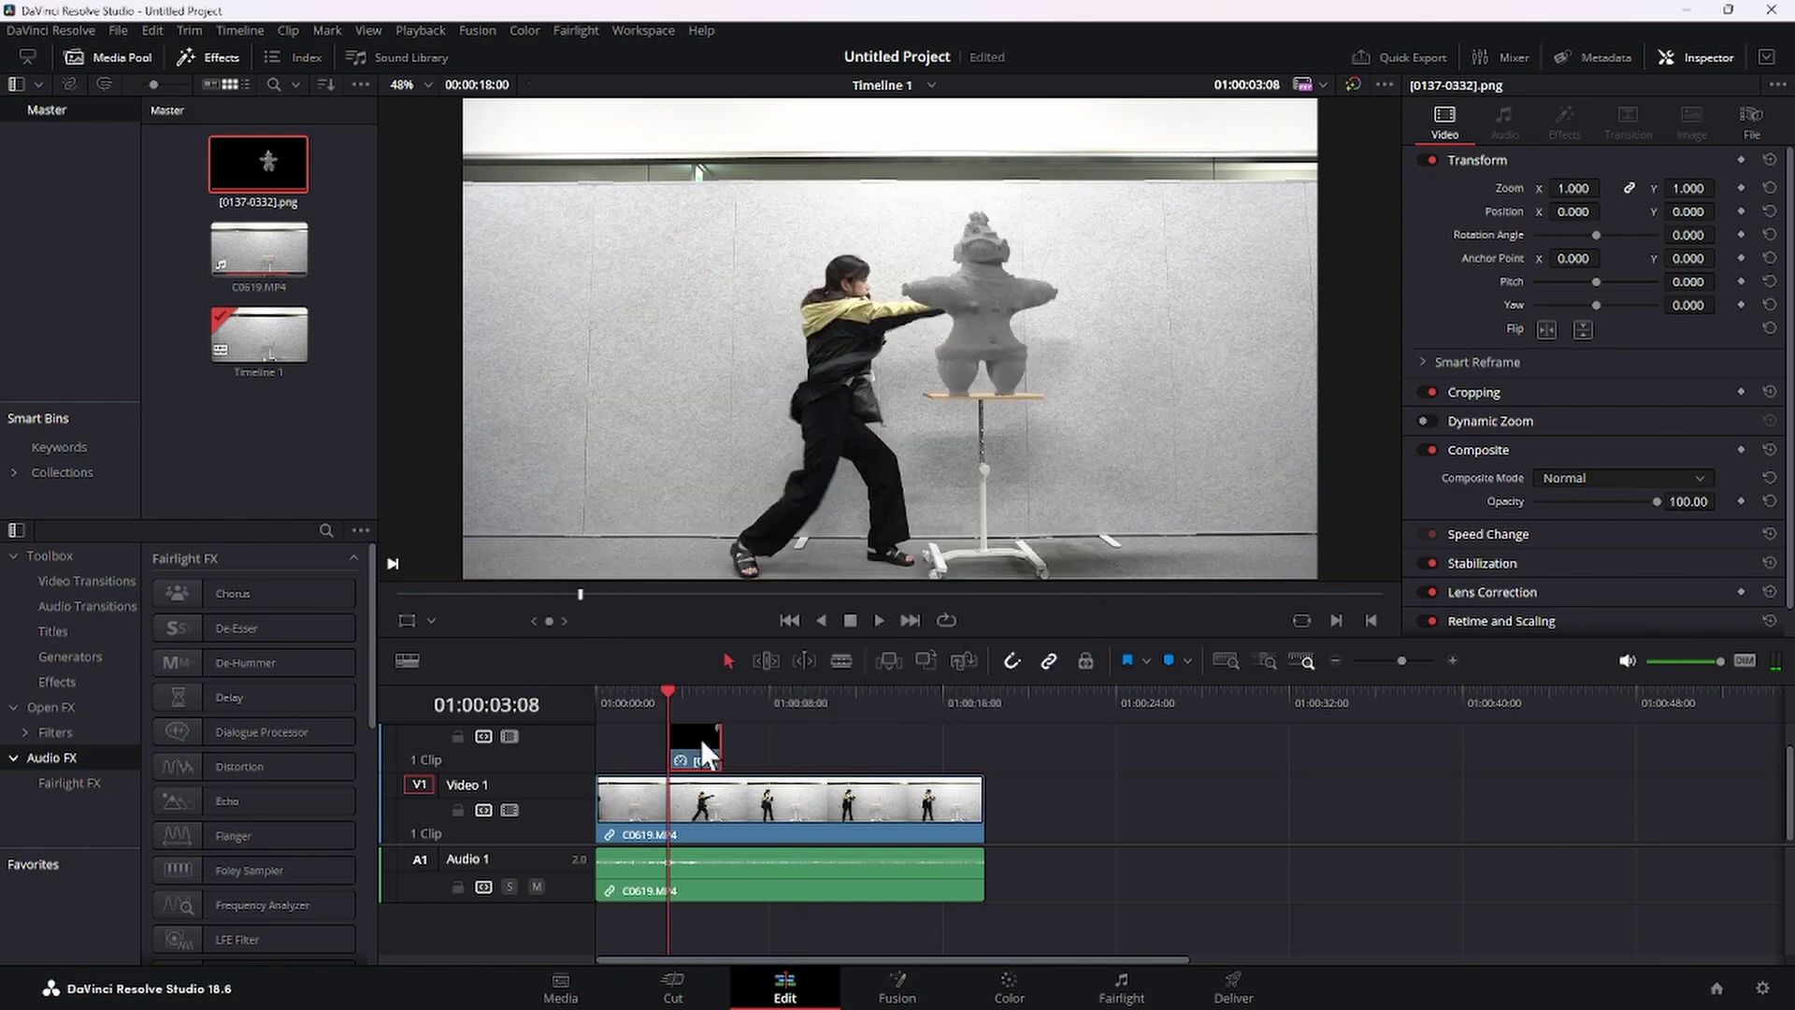
key(space)
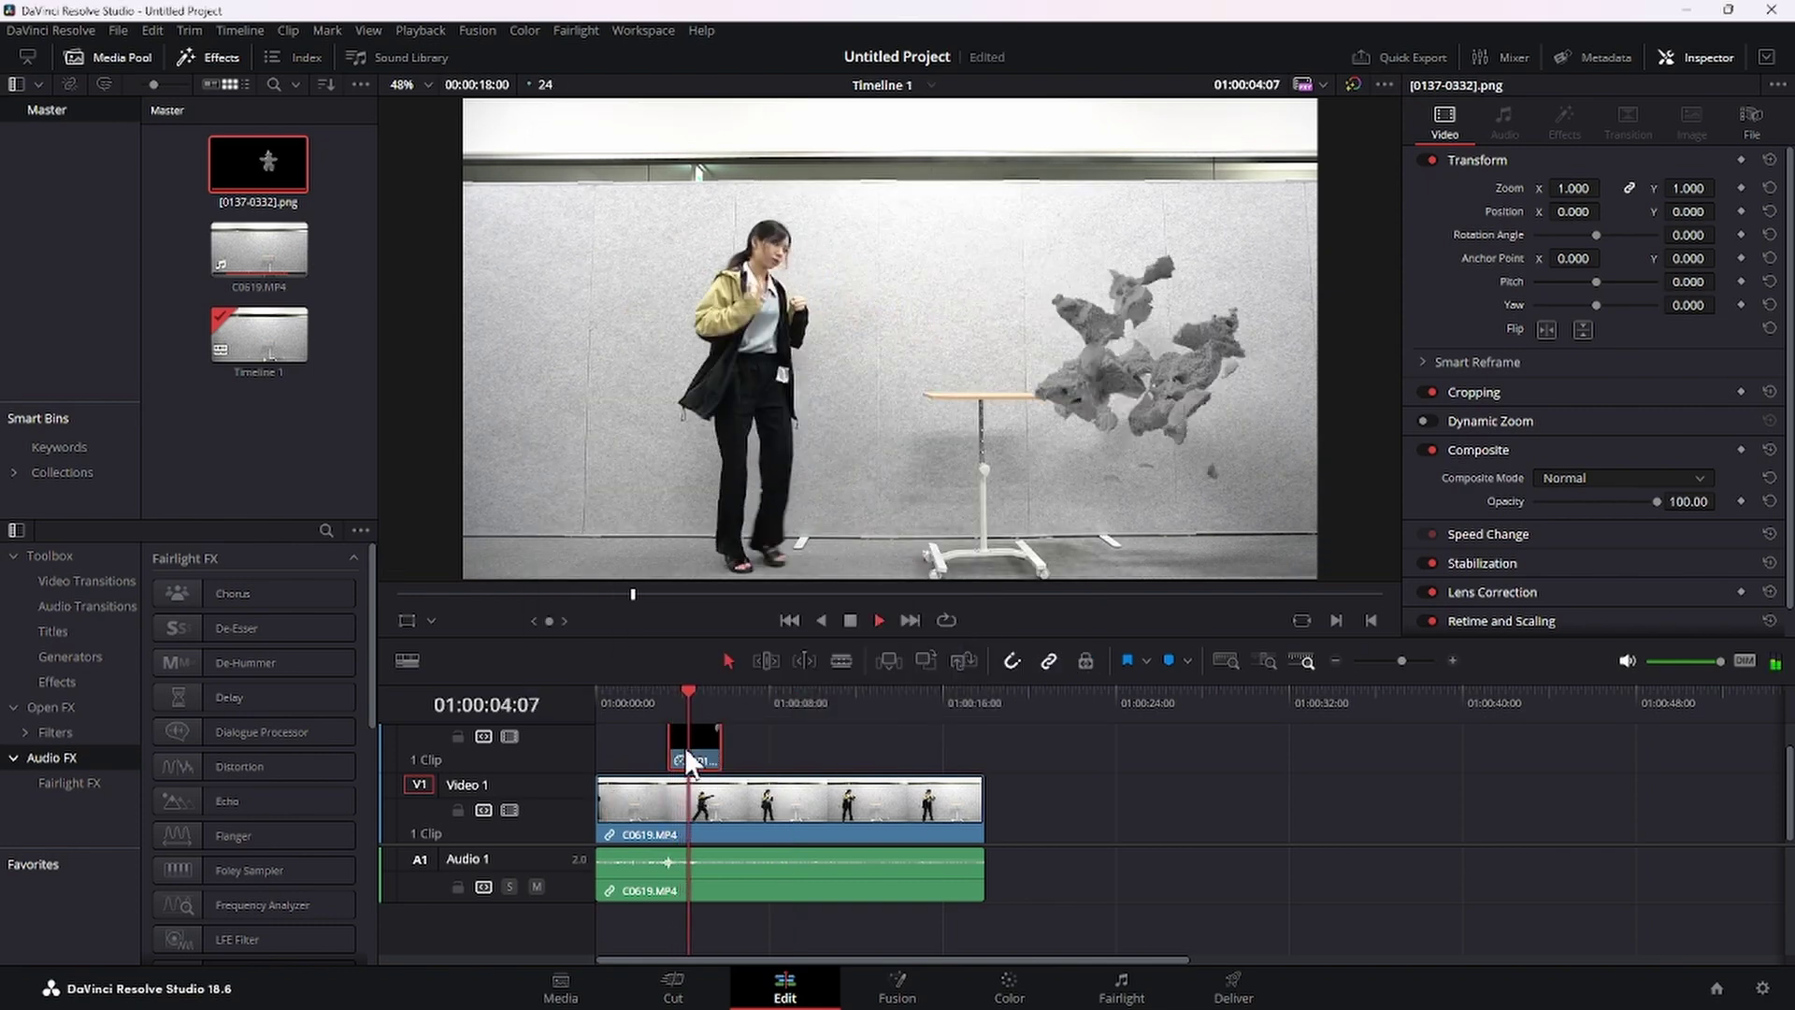
alt+scroll(653, 755, up, 3)
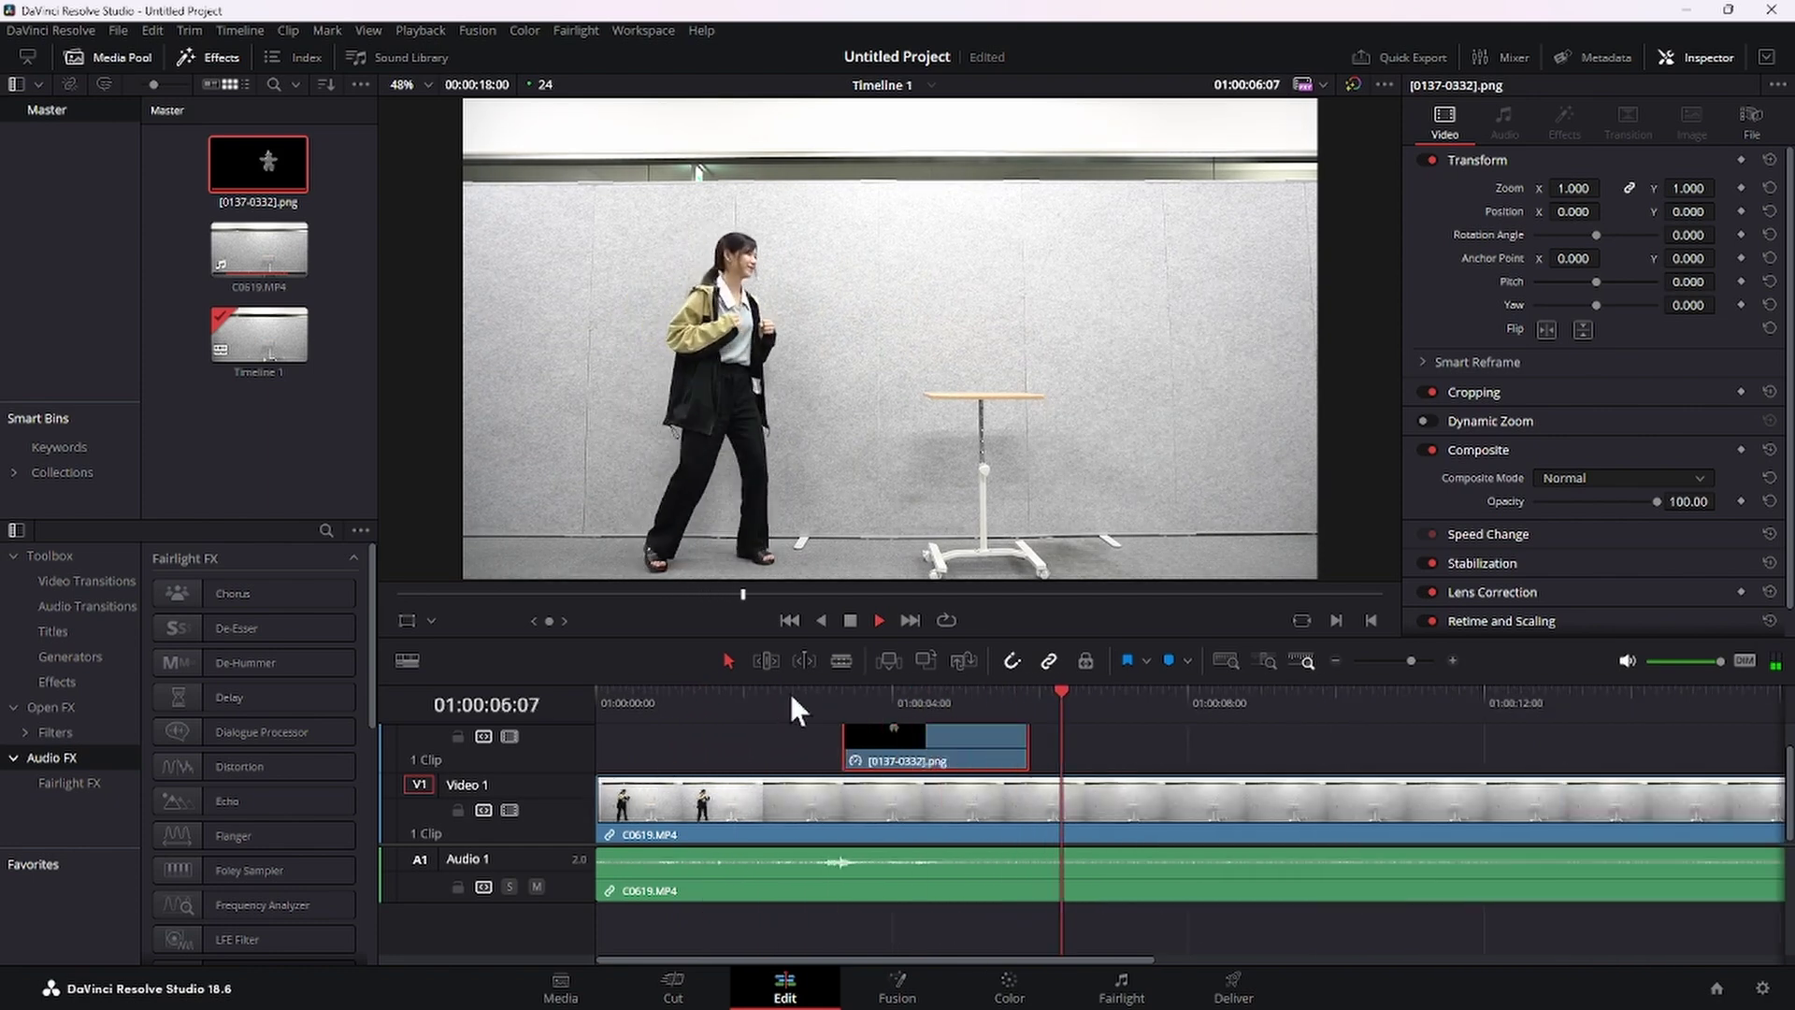
click(799, 695)
key(space)
click(811, 697)
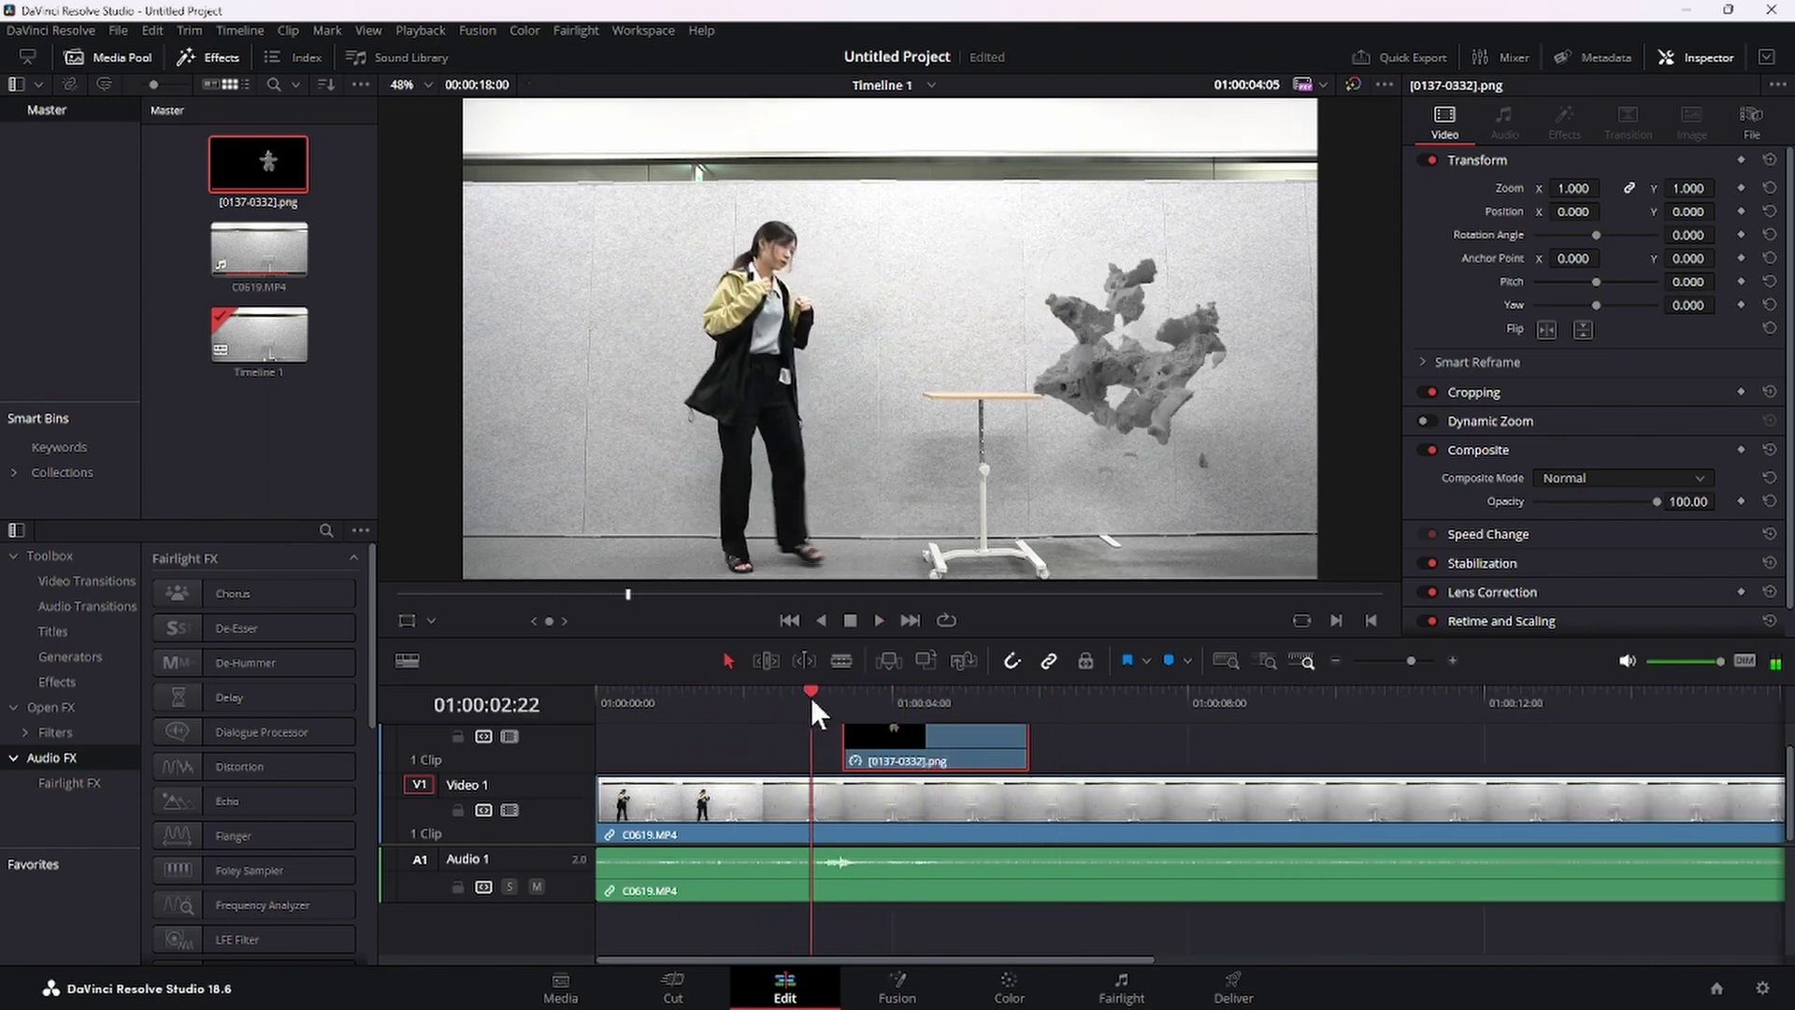
key(space)
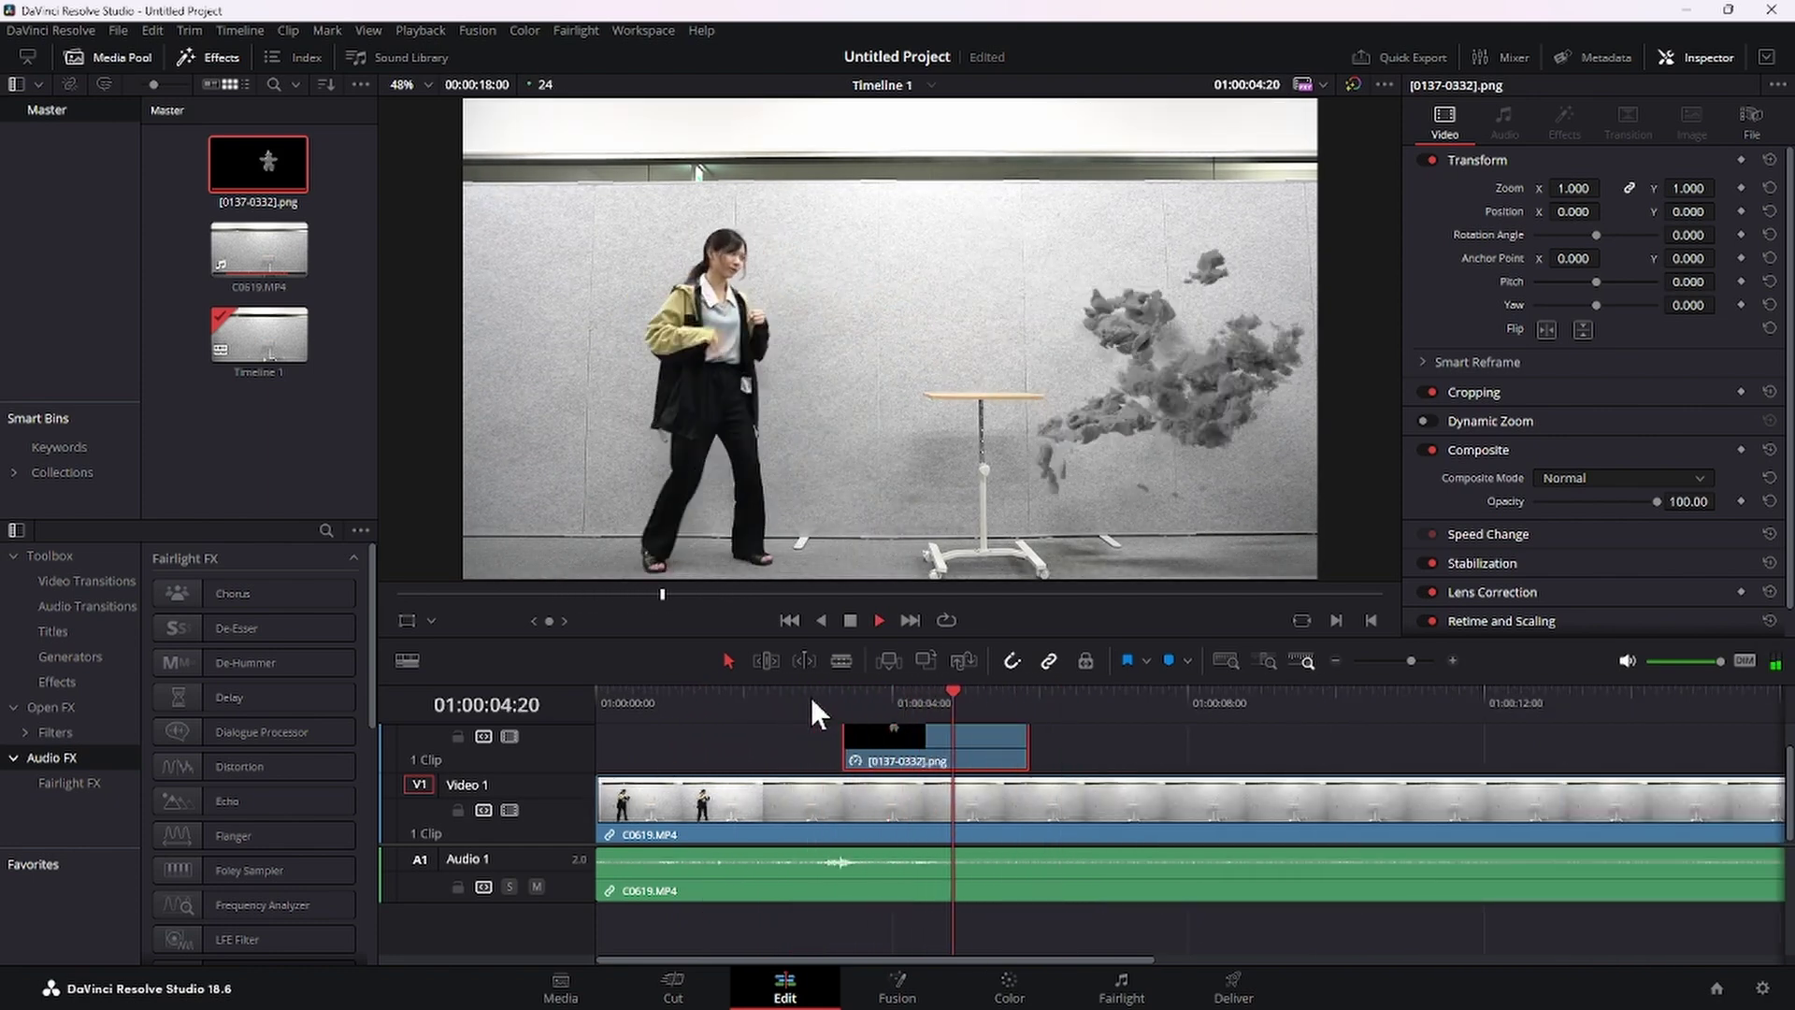
key(space)
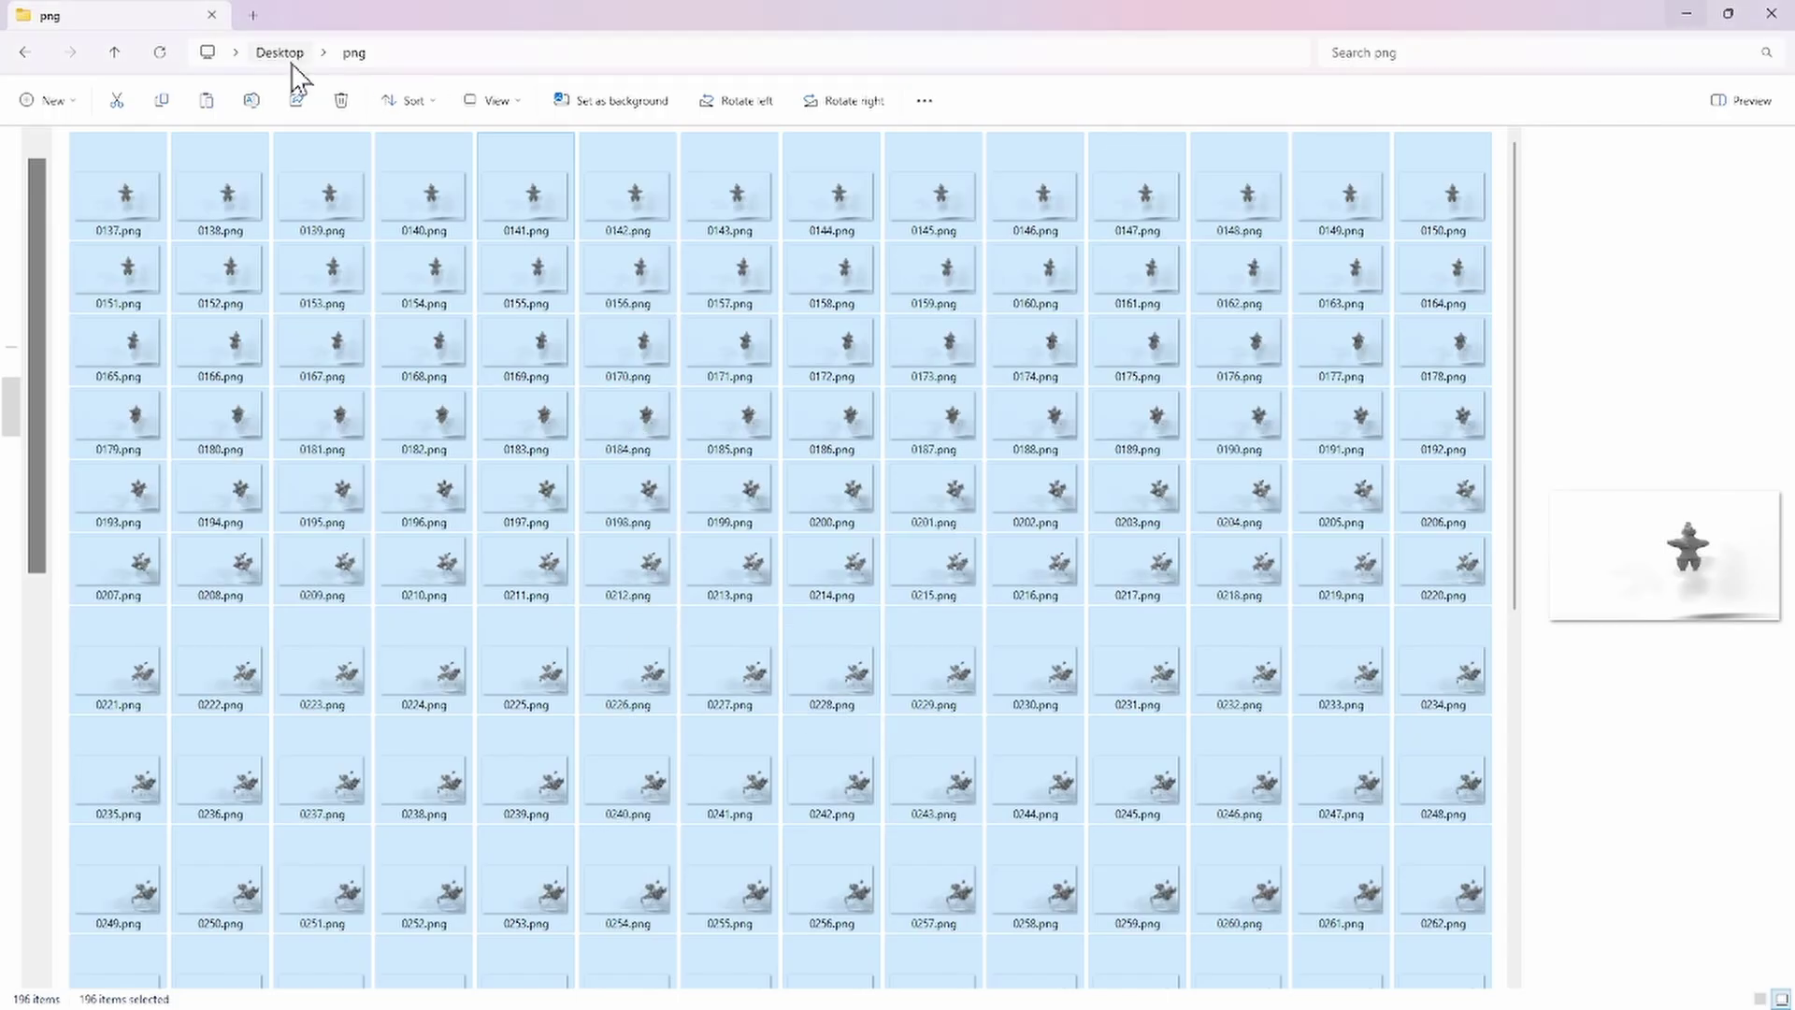
Step: Add all frames of the Combining png folder as the image sequence [0303-0494].png on Video 2, directly after the scatter clip
click(288, 56)
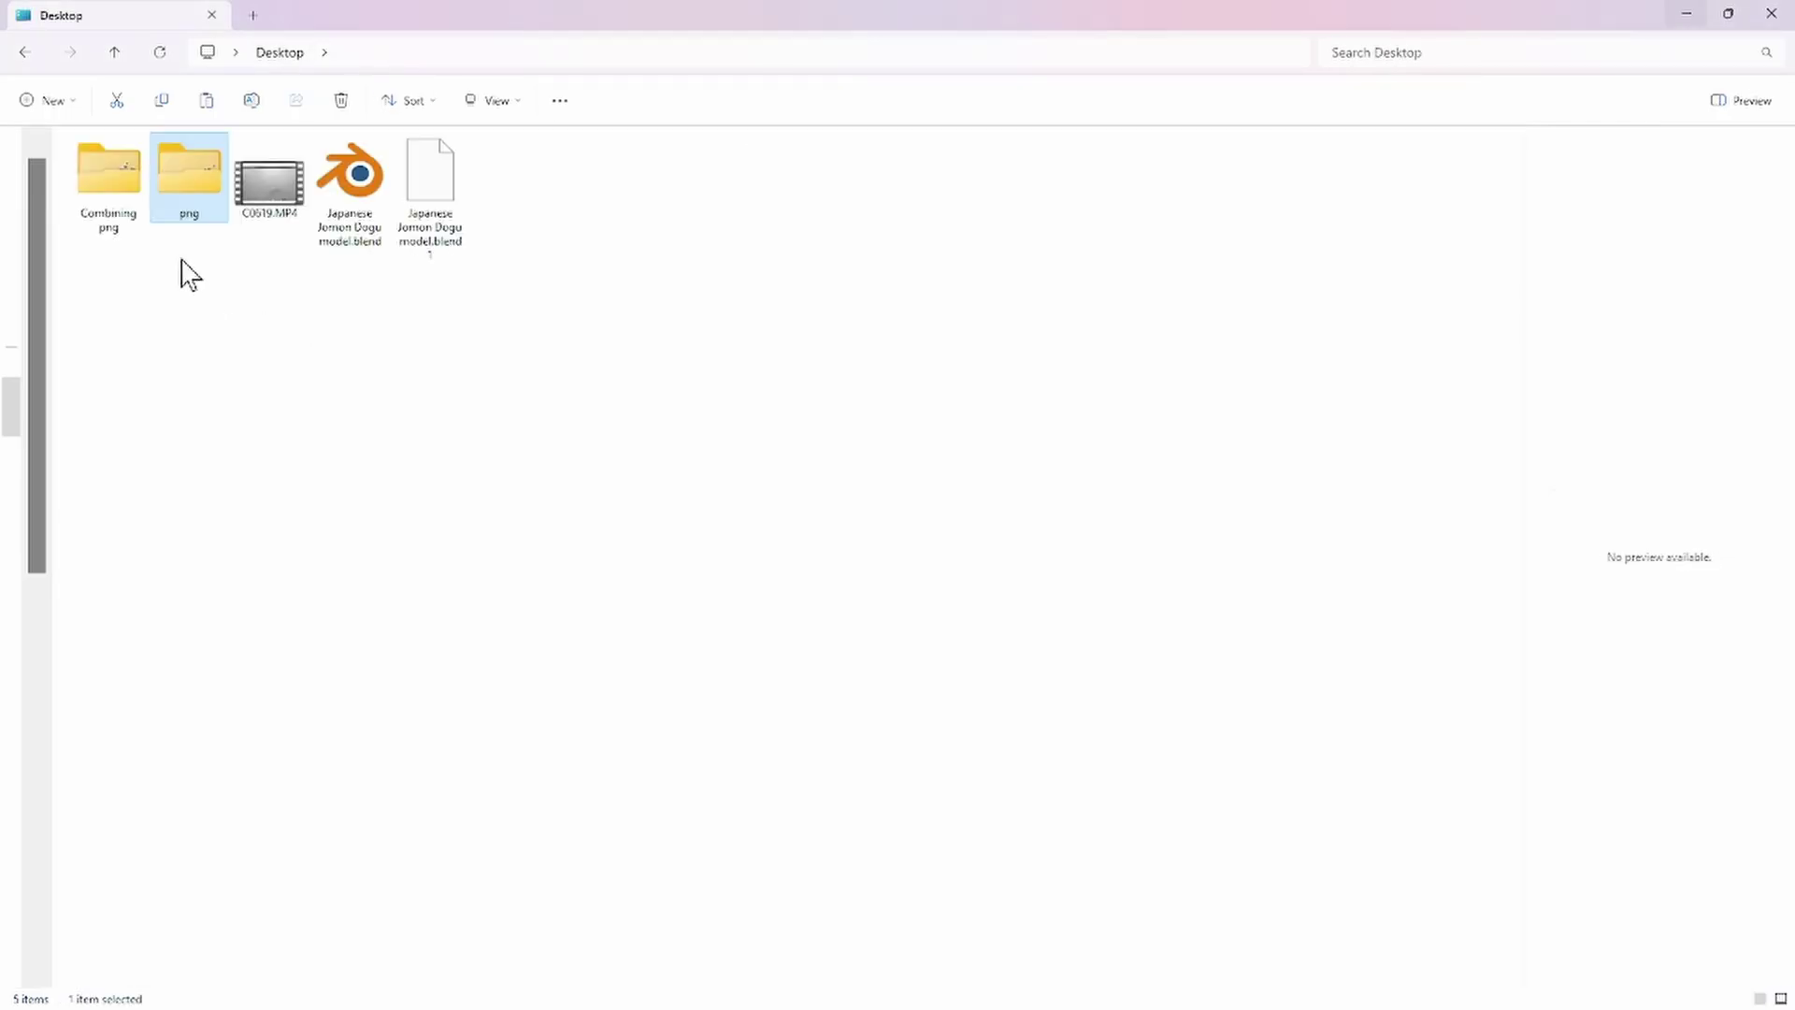
double_click(109, 177)
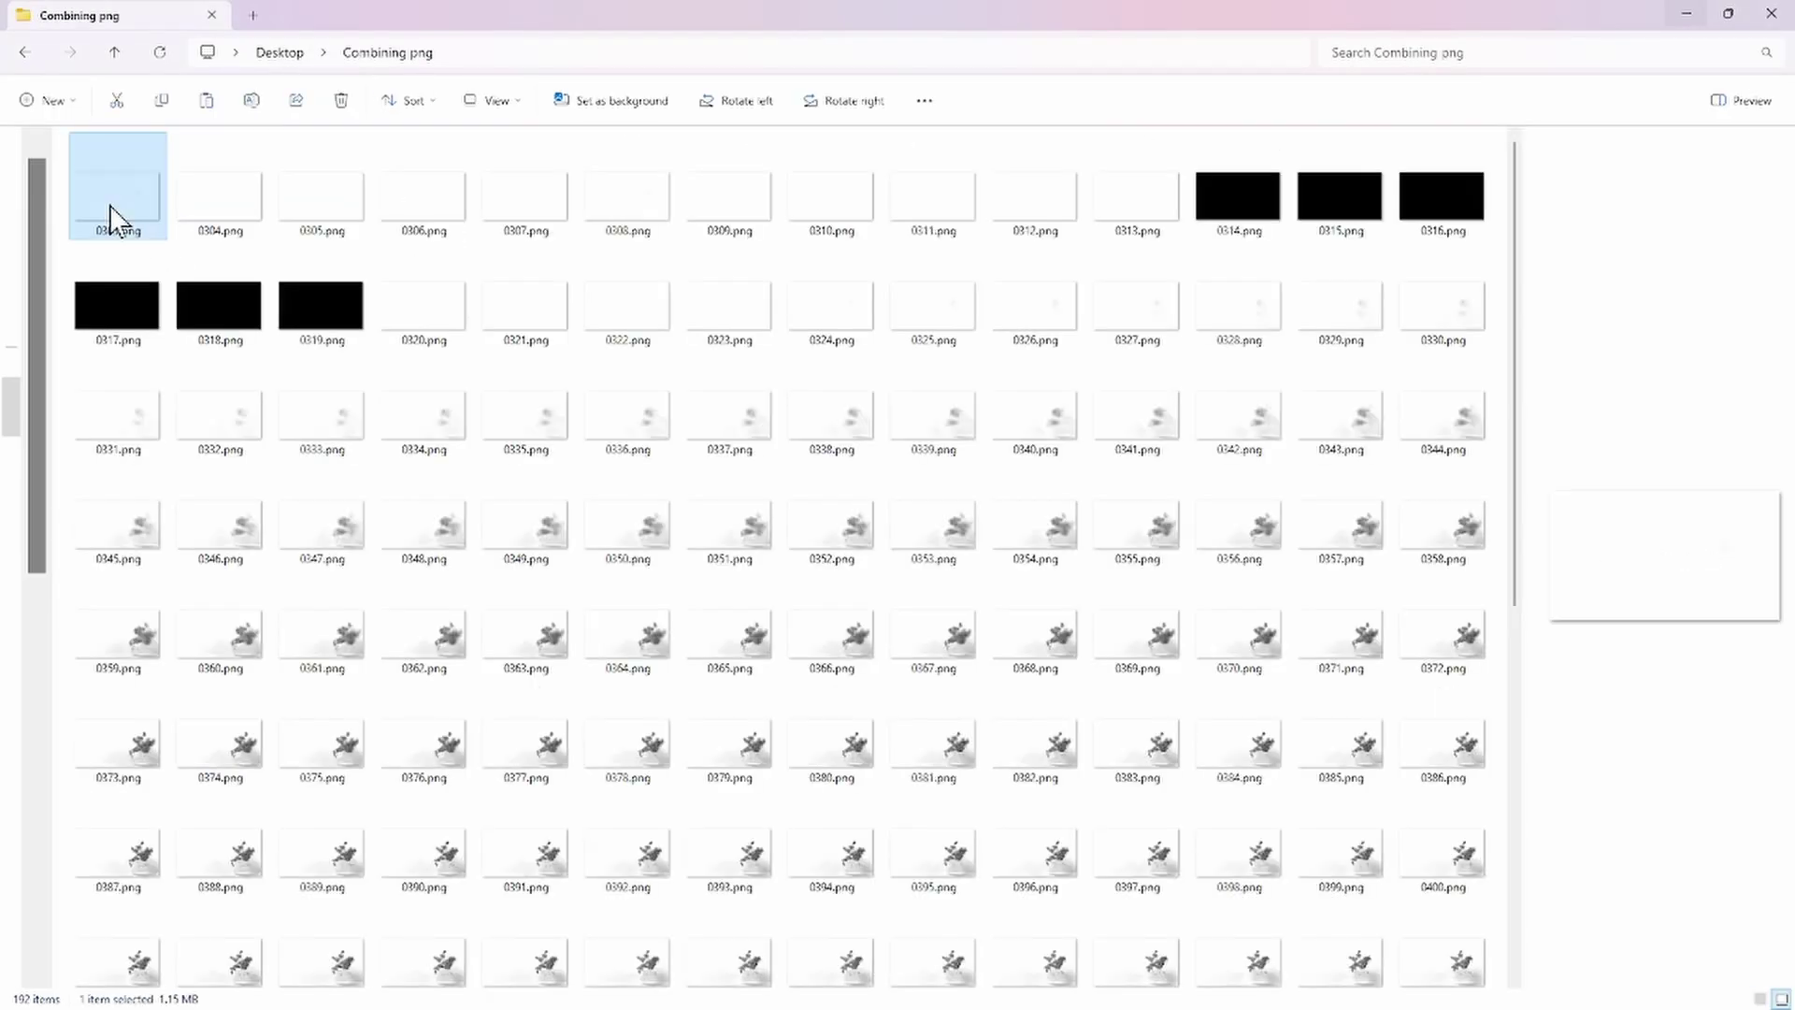
scroll(458, 643, down, 5)
scroll(458, 643, up, 5)
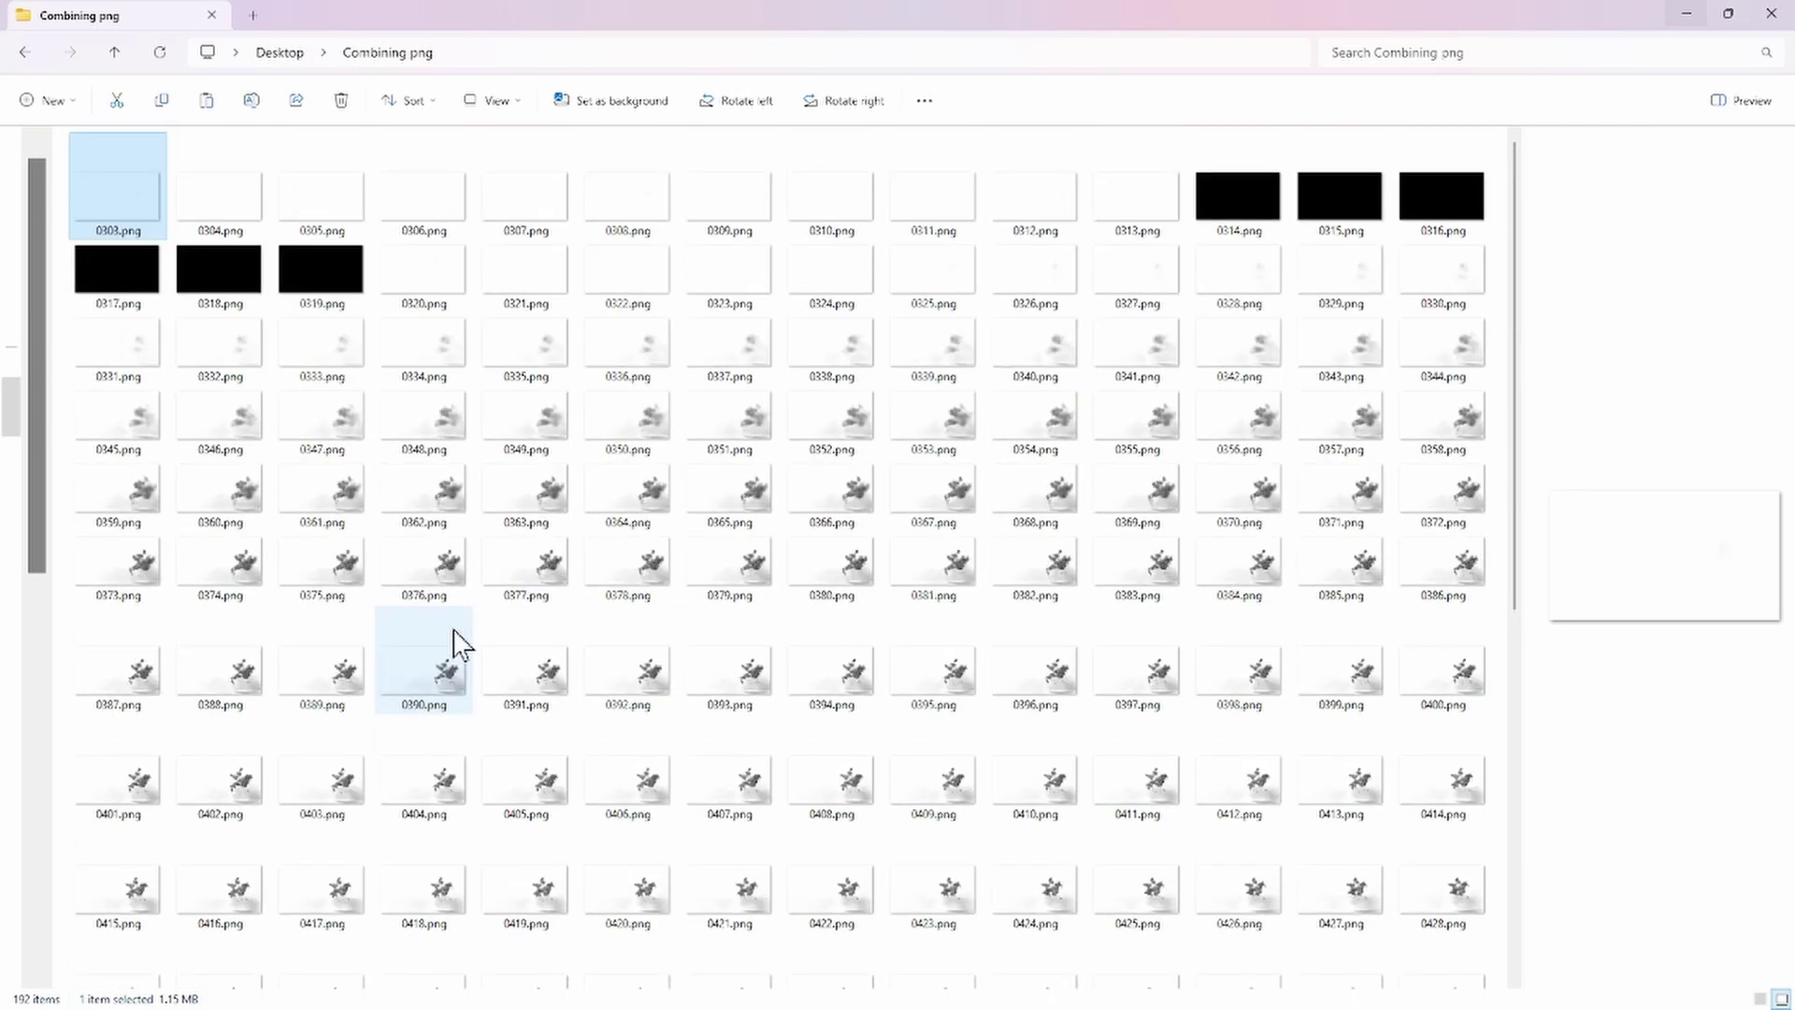
key(ctrl+a)
drag(505, 372, 1034, 739)
key(alt+Tab)
Step: Trim 13 frames off the start of [0303-0494].png, keep it adjoining the scatter clip, and preview the reassembly
click(1034, 688)
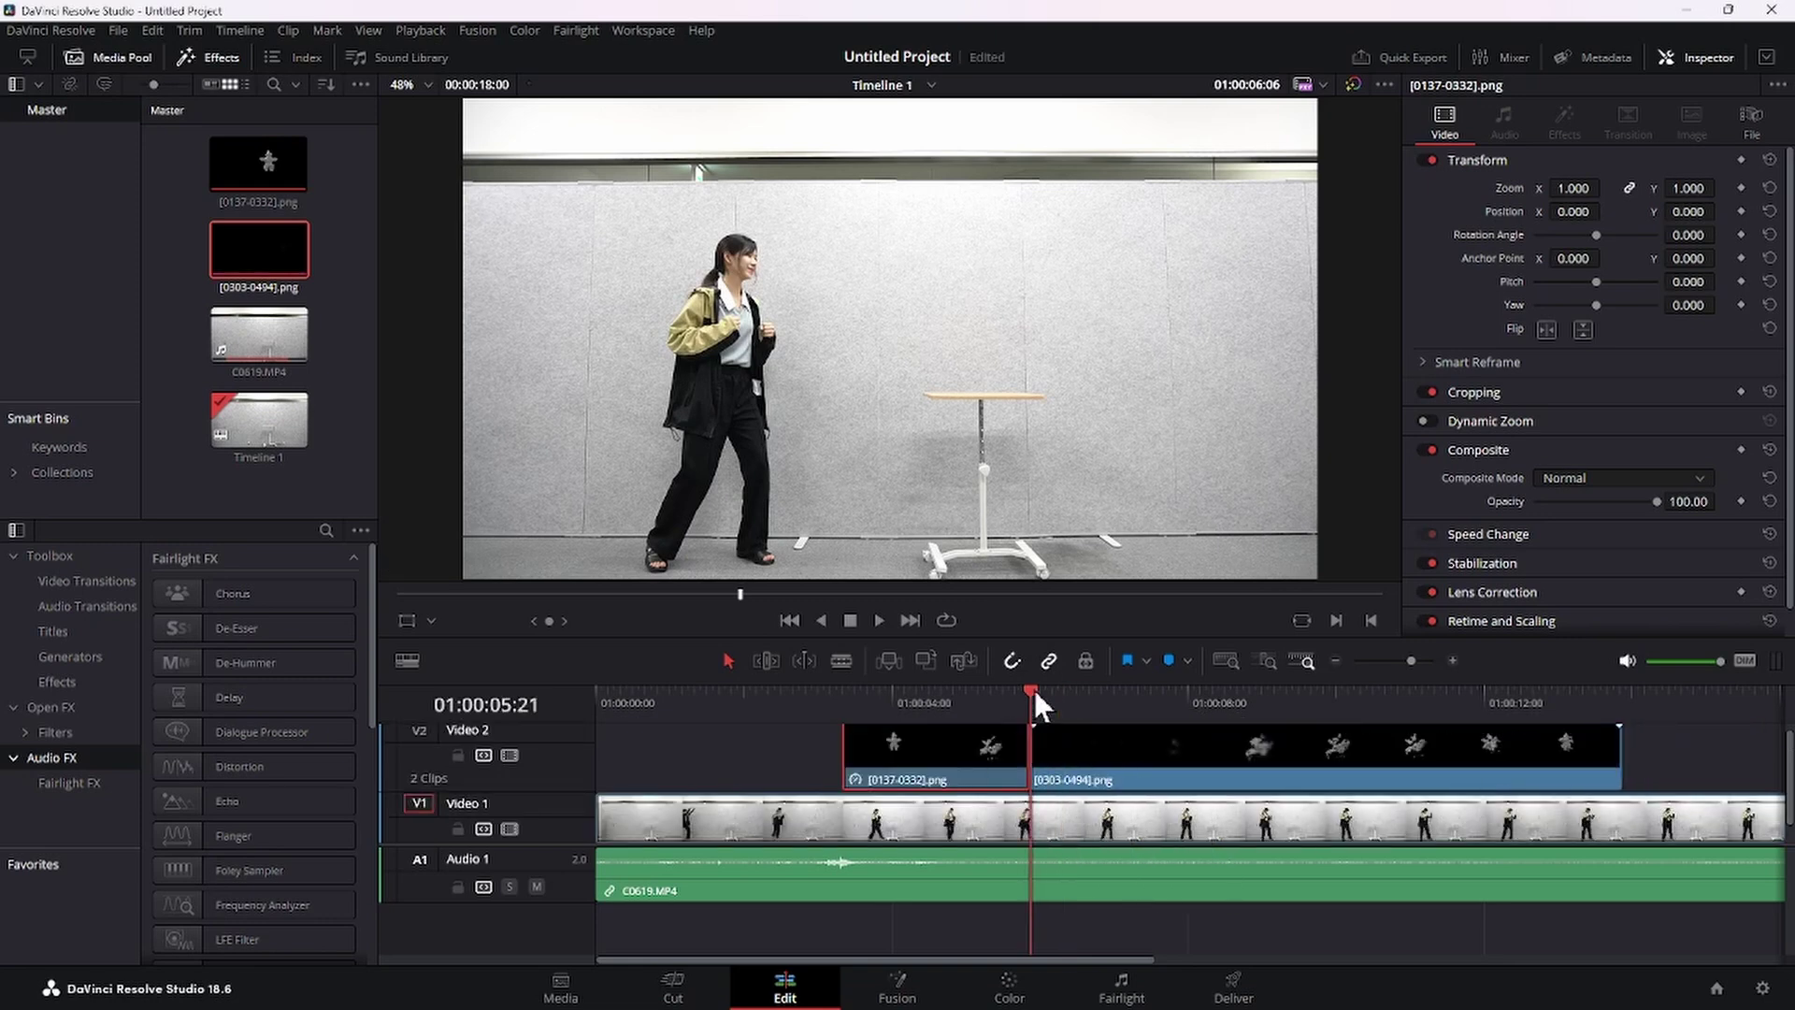
ctrl+scroll(1035, 758, down, 2)
ctrl+scroll(901, 699, up, 2)
key(space)
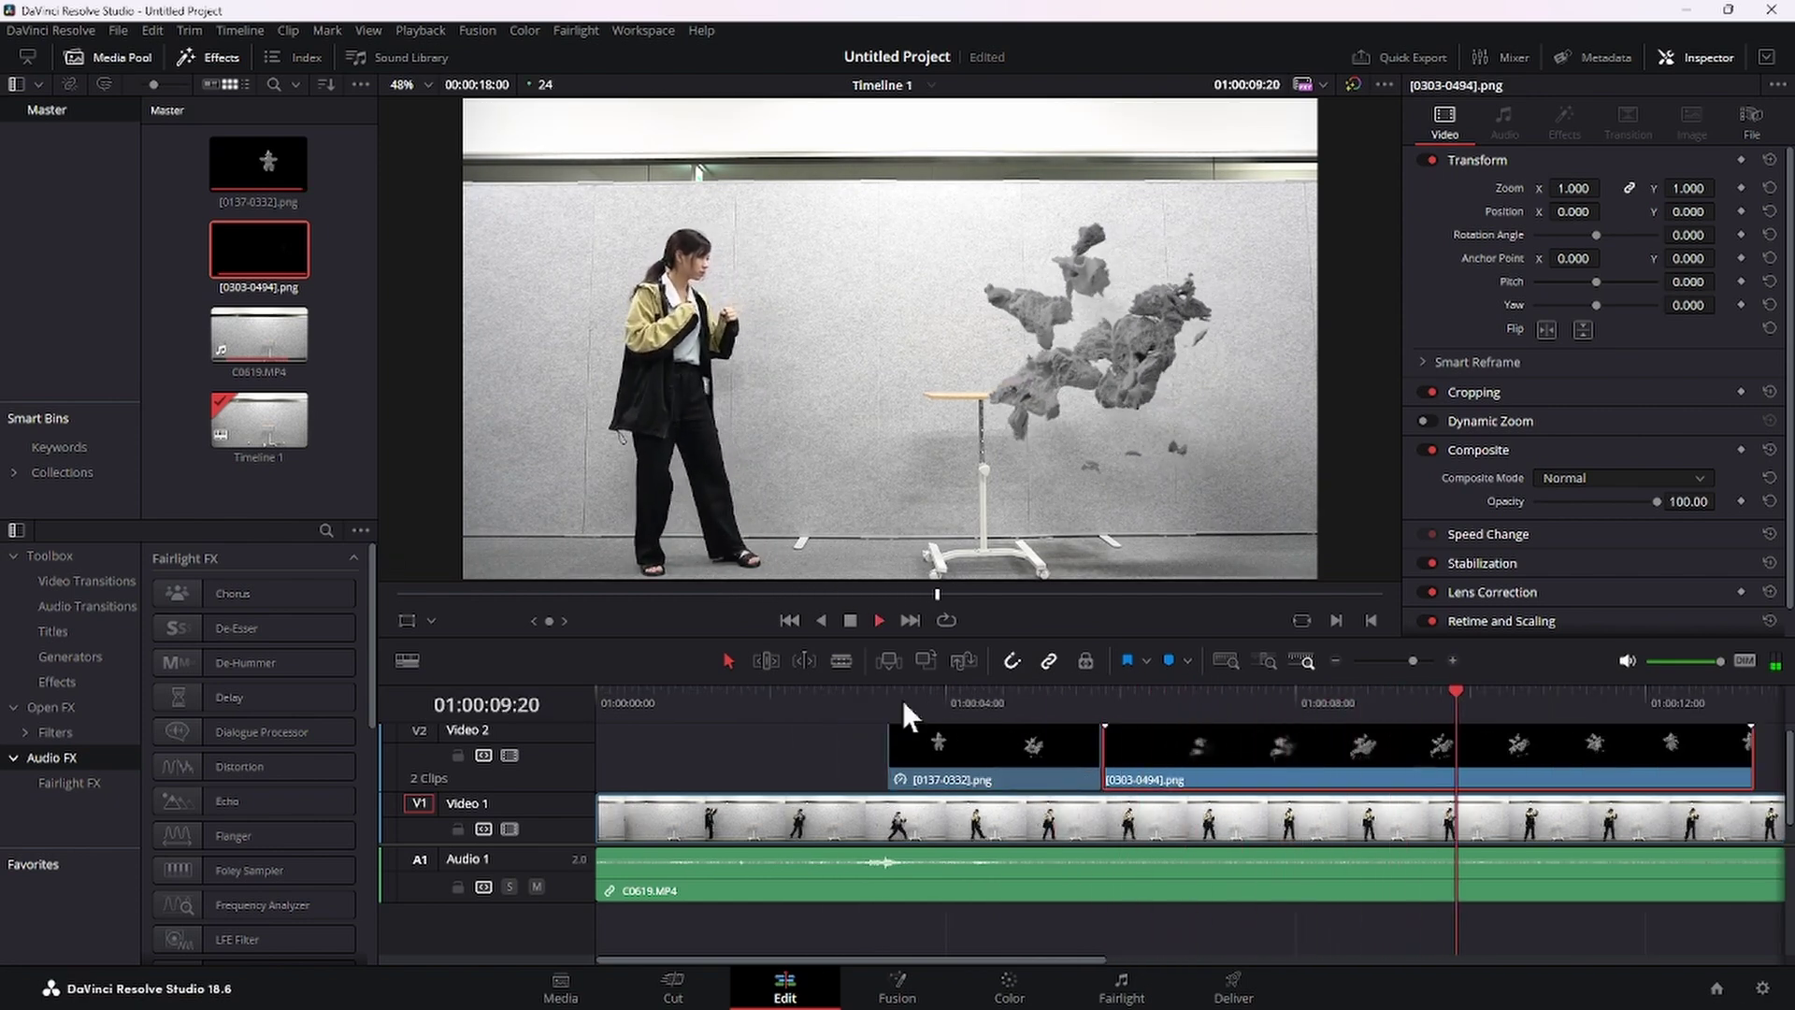
click(862, 699)
drag(767, 703, 879, 719)
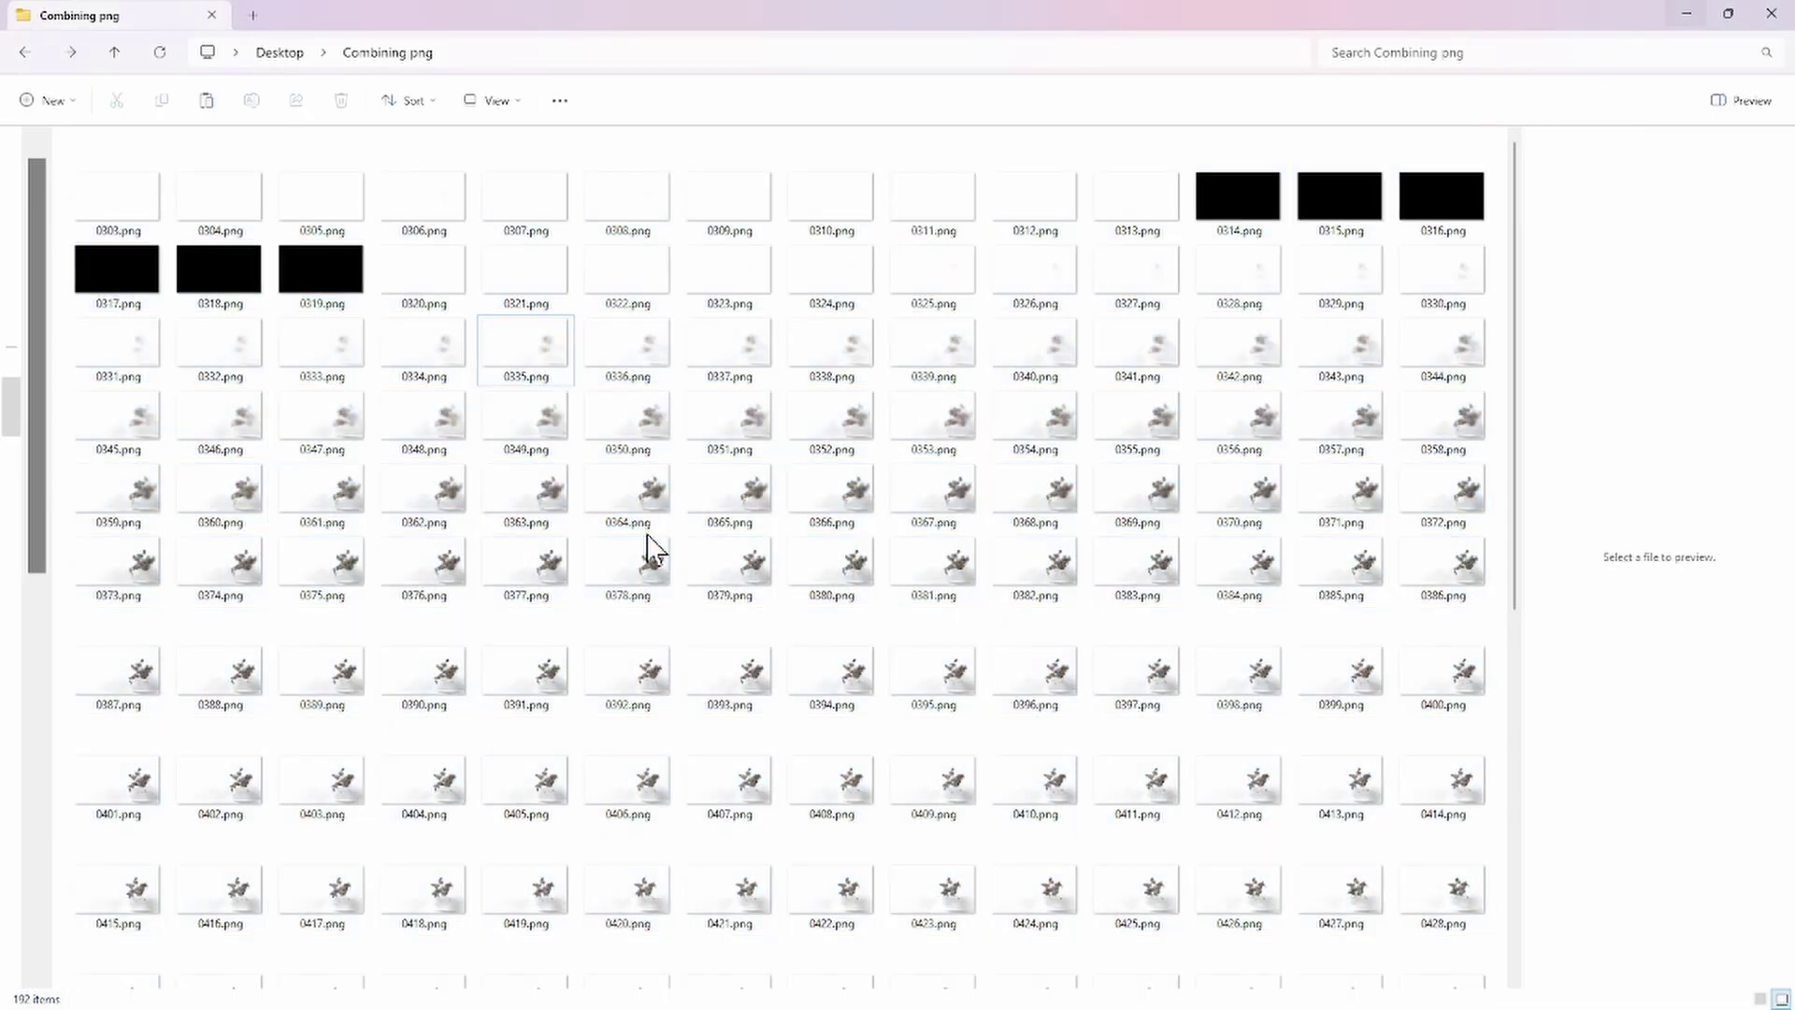
Step: Add the single frame 0137.png from the png folder as a still on a new track at the timeline's start
key(alt+Up)
double_click(191, 229)
click(139, 234)
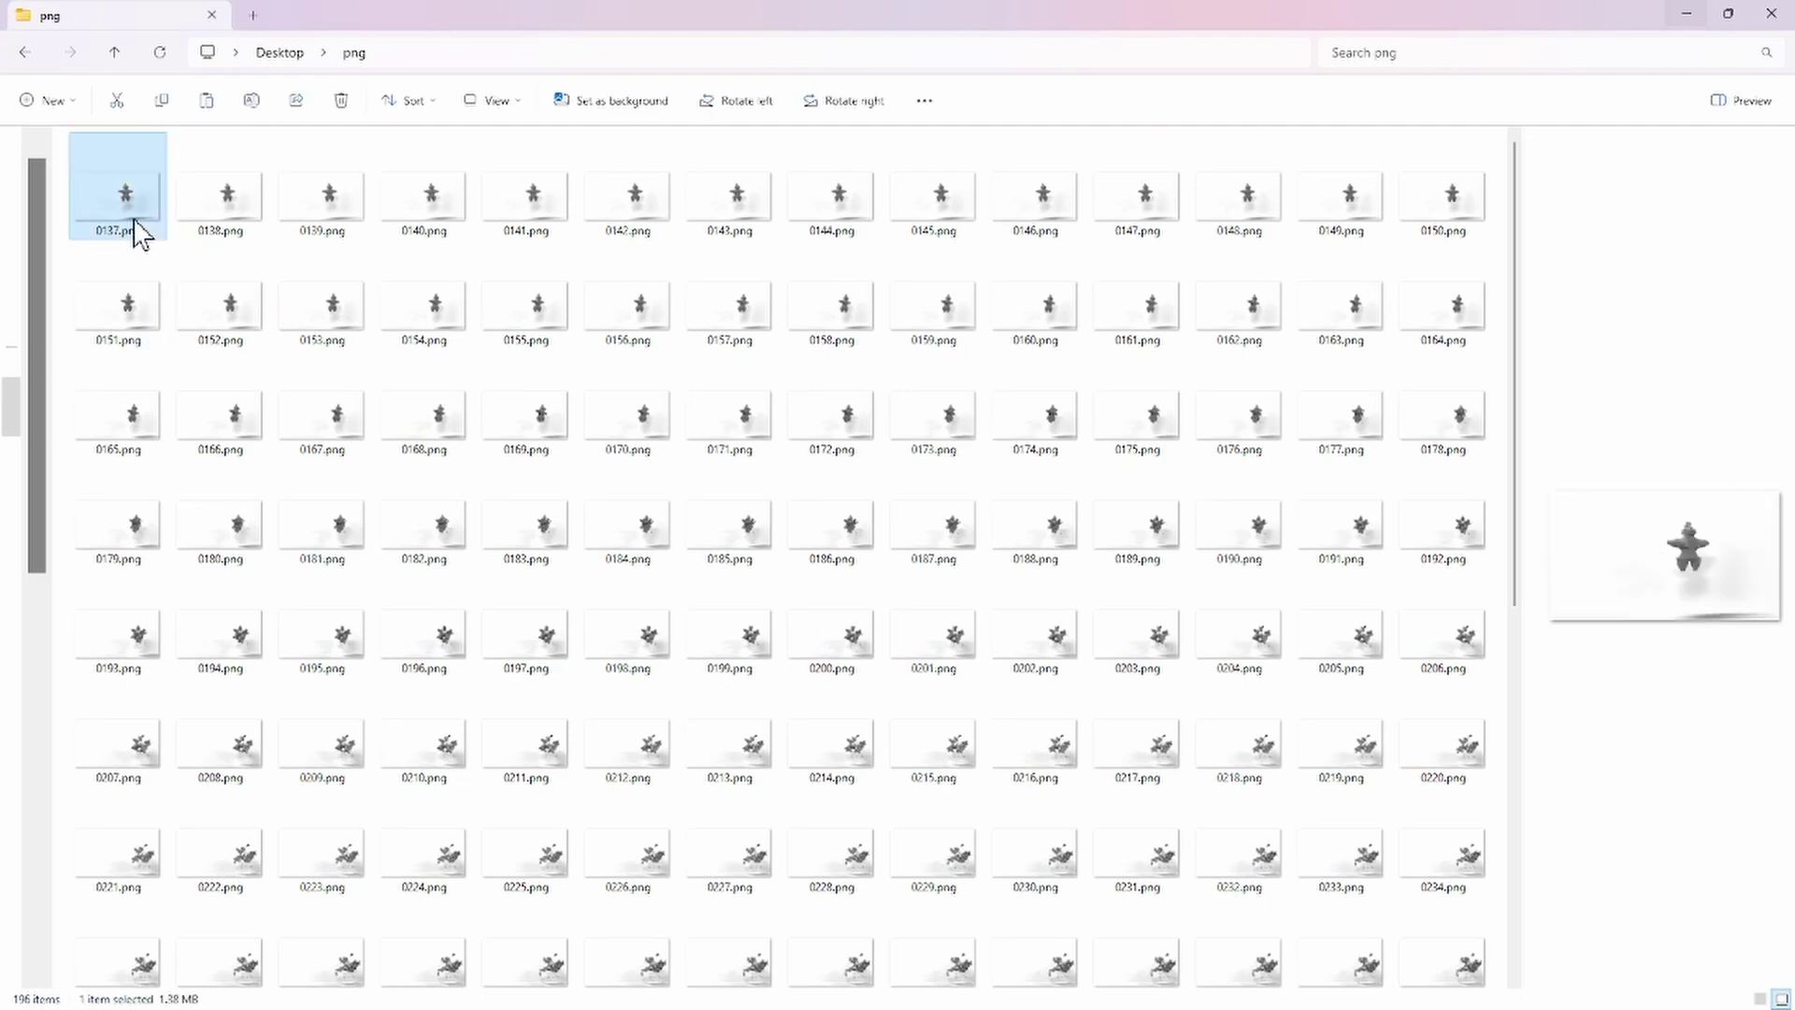
drag(131, 197, 583, 784)
key(alt+Tab)
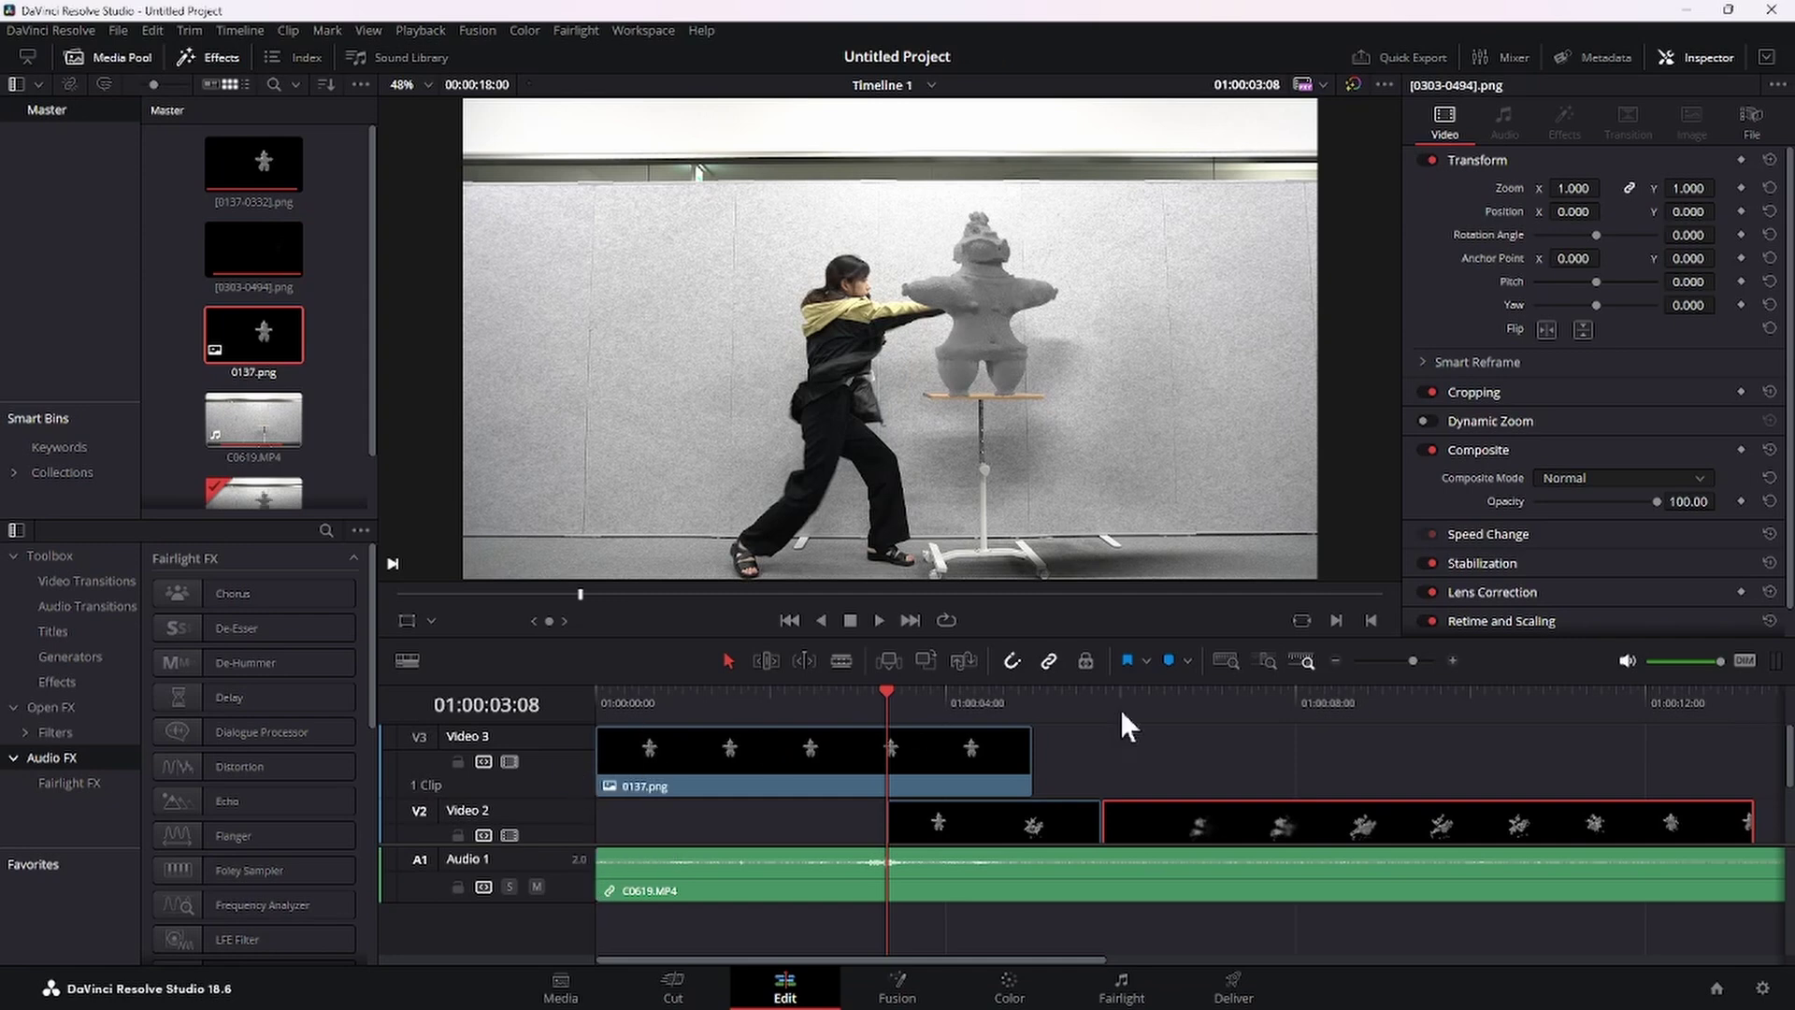
Step: Shorten the 0137.png still to end at 01:00:03:08, move it onto Video 2 before the scatter clip, and preview the transition
drag(1025, 766, 885, 759)
scroll(743, 791, down, 1)
drag(743, 753, 738, 797)
click(691, 715)
drag(692, 714, 813, 715)
key(space)
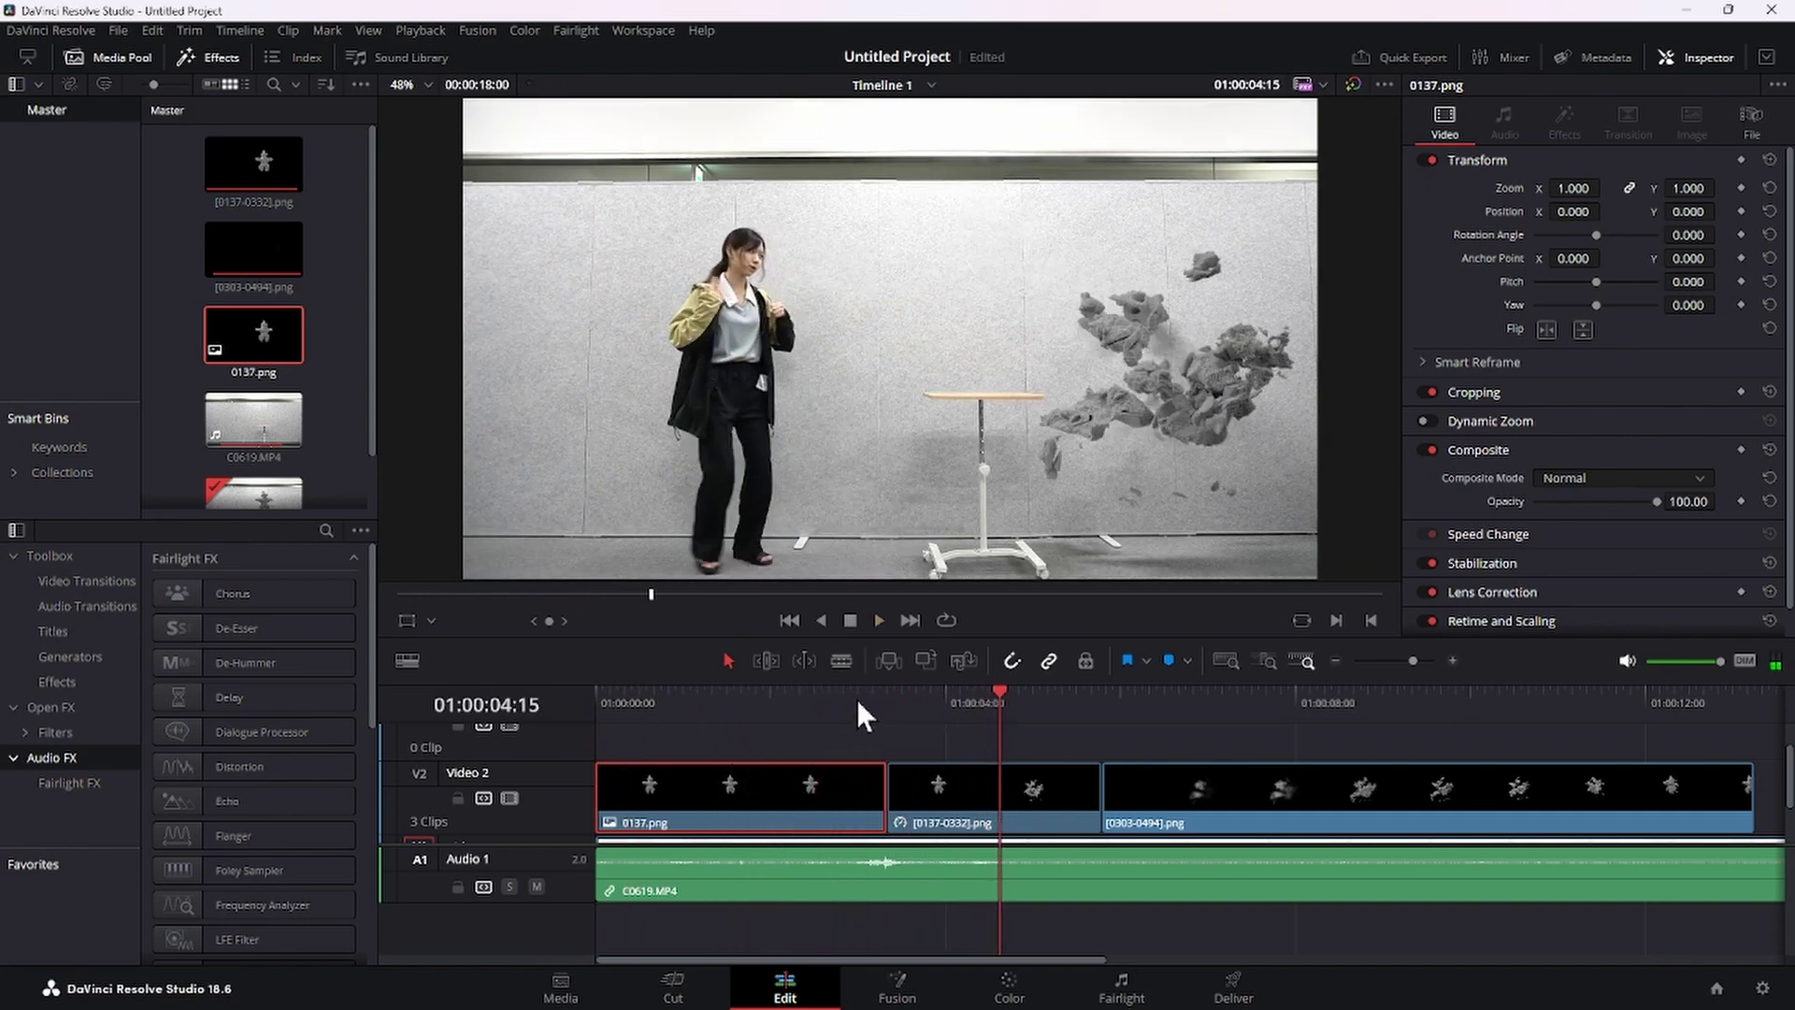
click(857, 699)
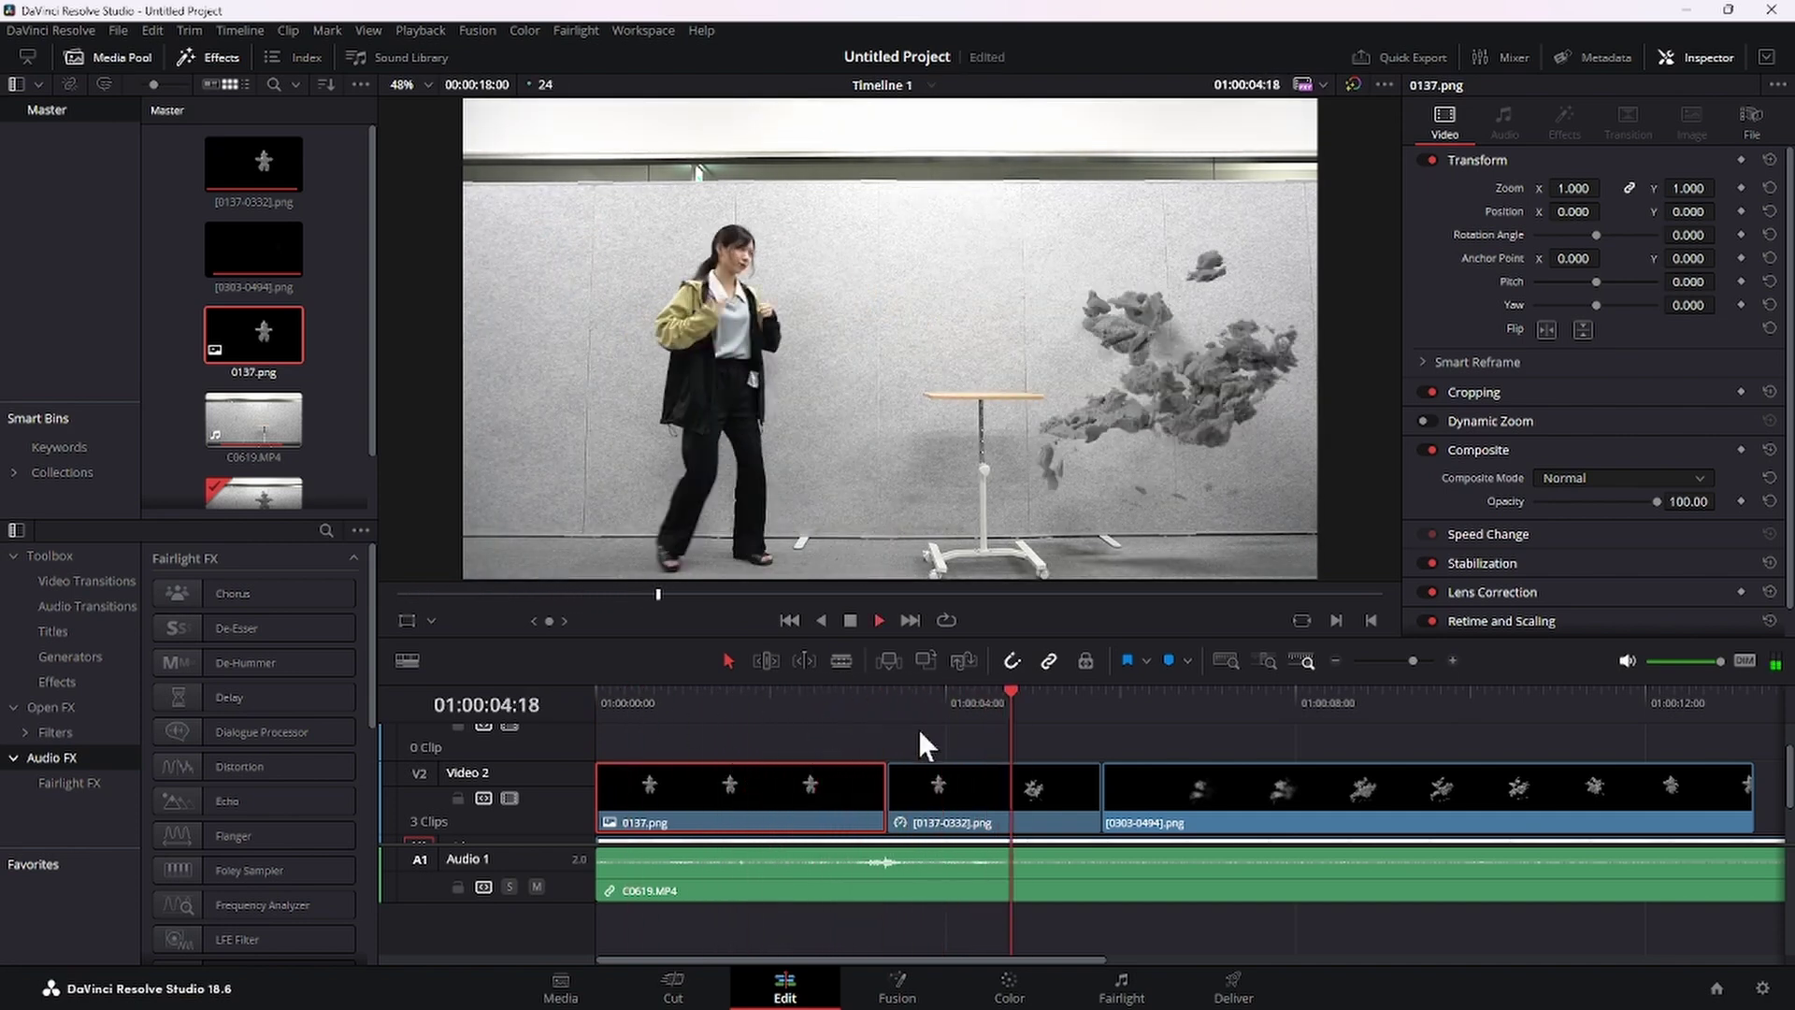
key(space)
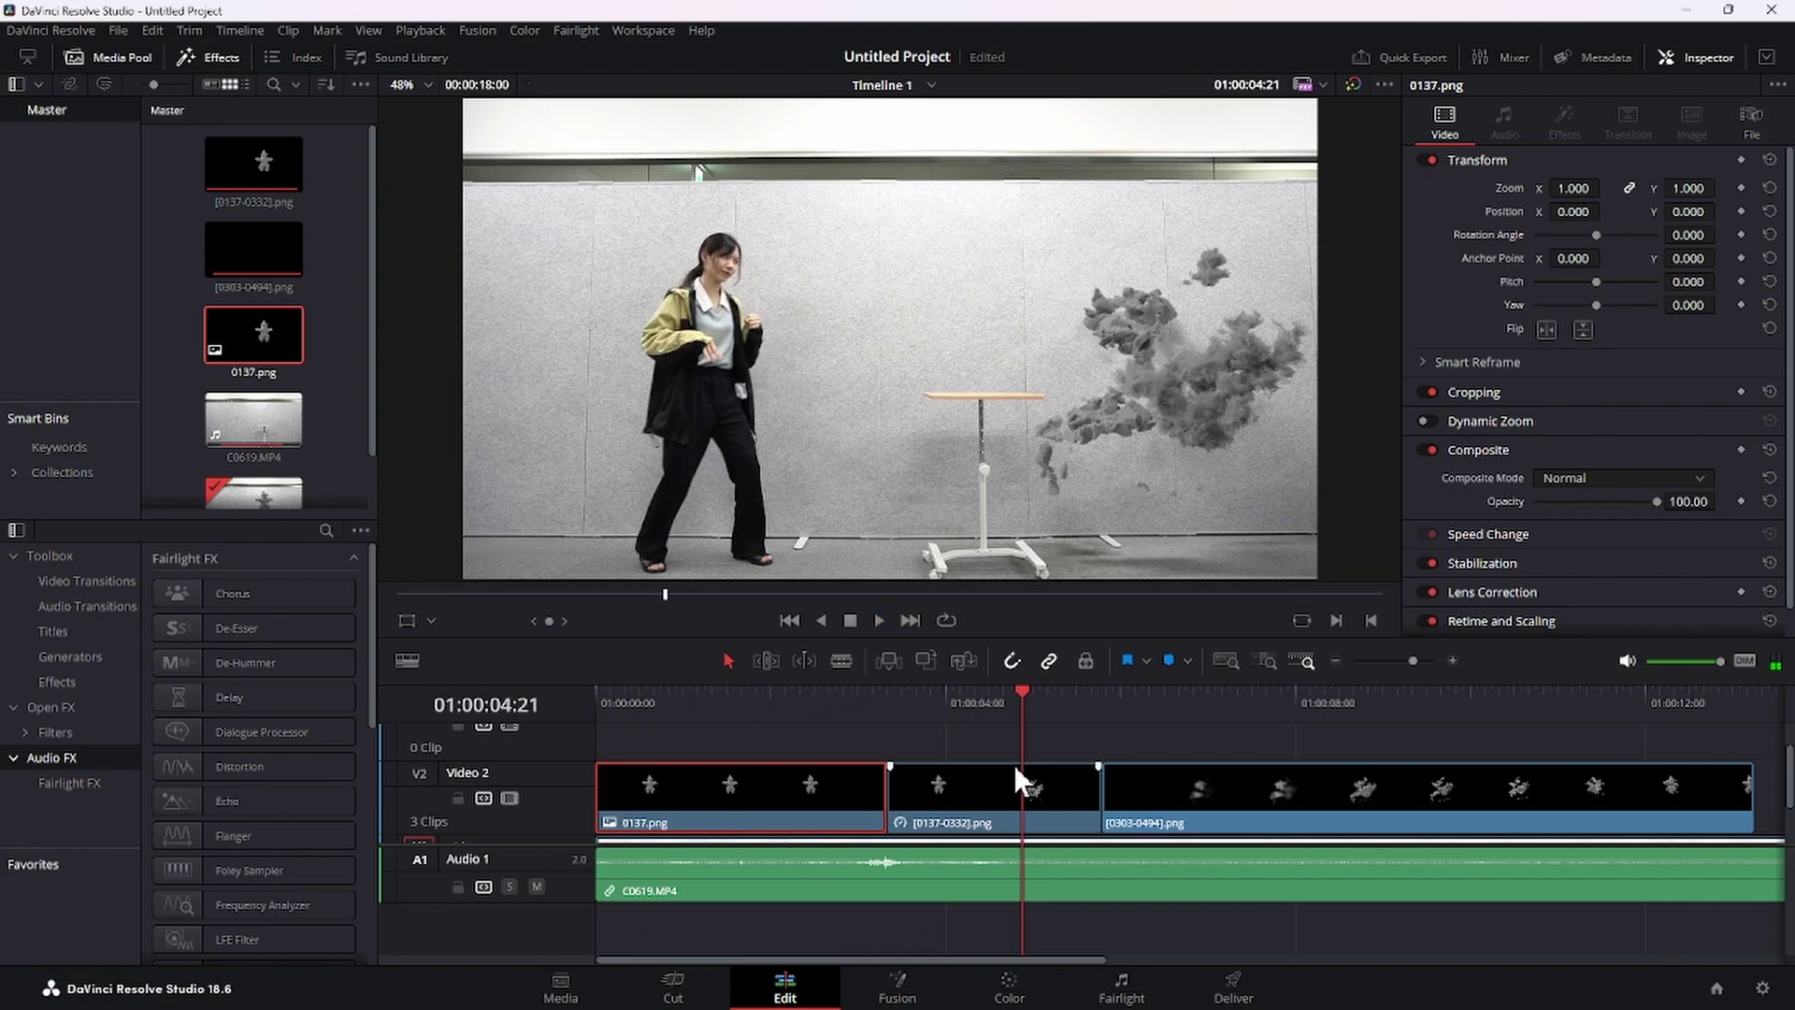
Step: Paste a copy of the 0137.png still at 01:00:13:06 on Video 2, extend it to the footage's end, and check the playback
alt+scroll(1013, 765, down, 3)
alt+scroll(1013, 765, down, 1)
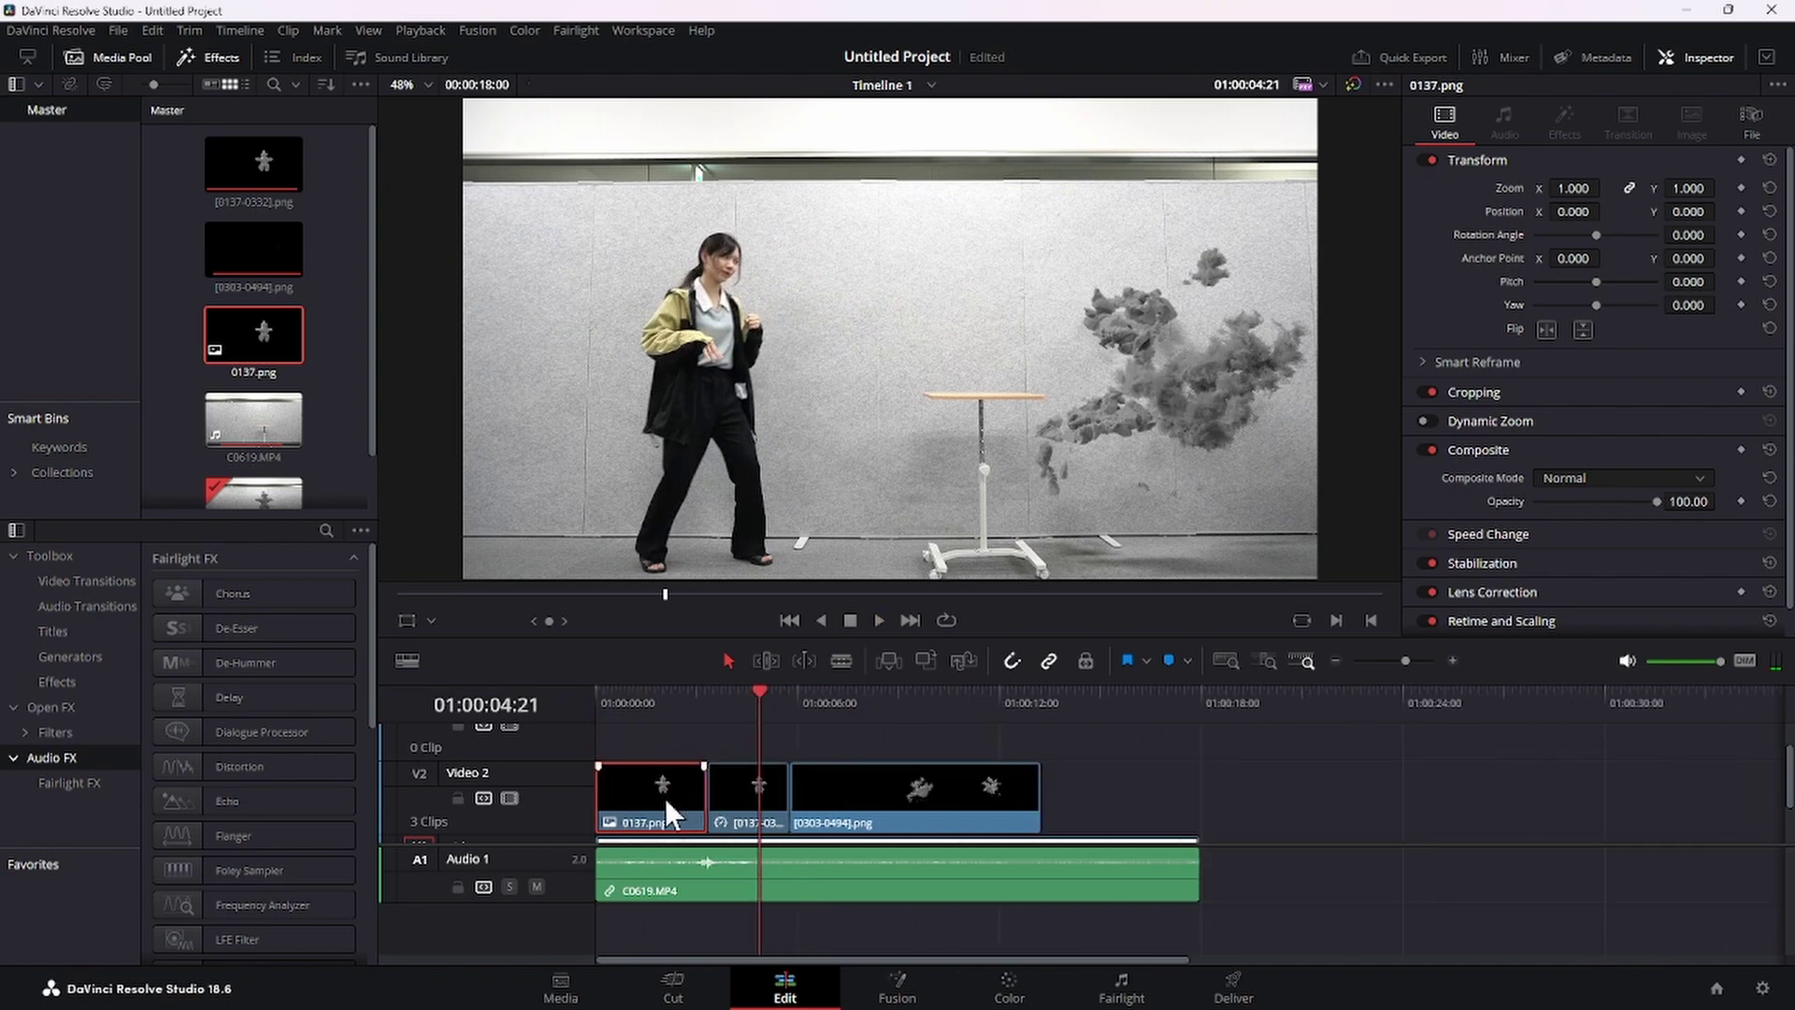
click(1040, 708)
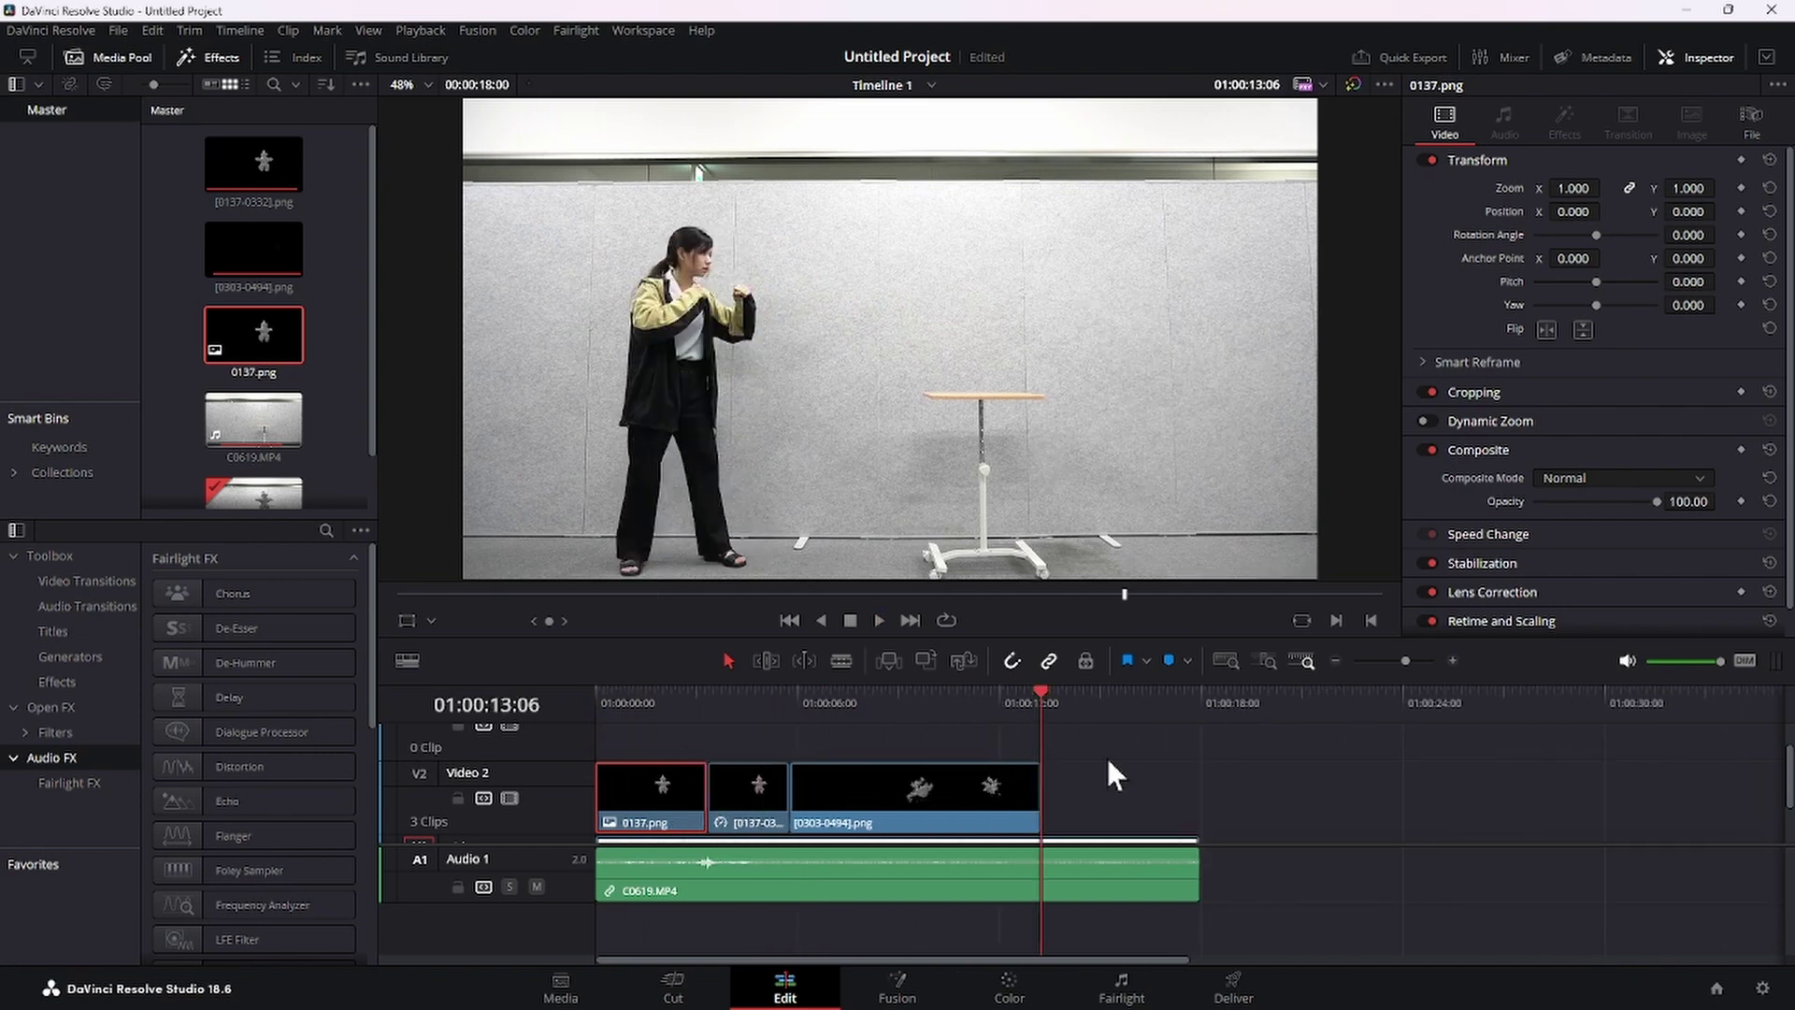
key(ctrl+v)
drag(1143, 793, 1184, 796)
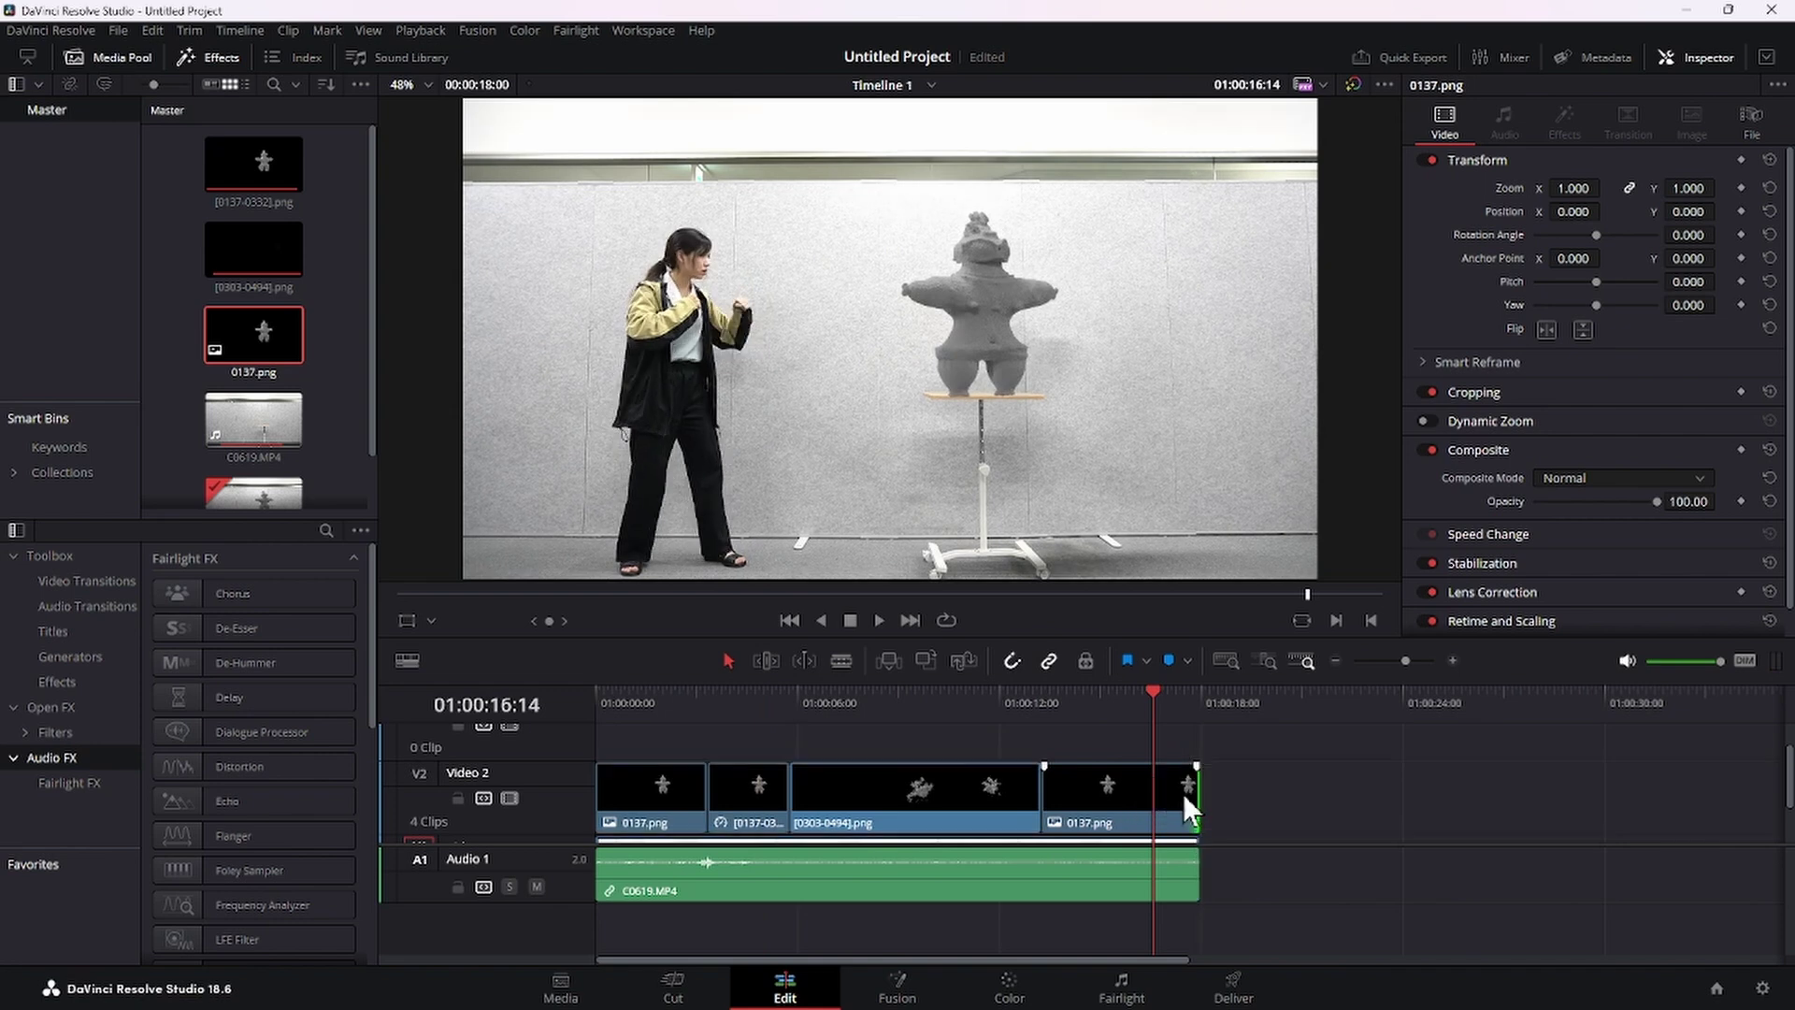
drag(1185, 722, 1012, 724)
key(space)
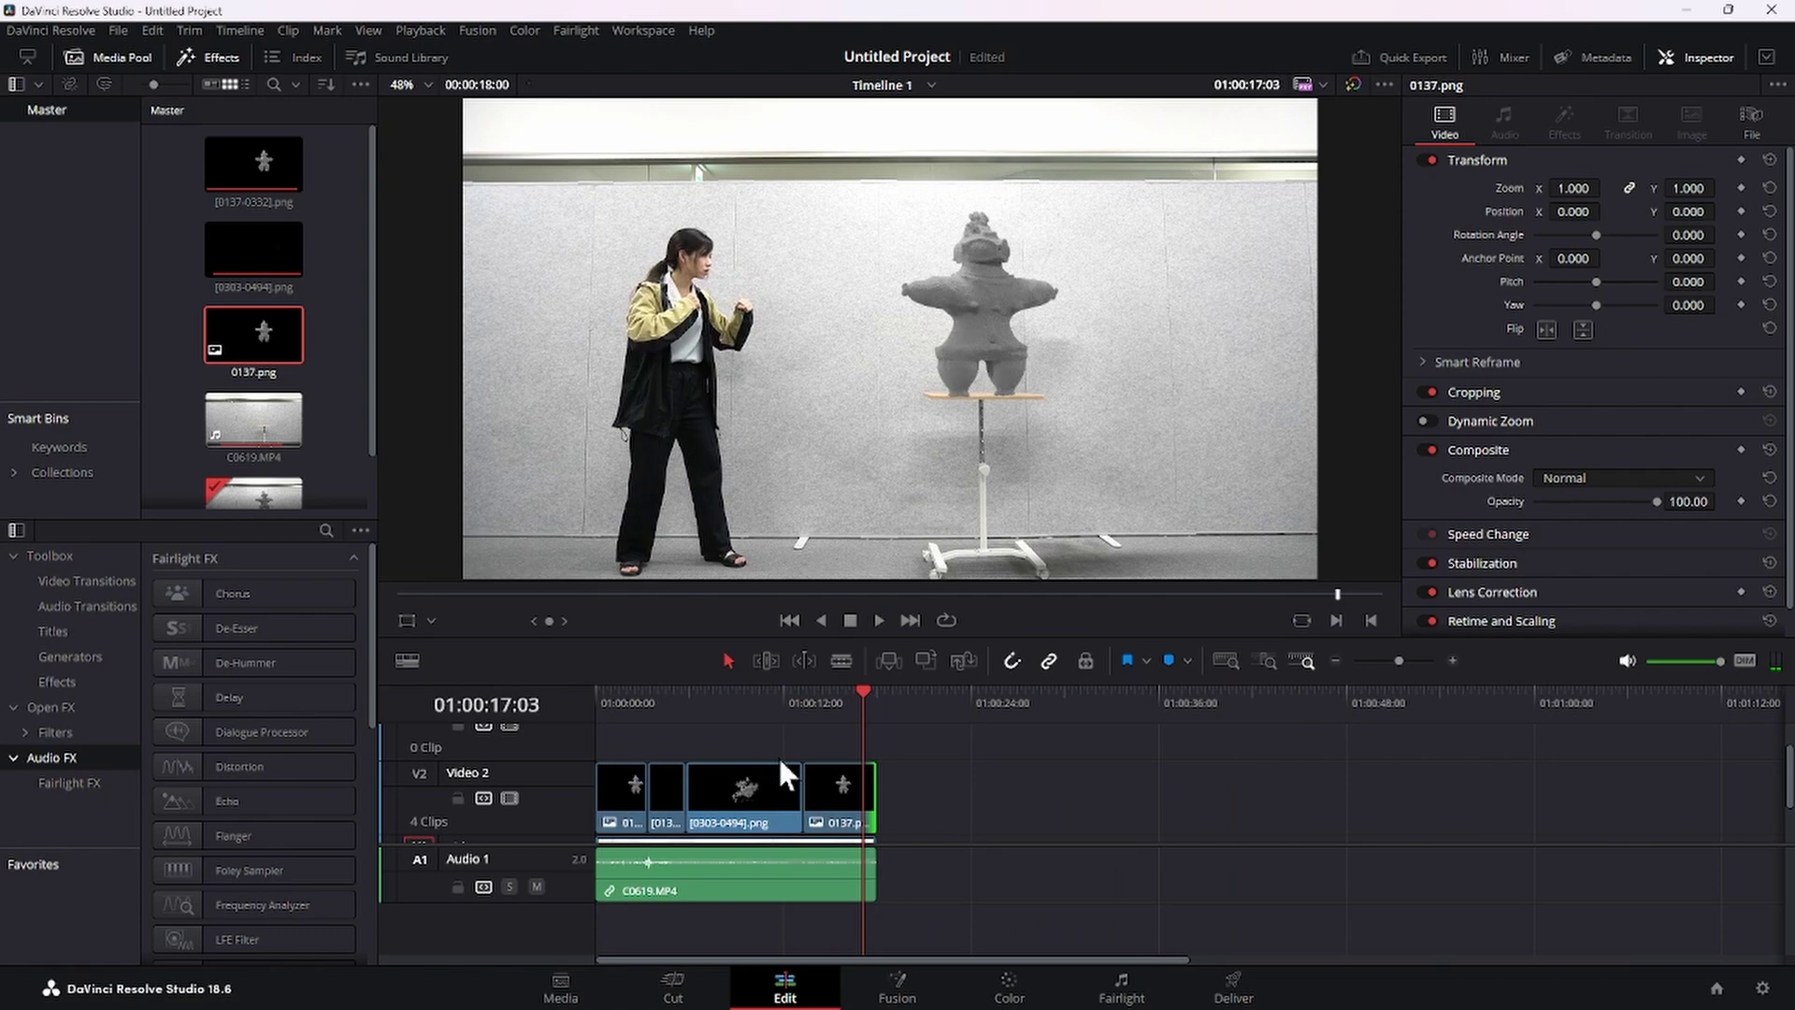
Step: Open the Color page and shape the first 0137.png clip's custom curve into an S-curve with raised highlights and lowered shadows
click(619, 810)
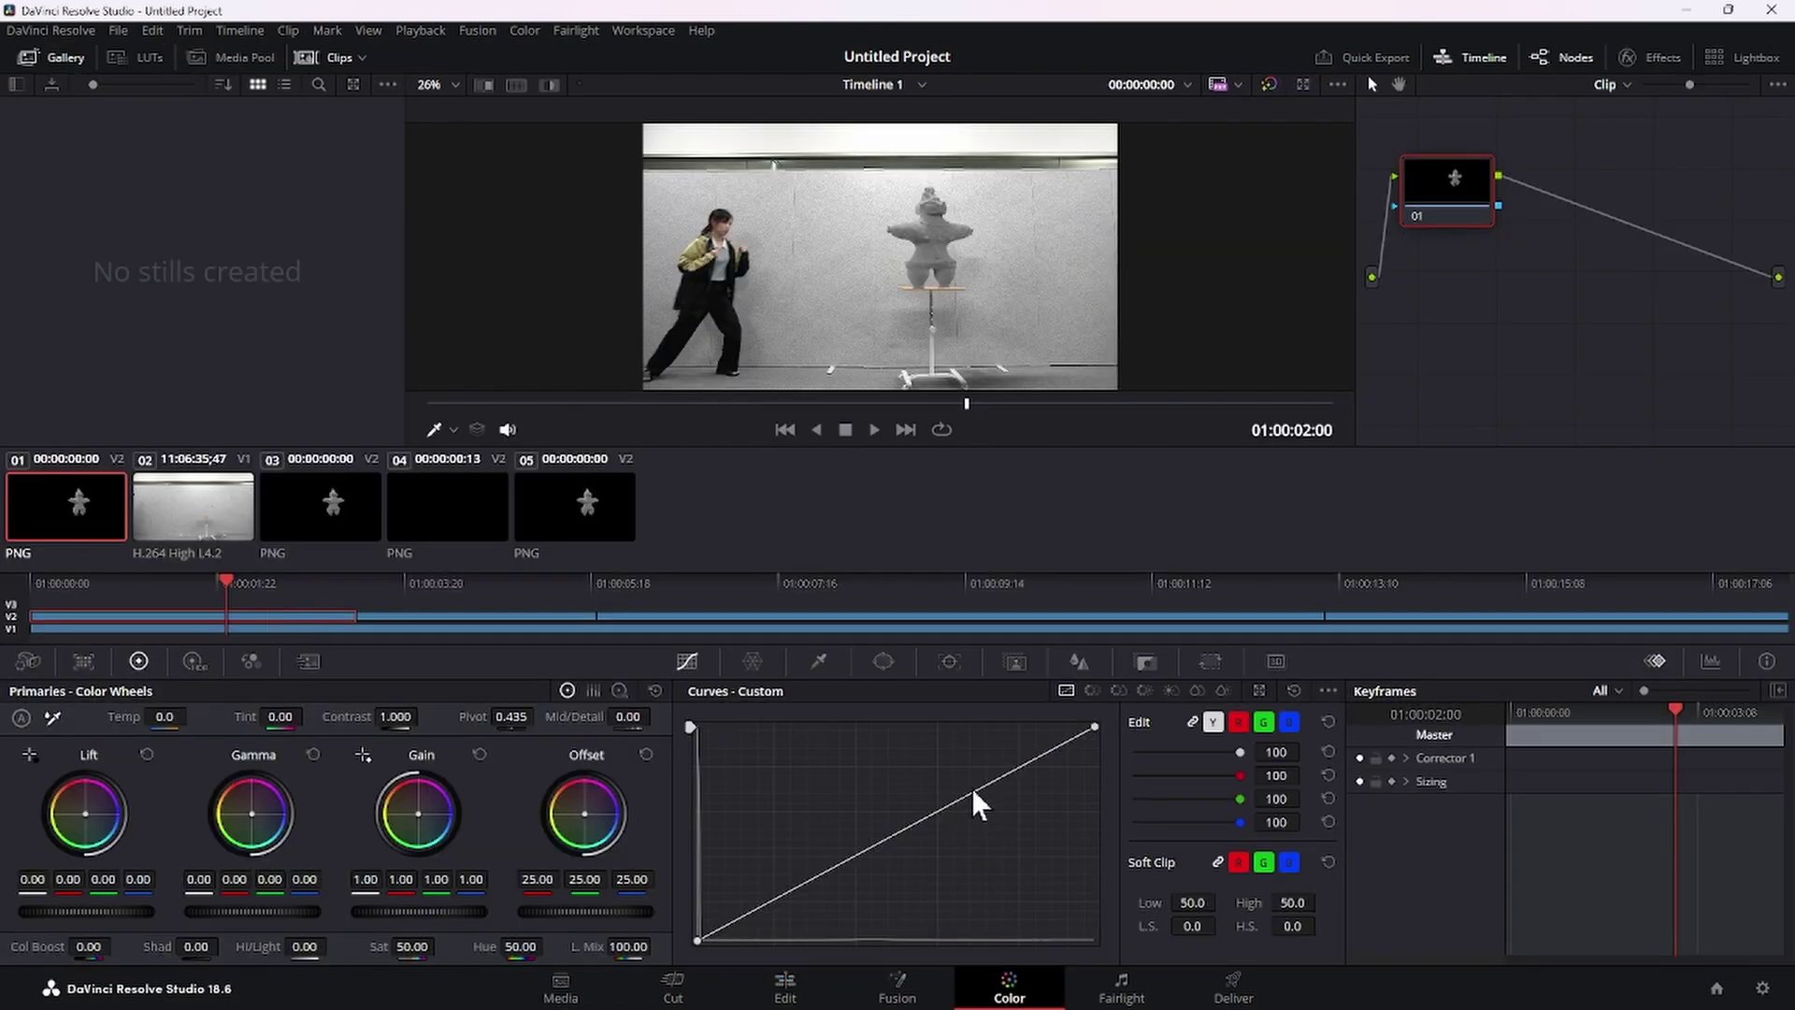
drag(974, 788, 965, 767)
mouse_move(841, 846)
mouse_down()
mouse_move(820, 871)
mouse_move(840, 868)
mouse_up()
drag(963, 764, 952, 763)
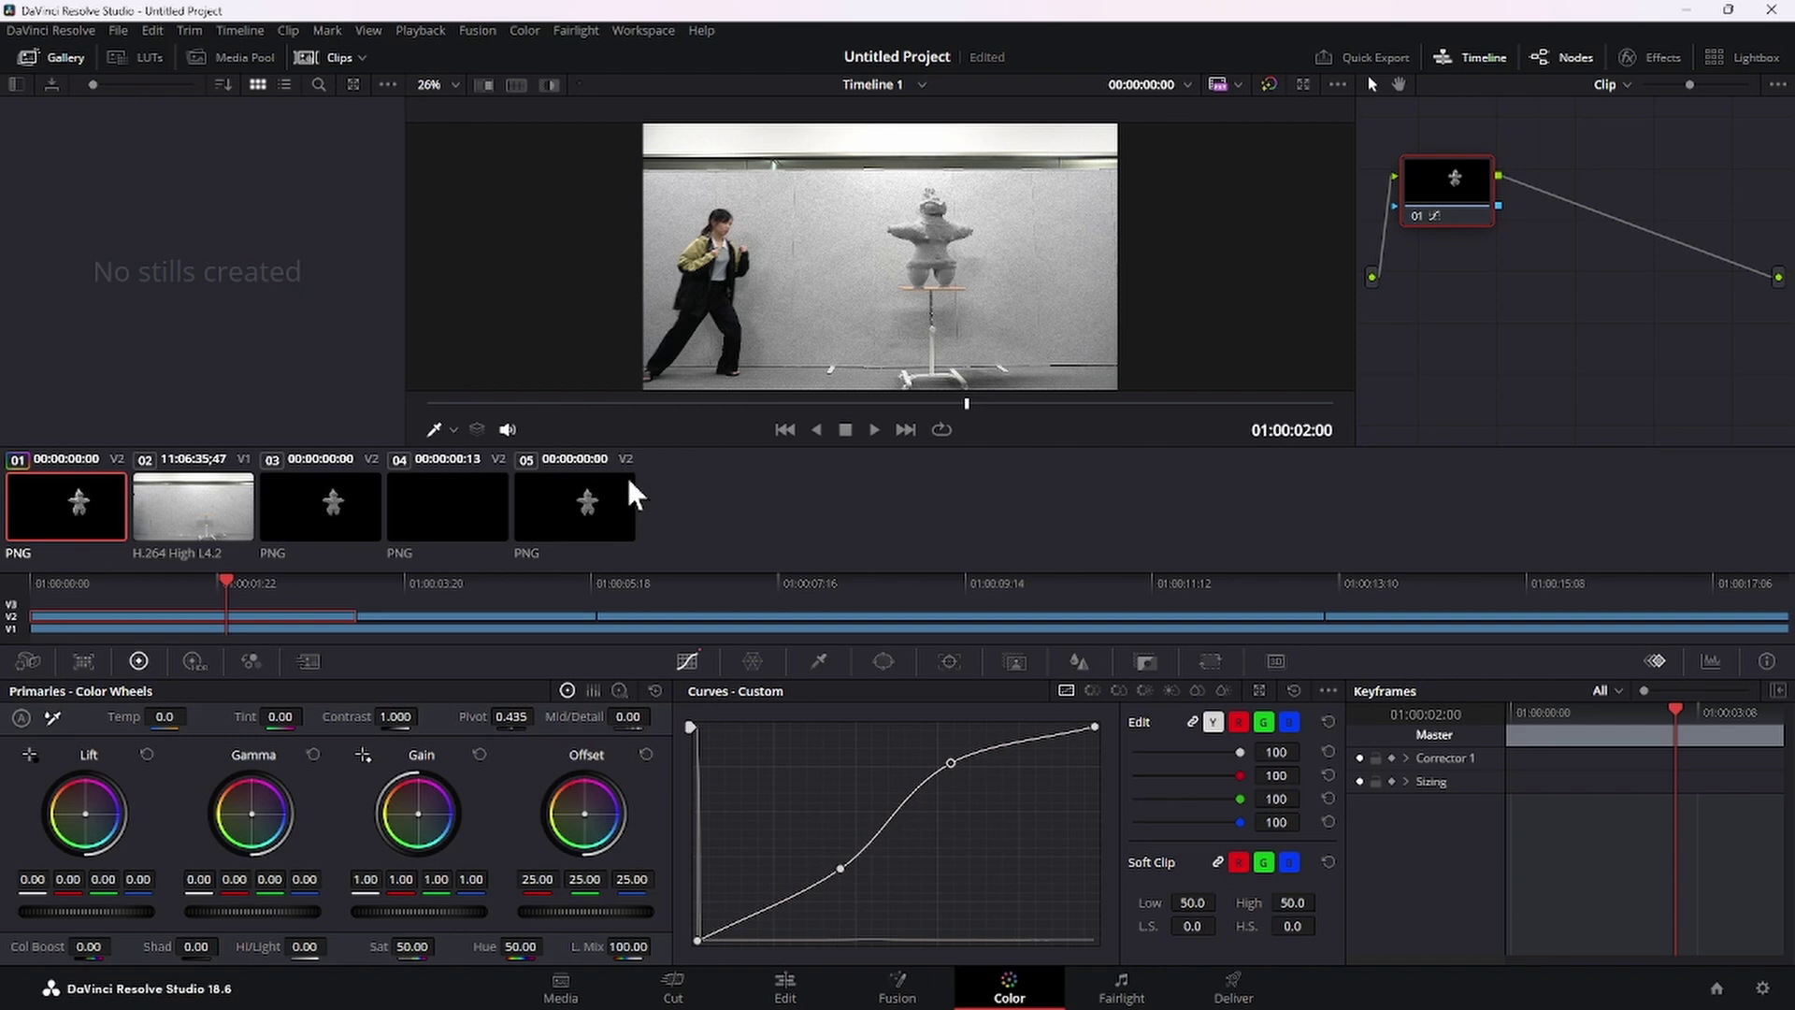
Step: Grab a still of the graded first 0137.png clip at 01:00:01:23 into the gallery
key(Left)
right_click(804, 209)
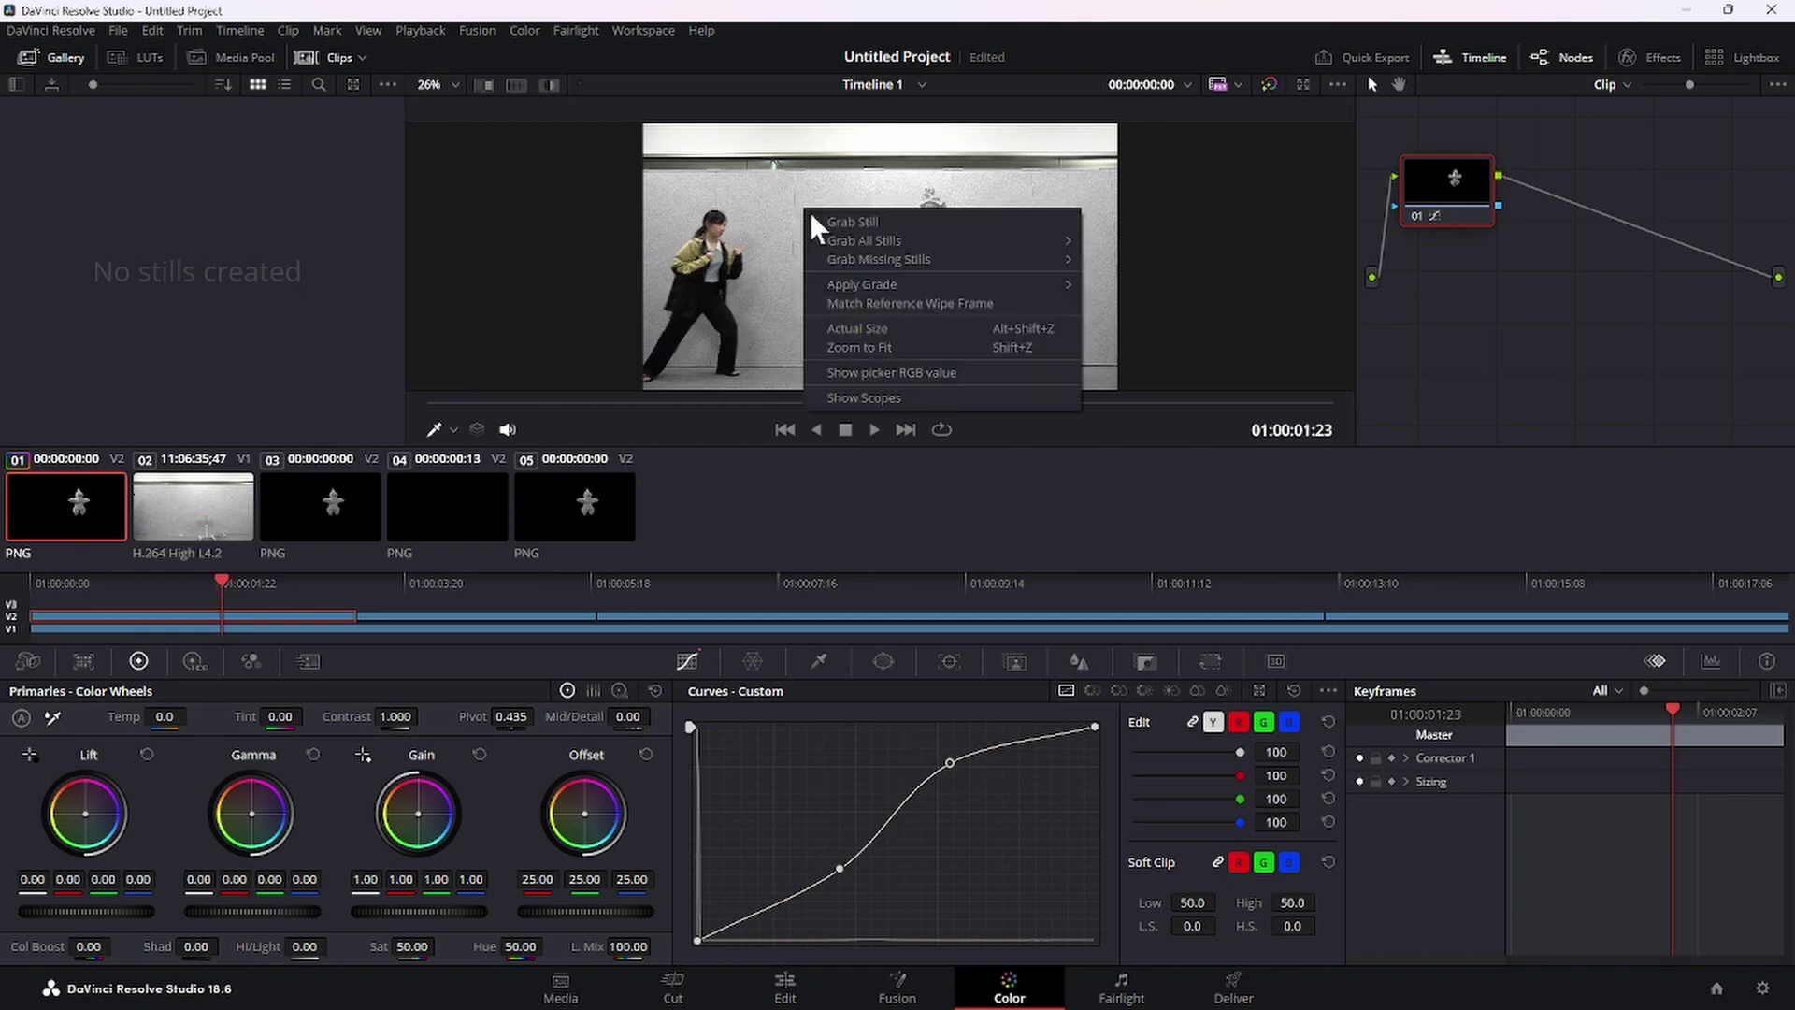
click(842, 221)
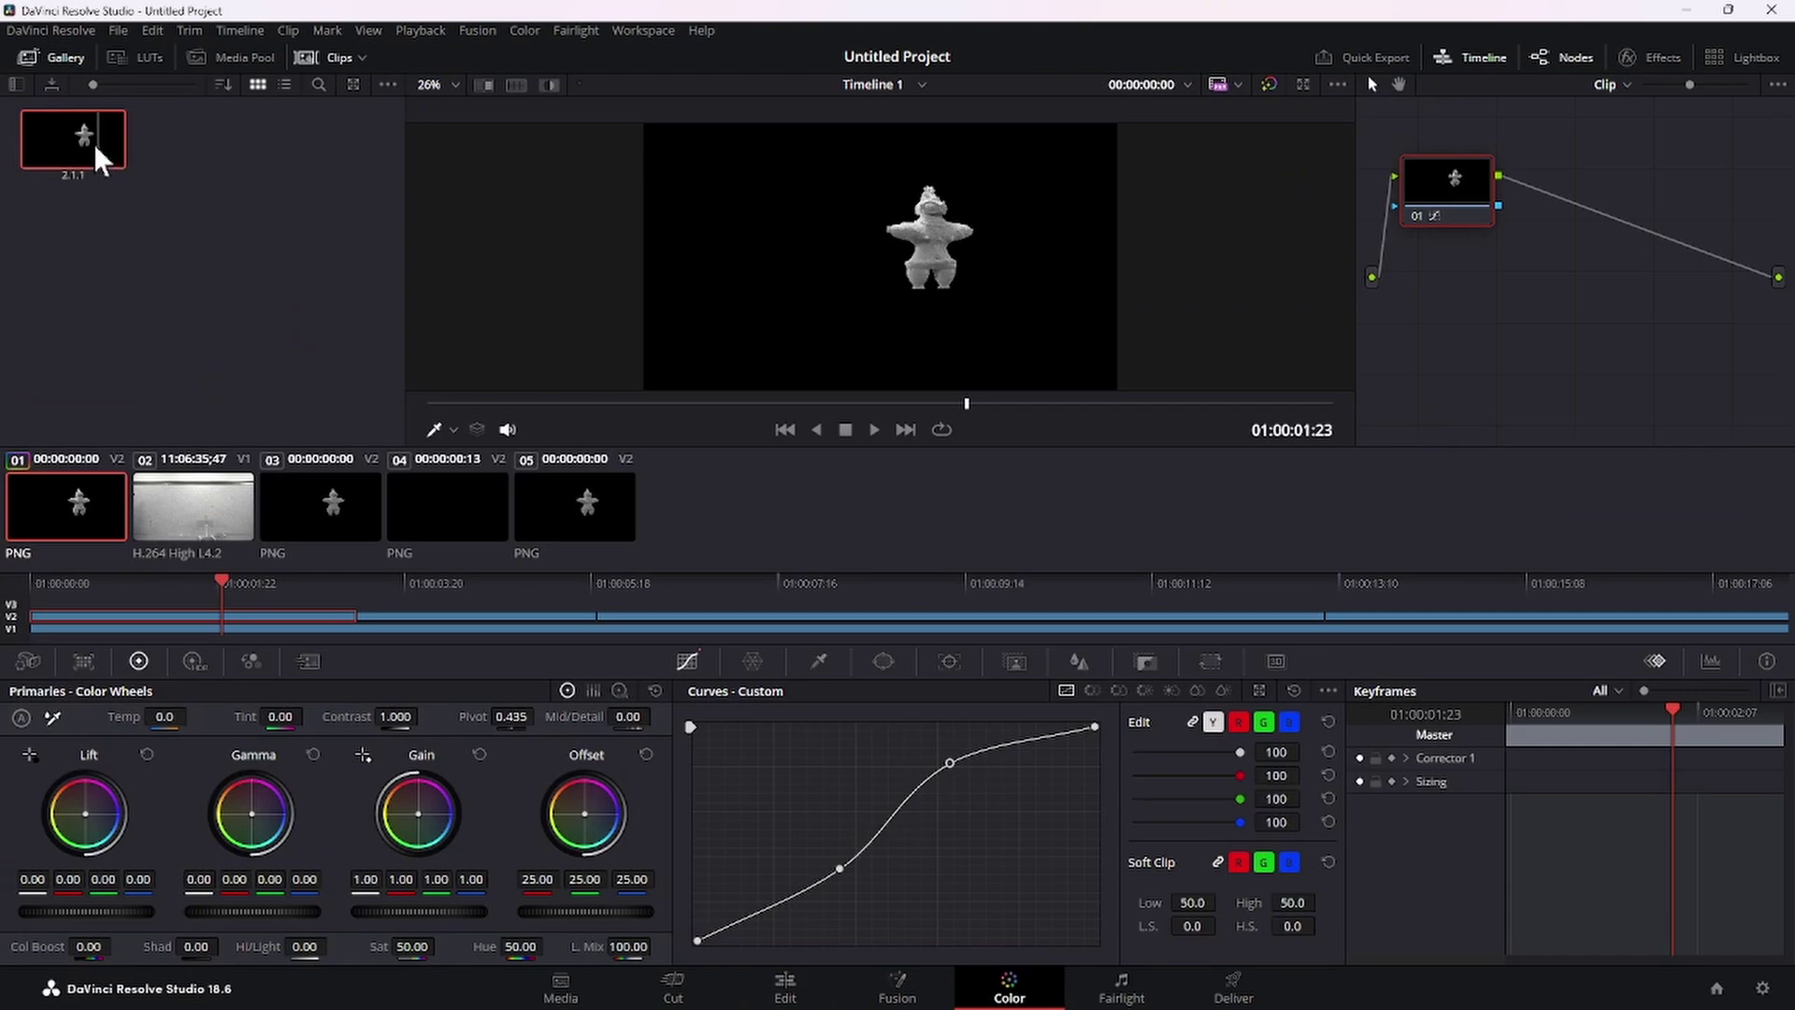
Step: Apply the grabbed still's grade to clips 03, 04 and 05, the remaining PNG clips on Video 2
click(332, 519)
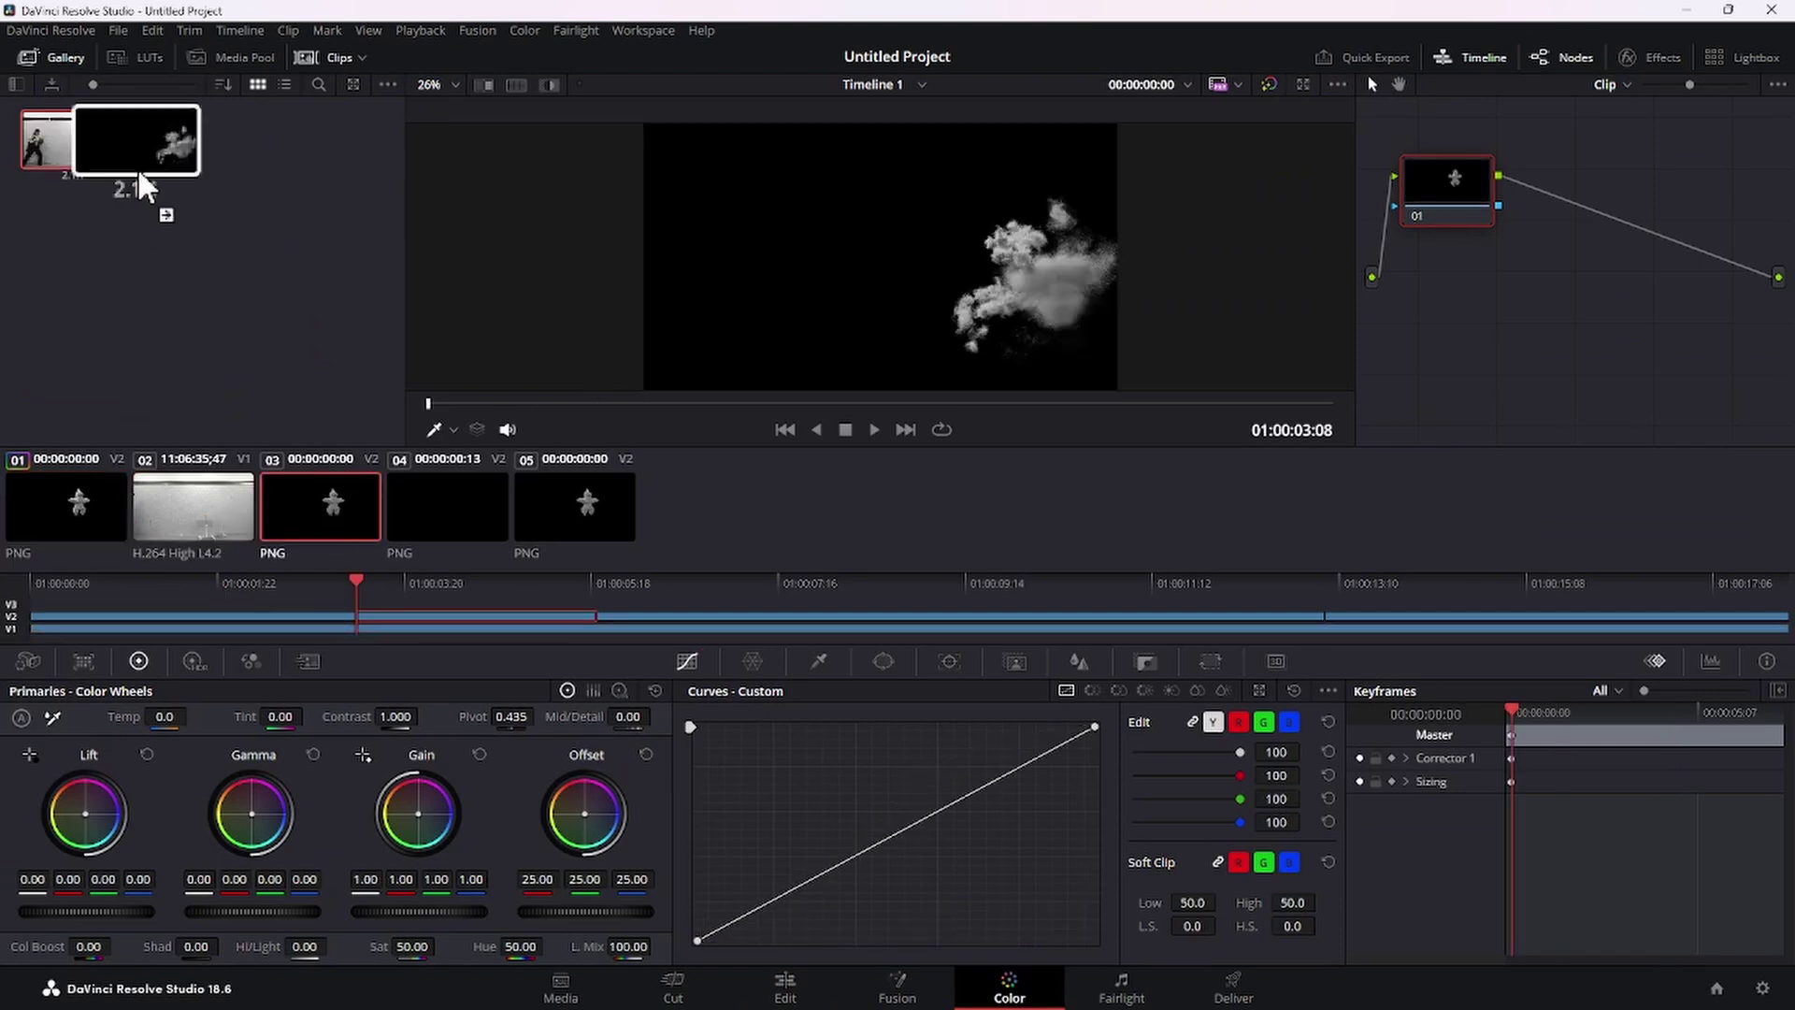
click(465, 526)
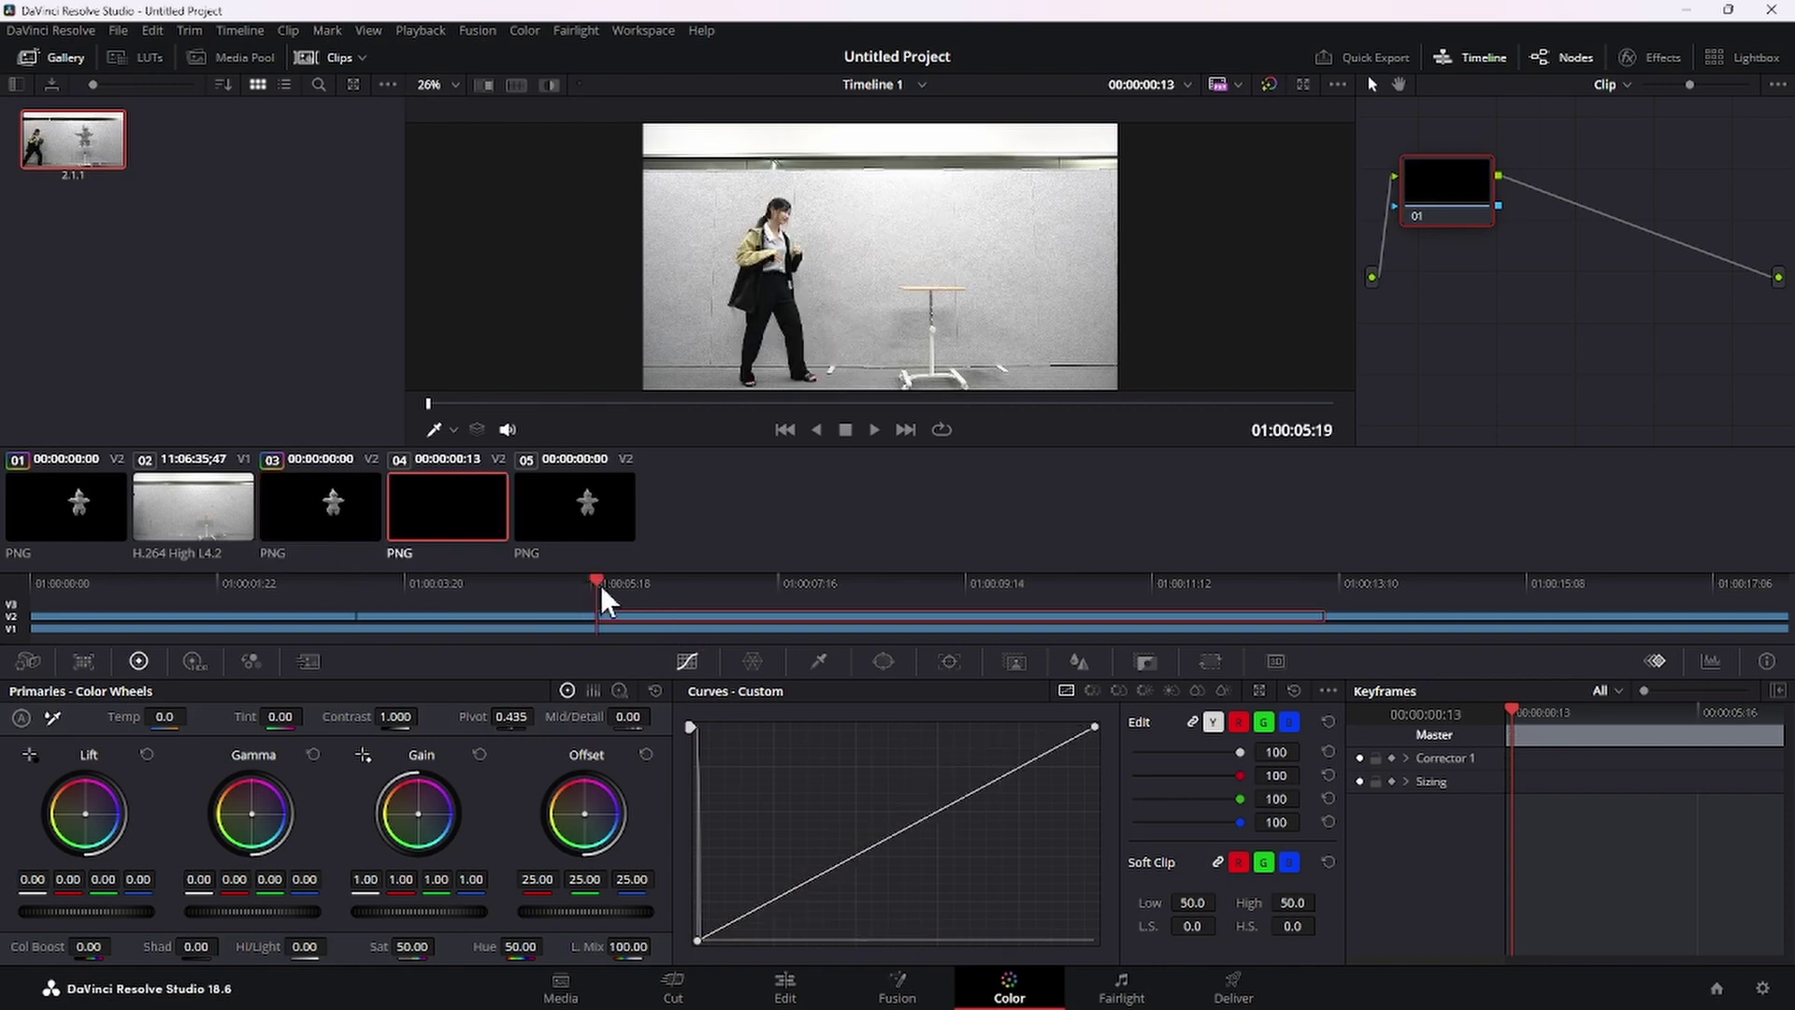
drag(603, 599, 1162, 606)
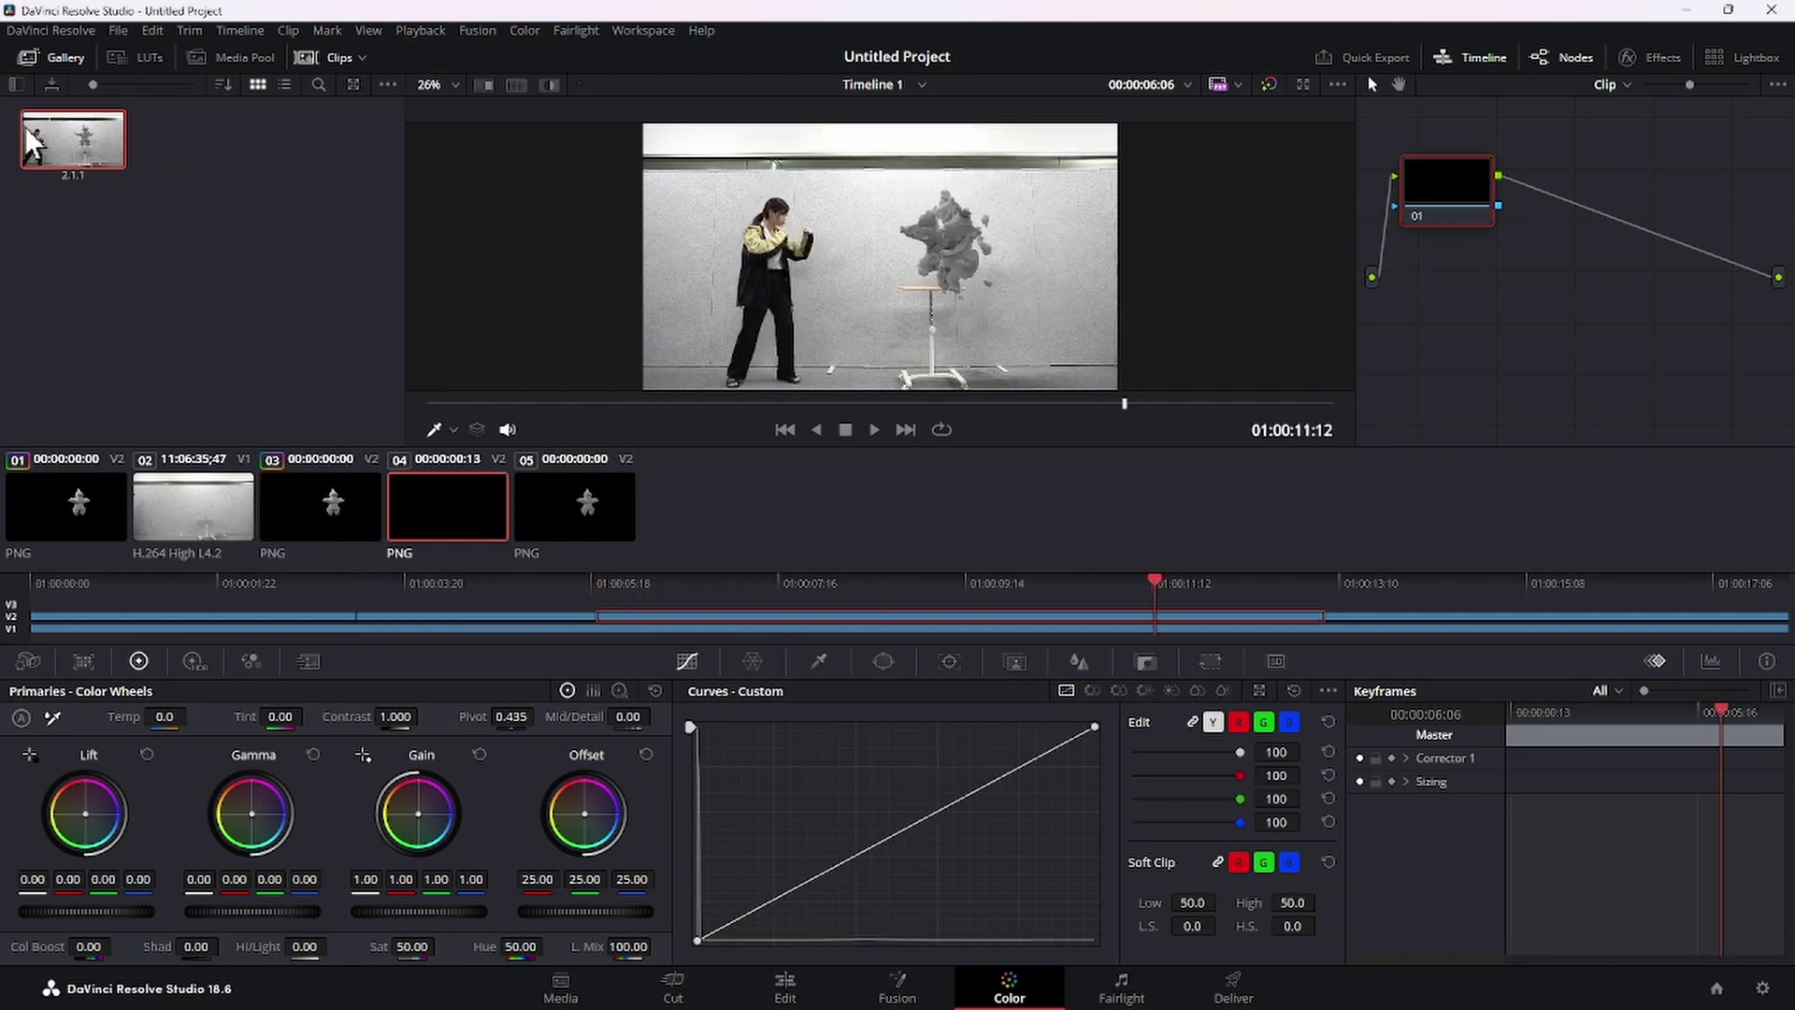
drag(33, 145, 963, 229)
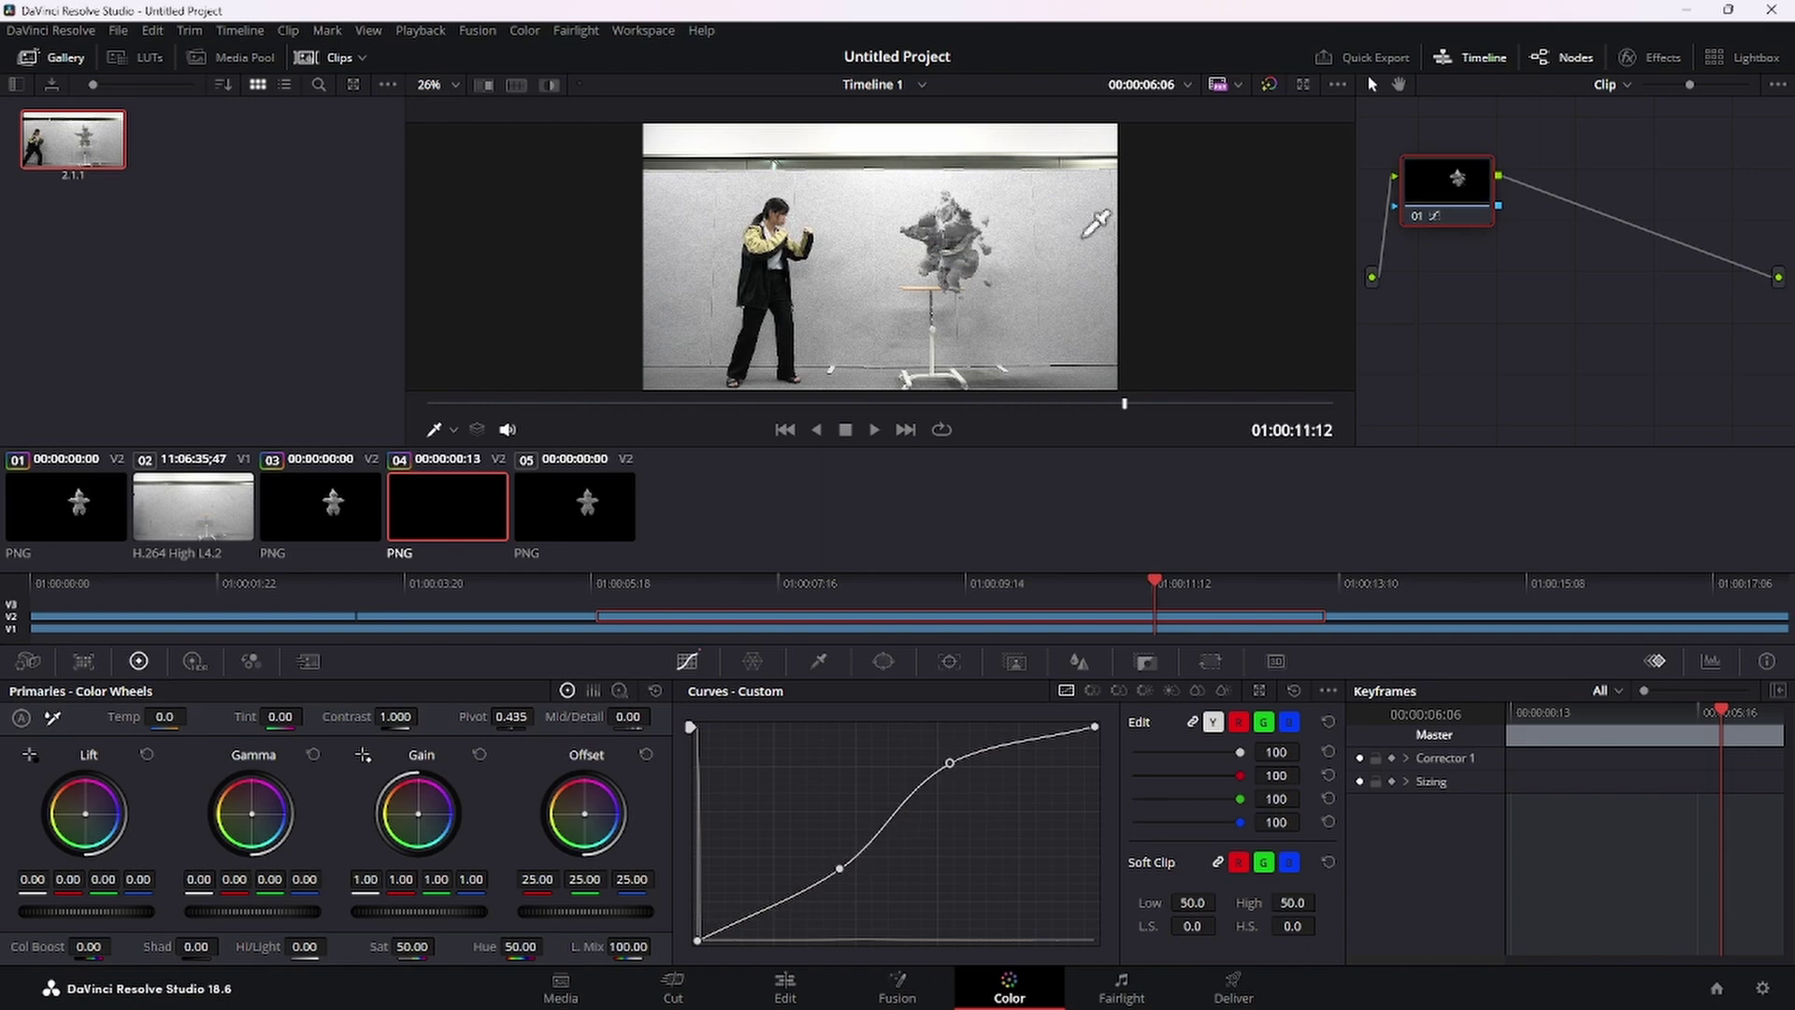
click(598, 532)
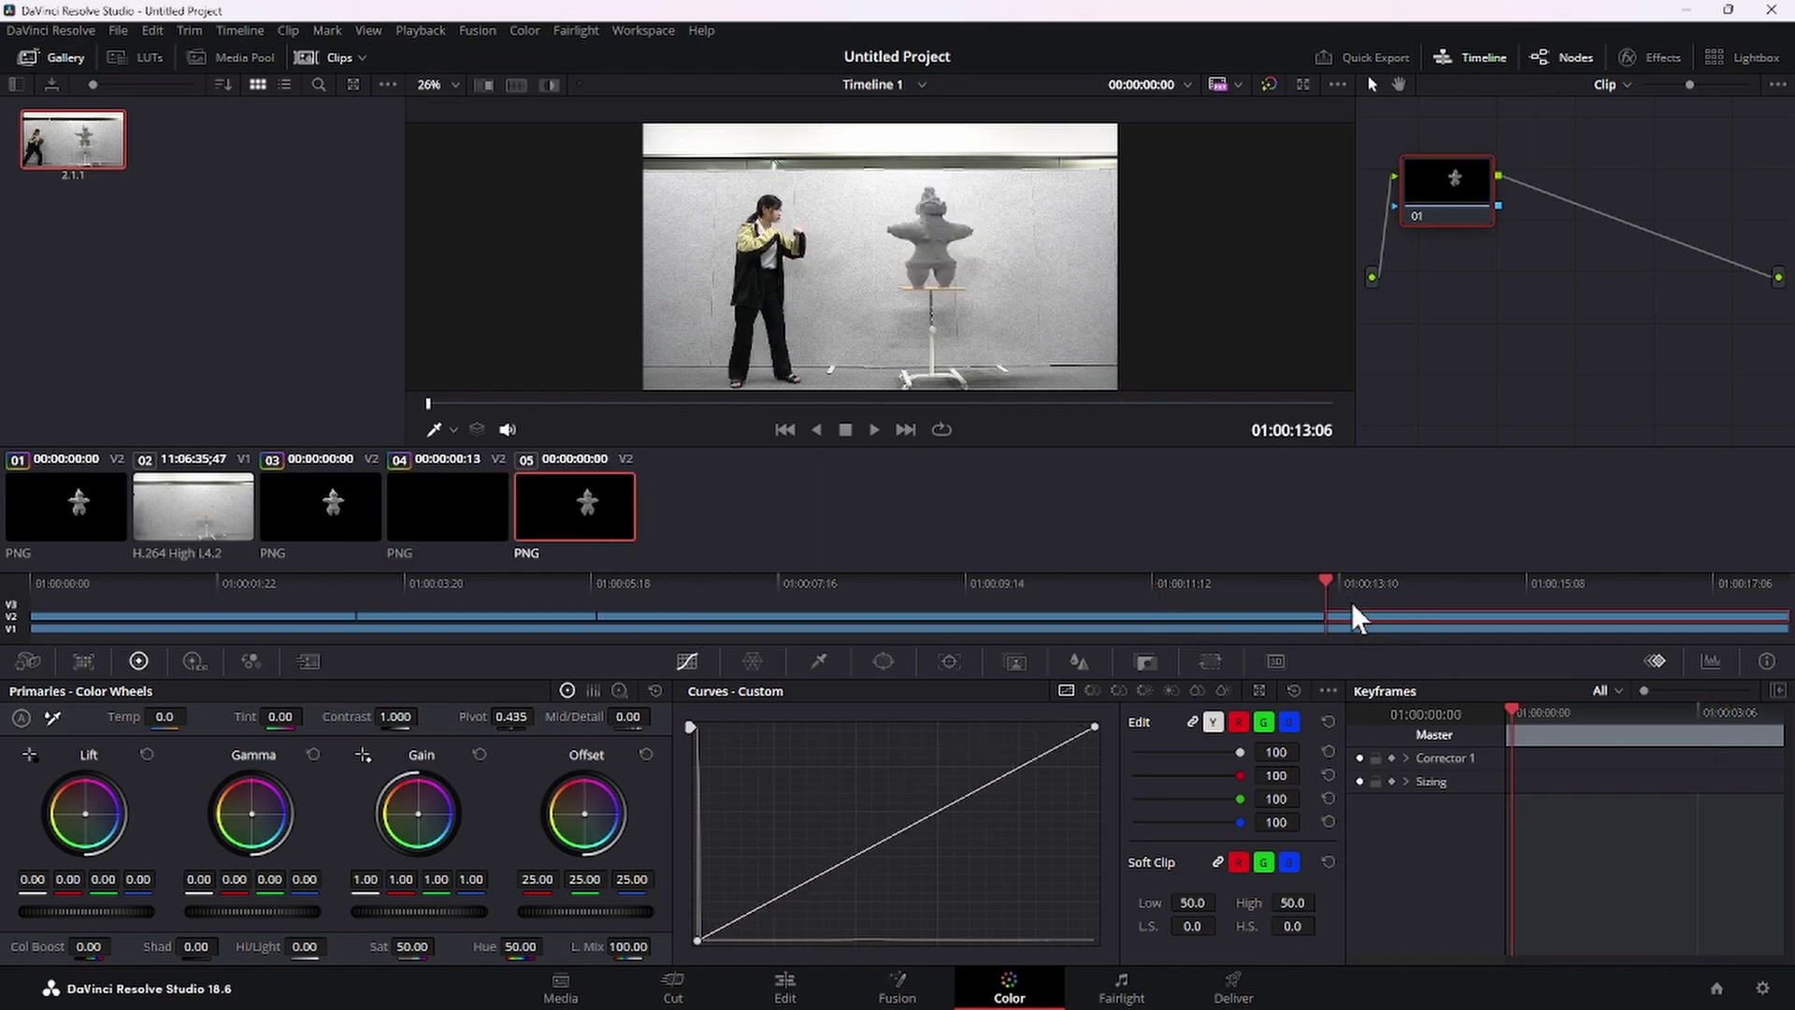
drag(1337, 598, 1456, 606)
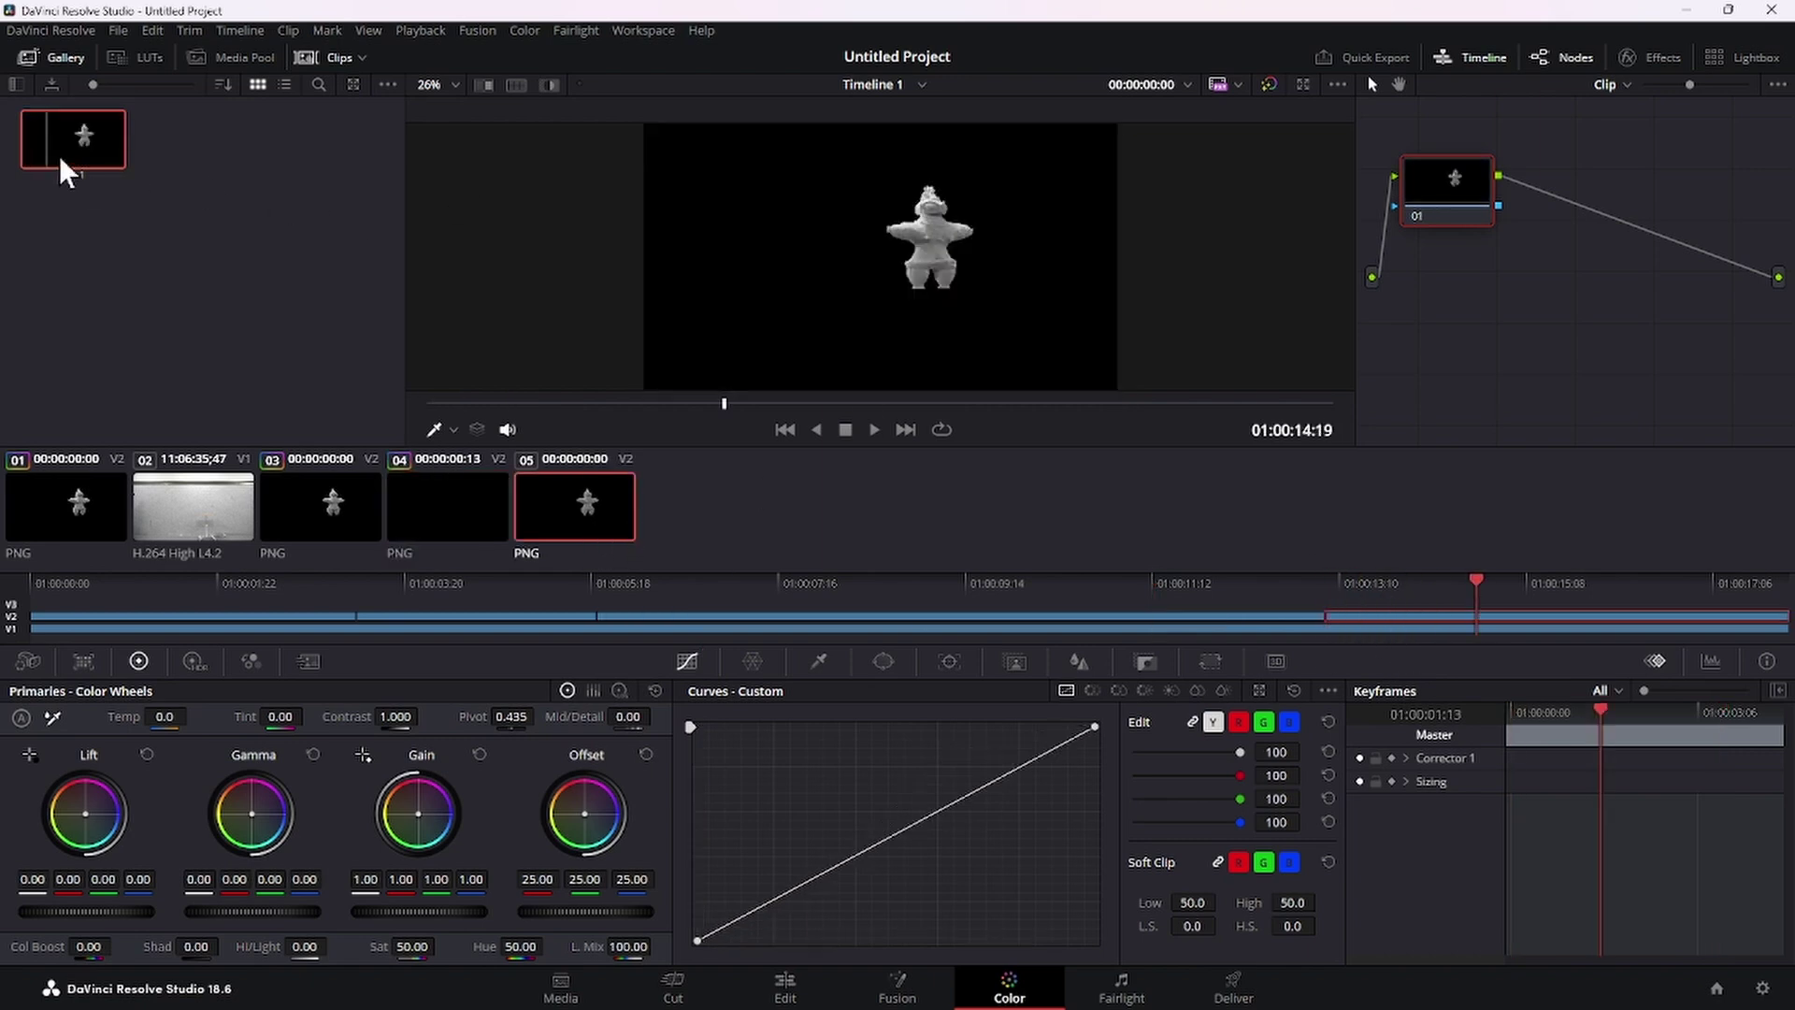
drag(64, 166, 942, 270)
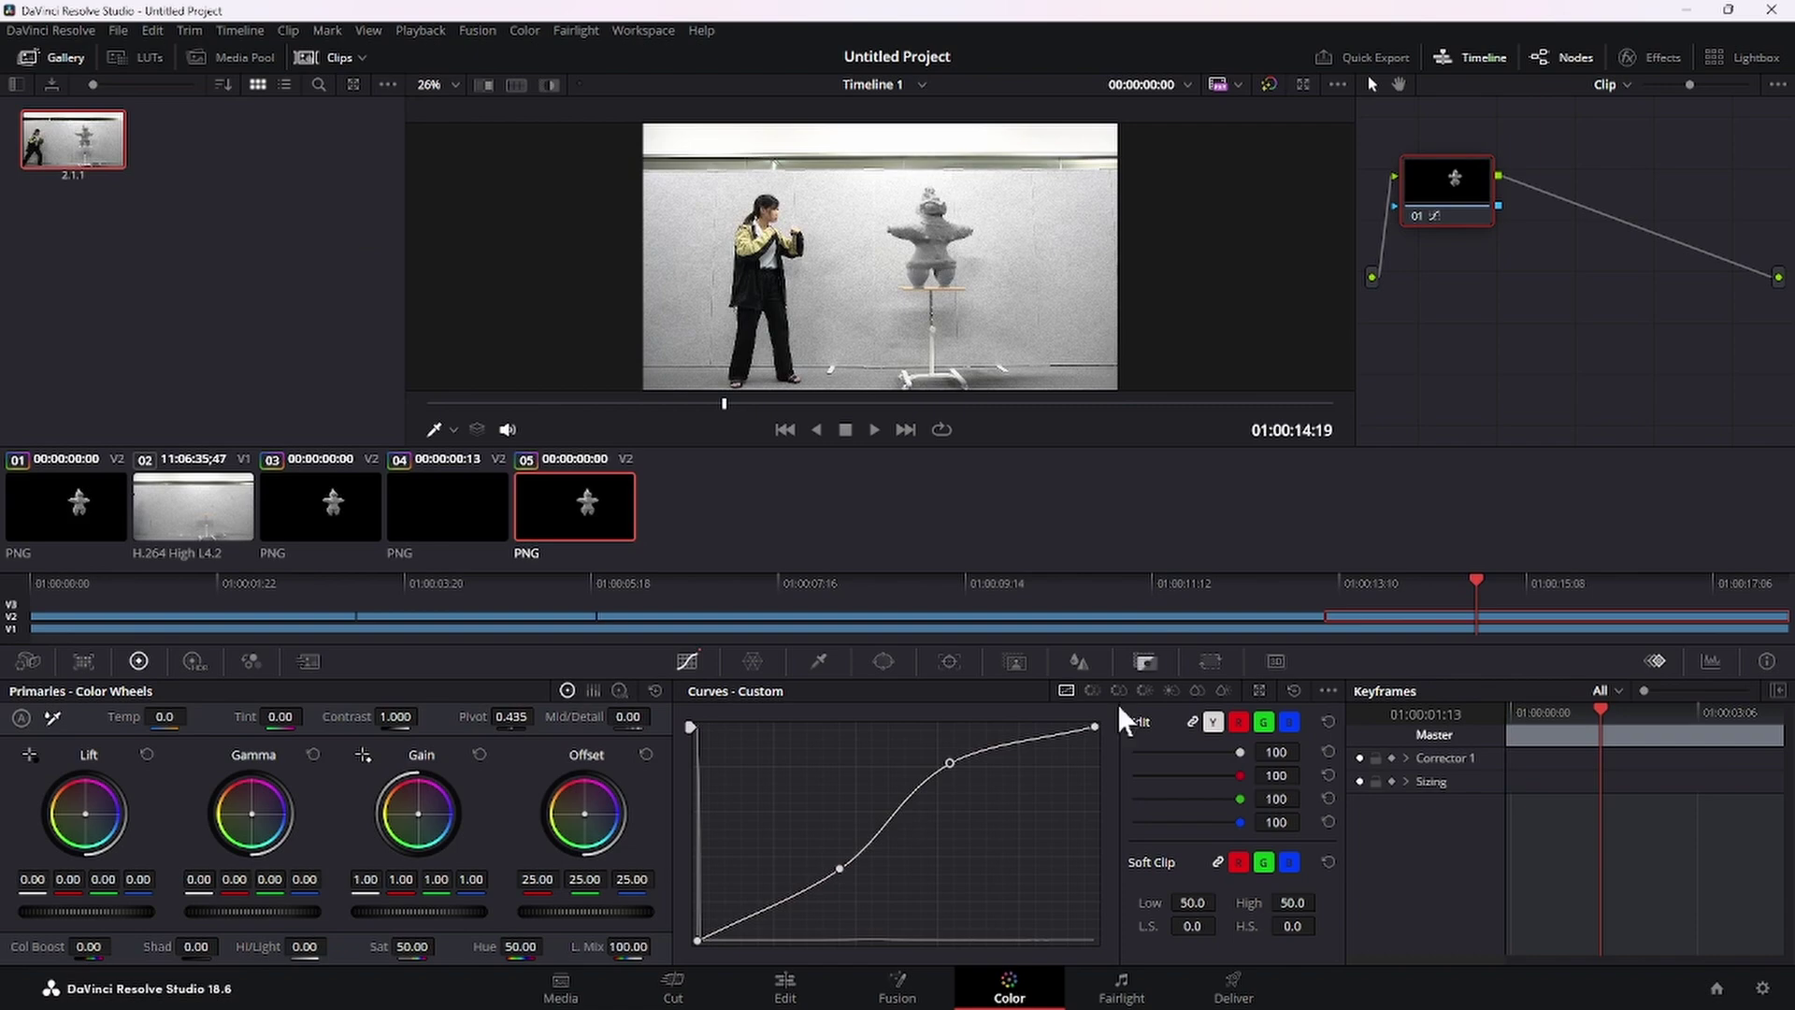
Step: Switch to the Edit page and play back the graded composite to check the scatter and reassembly
click(760, 999)
drag(607, 699, 669, 714)
key(space)
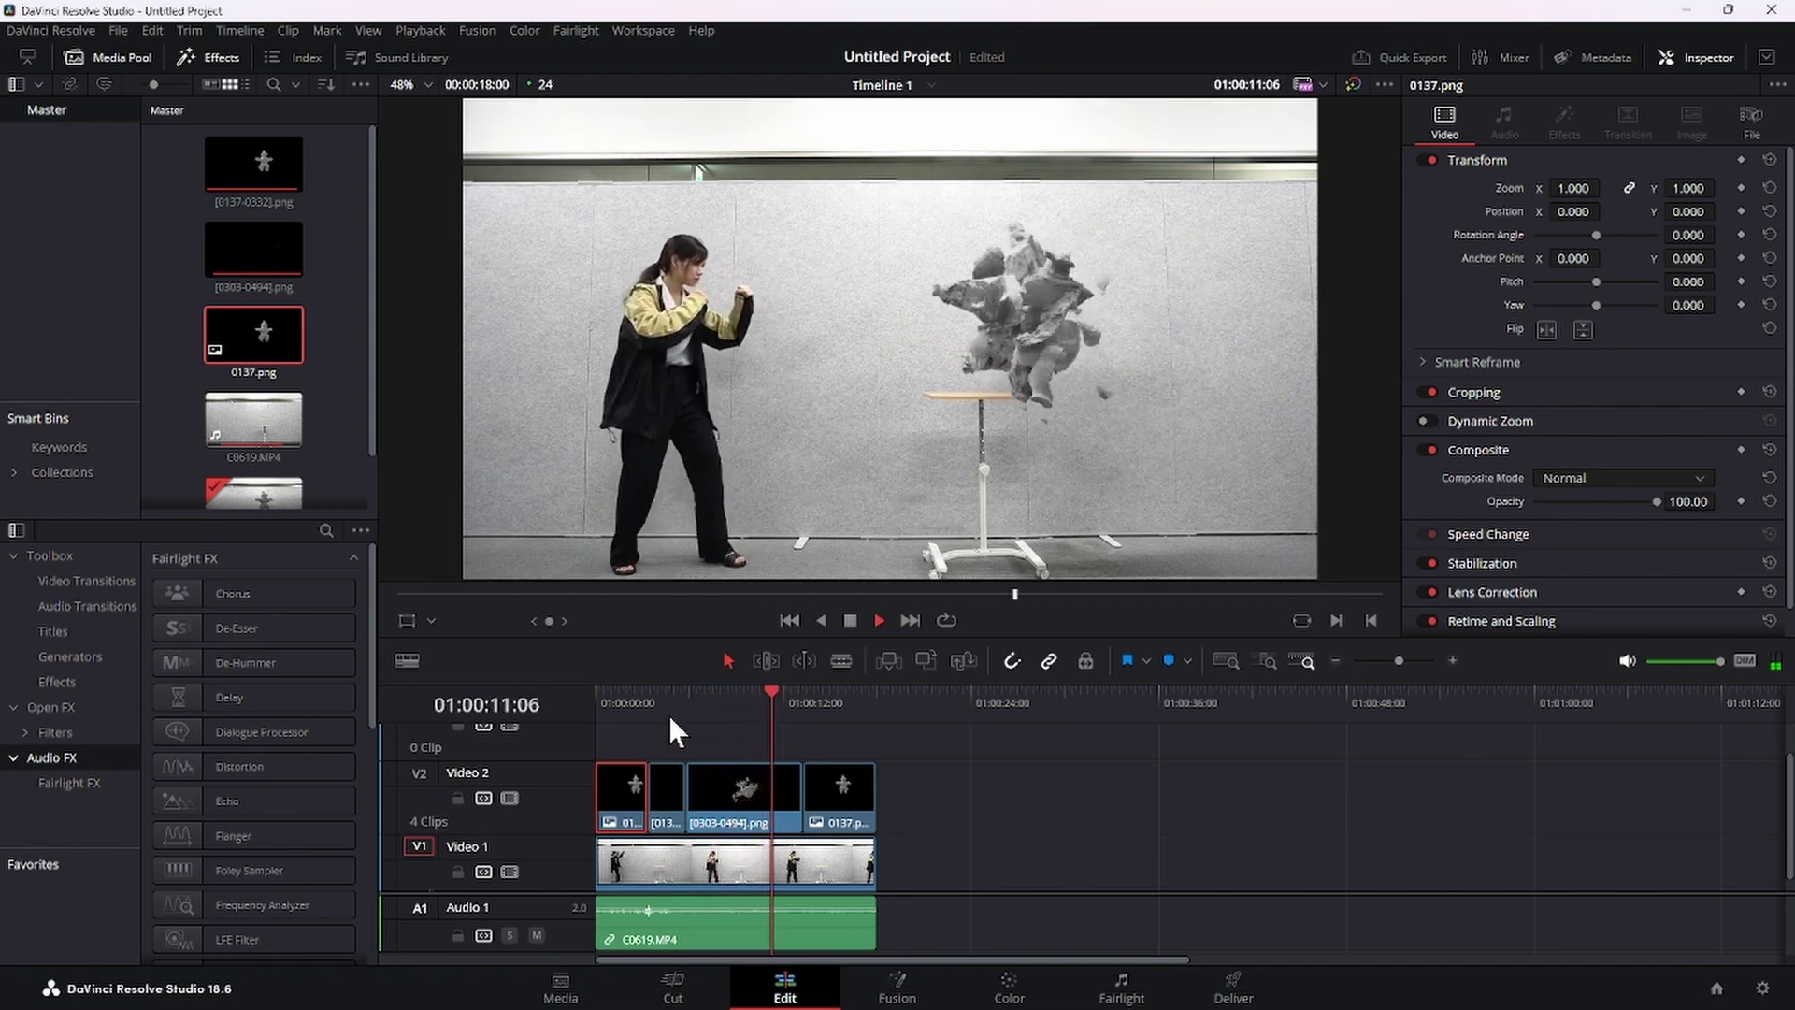
key(space)
Step: Add punch-a-rock-161647.mp3 on Audio 2 beneath the footage, aligned with the punch, and check its timing in playback
scroll(713, 790, down, 1)
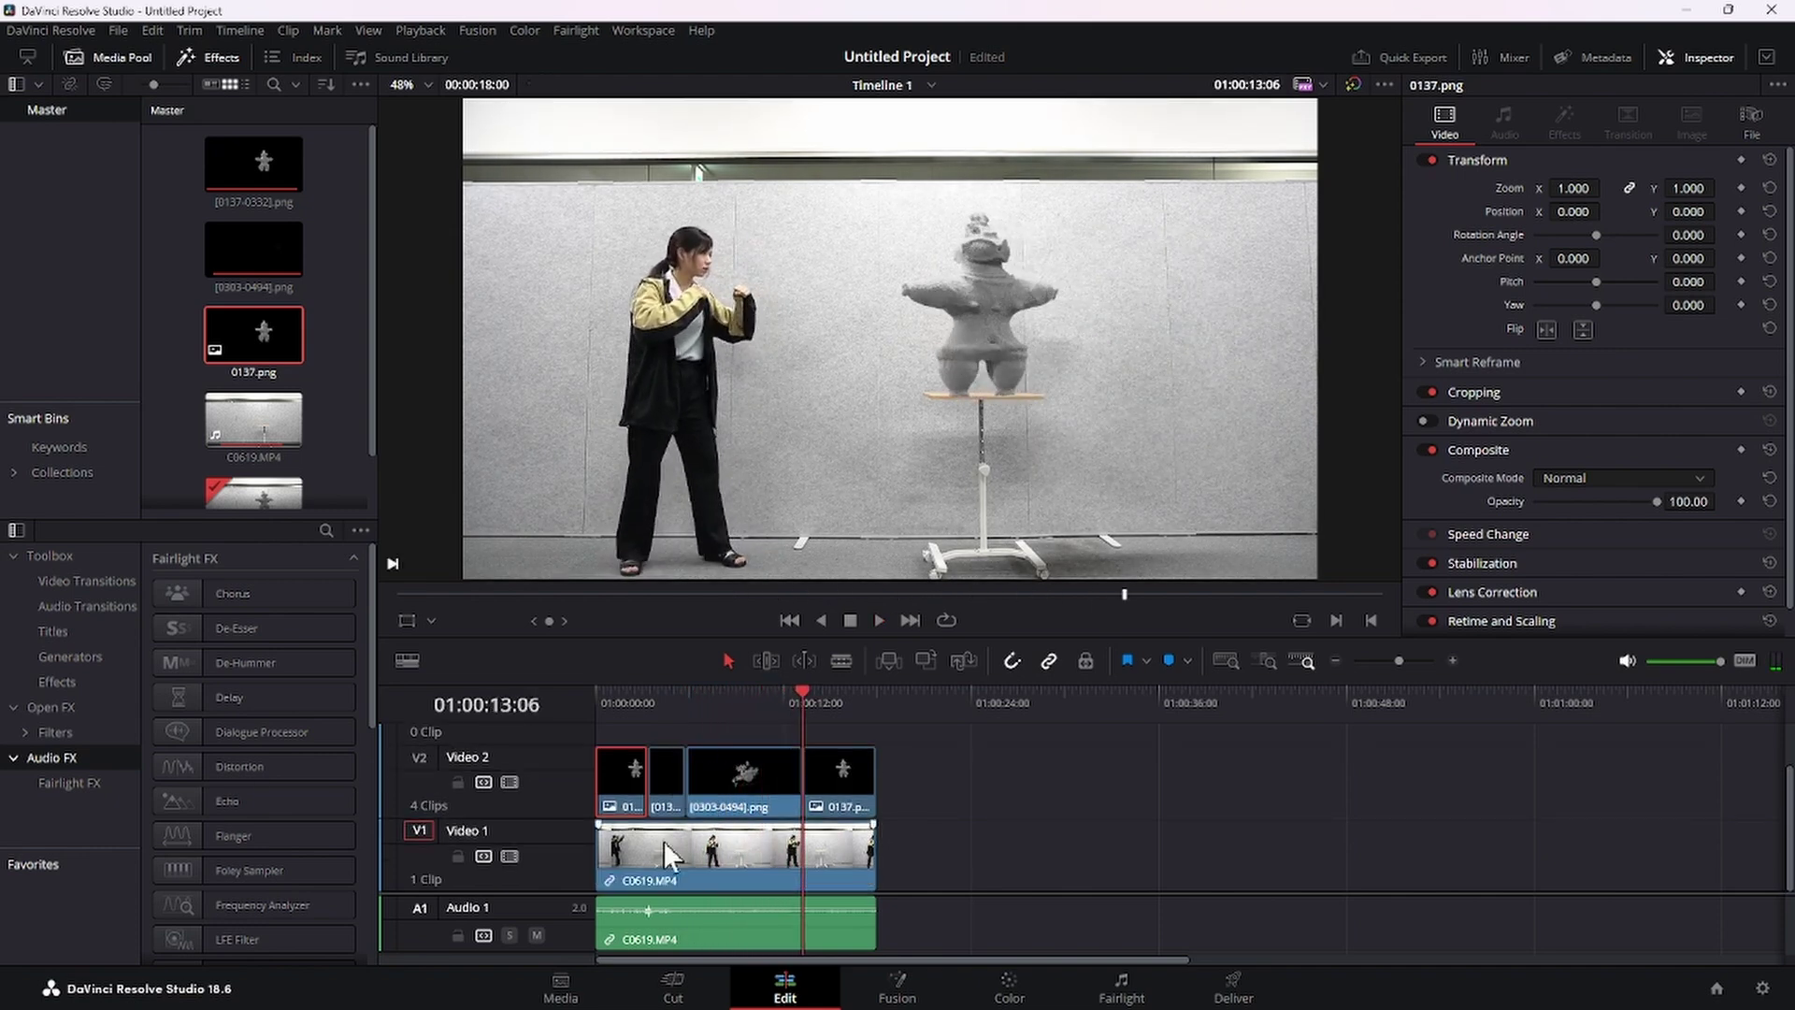
drag(1187, 954, 915, 915)
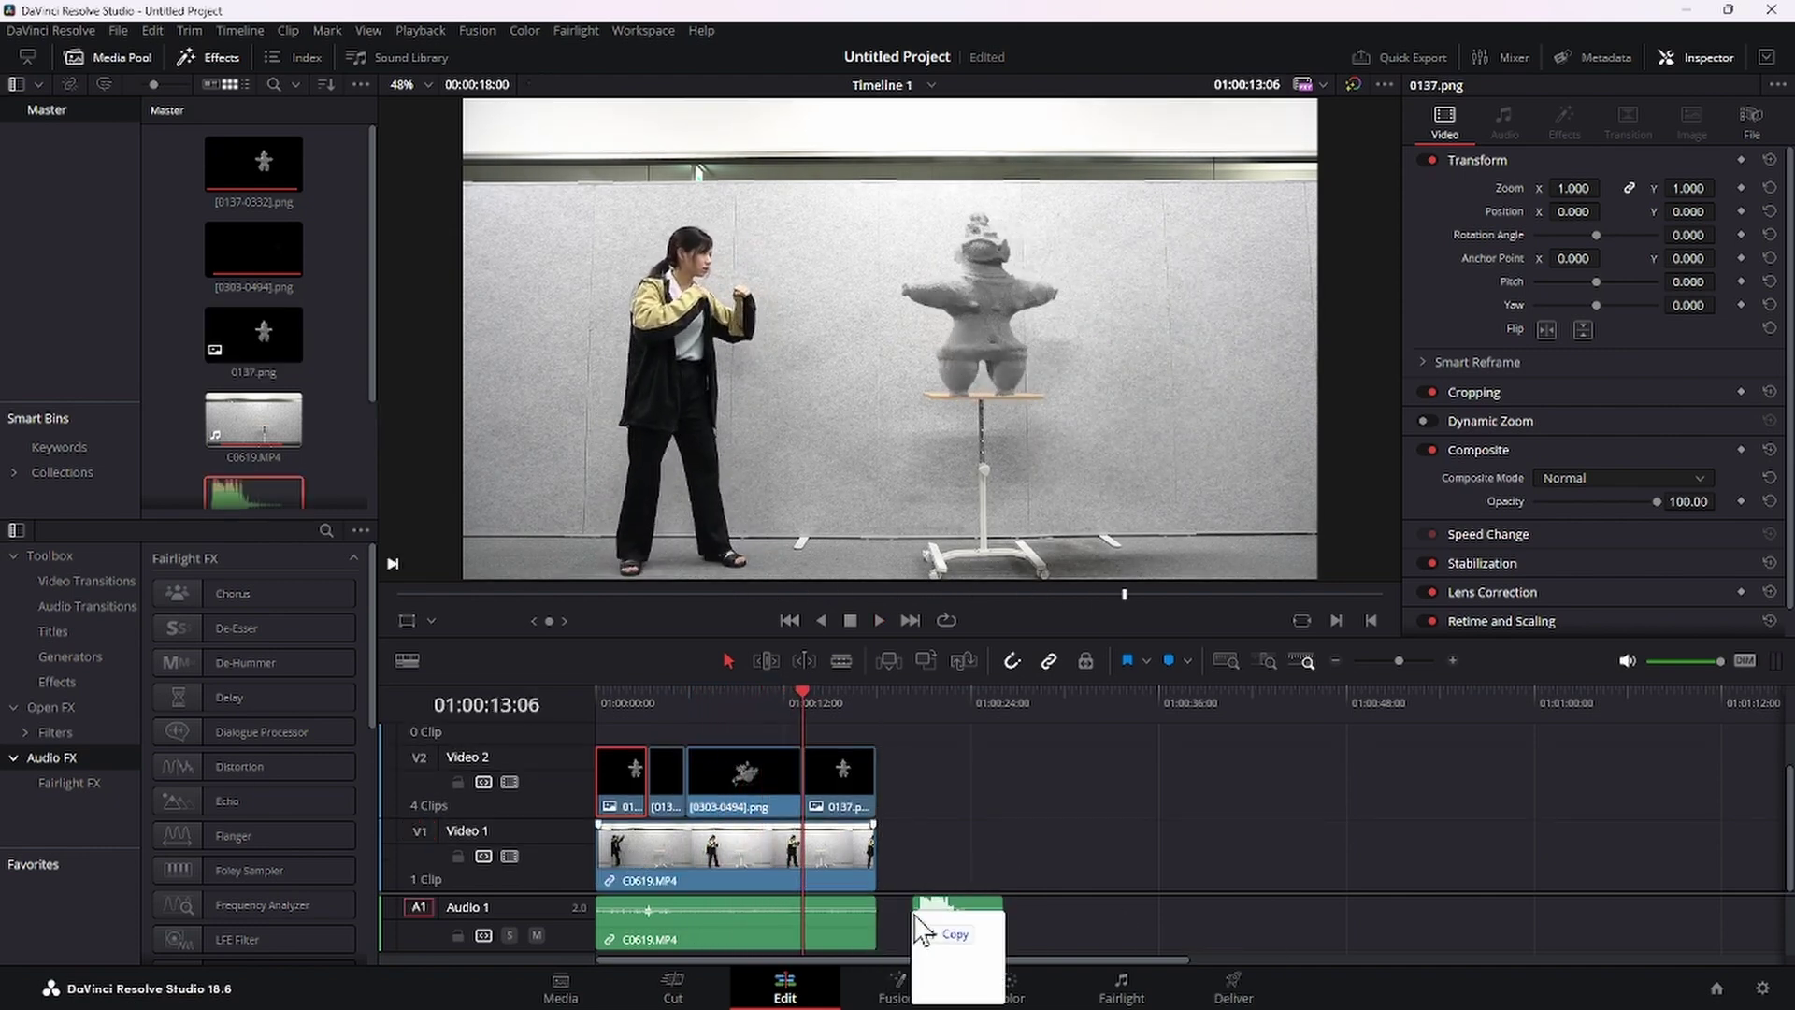
drag(924, 930, 766, 918)
click(649, 698)
key(space)
click(620, 697)
key(space)
click(642, 697)
key(space)
alt+scroll(670, 915, up, 3)
click(715, 701)
key(space)
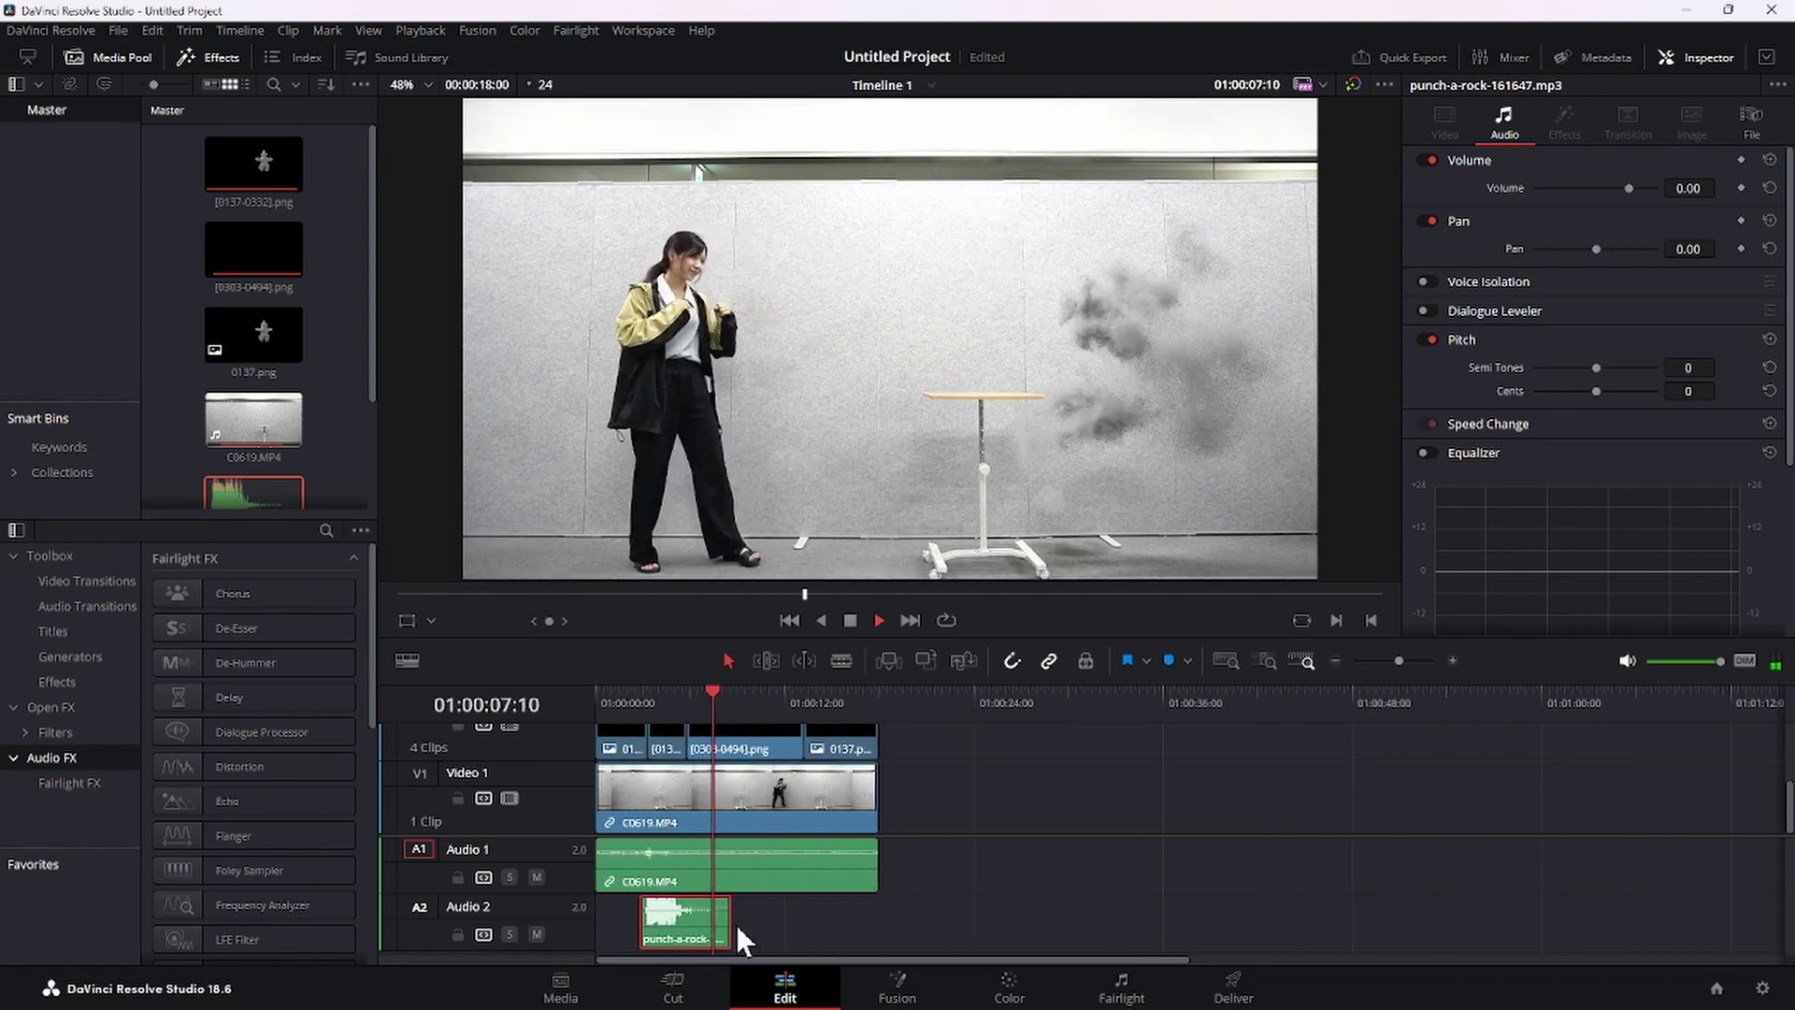
Step: Place spa_sand_sand_pour_08.mp3 on a new Audio 3 track beneath the [0303-0494].png sequence and check it in playback
mouse_move(736, 923)
mouse_down()
mouse_move(804, 958)
mouse_move(747, 941)
mouse_up()
scroll(849, 897, down, 1)
key(space)
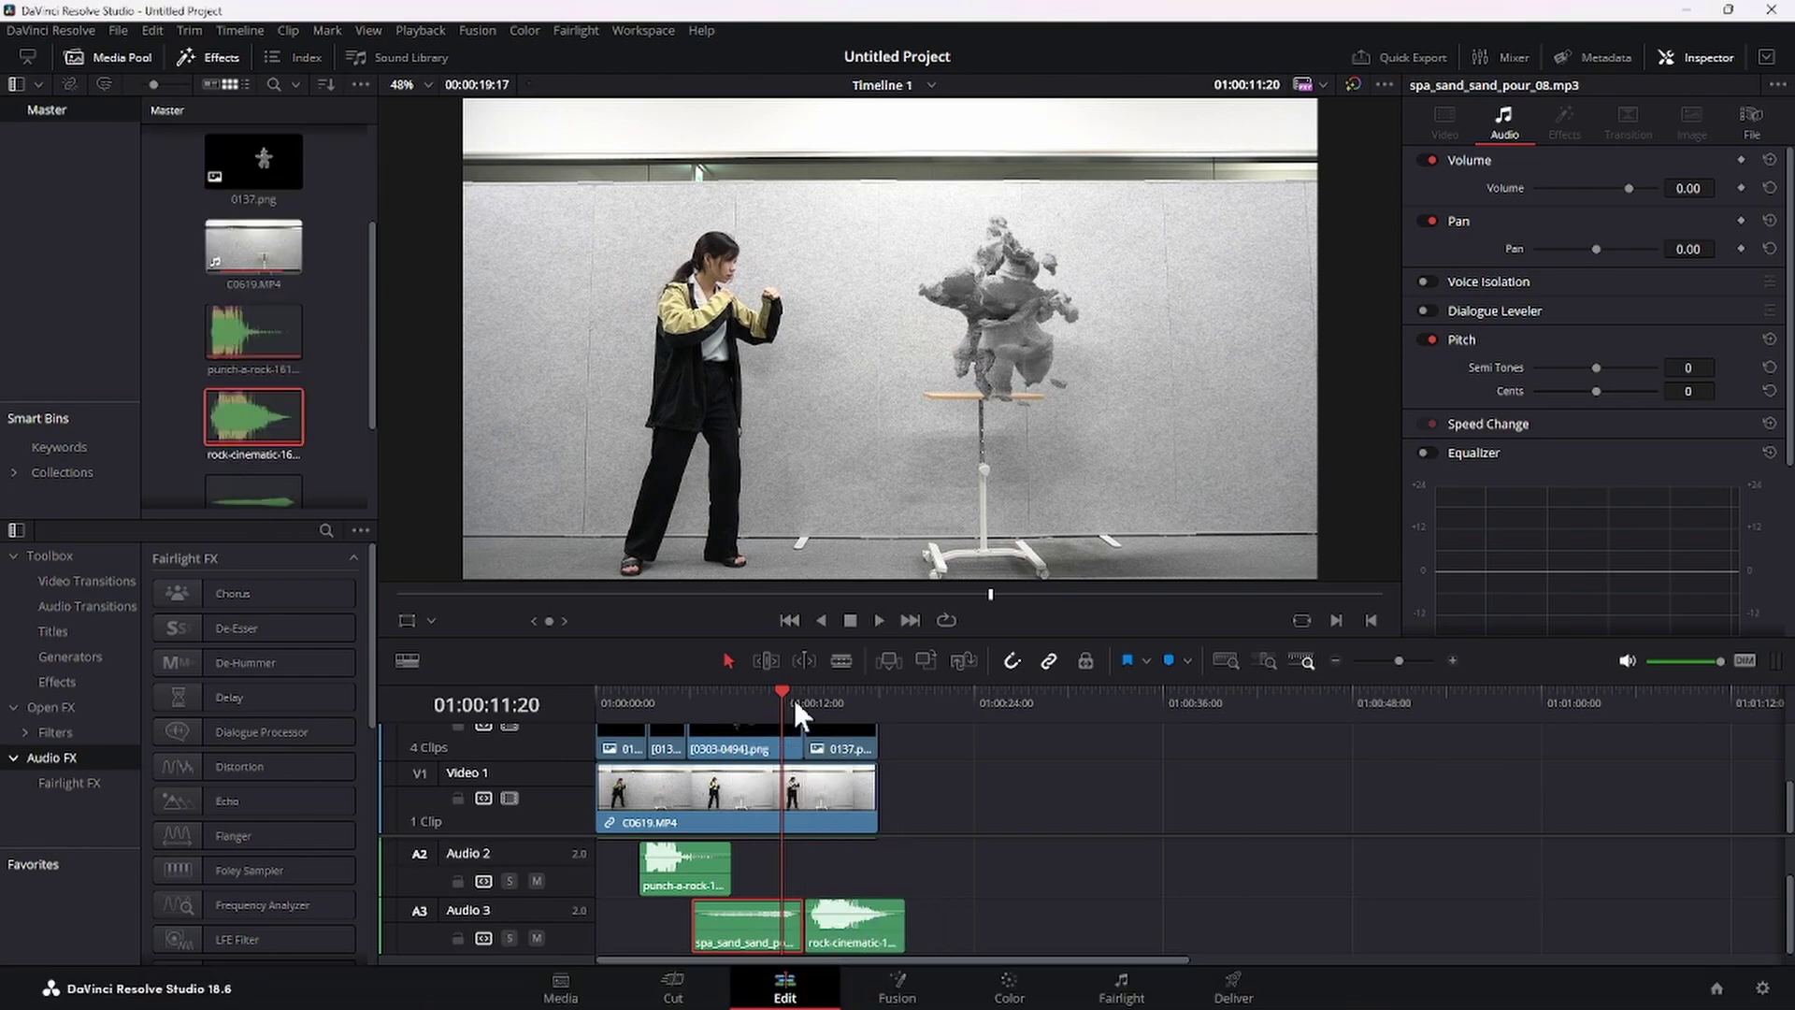
Step: Place rock-cinematic-161648.mp3 on Audio 2 around the end of the reassembly and fade out the sand pour sound on Audio 3
click(794, 698)
drag(253, 416, 809, 873)
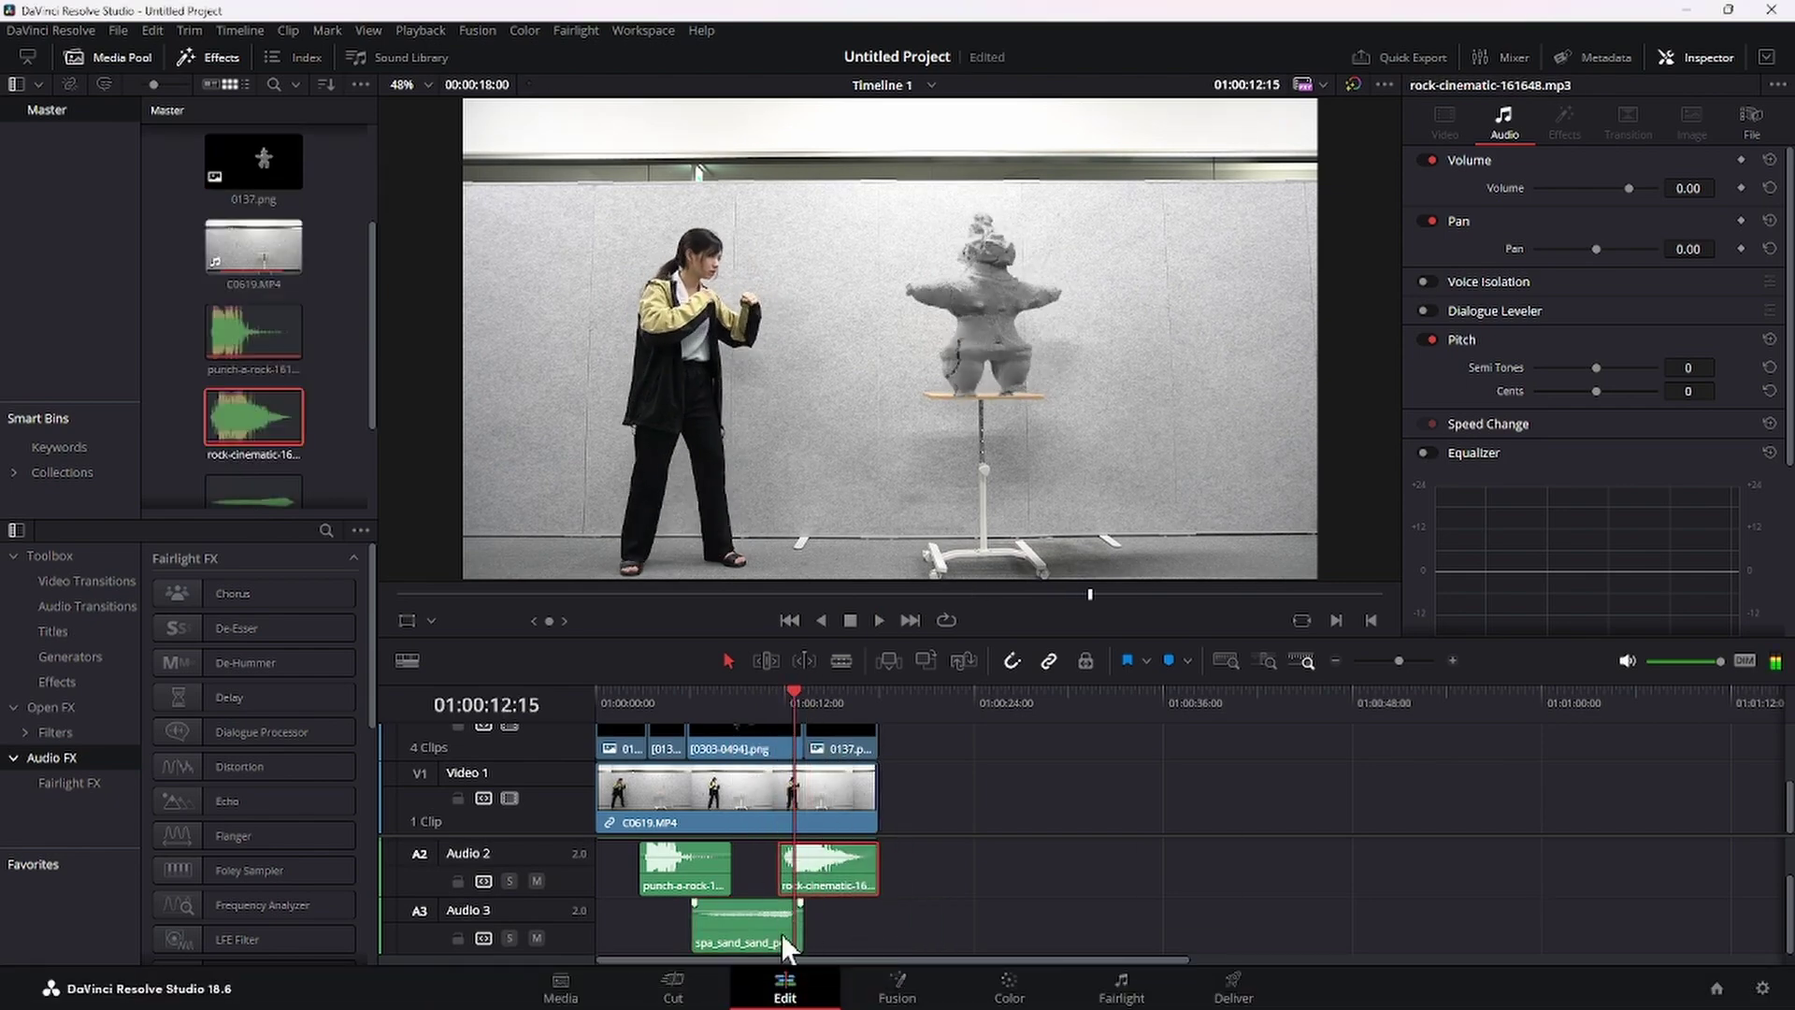
click(800, 907)
drag(1116, 873, 1114, 873)
drag(1114, 873, 1073, 873)
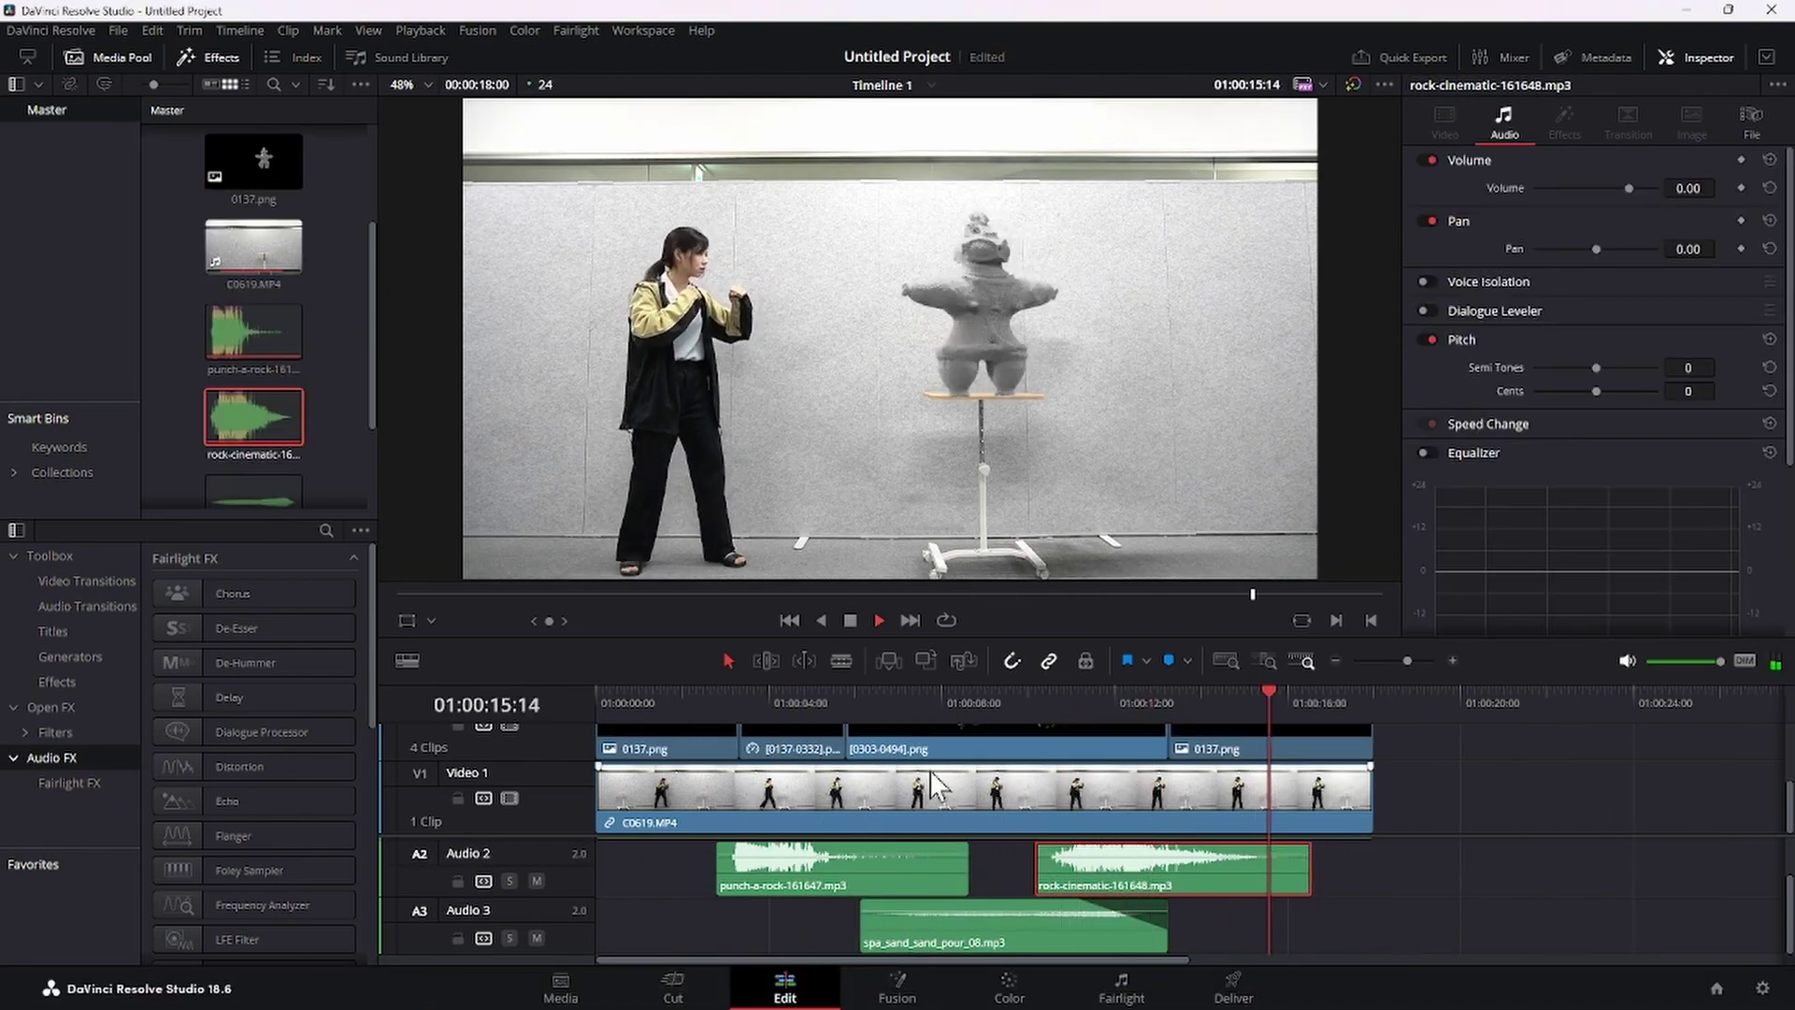
Step: Shift the sand pour sound on Audio 3 slightly earlier and play back the timeline with all three sound effects
drag(935, 921, 920, 921)
click(850, 713)
key(space)
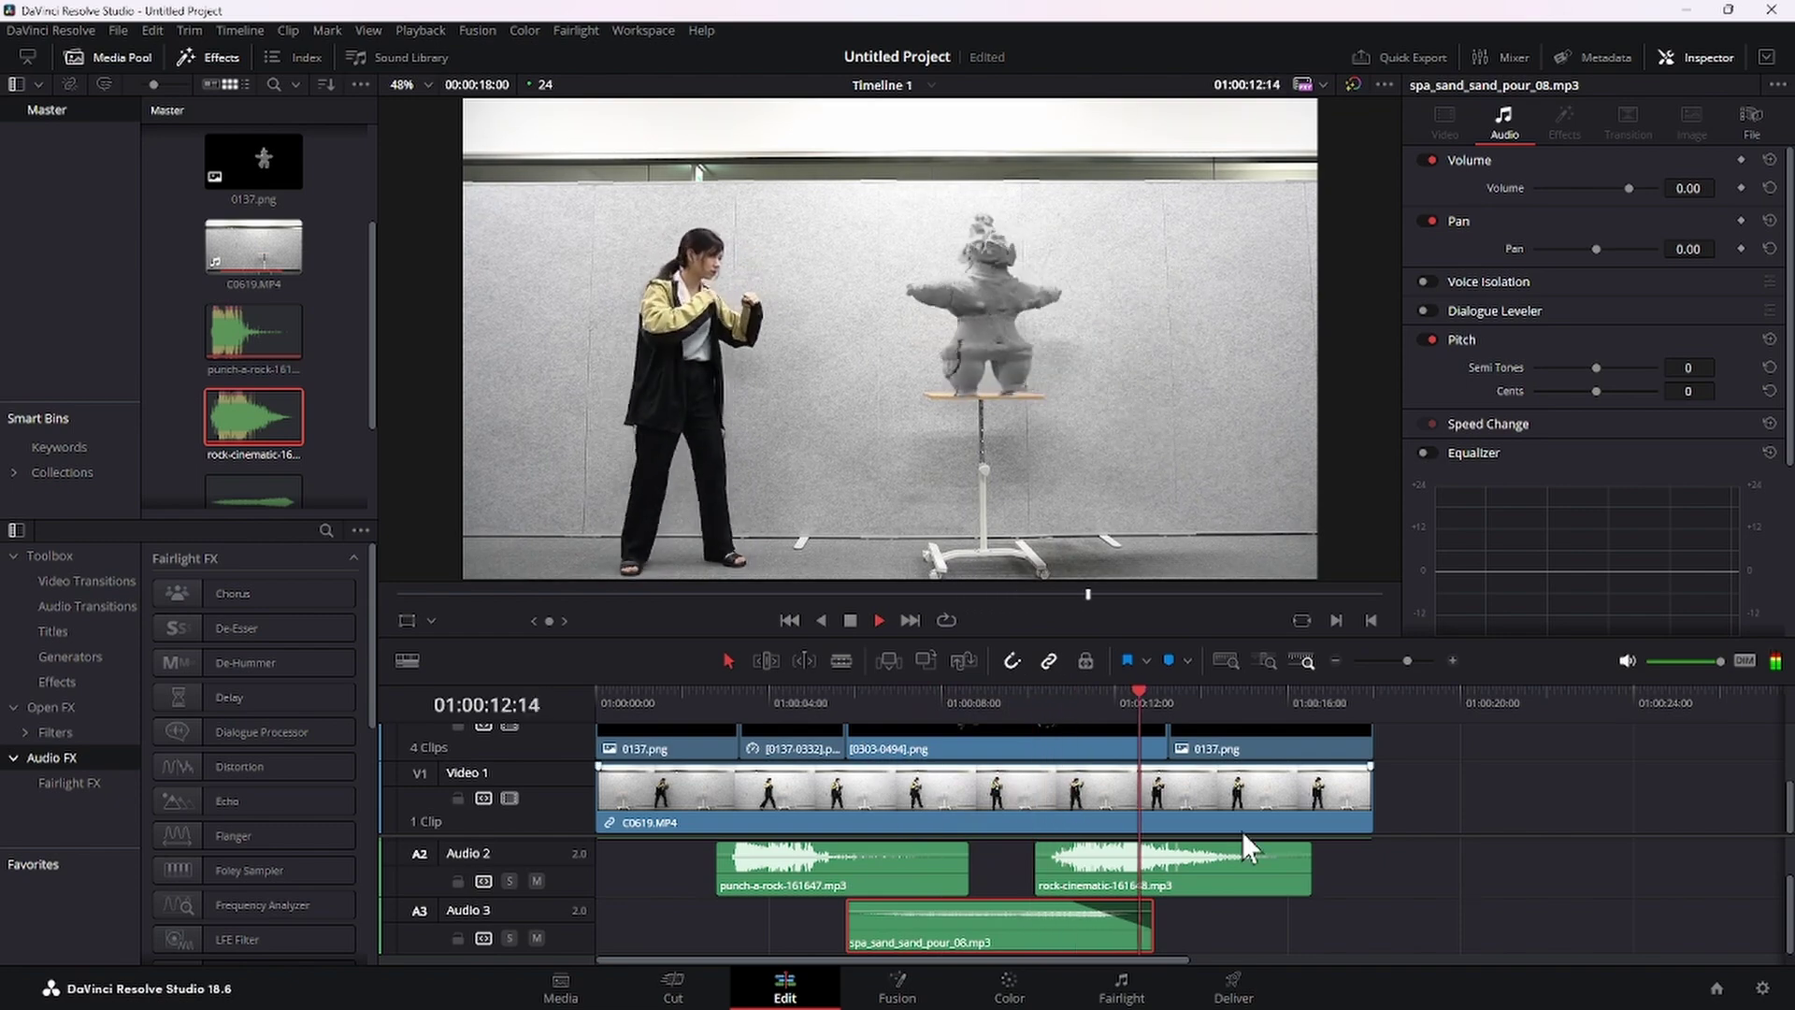
Step: Open the Deliver page and set the export's file name to punch, its location to the Desktop and its format to MP4
click(1236, 988)
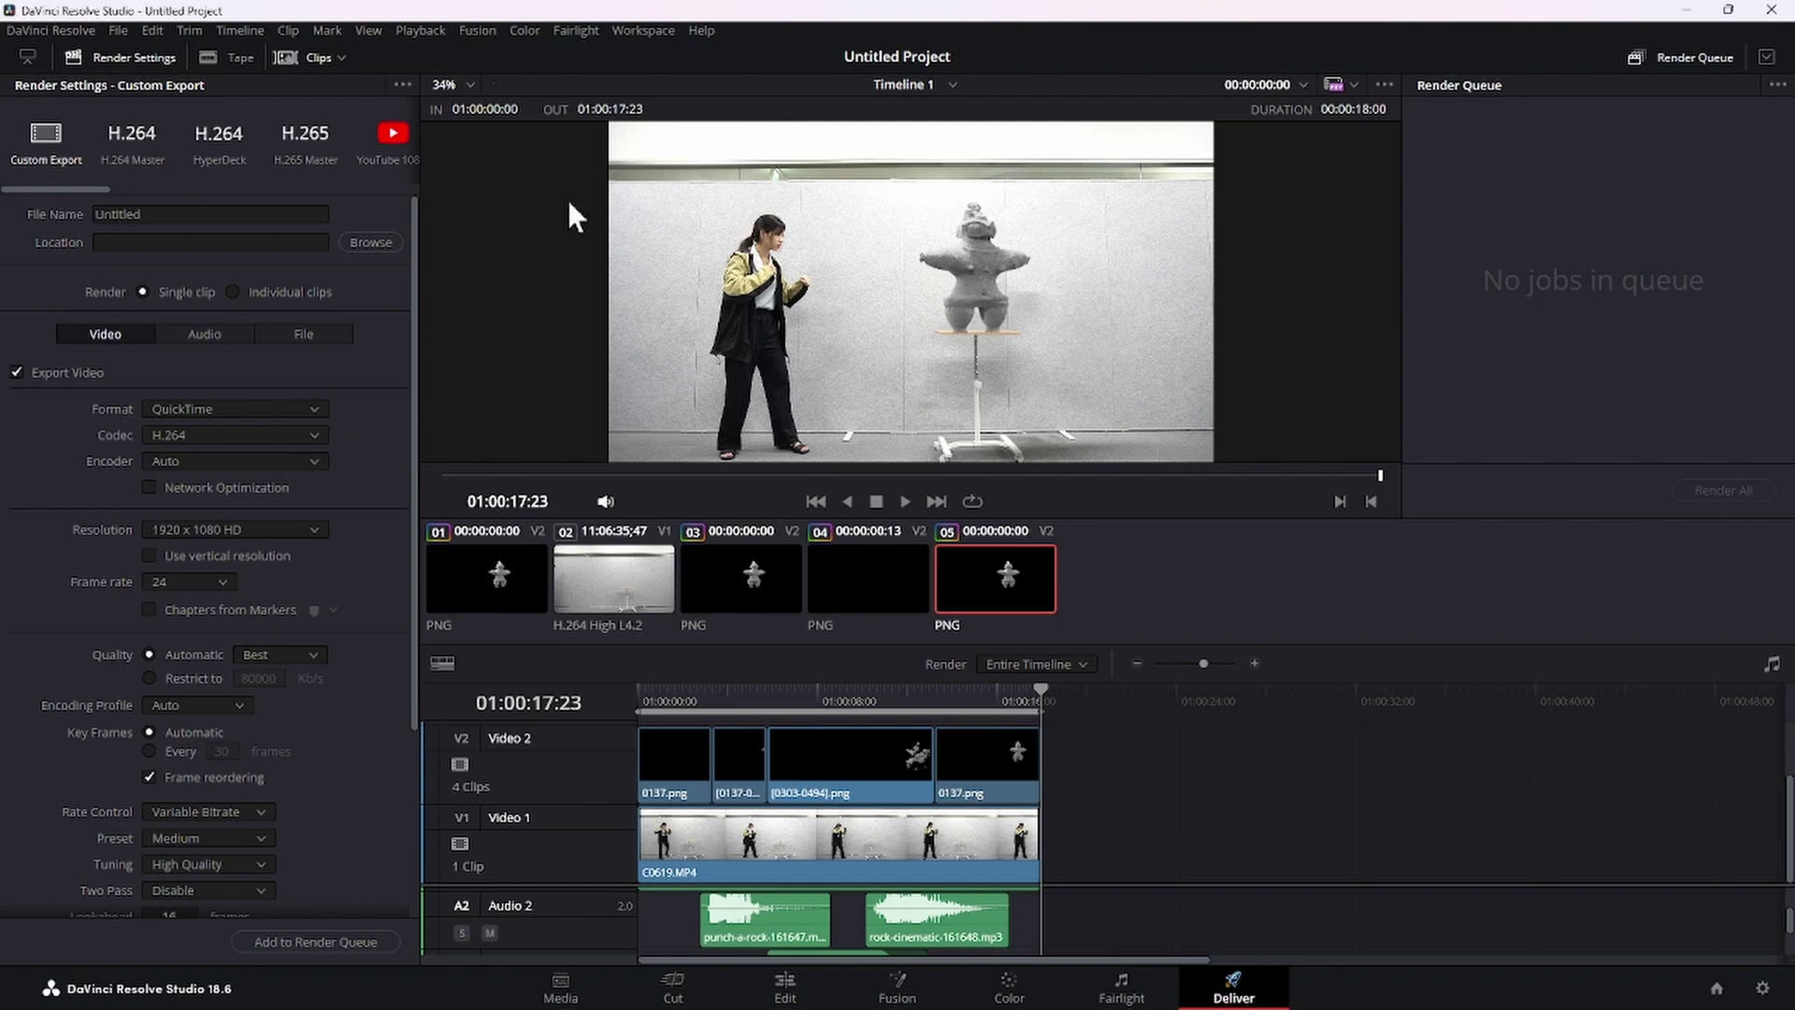
click(367, 243)
click(435, 435)
click(223, 410)
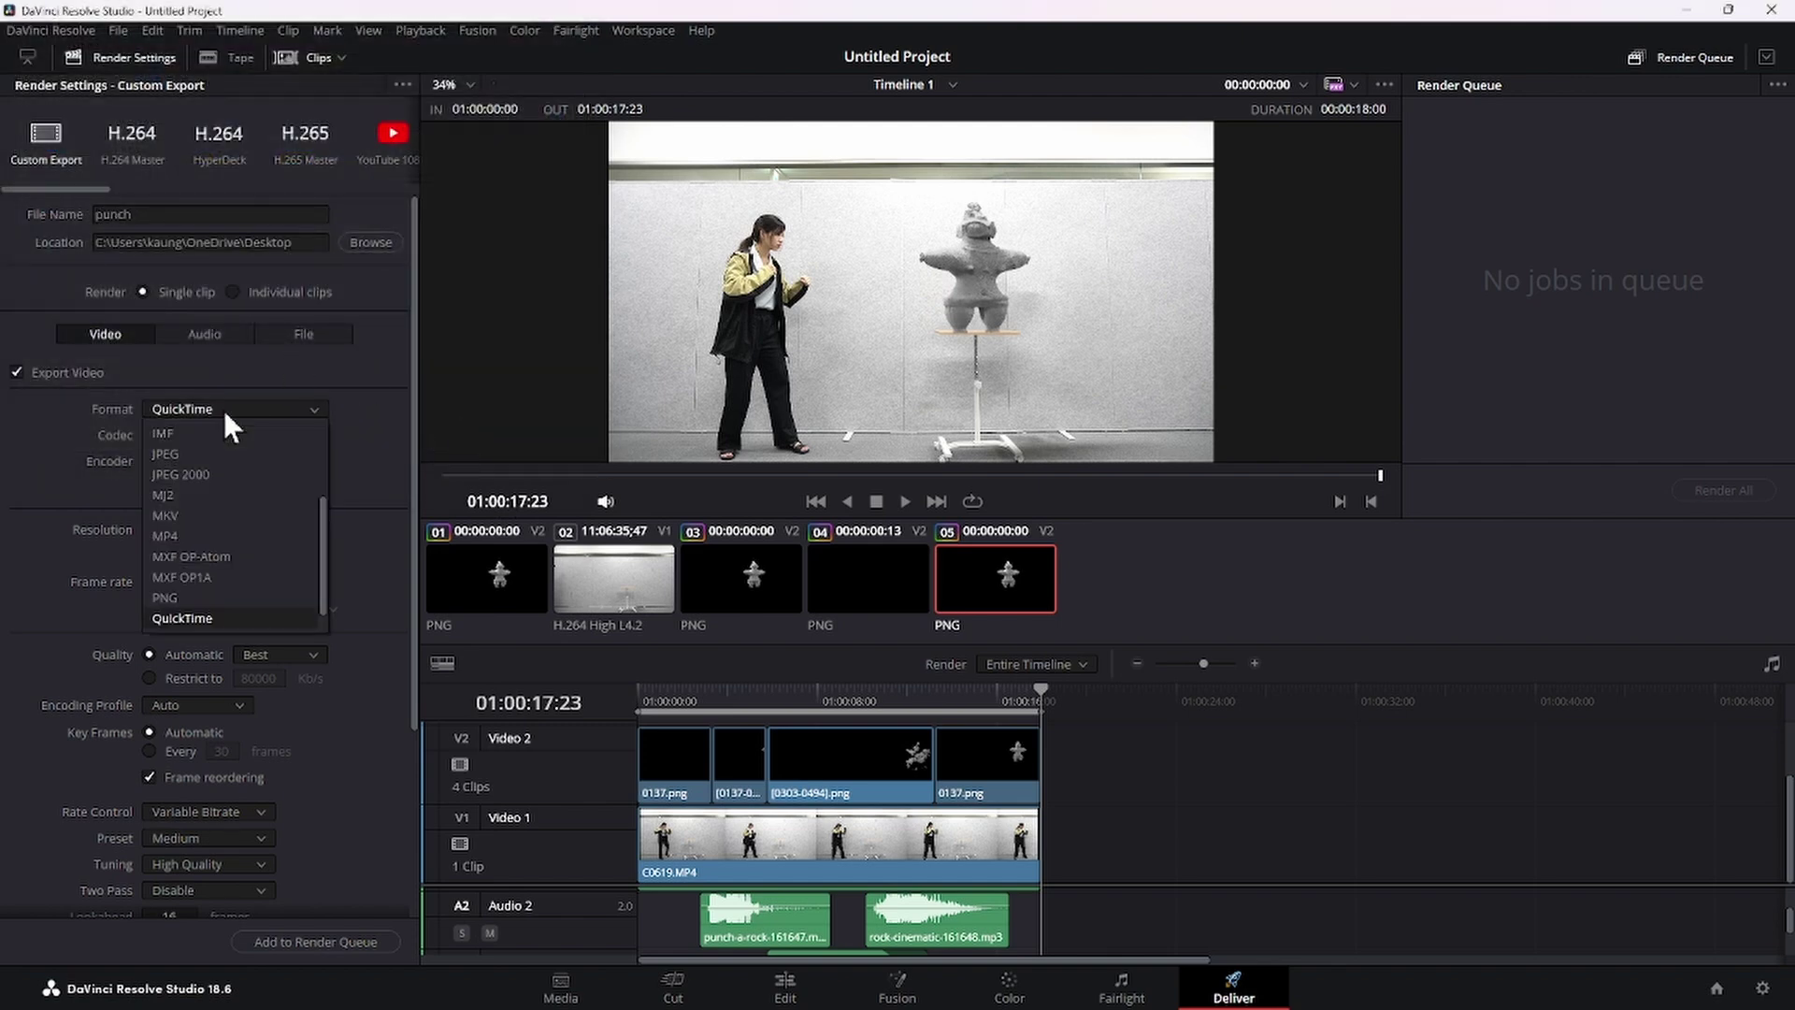
click(211, 529)
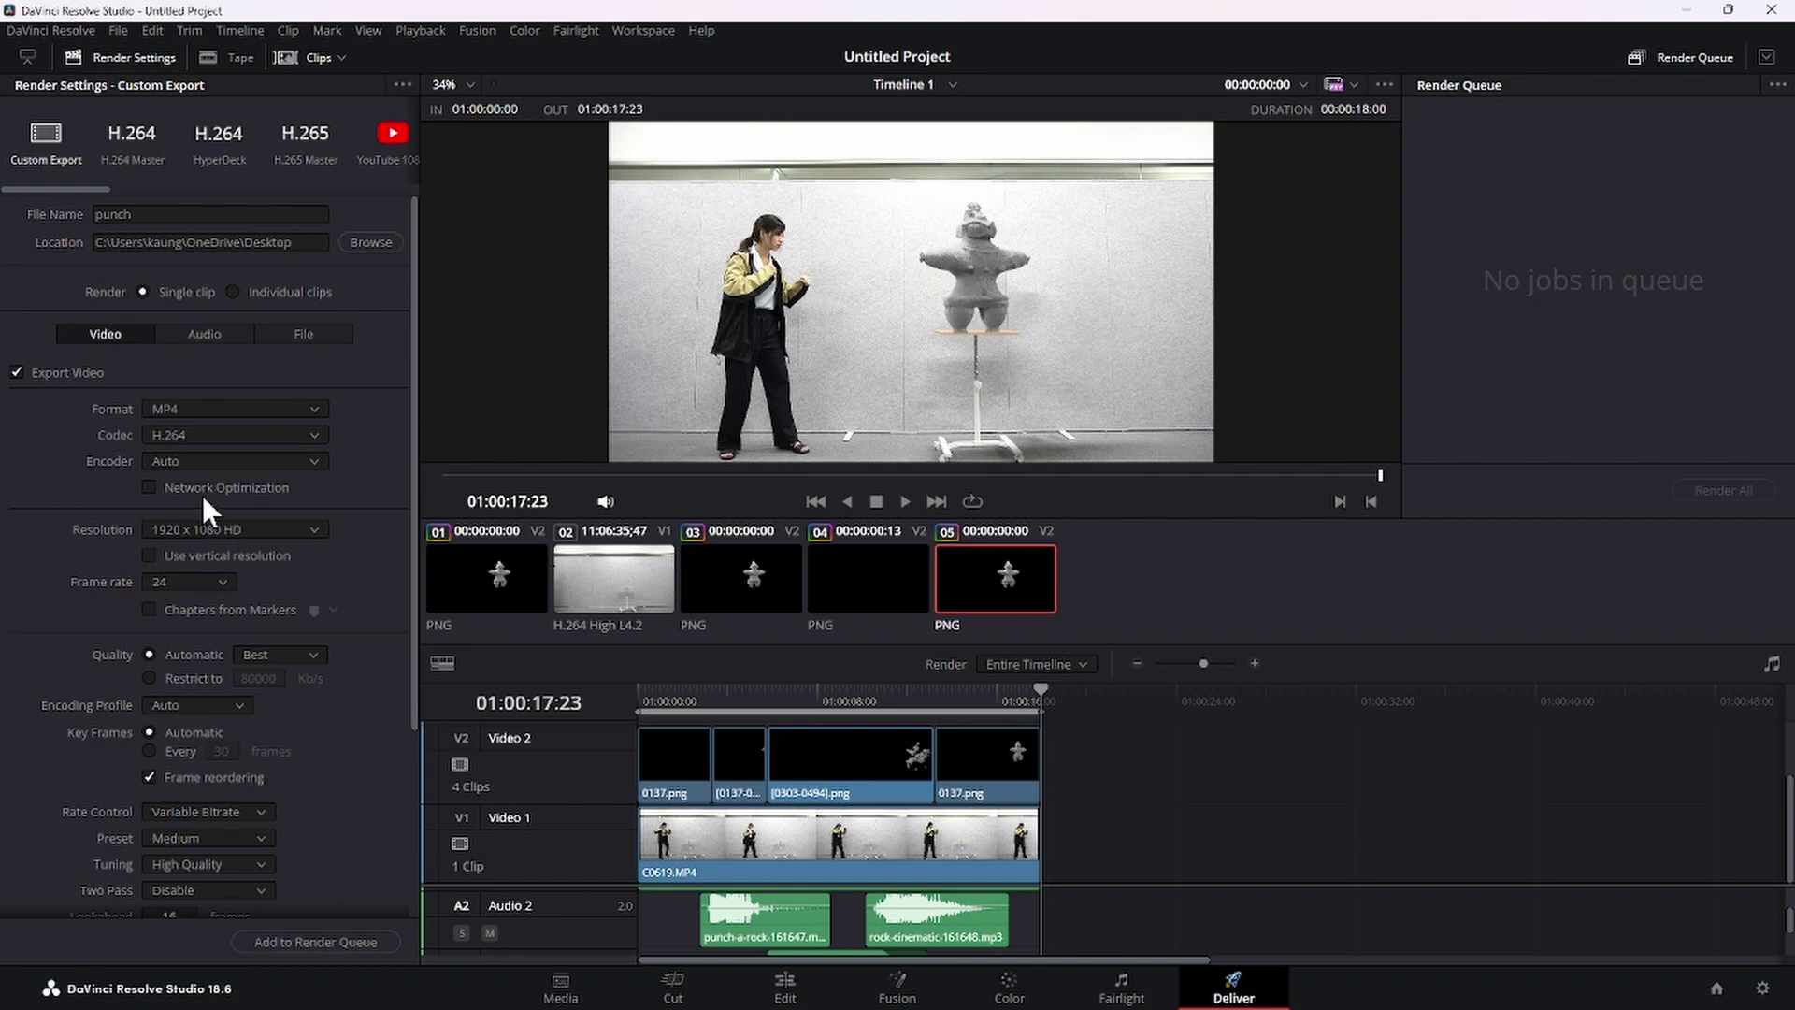
Step: Add the punch.mp4 export of Timeline 1 to the render queue and start rendering it
scroll(204, 497, down, 5)
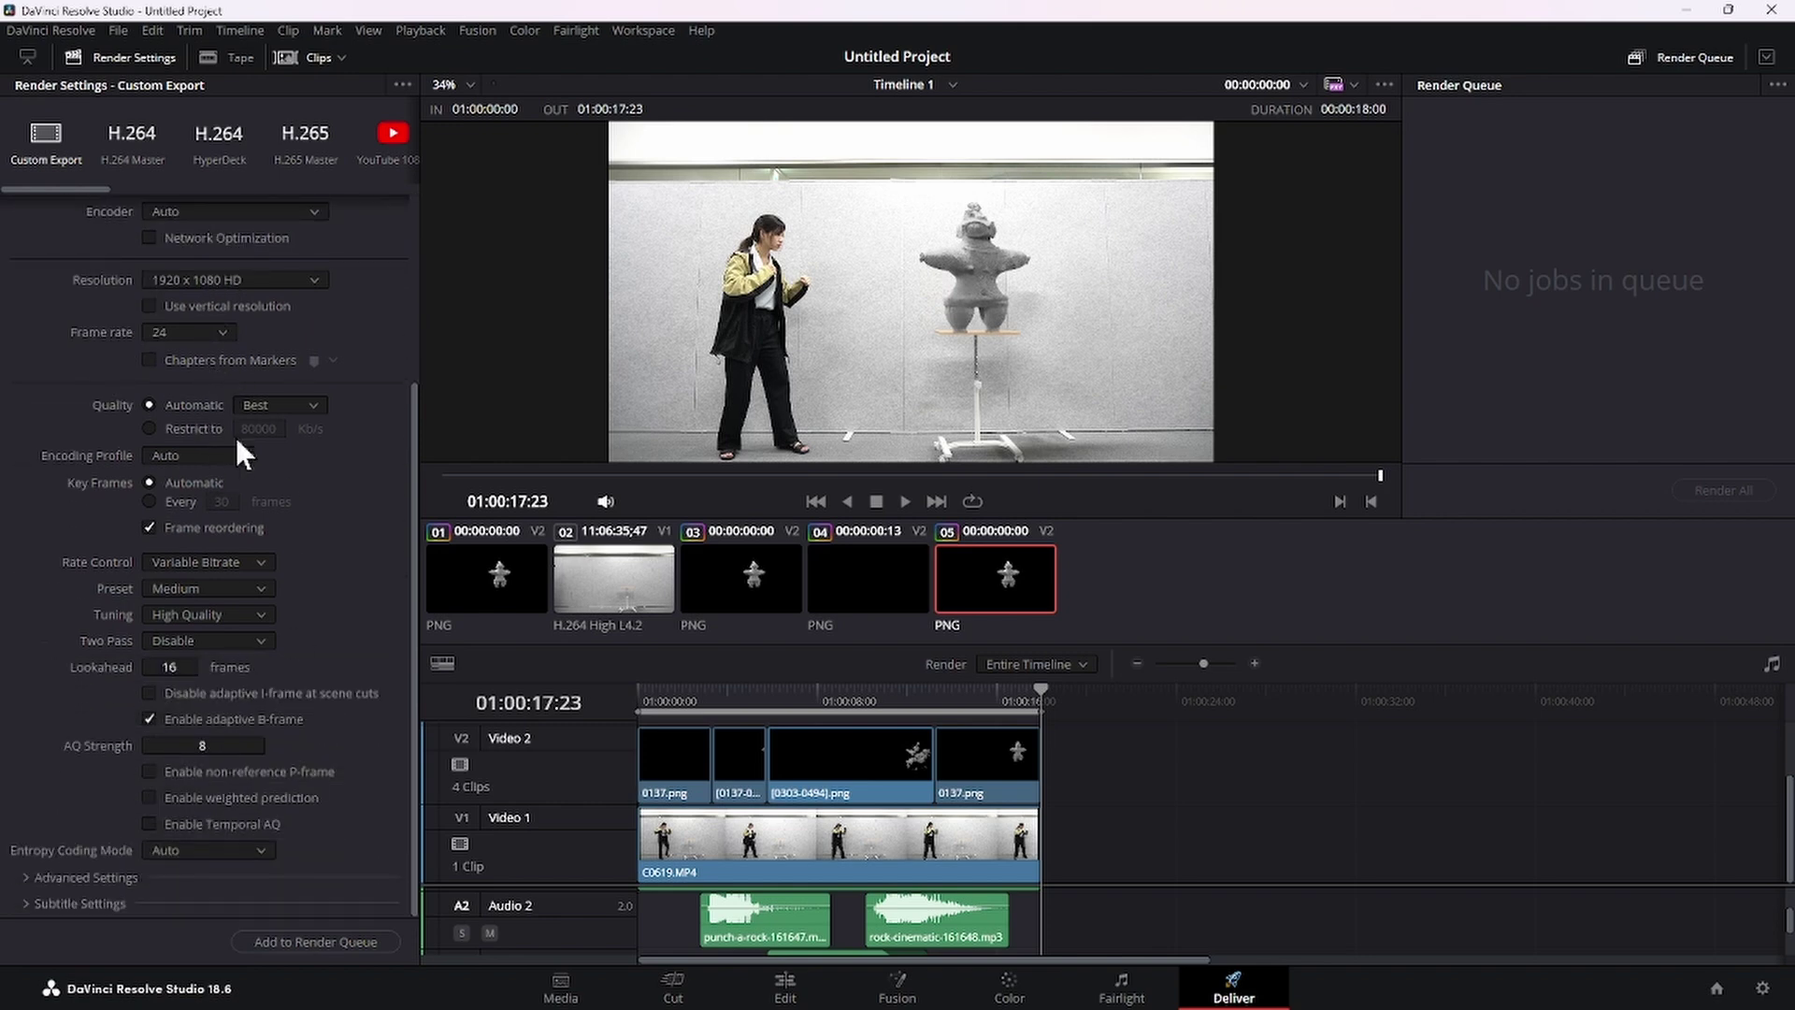
click(286, 942)
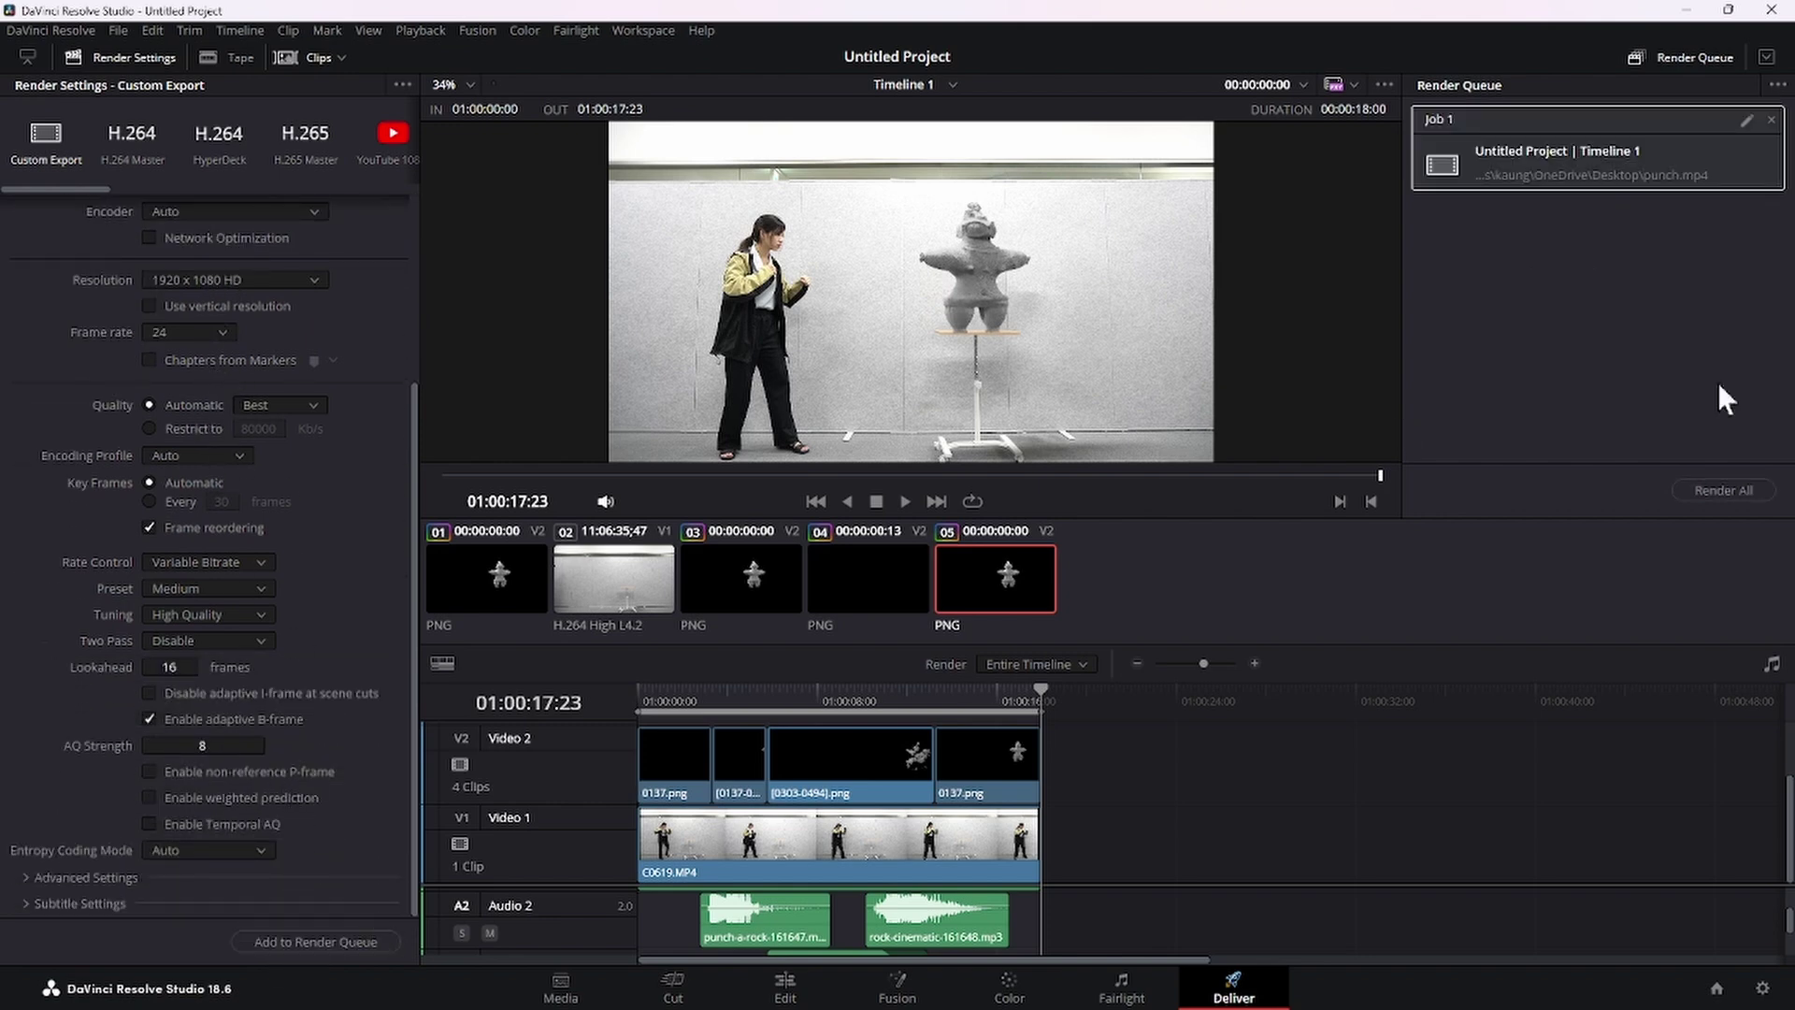
click(1702, 492)
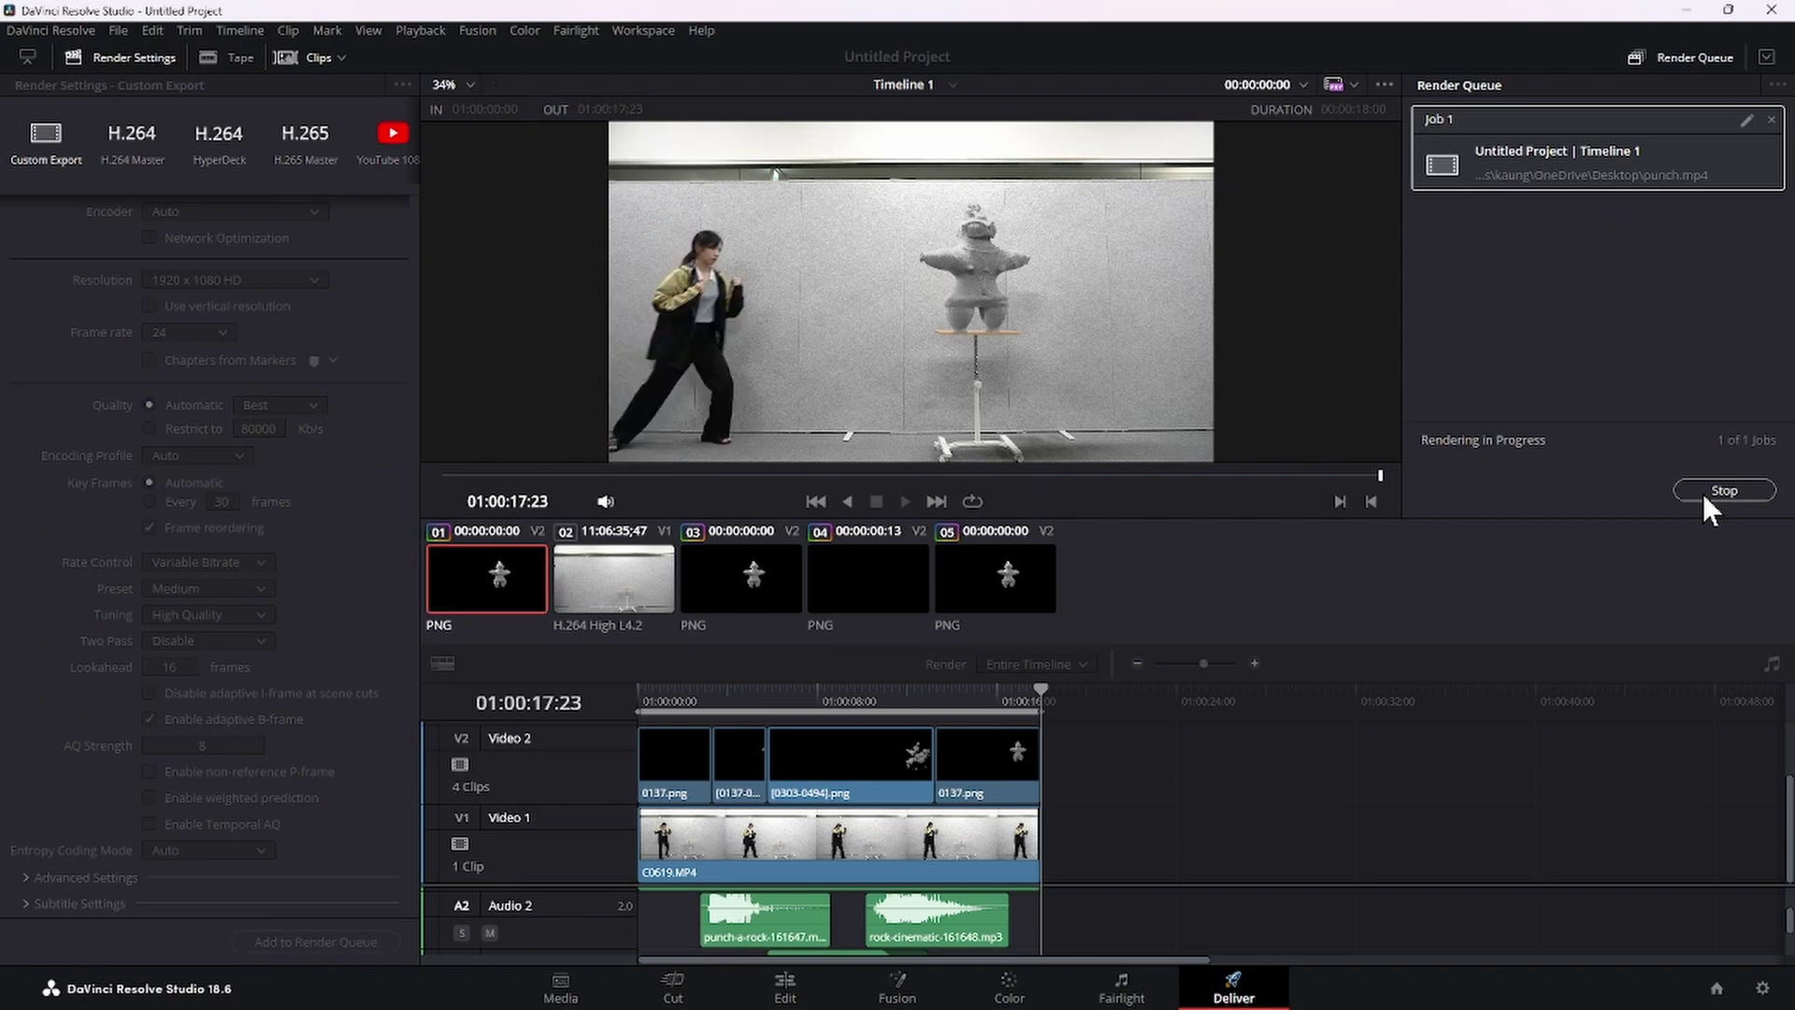